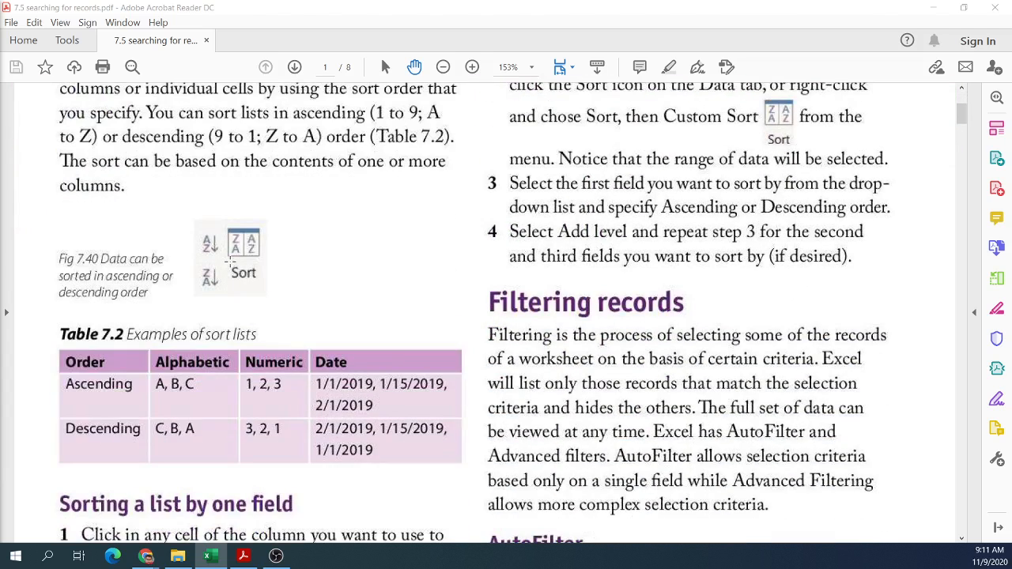
# - Review the sorting and AutoFilter sections and the Advanced Filter explanation with its example table
pyautogui.scroll(-6, 229, 261)
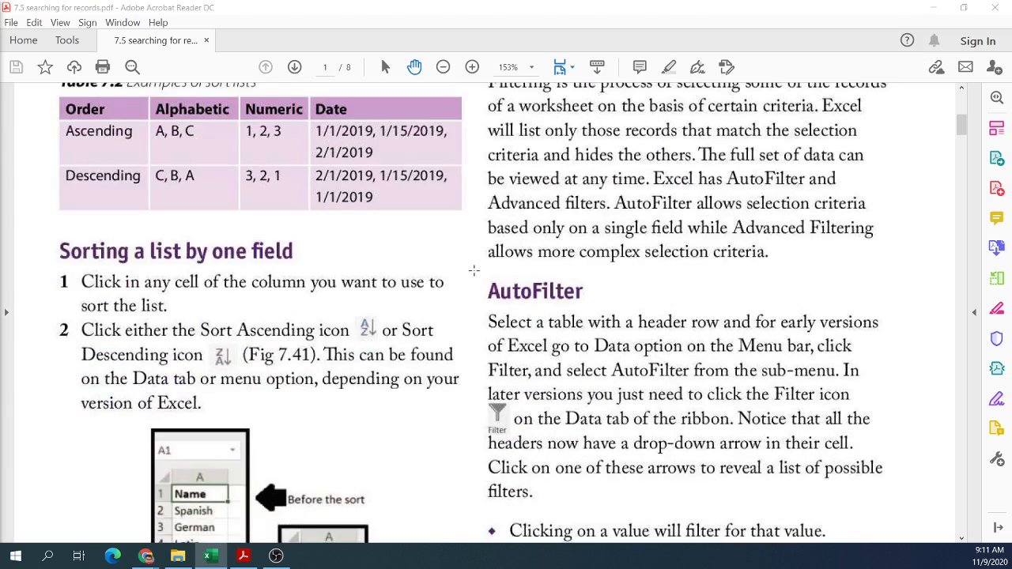
pyautogui.scroll(1, 469, 276)
pyautogui.moveTo(601, 313); pyautogui.dragTo(600, 301)
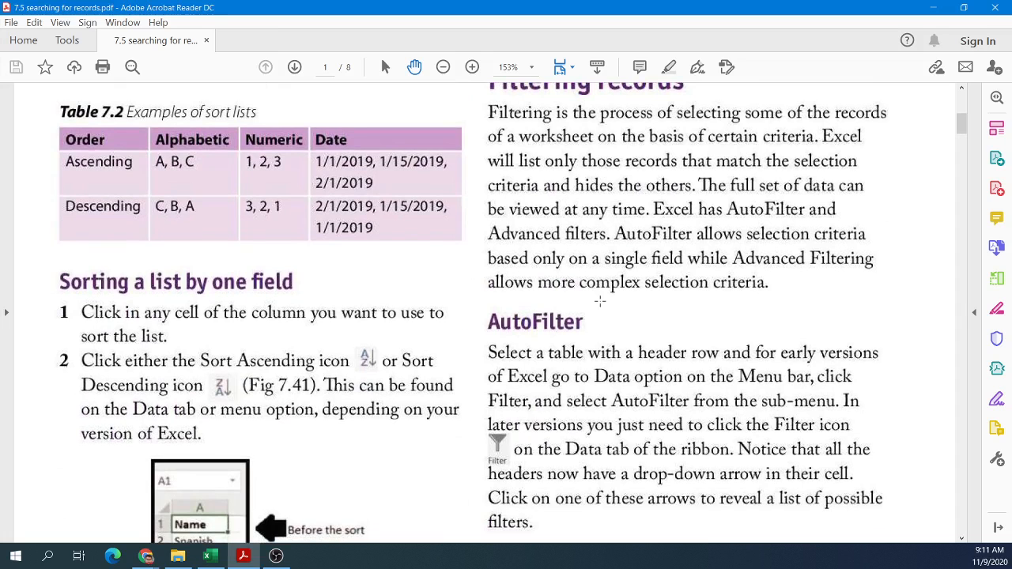
pyautogui.scroll(-18, 600, 302)
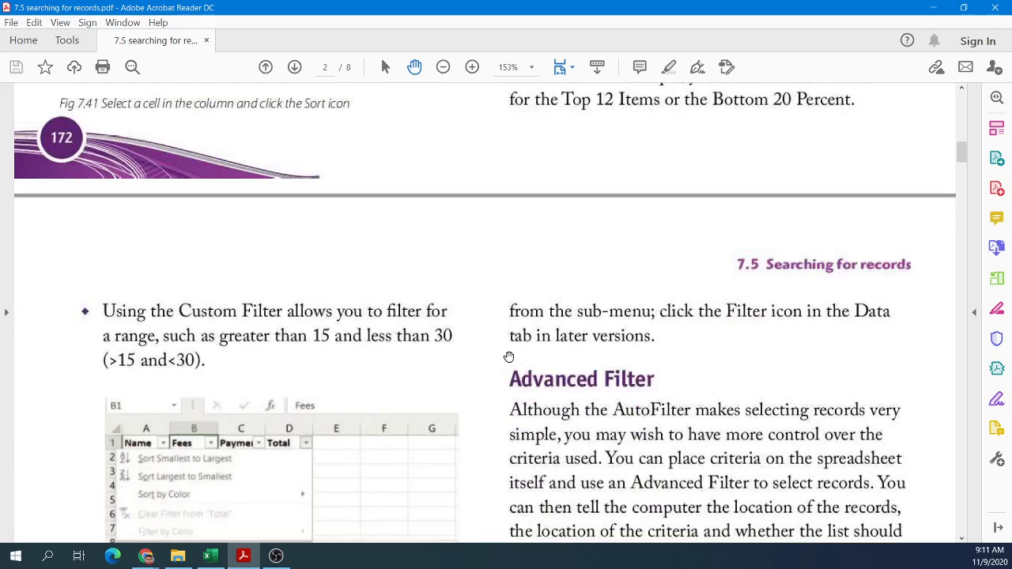
pyautogui.scroll(-15, 516, 359)
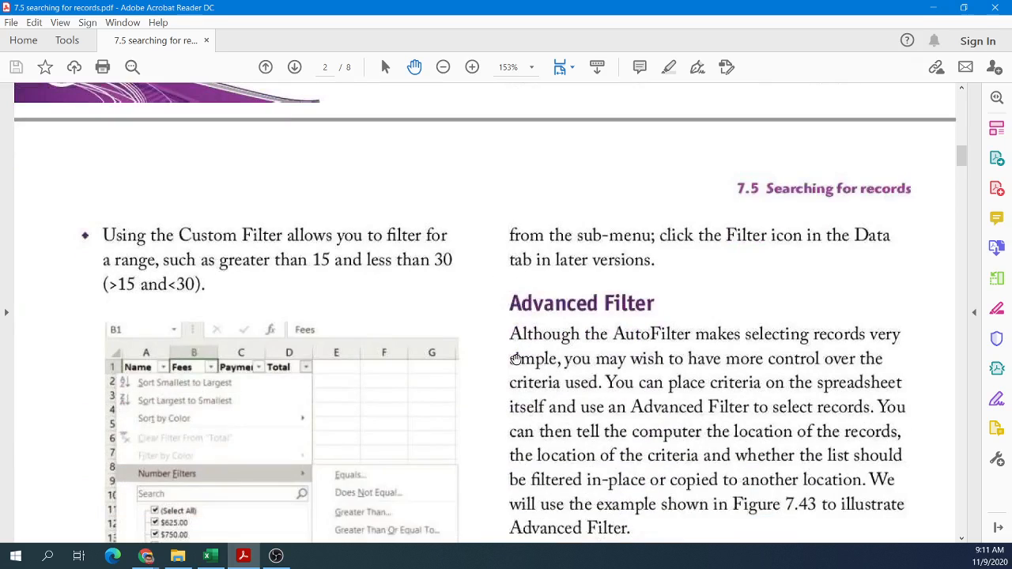
pyautogui.scroll(-1, 515, 359)
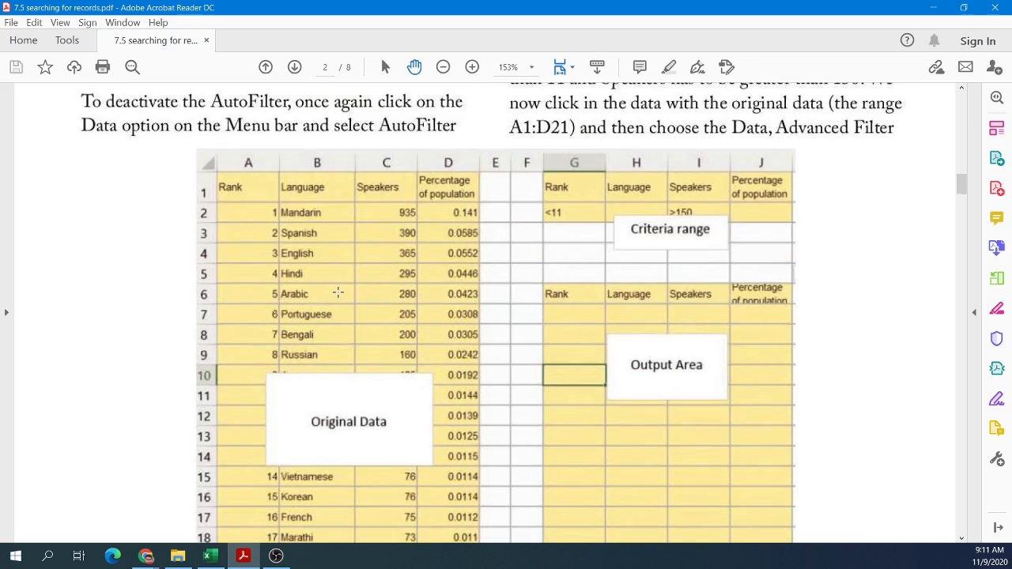
pyautogui.scroll(8, 337, 293)
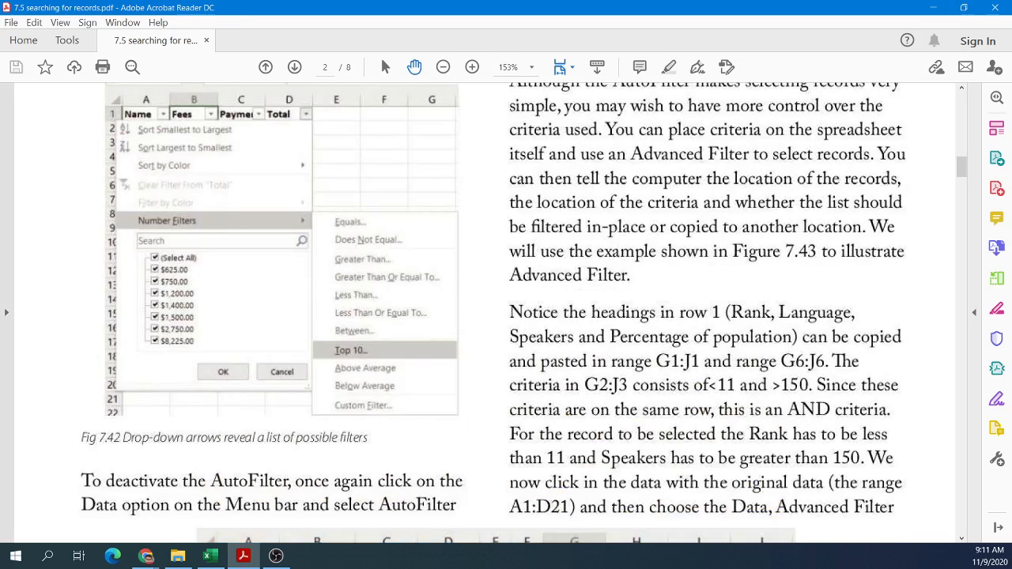
# - Highlight the phrase "filtered in-place" in the Advanced Filter section
pyautogui.hotkey('alt', 'Tab')
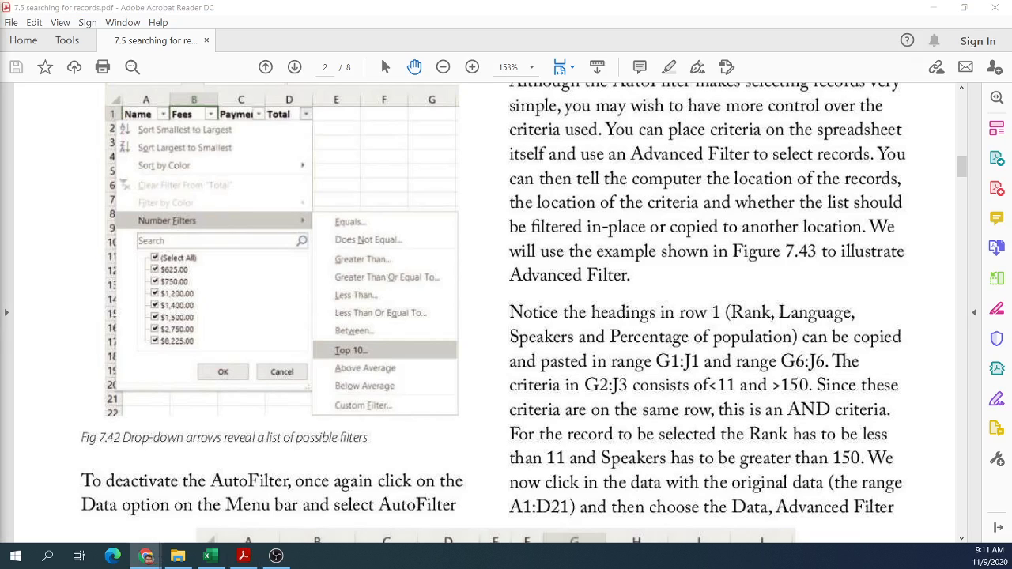
pyautogui.hotkey('alt', 'Tab')
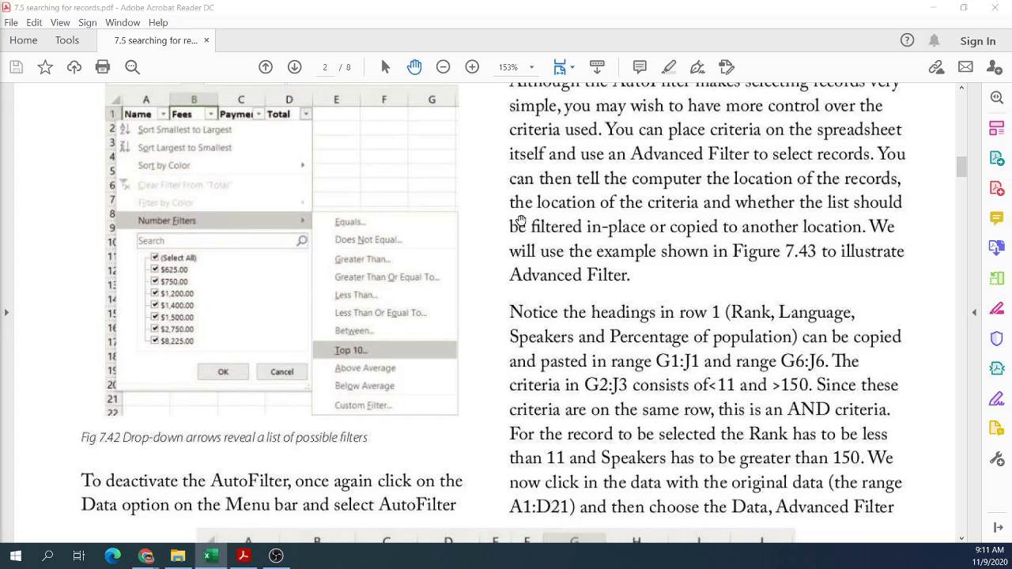
pyautogui.moveTo(530, 228); pyautogui.dragTo(655, 241)
pyautogui.scroll(8, 537, 295)
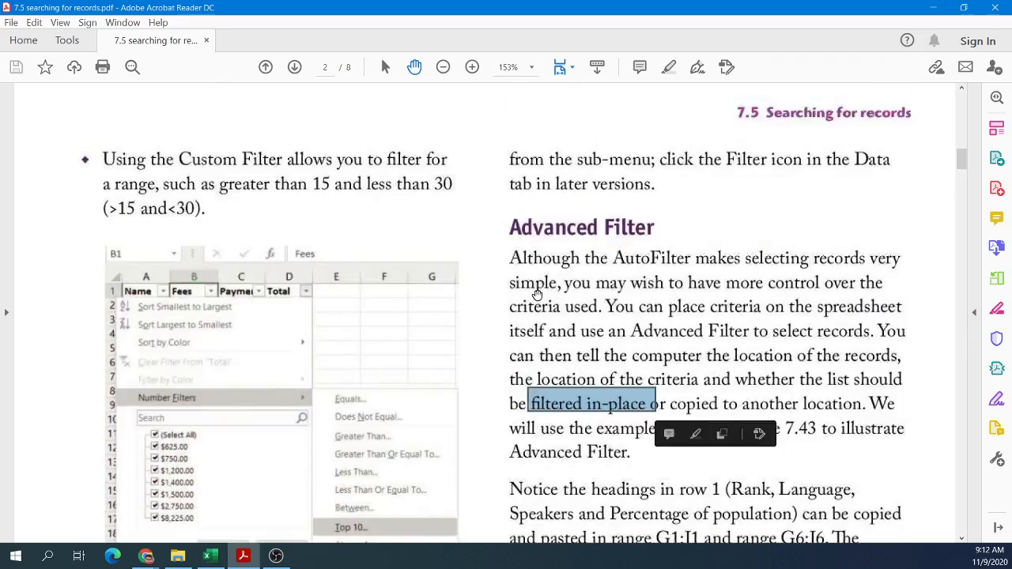
# - Mark the Original Data area, from the Rank to the Percentage of population column, in the Advanced Filter example figure
pyautogui.scroll(-8, 537, 295)
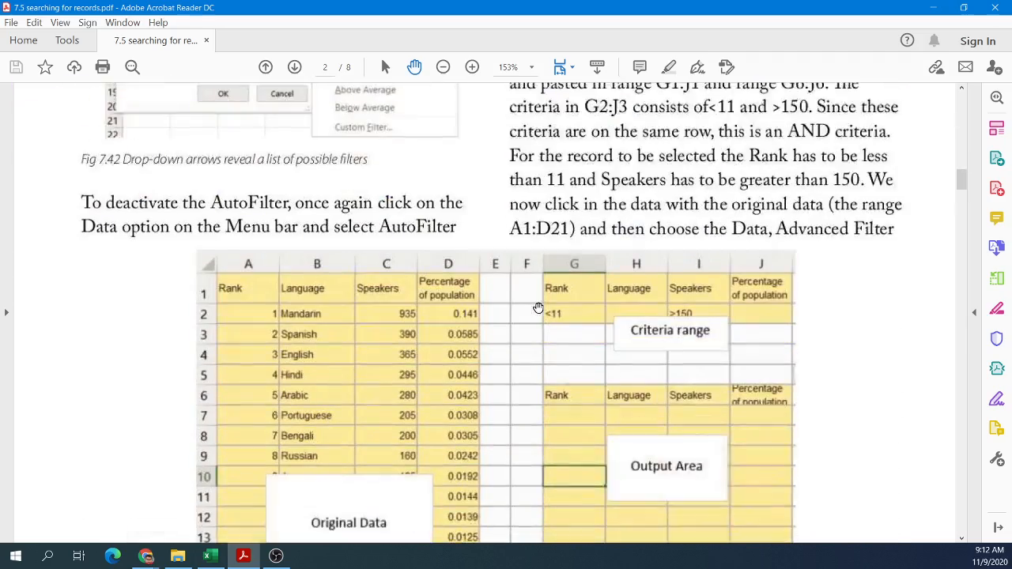
pyautogui.moveTo(215, 167); pyautogui.dragTo(479, 483)
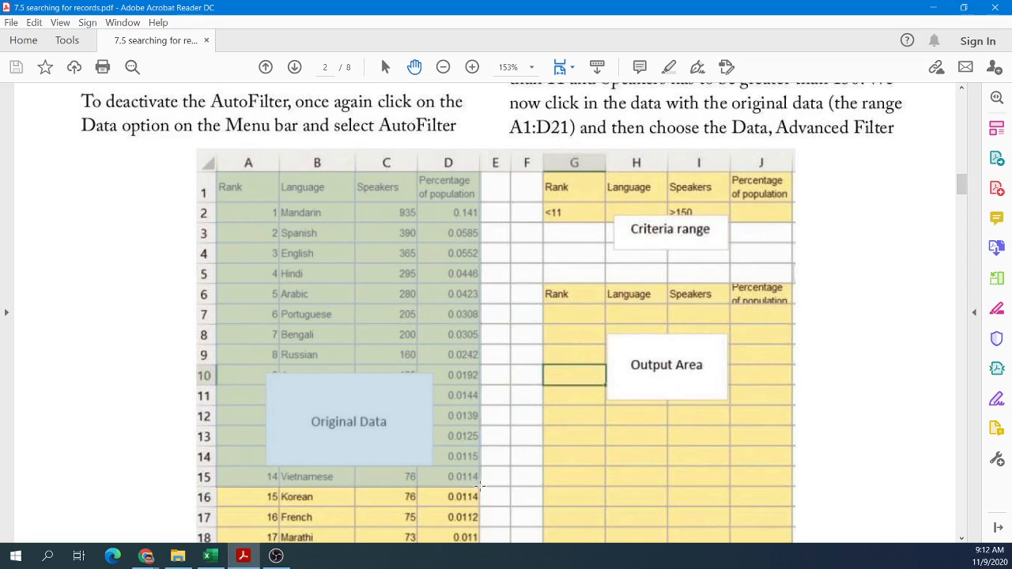
pyautogui.moveTo(478, 486); pyautogui.dragTo(478, 486)
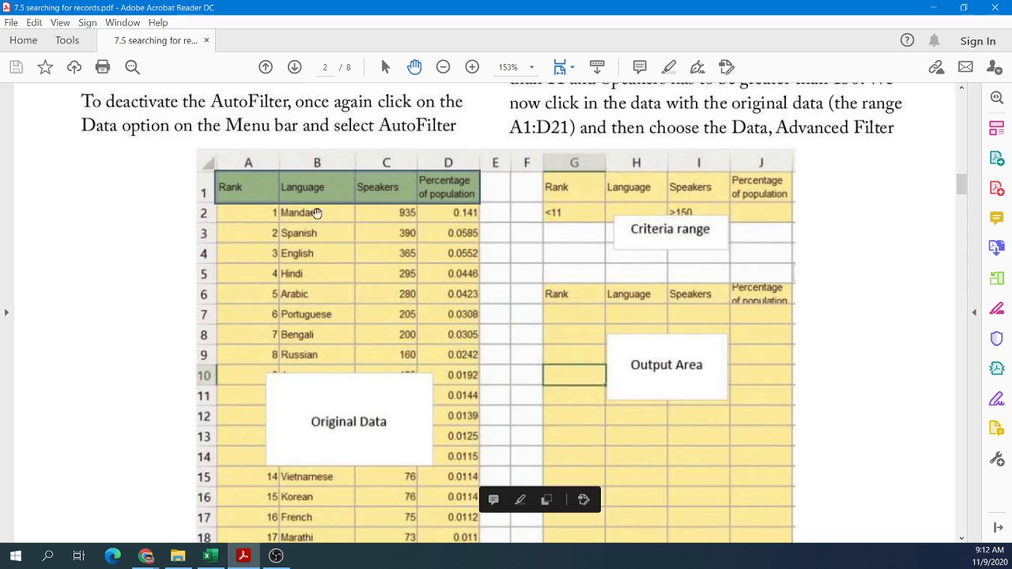
# - Highlight the phrase "copied to another location" in the Advanced Filter section
pyautogui.scroll(2, 435, 341)
pyautogui.scroll(10, 436, 341)
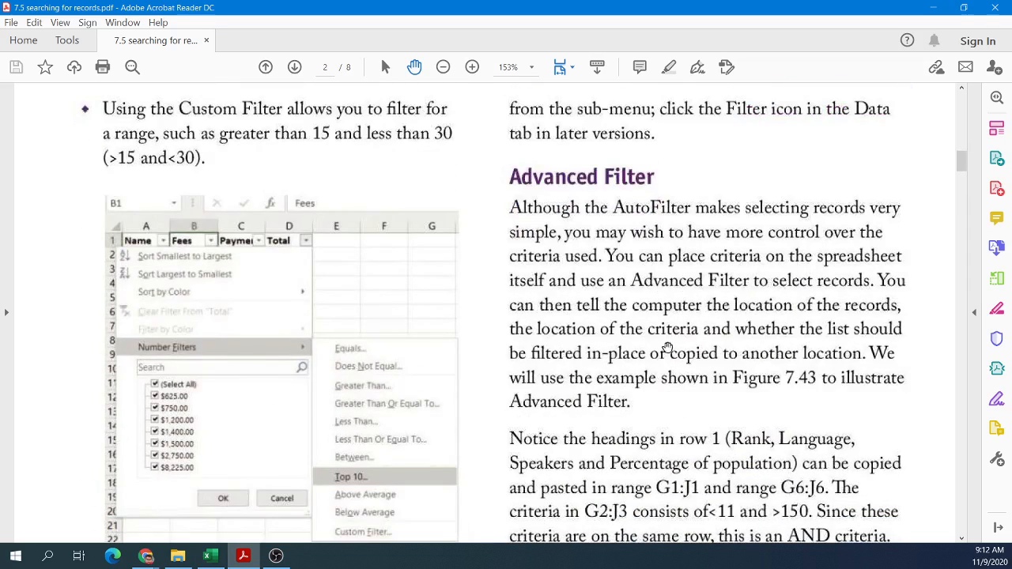
pyautogui.moveTo(669, 355); pyautogui.dragTo(868, 373)
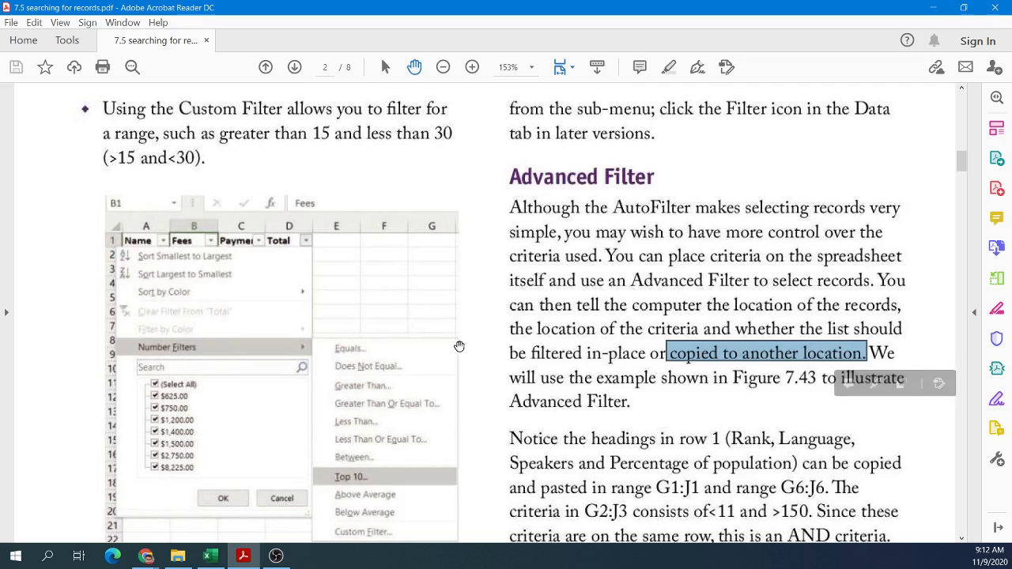
# - Return to the Advanced Filter example figure and mark its Original Data area again
pyautogui.scroll(-5, 457, 346)
pyautogui.scroll(-3, 457, 347)
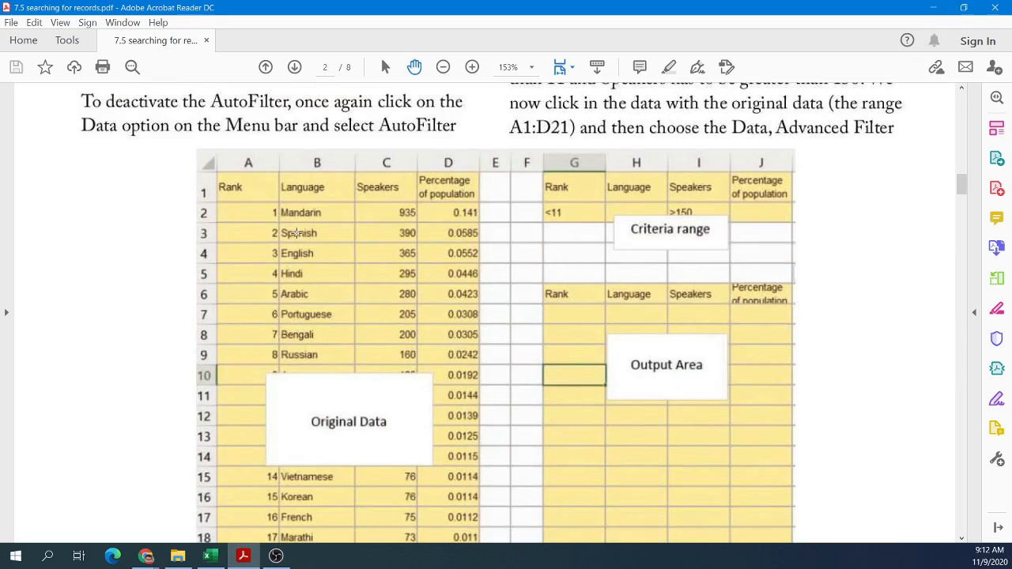
pyautogui.moveTo(215, 167); pyautogui.dragTo(477, 498)
# - Mark the criteria range with its headings and the <11 and >150 conditions in the example figure
pyautogui.scroll(3, 477, 498)
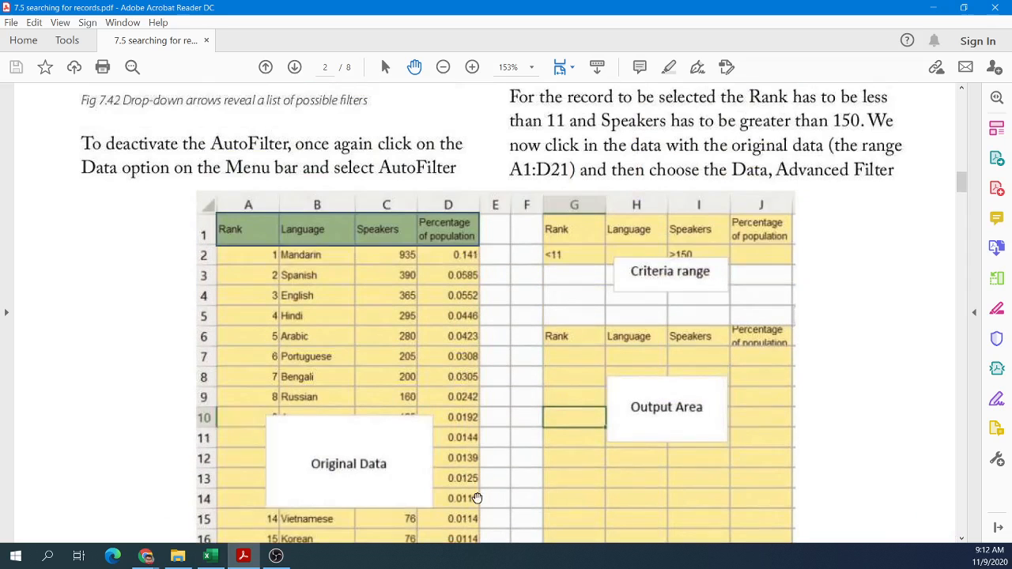
pyautogui.scroll(1, 477, 498)
pyautogui.moveTo(544, 262); pyautogui.dragTo(794, 317)
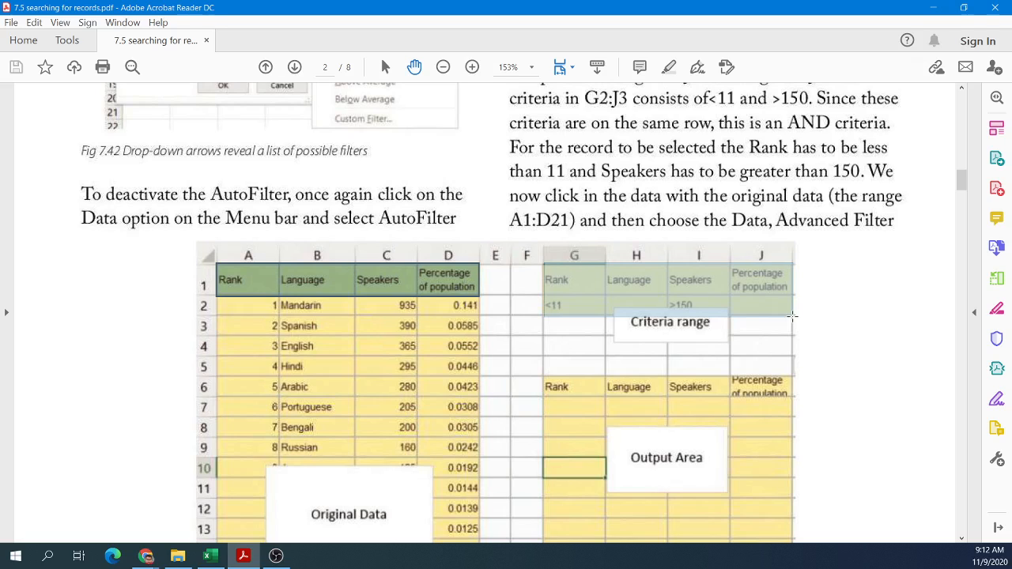
pyautogui.moveTo(792, 317); pyautogui.dragTo(793, 317)
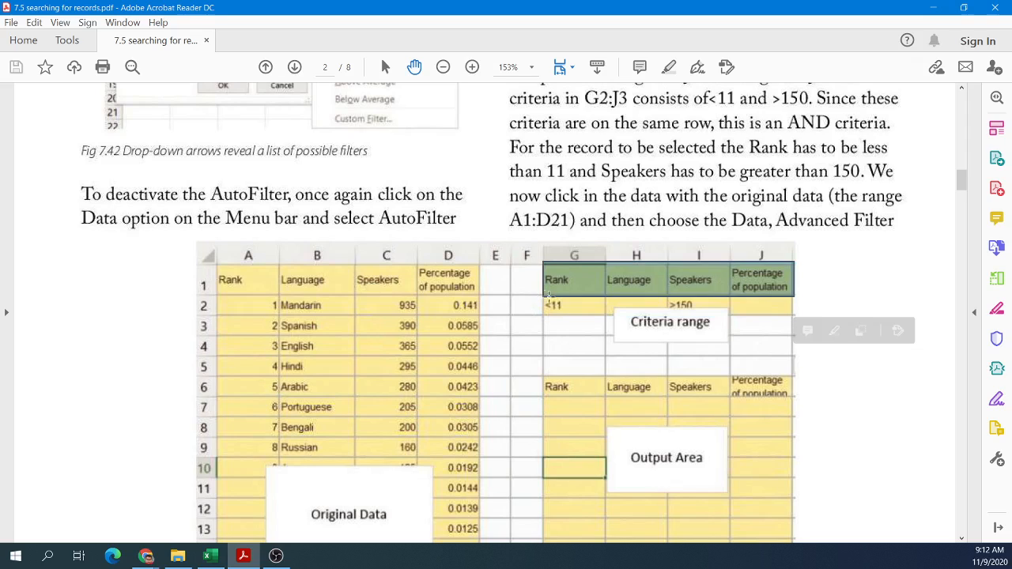
pyautogui.click(677, 305)
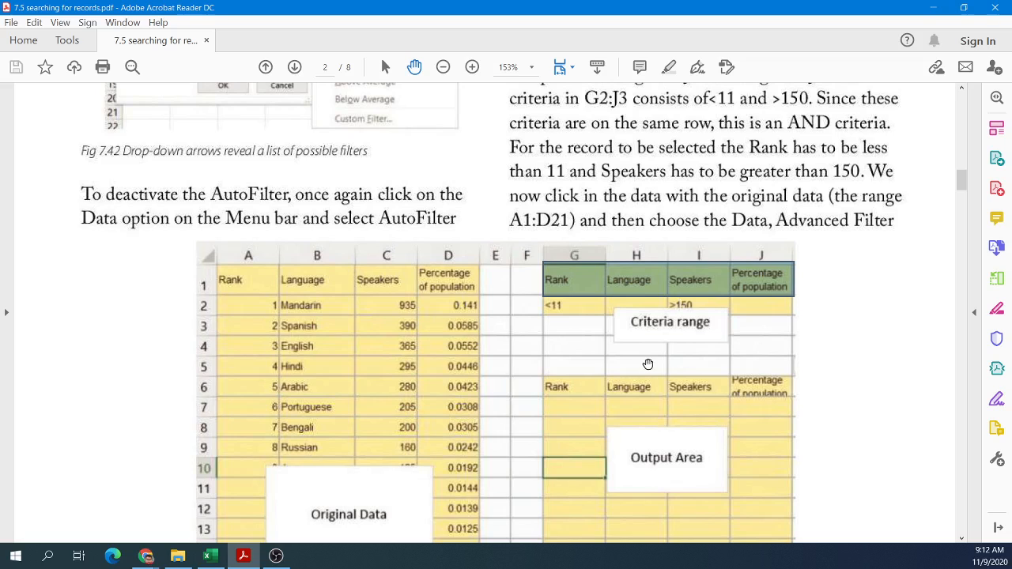
# - Mark the Output Area below the criteria range, starting at its row 6 headings, in the example figure
pyautogui.scroll(-1, 590, 373)
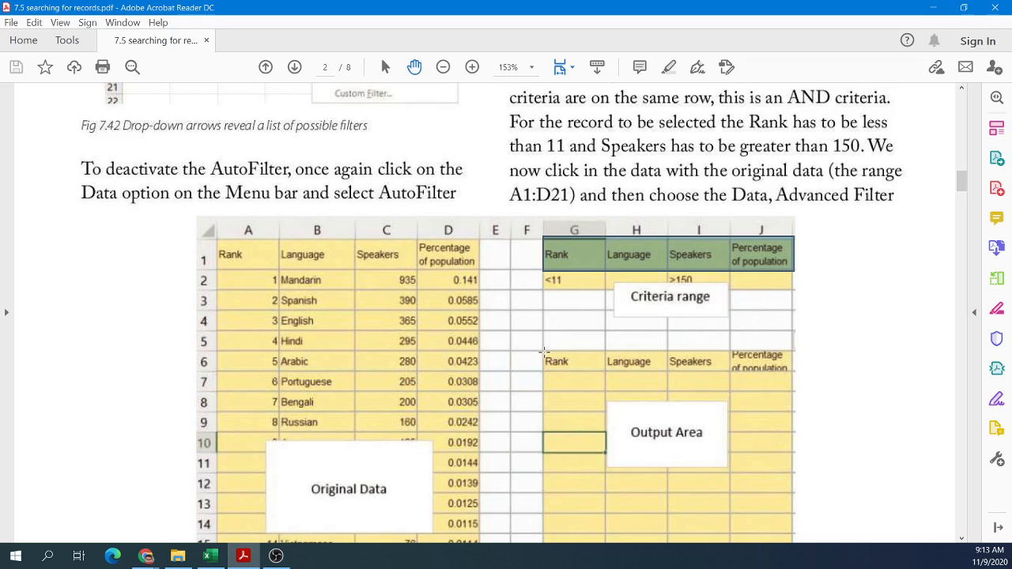
pyautogui.moveTo(541, 349)
pyautogui.mouseDown()
pyautogui.moveTo(745, 423)
pyautogui.moveTo(799, 489)
pyautogui.moveTo(793, 547)
pyautogui.mouseUp()
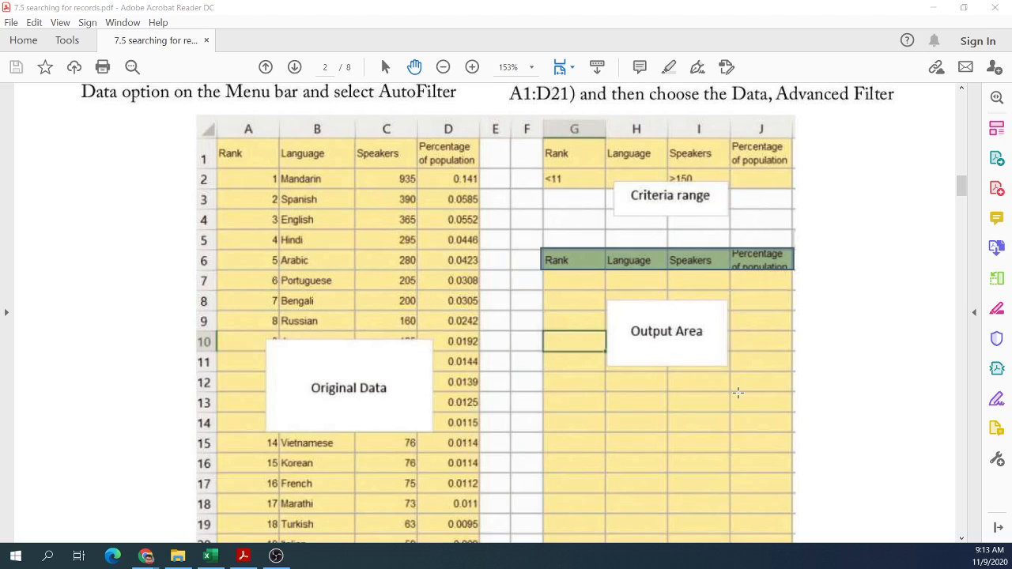
pyautogui.scroll(3, 738, 393)
# - Examine the Advanced Filter result figures, the OR criteria explanation and the introduction to pivot tables
pyautogui.scroll(-12, 737, 393)
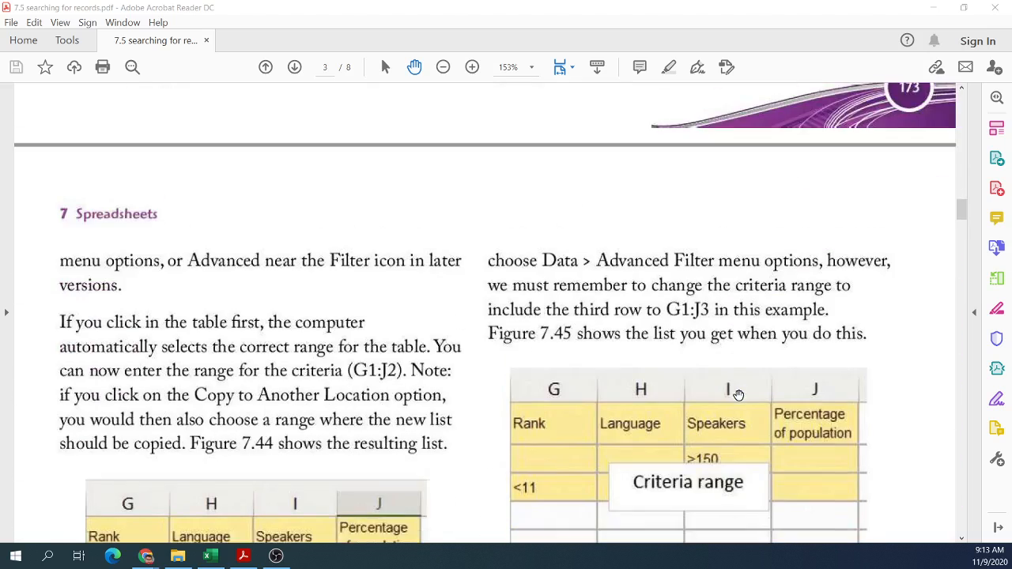
pyautogui.scroll(-15, 738, 393)
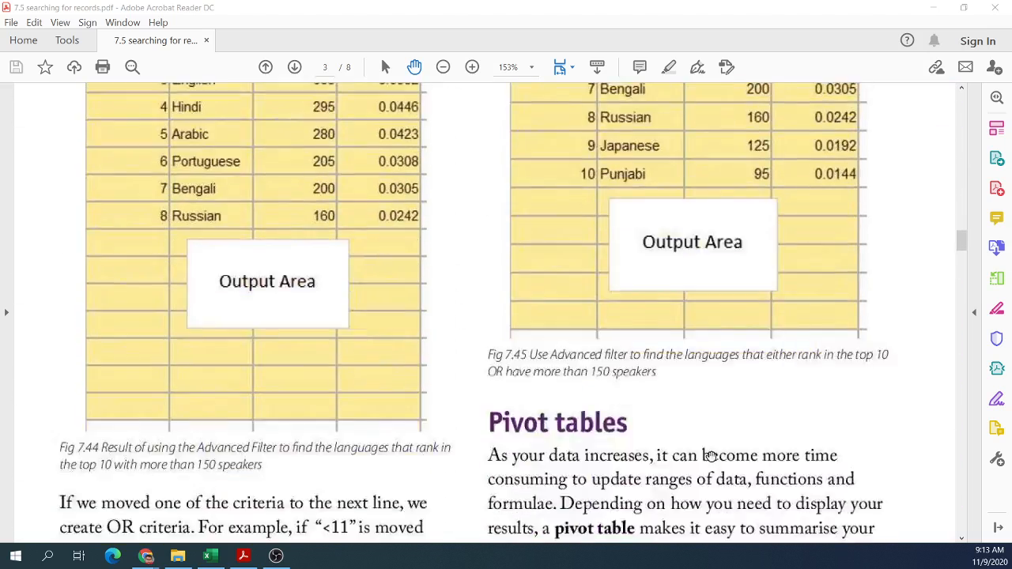
pyautogui.scroll(-3, 711, 456)
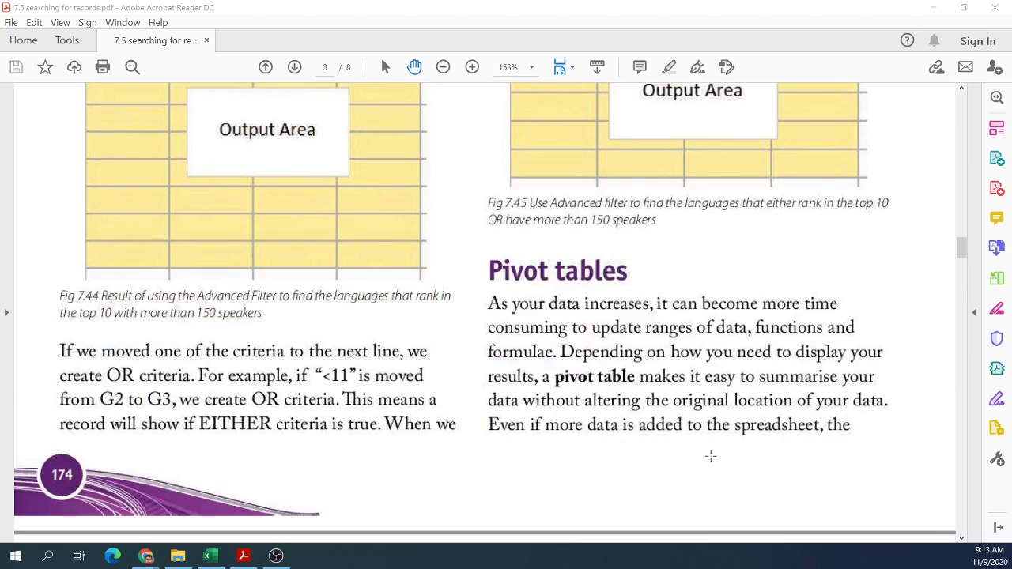
pyautogui.scroll(-12, 711, 457)
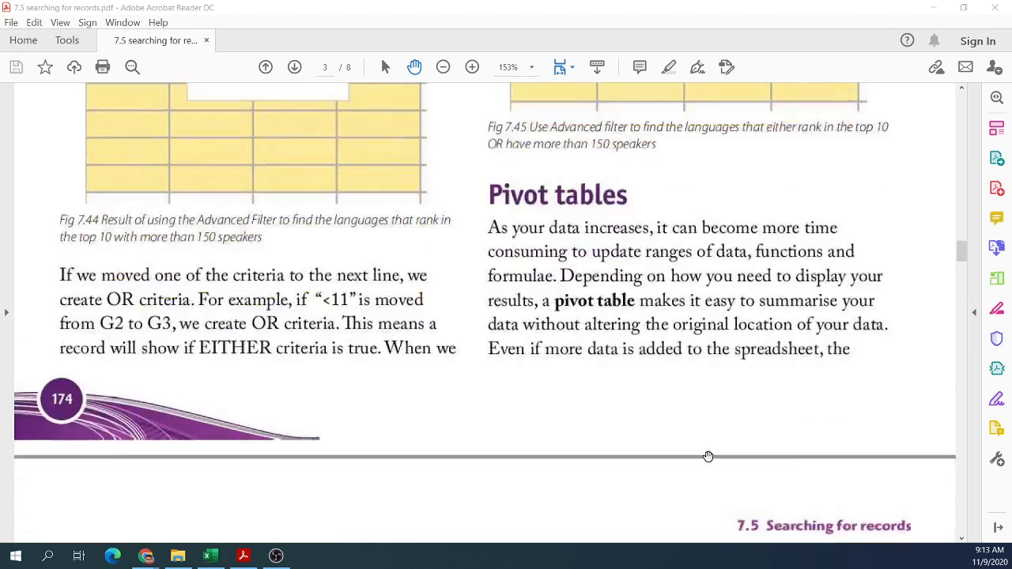
pyautogui.scroll(-6, 702, 454)
pyautogui.scroll(10, 703, 454)
pyautogui.scroll(7, 702, 454)
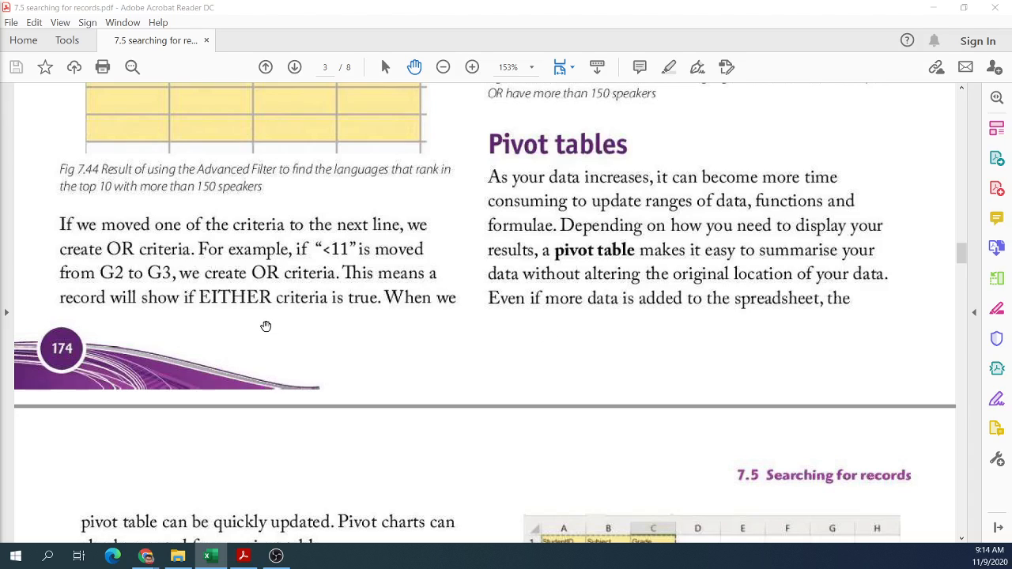
# - Examine the data arrangement requirements for pivot tables and the Create PivotTable dialogue figure
pyautogui.scroll(-2, 266, 326)
pyautogui.scroll(-8, 266, 327)
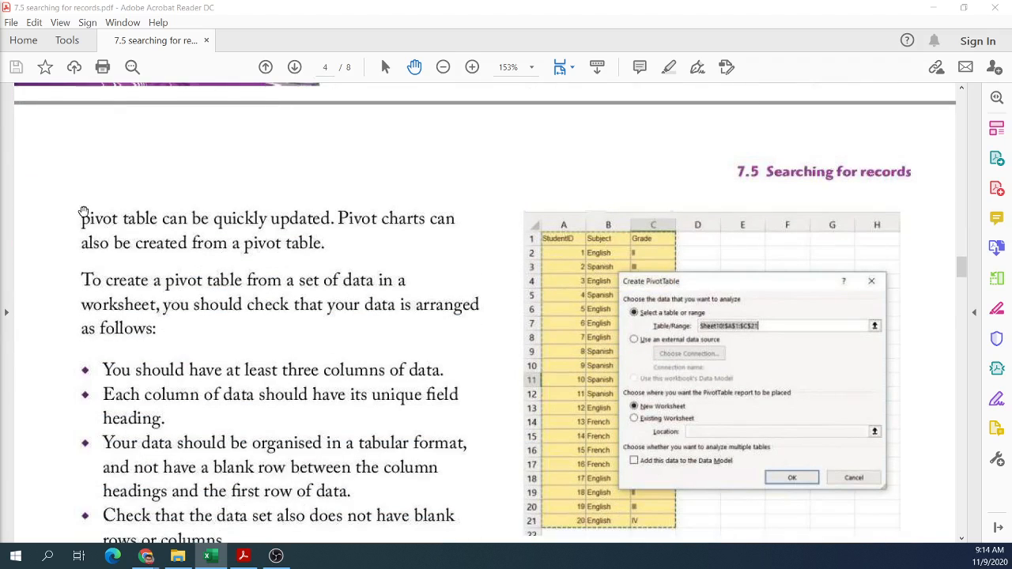
pyautogui.moveTo(67, 210); pyautogui.dragTo(518, 207)
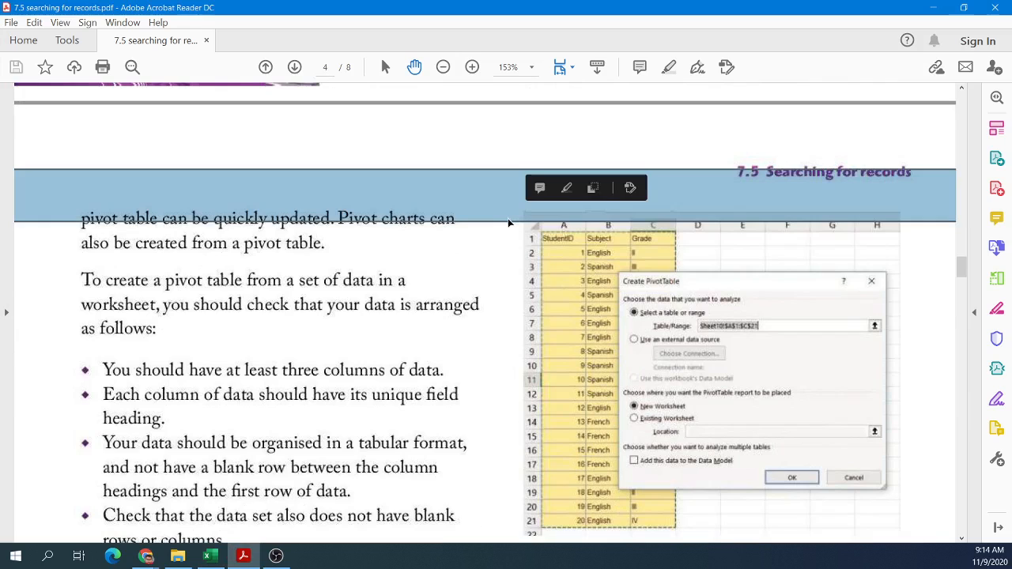
pyautogui.click(508, 219)
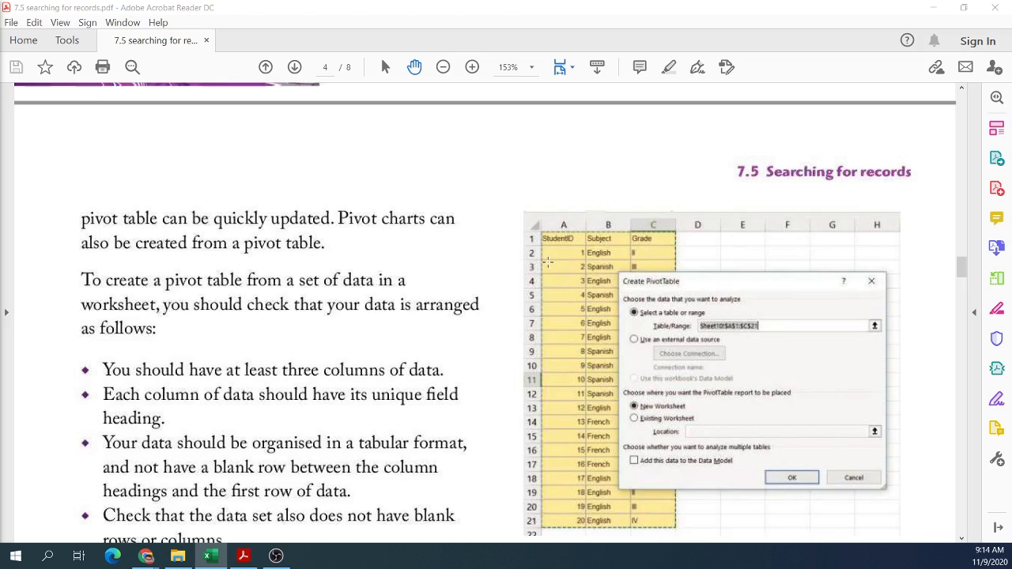
# - Review the pivot table creation instructions and the PivotTable Fields example, and return to the Pivot tables introduction
pyautogui.scroll(-5, 547, 262)
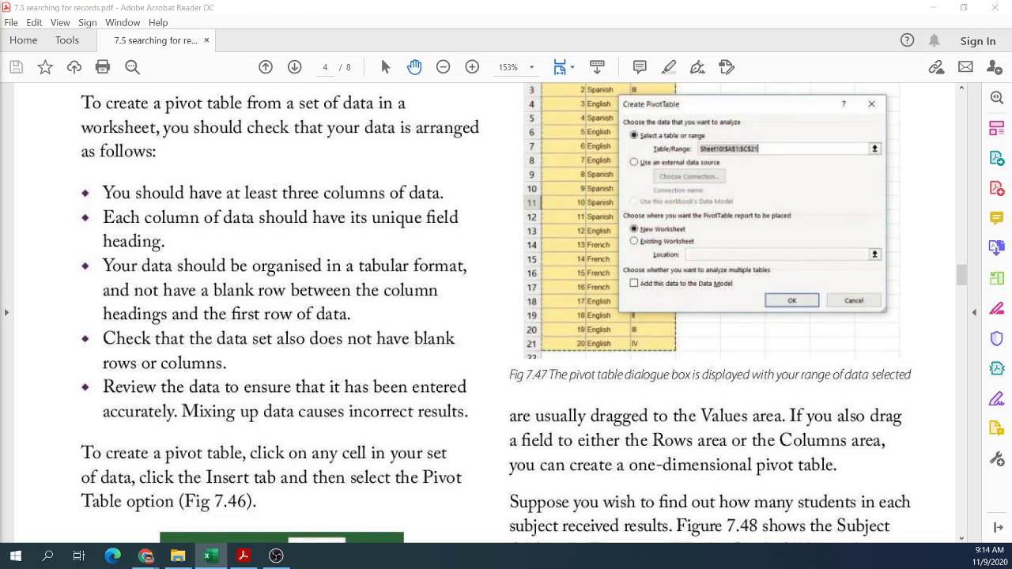
pyautogui.scroll(-8, 362, 340)
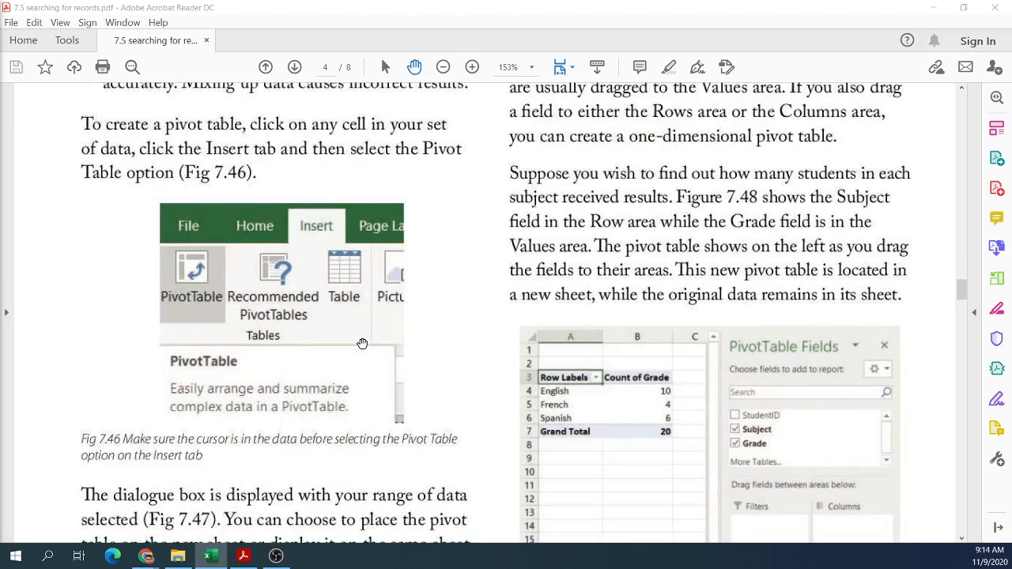
pyautogui.scroll(-2, 361, 343)
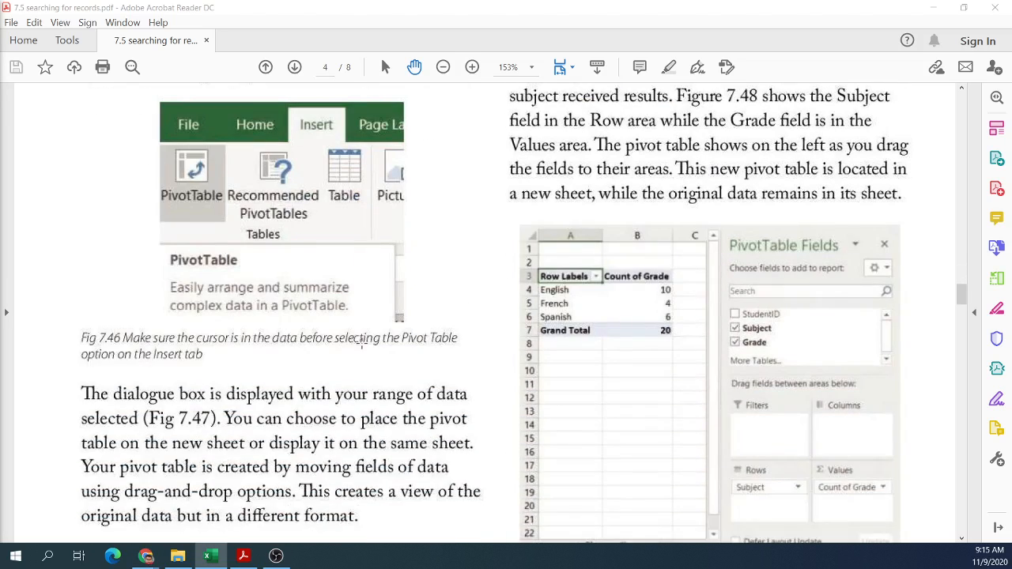
pyautogui.scroll(-2, 361, 342)
pyautogui.scroll(1, 363, 343)
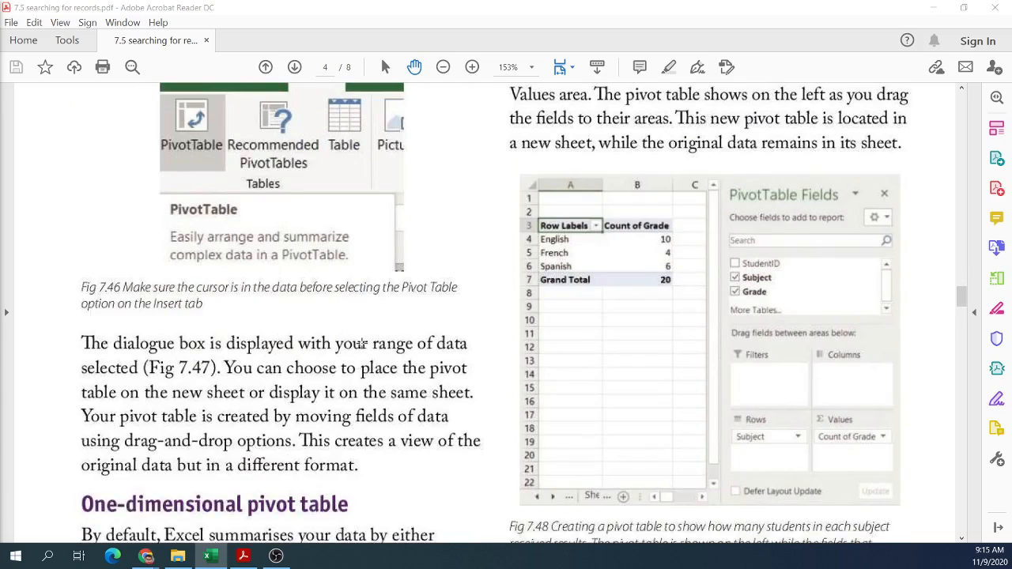
pyautogui.scroll(20, 363, 343)
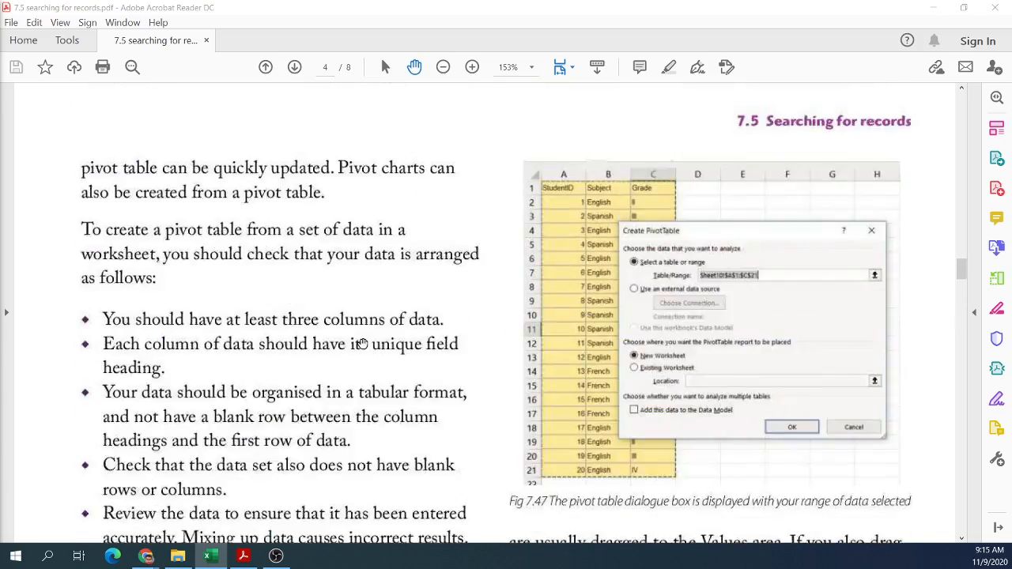
pyautogui.scroll(3, 363, 343)
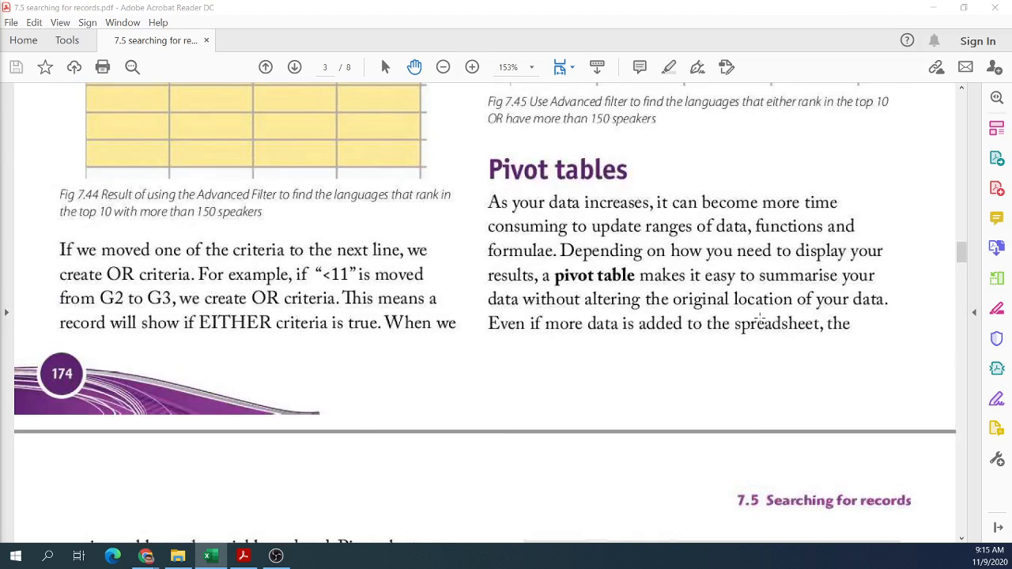
# - Enlarge the Pivot tables introduction and mark the passage on how a pivot table summarises data without altering its original location
pyautogui.scroll(1, 760, 319)
pyautogui.scroll(1, 760, 319)
pyautogui.click(770, 200)
pyautogui.scroll(2, 704, 313)
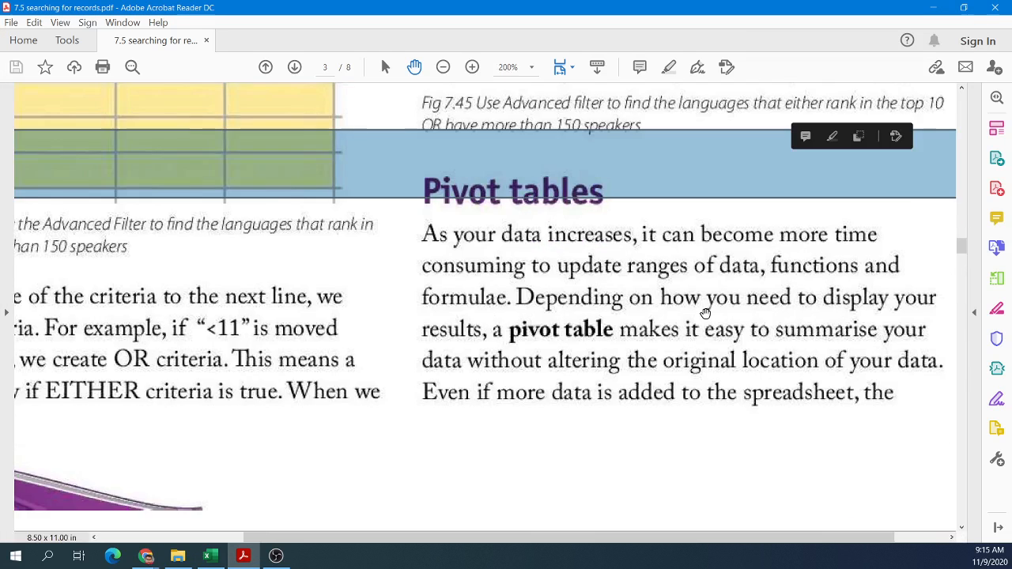
pyautogui.moveTo(623, 540); pyautogui.dragTo(685, 540)
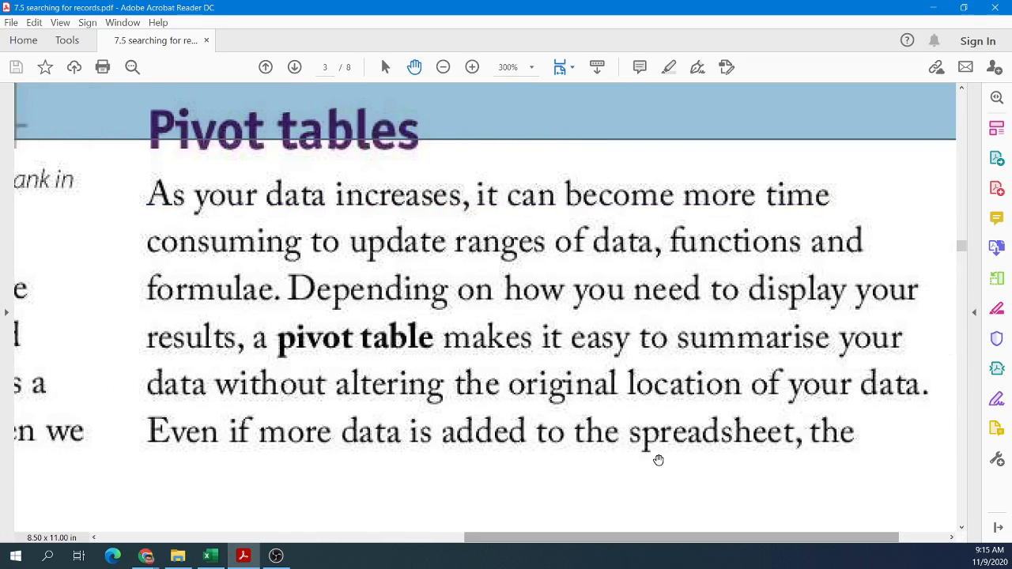
pyautogui.click(544, 175)
pyautogui.click(532, 156)
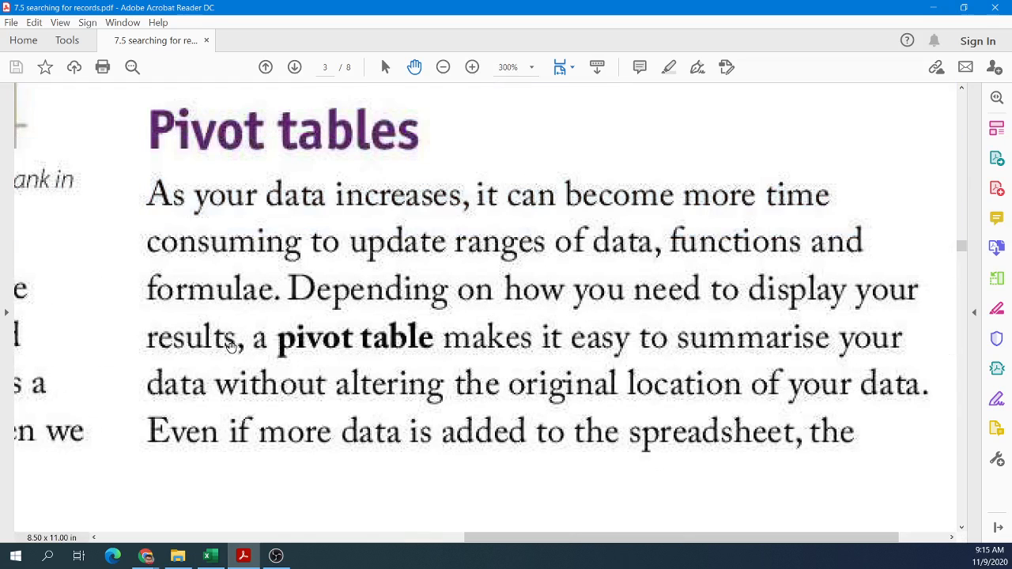
pyautogui.moveTo(274, 339); pyautogui.dragTo(933, 397)
# - Review the Advanced Filter figures 7.43 to 7.45, comparing the original data, criteria ranges and output areas
pyautogui.keyDown('ctrl'); pyautogui.scroll(-3, 509, 406); pyautogui.keyUp('ctrl')
pyautogui.scroll(5, 474, 395)
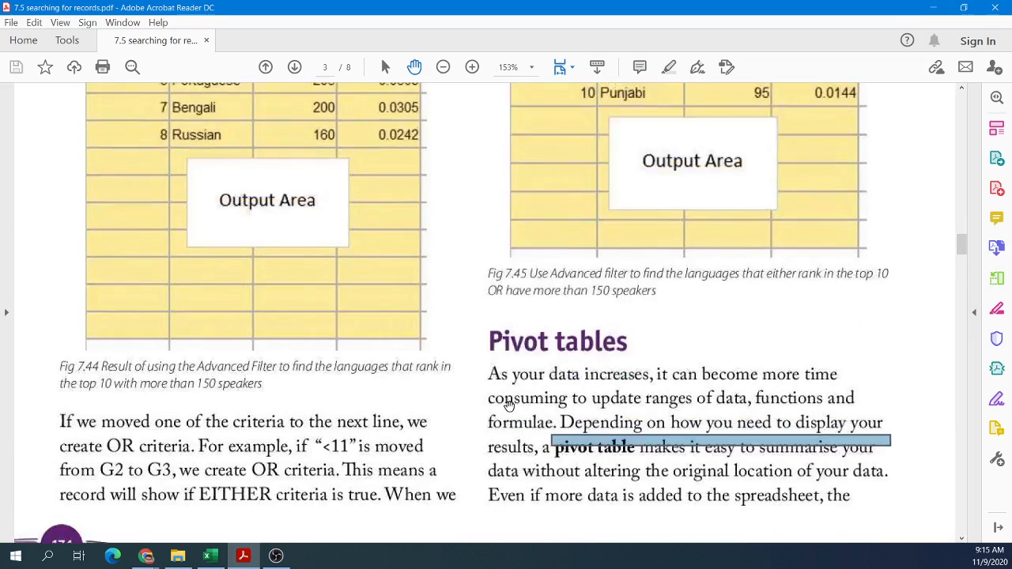
pyautogui.scroll(4, 447, 391)
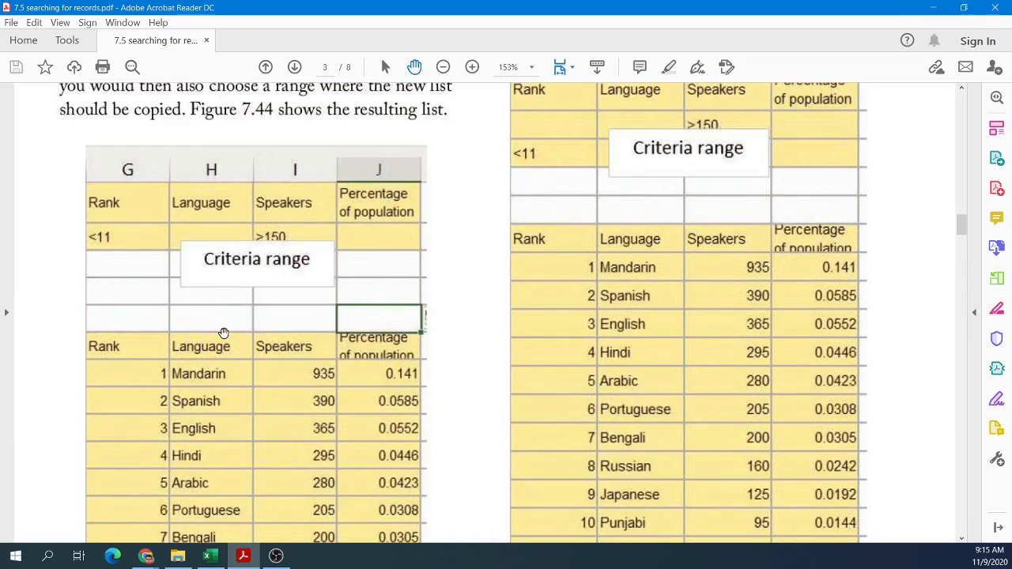
pyautogui.hotkey('alt', 'Tab')
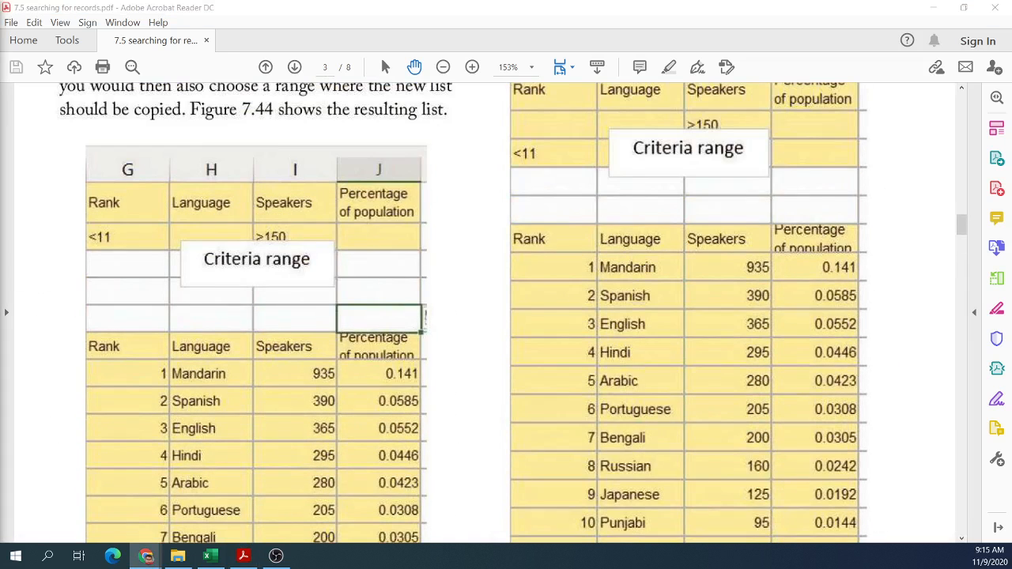
pyautogui.hotkey('alt', 'Tab')
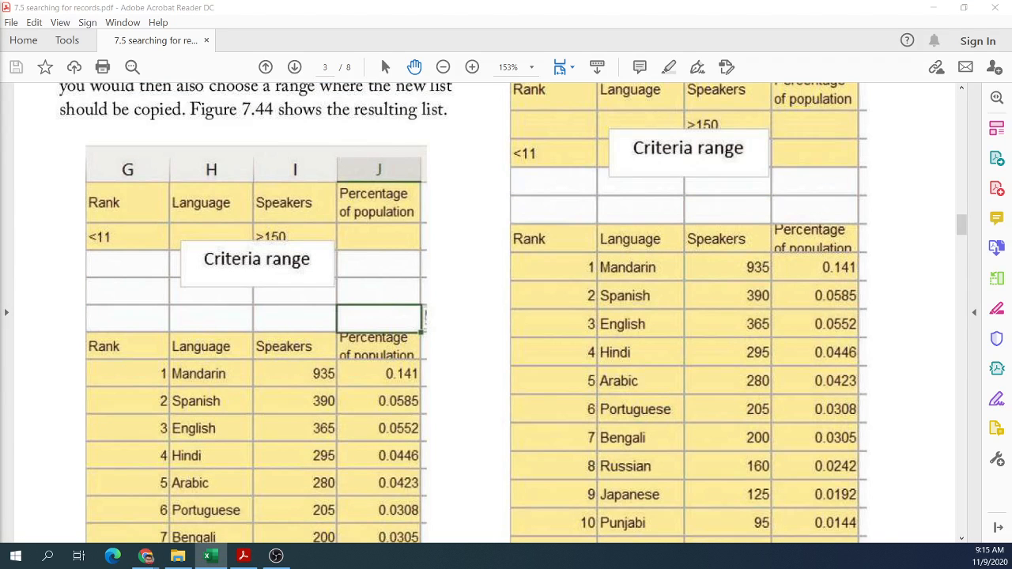
pyautogui.click(504, 264)
pyautogui.scroll(15, 488, 316)
pyautogui.scroll(6, 488, 319)
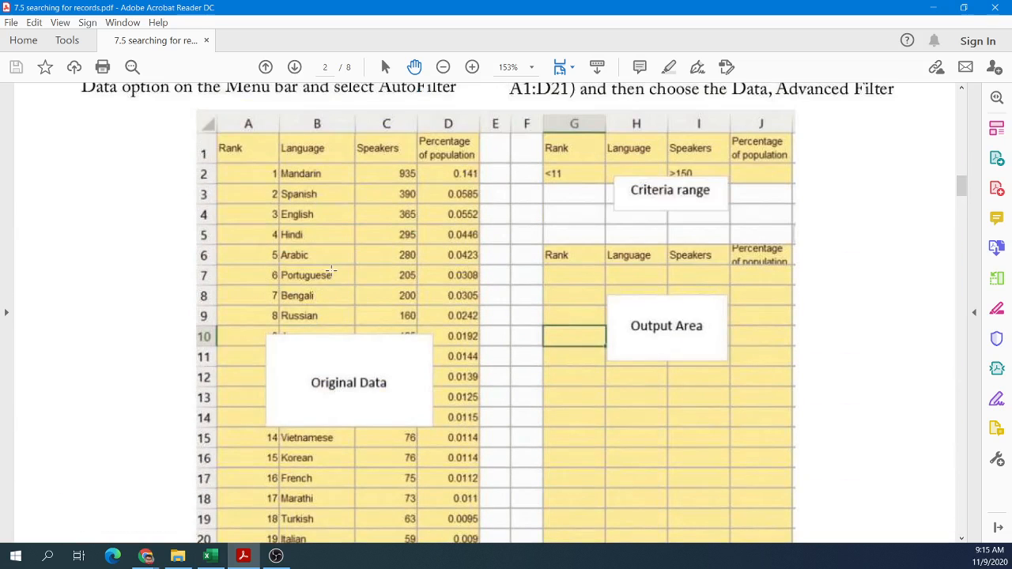
pyautogui.scroll(-1, 331, 270)
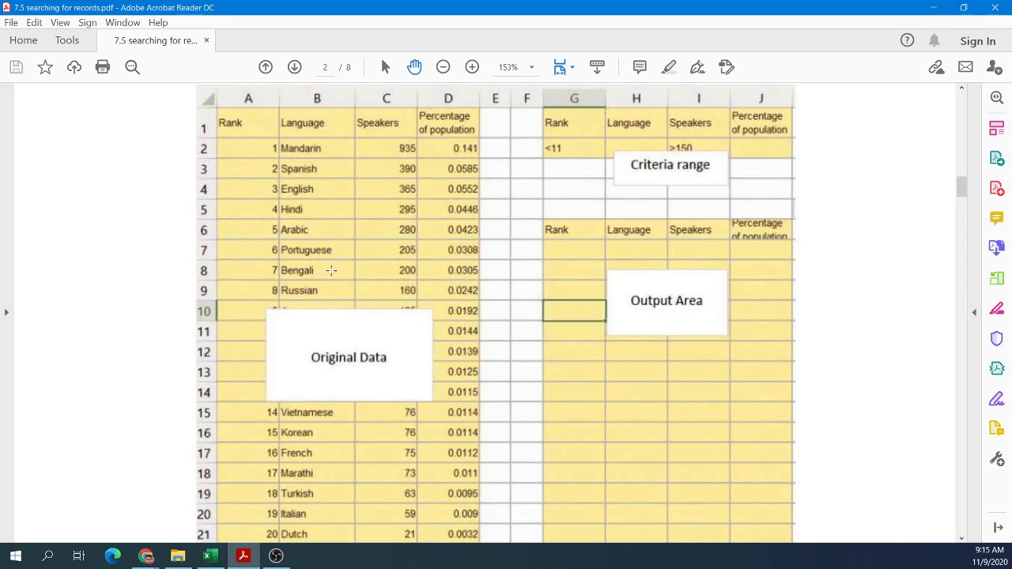
pyautogui.scroll(-10, 331, 271)
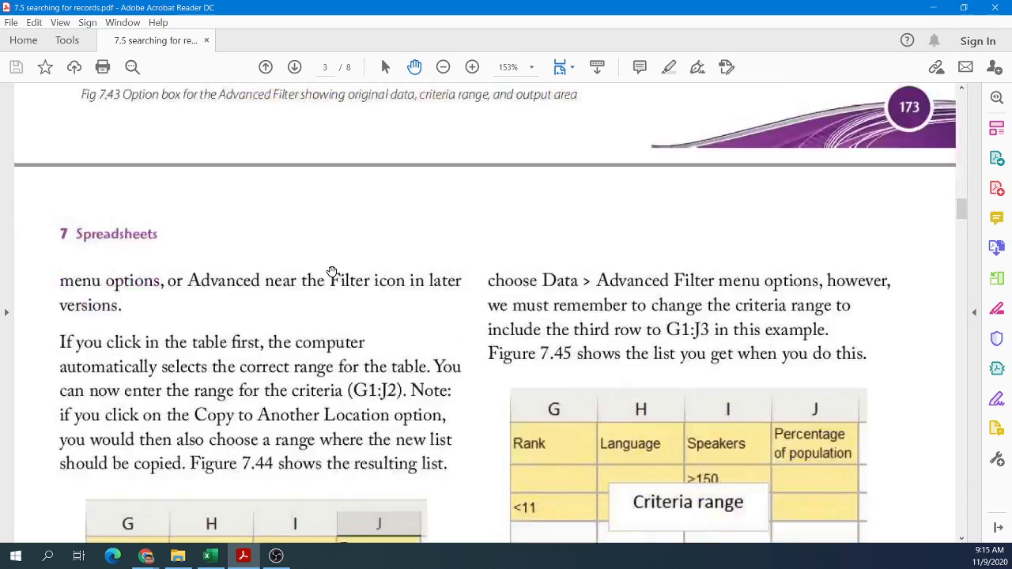
pyautogui.scroll(-10, 332, 271)
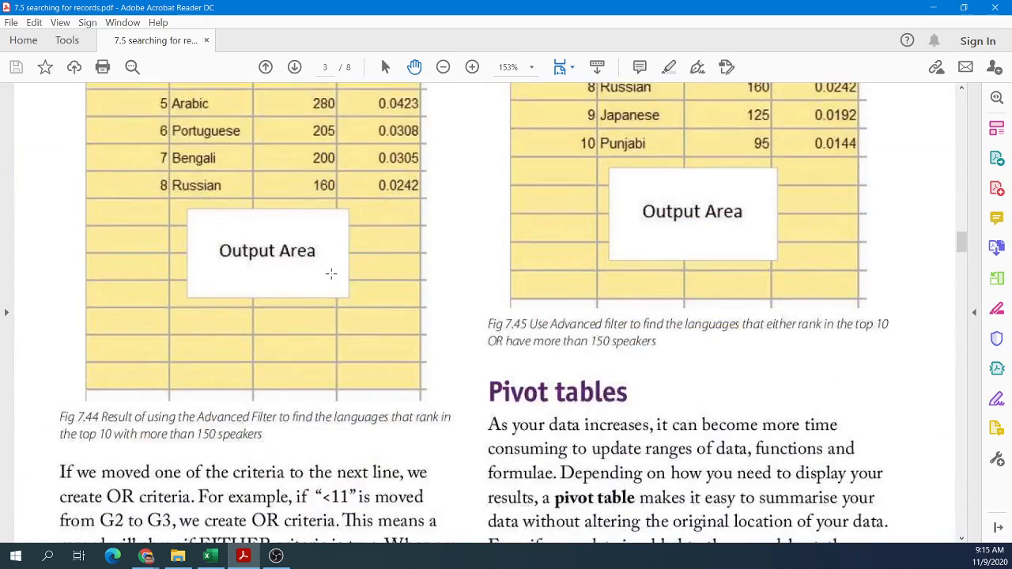
# - Mark the column headings of the original data, Rank to Percentage of population, in Fig 7.43
pyautogui.scroll(15, 332, 274)
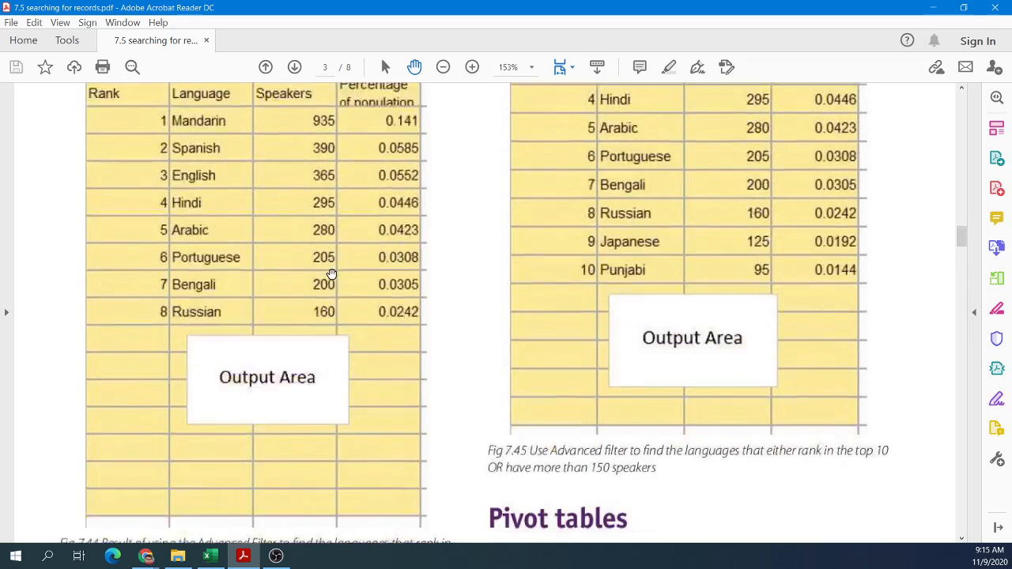
pyautogui.scroll(10, 332, 273)
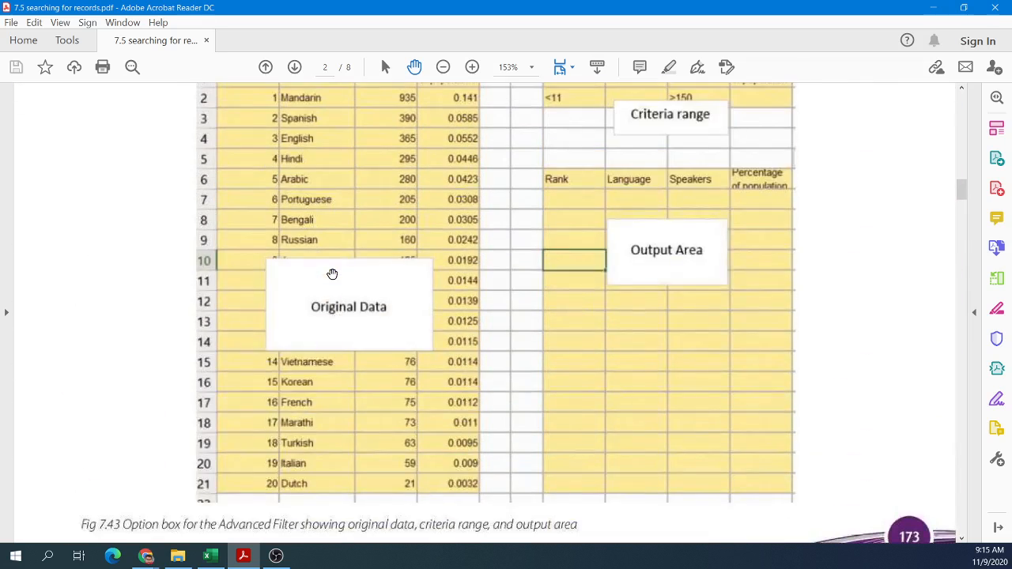
pyautogui.moveTo(214, 155); pyautogui.dragTo(480, 468)
pyautogui.scroll(5, 480, 468)
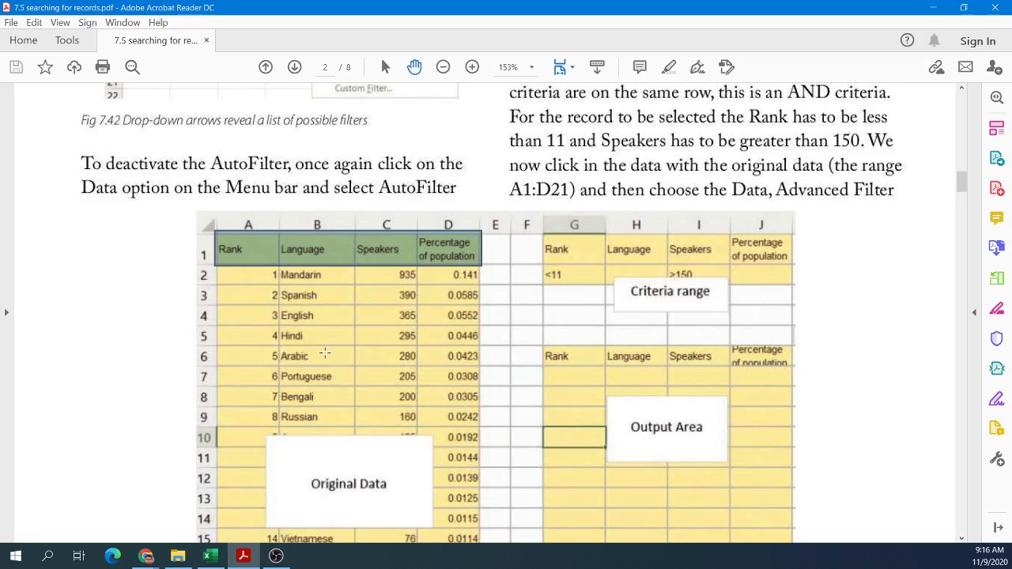
# - Return to the Pivot tables introduction at 200% zoom and mark the line containing the bold term "pivot table"
pyautogui.scroll(-12, 325, 353)
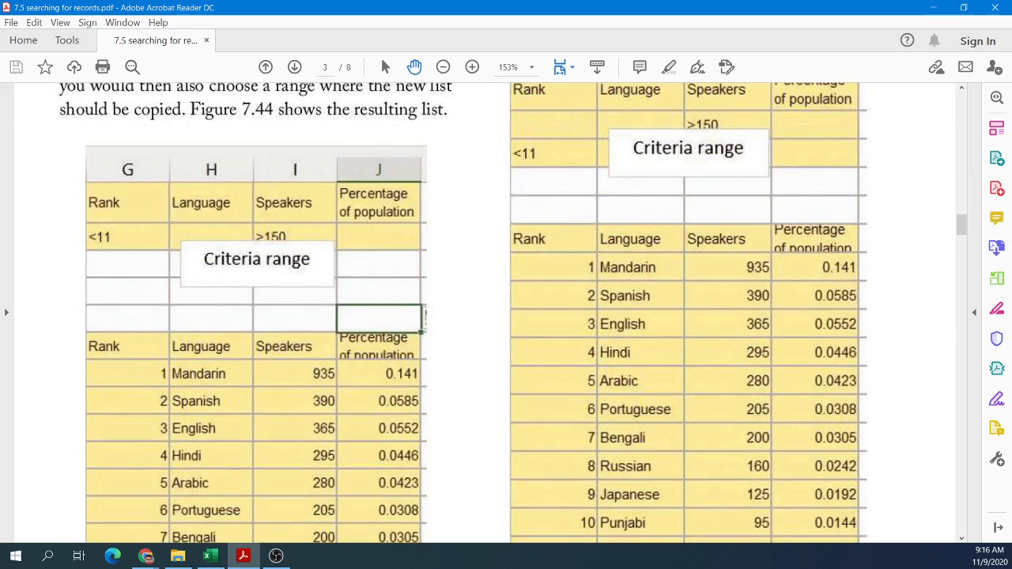
pyautogui.hotkey('alt', 'Tab')
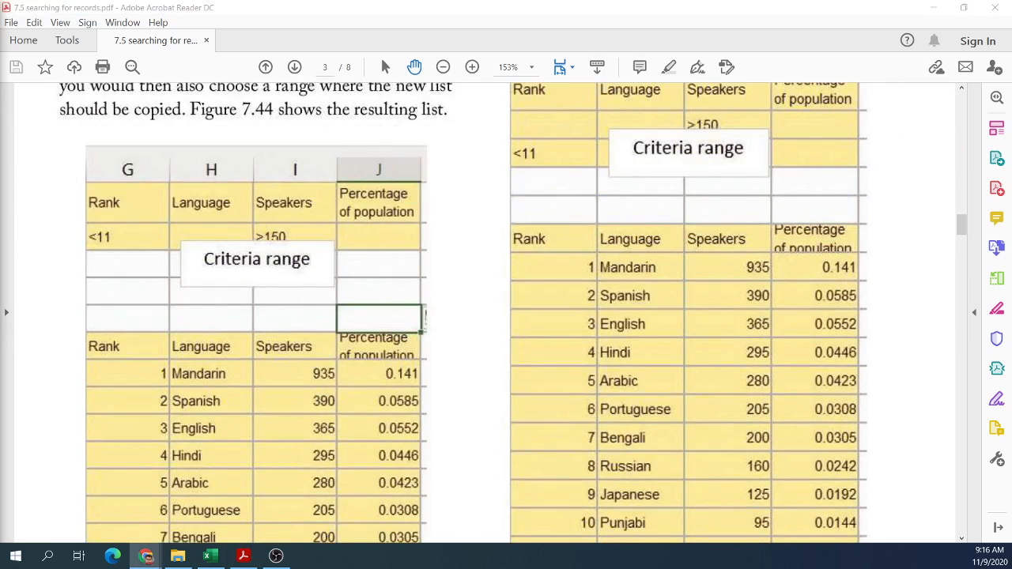
pyautogui.hotkey('alt', 'Tab')
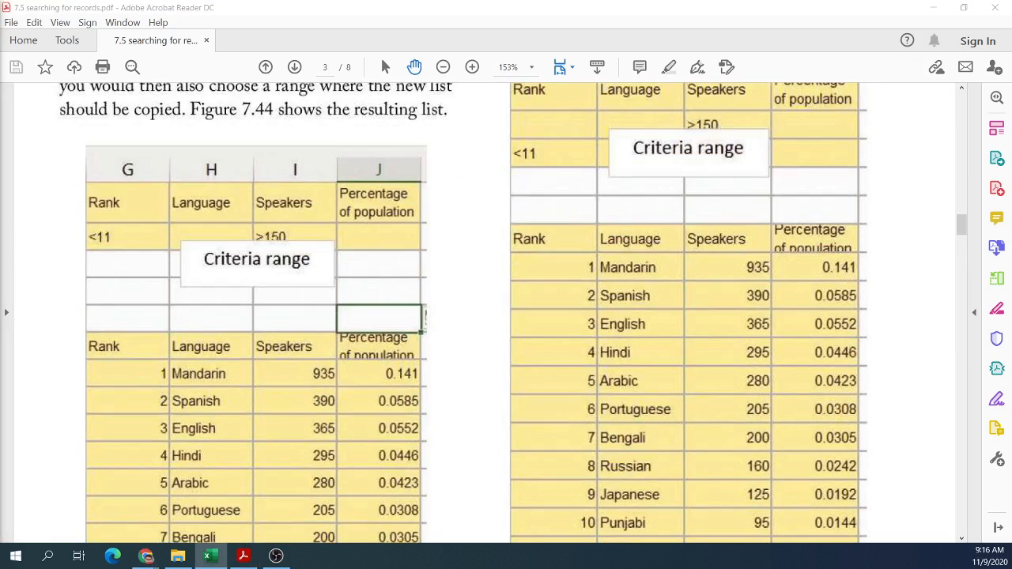
pyautogui.click(542, 316)
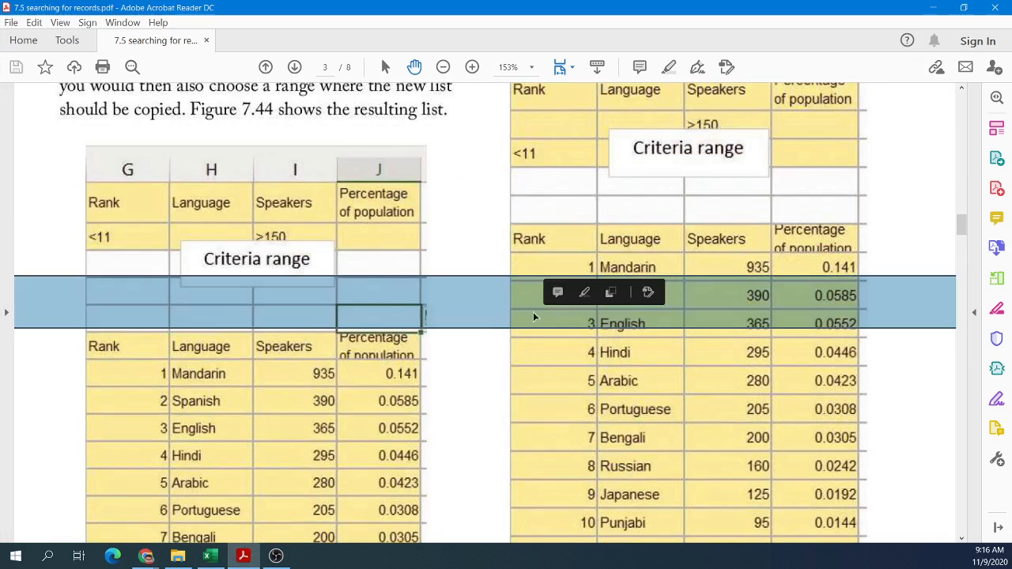
pyautogui.scroll(-8, 451, 339)
pyautogui.scroll(-7, 463, 336)
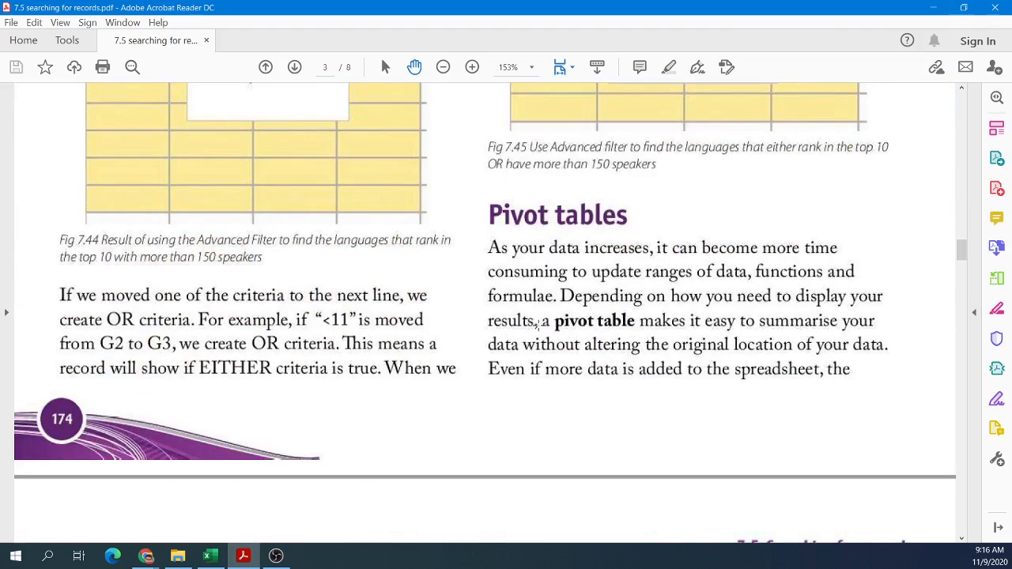
pyautogui.click(714, 193)
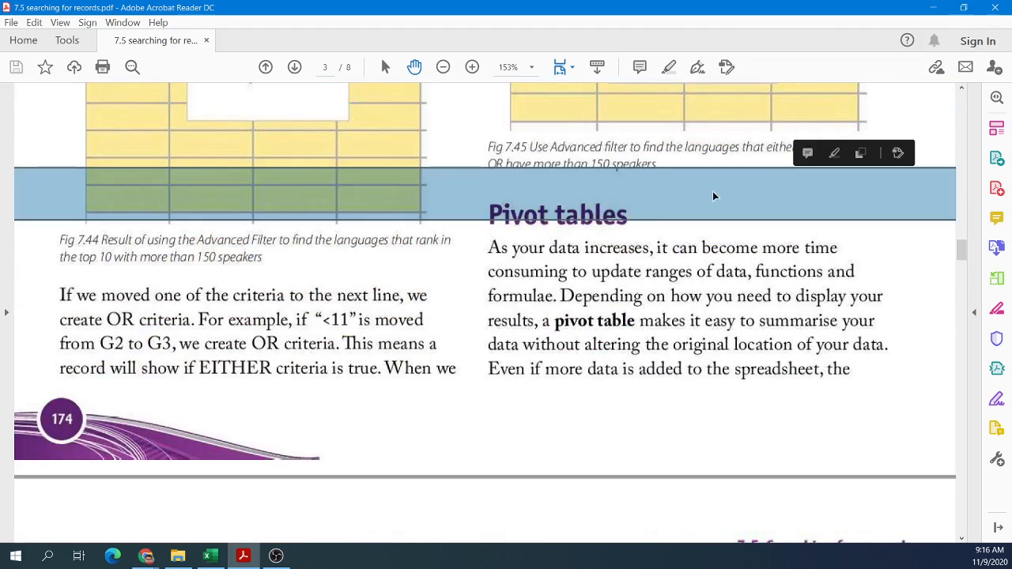
pyautogui.keyDown('ctrl'); pyautogui.scroll(1, 717, 312); pyautogui.keyUp('ctrl')
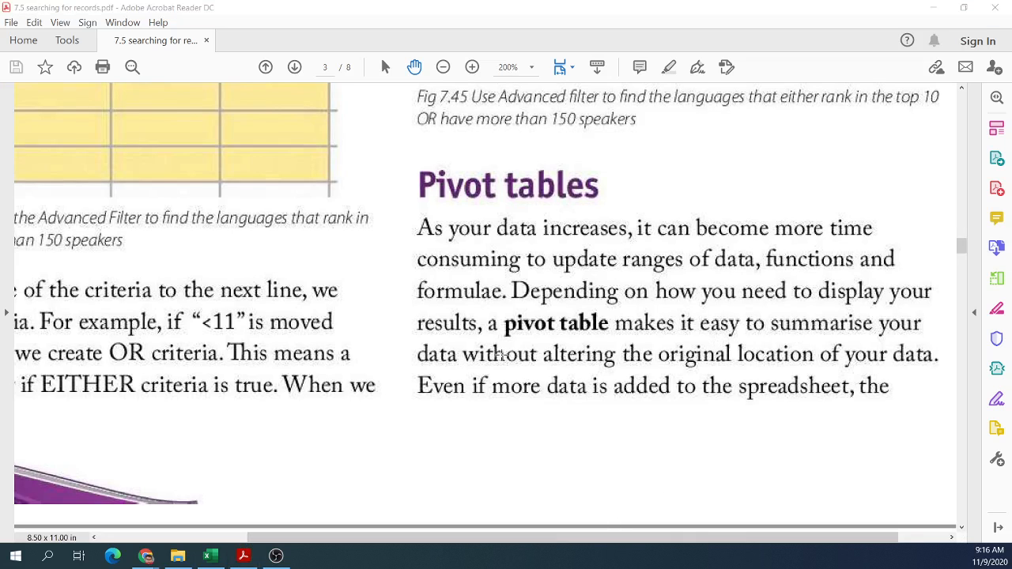
pyautogui.moveTo(405, 317); pyautogui.dragTo(901, 378)
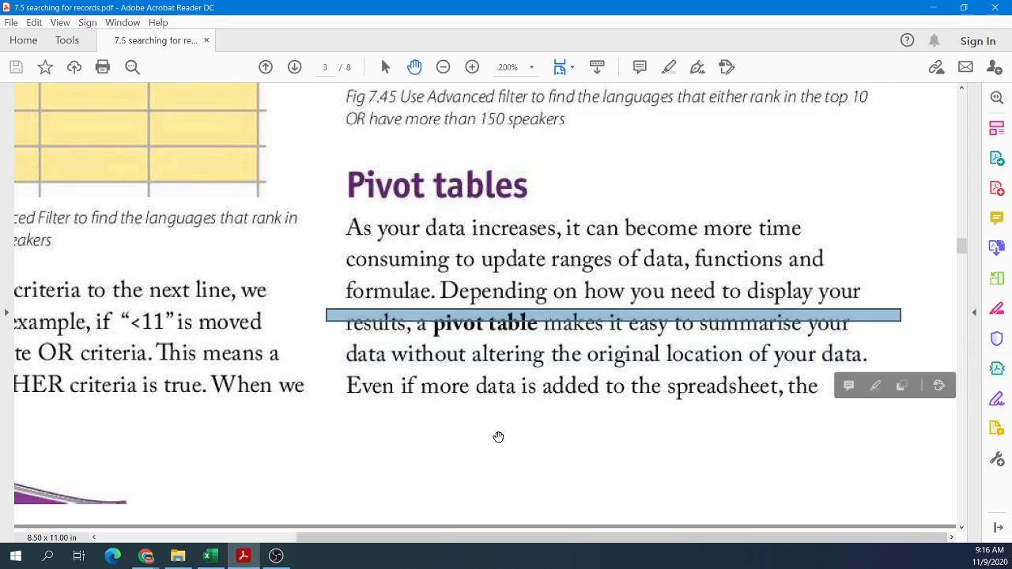
pyautogui.moveTo(515, 413); pyautogui.dragTo(472, 461)
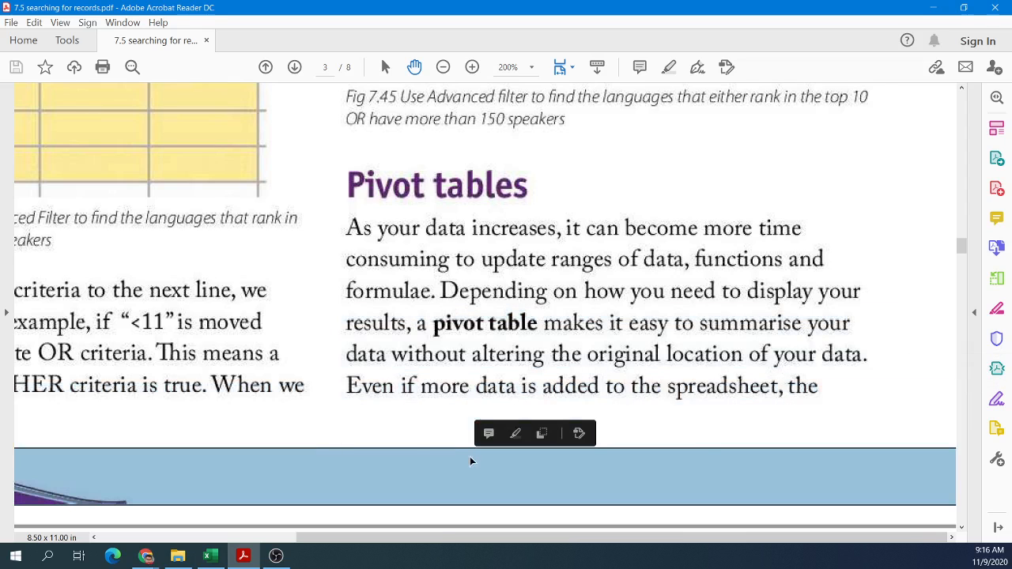
pyautogui.click(427, 420)
# - Continue to the pivot table text on page 4 and mark the words "Pivot charts"
pyautogui.hscroll(-3, 310, 524)
pyautogui.hscroll(-3, 289, 396)
pyautogui.scroll(-5, 326, 387)
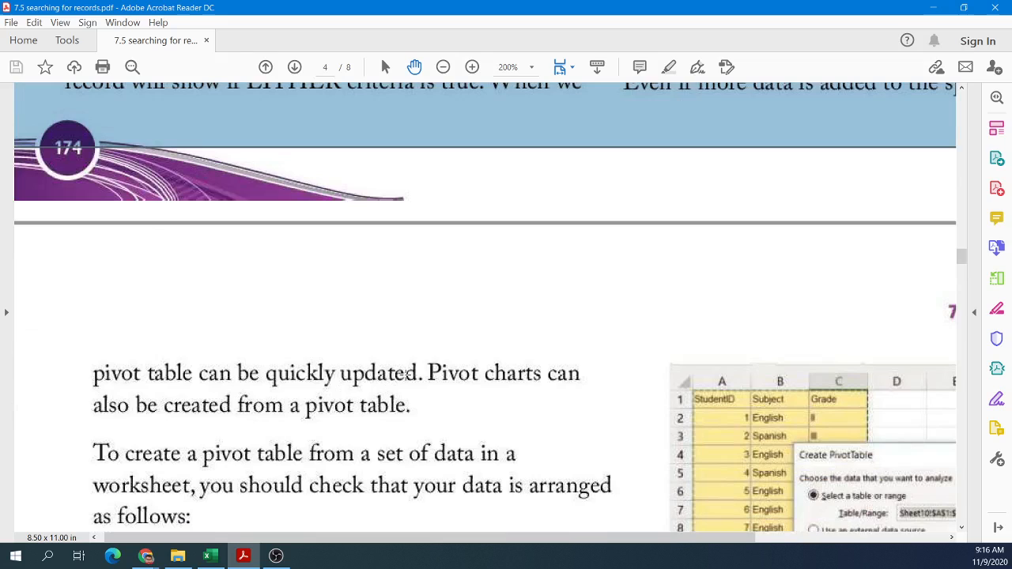
pyautogui.moveTo(425, 350)
pyautogui.mouseDown()
pyautogui.moveTo(549, 388)
pyautogui.moveTo(549, 401)
pyautogui.mouseUp()
pyautogui.scroll(-5, 420, 388)
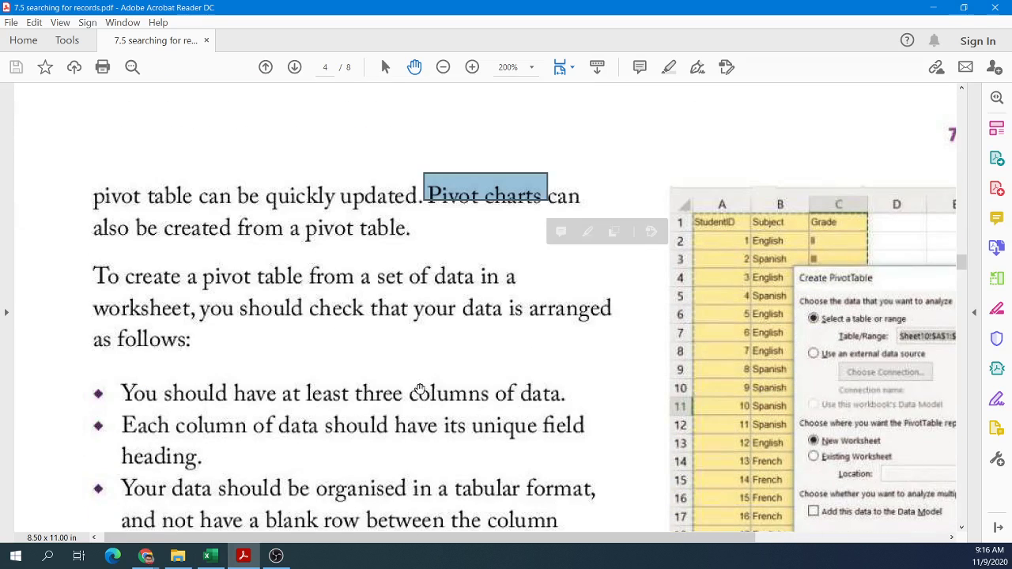
# - Mark "least three columns of data" in the first data arrangement requirement for pivot tables
pyautogui.scroll(-1, 256, 369)
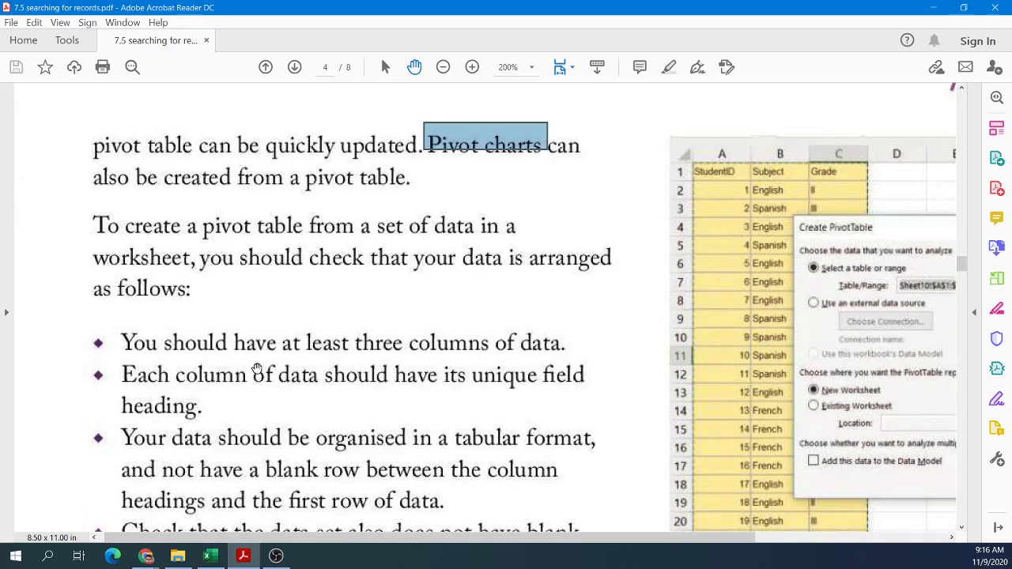
pyautogui.scroll(-2, 255, 369)
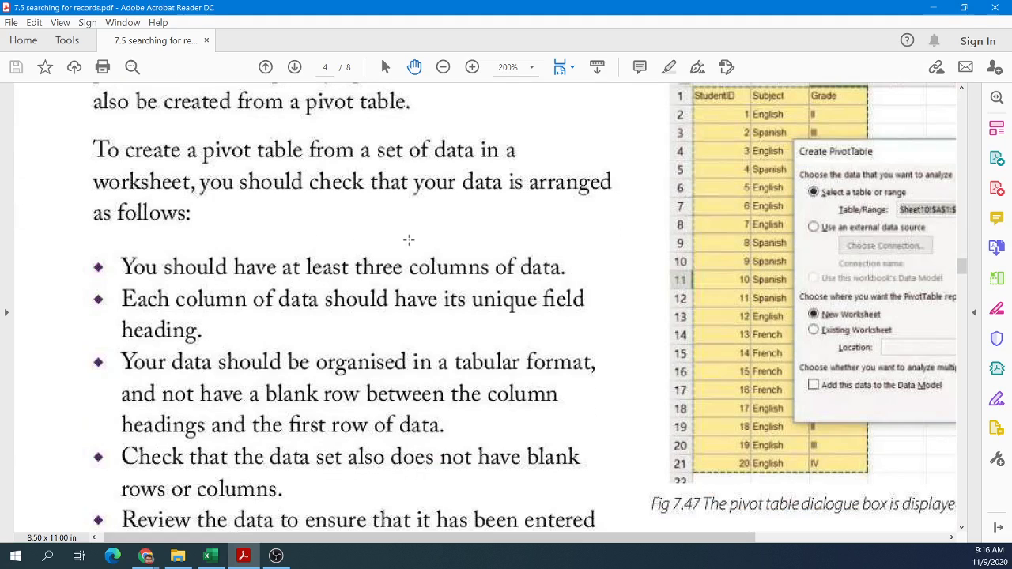
pyautogui.moveTo(302, 255); pyautogui.dragTo(583, 289)
# - Mark the StudentID, Subject and Grade headings in row 1 of the Fig 7.47 example data
pyautogui.scroll(3, 522, 387)
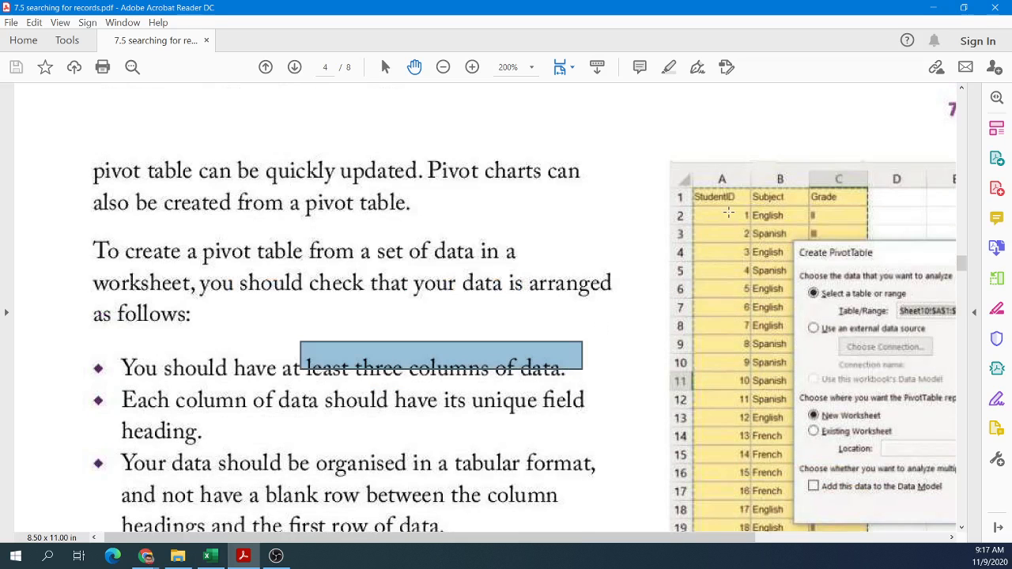
pyautogui.moveTo(688, 182); pyautogui.dragTo(868, 205)
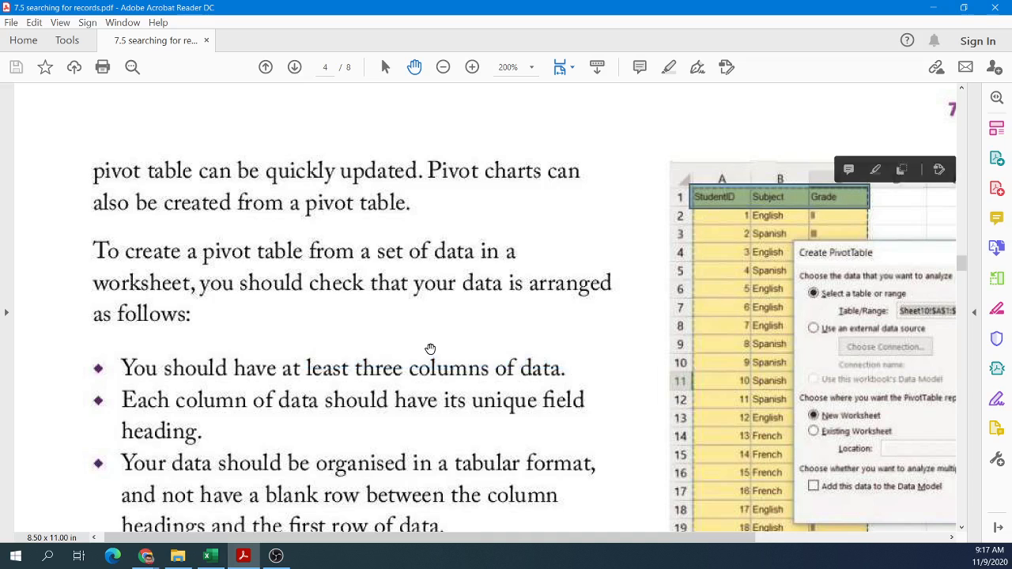
pyautogui.scroll(-2, 430, 350)
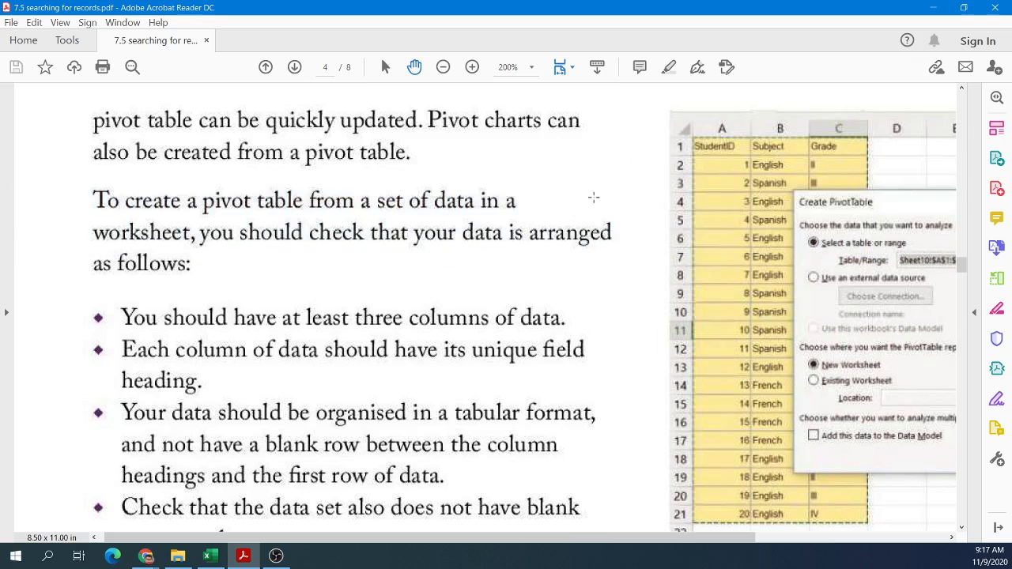
pyautogui.moveTo(689, 133); pyautogui.dragTo(866, 156)
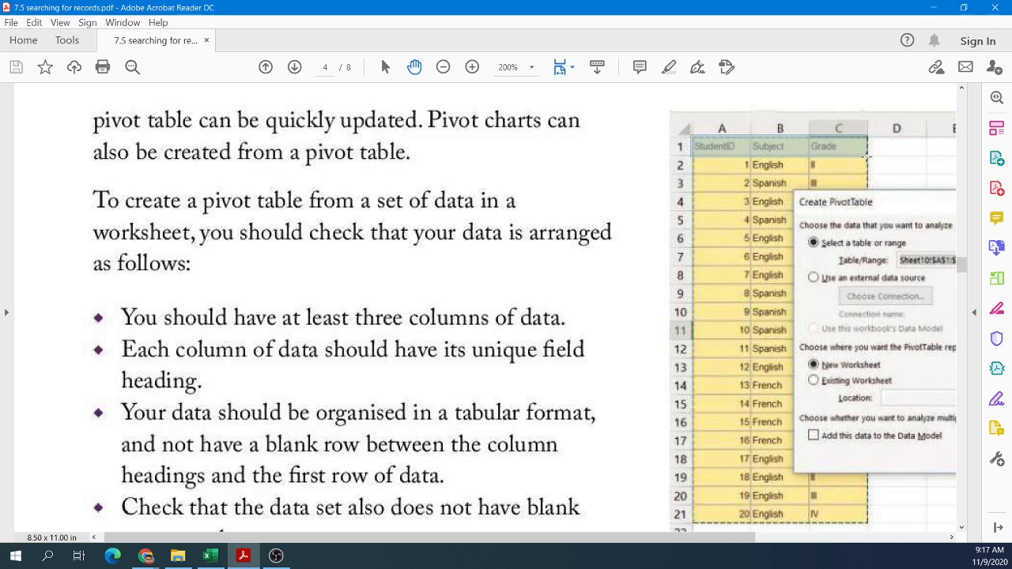
pyautogui.moveTo(866, 157); pyautogui.dragTo(866, 156)
pyautogui.scroll(-1, 455, 342)
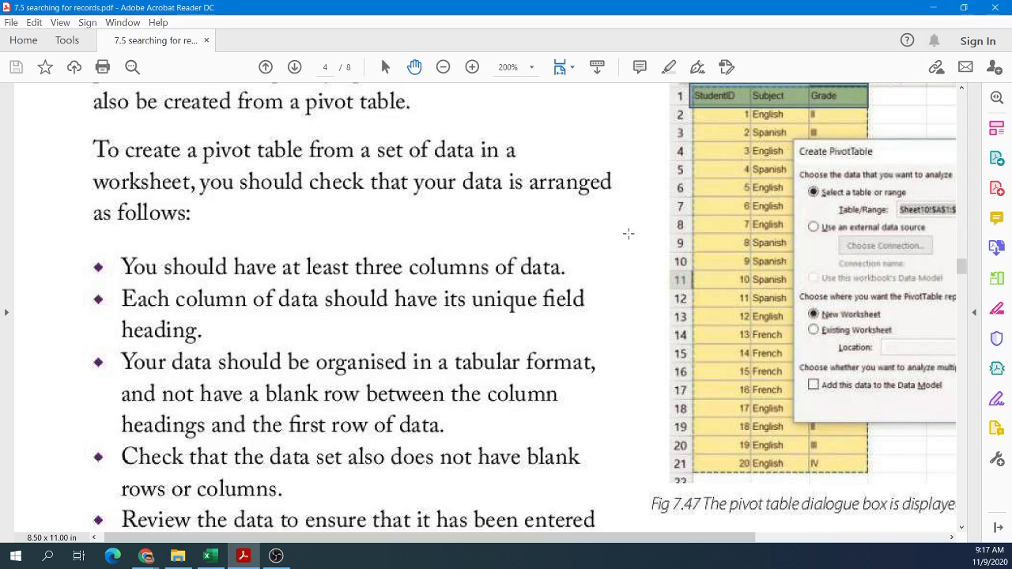
# - Mark the StudentID column of the example data in Fig 7.47, starting at its heading
pyautogui.scroll(1, 696, 156)
pyautogui.click(684, 108)
pyautogui.click(685, 109)
pyautogui.moveTo(689, 114); pyautogui.dragTo(705, 493)
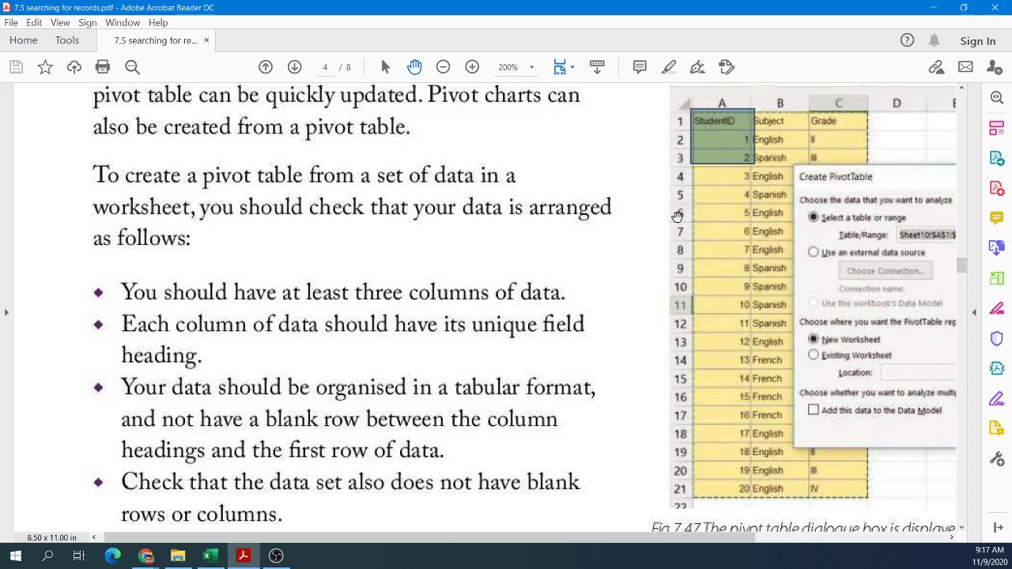
# - Mark the first data record, row 2 beneath the column headings, in the Fig 7.47 example
pyautogui.click(779, 149)
pyautogui.click(697, 138)
pyautogui.moveTo(690, 127); pyautogui.dragTo(869, 148)
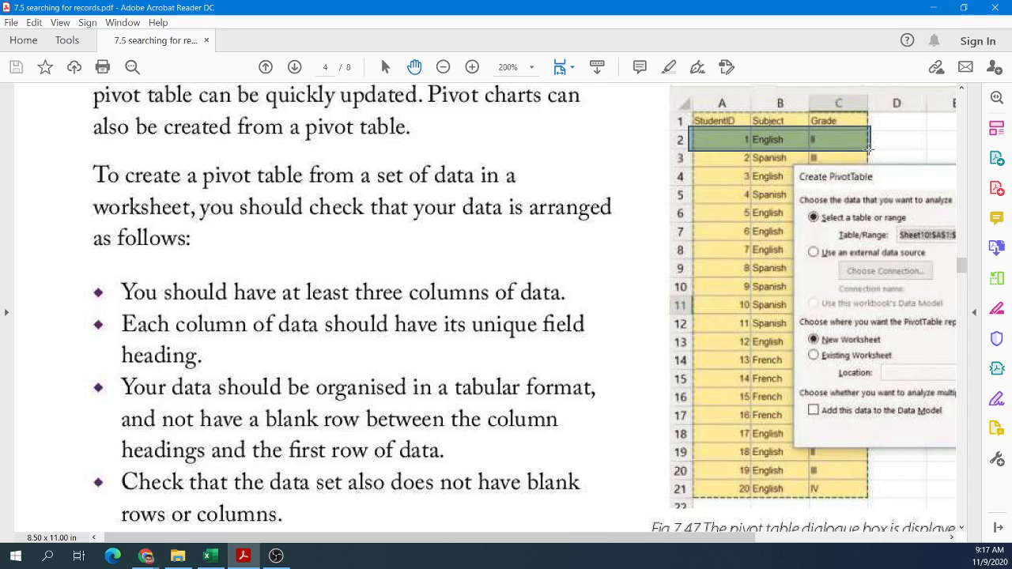
pyautogui.scroll(-1, 561, 286)
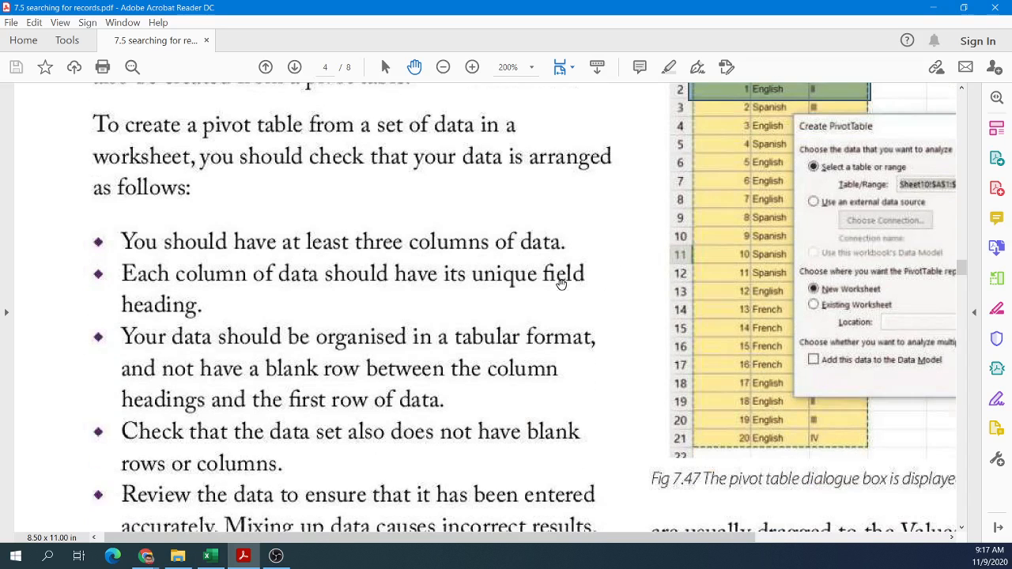
# - Mark the pivot table requirement that the data set must not have blank rows or columns
pyautogui.scroll(-1, 602, 288)
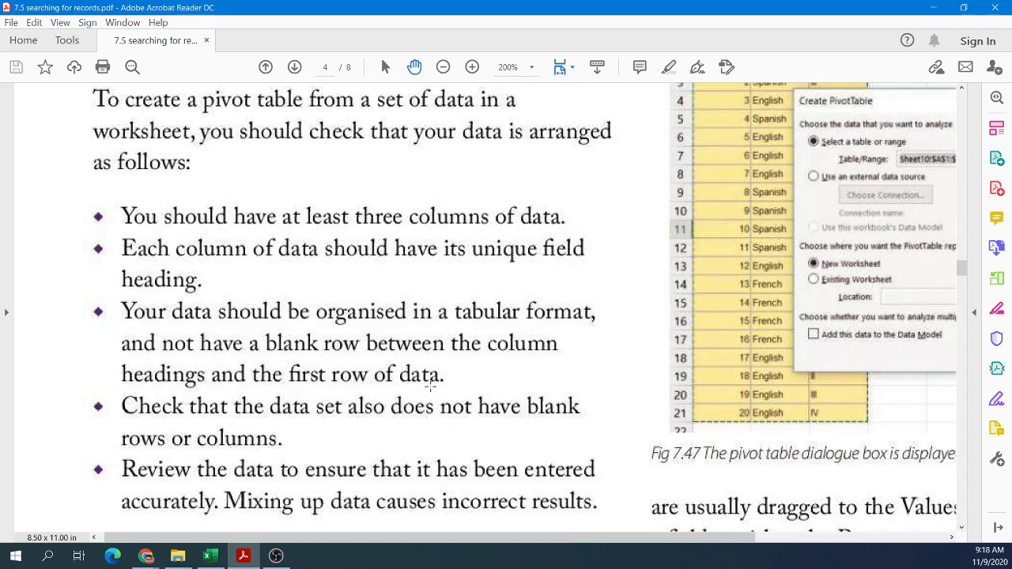
pyautogui.moveTo(434, 400); pyautogui.dragTo(586, 426)
pyautogui.moveTo(433, 408); pyautogui.dragTo(161, 443)
pyautogui.scroll(-2, 174, 442)
pyautogui.click(300, 378)
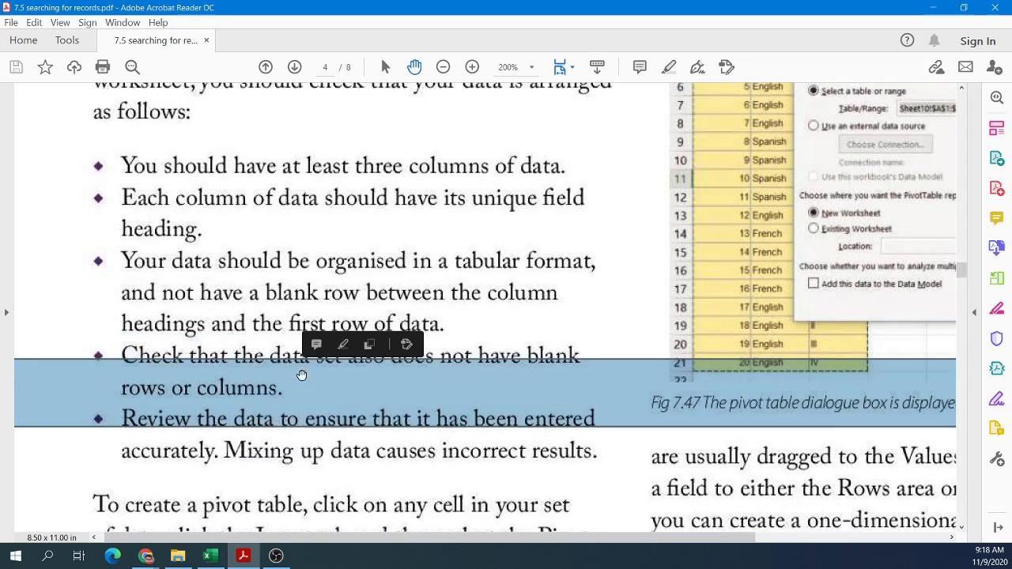
pyautogui.click(290, 411)
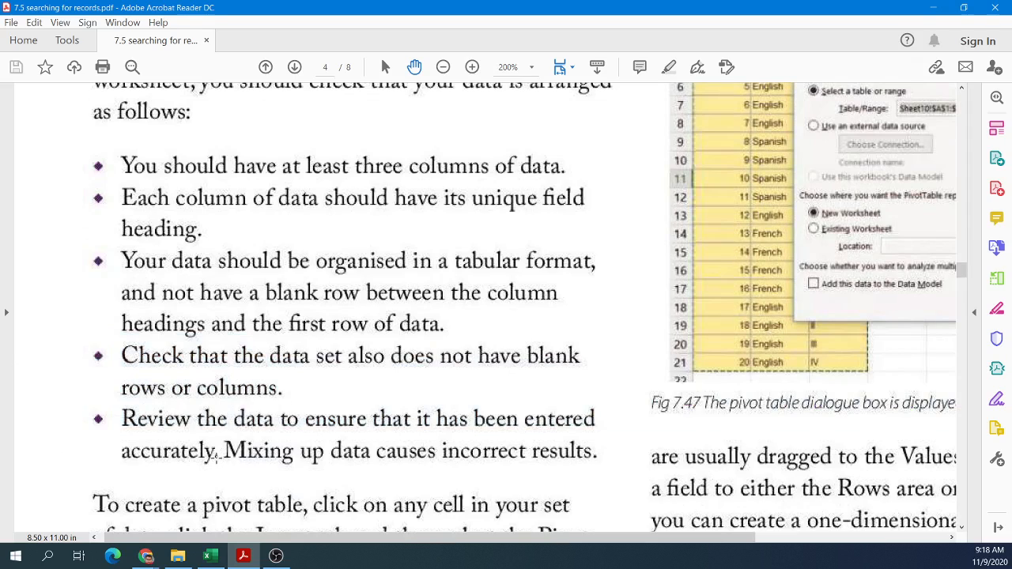
# - Mark the example data range in Fig 7.47 from the StudentID heading down to row 21, across all three columns
pyautogui.scroll(4, 215, 457)
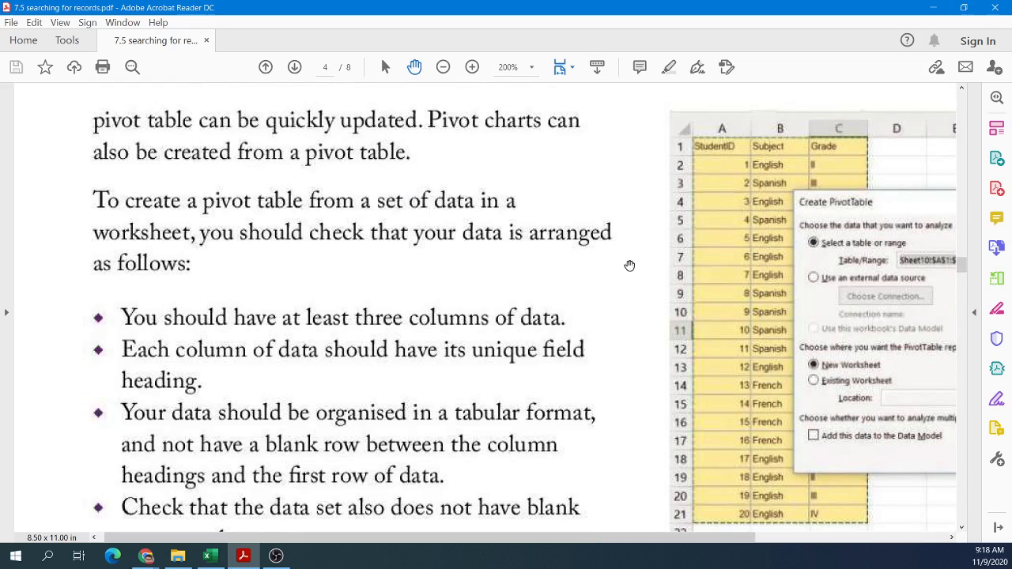
pyautogui.scroll(-2, 619, 268)
pyautogui.moveTo(695, 85); pyautogui.dragTo(868, 476)
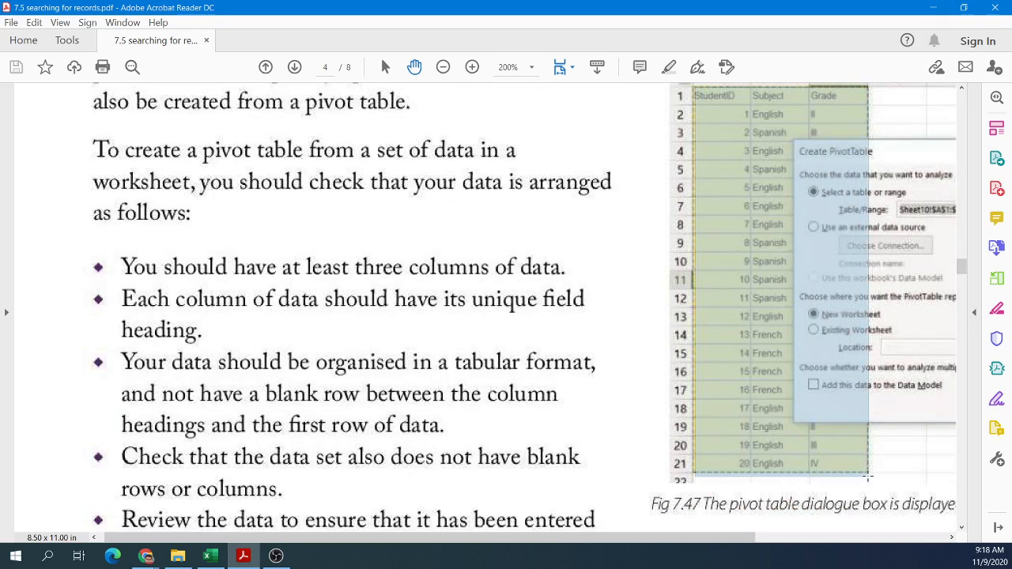
pyautogui.moveTo(869, 476); pyautogui.dragTo(868, 482)
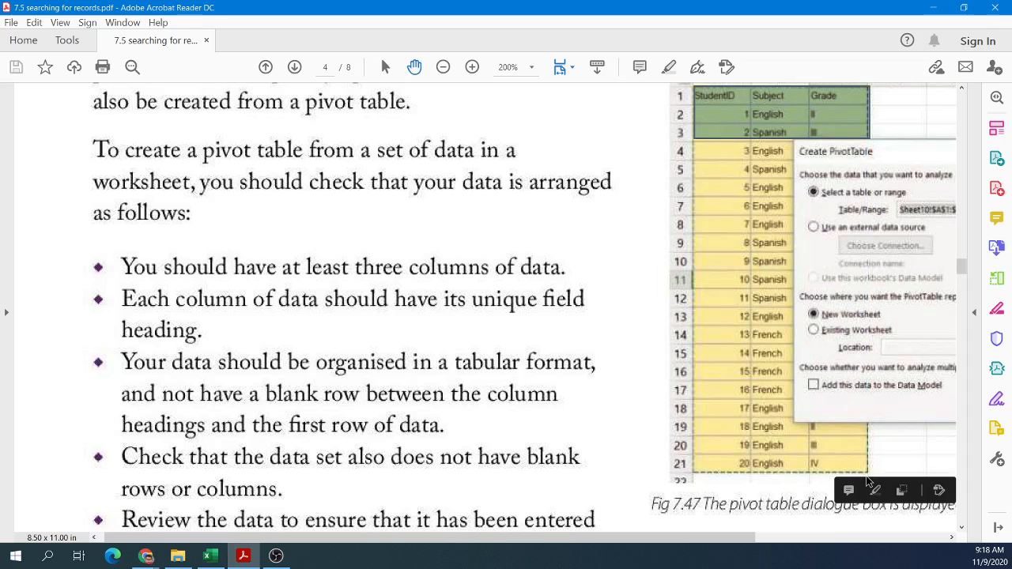
pyautogui.scroll(-1, 432, 380)
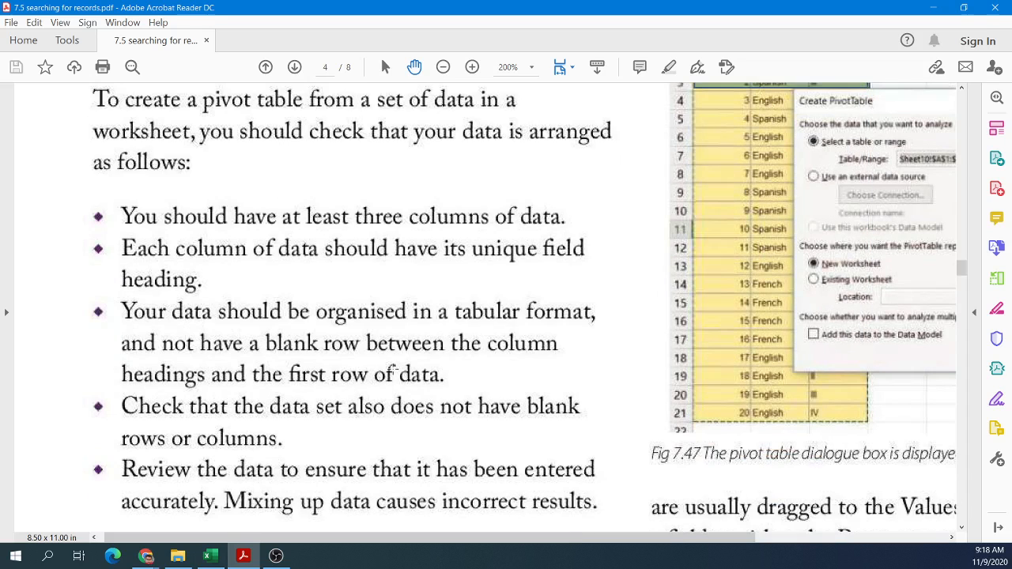
# - Read the instructions for creating a pivot table, including Fig 7.46 and the text on the dialogue box, with the page at 153% zoom
pyautogui.scroll(-4, 310, 332)
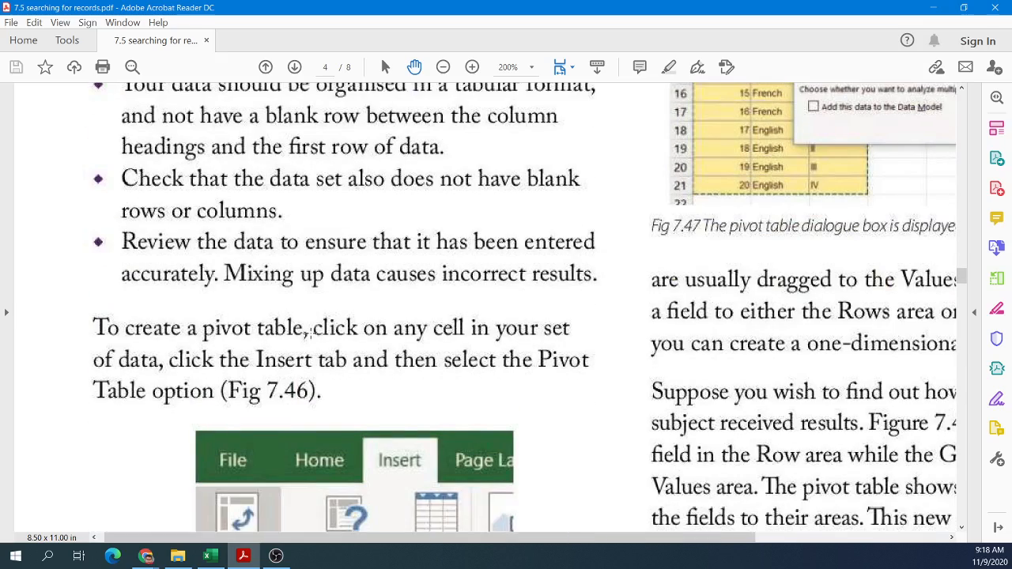
pyautogui.scroll(2, 331, 293)
pyautogui.scroll(2, 331, 294)
pyautogui.scroll(-5, 332, 295)
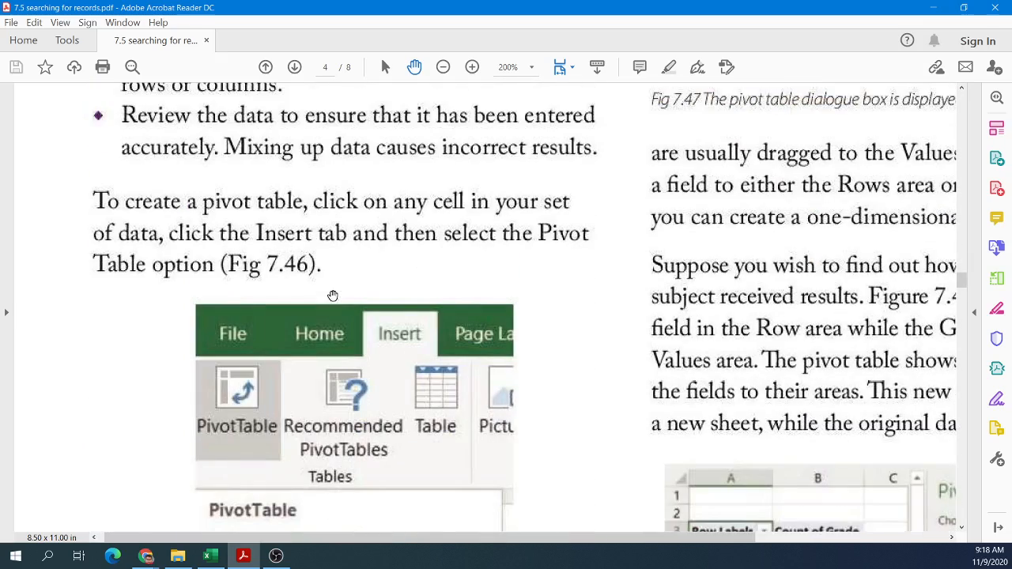
pyautogui.click(444, 68)
pyautogui.scroll(-3, 387, 235)
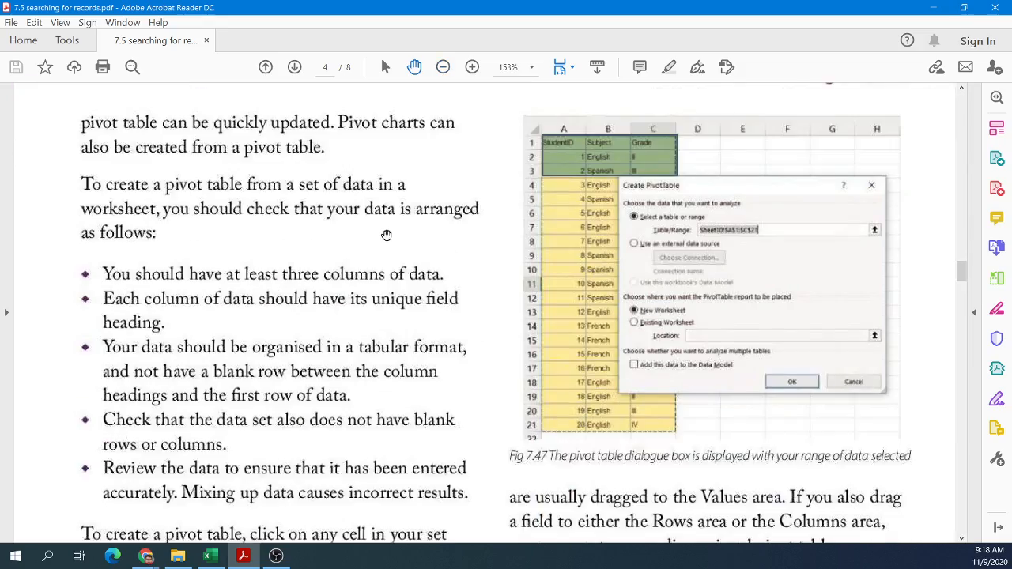
pyautogui.scroll(-8, 386, 235)
pyautogui.scroll(1, 386, 236)
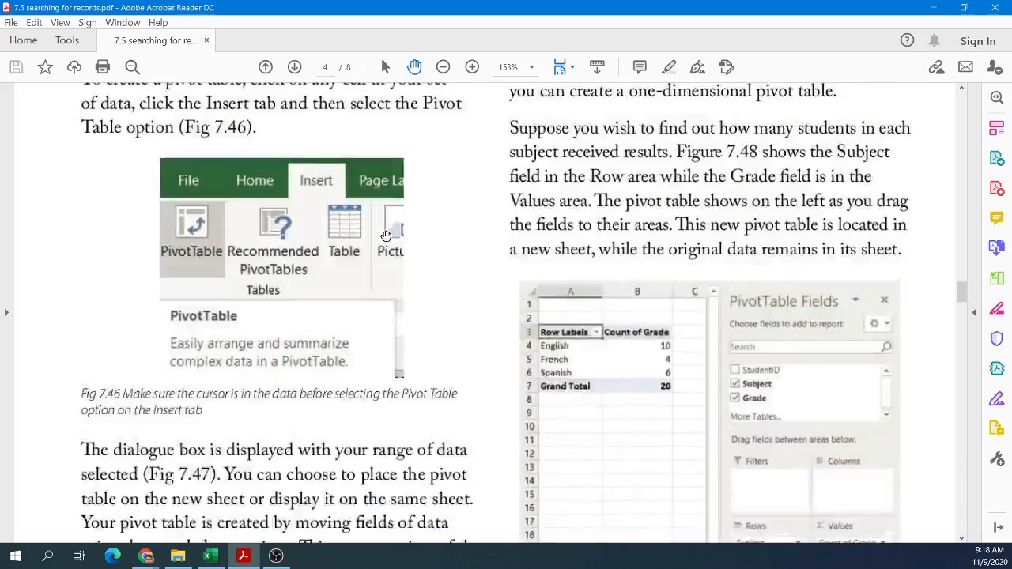
pyautogui.scroll(8, 386, 236)
pyautogui.scroll(-5, 384, 237)
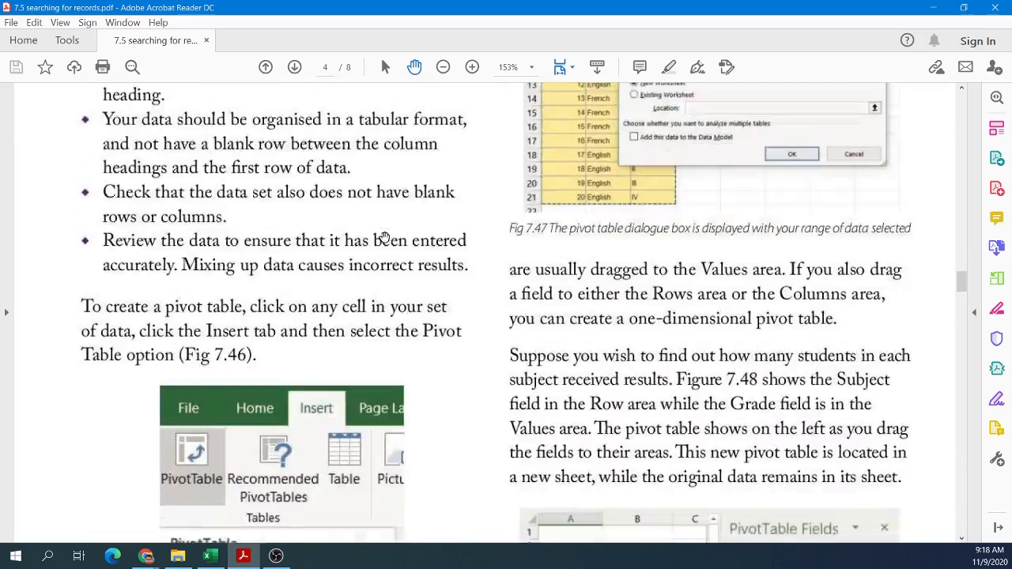
pyautogui.scroll(-5, 384, 237)
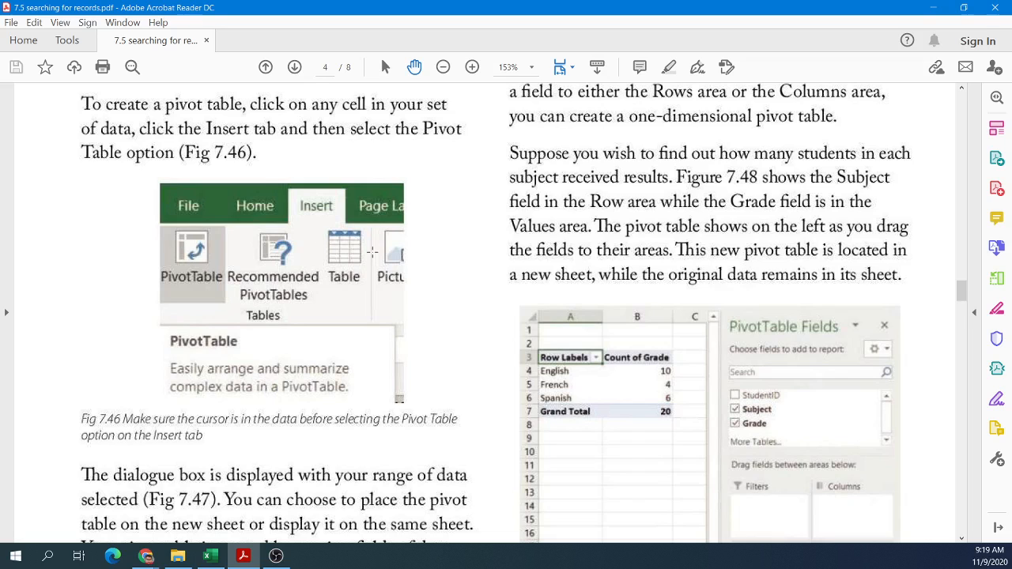
pyautogui.scroll(-3, 371, 251)
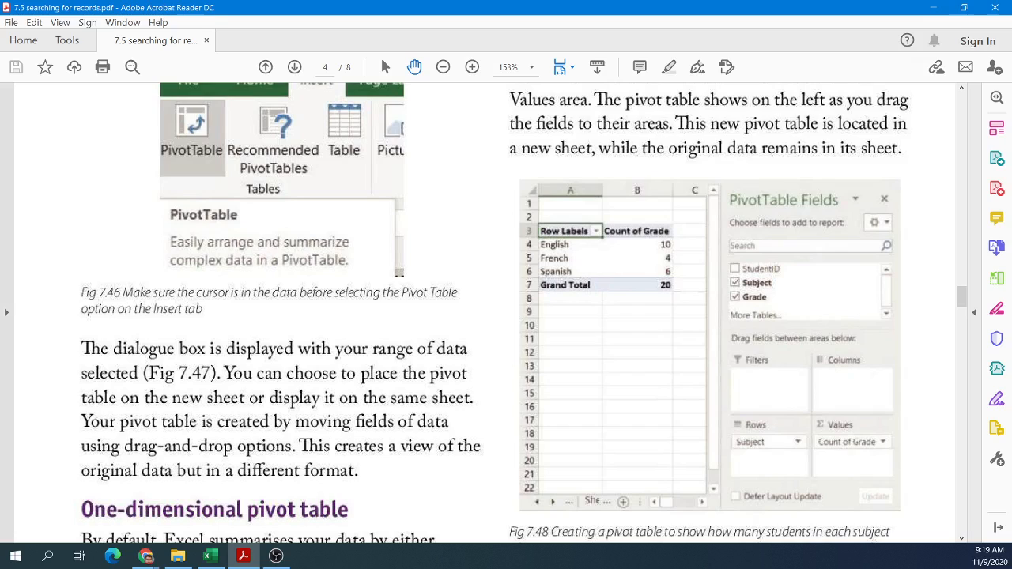
# - Review the Fig 7.46 instructions, then switch to the blank Excel workbook and find the PivotTable command among the insert commands
pyautogui.hotkey('alt', 'Tab')
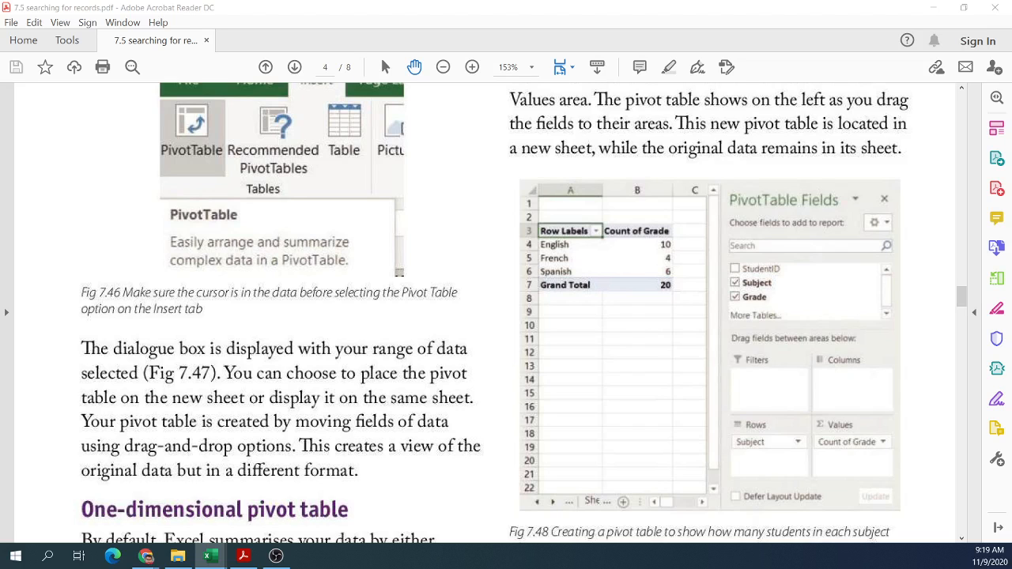
pyautogui.scroll(5, 440, 215)
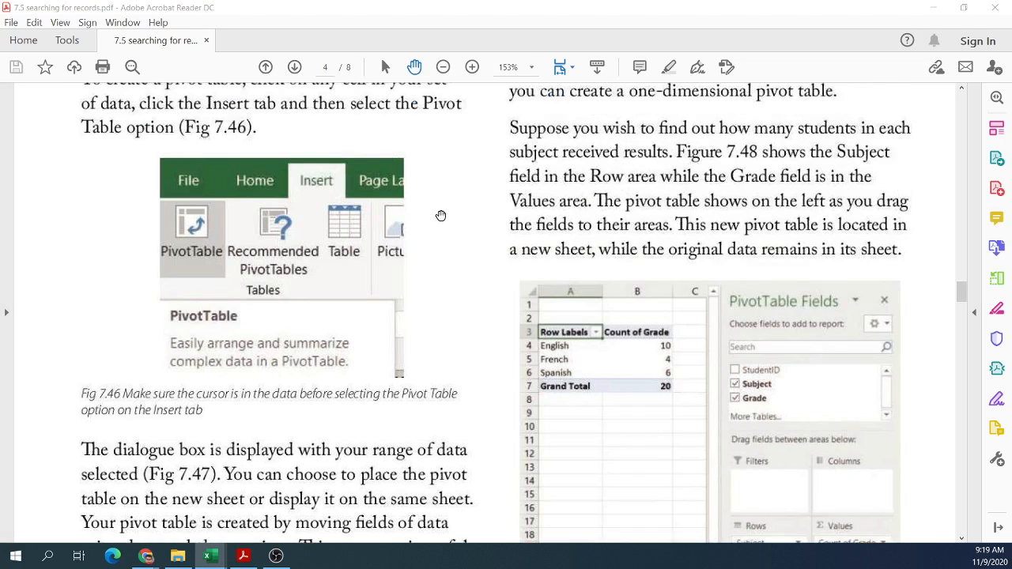
pyautogui.scroll(-1, 441, 215)
pyautogui.scroll(-7, 490, 282)
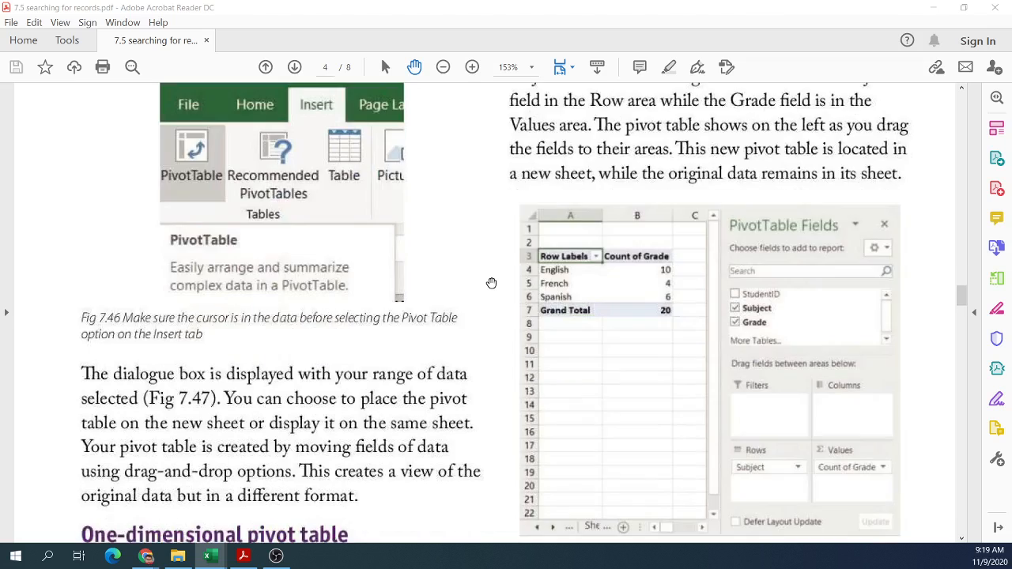
pyautogui.scroll(8, 489, 285)
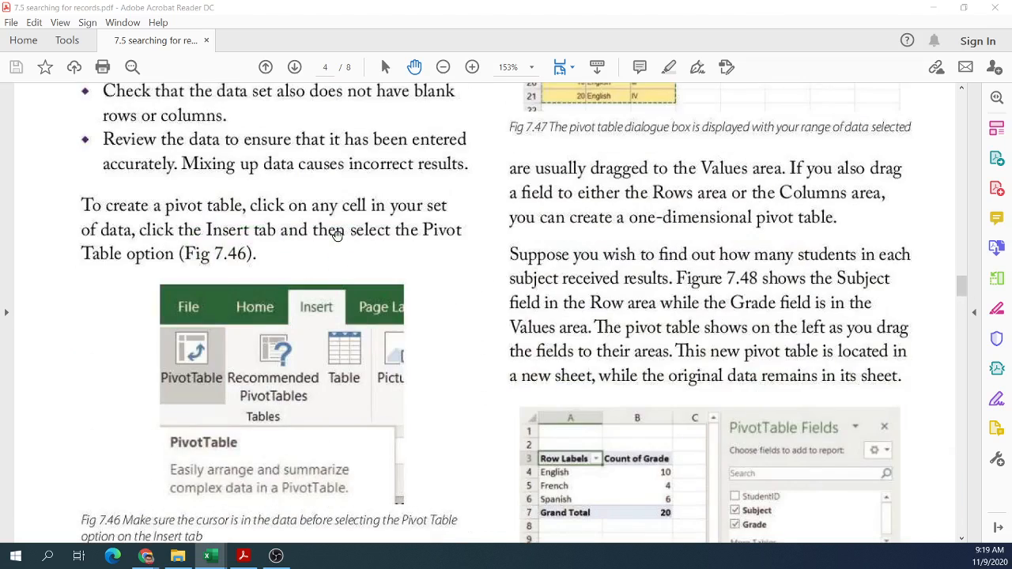
pyautogui.scroll(-1, 292, 241)
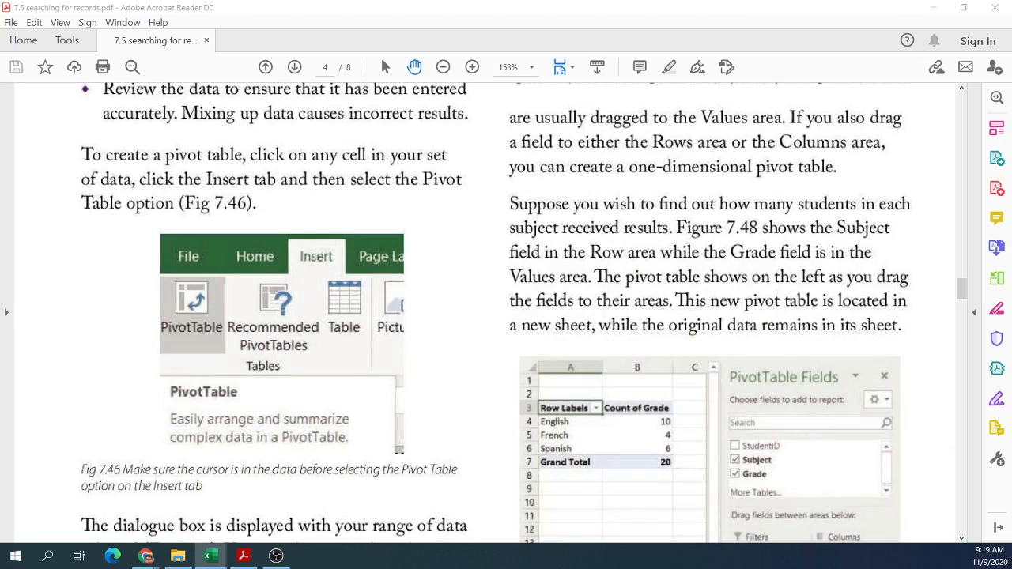
pyautogui.click(209, 556)
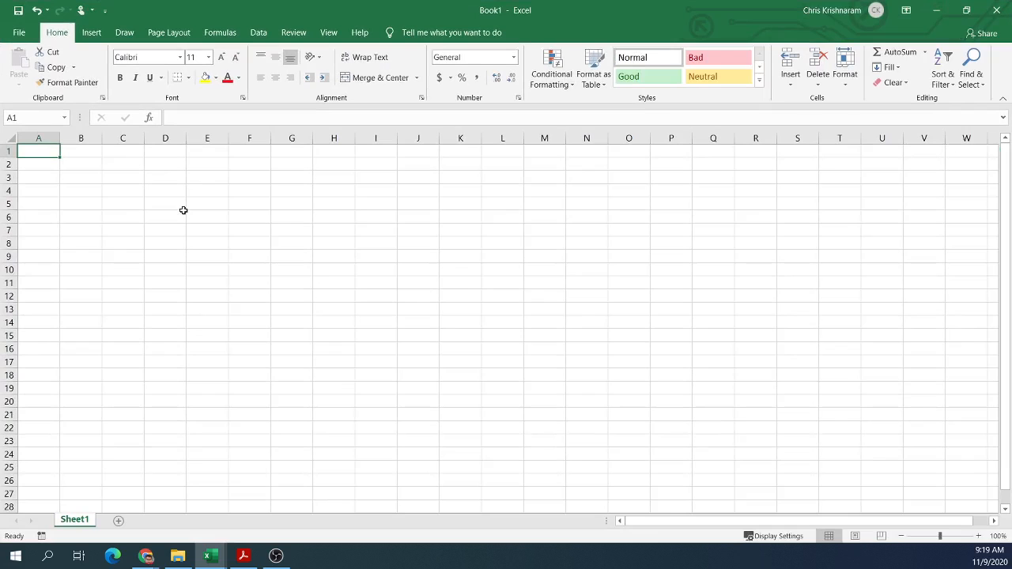
pyautogui.click(92, 33)
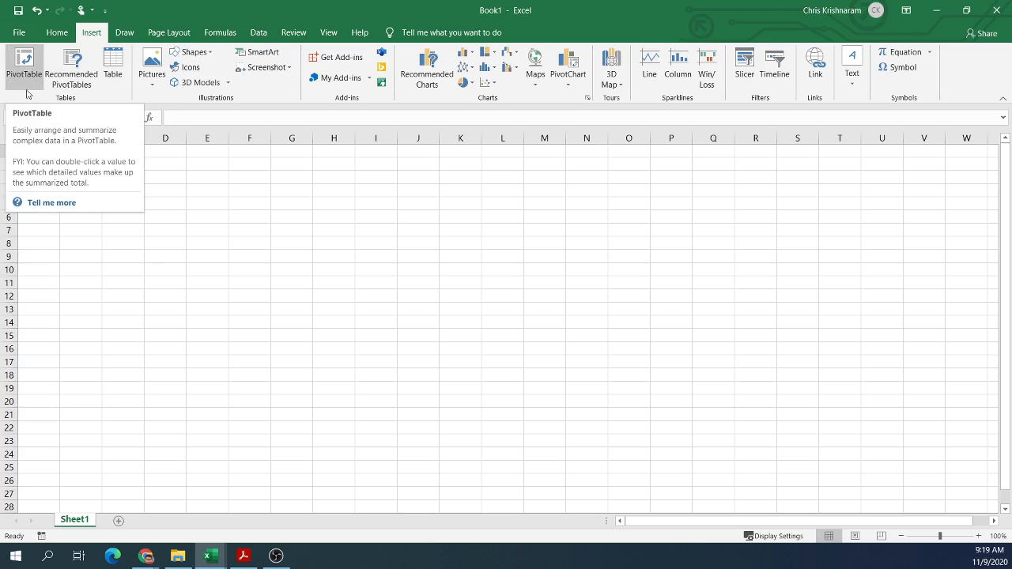
# - Return to the textbook PDF in Acrobat Reader and review the Create PivotTable dialogue in Fig 7.47 and the text on placing the pivot table
pyautogui.click(244, 556)
pyautogui.scroll(-3, 314, 285)
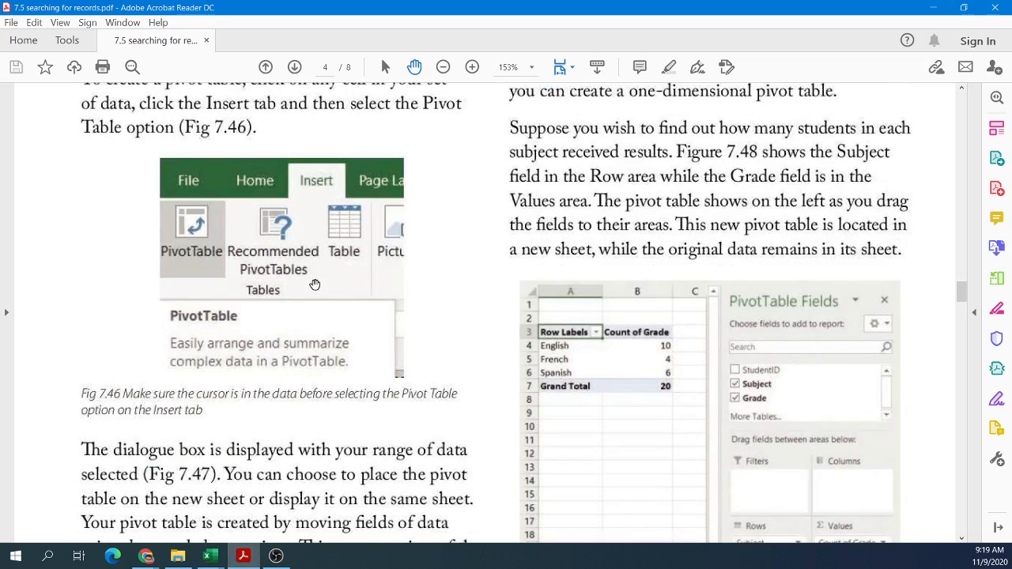
pyautogui.scroll(10, 335, 372)
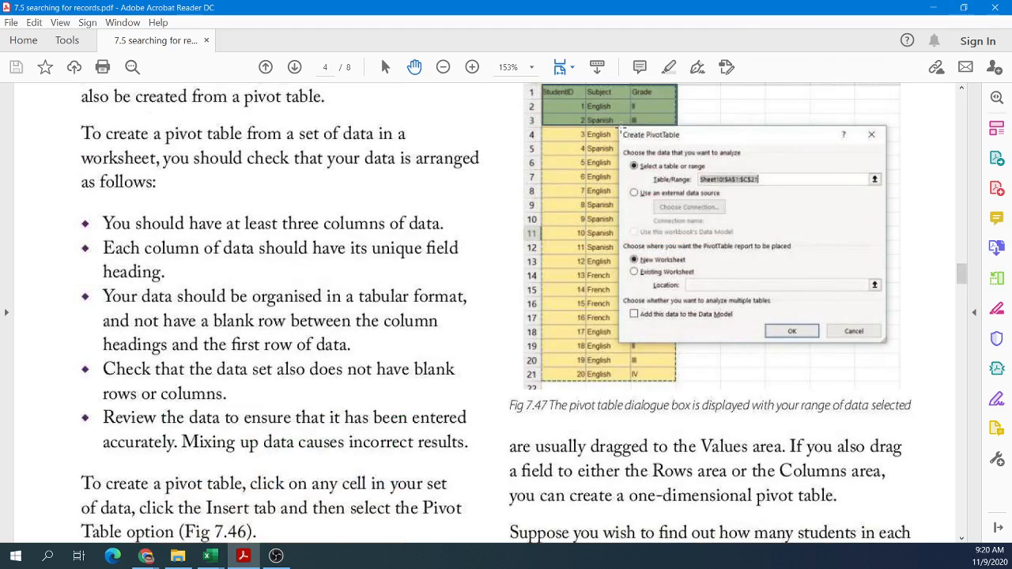
pyautogui.scroll(-5, 350, 277)
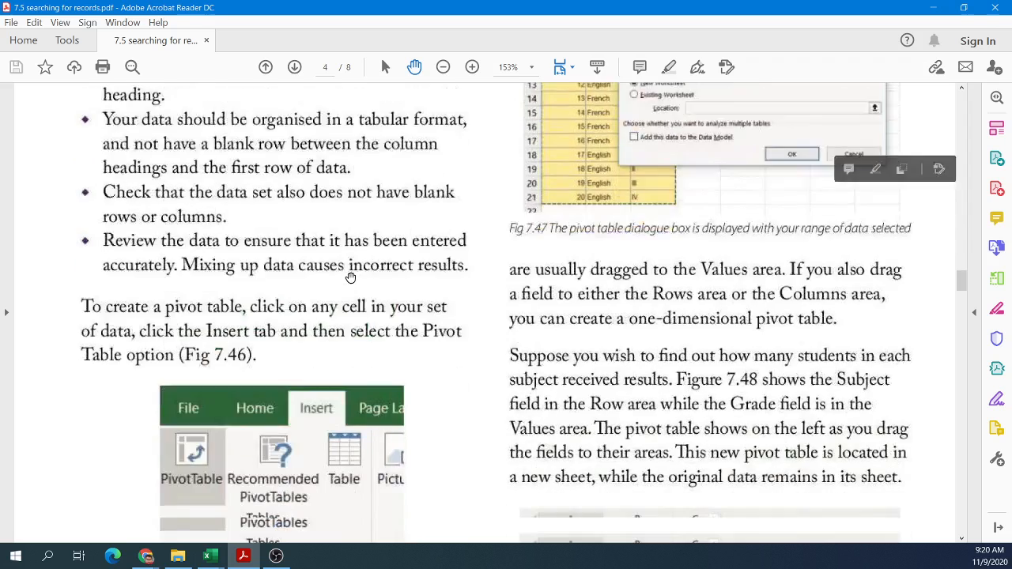
pyautogui.scroll(-2, 351, 278)
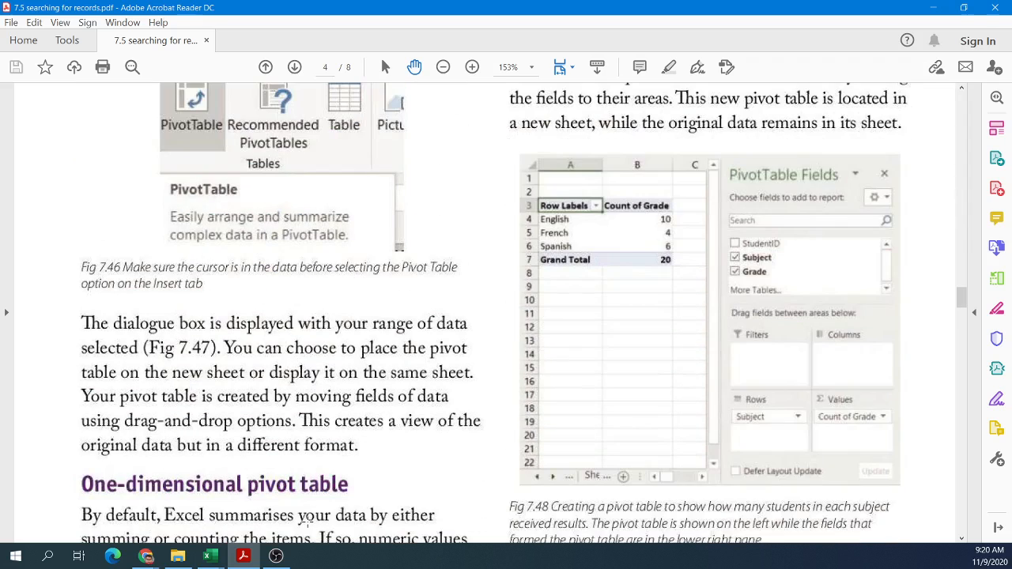
# - Switch to Excel and bring up the 4th form list.xlsx workbook with the student stream data
pyautogui.click(210, 556)
pyautogui.click(271, 497)
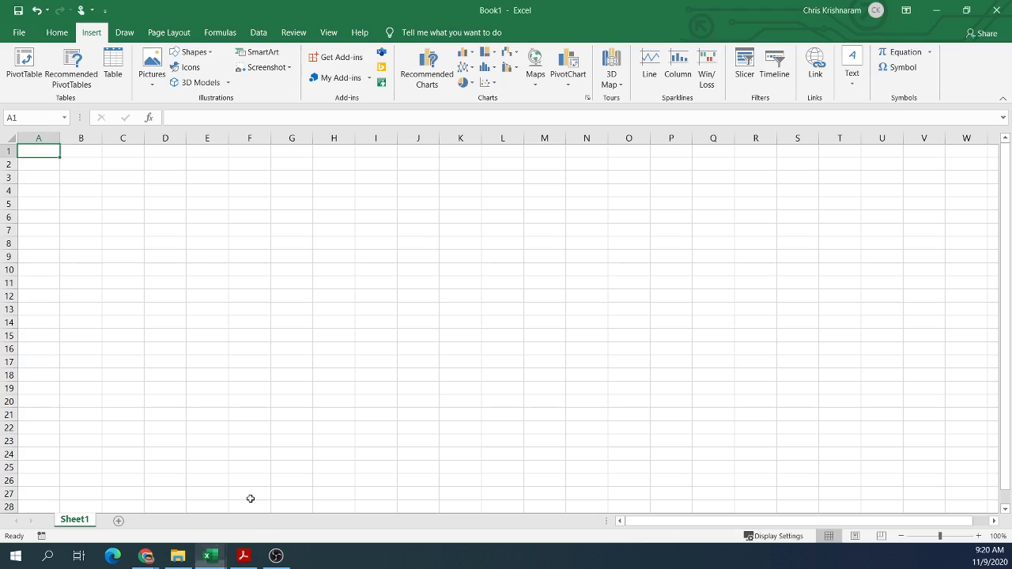
pyautogui.click(178, 556)
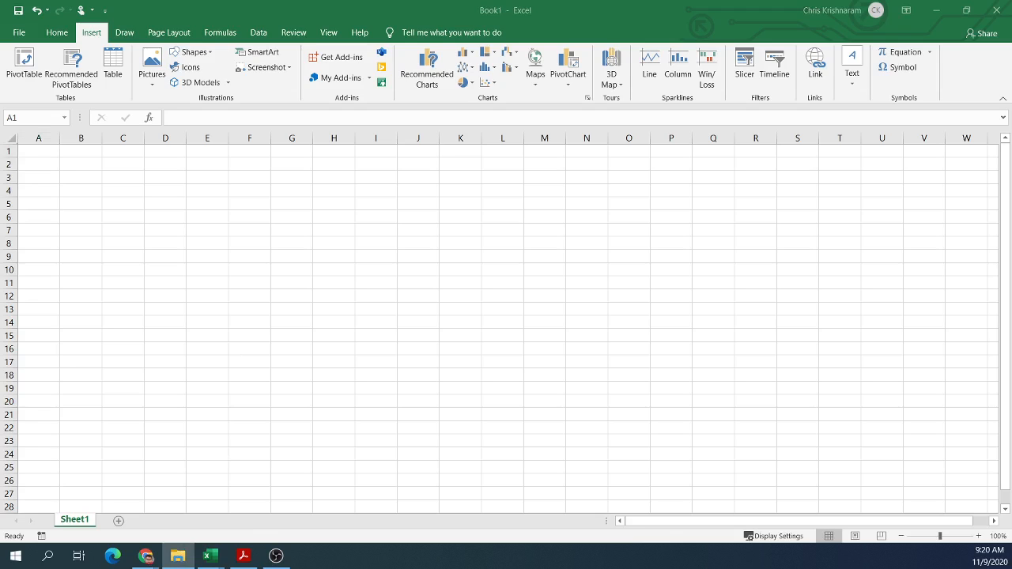
pyautogui.hotkey('alt', 'Tab')
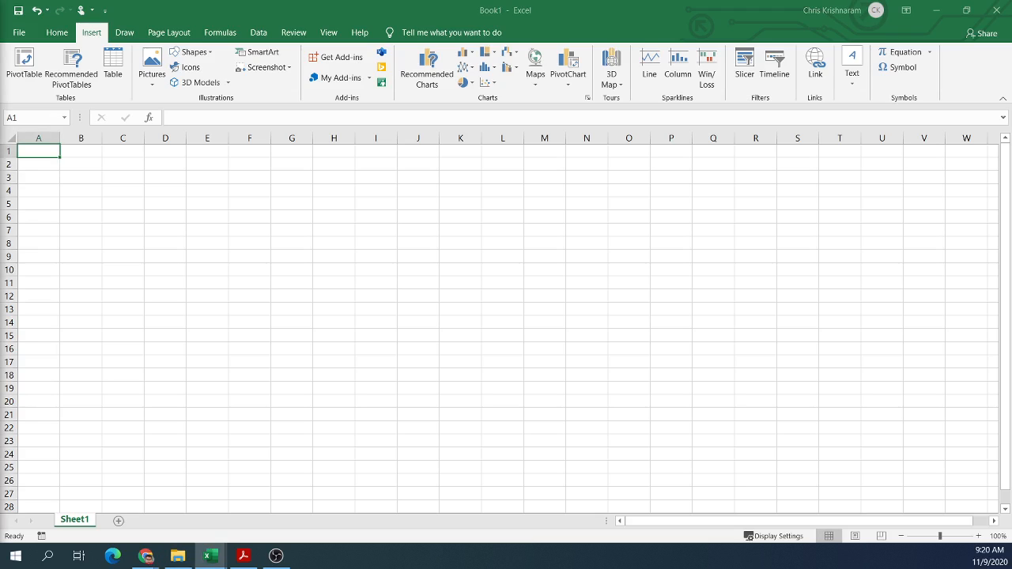
pyautogui.hotkey('alt', 'Tab')
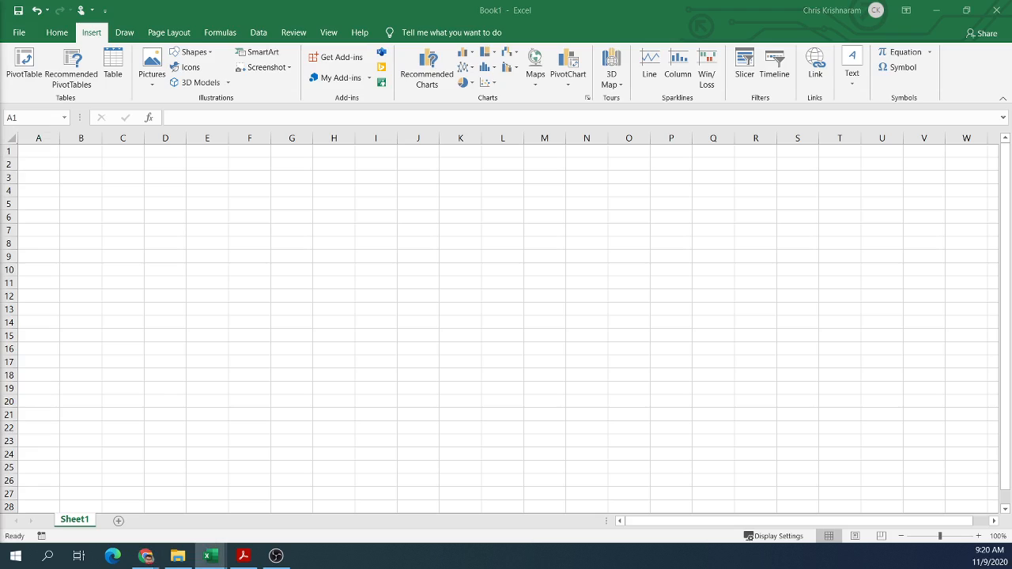
pyautogui.hotkey('alt', 'Tab')
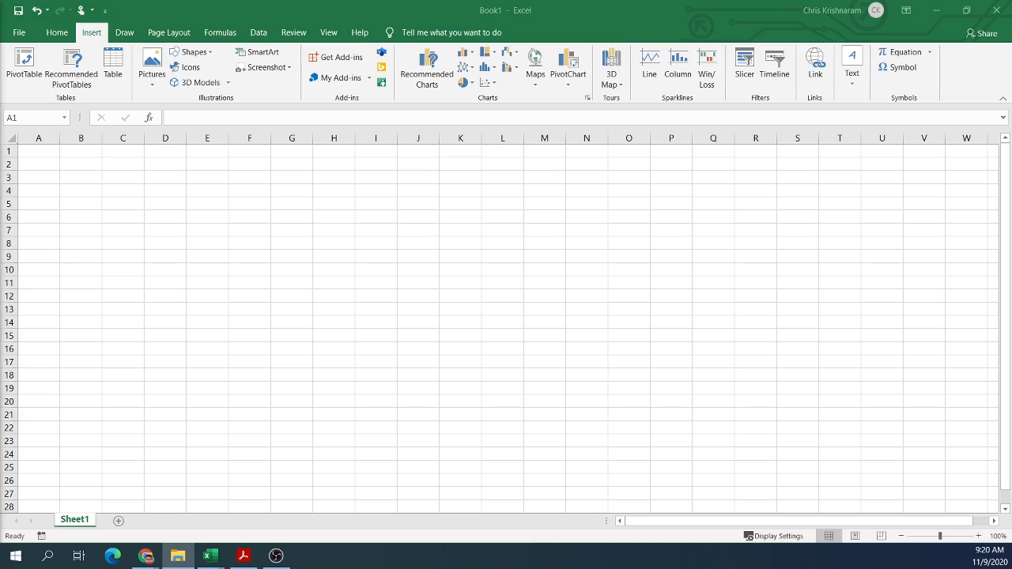
pyautogui.hotkey('alt', 'Tab')
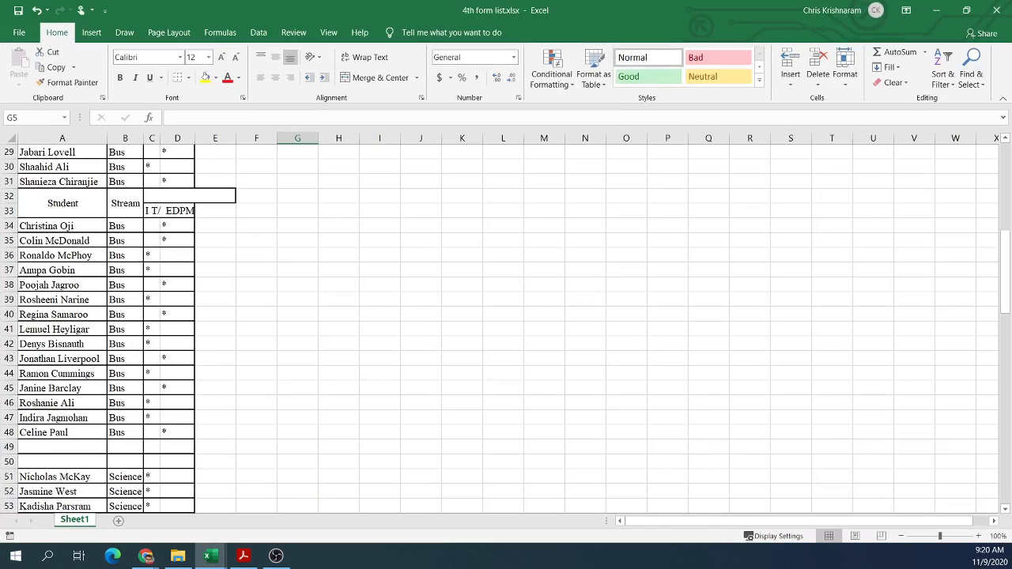
pyautogui.hotkey('alt', 'Tab')
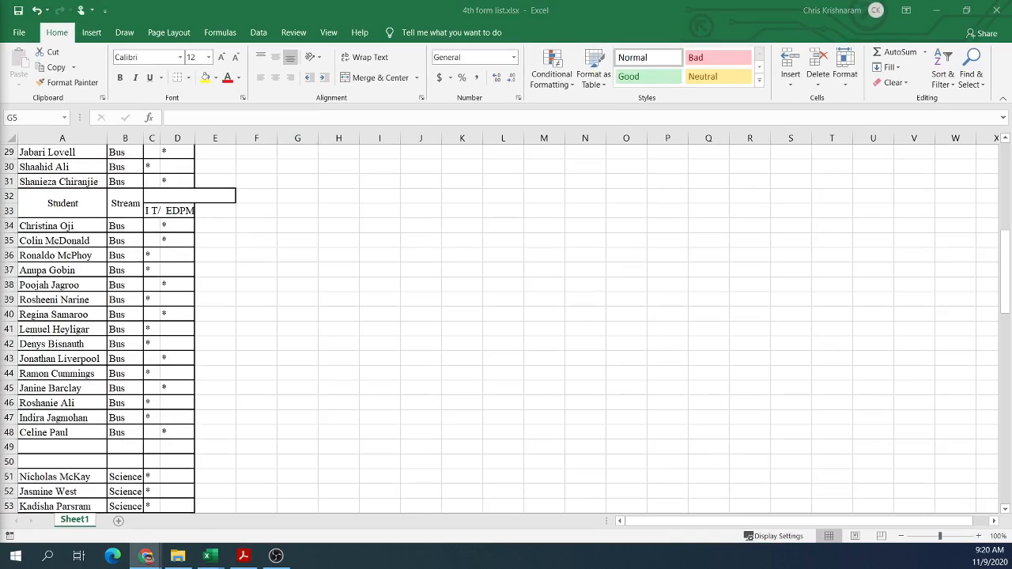
pyautogui.hotkey('alt', 'Tab')
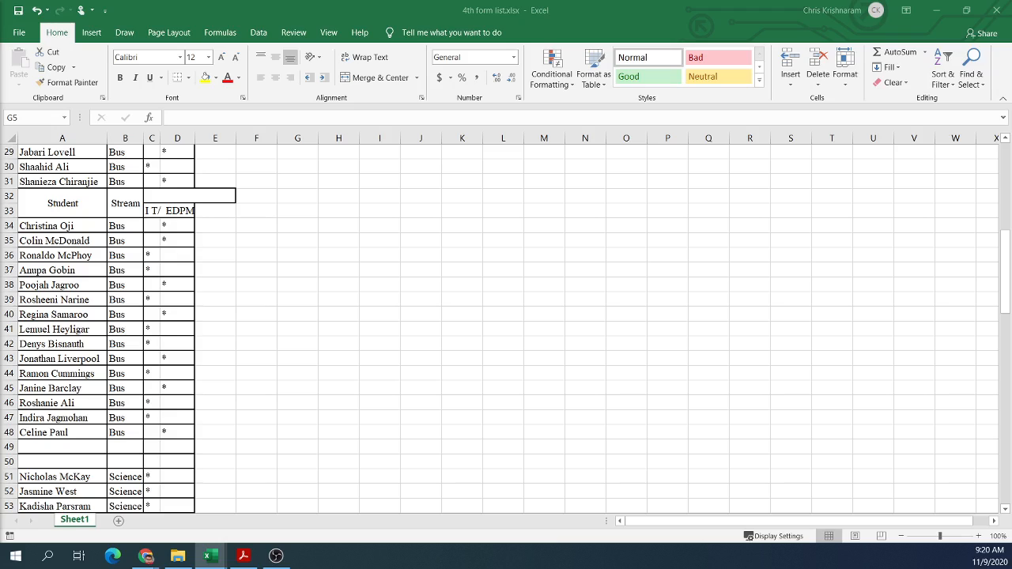
pyautogui.hotkey('alt', 'Tab')
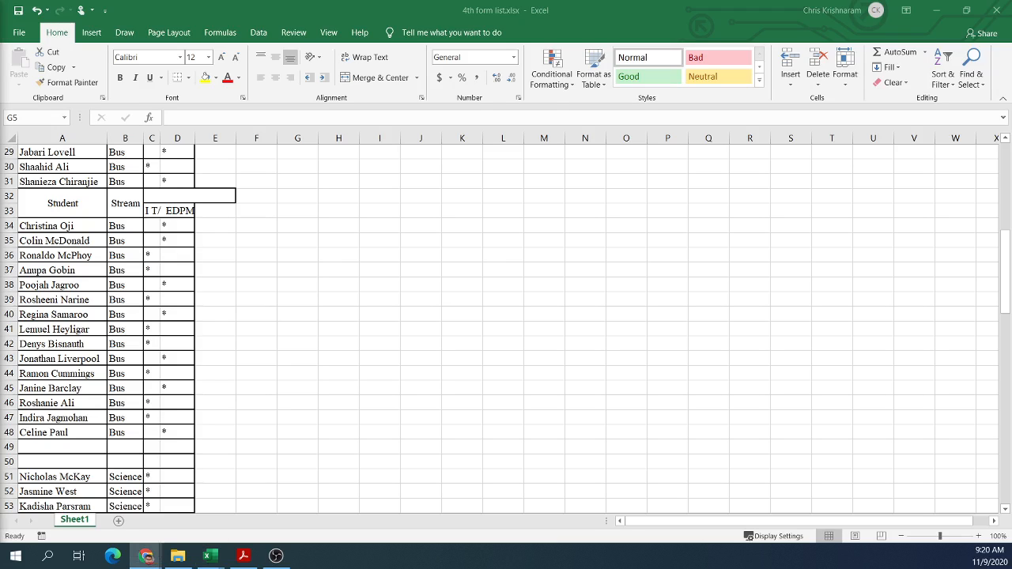
pyautogui.hotkey('alt', 'Tab')
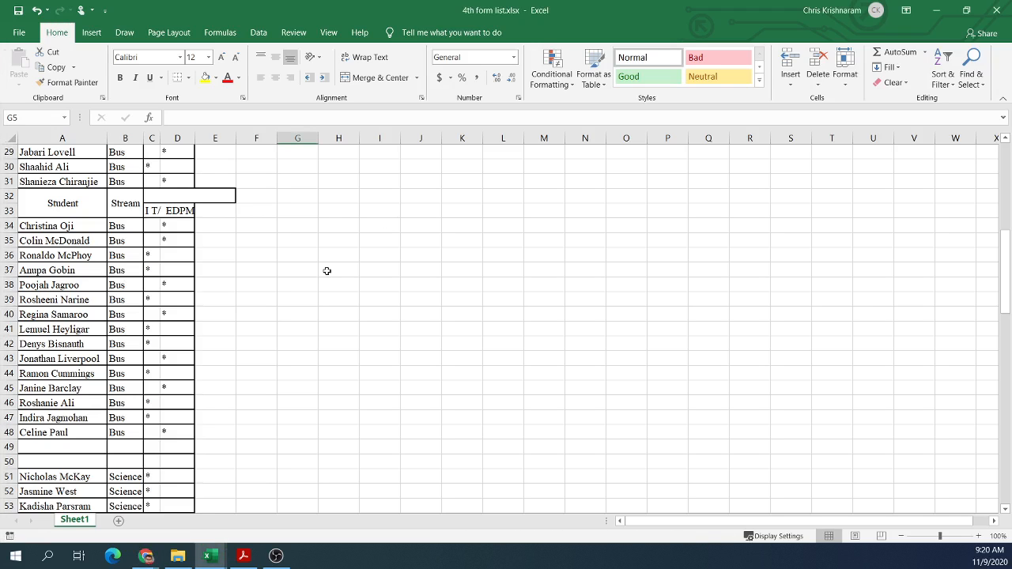
# - Unmerge the Student and Stream heading cells in the range A1:E2 at the start of the list
pyautogui.scroll(5, 326, 271)
pyautogui.scroll(5, 326, 270)
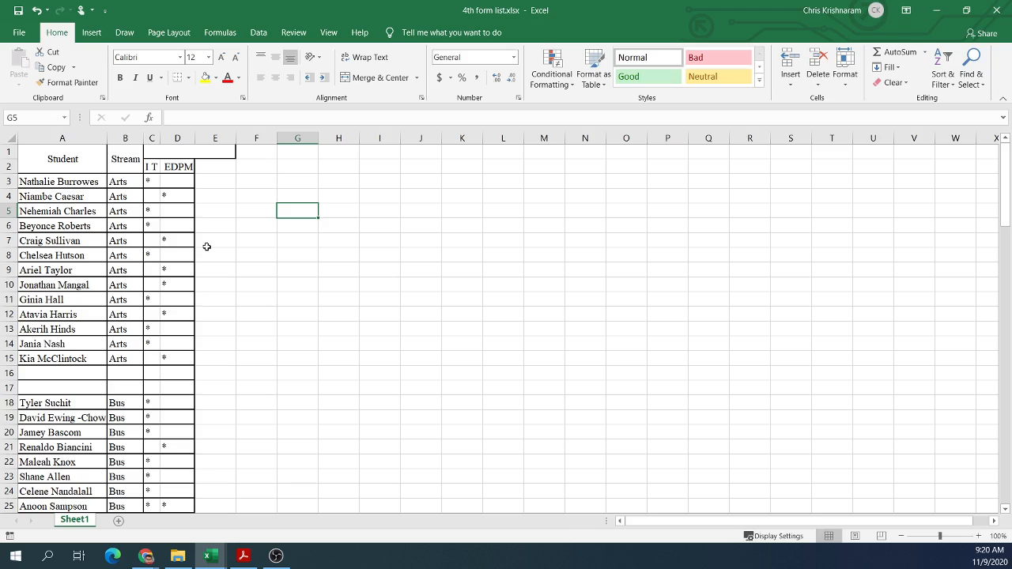
pyautogui.scroll(-1, 206, 247)
pyautogui.keyDown('ctrl'); pyautogui.scroll(3, 207, 247); pyautogui.keyUp('ctrl')
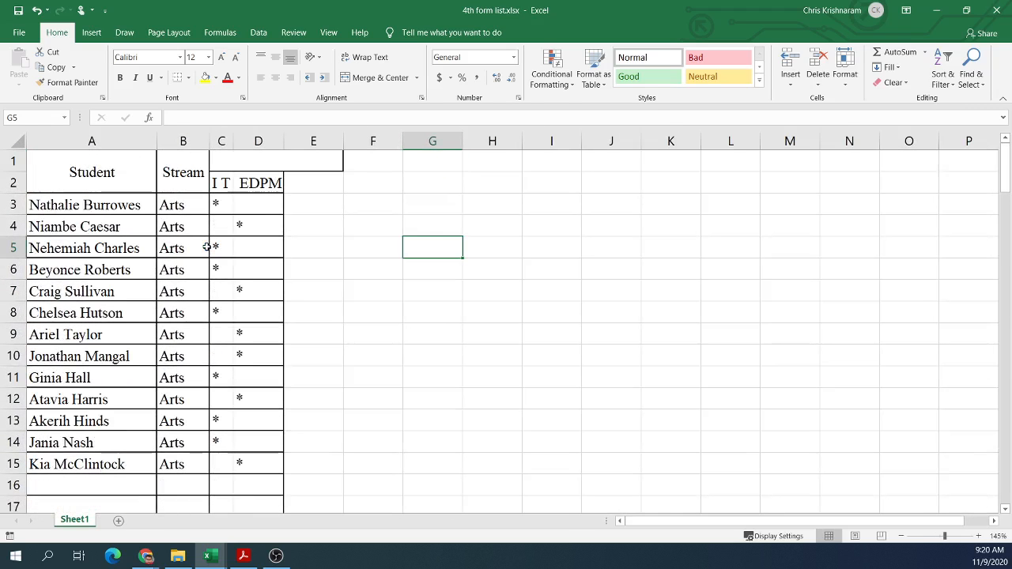
pyautogui.click(83, 170)
pyautogui.keyDown('shift'); pyautogui.click(261, 180); pyautogui.keyUp('shift')
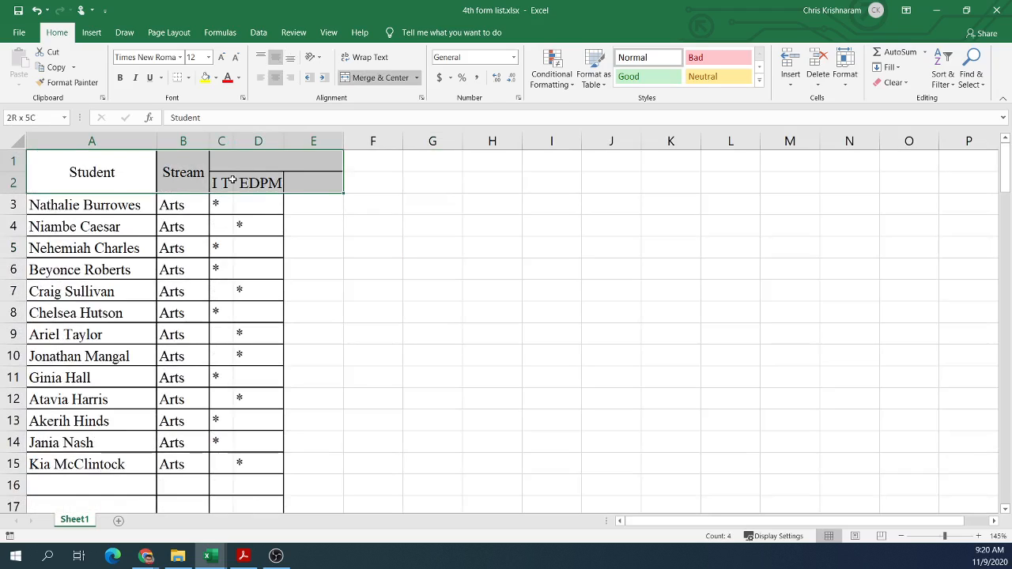
pyautogui.click(366, 78)
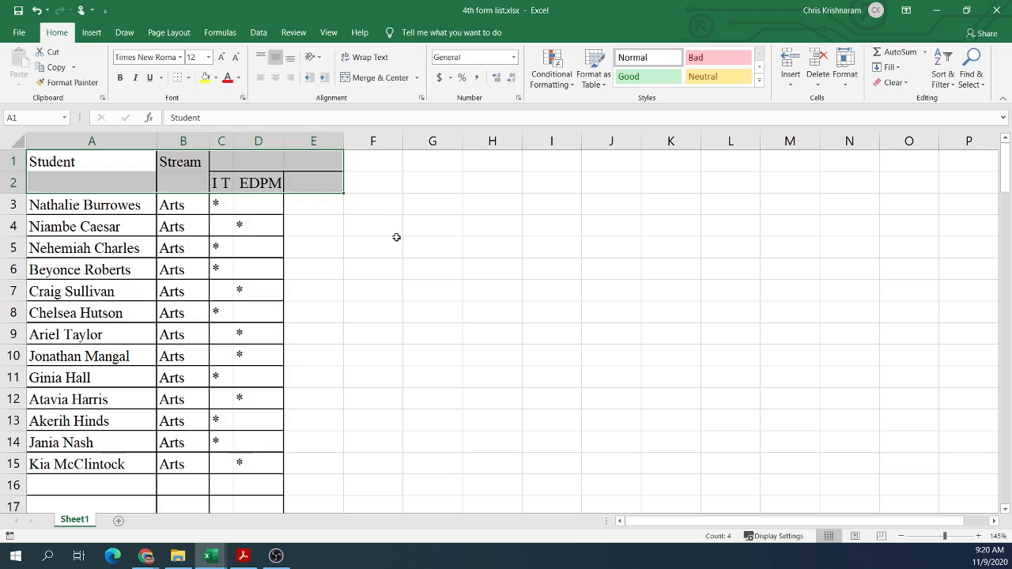
pyautogui.click(395, 240)
# - Delete the empty cells A2:B2 beneath the Student and Stream headings, shifting the cells below up
pyautogui.moveTo(104, 184); pyautogui.dragTo(192, 182)
pyautogui.rightClick(199, 182)
pyautogui.click(261, 309)
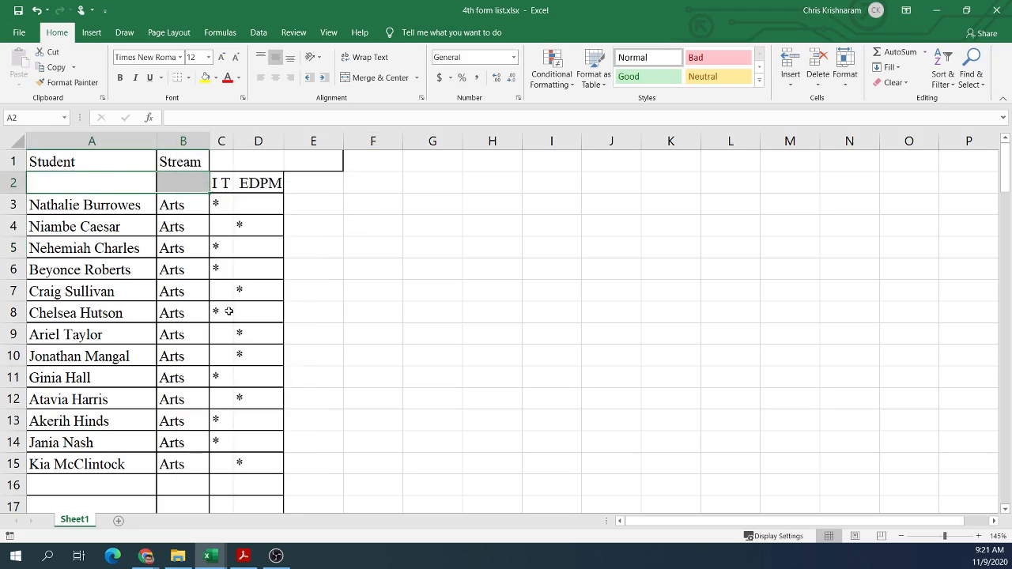
pyautogui.click(259, 425)
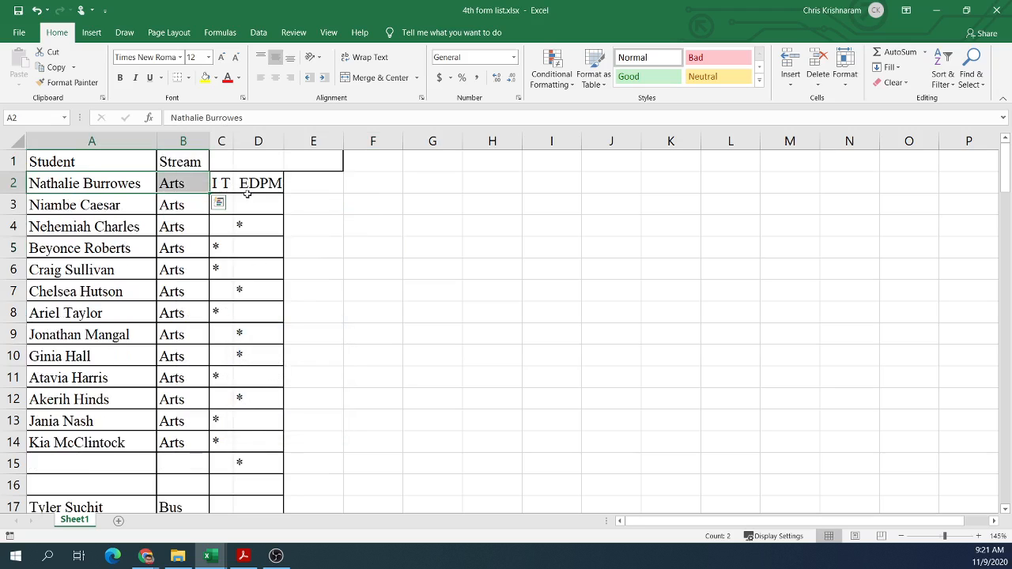
# - Delete the empty cells C1:D1 above the IT and EDPM headings, shifting the cells below up
pyautogui.moveTo(230, 163); pyautogui.dragTo(270, 160)
pyautogui.rightClick(270, 159)
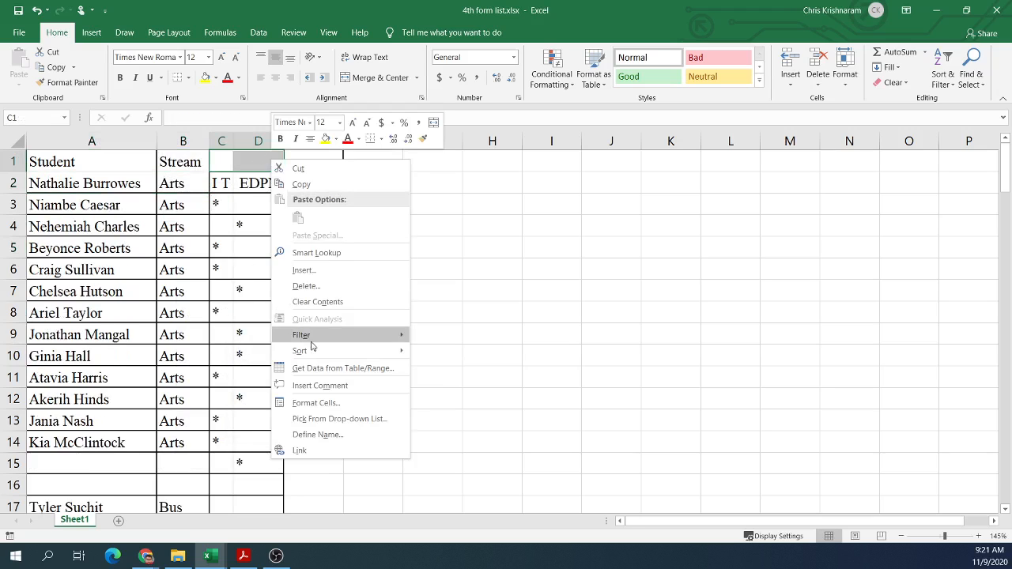
pyautogui.click(320, 288)
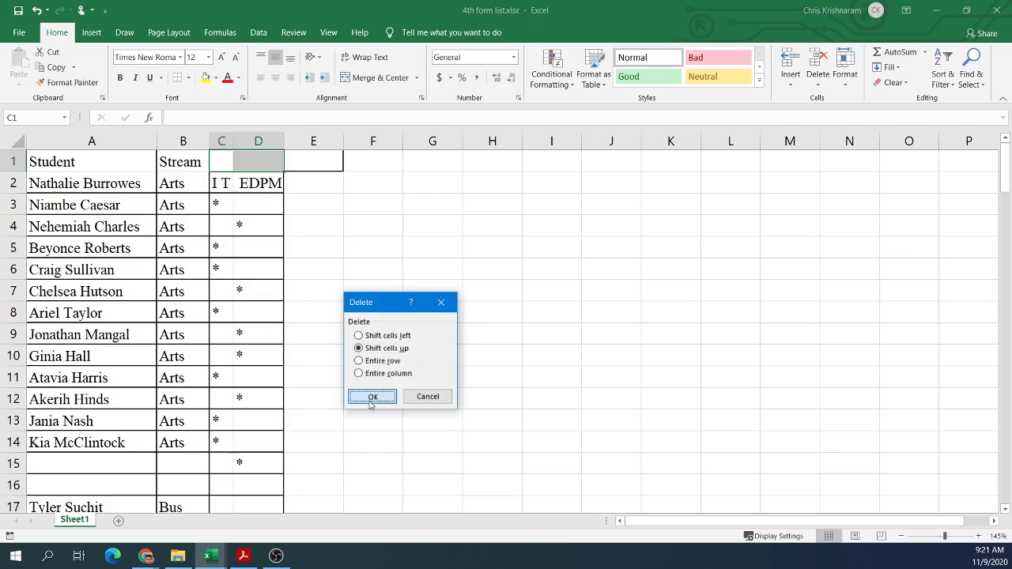
pyautogui.click(368, 400)
pyautogui.click(485, 315)
pyautogui.click(380, 219)
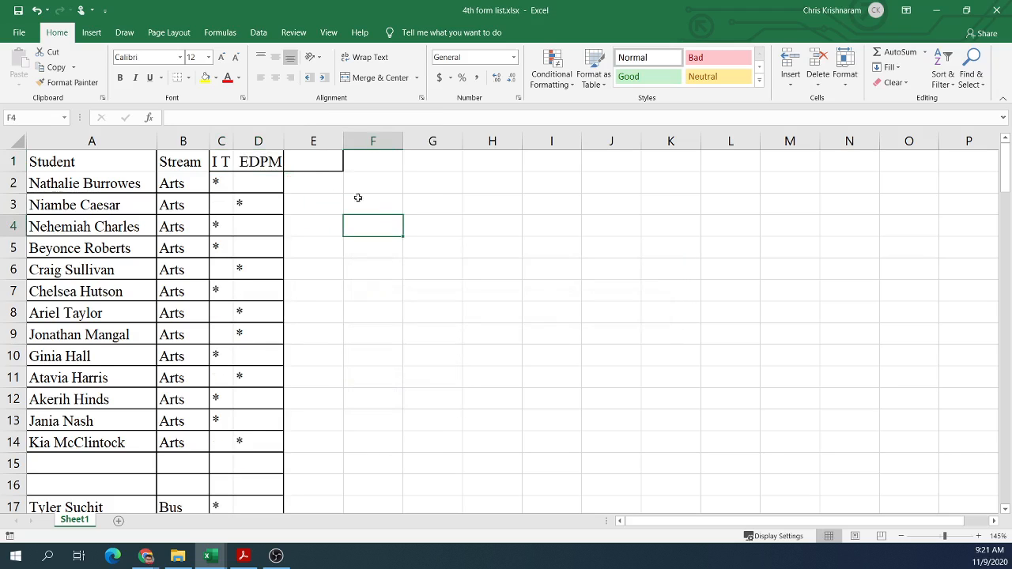
pyautogui.click(316, 161)
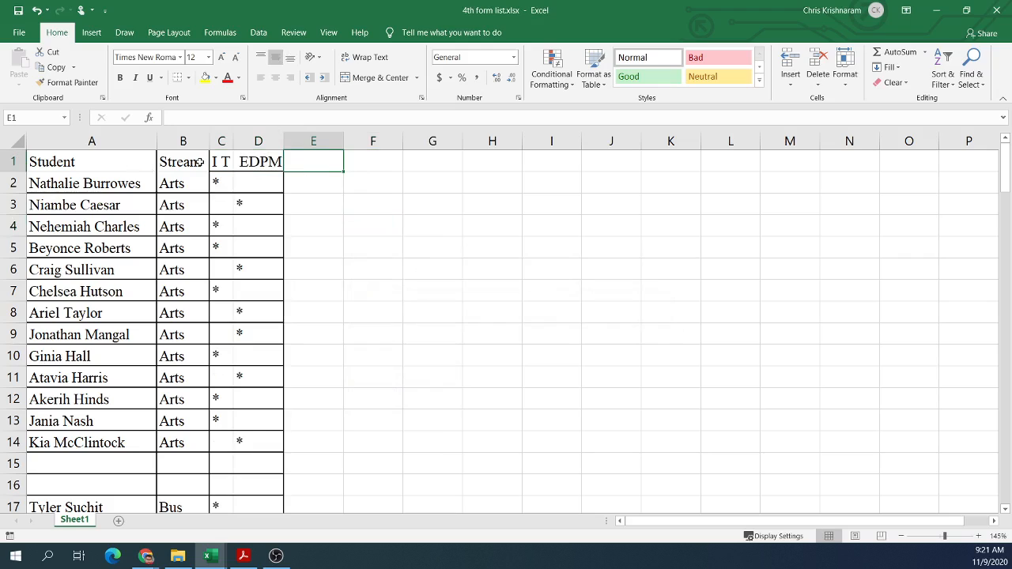
pyautogui.click(238, 162)
pyautogui.click(226, 161)
pyautogui.click(258, 158)
pyautogui.click(113, 159)
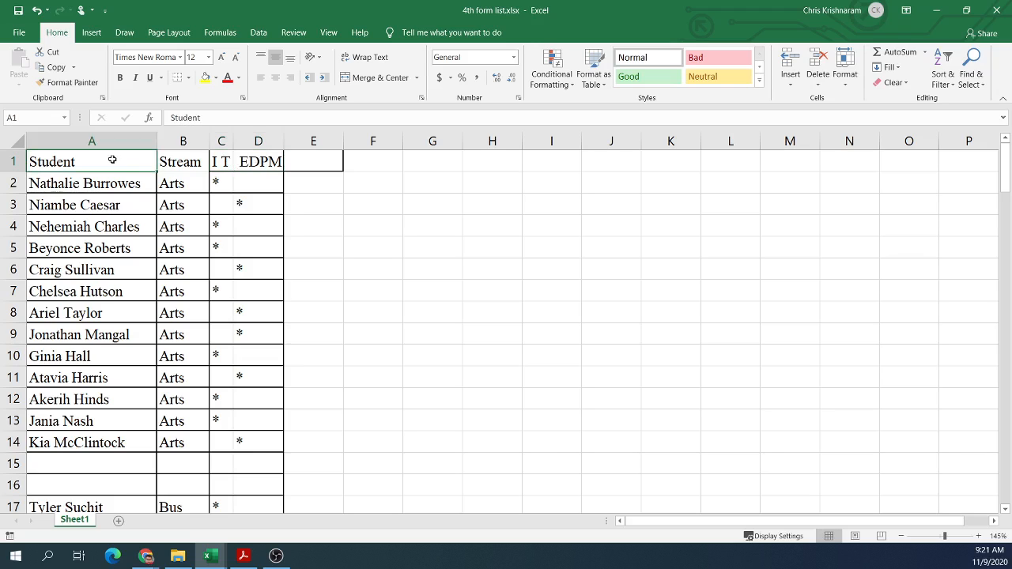
# - Apply All Borders to the Arts student table in A1:D14
pyautogui.click(392, 237)
pyautogui.moveTo(92, 162); pyautogui.dragTo(261, 443)
pyautogui.click(188, 78)
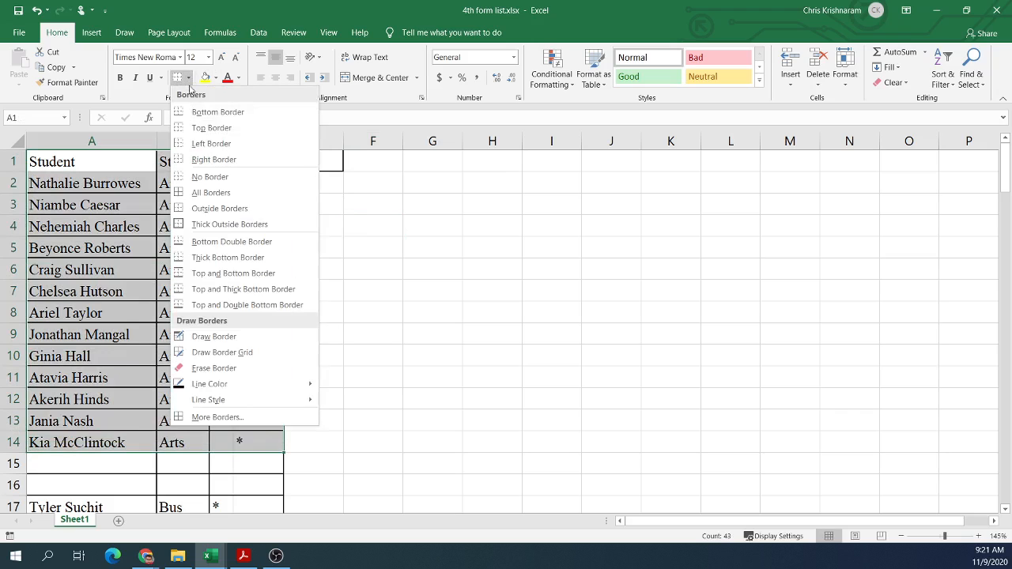
pyautogui.click(223, 196)
pyautogui.click(471, 280)
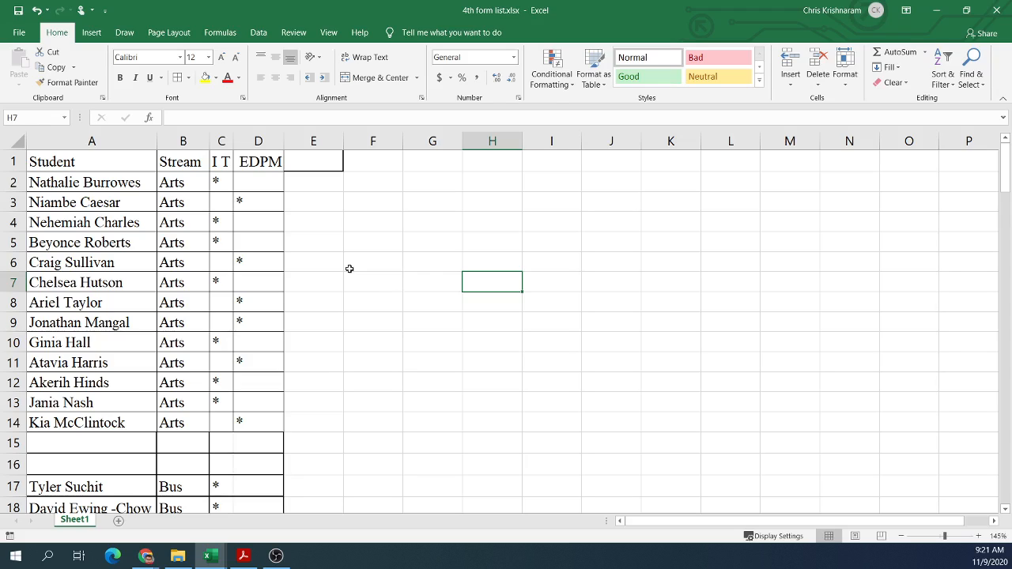
pyautogui.click(82, 242)
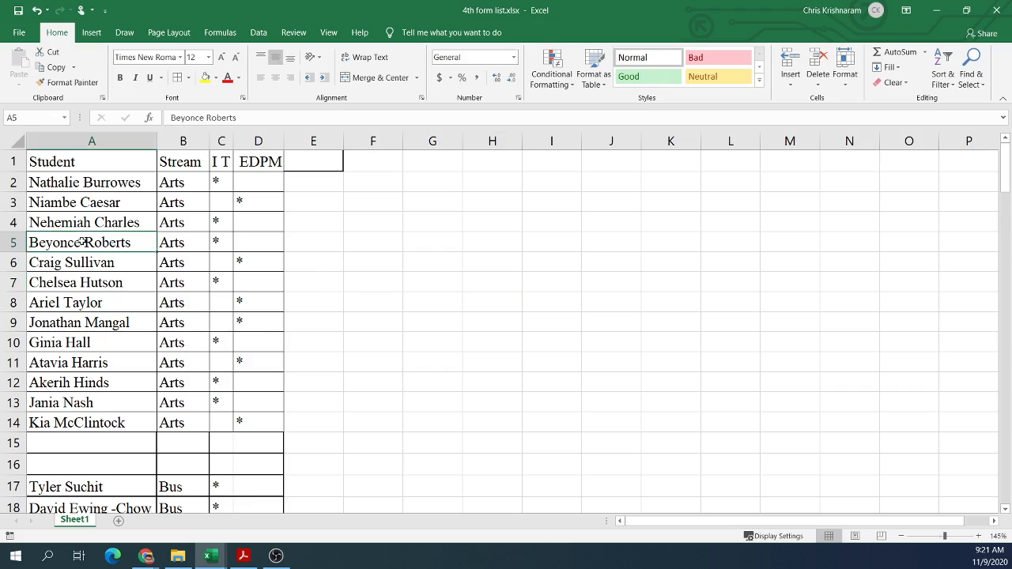
pyautogui.click(117, 302)
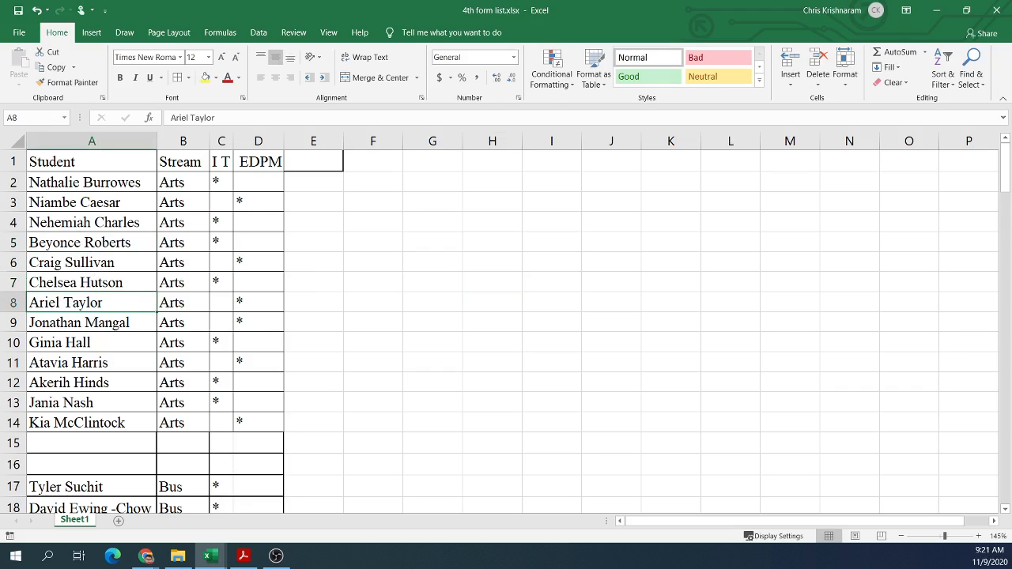
pyautogui.click(146, 556)
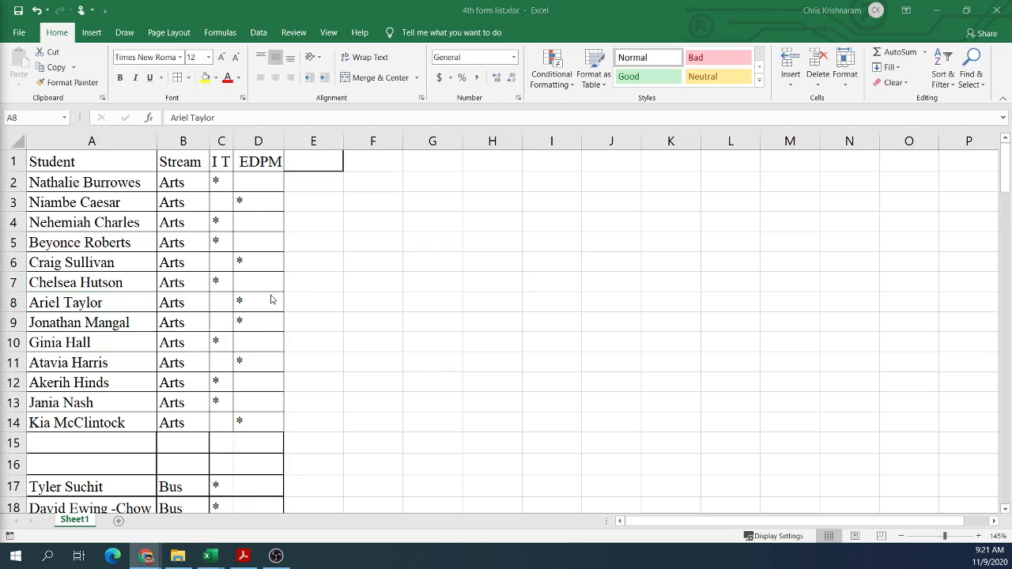
# - With cell A4 inside the student table selected, bring up the Create PivotTable settings and dismiss them without creating anything
pyautogui.click(109, 224)
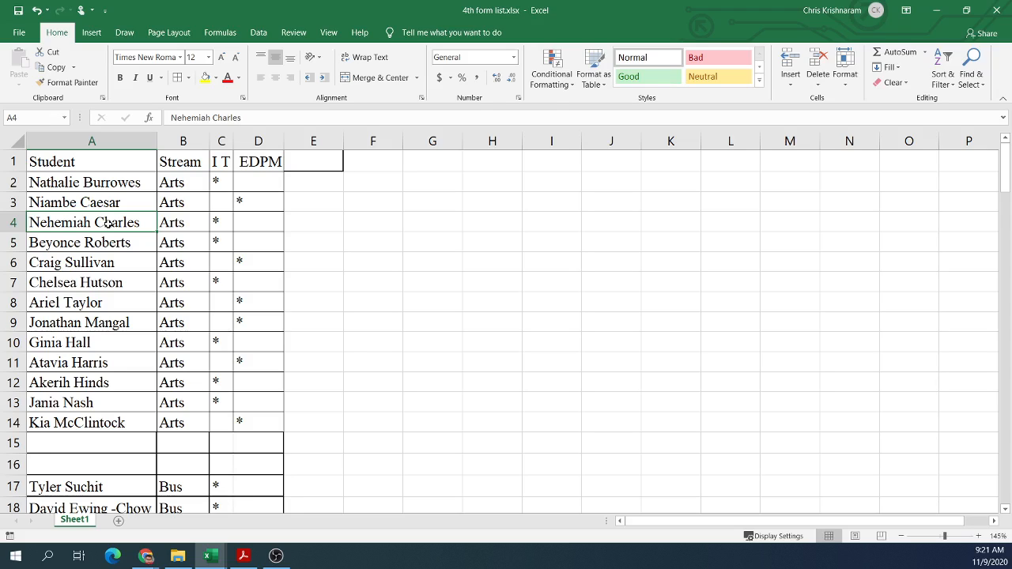
pyautogui.click(82, 35)
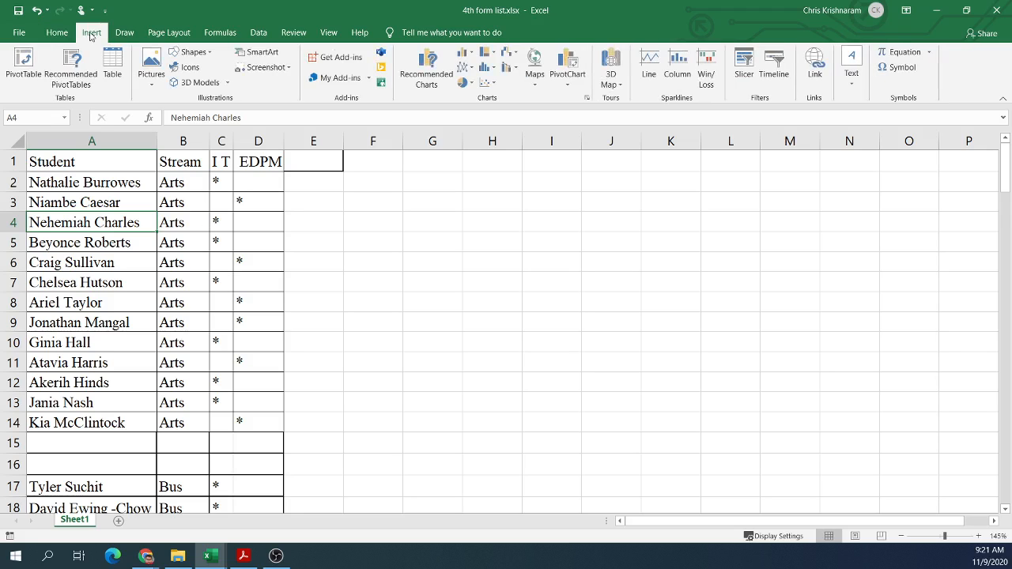
pyautogui.click(24, 79)
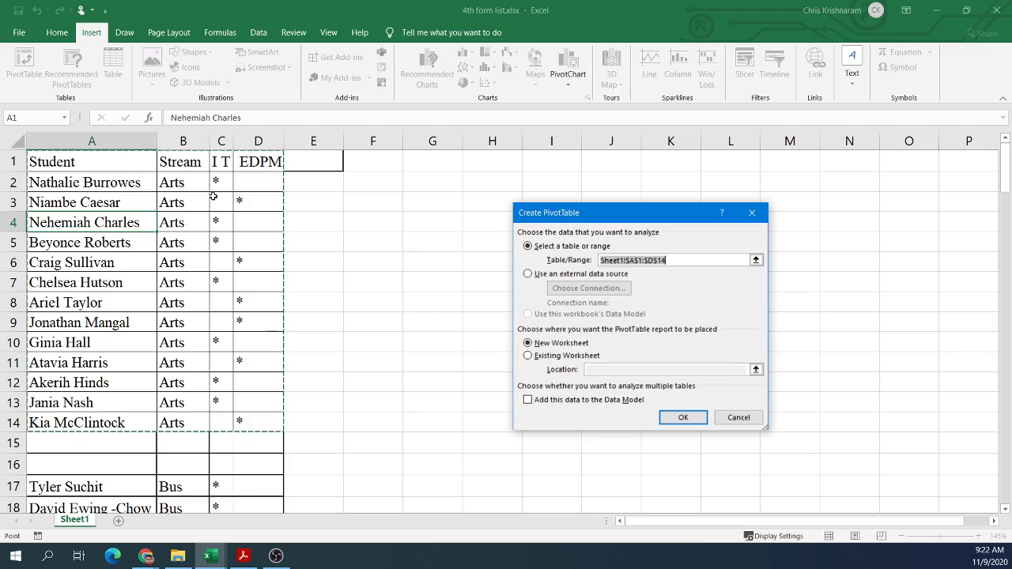
pyautogui.click(752, 212)
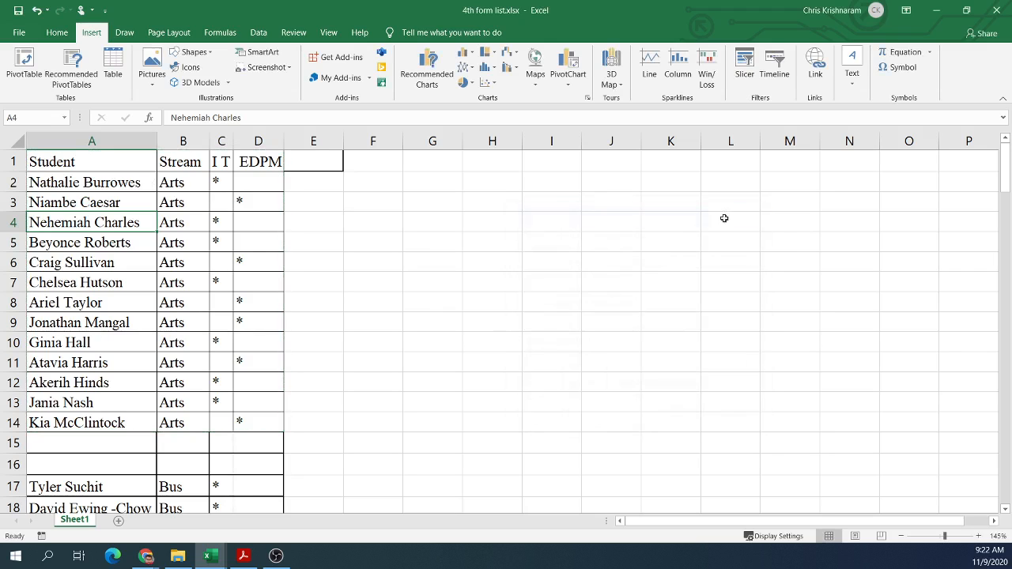
# - From empty cell F5, start a pivot table, pick Sheet1 range A1:D14 as its source, and cancel it
pyautogui.click(381, 244)
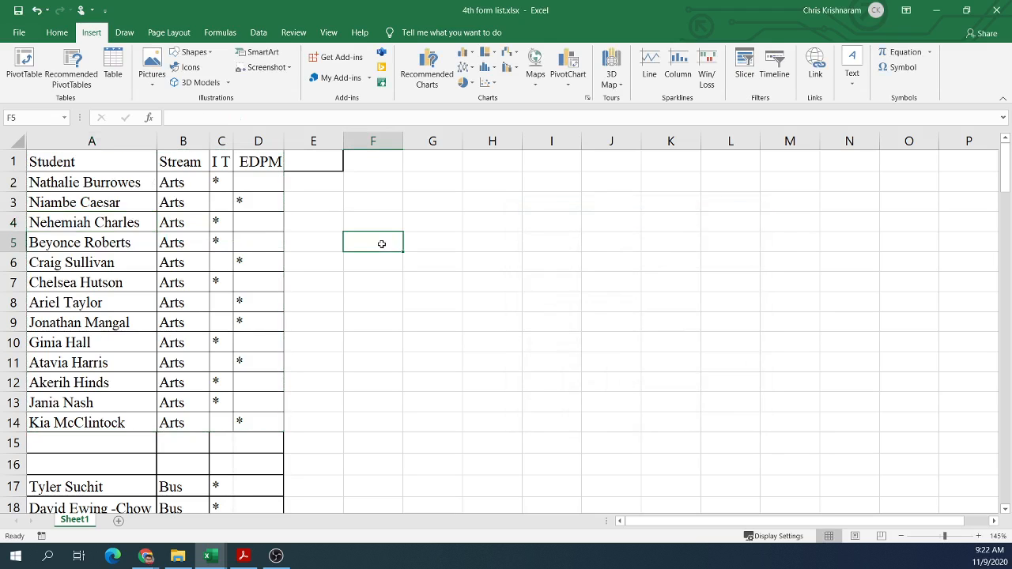
pyautogui.click(25, 60)
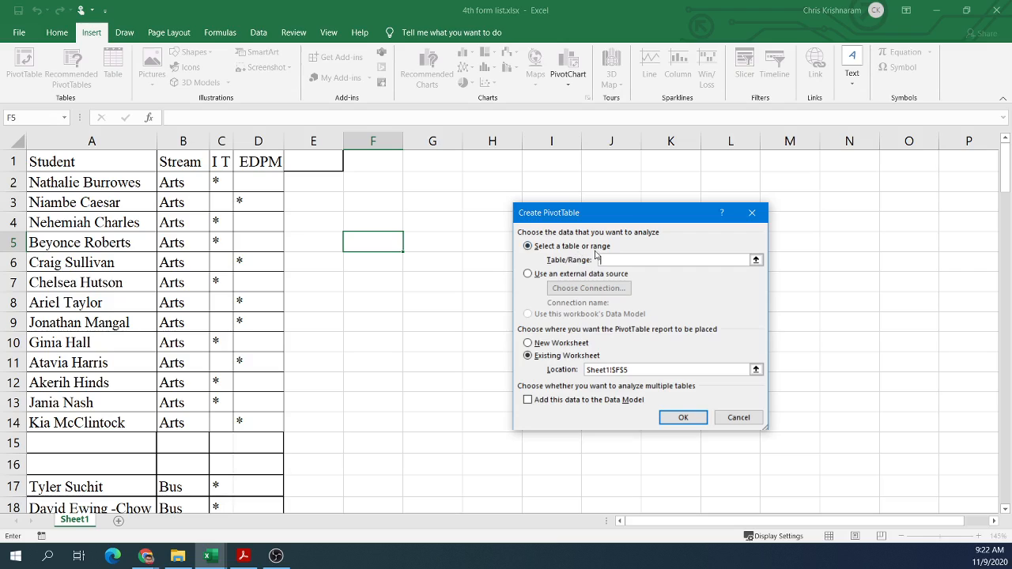
pyautogui.click(756, 262)
pyautogui.moveTo(69, 160); pyautogui.dragTo(261, 423)
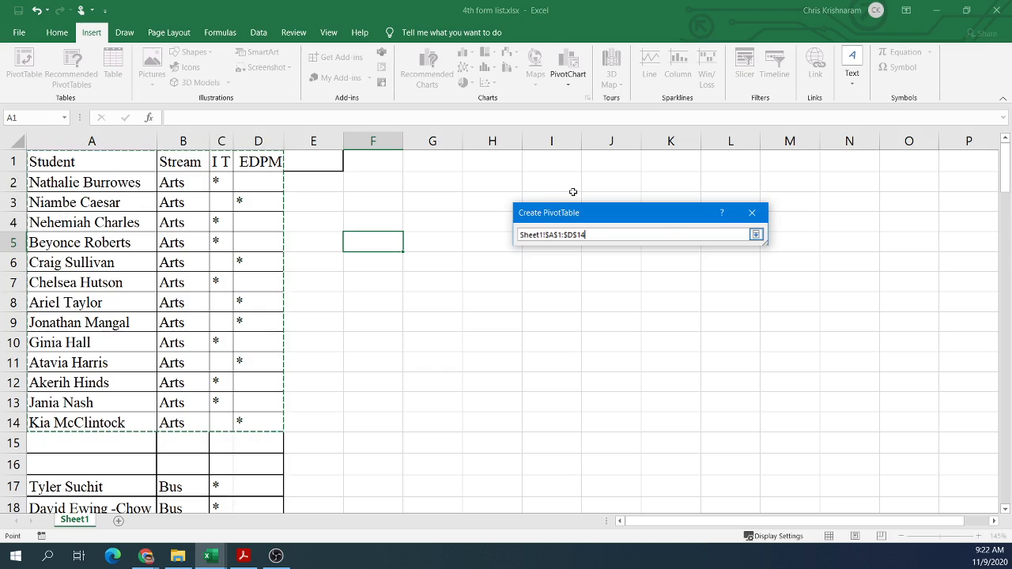
pyautogui.click(756, 234)
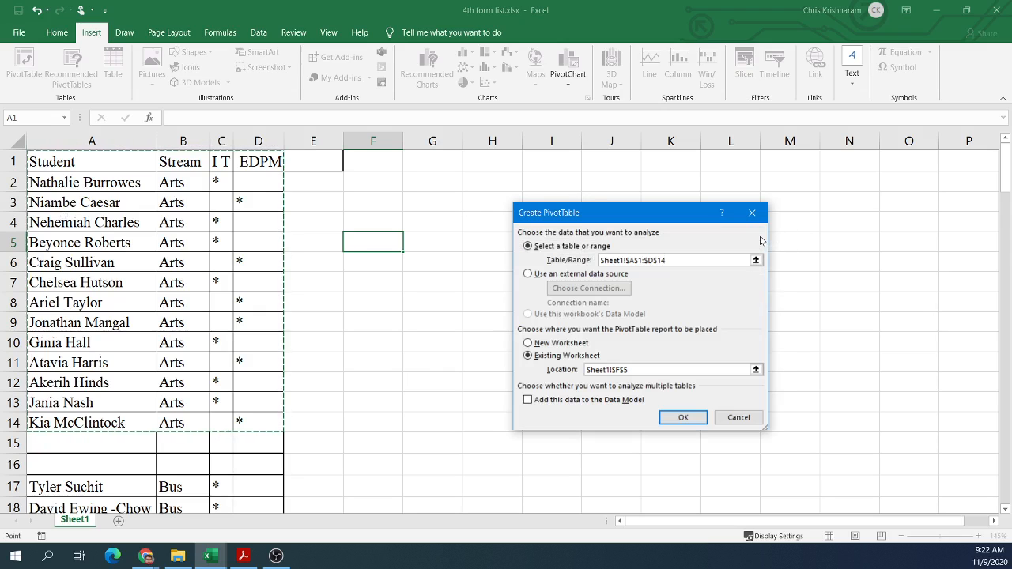
pyautogui.click(754, 213)
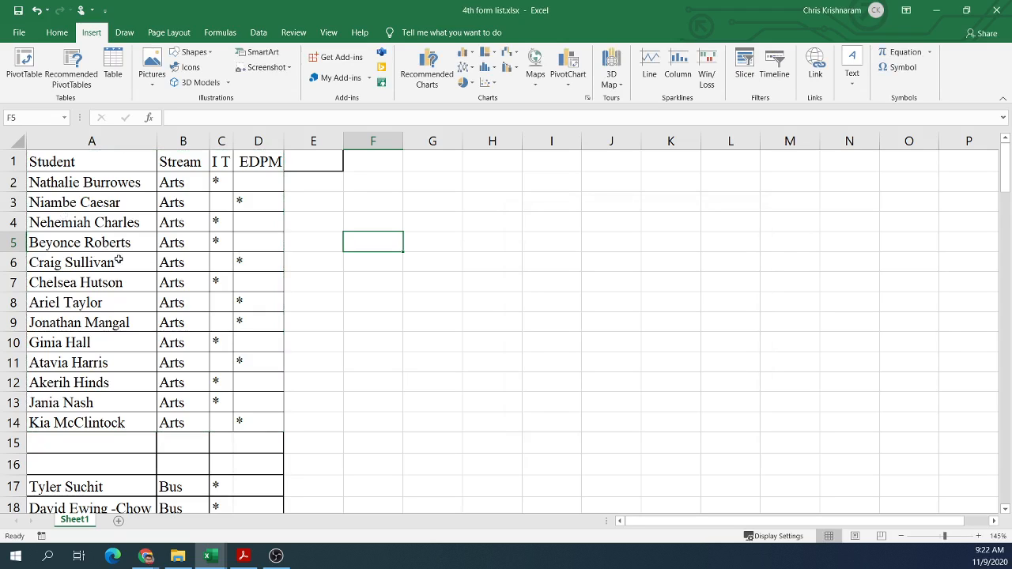
# - Start a pivot table with the whole range A1:D14 selected beforehand, and cancel it
pyautogui.moveTo(64, 161); pyautogui.dragTo(261, 419)
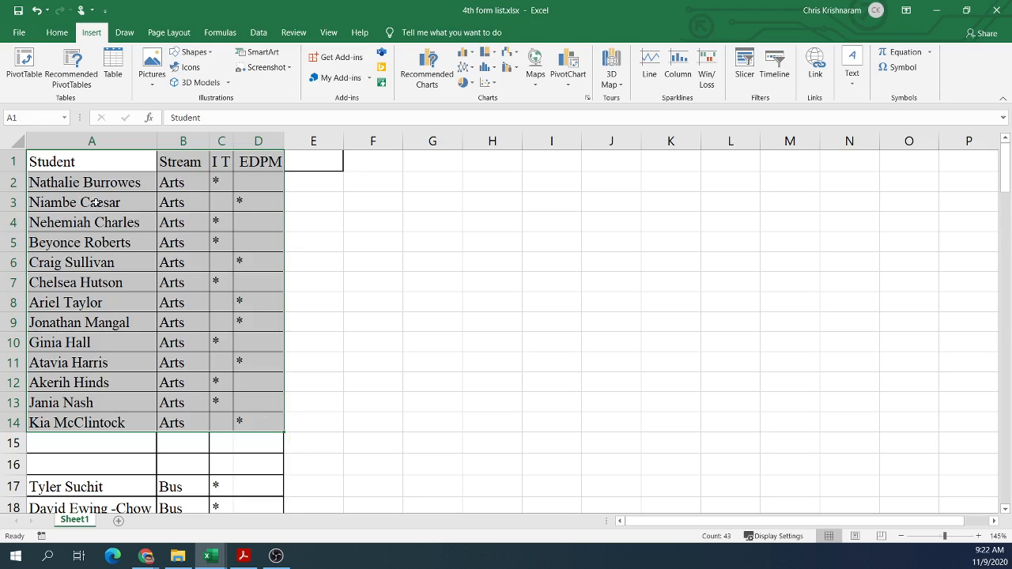
pyautogui.click(14, 70)
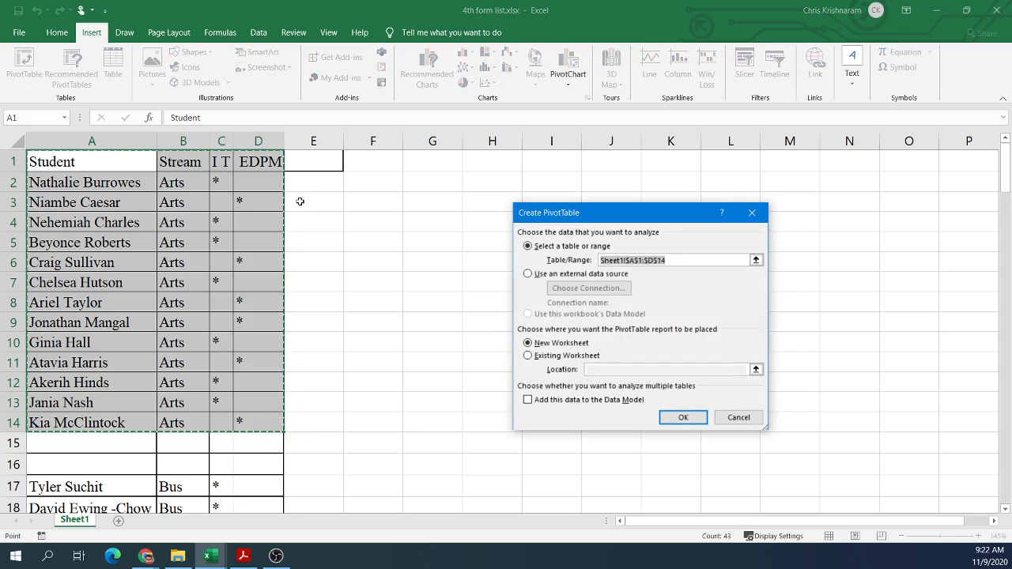
pyautogui.click(753, 213)
pyautogui.click(377, 284)
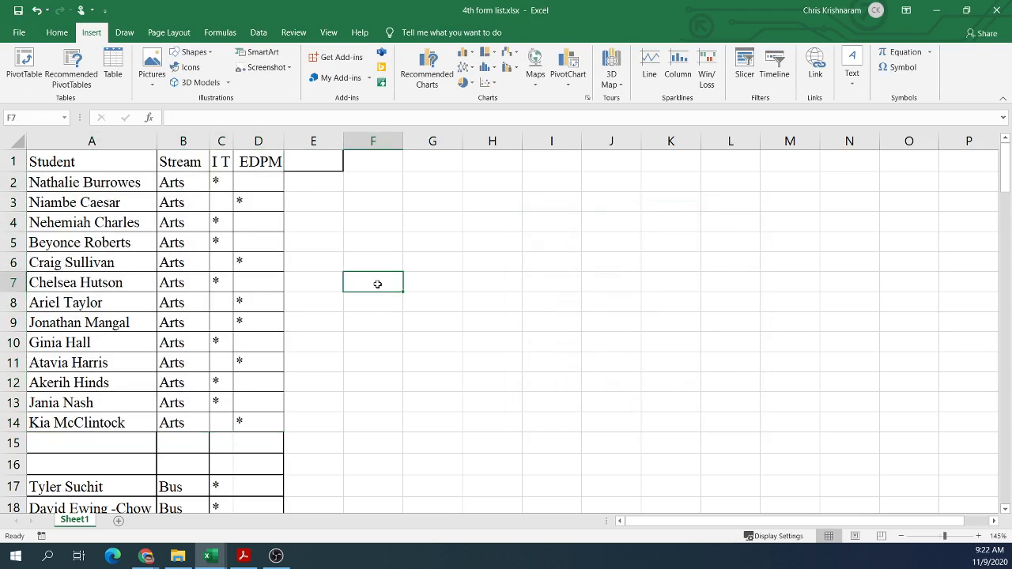
# - Start a pivot table from cell A6 in the student table, keeping Sheet1 range A1:D14 as its source
pyautogui.click(119, 263)
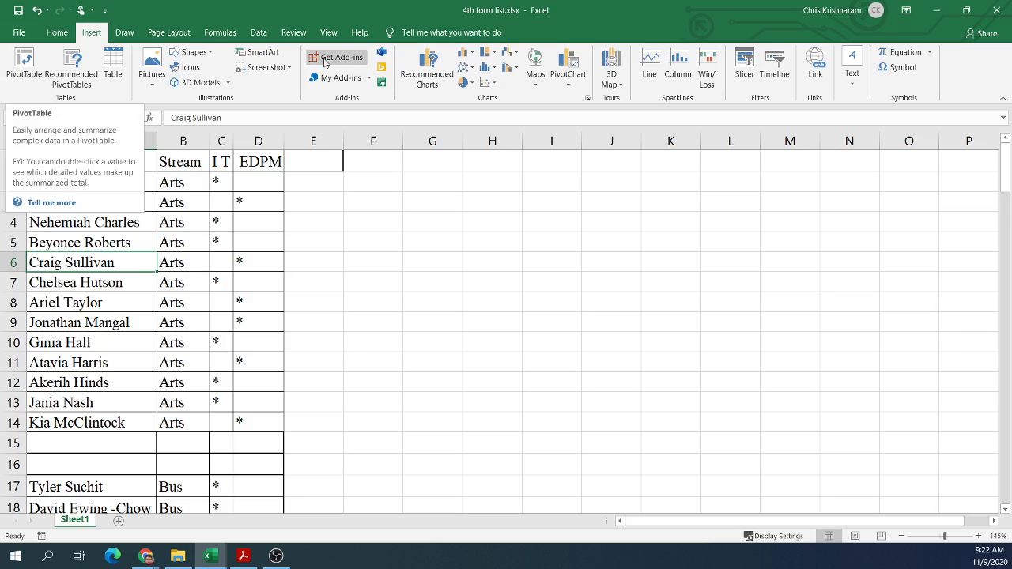
pyautogui.click(24, 70)
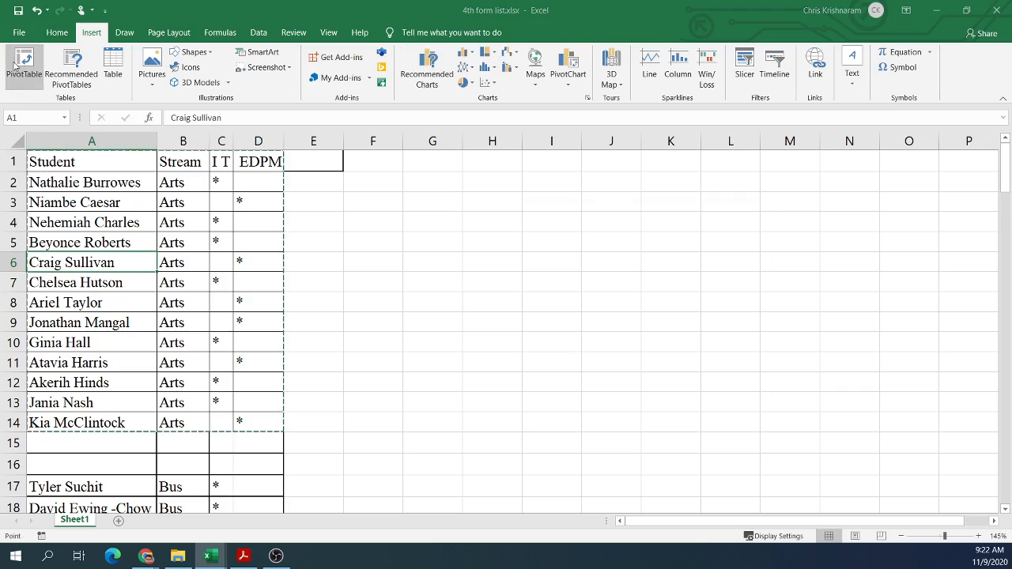
pyautogui.moveTo(606, 221); pyautogui.dragTo(467, 197)
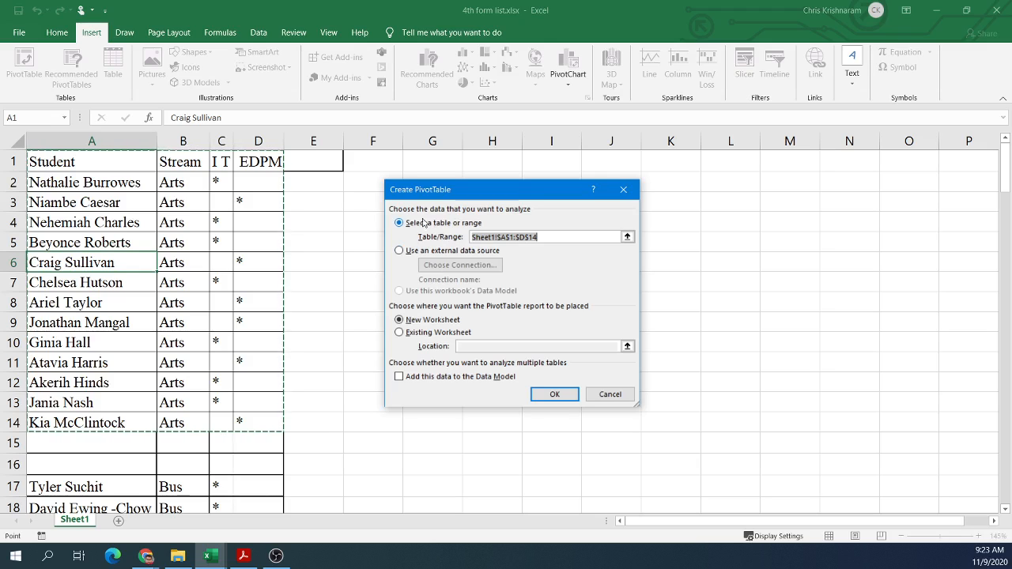
pyautogui.click(627, 237)
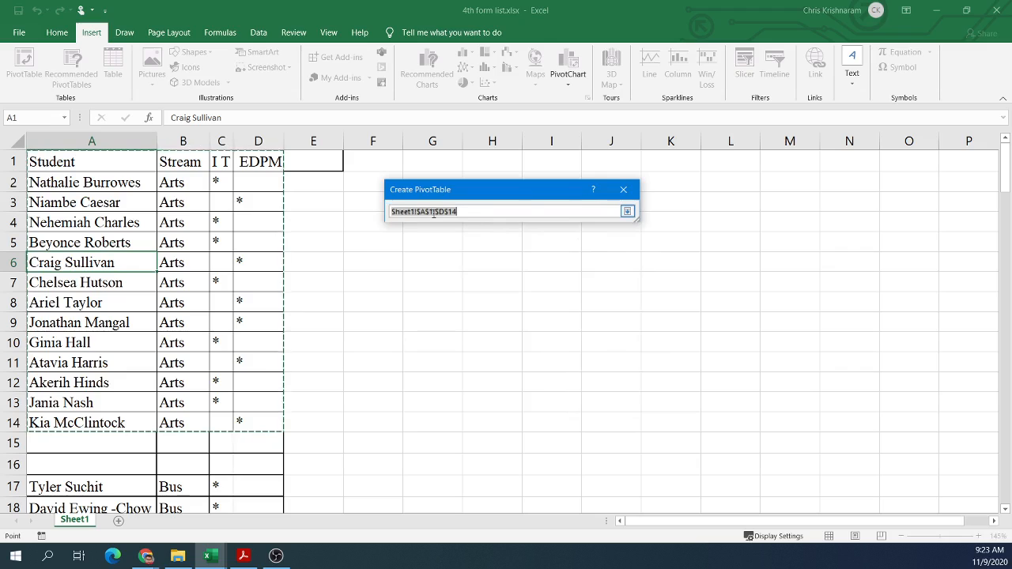
pyautogui.click(628, 212)
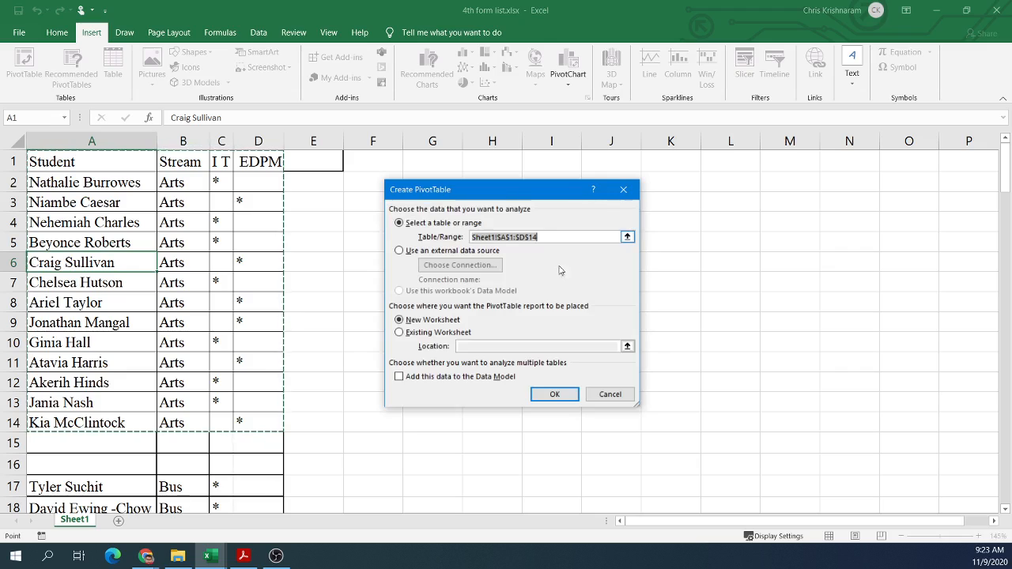
# - Try placing the pivot table on the existing worksheet at Sheet1 cell G7, and set the placement back to New Worksheet
pyautogui.click(427, 333)
pyautogui.click(424, 321)
pyautogui.click(423, 334)
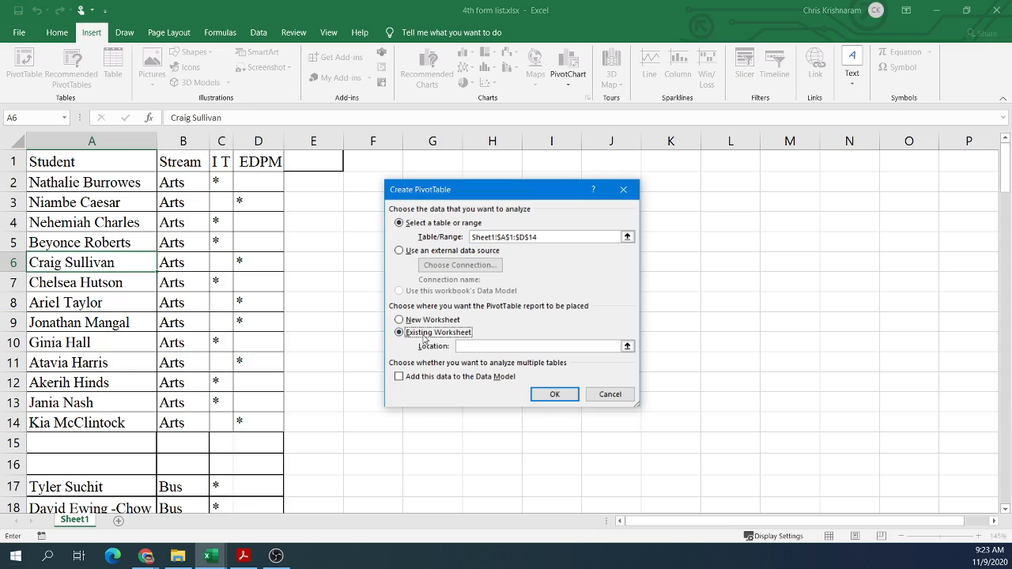
pyautogui.click(423, 321)
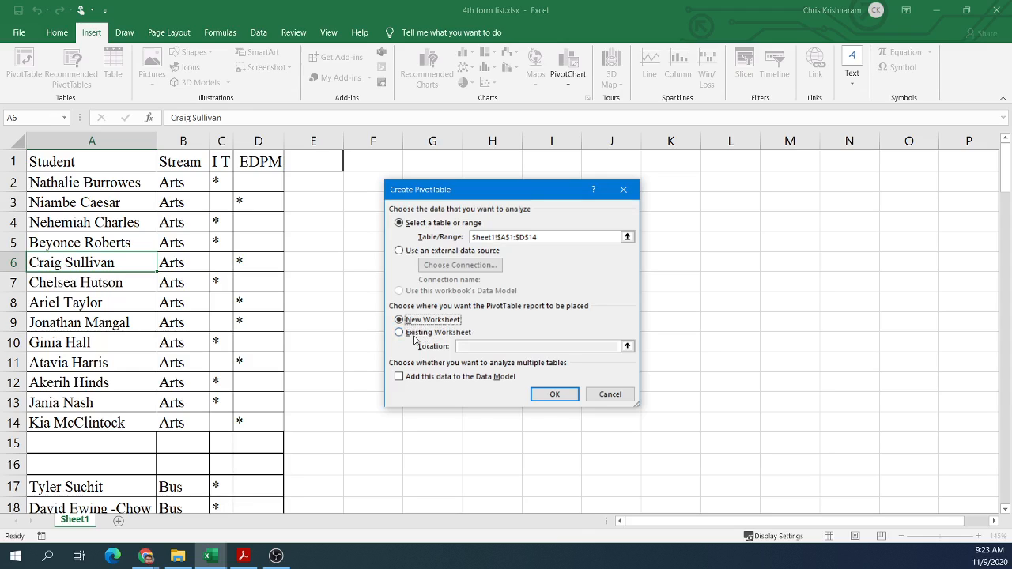
pyautogui.click(462, 334)
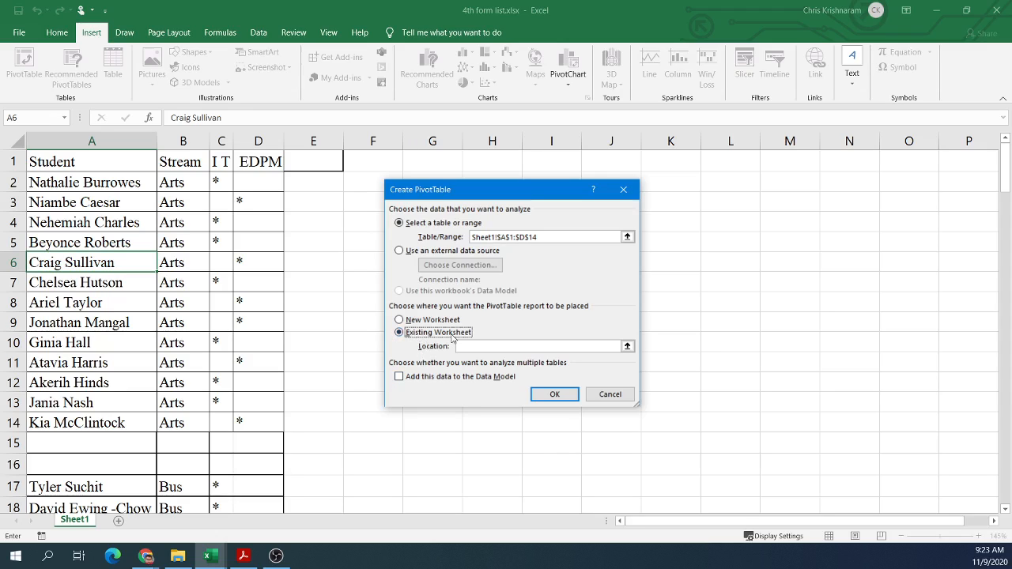
pyautogui.click(628, 346)
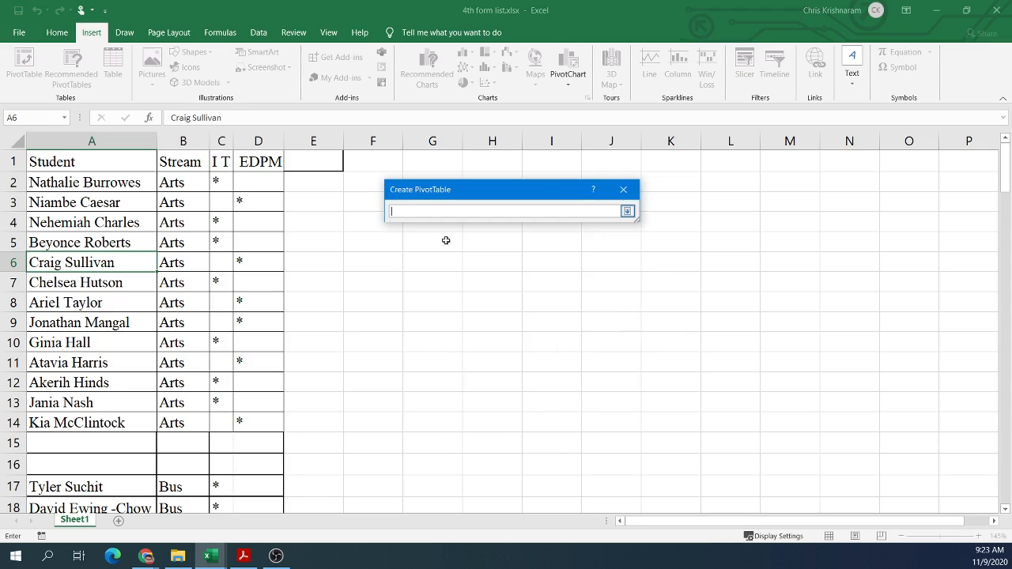
pyautogui.click(405, 276)
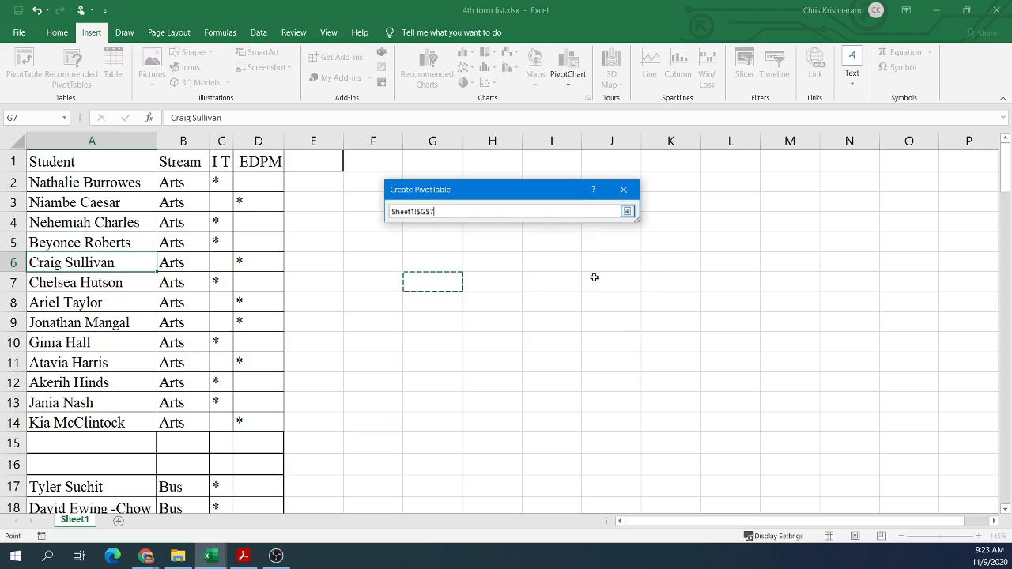
pyautogui.click(627, 211)
pyautogui.click(417, 320)
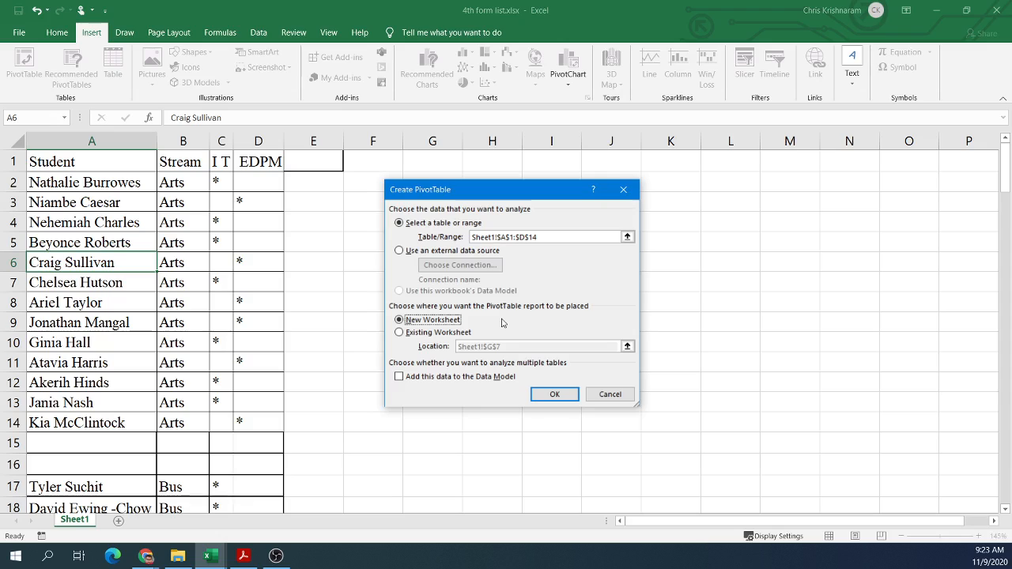
# - Create the pivot table on the existing worksheet, with Sheet1 cell H1 as its location
pyautogui.click(431, 333)
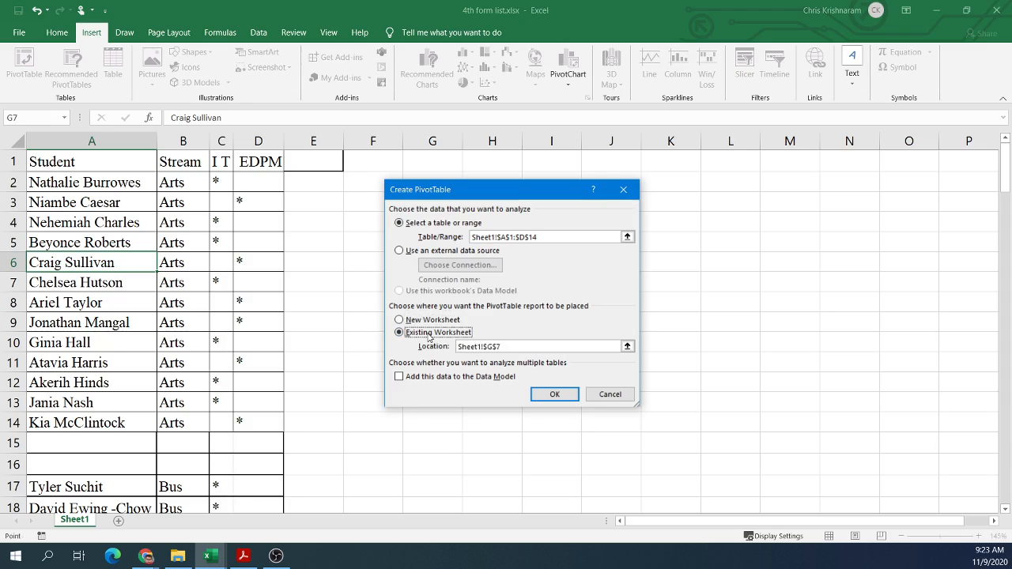
pyautogui.click(627, 346)
pyautogui.moveTo(475, 193); pyautogui.dragTo(690, 204)
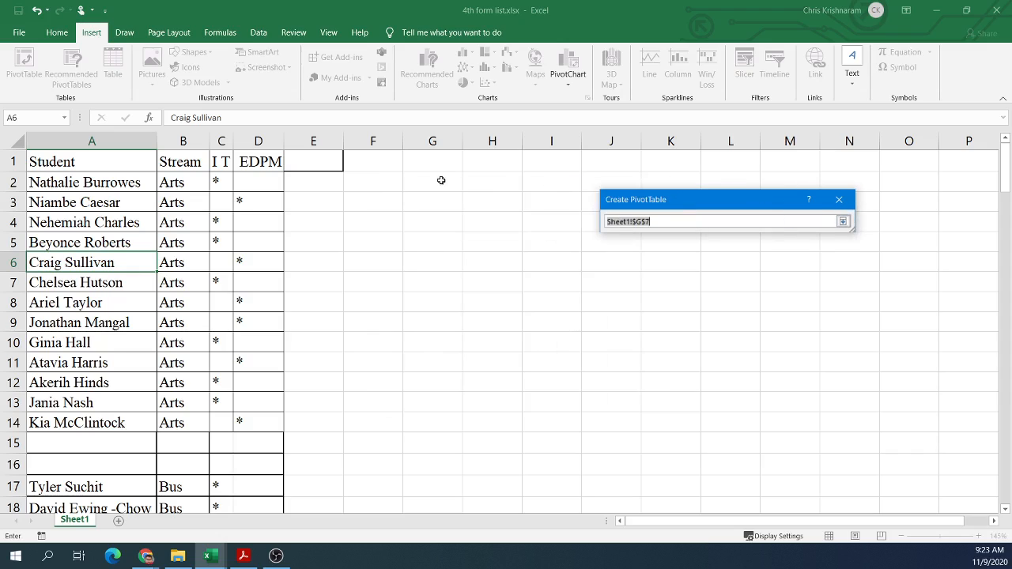
pyautogui.click(496, 162)
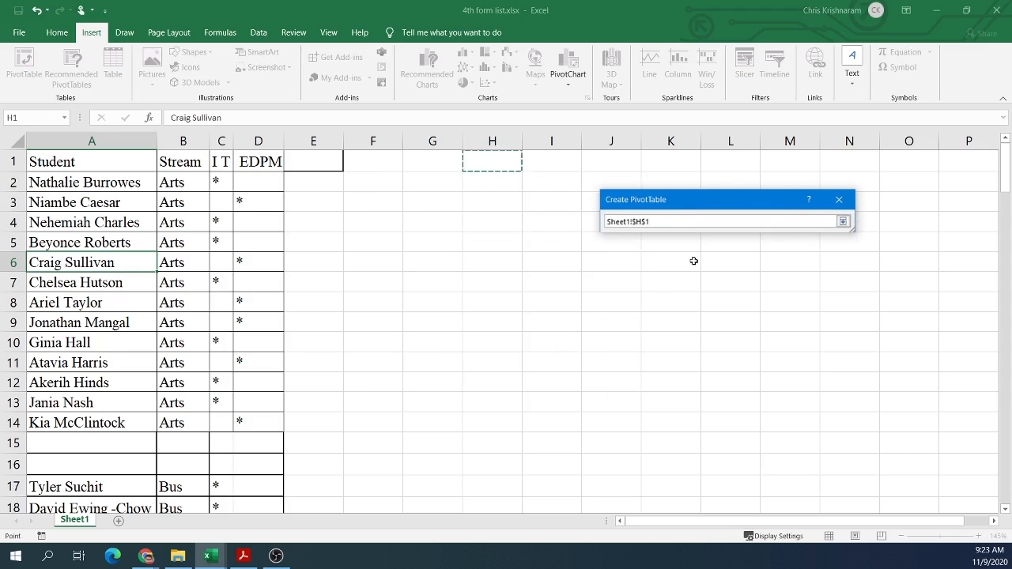
pyautogui.click(843, 222)
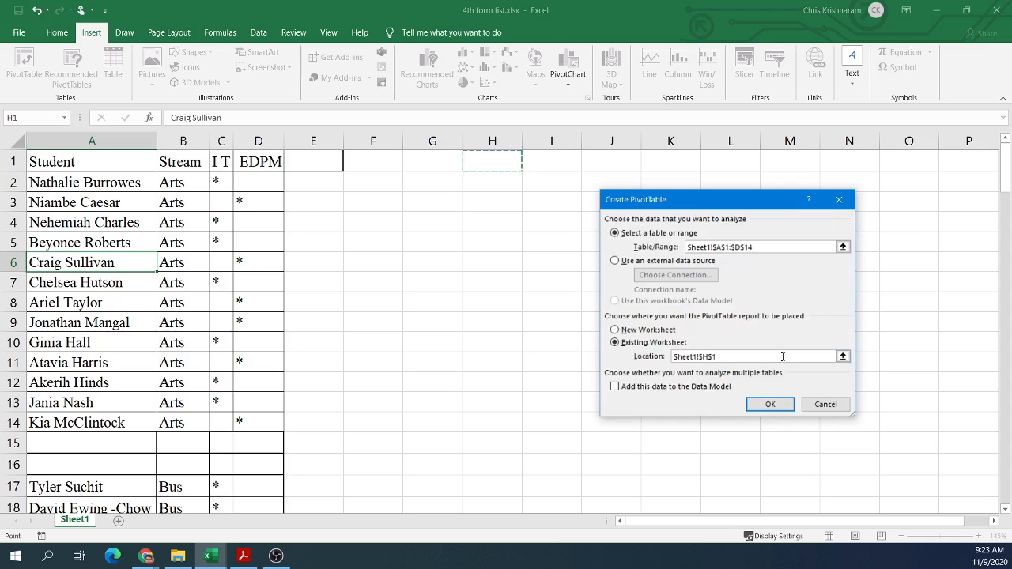
pyautogui.click(762, 409)
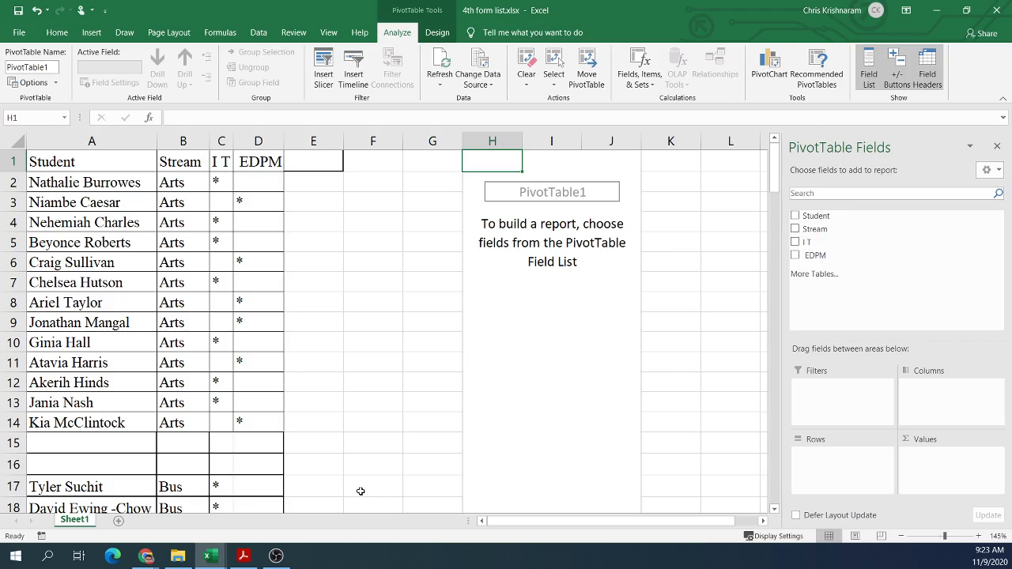
# - Switch to the textbook PDF in Adobe Acrobat Reader and review its pages on creating one-dimensional and two-dimensional pivot tables
pyautogui.click(244, 556)
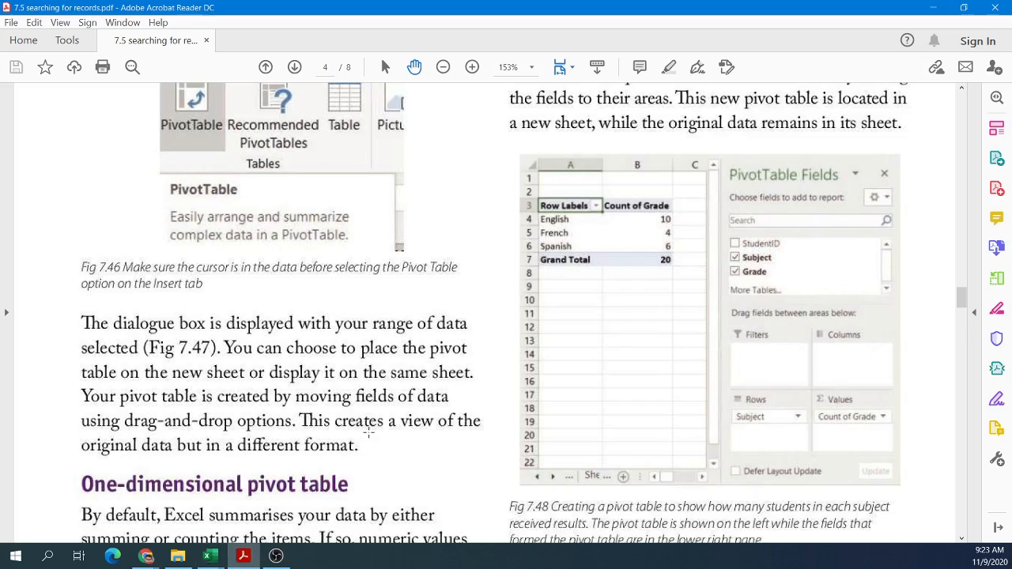
pyautogui.scroll(10, 368, 433)
pyautogui.scroll(-15, 369, 433)
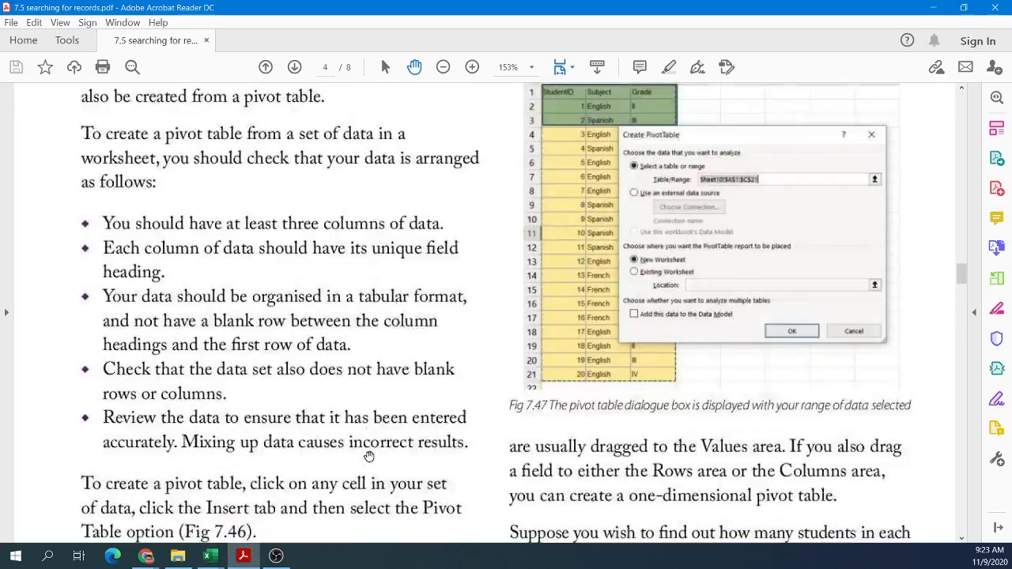
pyautogui.scroll(-1, 360, 472)
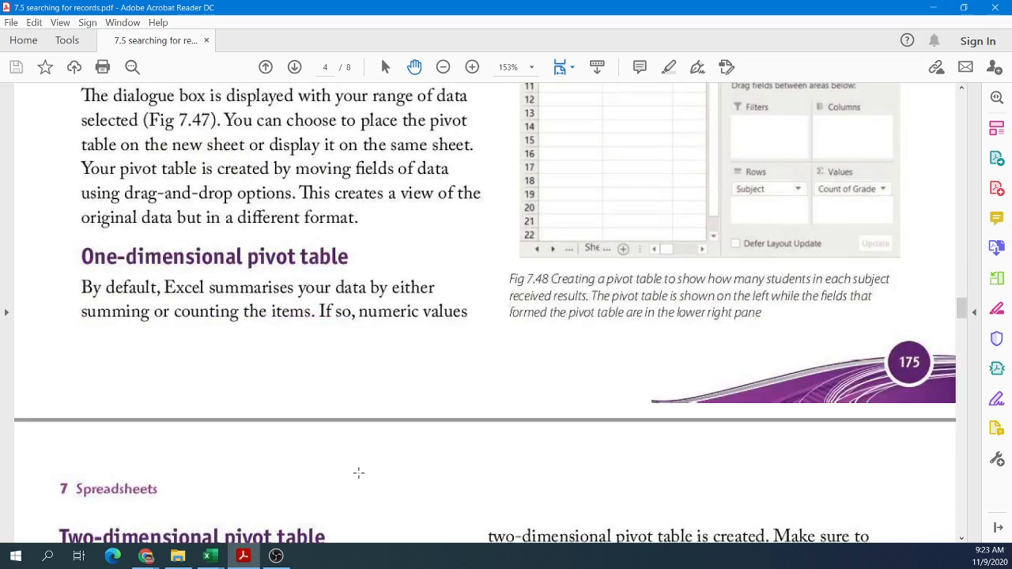
pyautogui.scroll(4, 357, 472)
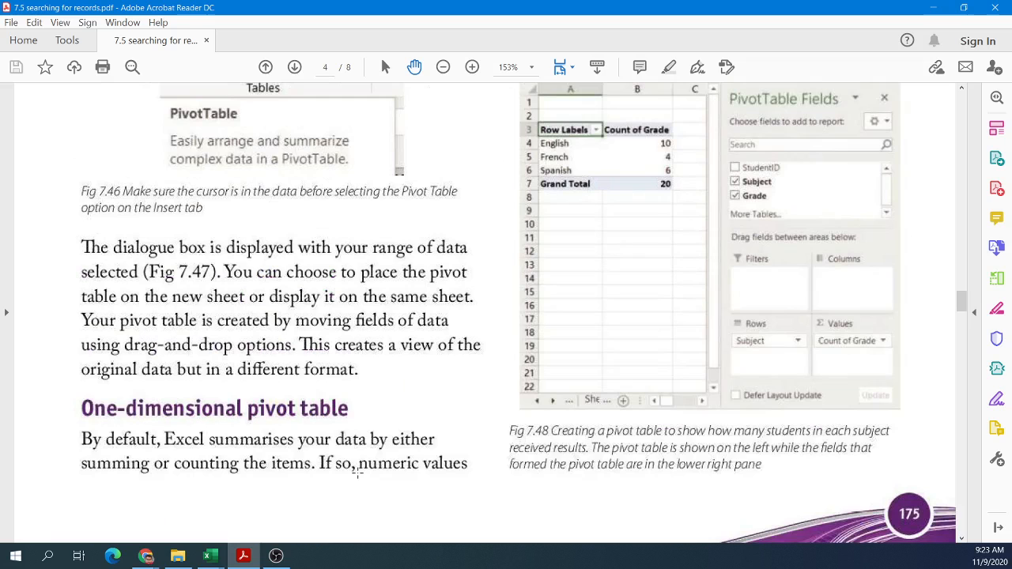
pyautogui.scroll(-1, 357, 472)
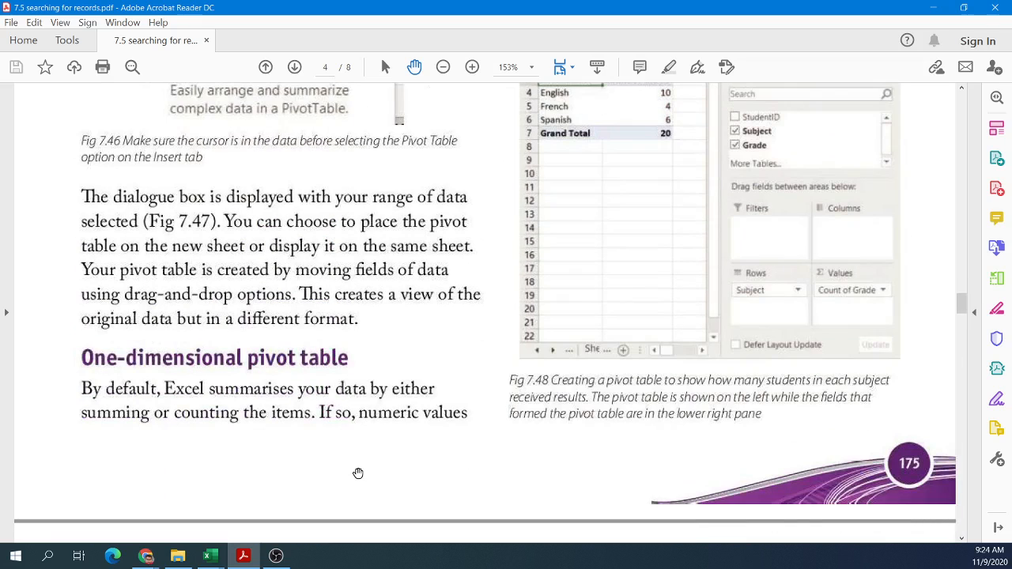
pyautogui.scroll(1, 357, 472)
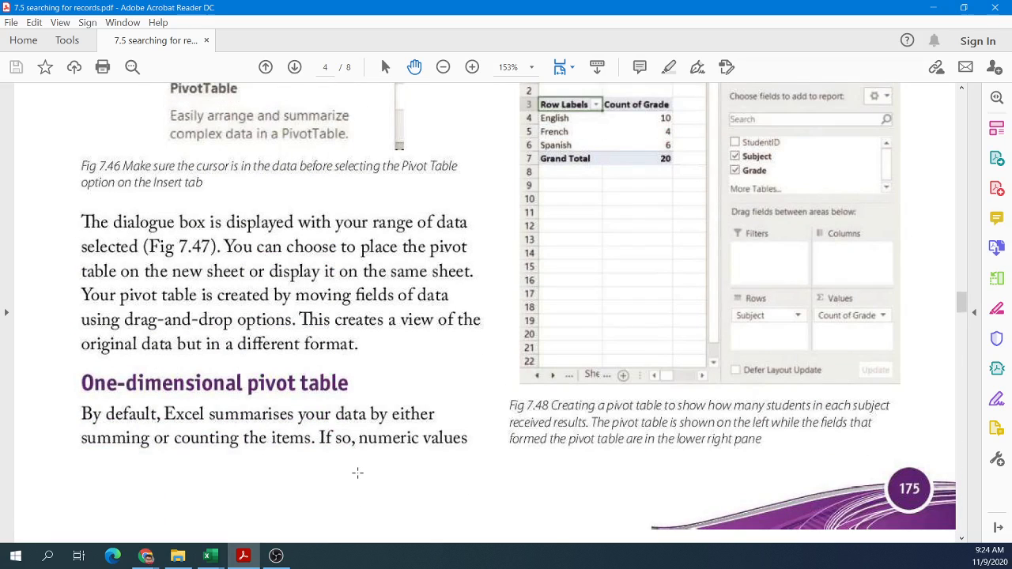
pyautogui.scroll(1, 340, 457)
pyautogui.scroll(-10, 333, 461)
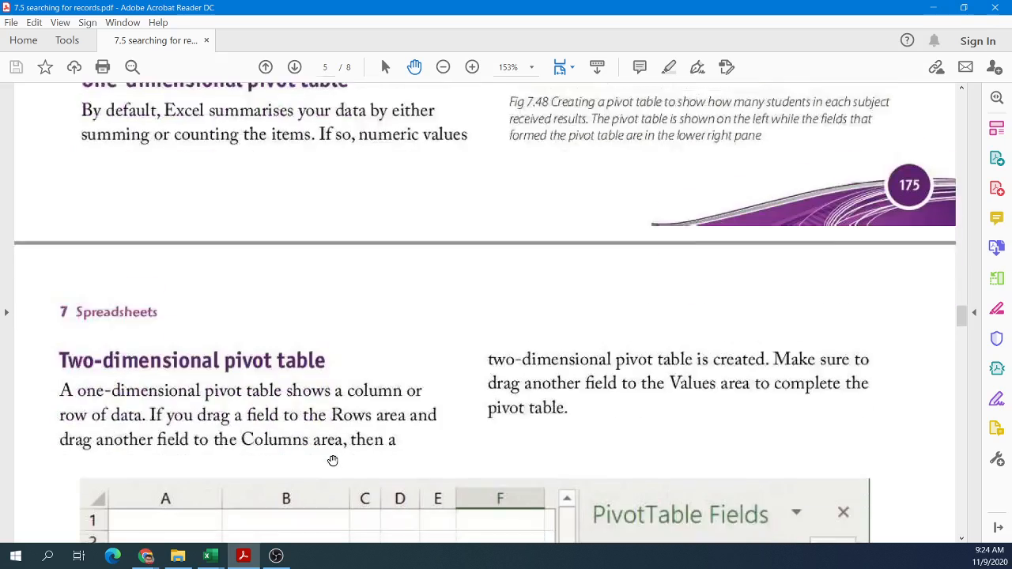
pyautogui.scroll(-11, 333, 461)
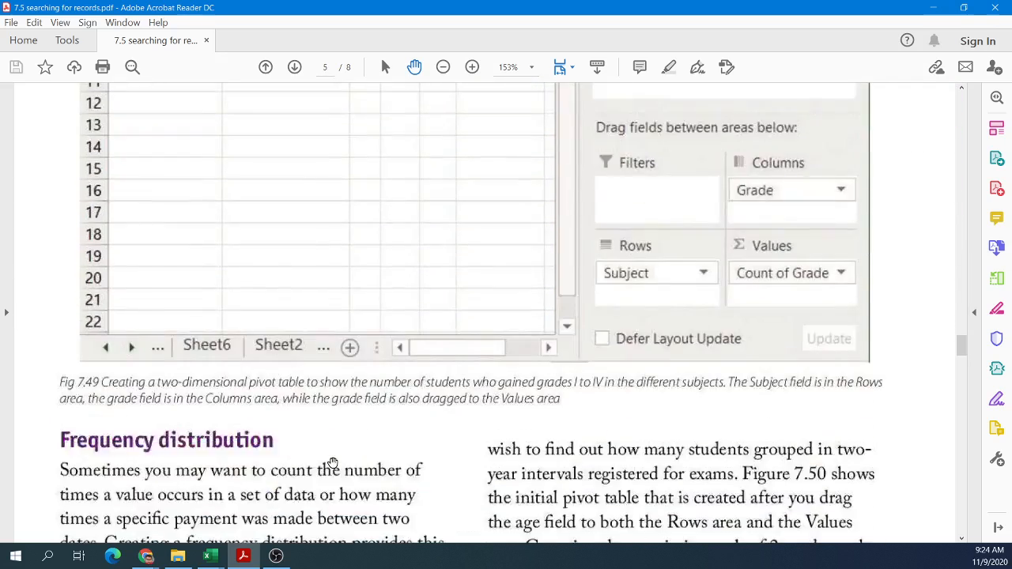
pyautogui.scroll(13, 330, 464)
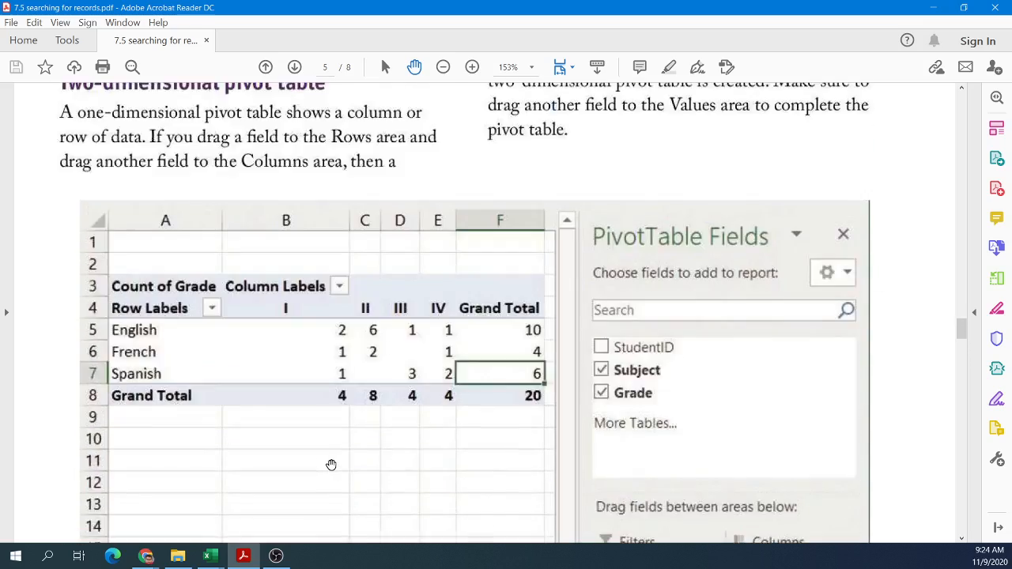
pyautogui.scroll(3, 331, 464)
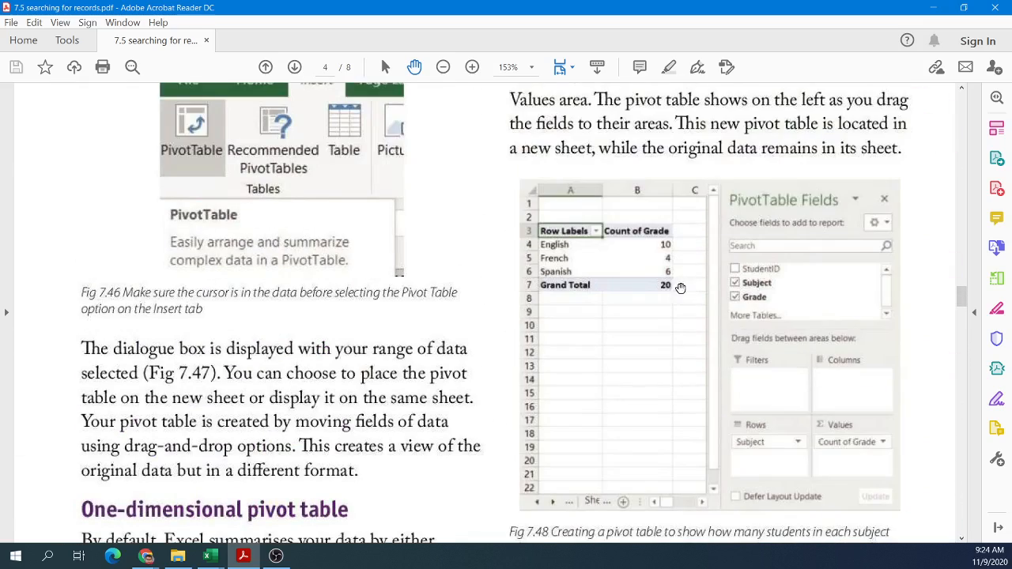
pyautogui.click(932, 5)
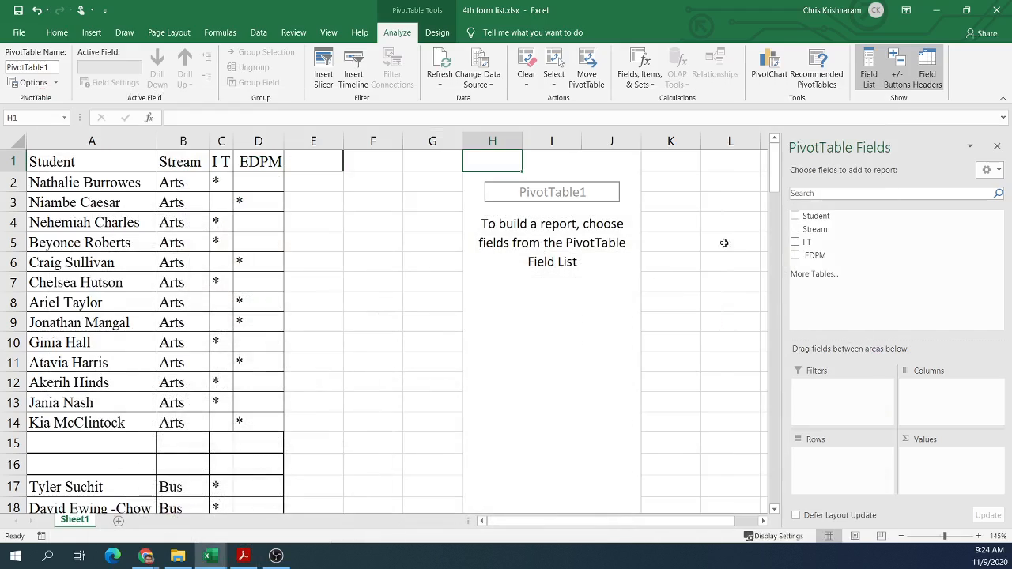
pyautogui.click(937, 10)
pyautogui.click(243, 556)
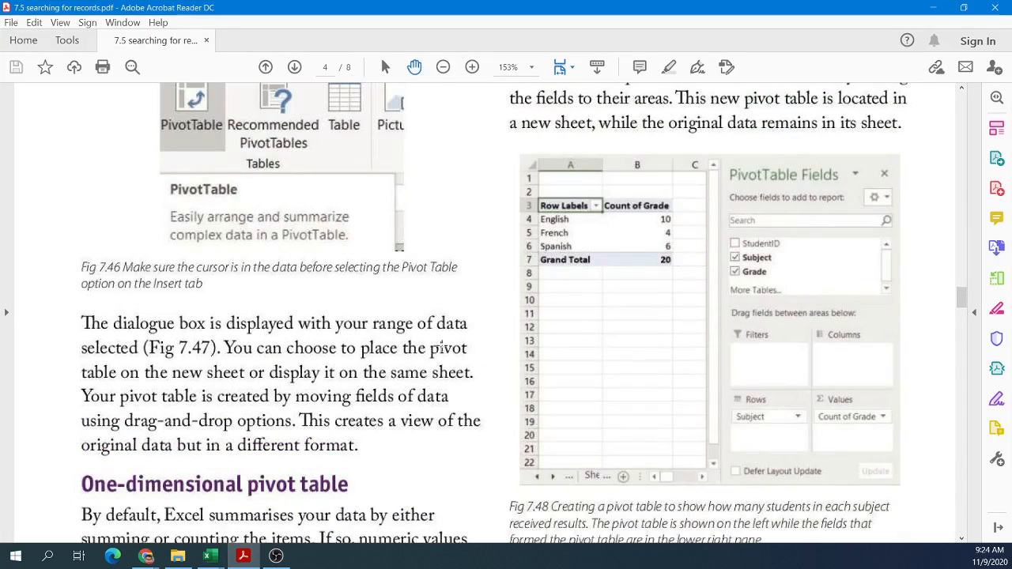
# - Switch to Excel, start another pivot table from the selected student range A1:D14, and cancel it
pyautogui.click(208, 556)
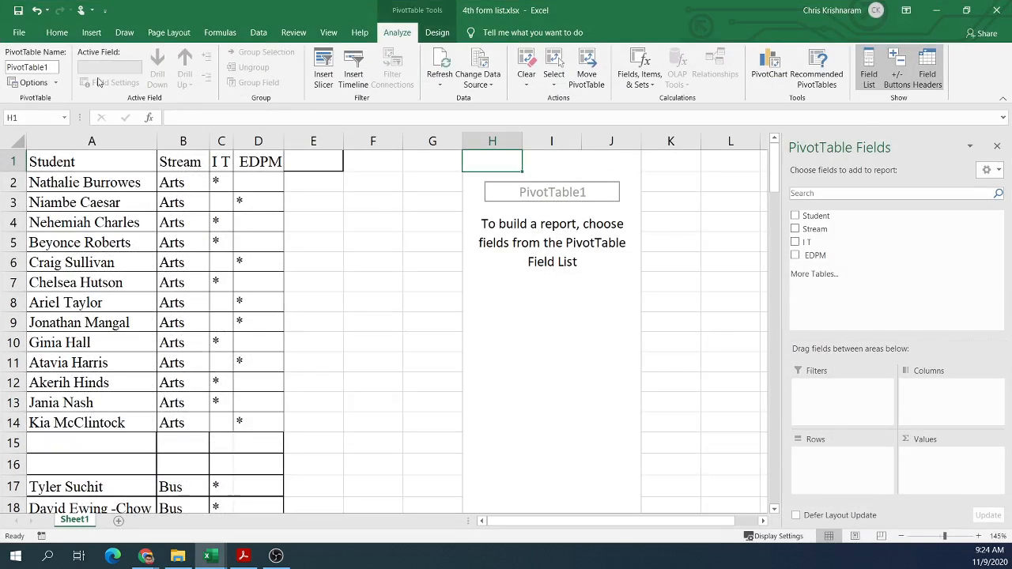
pyautogui.click(182, 283)
pyautogui.moveTo(52, 162); pyautogui.dragTo(261, 413)
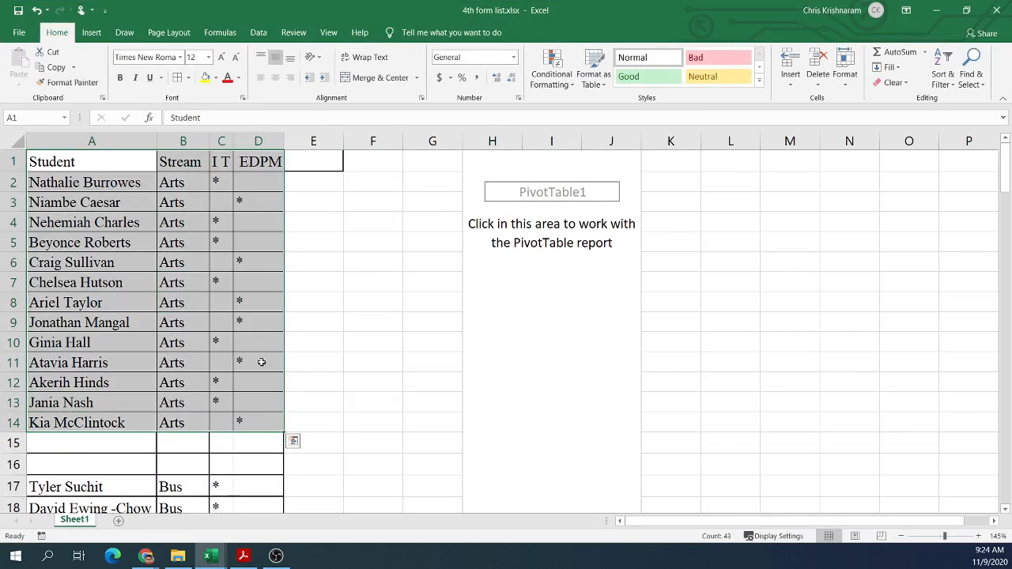
pyautogui.click(91, 32)
pyautogui.click(24, 63)
pyautogui.moveTo(641, 203); pyautogui.dragTo(315, 191)
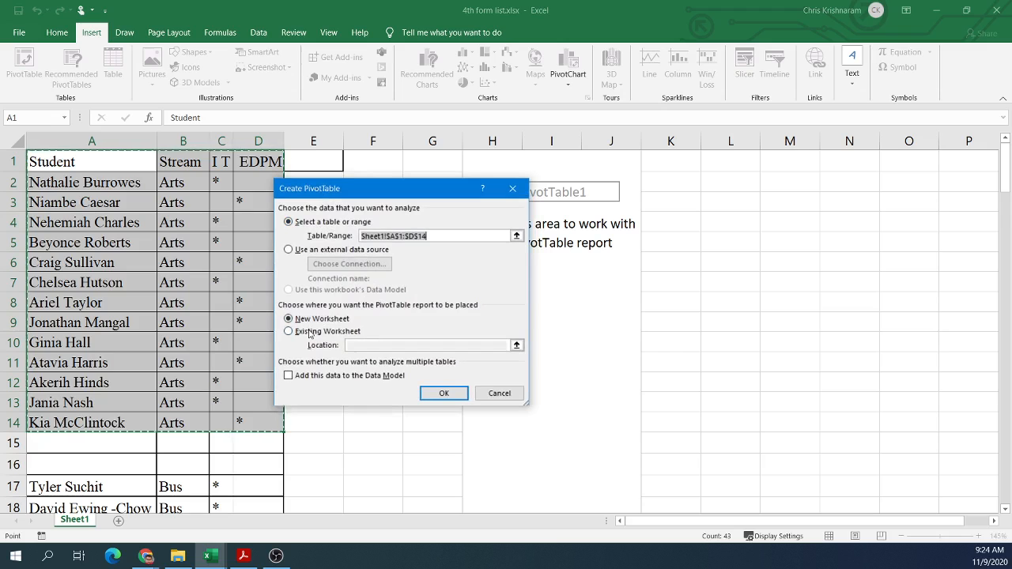
pyautogui.click(513, 394)
# - Switch to the textbook PDF in Adobe Acrobat Reader and point out the one-dimensional and two-dimensional pivot table headings
pyautogui.click(244, 556)
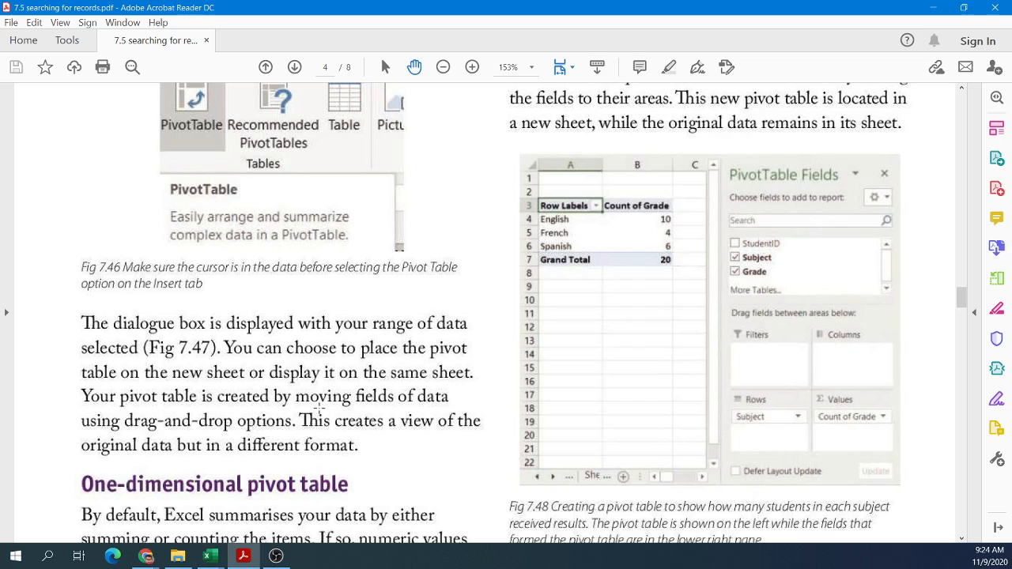
pyautogui.scroll(-2, 320, 408)
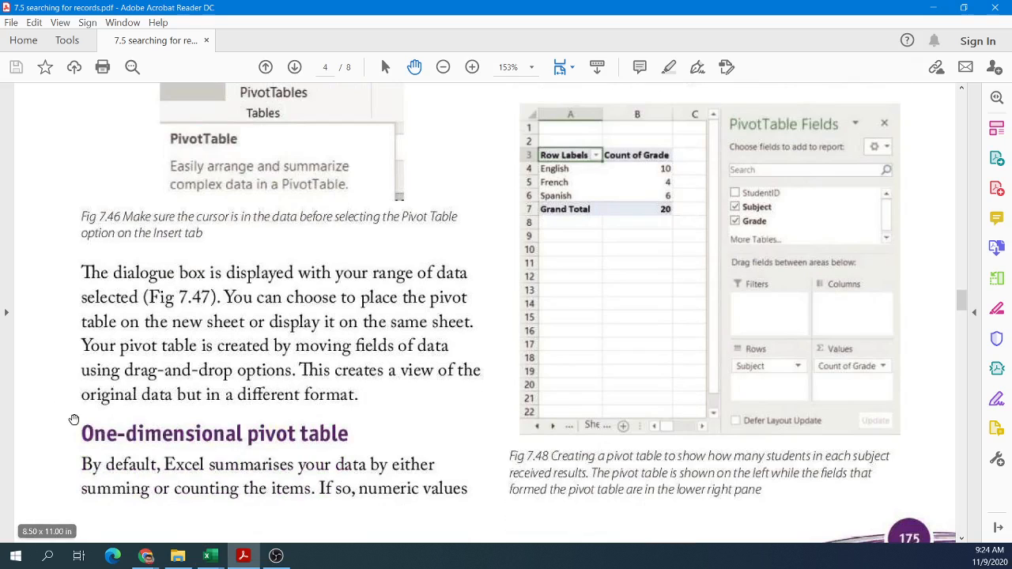
pyautogui.moveTo(73, 414); pyautogui.dragTo(398, 450)
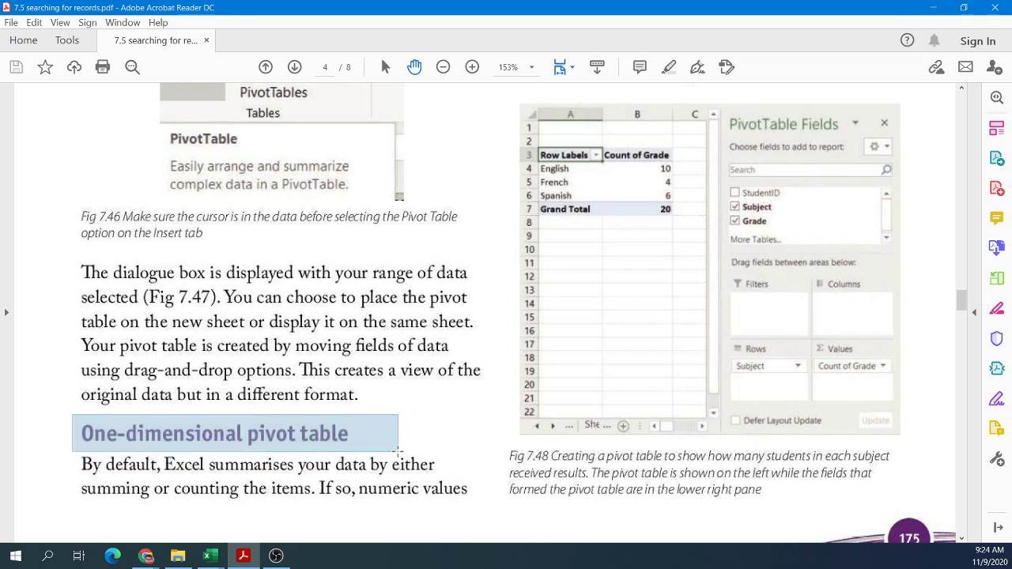
pyautogui.scroll(-3, 404, 438)
pyautogui.scroll(-3, 403, 438)
pyautogui.moveTo(46, 389); pyautogui.dragTo(356, 433)
pyautogui.scroll(5, 356, 434)
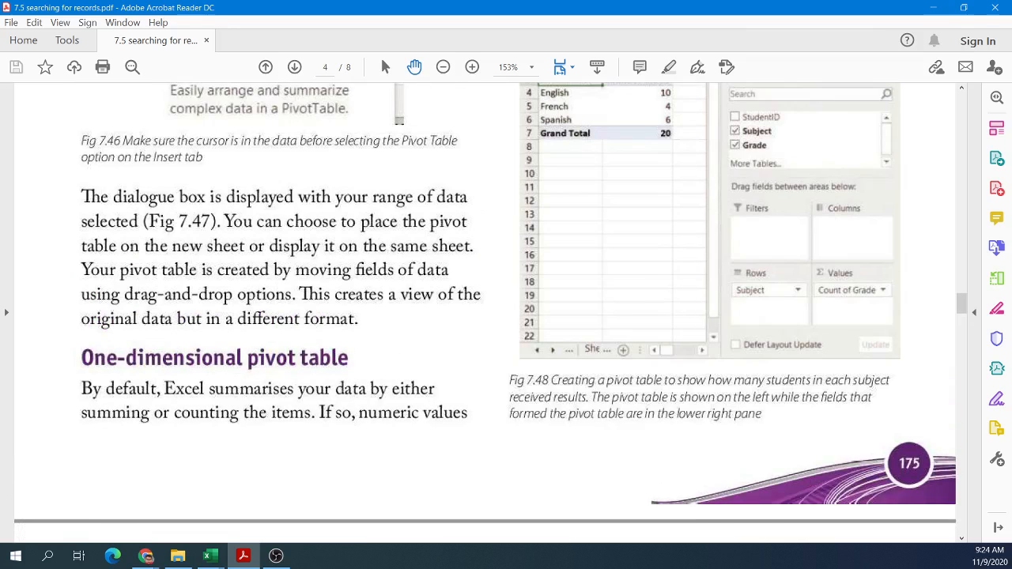
# - Read the textbook's page 175 instructions on one-dimensional pivot tables, including the Rows and Values areas in Fig 7.48
pyautogui.scroll(6, 407, 358)
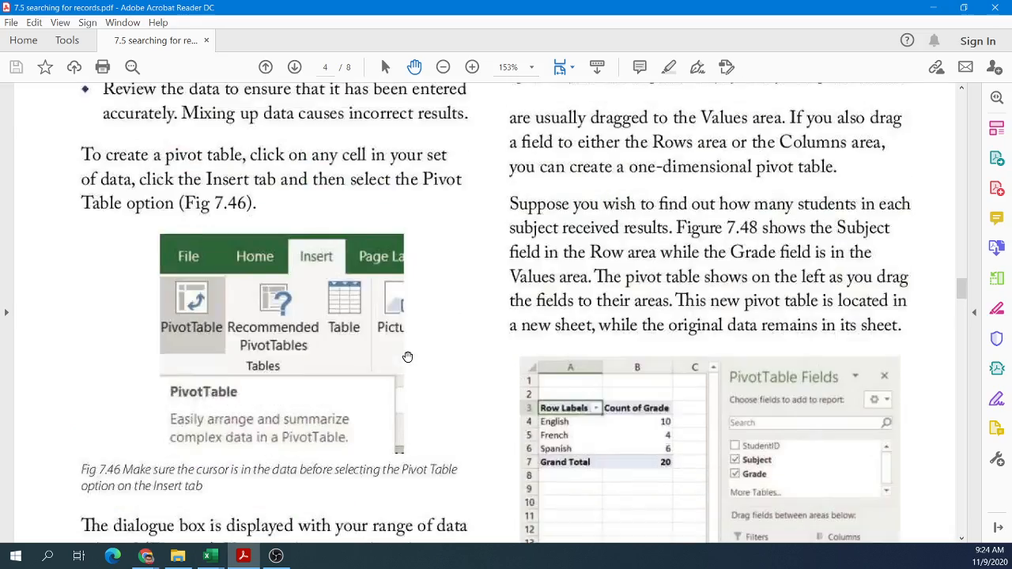
pyautogui.scroll(9, 408, 358)
pyautogui.scroll(-10, 407, 359)
pyautogui.scroll(-5, 405, 360)
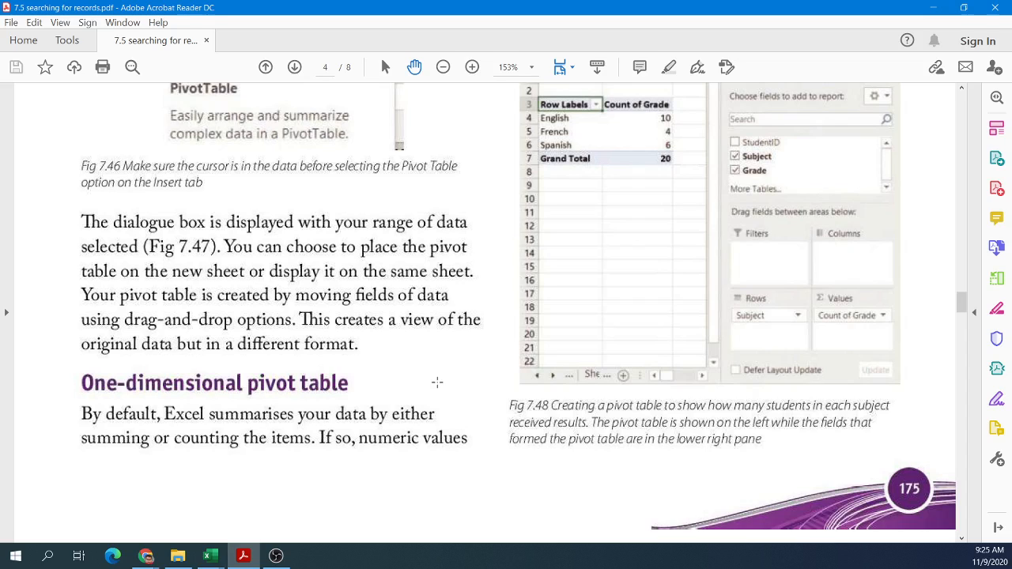
pyautogui.scroll(10, 438, 382)
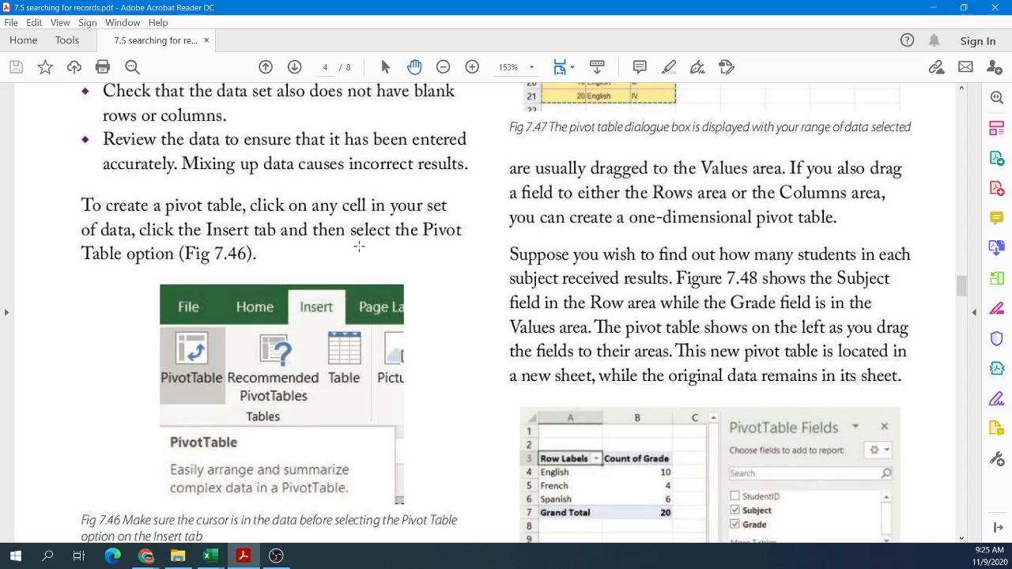
pyautogui.scroll(-10, 359, 247)
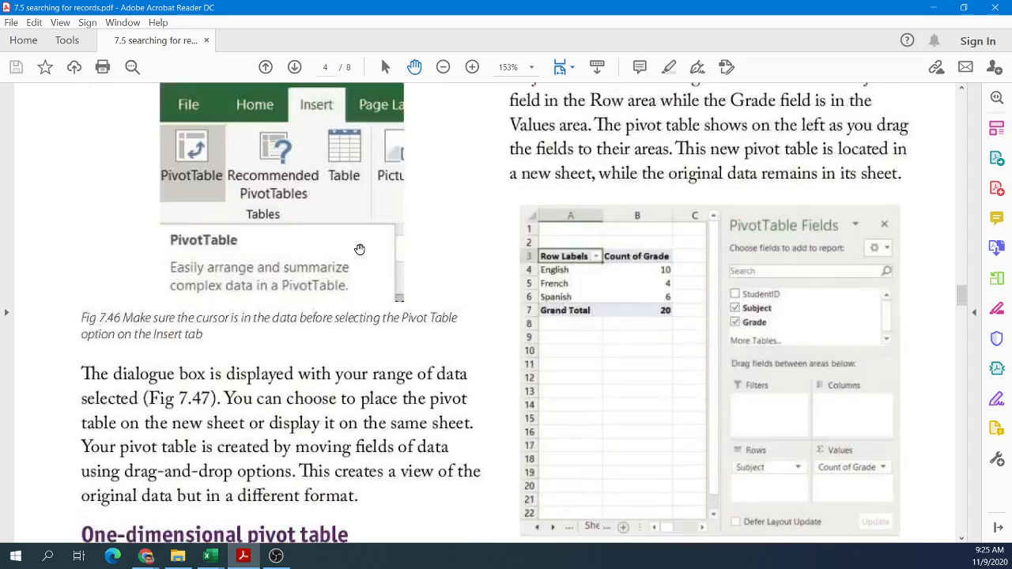
pyautogui.scroll(3, 356, 249)
pyautogui.scroll(3, 356, 249)
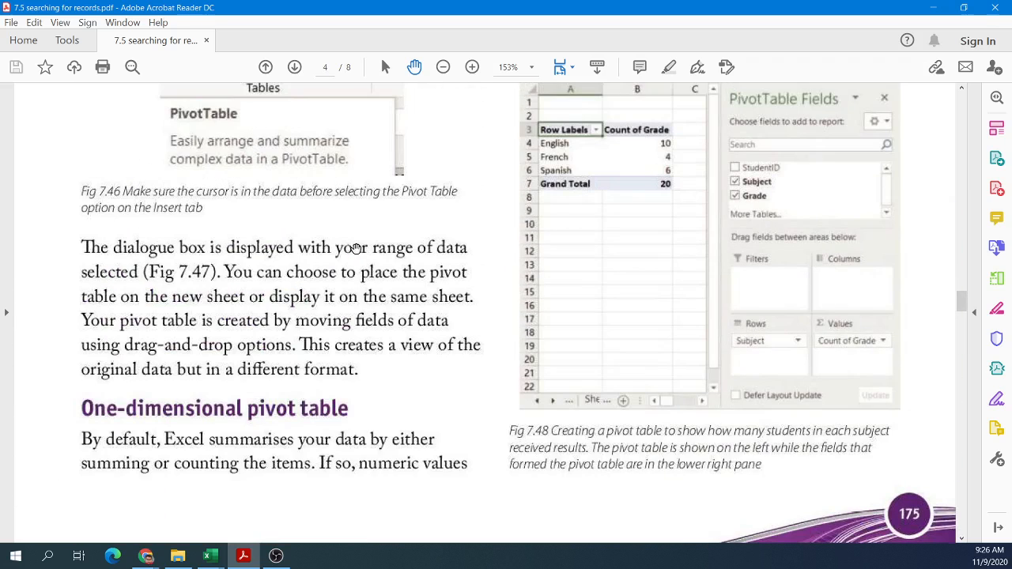
# - Read the textbook's page 175 instructions on placing a pivot table and building it by moving fields of data
pyautogui.scroll(1, 271, 423)
pyautogui.click(365, 385)
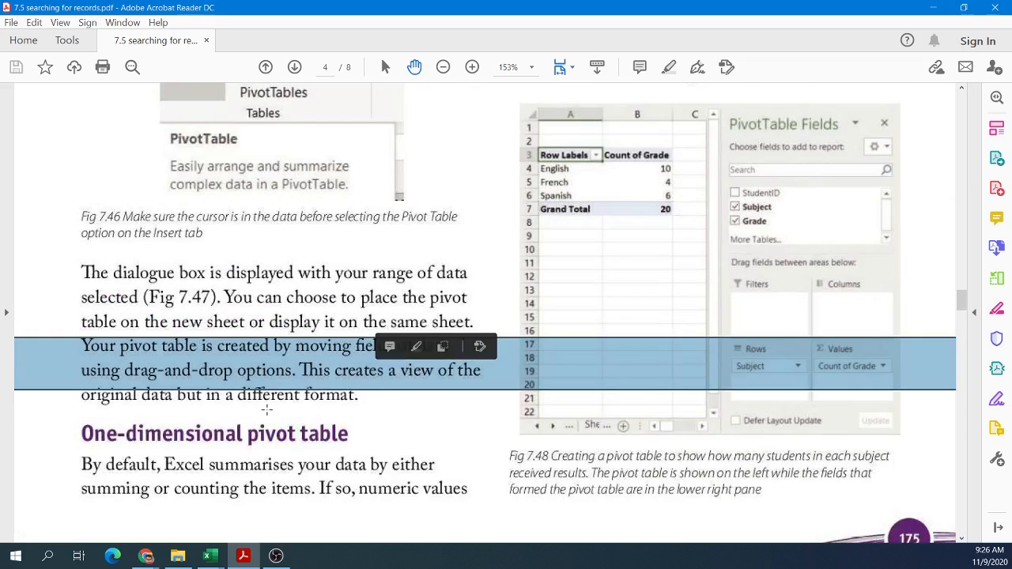
pyautogui.scroll(1, 266, 410)
pyautogui.click(259, 439)
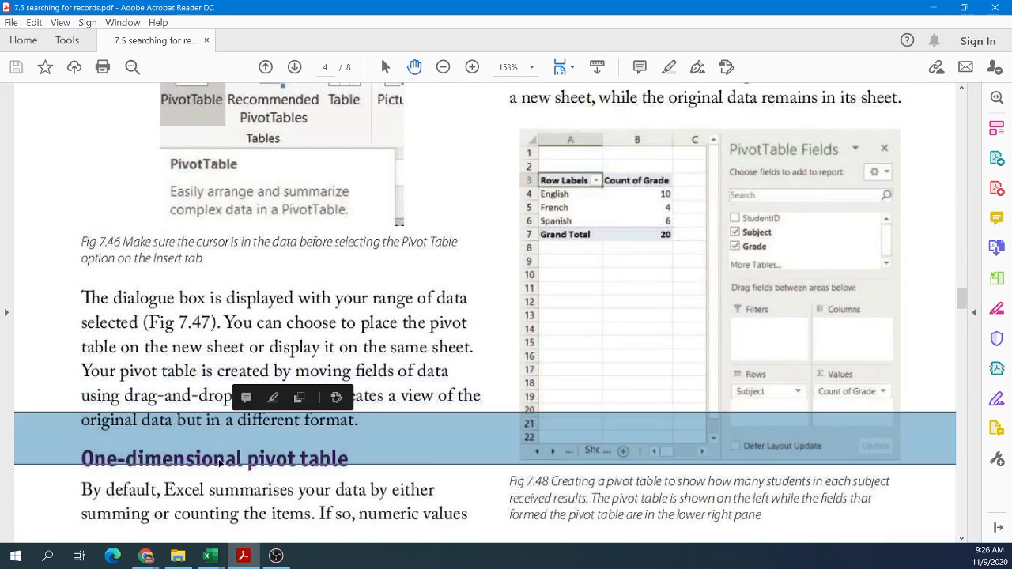
pyautogui.scroll(1, 220, 462)
pyautogui.click(370, 468)
pyautogui.scroll(3, 370, 465)
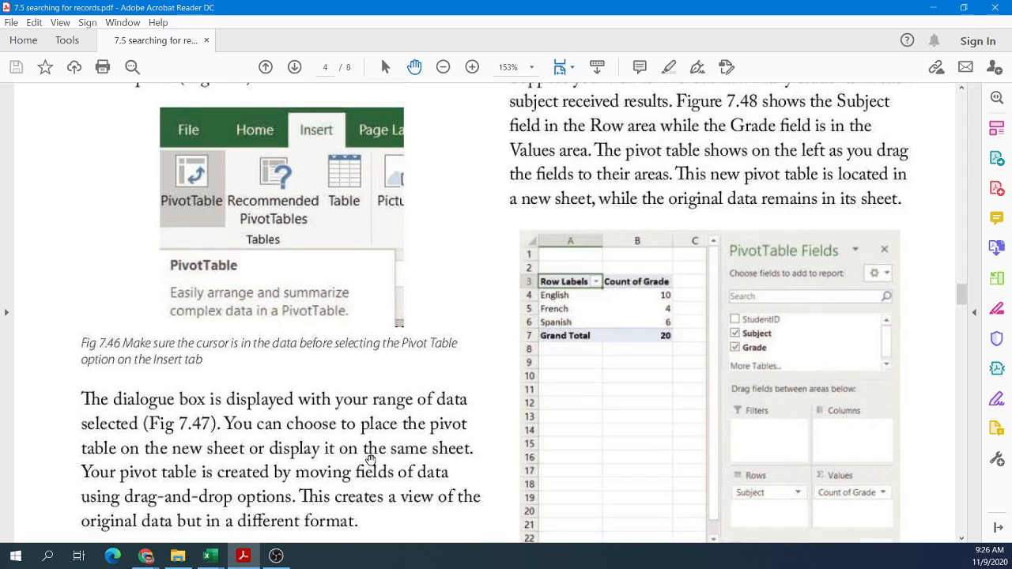
pyautogui.scroll(2, 448, 285)
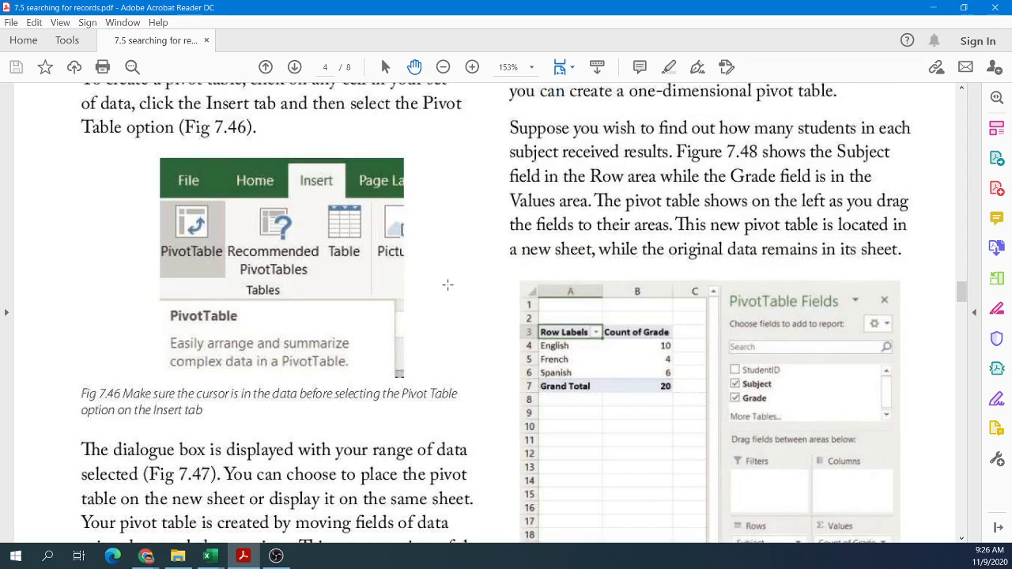
pyautogui.scroll(1, 433, 320)
# - Enlarge the page to 200%, highlight the one-dimensional pivot table text on summing or counting items, and examine Fig 7.48
pyautogui.scroll(-4, 406, 330)
pyautogui.moveTo(334, 542); pyautogui.dragTo(246, 541)
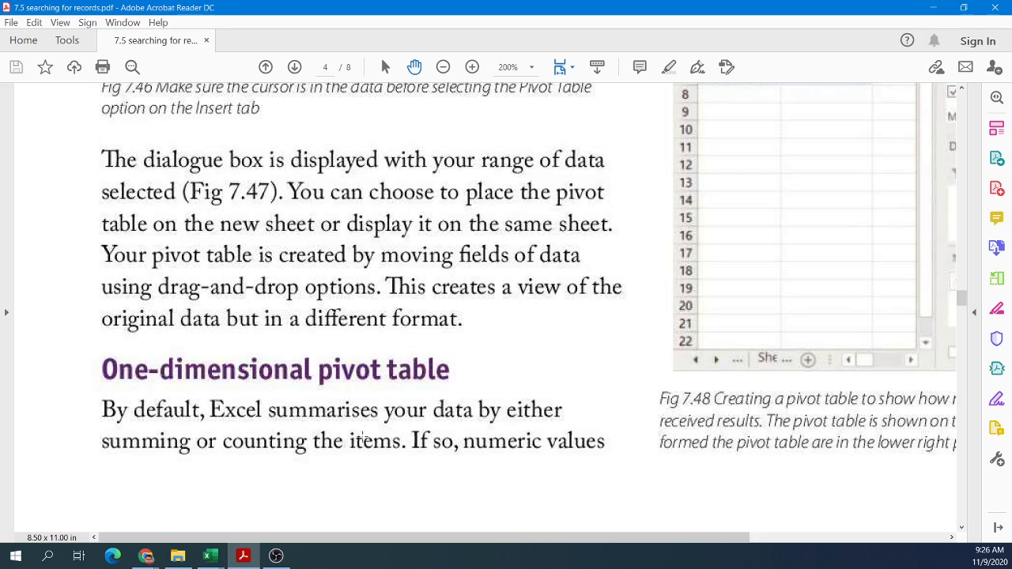
pyautogui.moveTo(94, 428)
pyautogui.mouseDown()
pyautogui.moveTo(226, 457)
pyautogui.moveTo(408, 457)
pyautogui.mouseUp()
pyautogui.moveTo(591, 541); pyautogui.dragTo(823, 553)
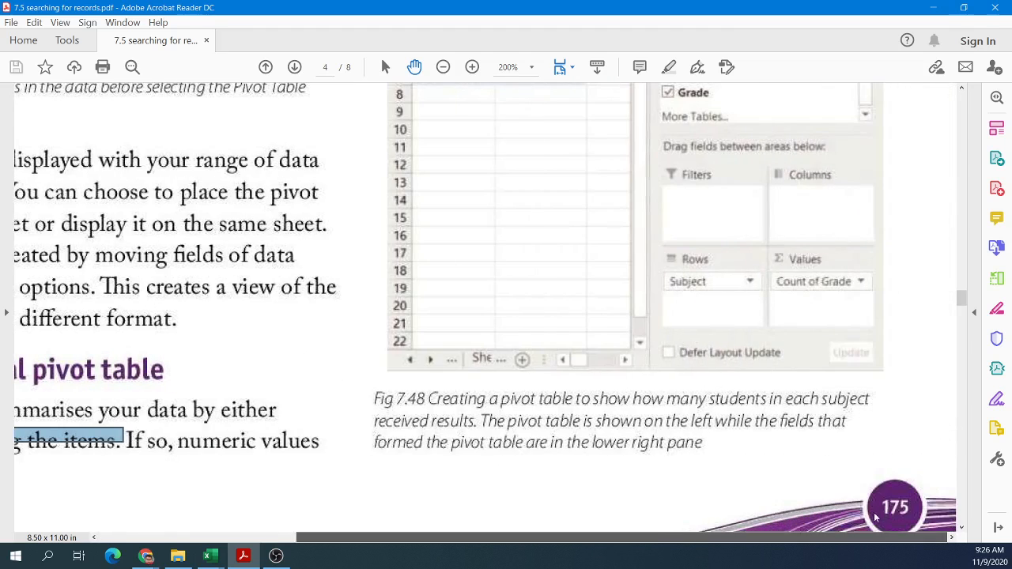
pyautogui.scroll(3, 739, 307)
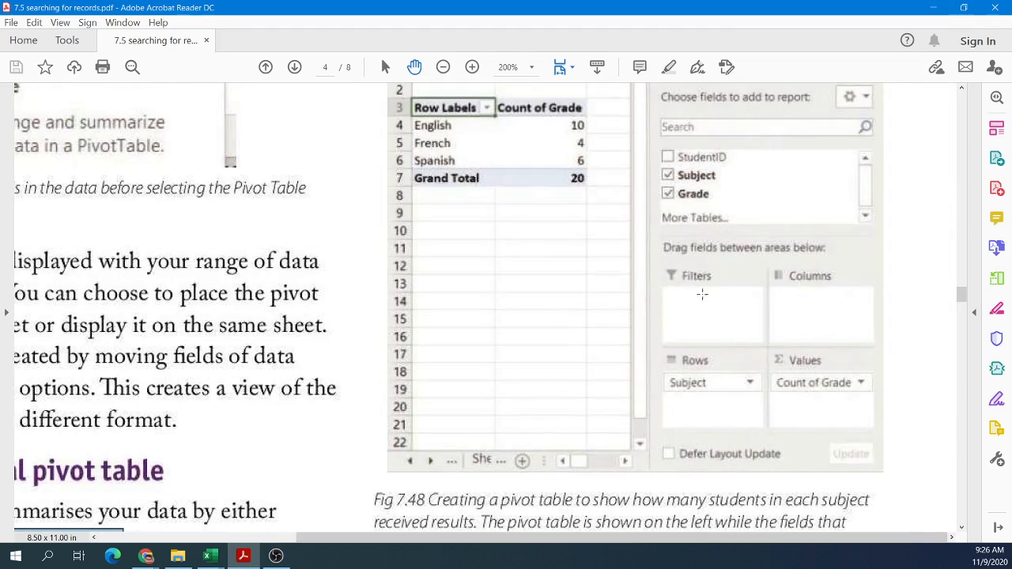
pyautogui.scroll(2, 664, 284)
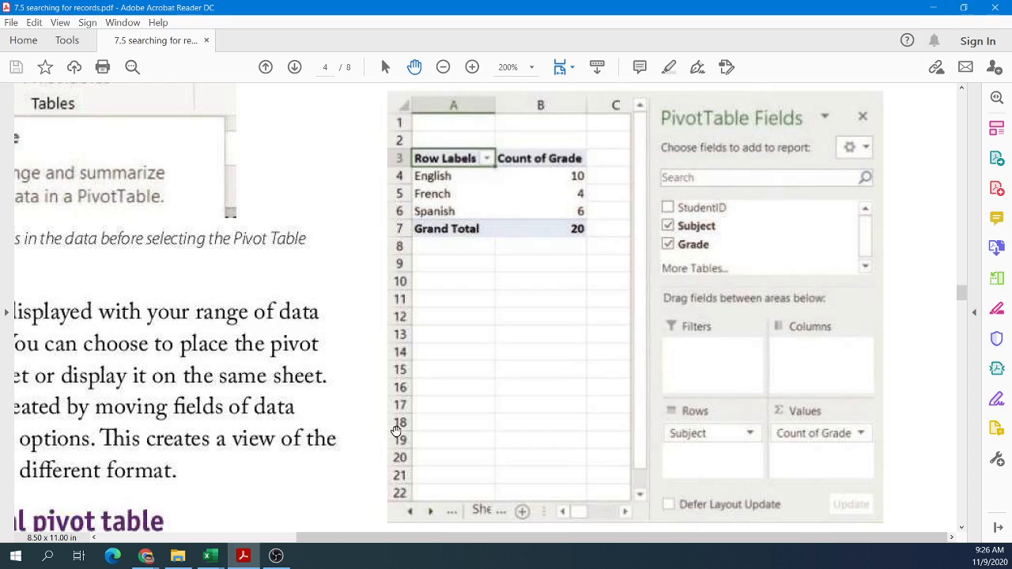
# - Switch to Excel, open the empty pivot table's field list, and compare its fields with the student list's column headings
pyautogui.click(209, 557)
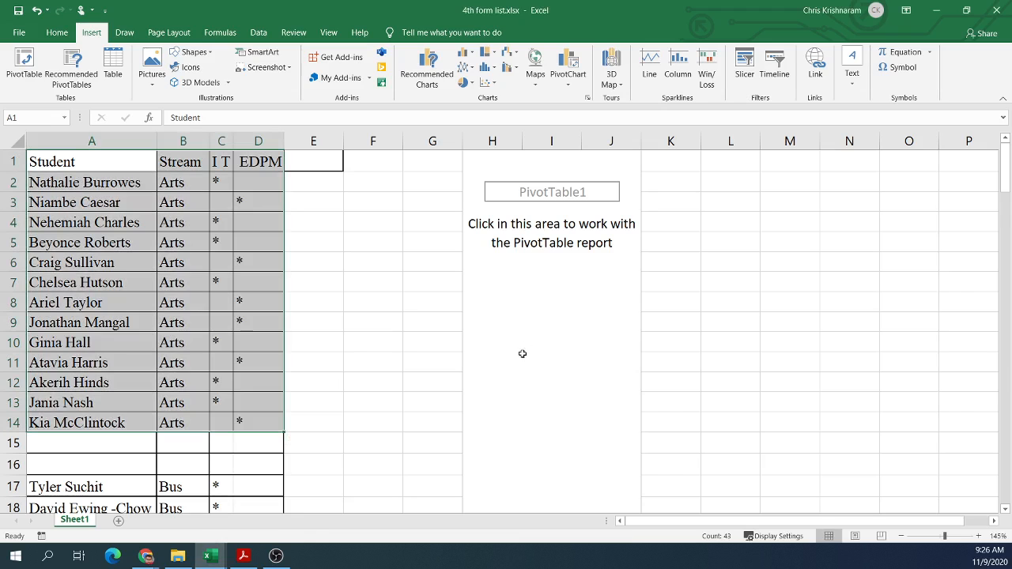
pyautogui.click(599, 298)
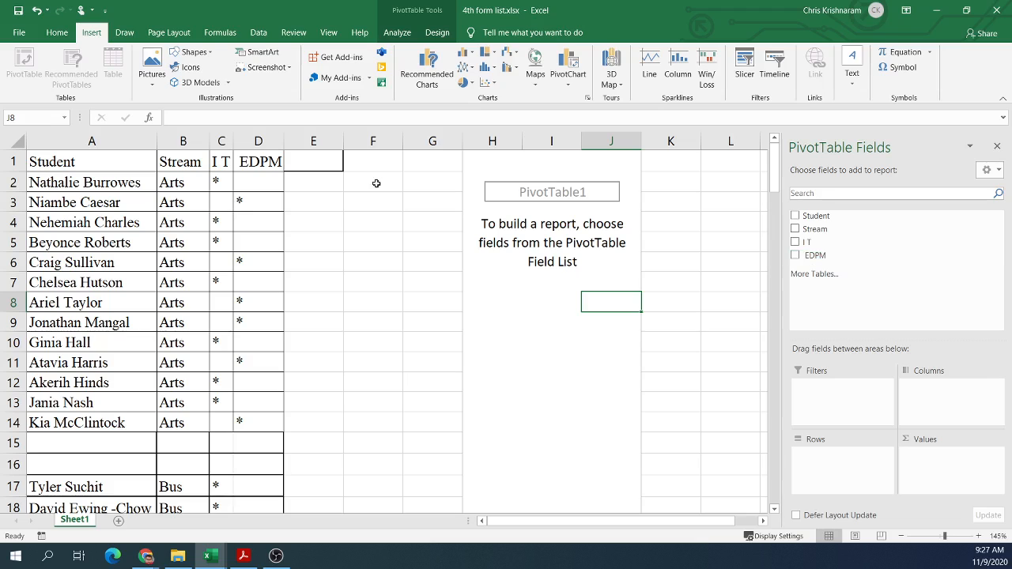
pyautogui.moveTo(89, 165); pyautogui.dragTo(254, 153)
pyautogui.click(551, 279)
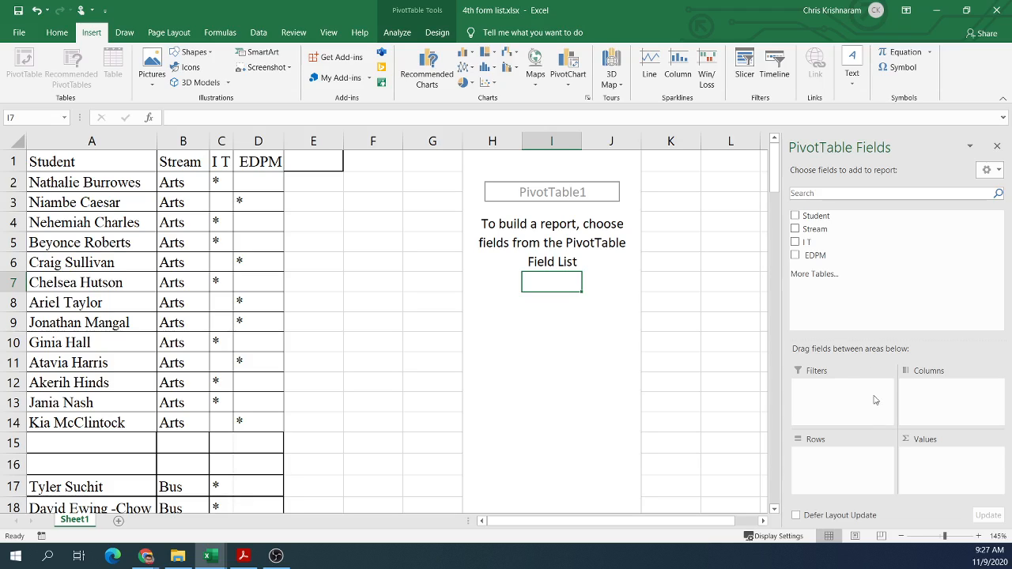
# - Switch to the textbook PDF in Adobe Acrobat Reader and highlight "dragged to the Values area" below Fig 7.47
pyautogui.click(242, 556)
pyautogui.scroll(10, 359, 464)
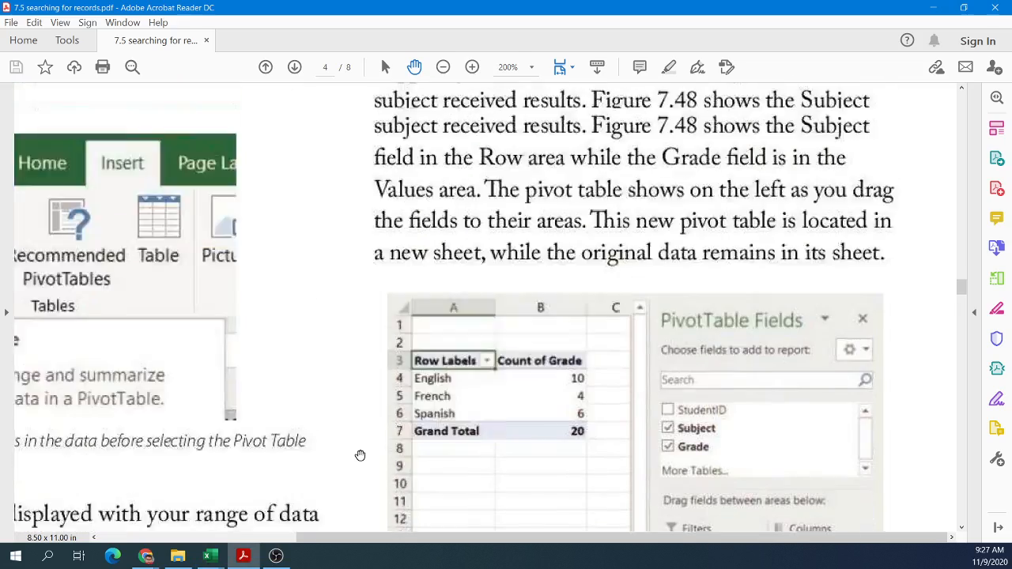
pyautogui.scroll(-3, 395, 388)
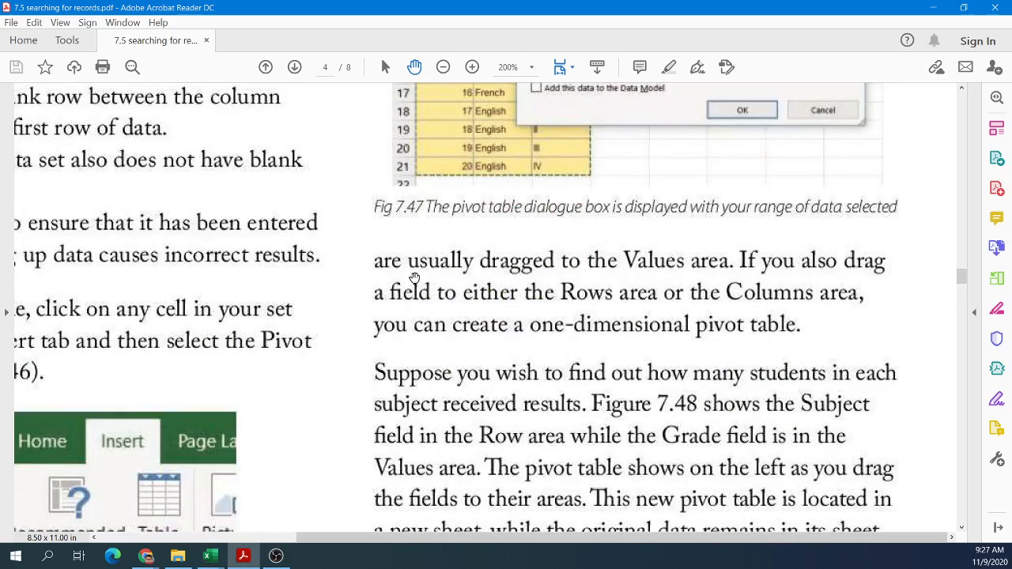
pyautogui.moveTo(487, 251); pyautogui.dragTo(726, 275)
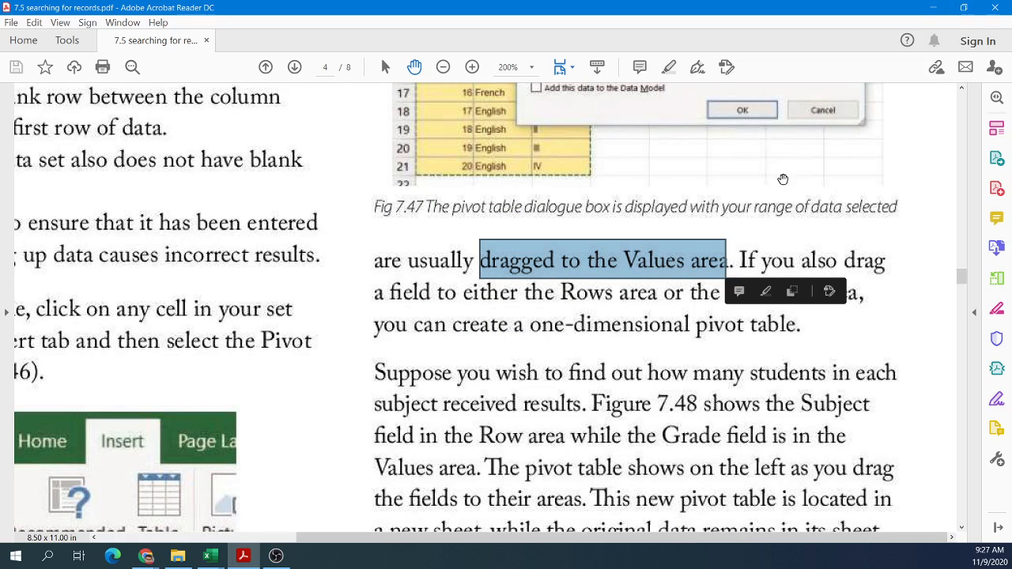
# - Switch to Excel, add the Student field to the pivot table's Columns area, and move it to the Rows area
pyautogui.click(937, 10)
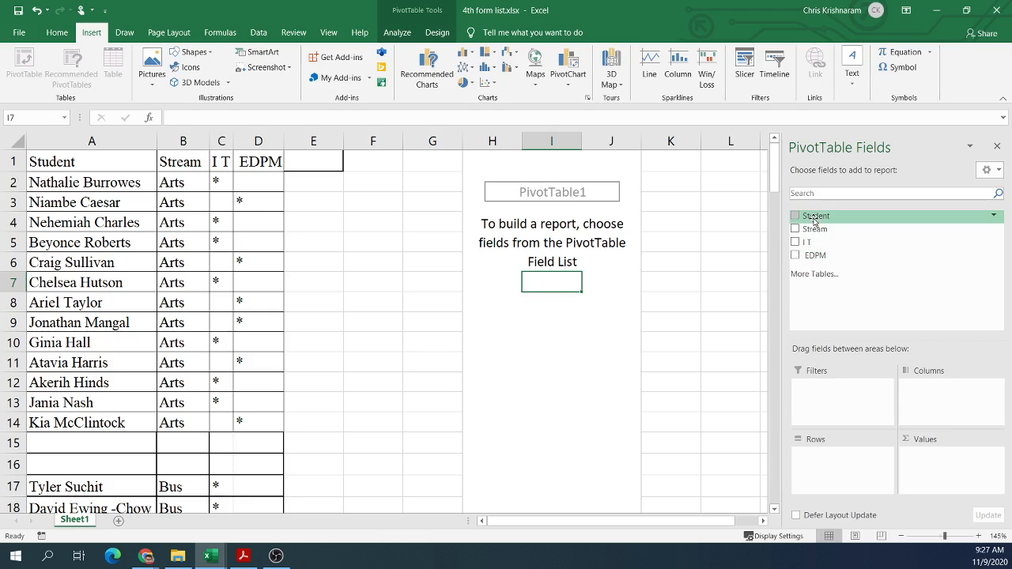
pyautogui.moveTo(818, 220); pyautogui.dragTo(935, 399)
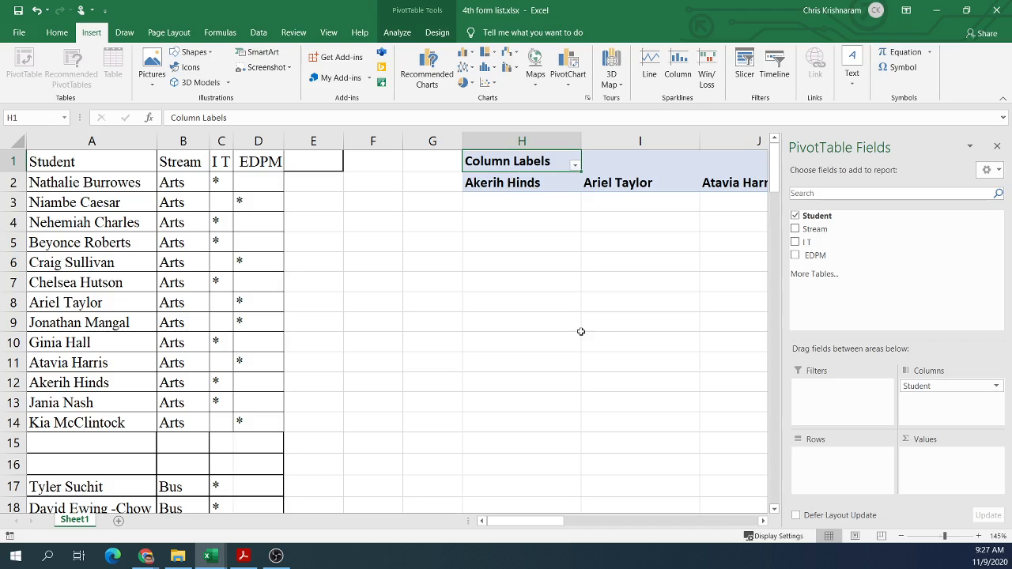
pyautogui.moveTo(544, 532); pyautogui.dragTo(657, 530)
pyautogui.moveTo(626, 530); pyautogui.dragTo(595, 530)
pyautogui.moveTo(936, 393); pyautogui.dragTo(830, 462)
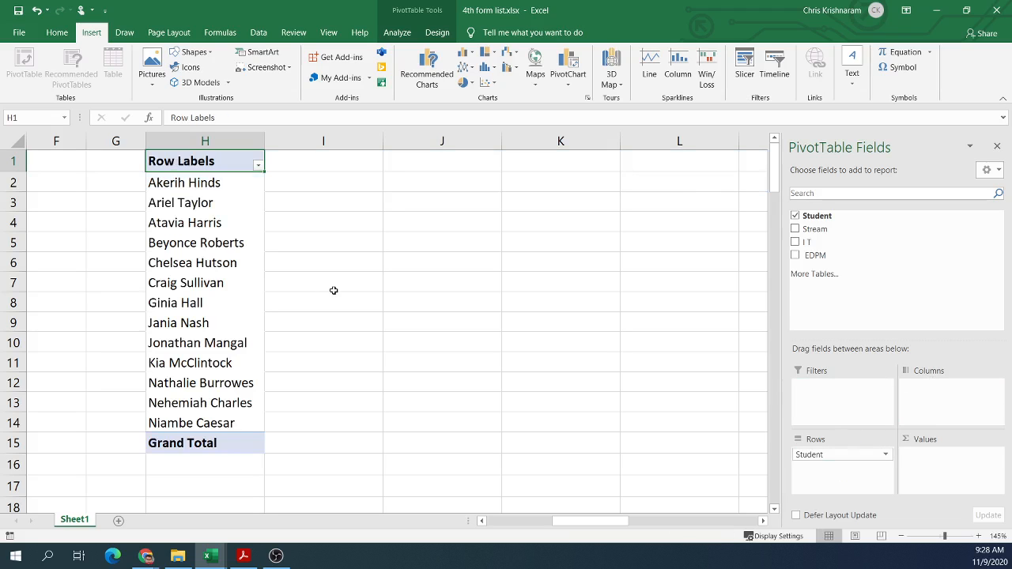
pyautogui.moveTo(204, 187)
pyautogui.mouseDown()
pyautogui.moveTo(198, 425)
pyautogui.moveTo(213, 316)
pyautogui.moveTo(212, 183)
pyautogui.mouseUp()
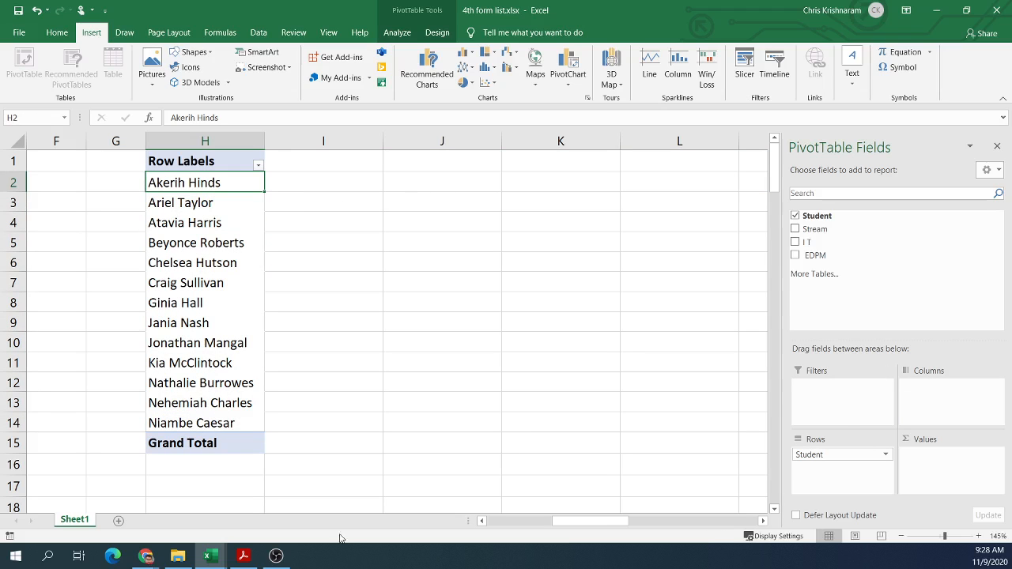
# - Switch to the textbook PDF in Adobe Acrobat Reader and reread page 175 on using the Rows, Columns and Values areas
pyautogui.click(244, 556)
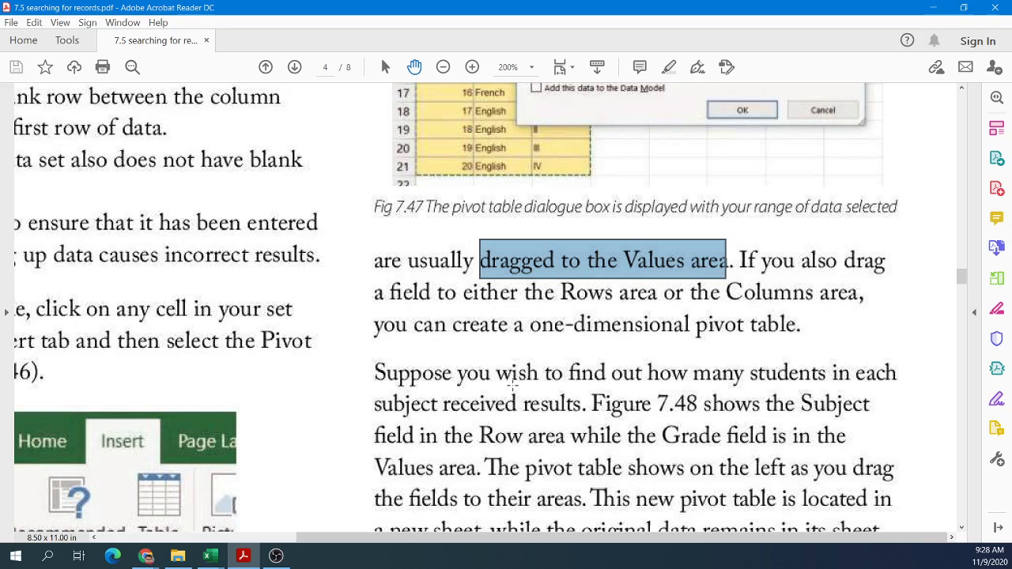
pyautogui.scroll(-2, 513, 385)
pyautogui.scroll(-5, 518, 387)
pyautogui.scroll(-3, 522, 391)
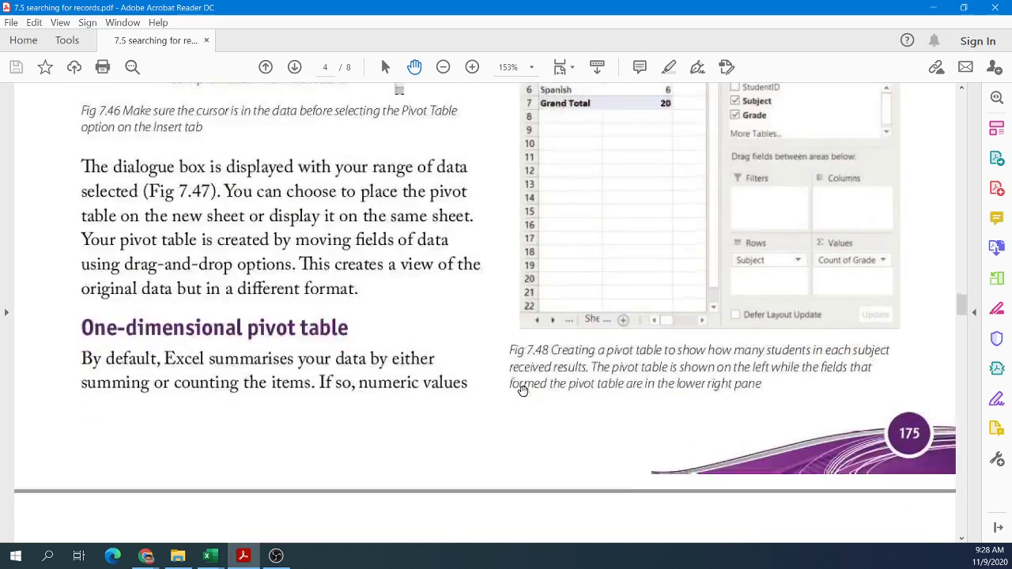
pyautogui.scroll(1, 407, 432)
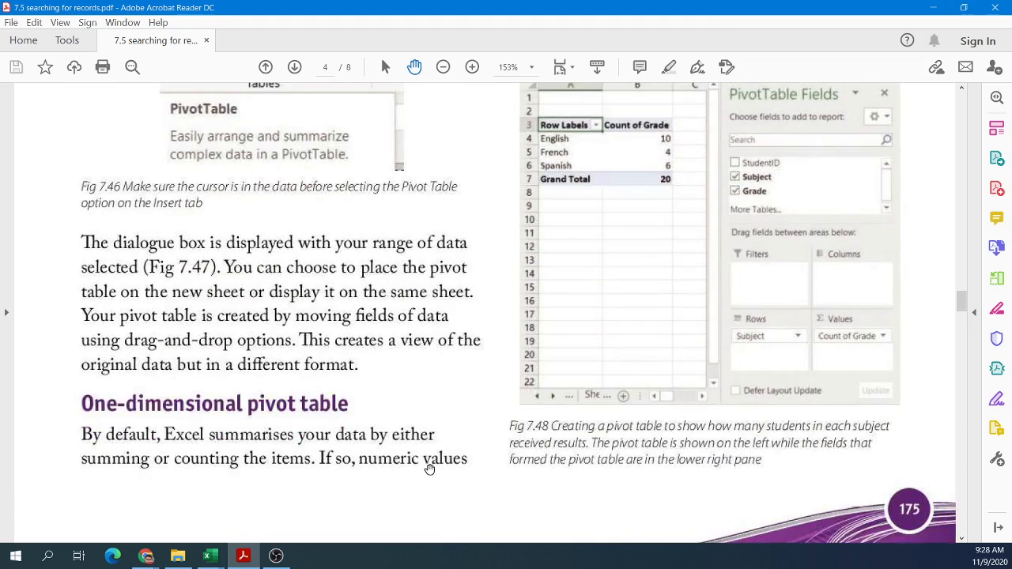
pyautogui.scroll(5, 565, 315)
pyautogui.scroll(2, 565, 315)
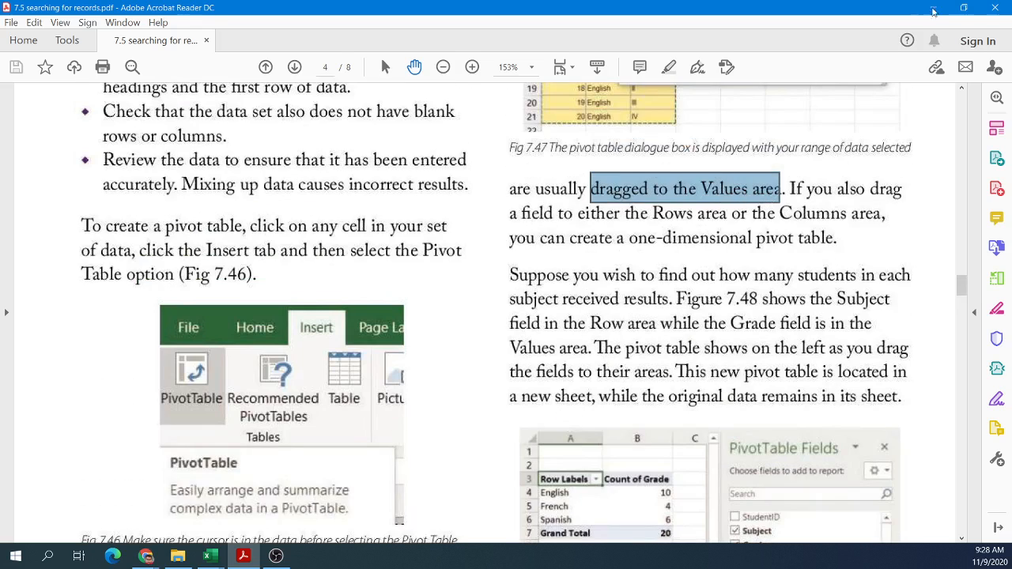
# - Switch to Excel and point out the student names in column A and the Stream entries in B2:B14
pyautogui.click(932, 13)
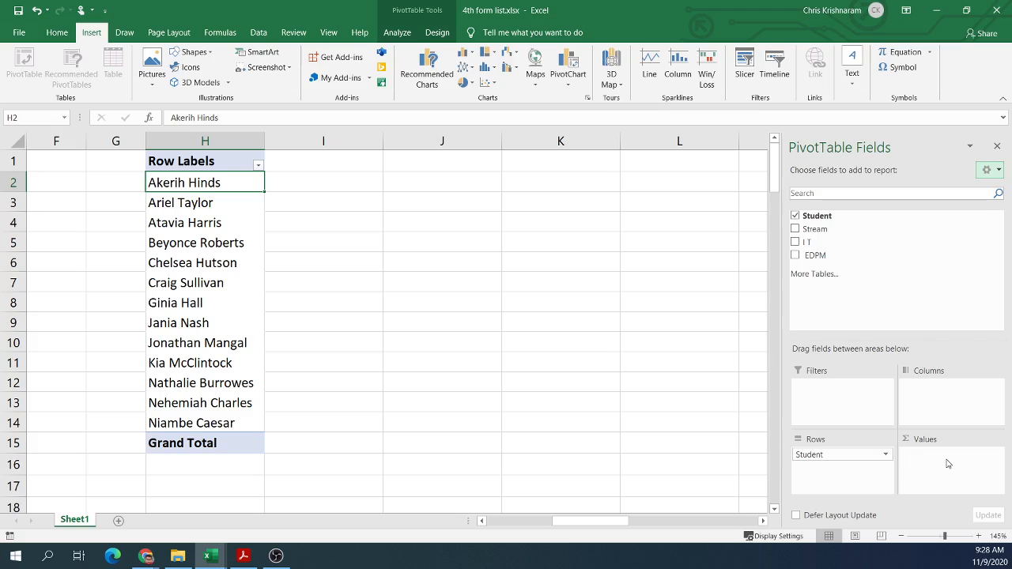
pyautogui.click(540, 521)
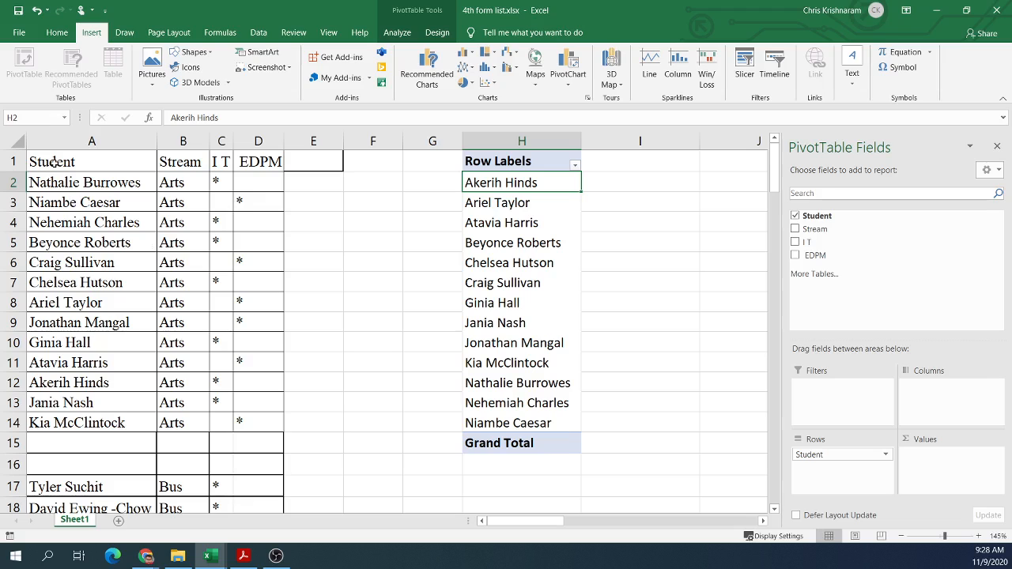
pyautogui.moveTo(61, 182); pyautogui.dragTo(85, 405)
pyautogui.click(95, 183)
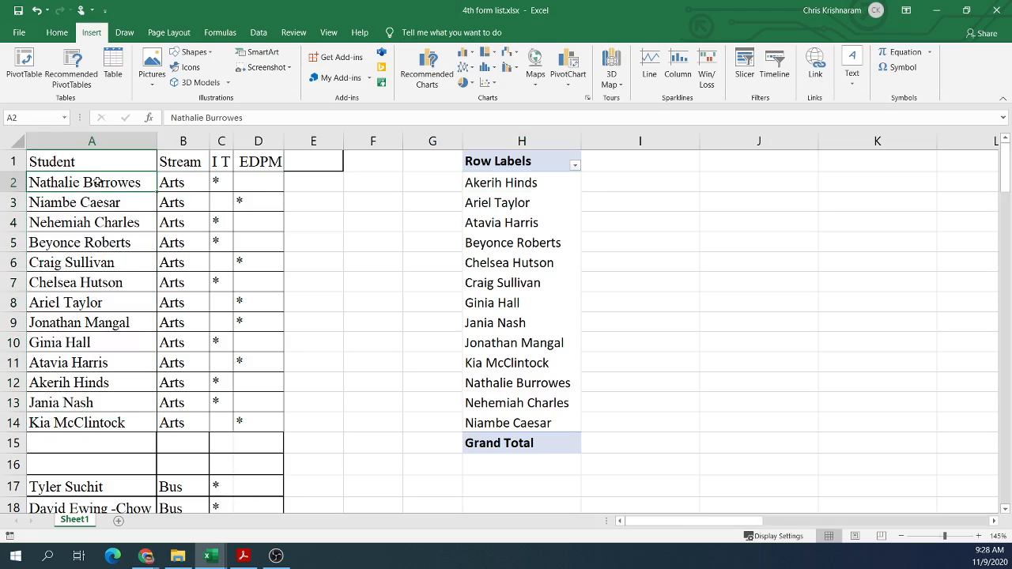
pyautogui.moveTo(95, 182); pyautogui.dragTo(91, 447)
pyautogui.moveTo(174, 183); pyautogui.dragTo(200, 419)
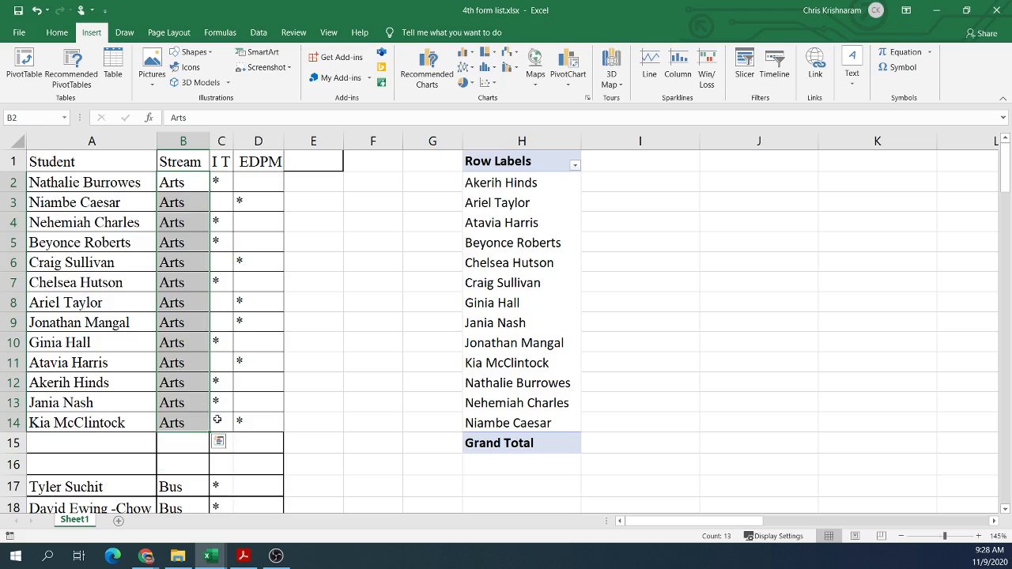
# - Add the Stream field to the pivot table's Values area and compare its counts with the Stream entries in B2:B14
pyautogui.click(519, 304)
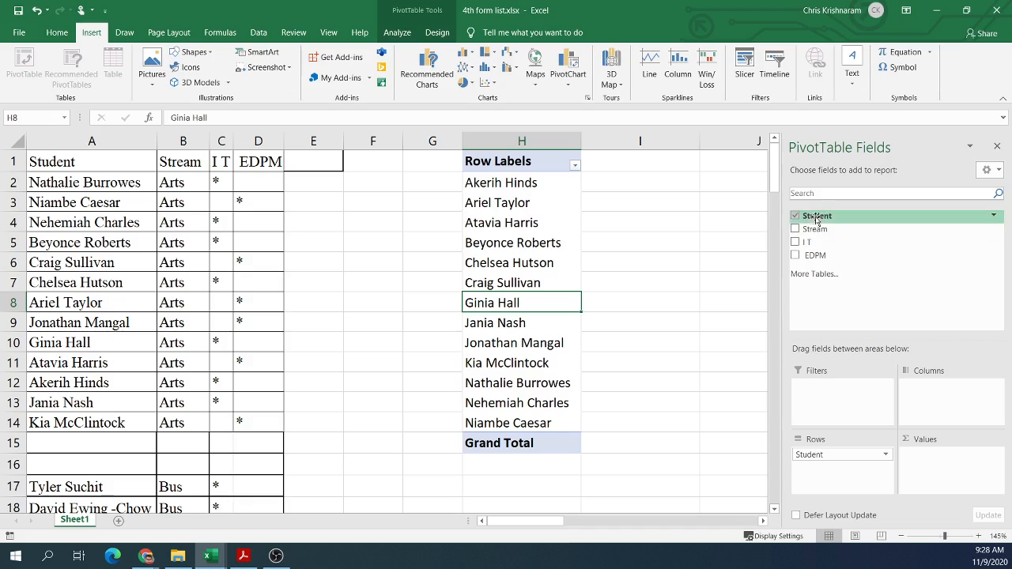
pyautogui.moveTo(821, 231); pyautogui.dragTo(943, 468)
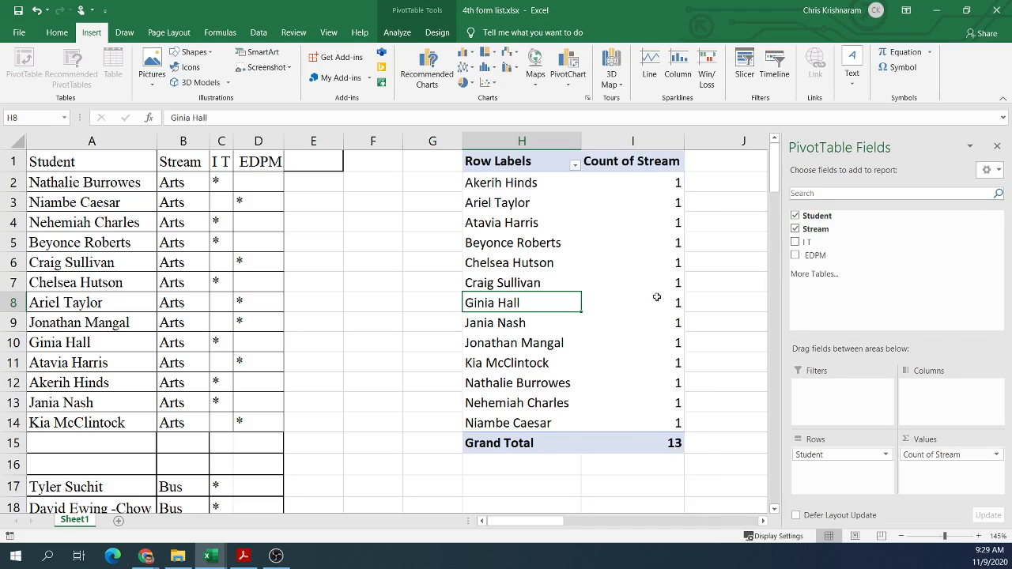
pyautogui.moveTo(177, 182); pyautogui.dragTo(173, 421)
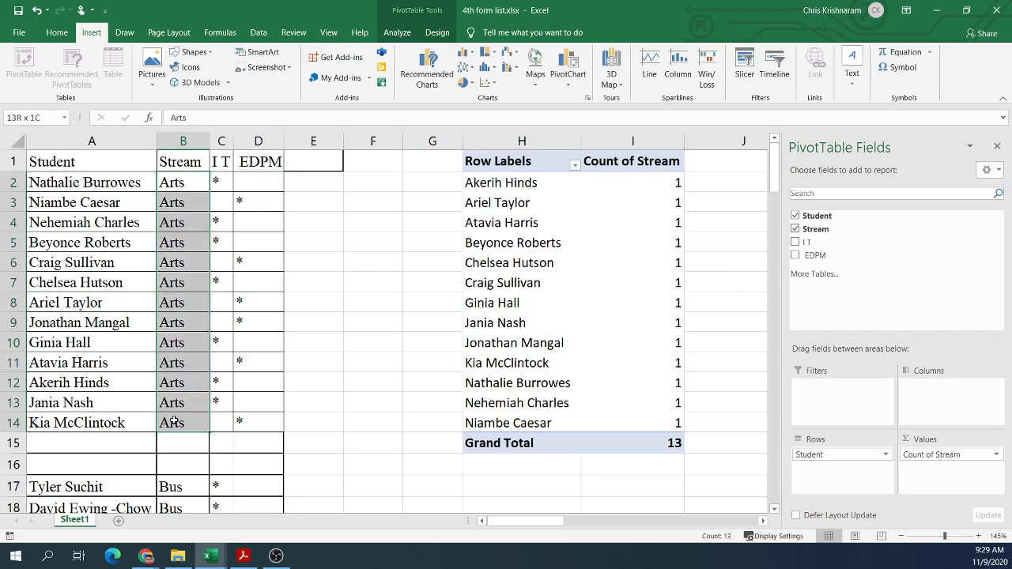
pyautogui.click(653, 177)
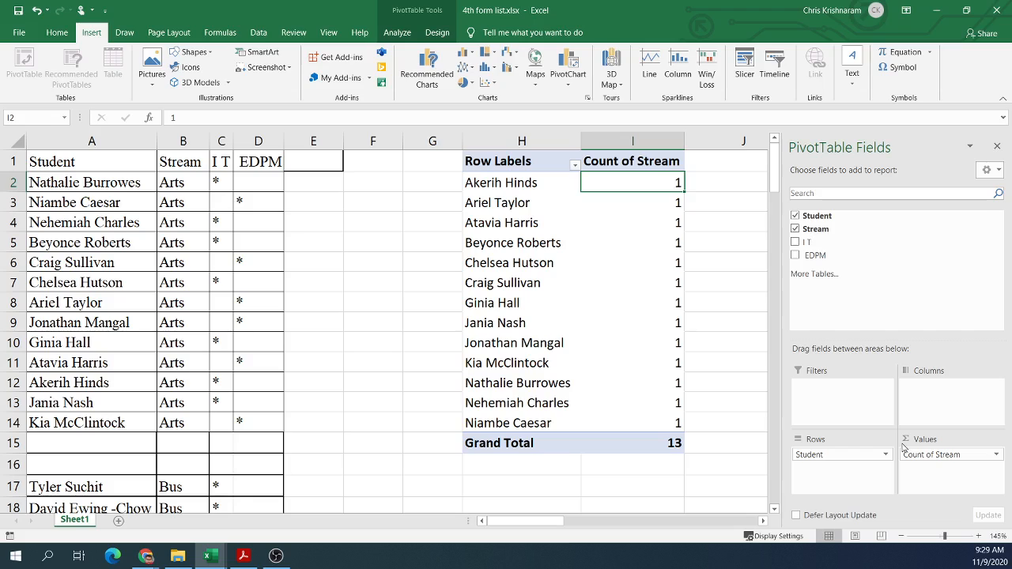
# - Move the Stream field from the pivot table's Values area to the Rows area, below Student
pyautogui.click(996, 456)
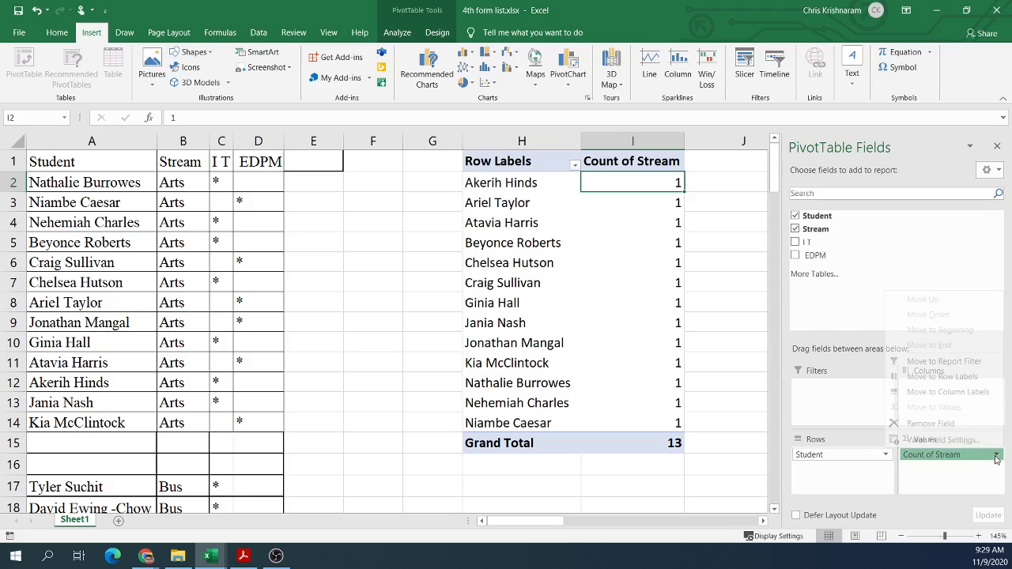
pyautogui.click(949, 483)
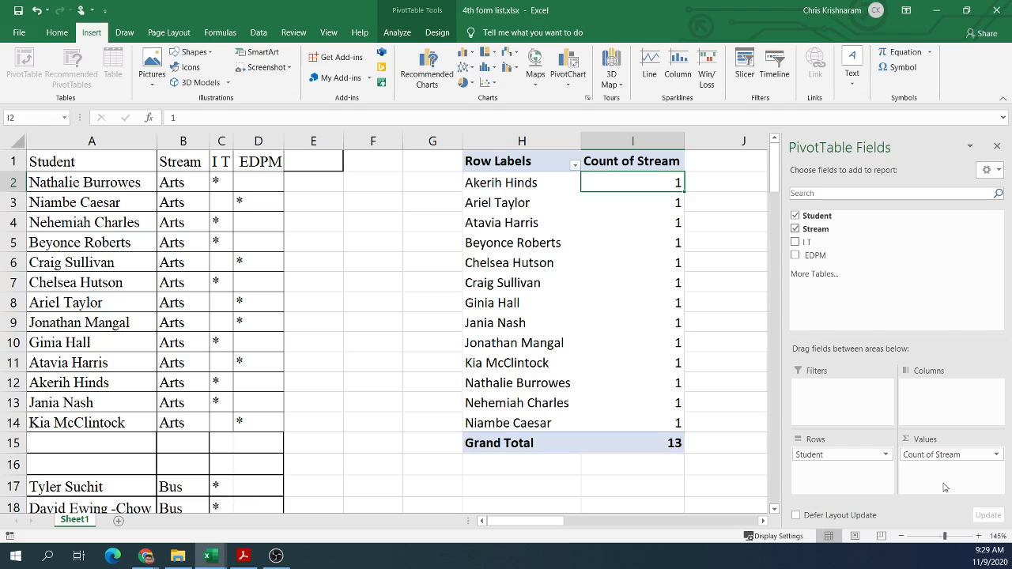
pyautogui.moveTo(171, 179); pyautogui.dragTo(182, 425)
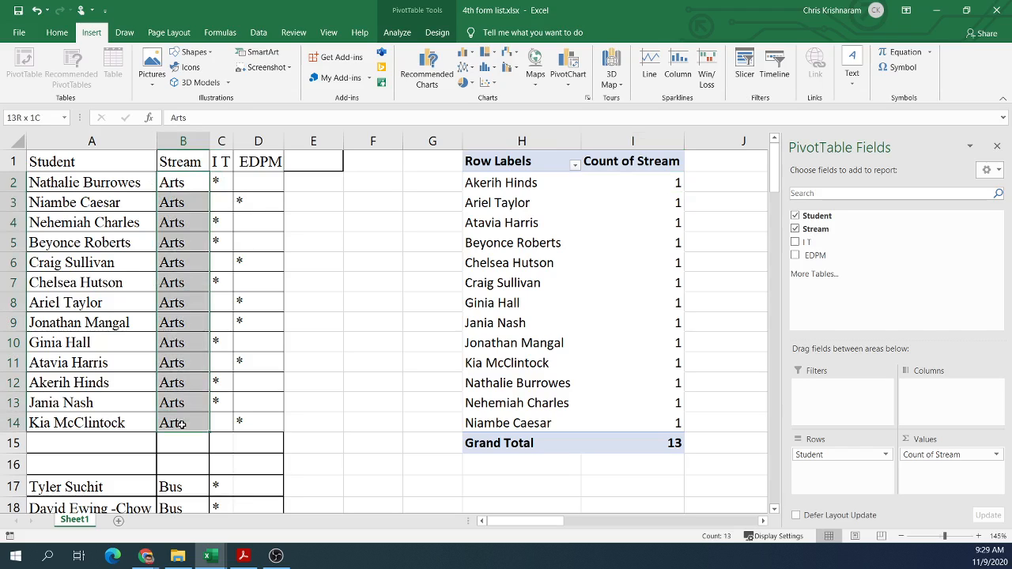
pyautogui.click(644, 185)
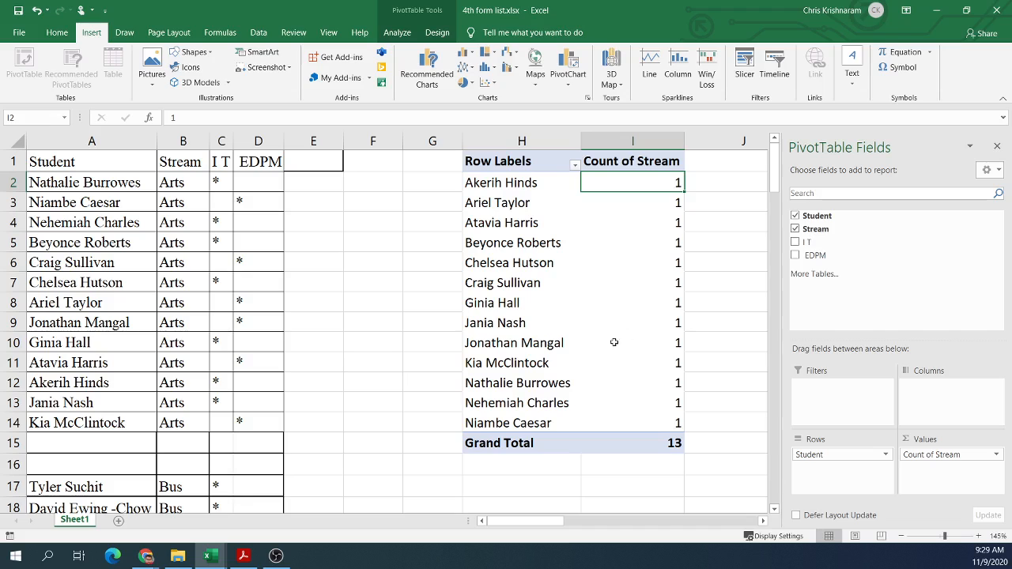
pyautogui.moveTo(937, 457); pyautogui.dragTo(851, 487)
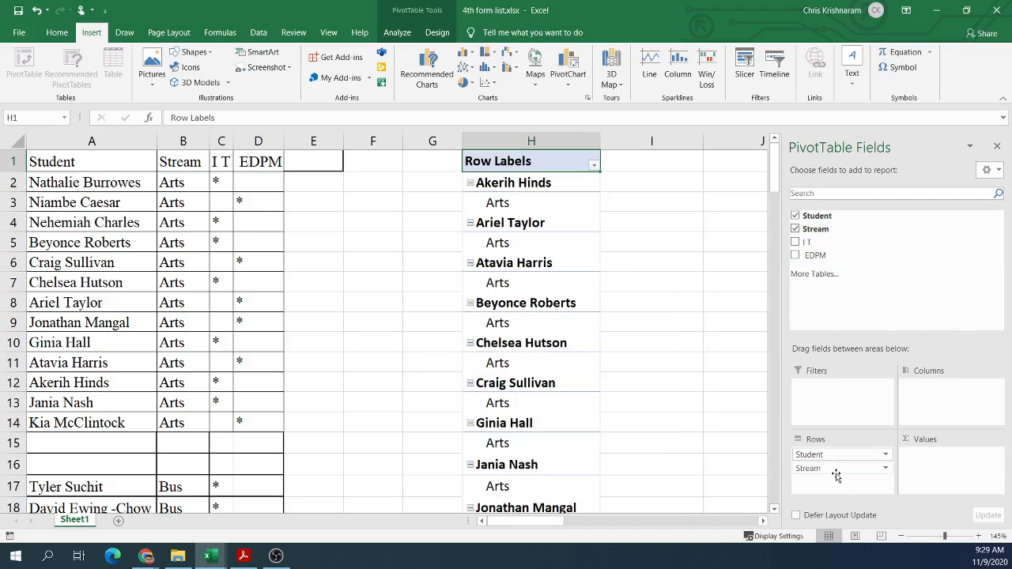
# - Point out the pivot table's student rows and the Arts entries nested beneath them
pyautogui.click(496, 203)
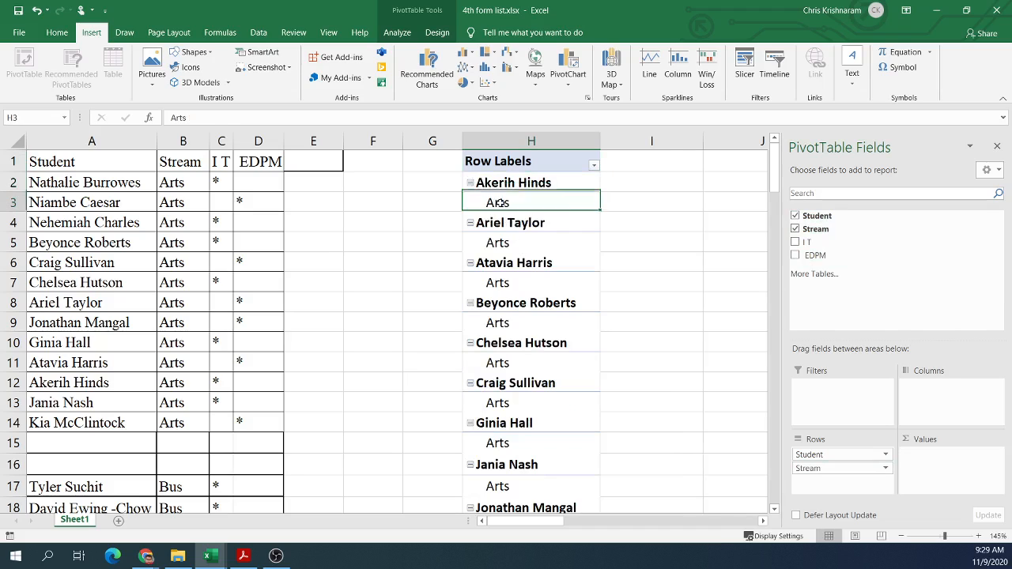
pyautogui.click(505, 184)
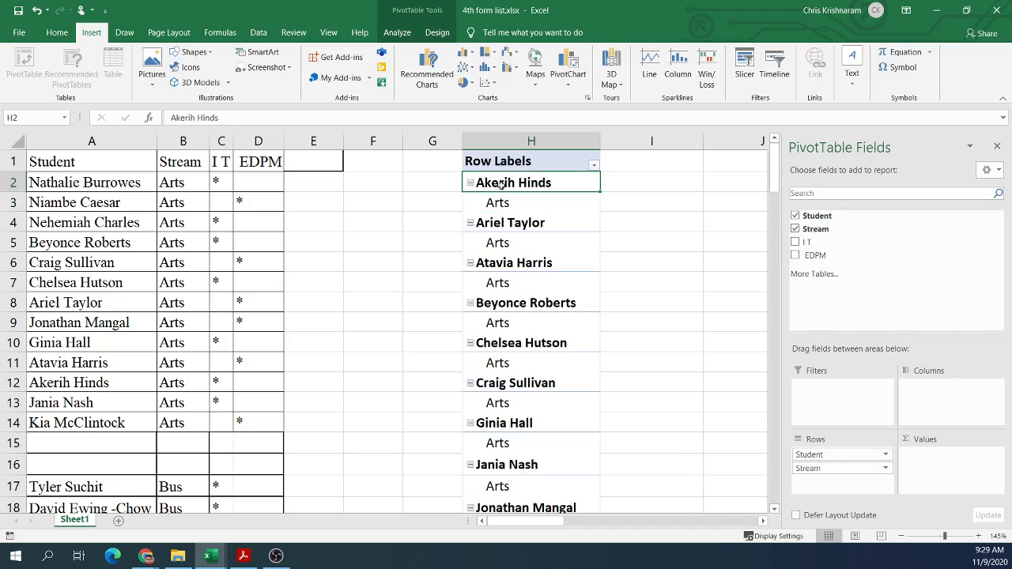
pyautogui.click(503, 199)
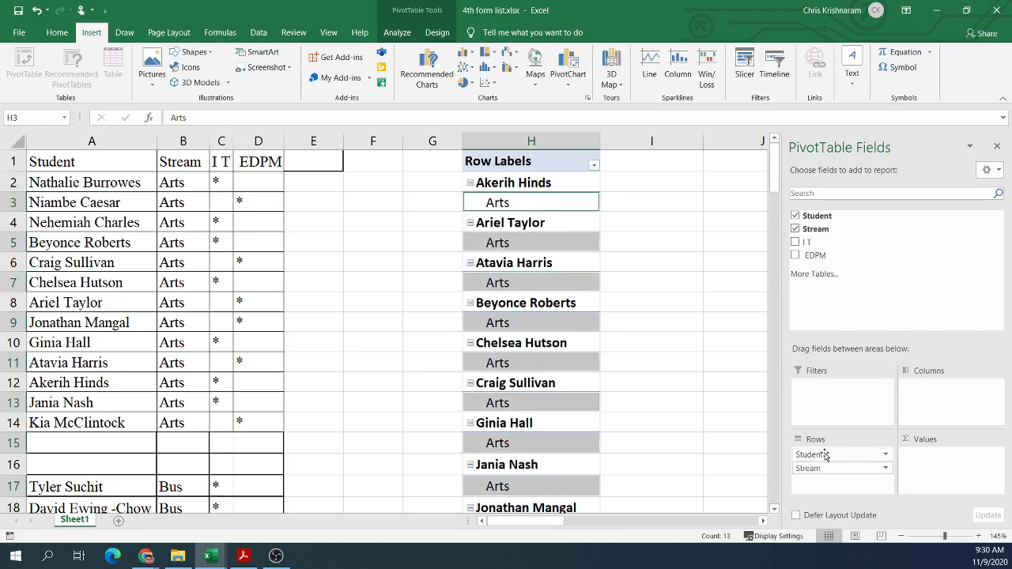
# - Move the Student field from the Rows area to Columns and on to Values, and inspect the Arts count in I2
pyautogui.moveTo(825, 456); pyautogui.dragTo(945, 386)
pyautogui.moveTo(820, 457)
pyautogui.mouseDown()
pyautogui.moveTo(874, 465)
pyautogui.moveTo(929, 395)
pyautogui.moveTo(837, 457)
pyautogui.mouseUp()
pyautogui.moveTo(921, 387); pyautogui.dragTo(935, 473)
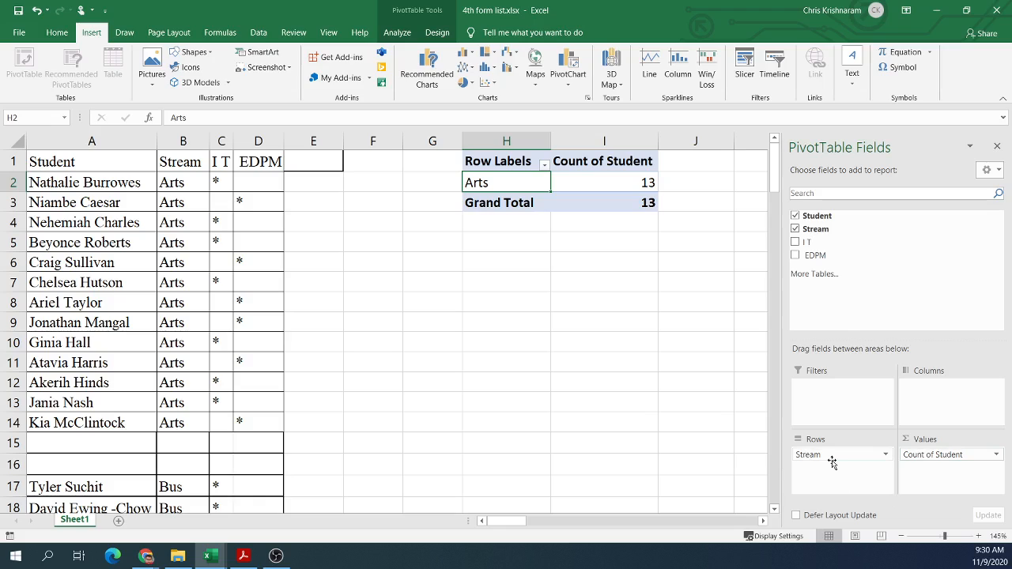
pyautogui.moveTo(820, 454)
pyautogui.mouseDown()
pyautogui.moveTo(904, 448)
pyautogui.moveTo(938, 394)
pyautogui.moveTo(842, 476)
pyautogui.moveTo(828, 468)
pyautogui.mouseUp()
pyautogui.click(954, 456)
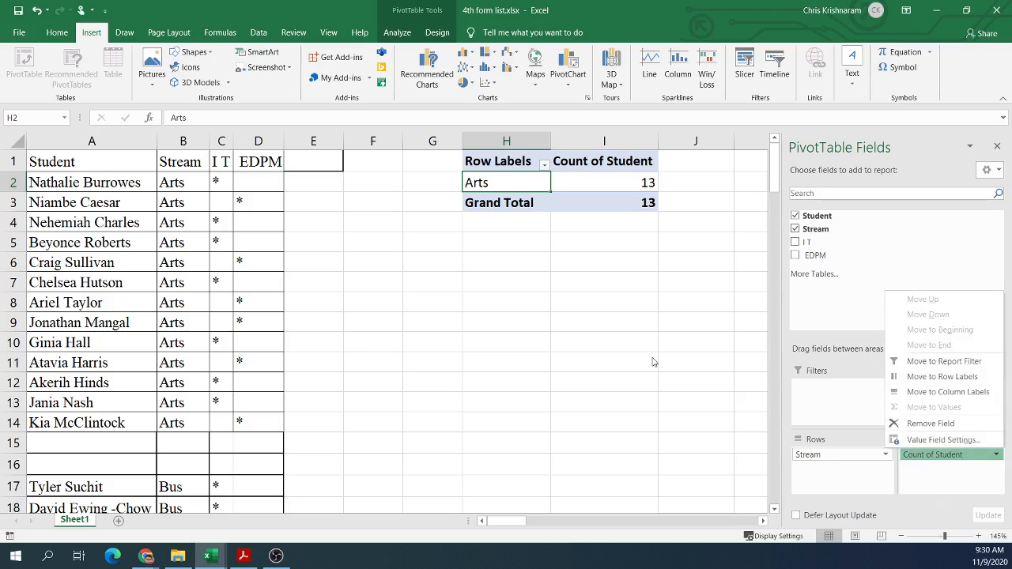
pyautogui.click(637, 180)
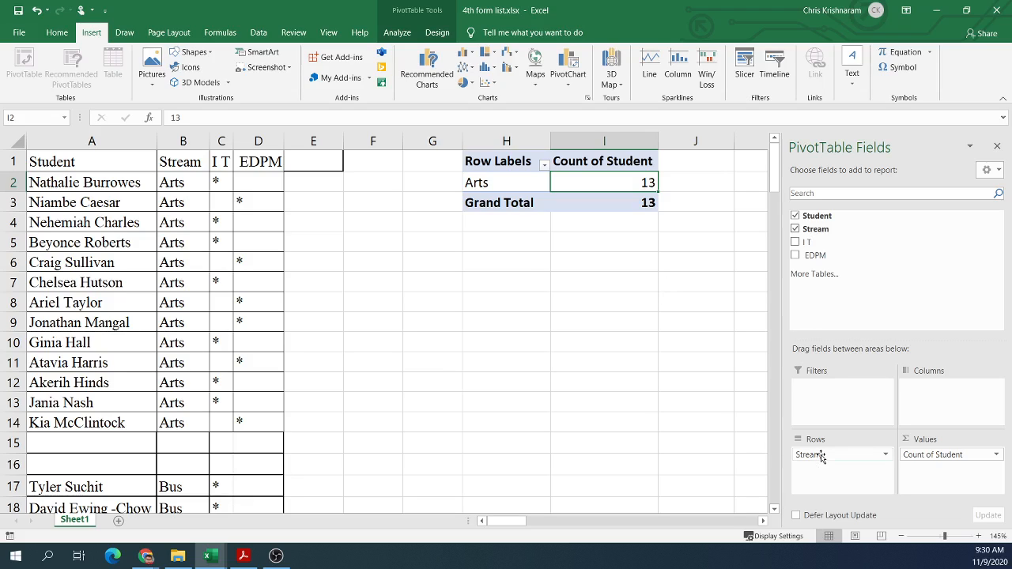
# - Swap the fields so Student is in Rows and Stream in Values, and compare the result with the source list in columns A to D
pyautogui.moveTo(821, 456)
pyautogui.mouseDown()
pyautogui.moveTo(945, 391)
pyautogui.moveTo(942, 465)
pyautogui.moveTo(930, 455)
pyautogui.moveTo(820, 456)
pyautogui.mouseUp()
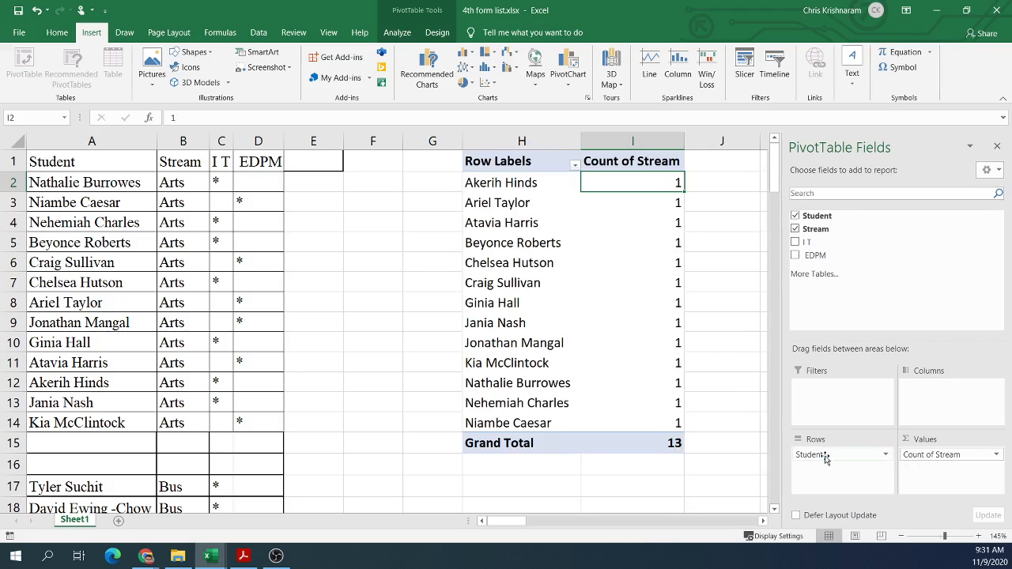
pyautogui.moveTo(87, 168); pyautogui.dragTo(253, 420)
pyautogui.click(537, 266)
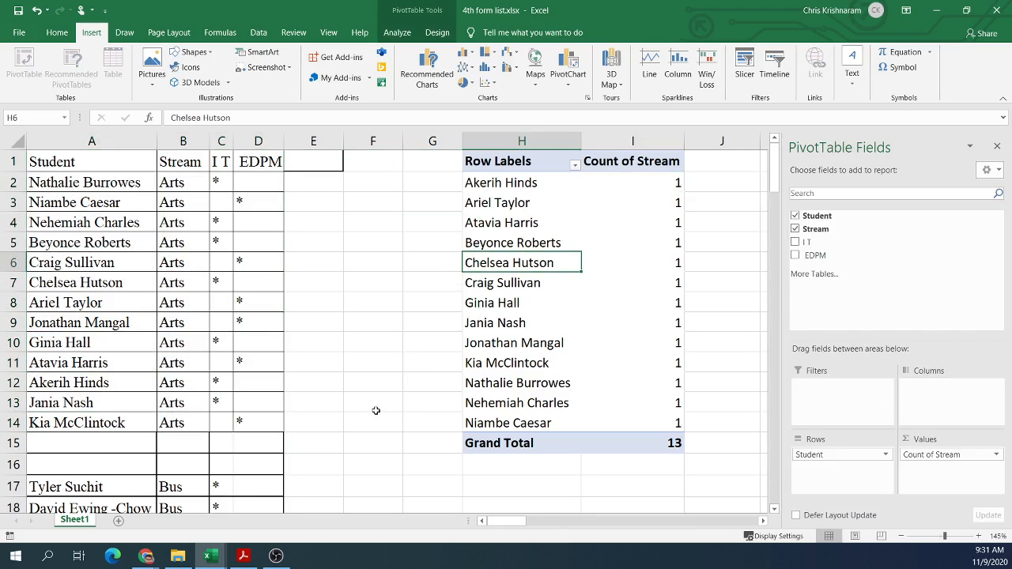
# - Switch to the textbook PDF in Adobe Acrobat Reader and review the one-dimensional pivot table text and Fig 7.48 on page 175
pyautogui.click(235, 562)
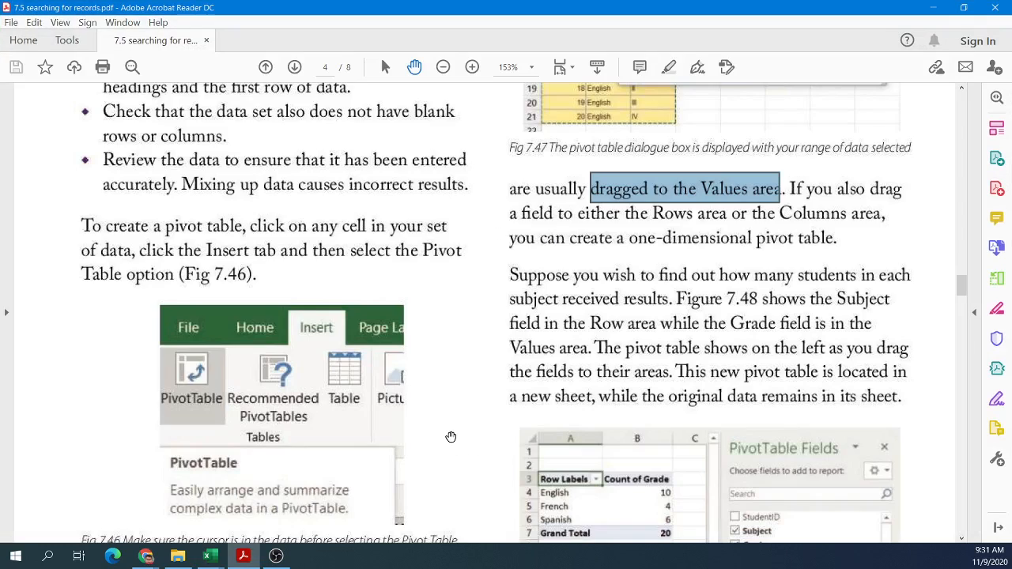
pyautogui.scroll(-1, 451, 438)
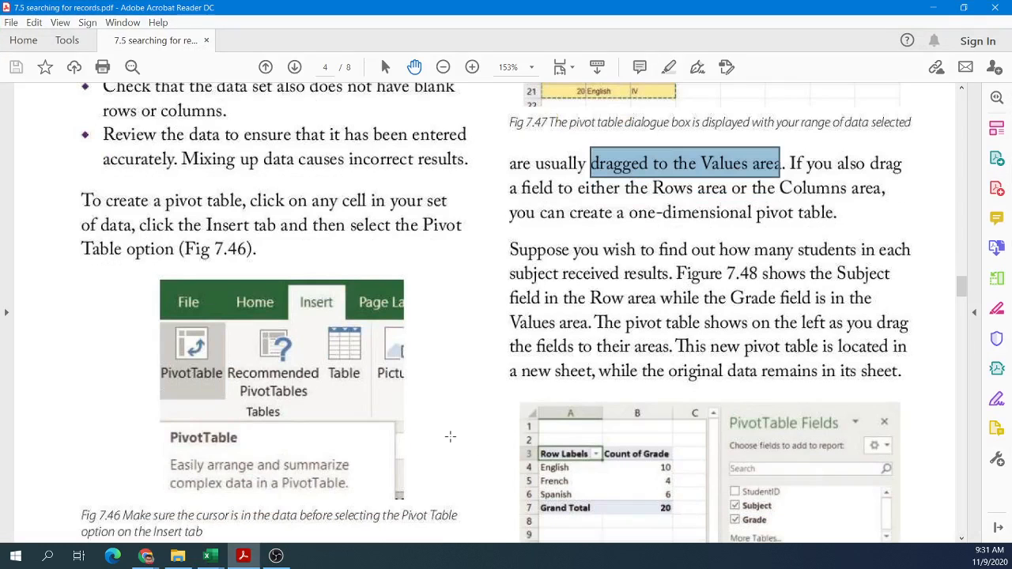
pyautogui.scroll(-4, 450, 437)
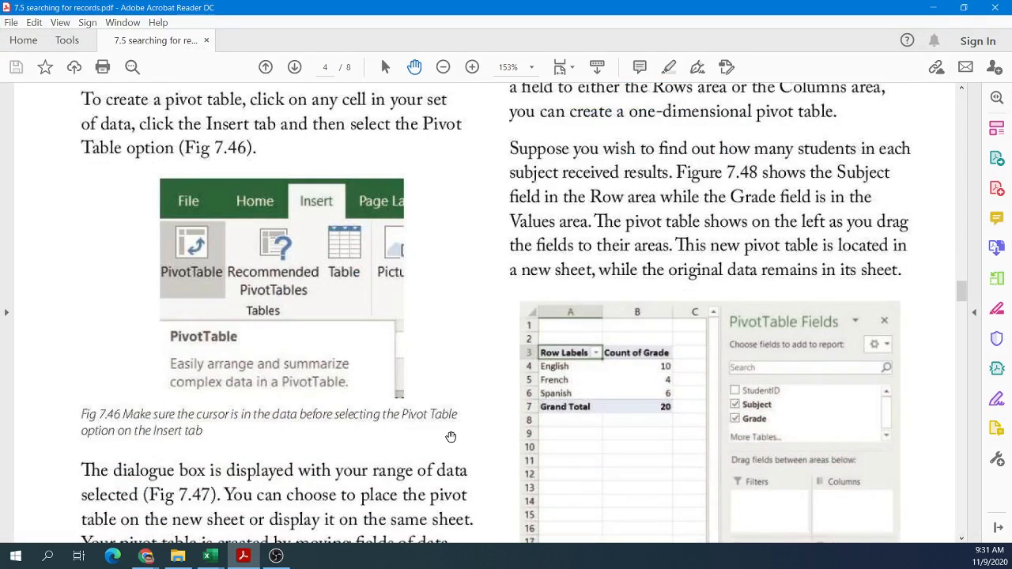
pyautogui.scroll(-4, 450, 438)
pyautogui.scroll(-4, 451, 437)
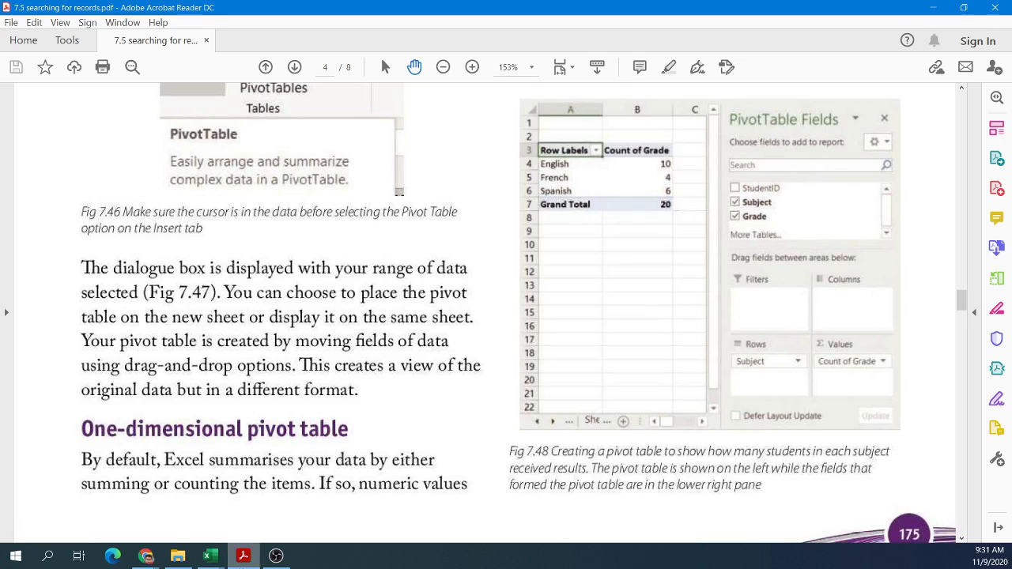
pyautogui.scroll(-4, 507, 366)
pyautogui.scroll(5, 507, 367)
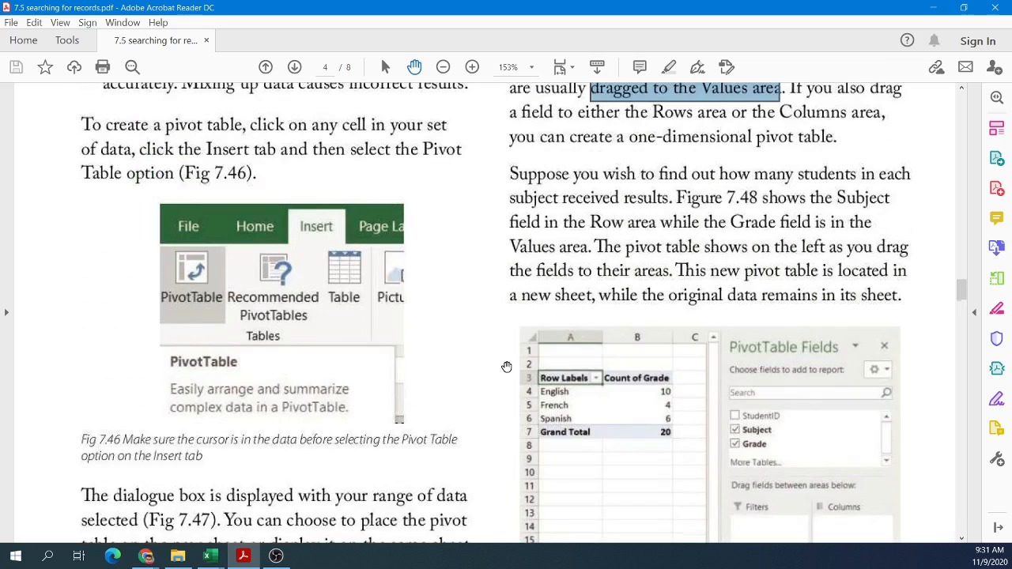
# - Switch to Excel and move the Student field from the pivot table's Rows area to Columns
pyautogui.click(209, 556)
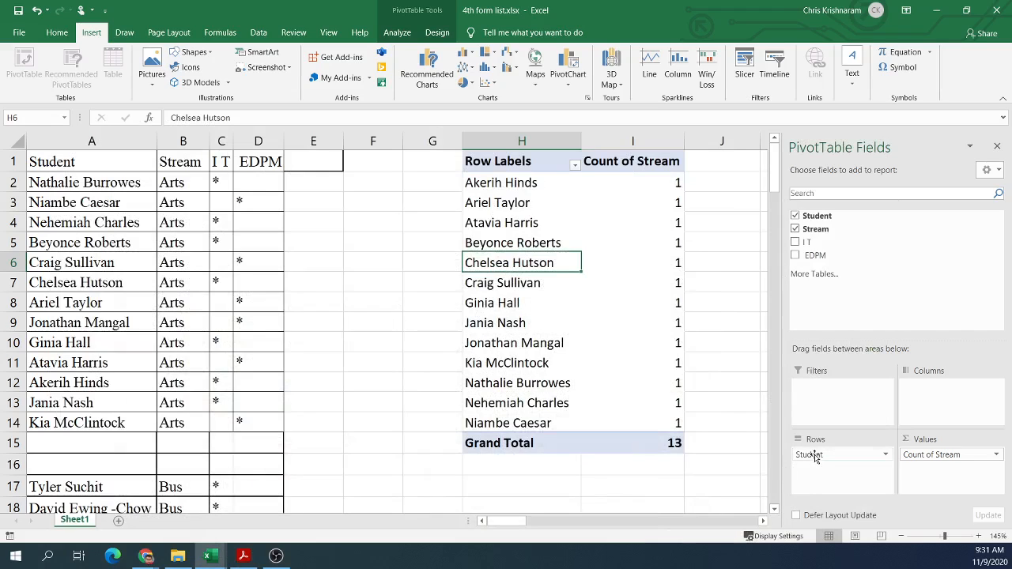
pyautogui.moveTo(815, 457); pyautogui.dragTo(930, 401)
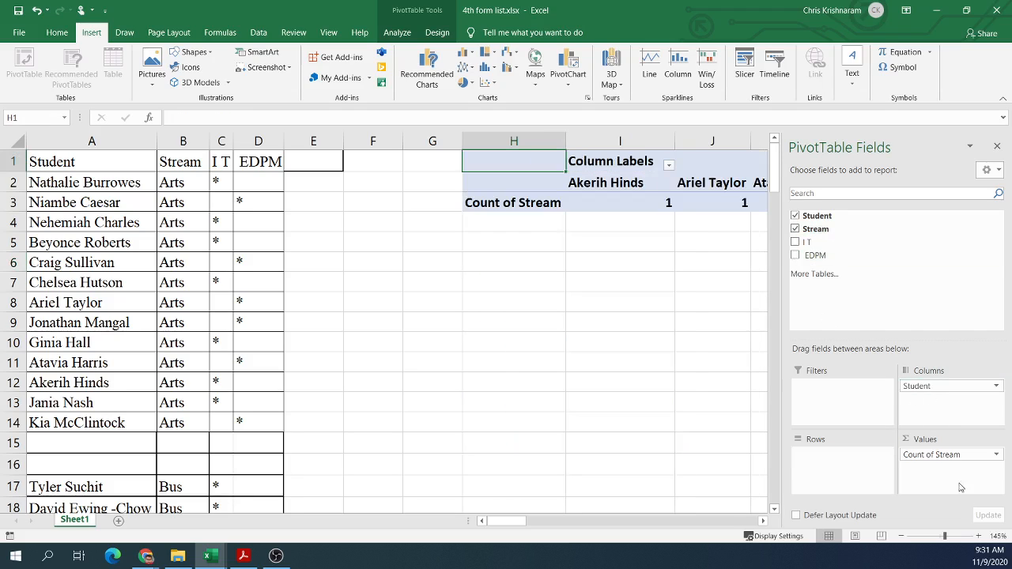
pyautogui.click(996, 454)
pyautogui.click(995, 455)
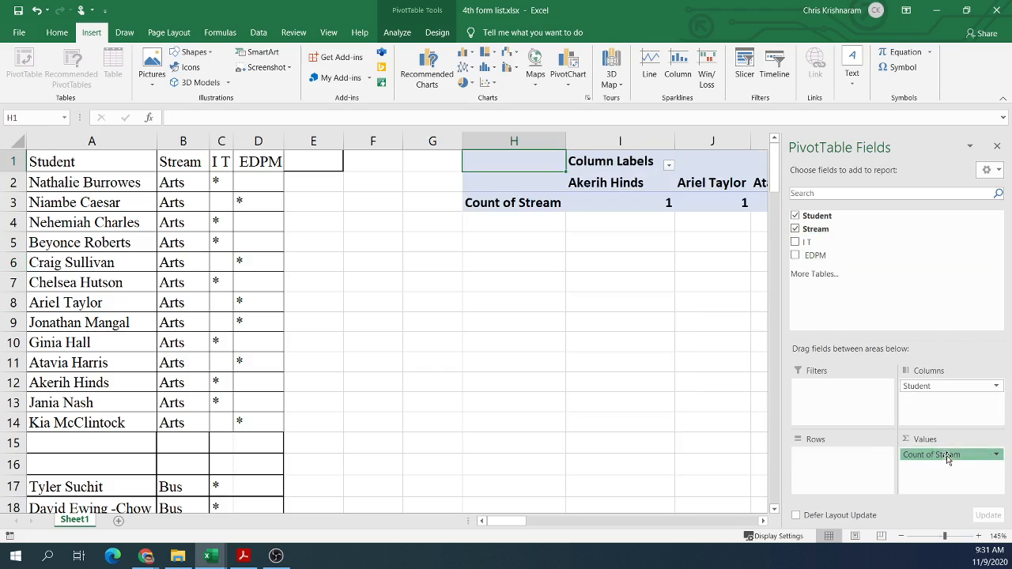
# - Arrange Stream in Rows against Student in Columns, and swap them so Student is in Rows and Stream in Columns
pyautogui.moveTo(950, 459); pyautogui.dragTo(832, 463)
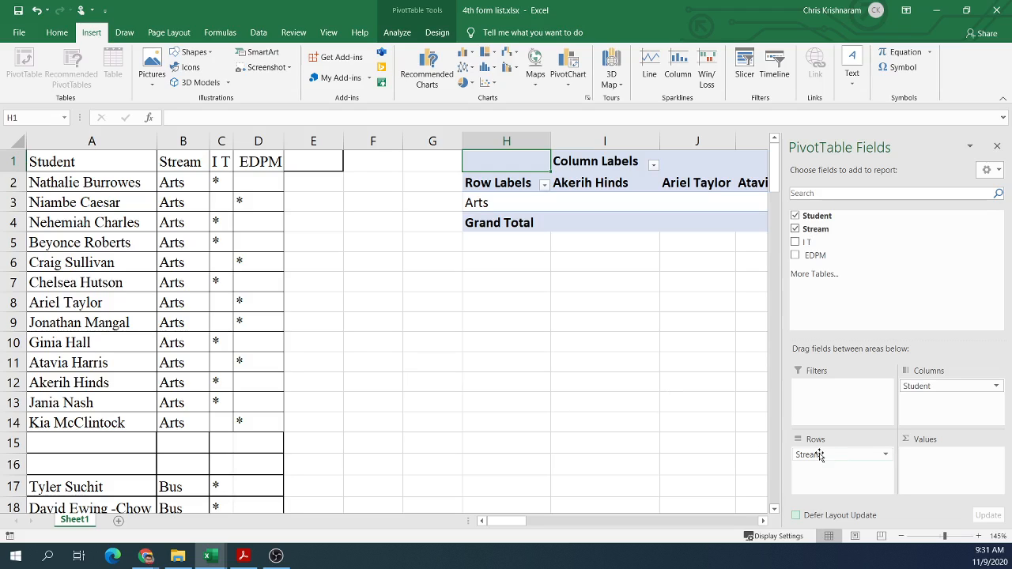
pyautogui.moveTo(827, 448); pyautogui.dragTo(917, 463)
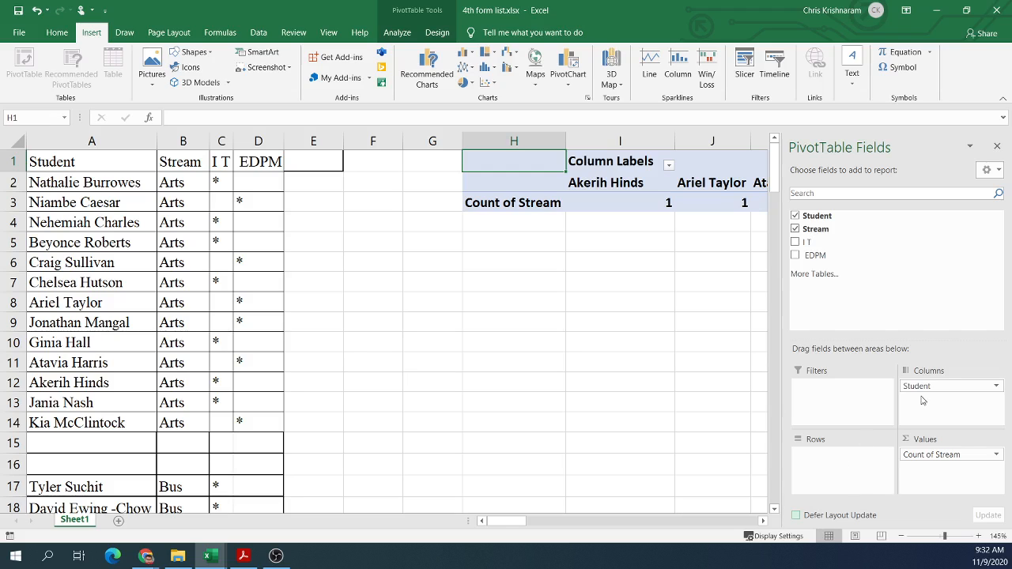
pyautogui.moveTo(924, 387)
pyautogui.mouseDown()
pyautogui.moveTo(934, 402)
pyautogui.moveTo(847, 468)
pyautogui.moveTo(826, 467)
pyautogui.mouseUp()
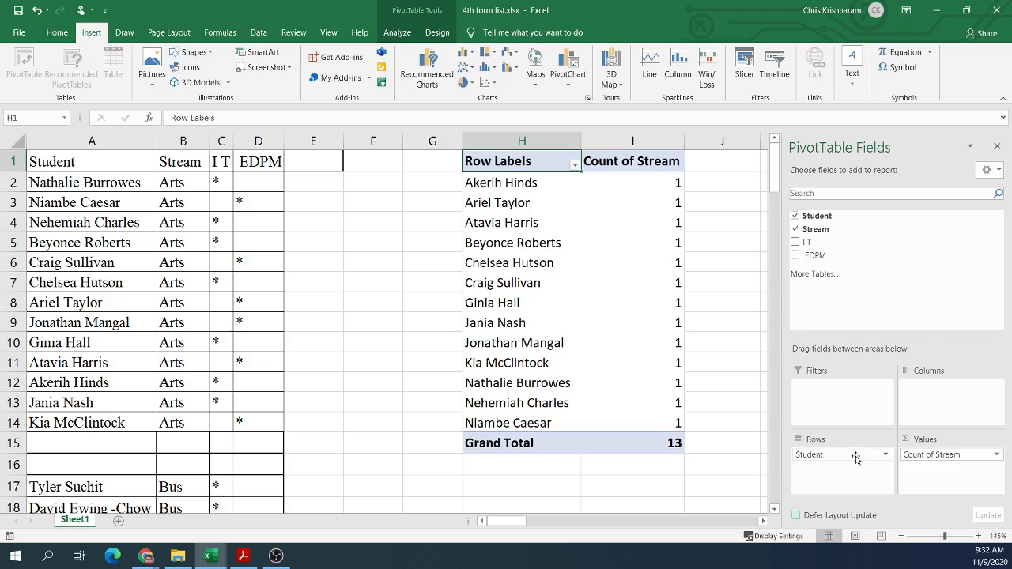
pyautogui.moveTo(922, 455); pyautogui.dragTo(938, 392)
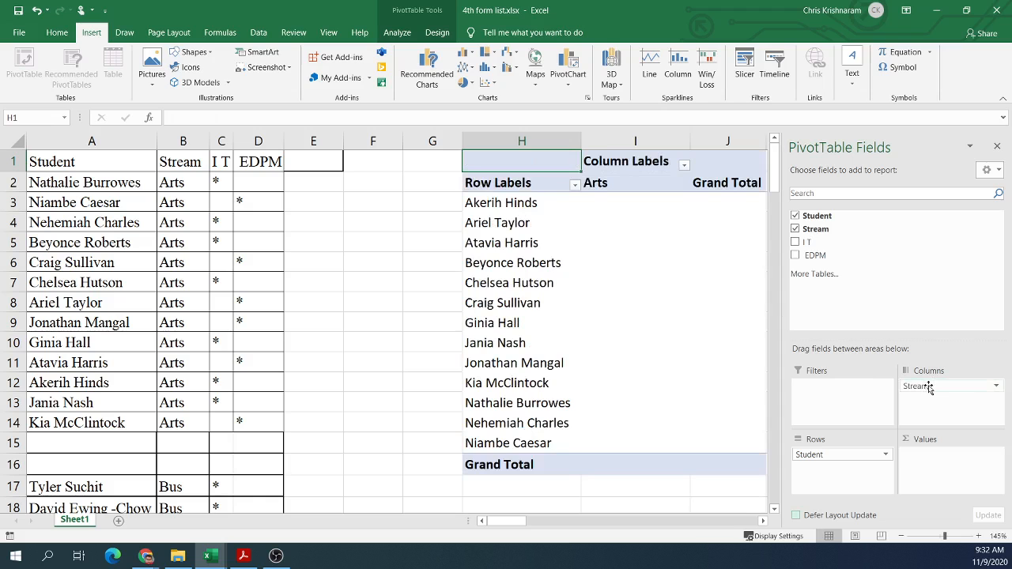
# - Switch to the textbook PDF in Adobe Acrobat Reader and read the two-dimensional pivot table section
pyautogui.click(243, 556)
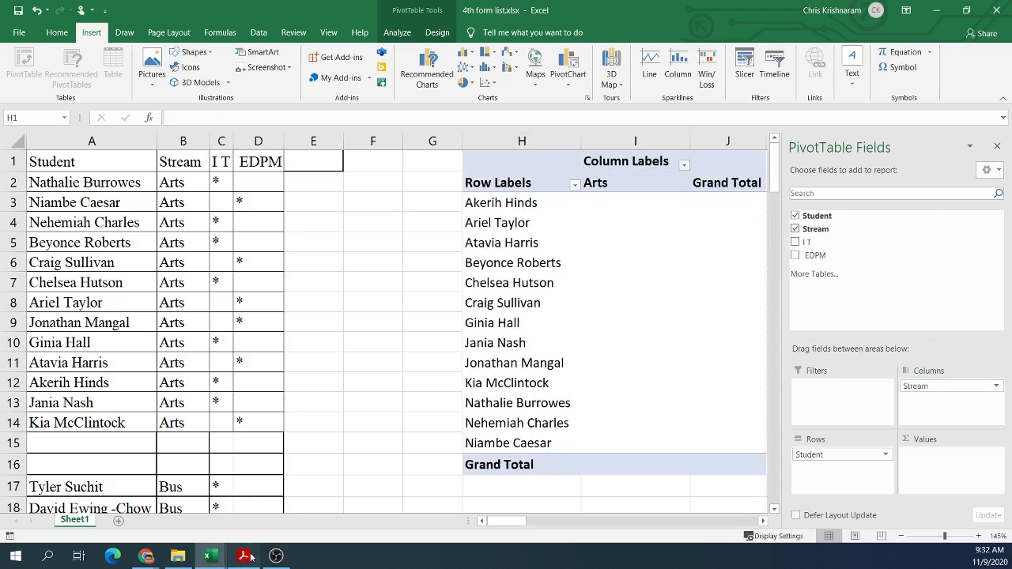
pyautogui.scroll(-10, 379, 419)
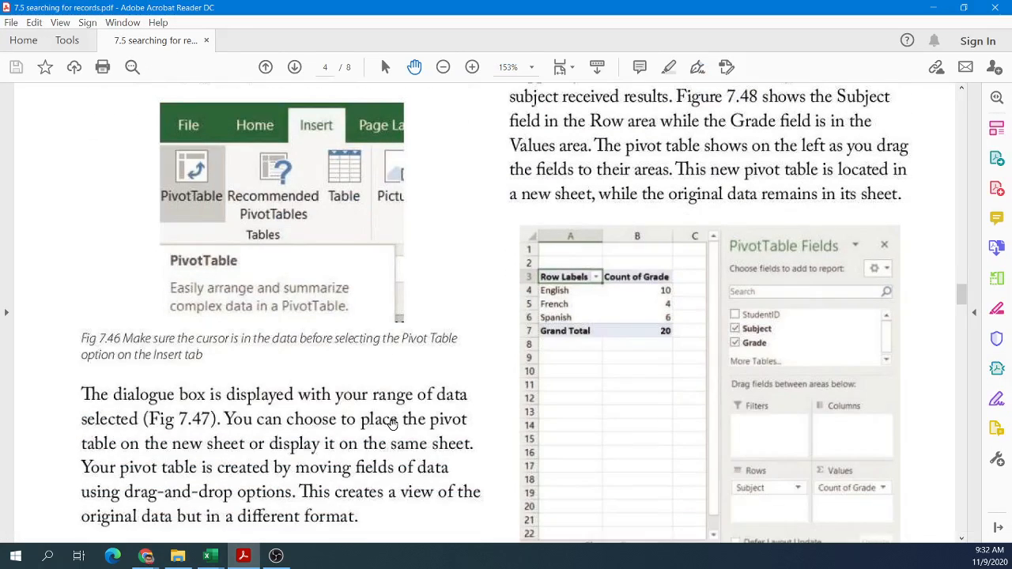
pyautogui.scroll(-3, 391, 429)
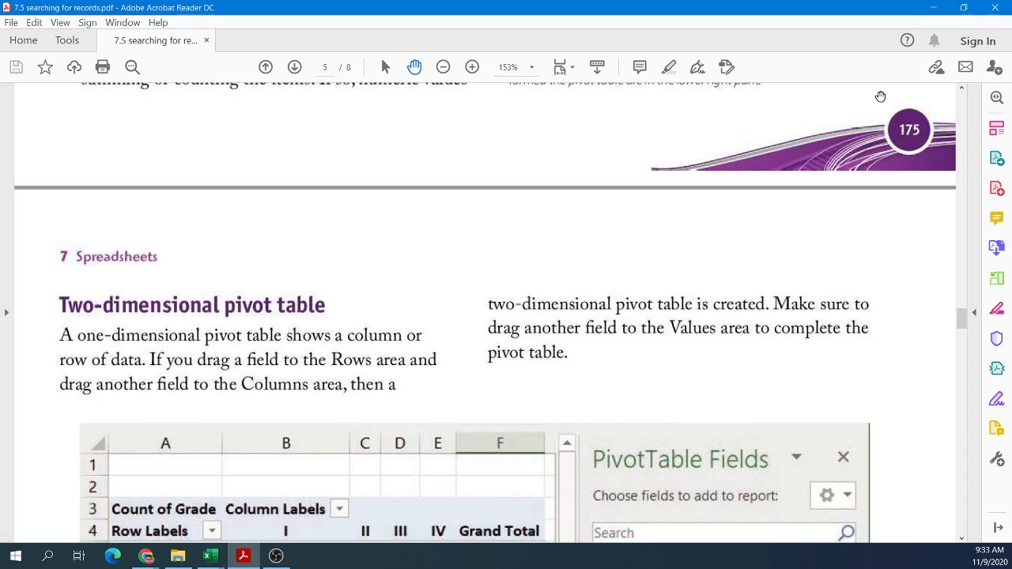
# - Return to Excel and clear the Student and Stream fields from the pivot table
pyautogui.click(934, 7)
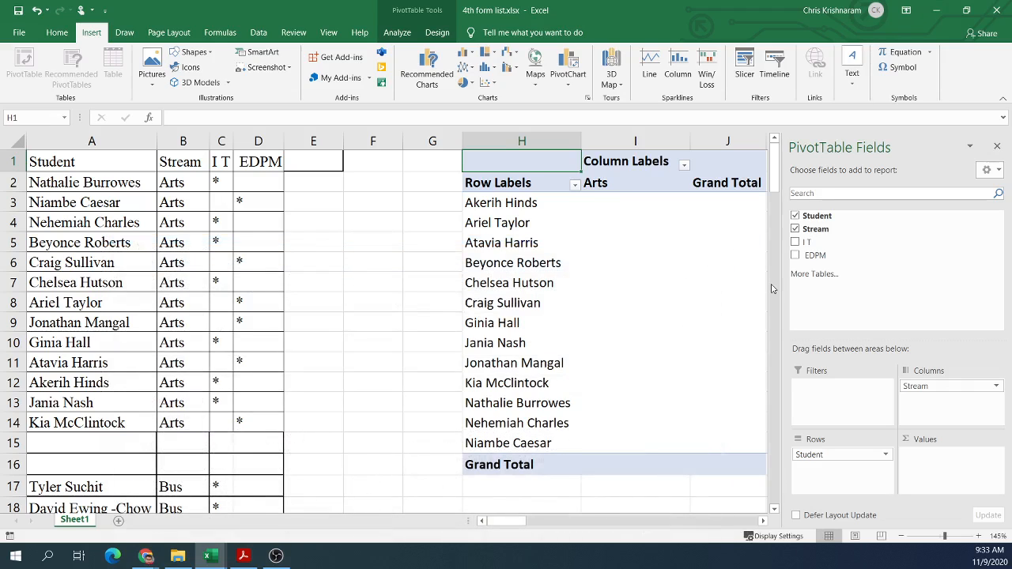
pyautogui.moveTo(822, 453); pyautogui.dragTo(840, 301)
pyautogui.moveTo(918, 385); pyautogui.dragTo(838, 294)
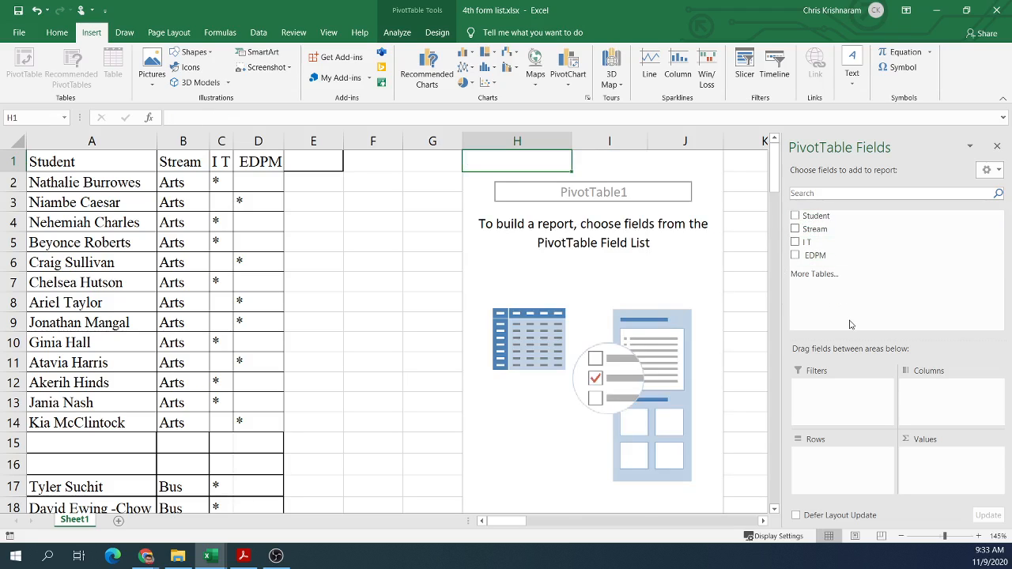
pyautogui.click(798, 216)
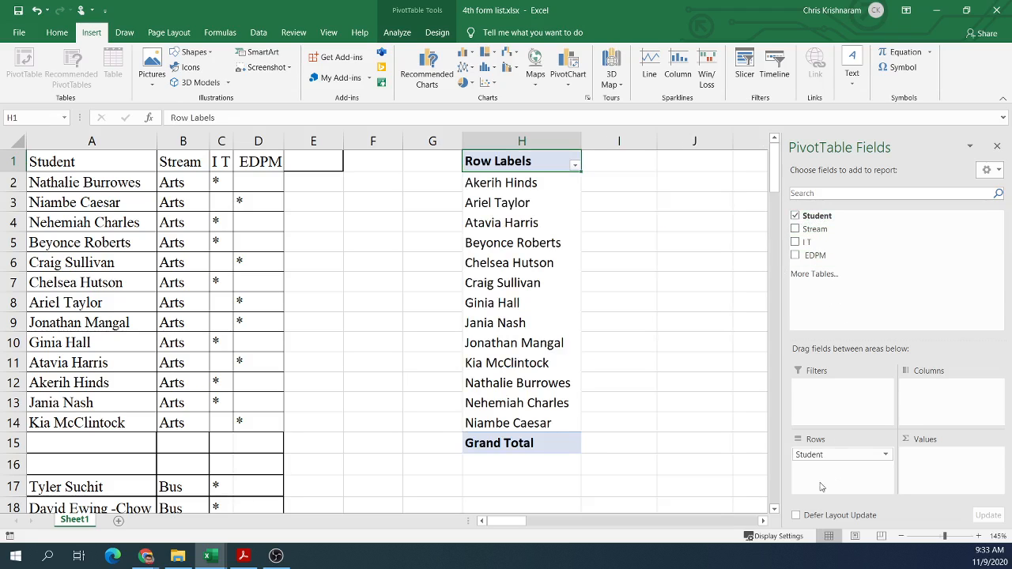
pyautogui.click(795, 216)
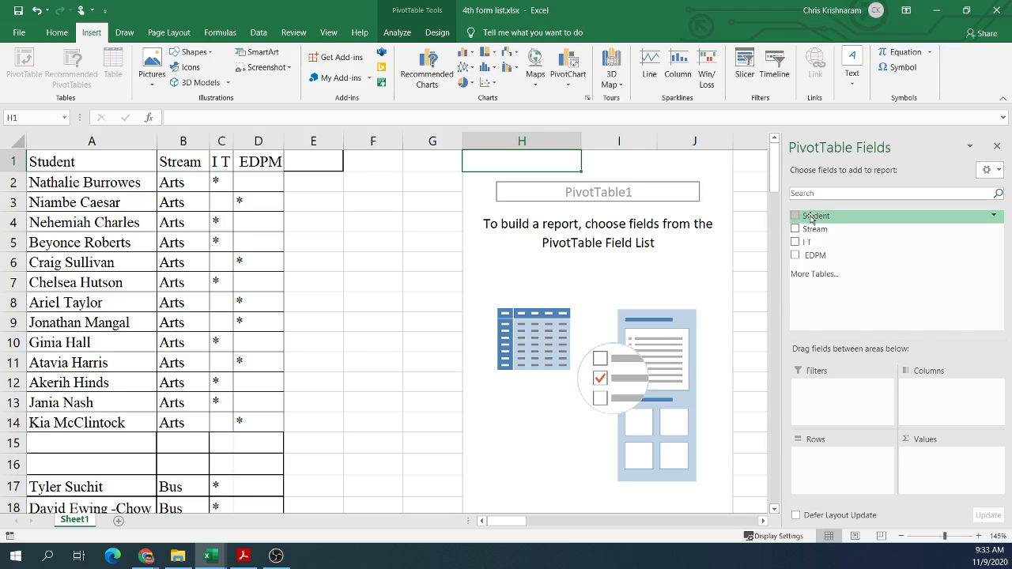
# - Build a two-dimensional pivot table with Student in Columns and Stream in both Rows and Values
pyautogui.moveTo(817, 217); pyautogui.dragTo(919, 388)
pyautogui.moveTo(814, 228); pyautogui.dragTo(827, 462)
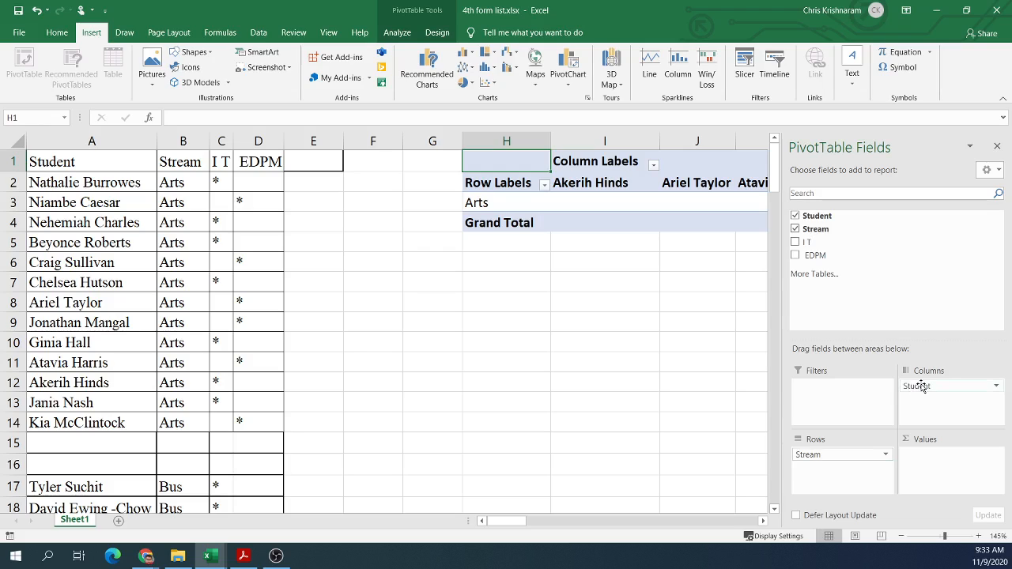
pyautogui.moveTo(522, 522); pyautogui.dragTo(534, 523)
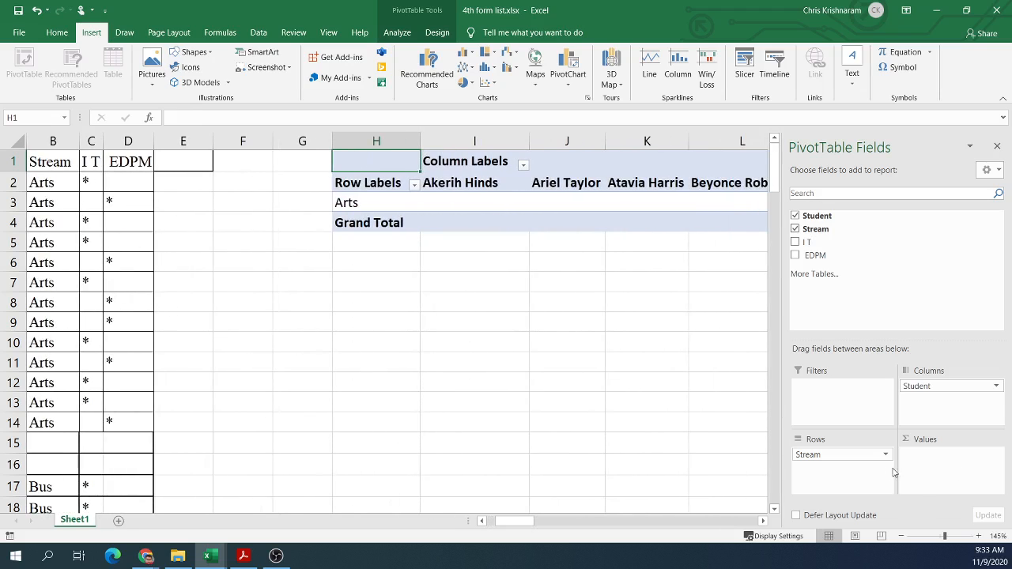
pyautogui.moveTo(815, 228); pyautogui.dragTo(953, 478)
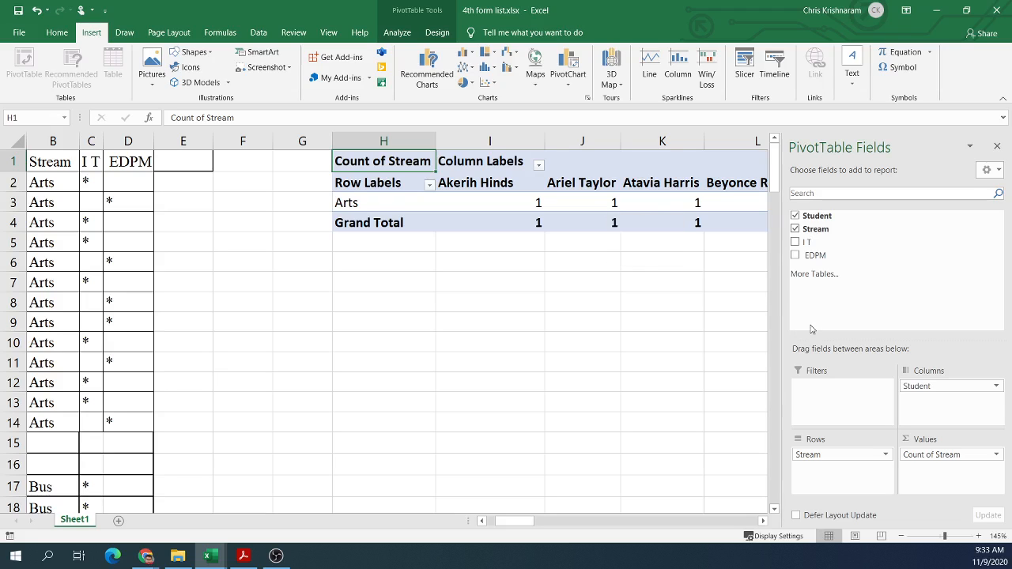
# - Reduce the pivot table to one dimension by removing Stream from Rows, with Student in Columns and Stream in Values
pyautogui.moveTo(929, 454); pyautogui.dragTo(866, 301)
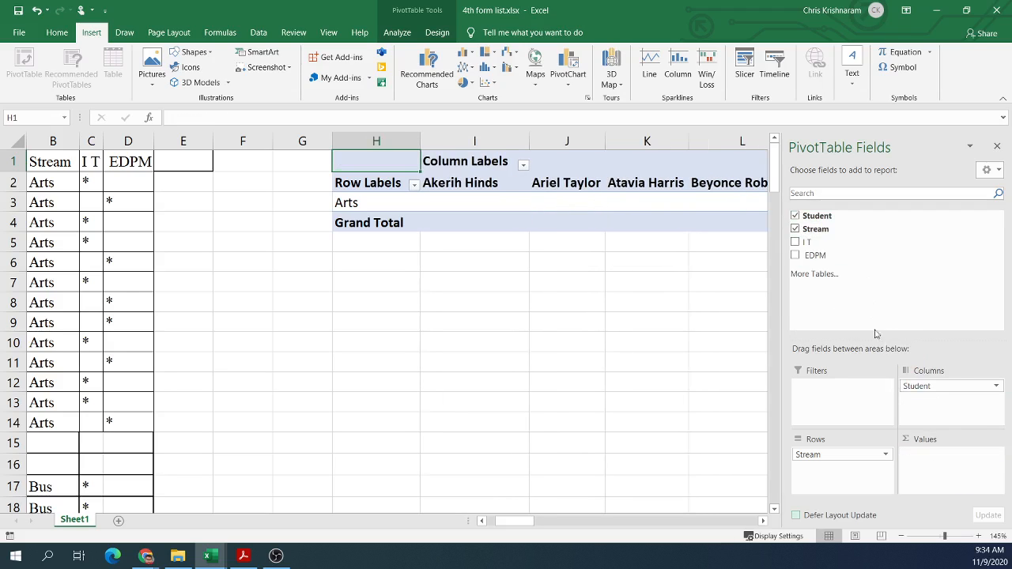
pyautogui.moveTo(825, 458); pyautogui.dragTo(897, 294)
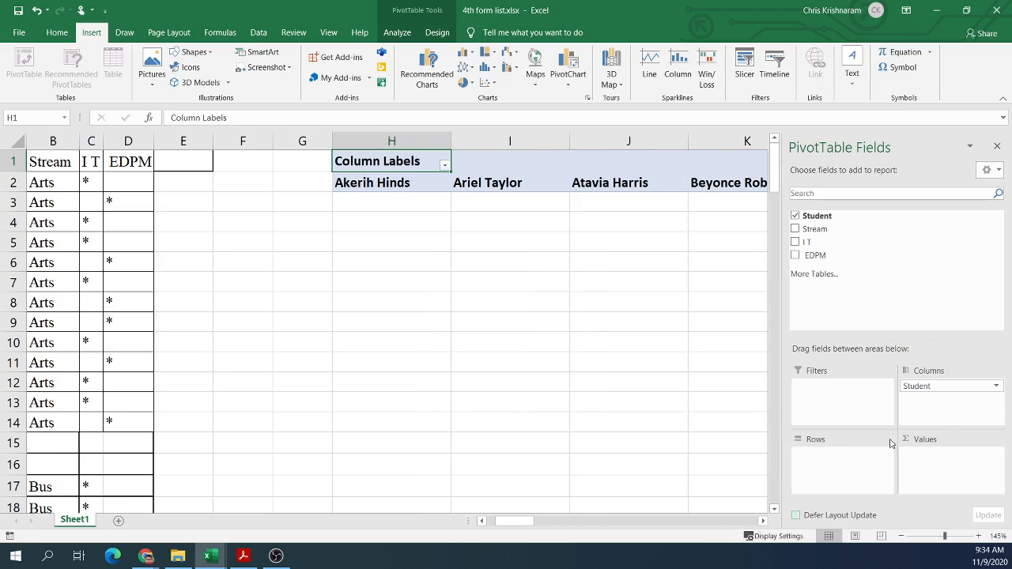
pyautogui.moveTo(818, 233); pyautogui.dragTo(927, 479)
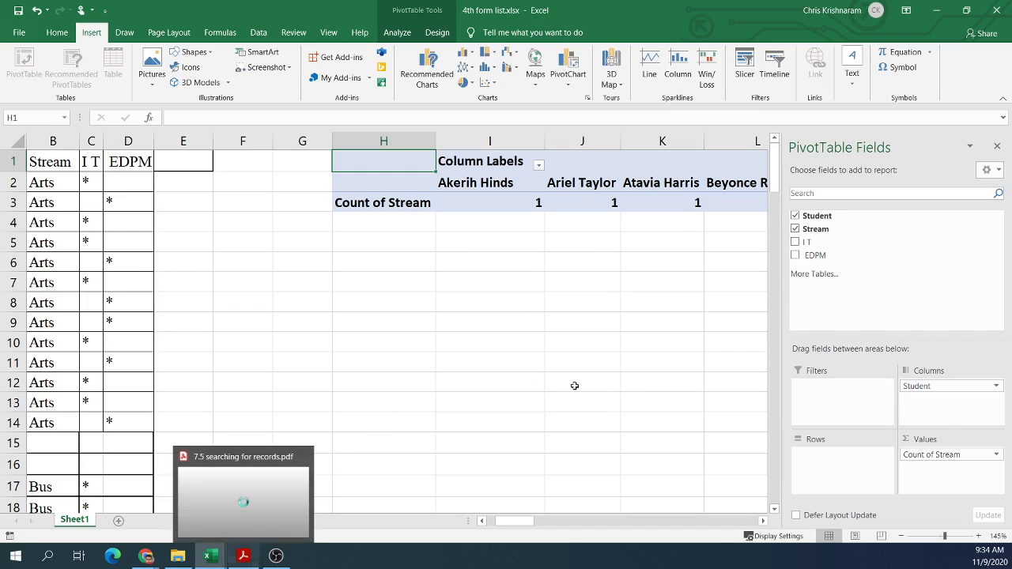
# - Switch to the textbook PDF in Adobe Acrobat Reader and review the pivot table introduction and the data arrangement requirements
pyautogui.click(244, 556)
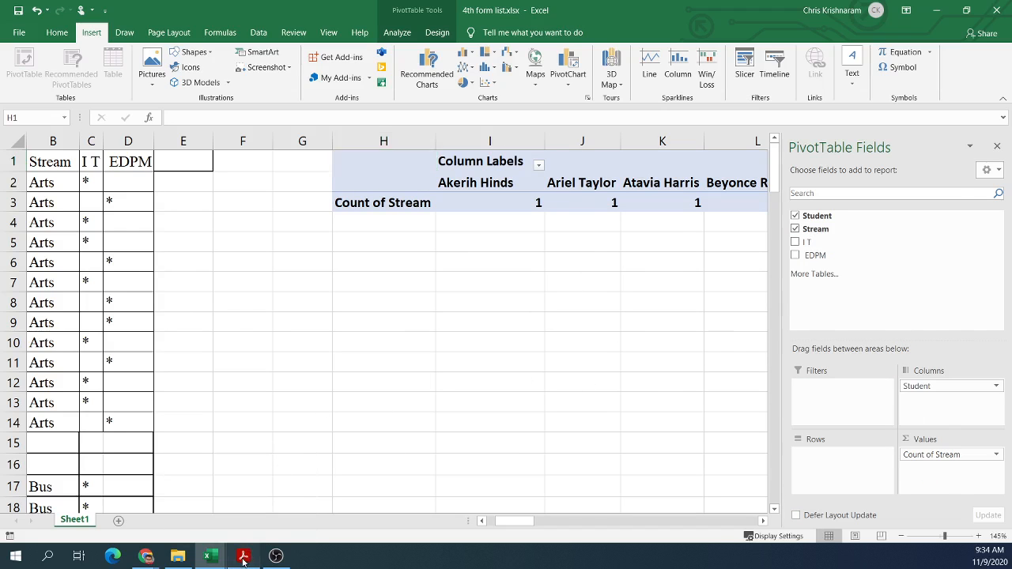
pyautogui.scroll(-3, 415, 382)
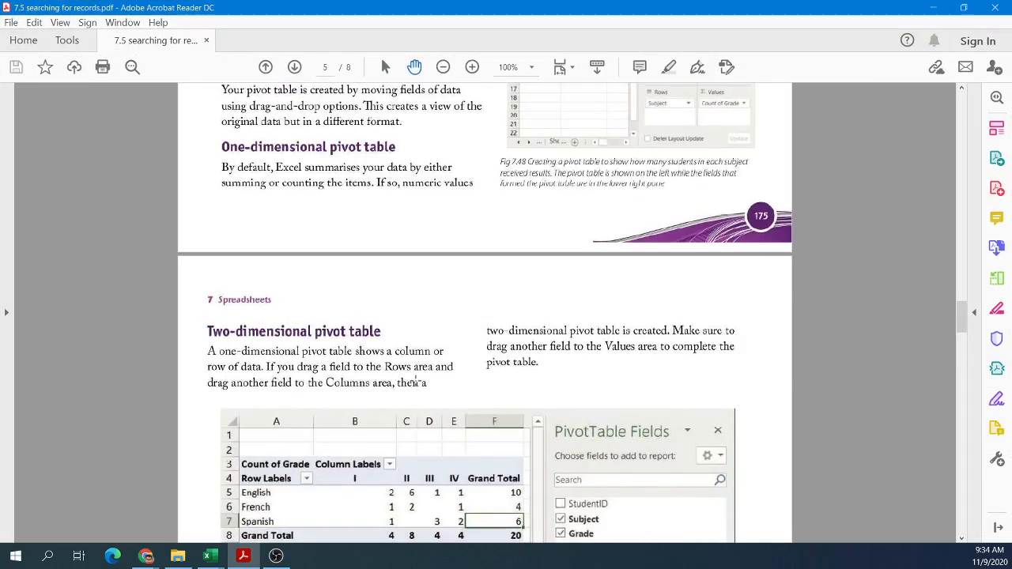
pyautogui.scroll(10, 416, 382)
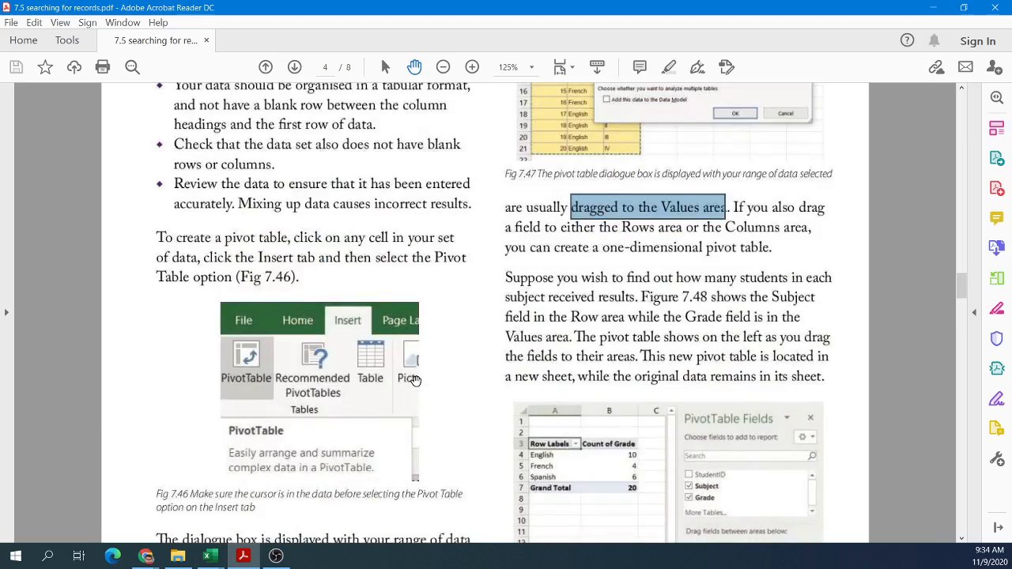
pyautogui.scroll(10, 415, 381)
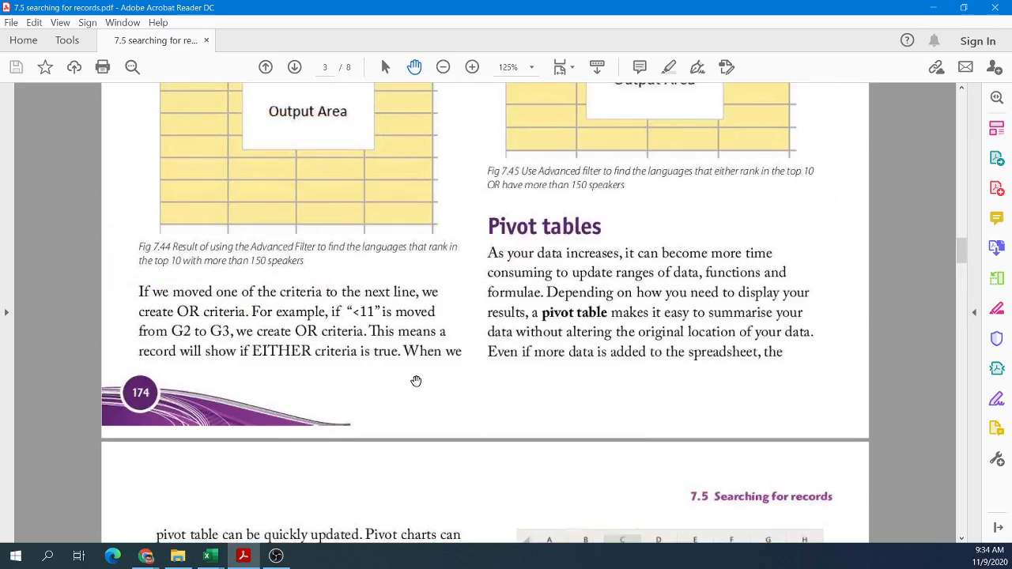
pyautogui.scroll(-10, 515, 384)
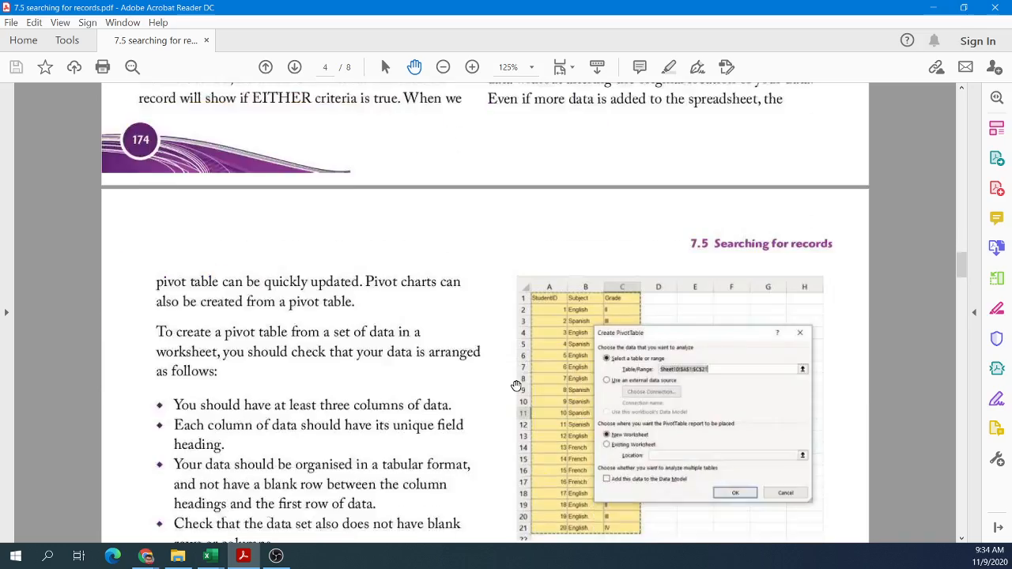
pyautogui.scroll(-5, 515, 387)
pyautogui.scroll(6, 515, 386)
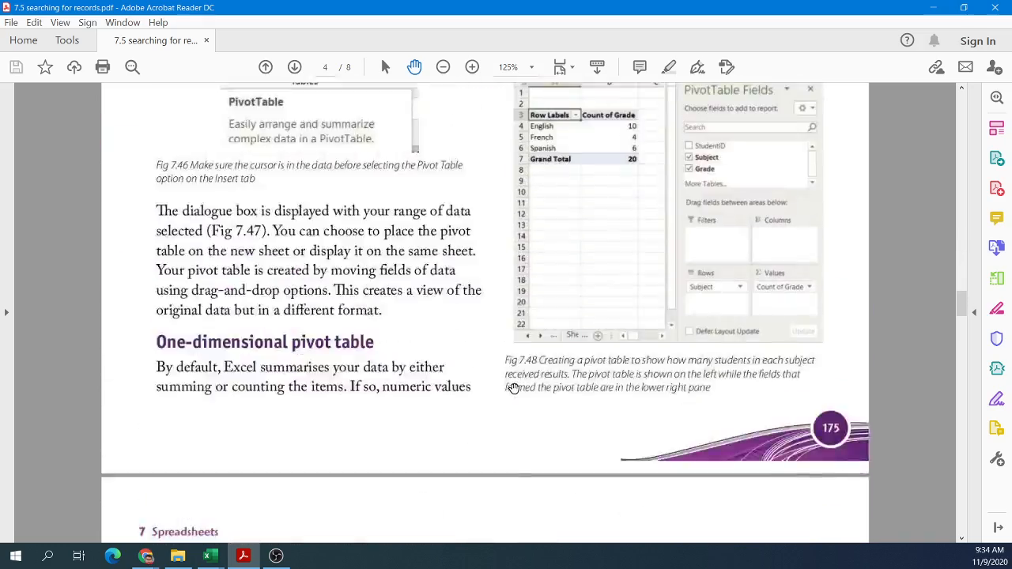
pyautogui.scroll(6, 514, 388)
pyautogui.scroll(-8, 514, 388)
pyautogui.scroll(-4, 514, 388)
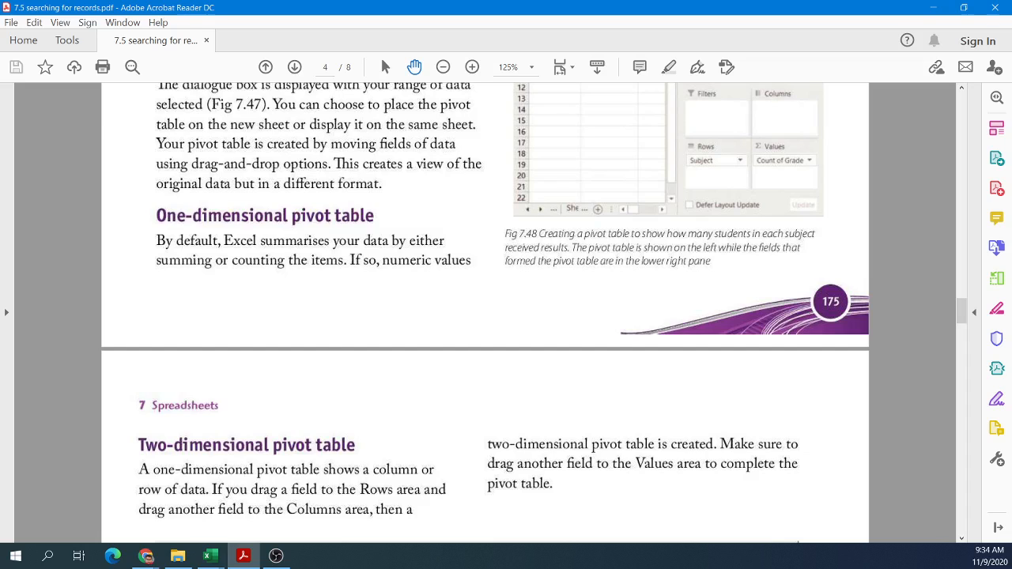
# - Review the one-dimensional pivot table section with Fig 7.48 and the two-dimensional pivot table section below it
pyautogui.scroll(-1, 467, 355)
pyautogui.scroll(1, 467, 355)
pyautogui.scroll(3, 468, 355)
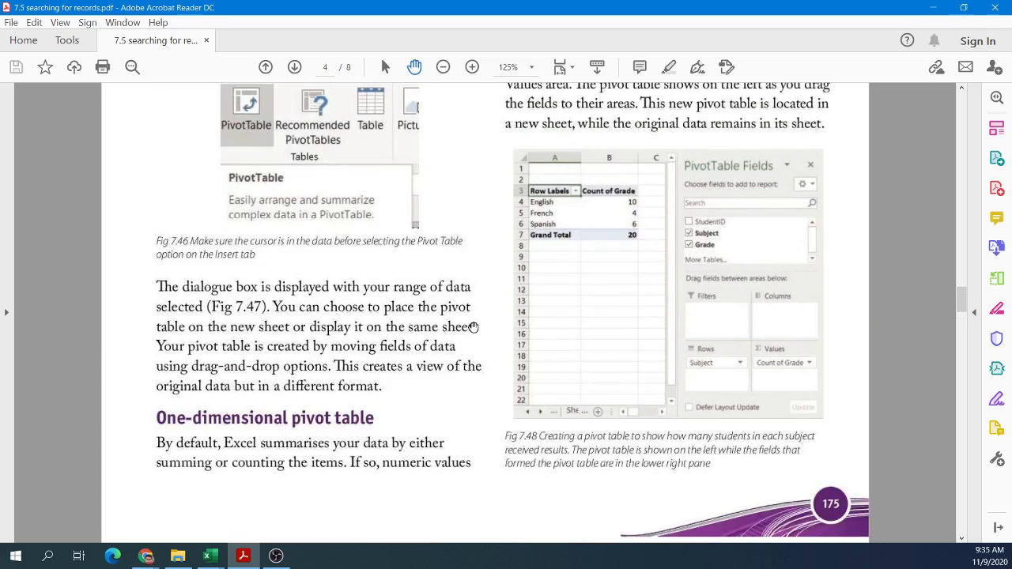
pyautogui.scroll(-3, 473, 327)
pyautogui.scroll(3, 473, 327)
pyautogui.scroll(-1, 472, 327)
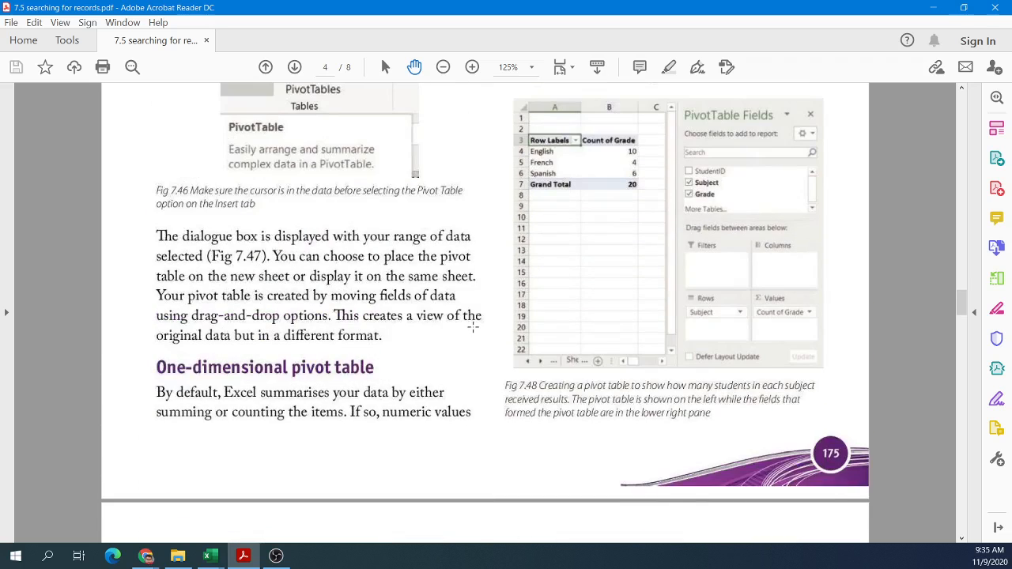
pyautogui.scroll(2, 473, 327)
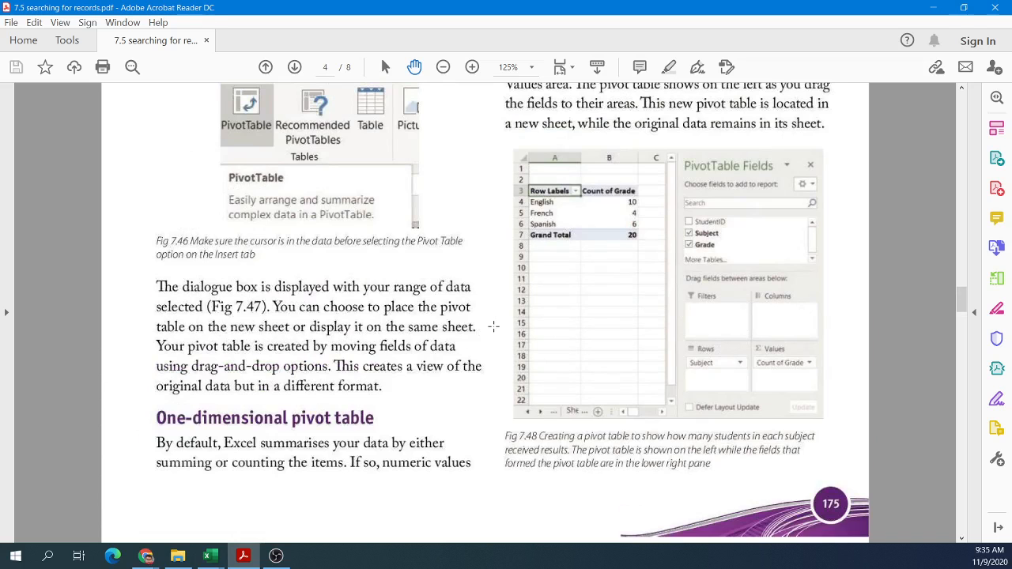
pyautogui.scroll(-7, 490, 328)
pyautogui.scroll(-1, 601, 291)
pyautogui.scroll(-2, 601, 291)
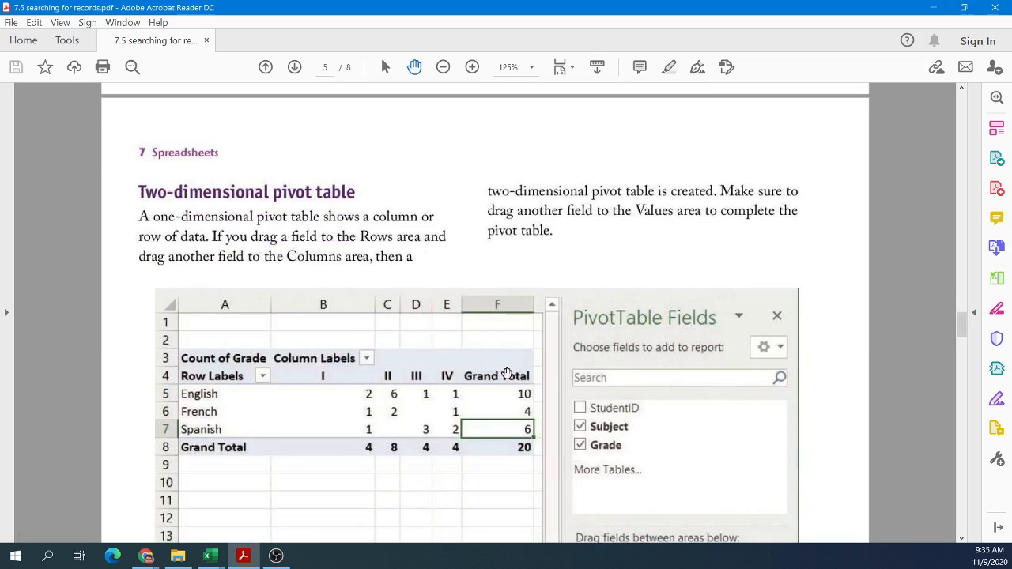
# - Read the Frequency distribution section on page 176 of the textbook at a larger zoom
pyautogui.scroll(-9, 510, 377)
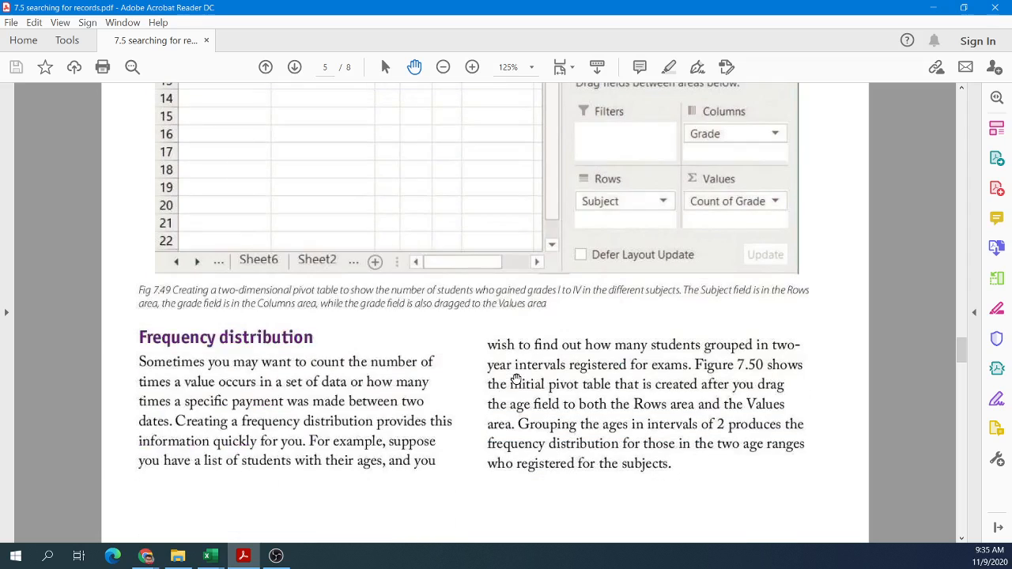
pyautogui.scroll(-6, 516, 380)
pyautogui.scroll(4, 517, 400)
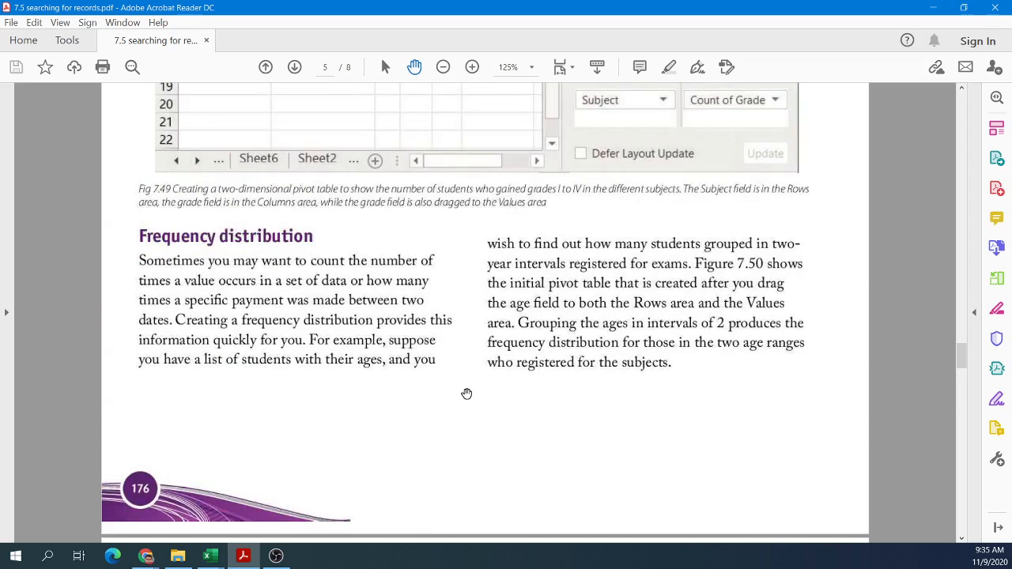
pyautogui.scroll(2, 192, 340)
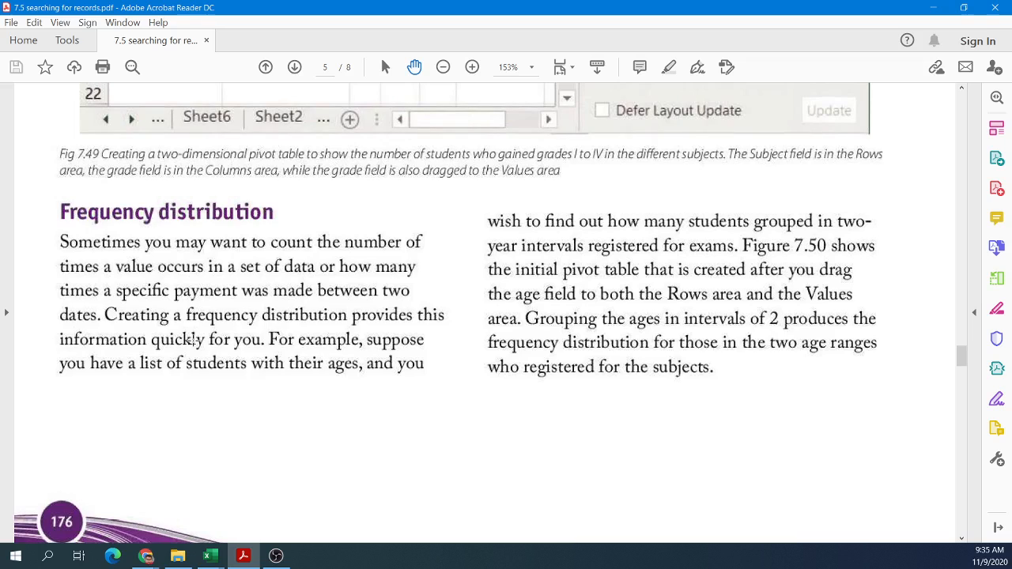
pyautogui.scroll(1, 241, 330)
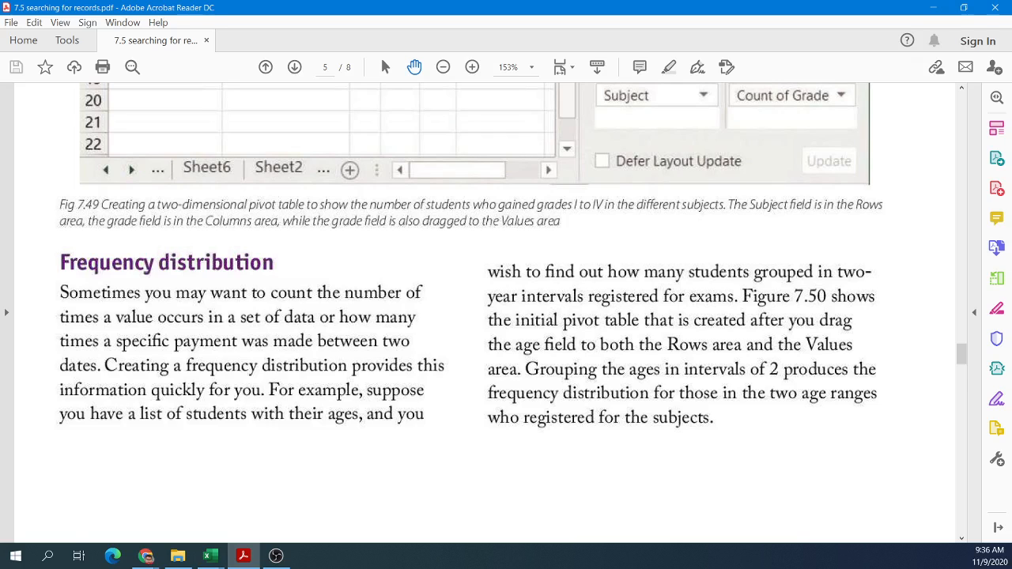
pyautogui.scroll(-3, 343, 375)
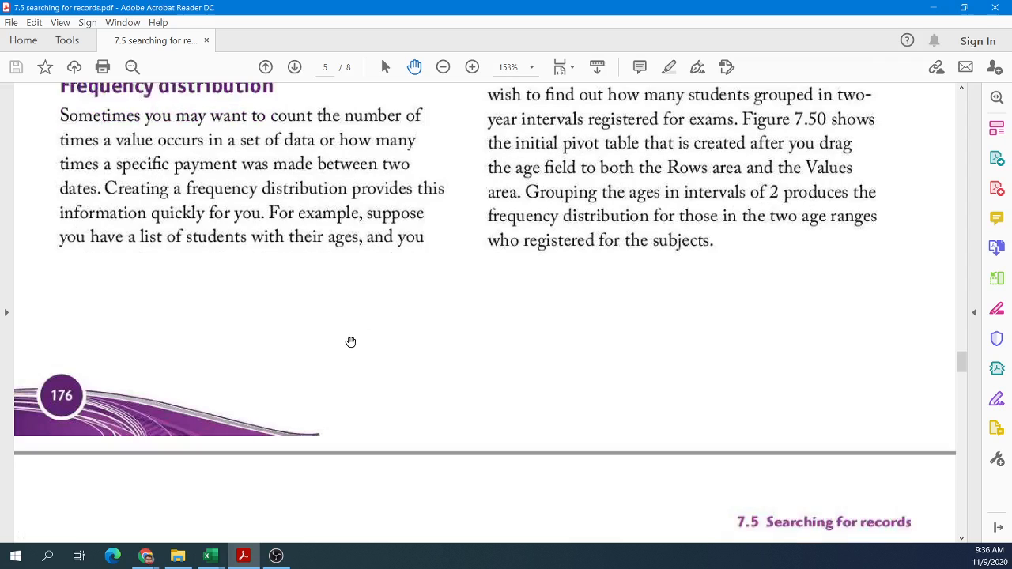
# - Examine Fig 7.50 with the Age pivot table and Fig 7.51 with the Grouping dialog
pyautogui.scroll(-7, 350, 341)
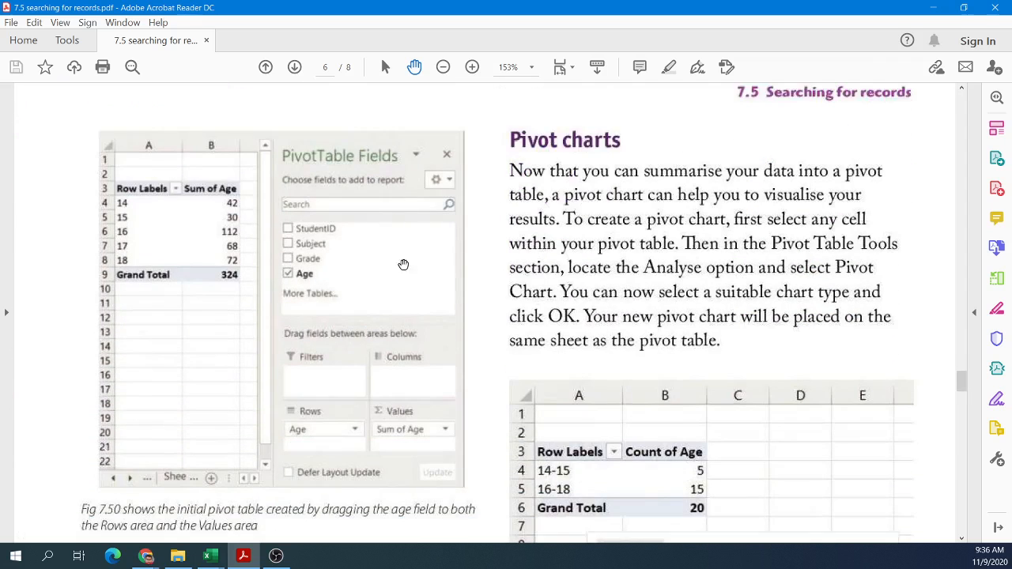
pyautogui.scroll(-6, 404, 349)
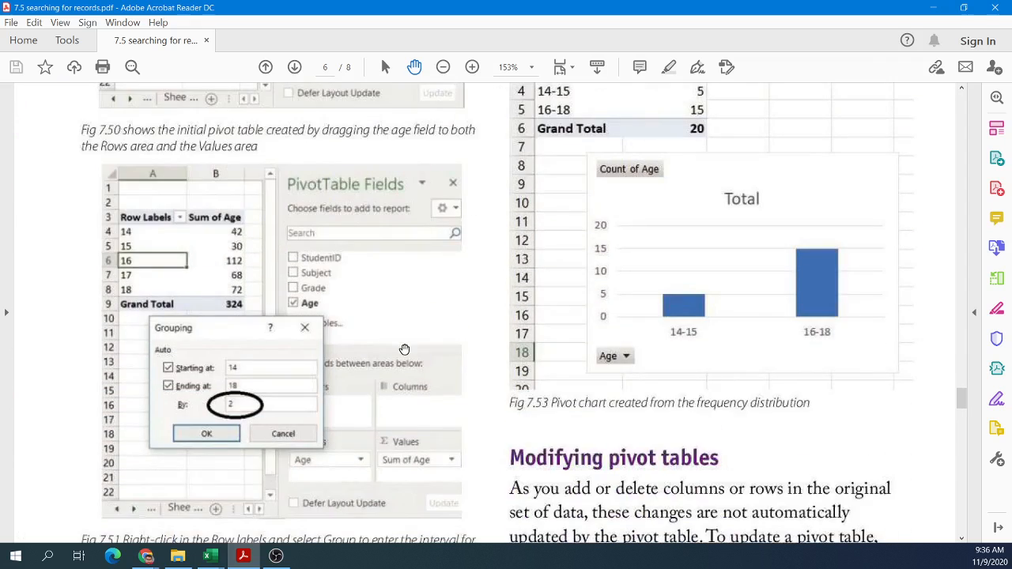
pyautogui.scroll(6, 404, 349)
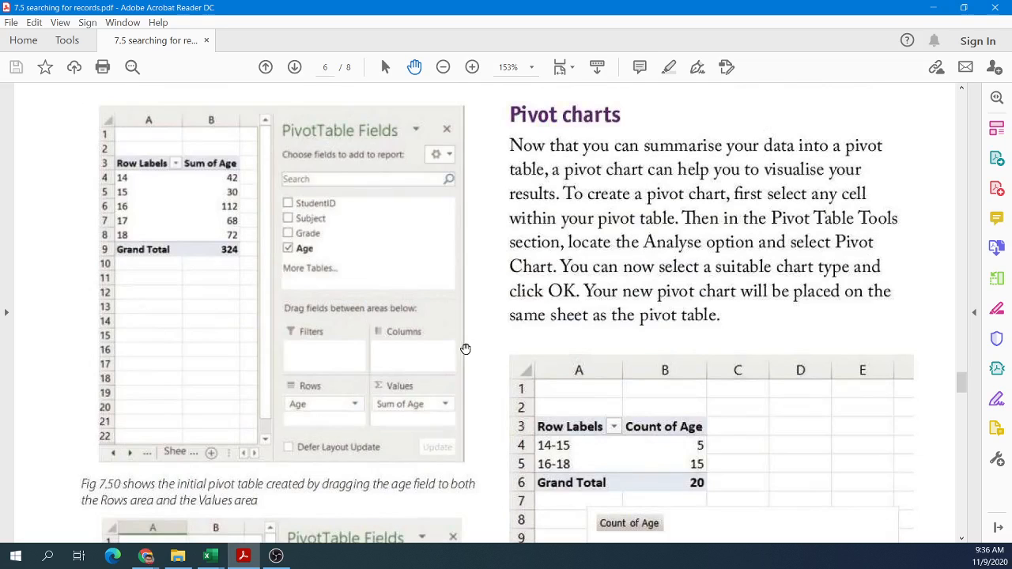
pyautogui.scroll(-7, 435, 404)
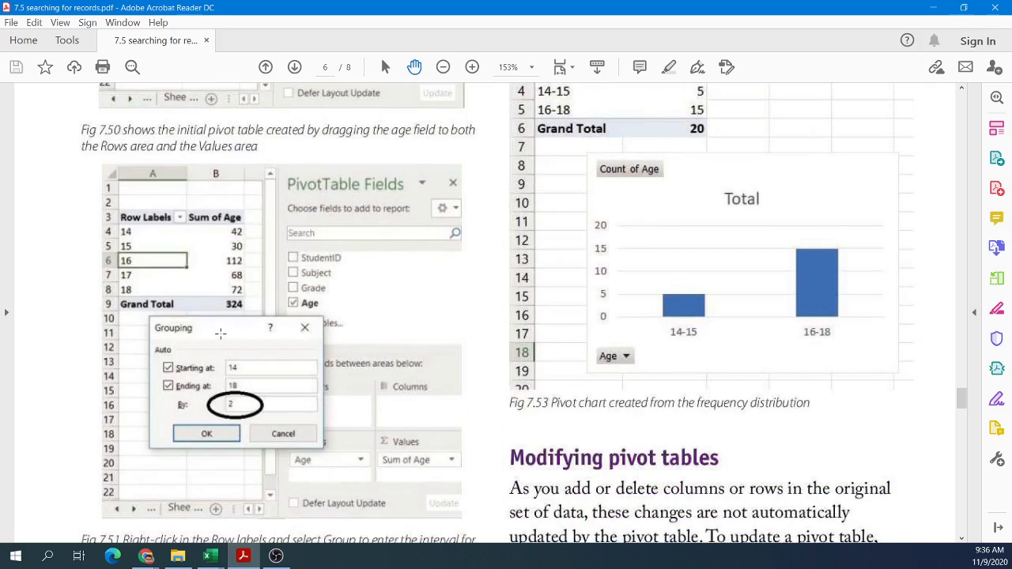
# - Return to the 4th form list in Excel and check the Count of Stream field options and the More Tables option without changing anything
pyautogui.moveTo(209, 556)
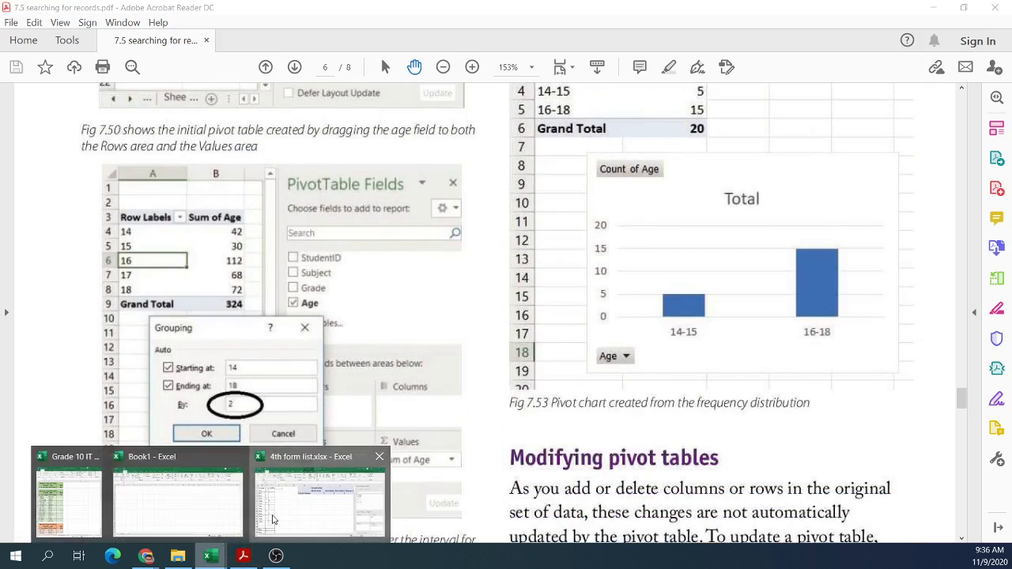
pyautogui.click(396, 506)
pyautogui.click(997, 455)
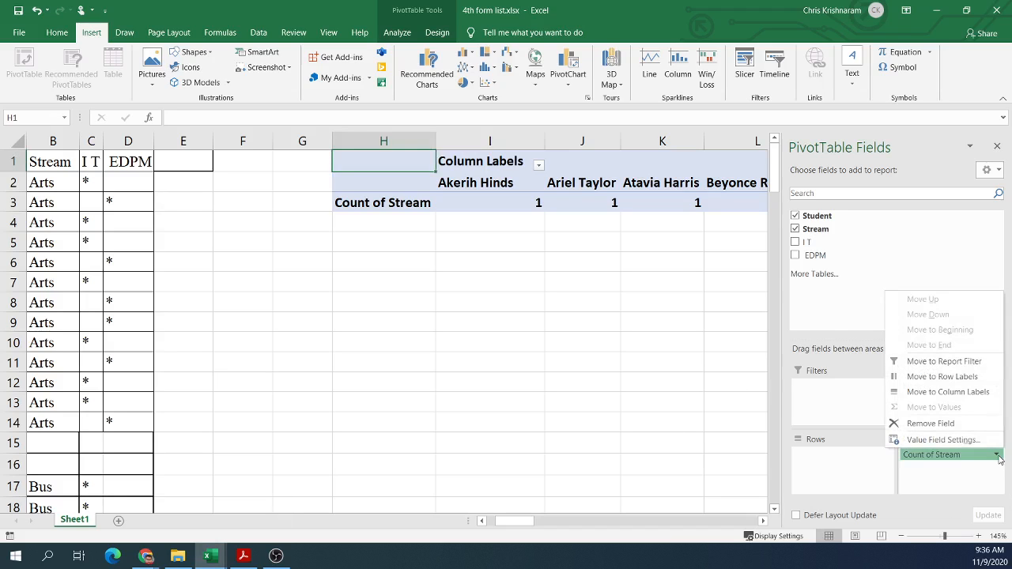
pyautogui.click(815, 274)
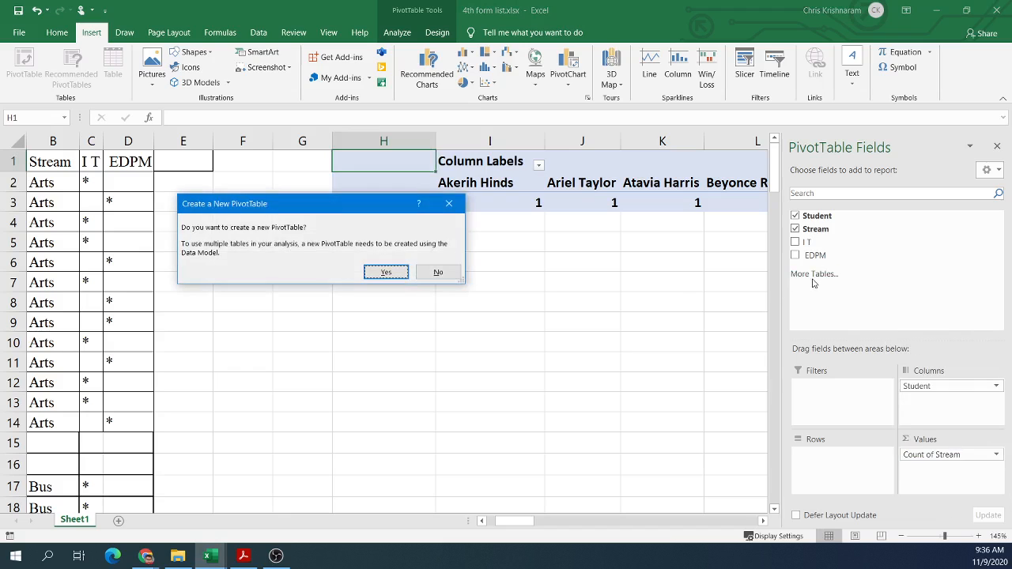
pyautogui.click(448, 203)
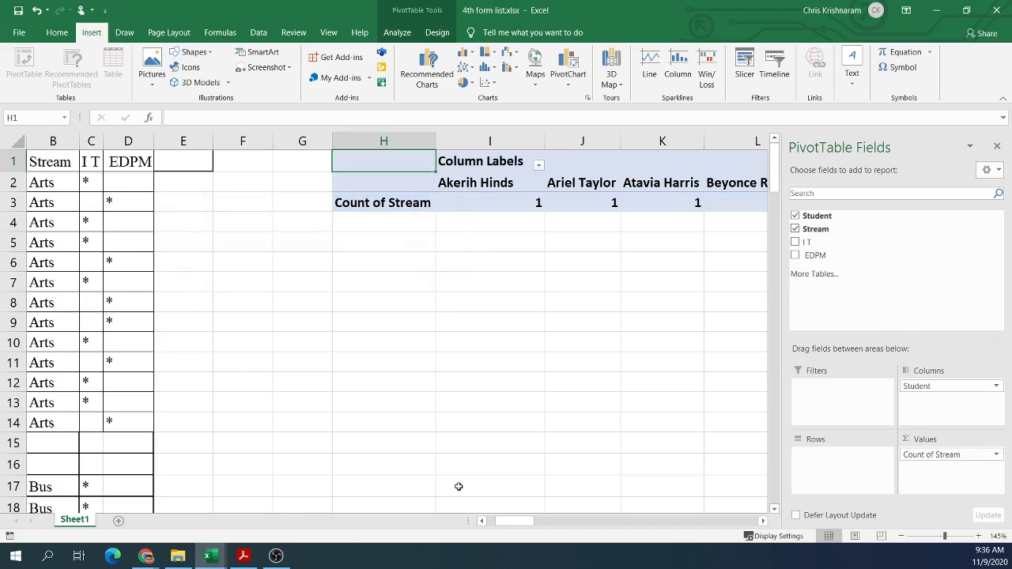
# - Switch back to the textbook PDF and read how Fig 7.51 groups the row labels into age ranges
pyautogui.click(243, 555)
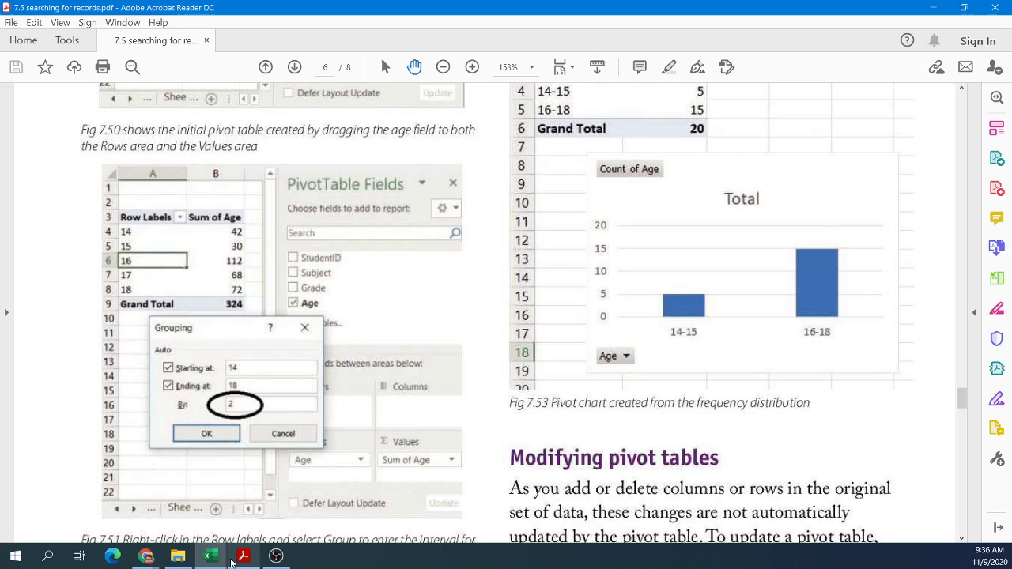
pyautogui.scroll(-3, 333, 457)
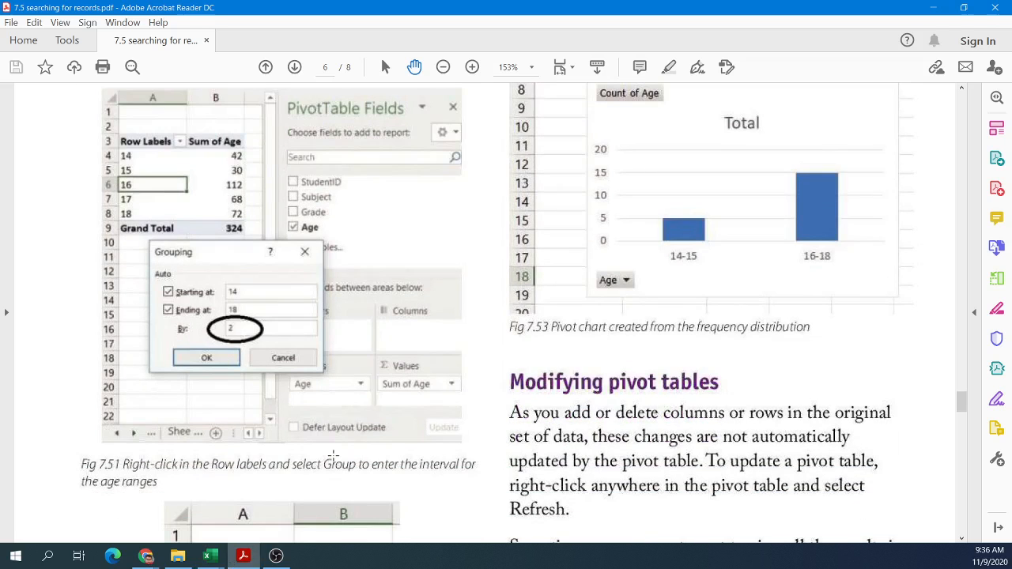
pyautogui.scroll(-3, 333, 459)
pyautogui.scroll(5, 334, 459)
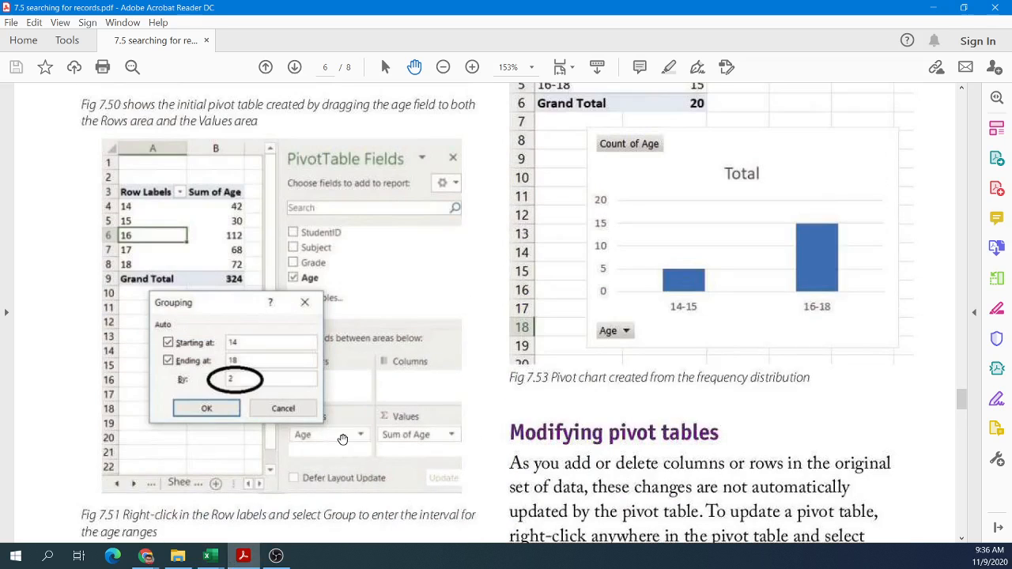
# - Return to the 4th form list in Excel and inspect the Column Labels filter options and the PivotTable Fields layout options
pyautogui.click(210, 556)
pyautogui.click(268, 519)
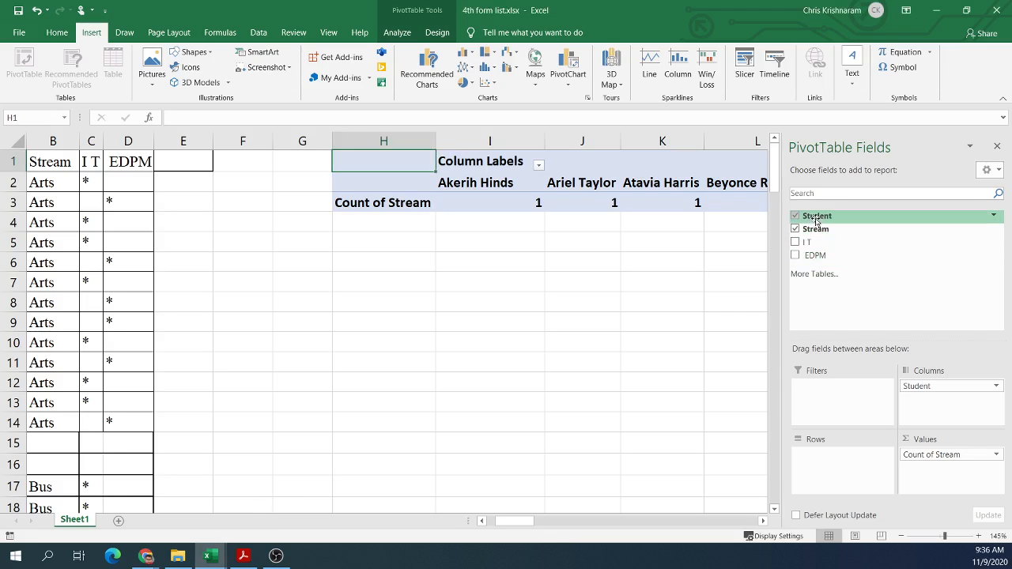
pyautogui.click(428, 204)
pyautogui.click(538, 165)
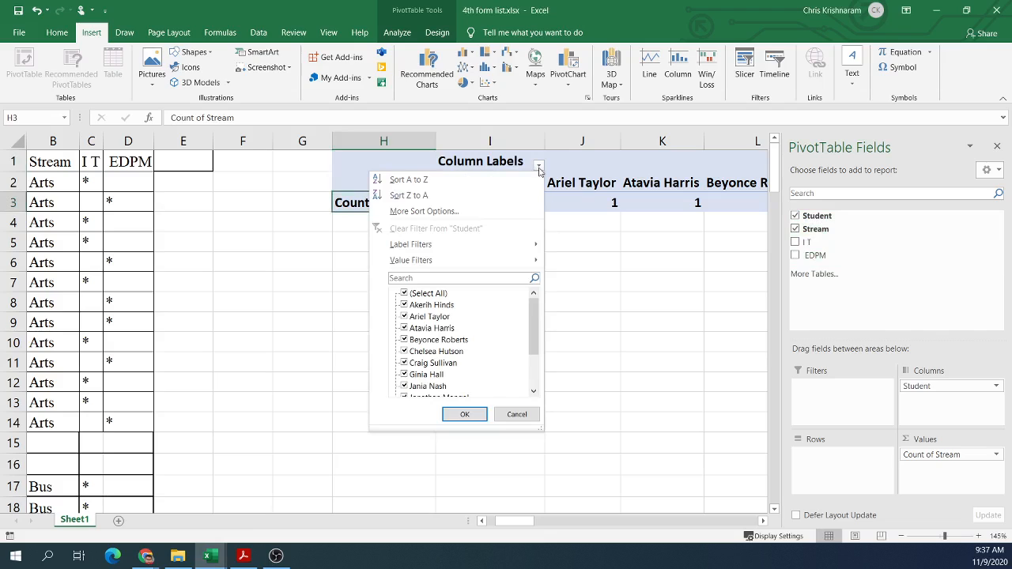
pyautogui.moveTo(497, 257)
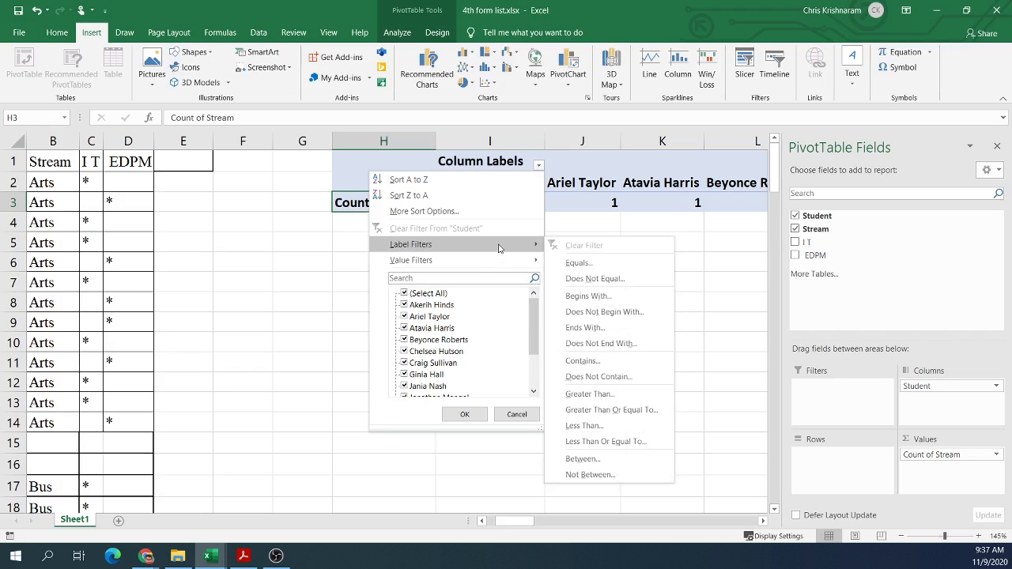
pyautogui.click(993, 172)
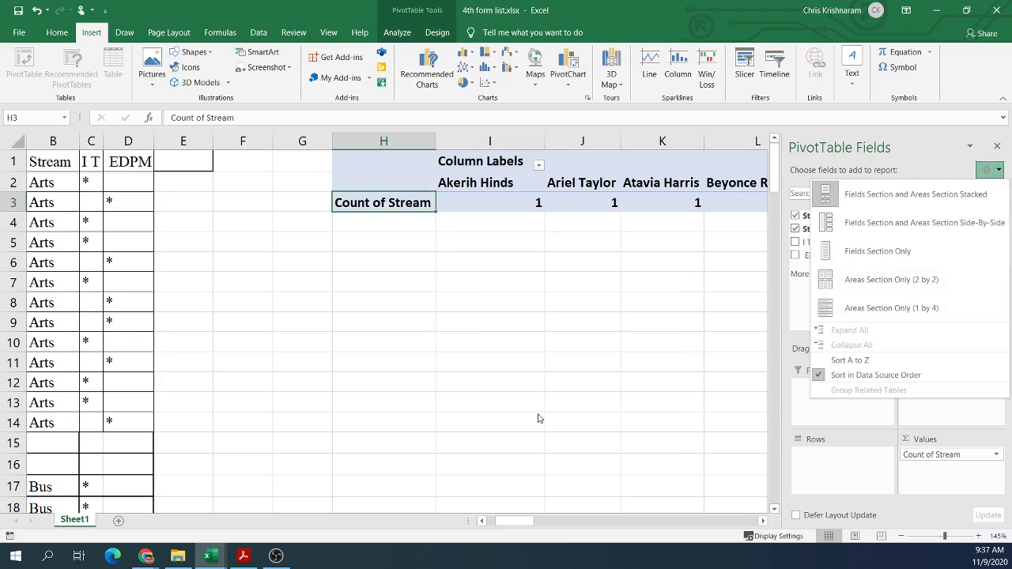
pyautogui.press('Escape')
# - Switch to the textbook PDF and reread the frequency distribution text alongside the Age pivot table and grouping figures
pyautogui.click(244, 556)
pyautogui.scroll(2, 288, 372)
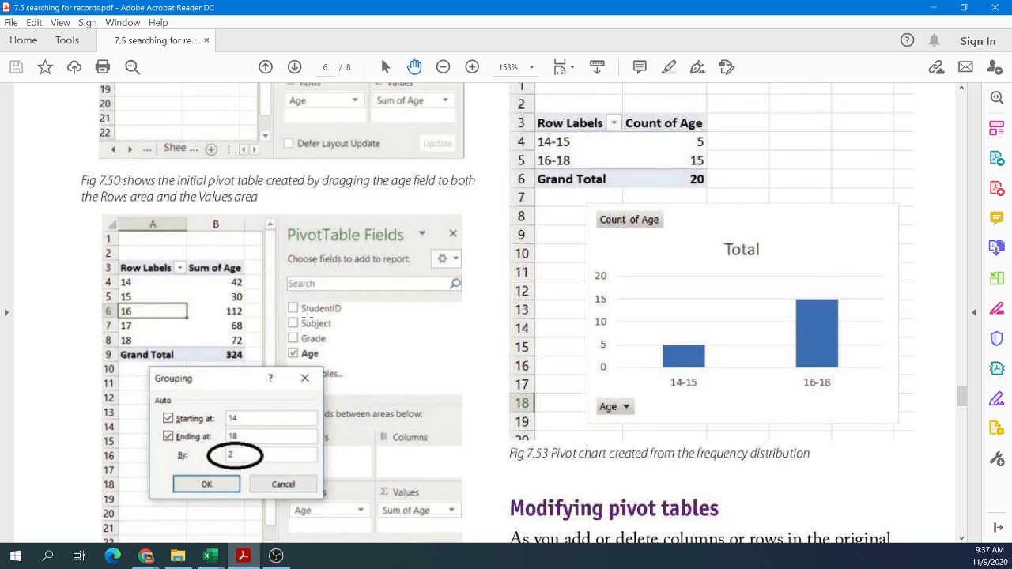
pyautogui.scroll(-2, 308, 316)
pyautogui.scroll(5, 307, 316)
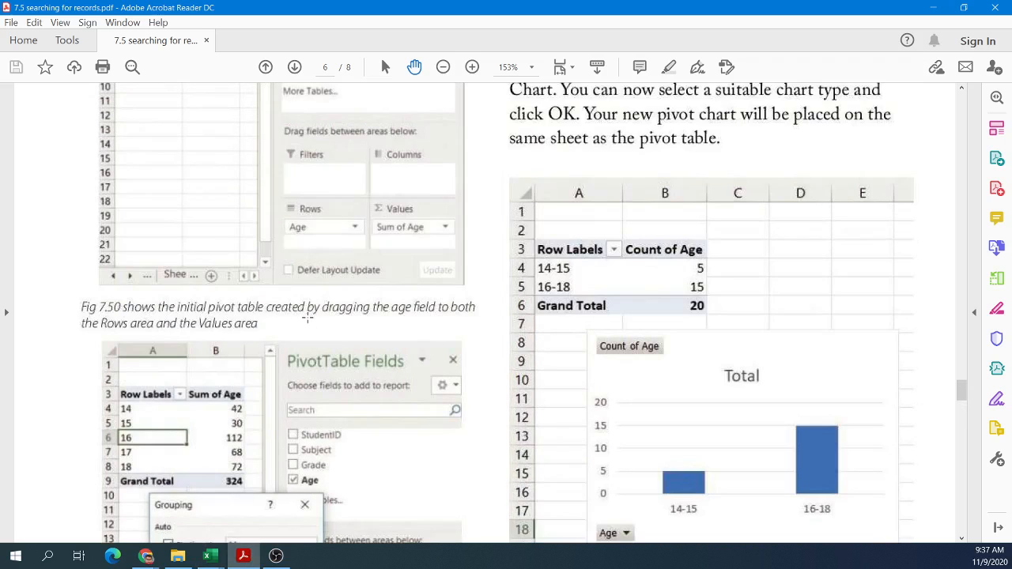
pyautogui.scroll(1, 308, 316)
pyautogui.scroll(10, 307, 316)
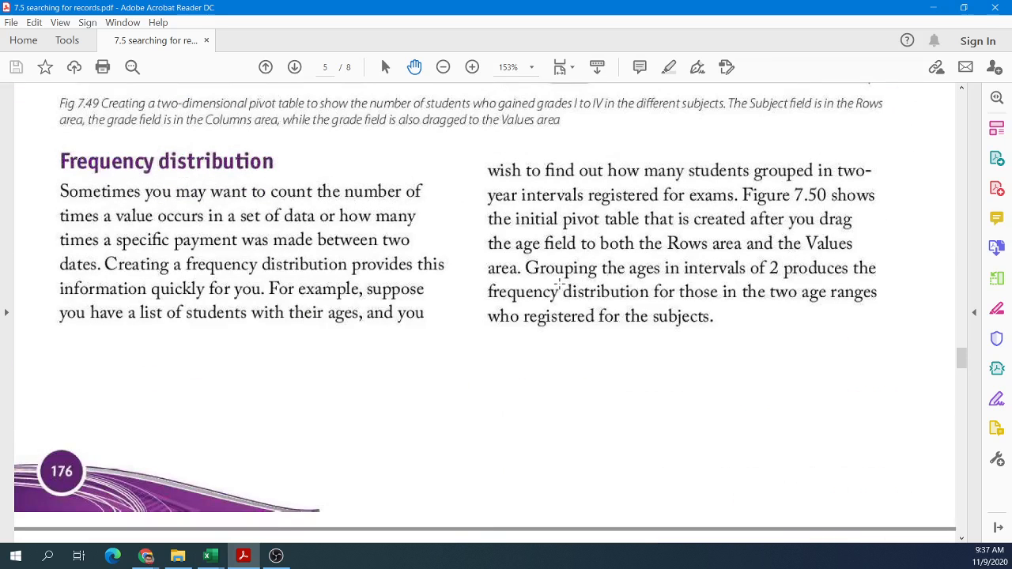
pyautogui.scroll(-10, 559, 283)
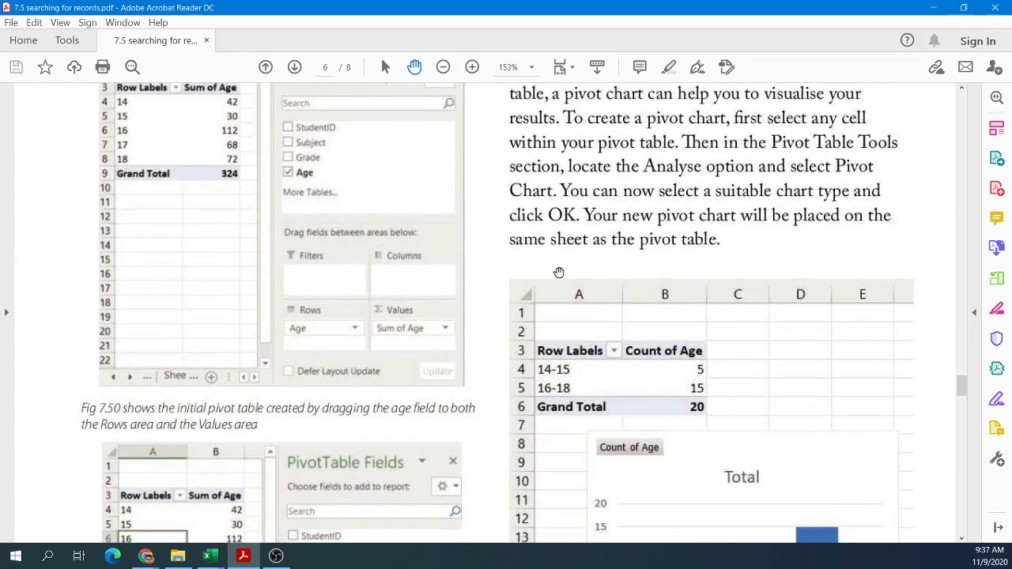
# - Switch to the 4th form list in Excel and review the Count of Stream value field settings, cross-checking them with the textbook PDF
pyautogui.click(209, 556)
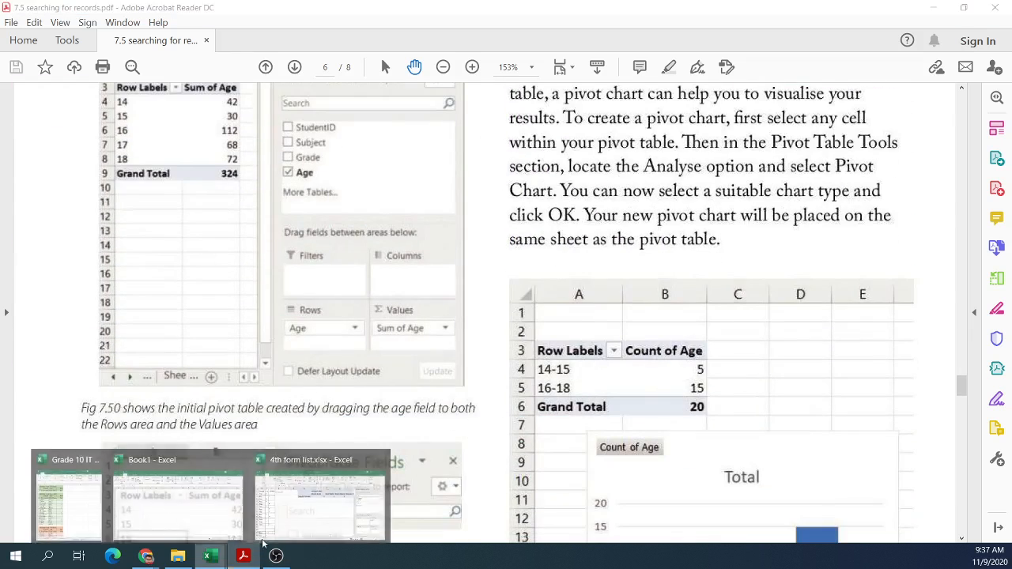
pyautogui.click(259, 542)
pyautogui.click(997, 455)
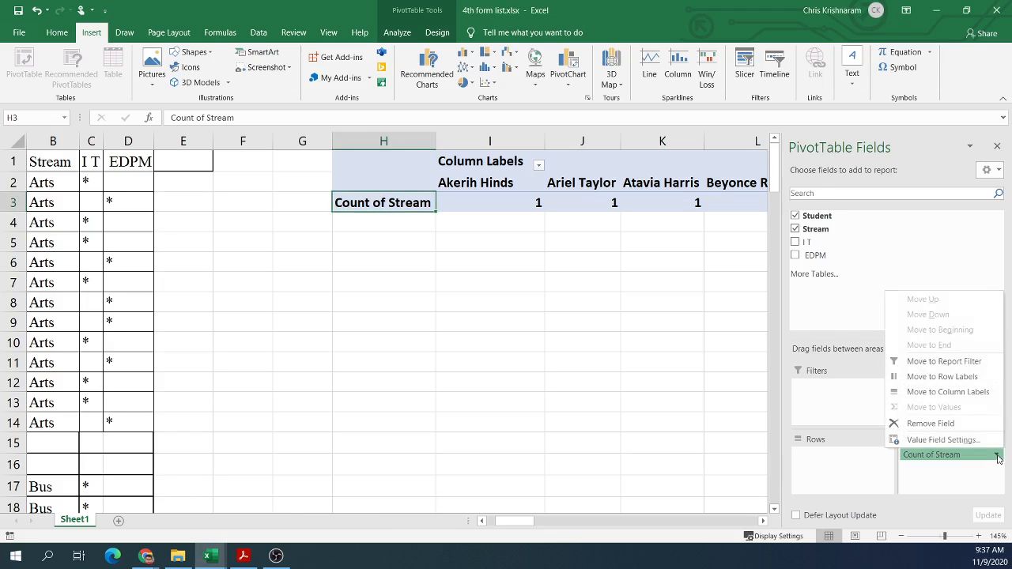
pyautogui.click(949, 440)
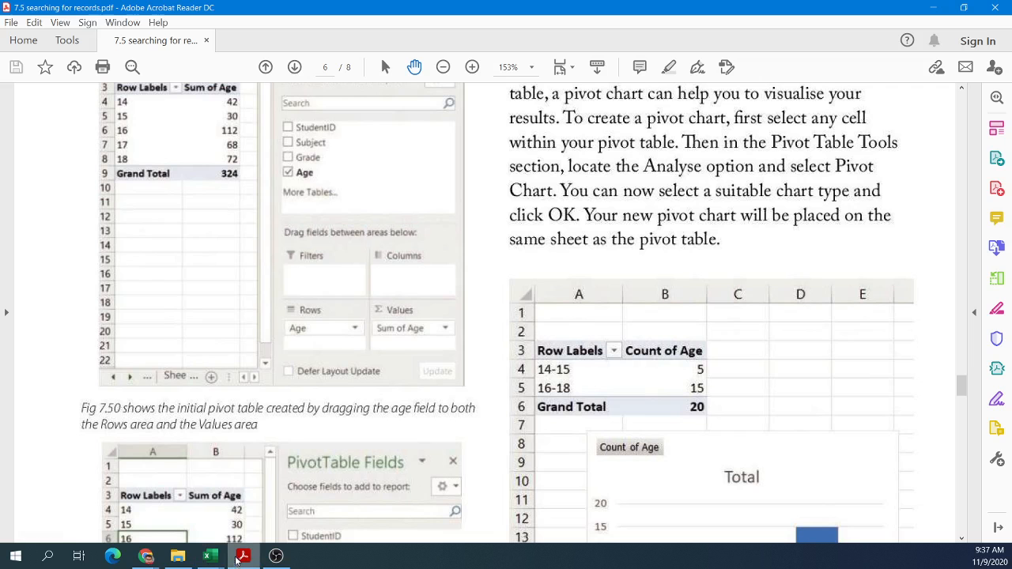
pyautogui.click(237, 559)
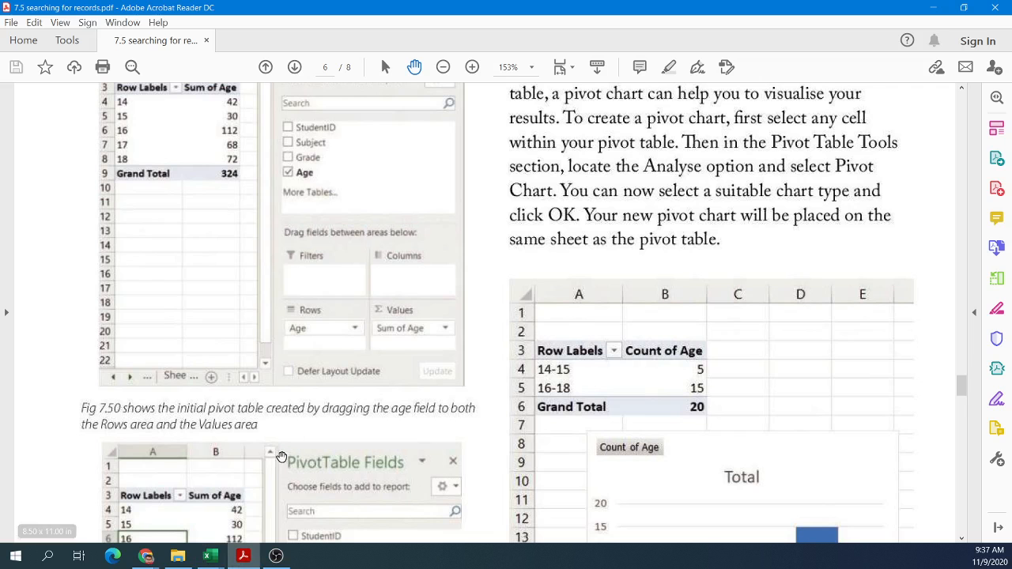
pyautogui.scroll(-5, 282, 440)
pyautogui.click(210, 556)
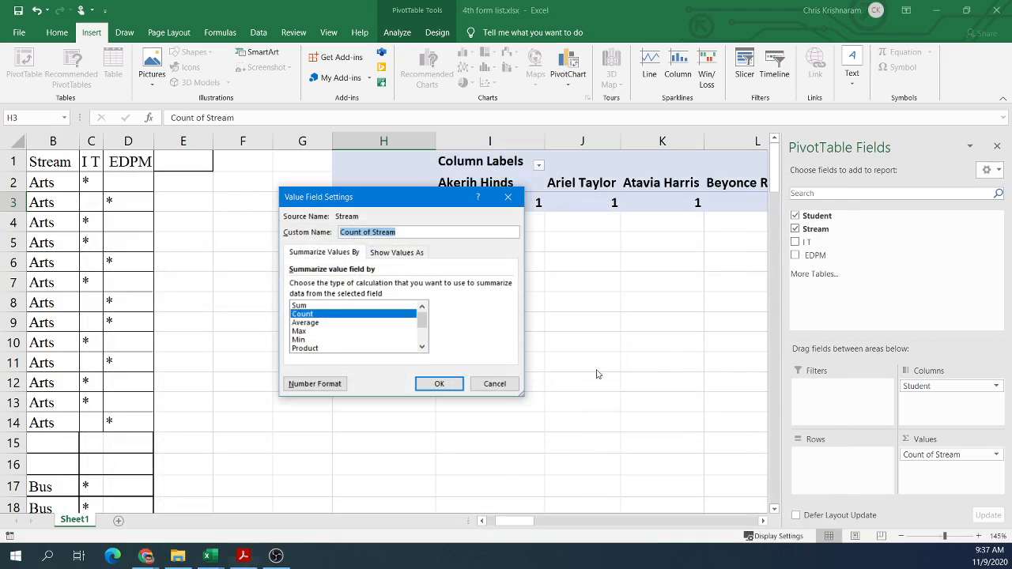
pyautogui.click(508, 197)
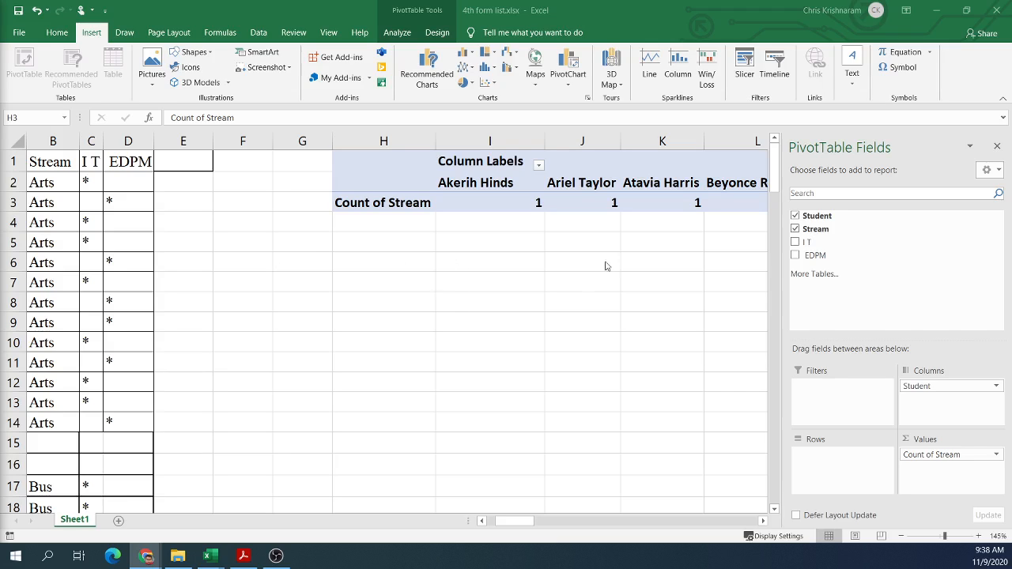
# - Inspect the Count of Stream value and field options, including the choices for summarizing and showing values, without changing anything
pyautogui.rightClick(534, 204)
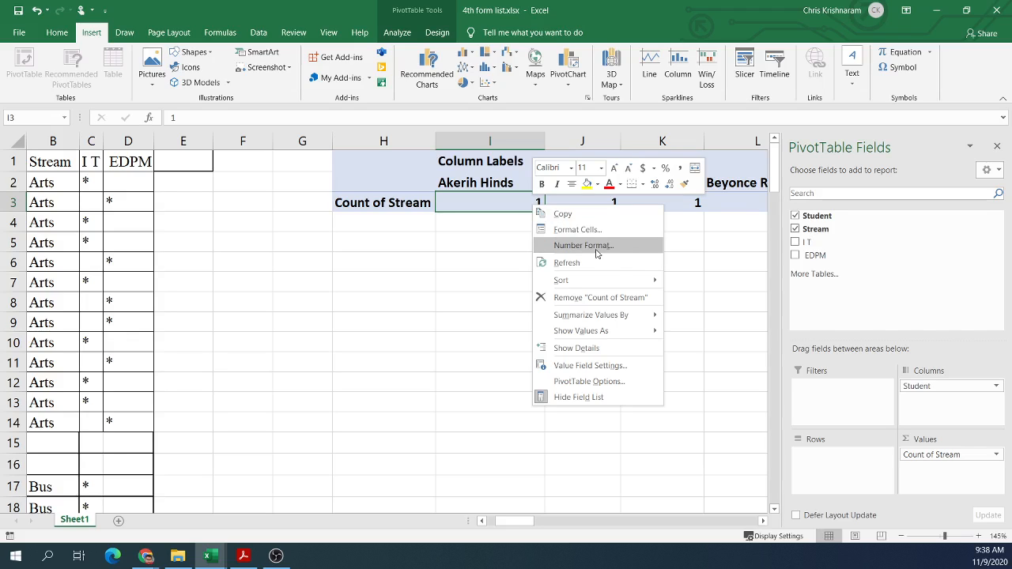
pyautogui.click(940, 459)
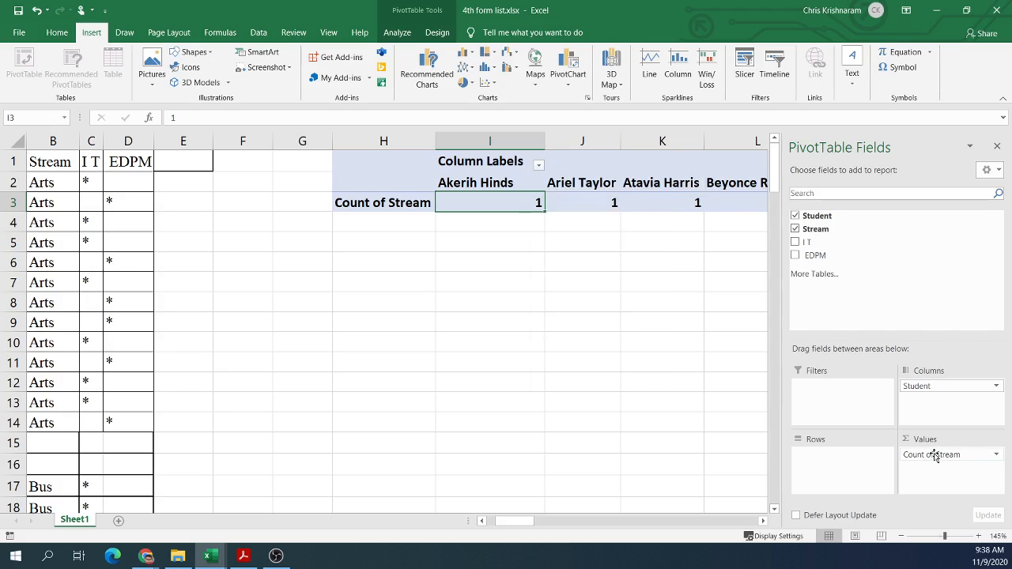
pyautogui.click(997, 455)
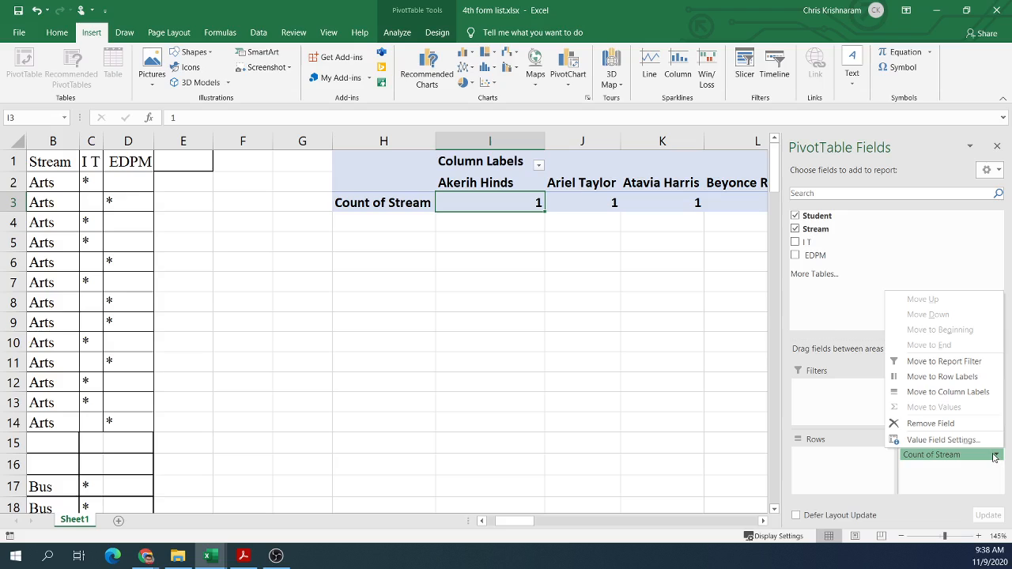
pyautogui.click(667, 321)
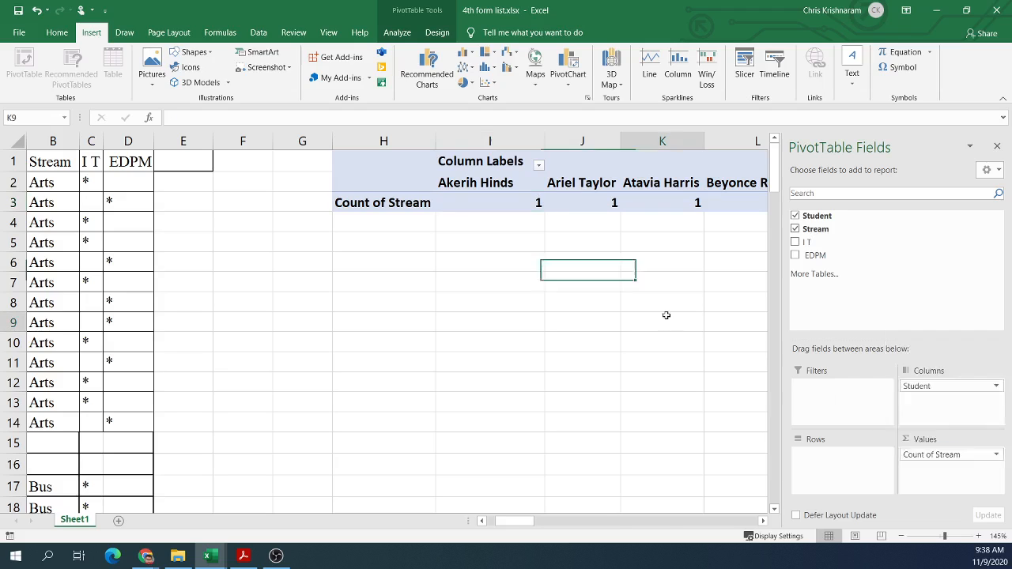
pyautogui.rightClick(419, 207)
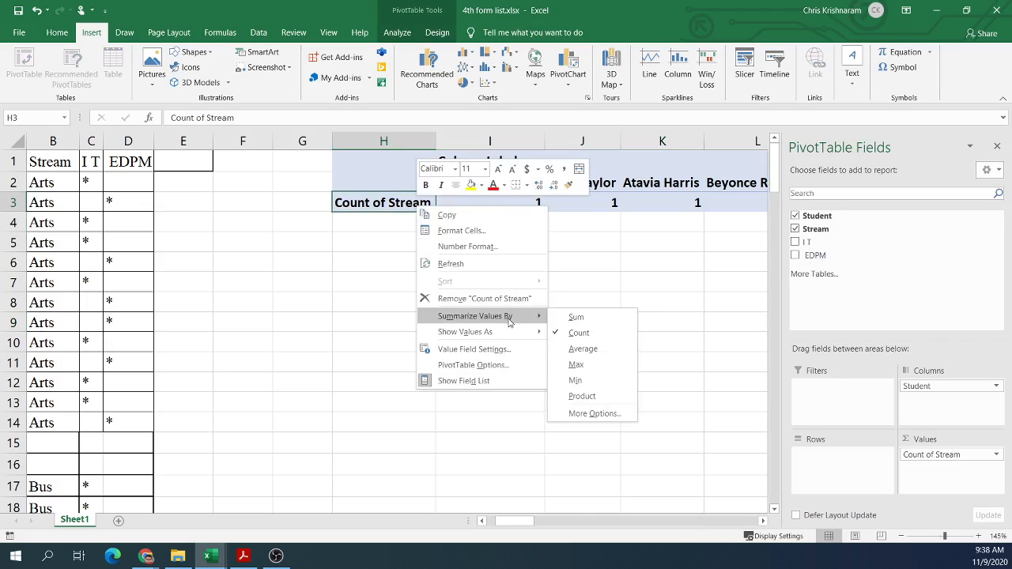
pyautogui.moveTo(510, 336)
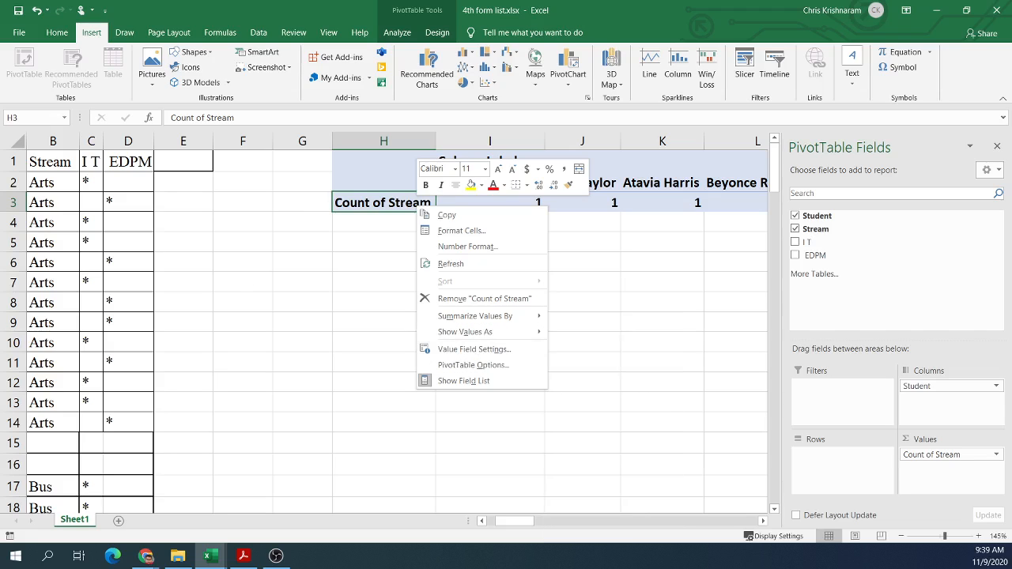
pyautogui.hotkey('alt', 'Tab')
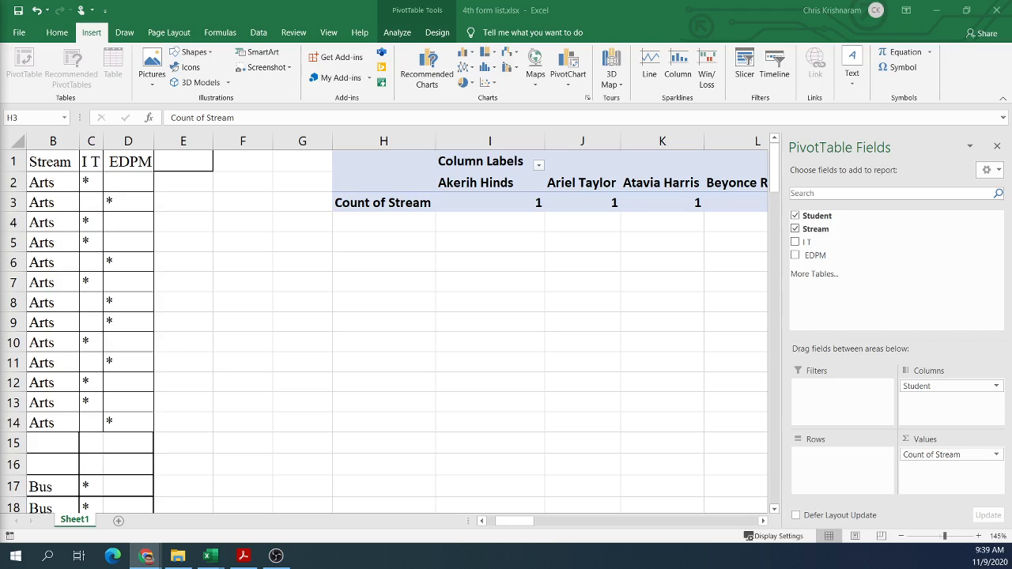
# - Compare the options available for cell I3 and the Column Labels cell, and check the PivotTable analysis tools for grouping
pyautogui.click(494, 206)
pyautogui.rightClick(493, 207)
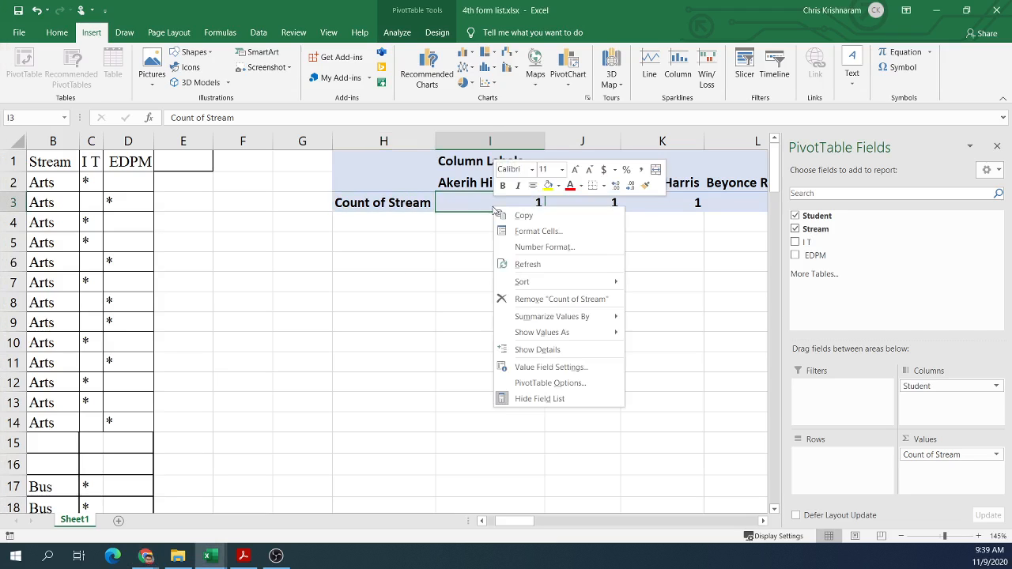
pyautogui.rightClick(473, 161)
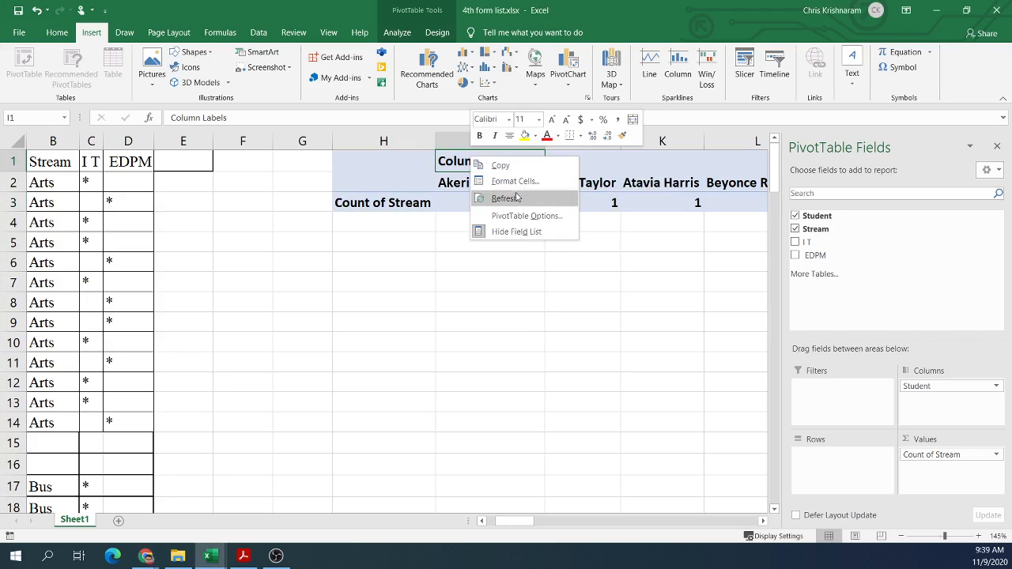
pyautogui.click(529, 162)
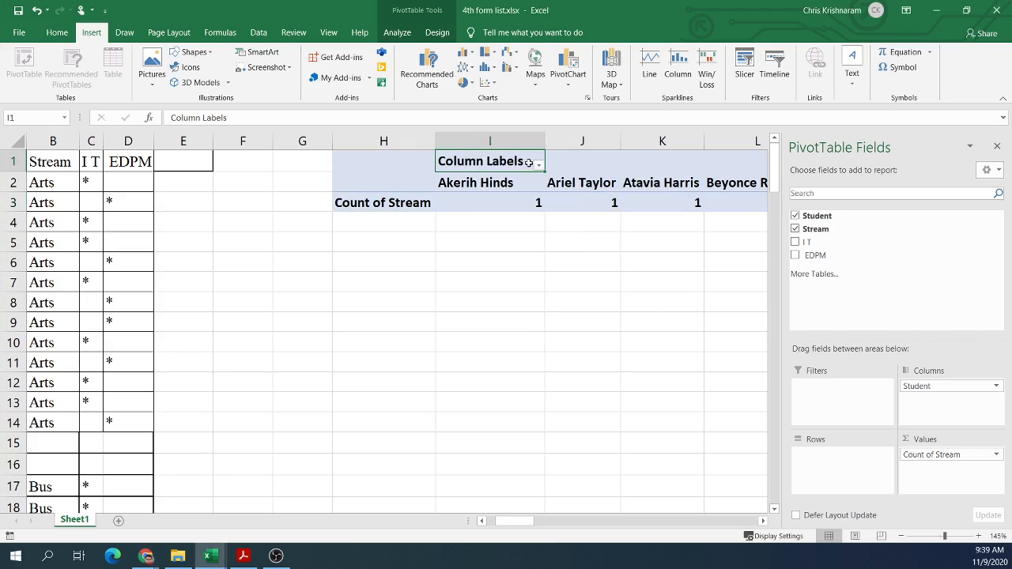
pyautogui.click(437, 32)
pyautogui.click(397, 33)
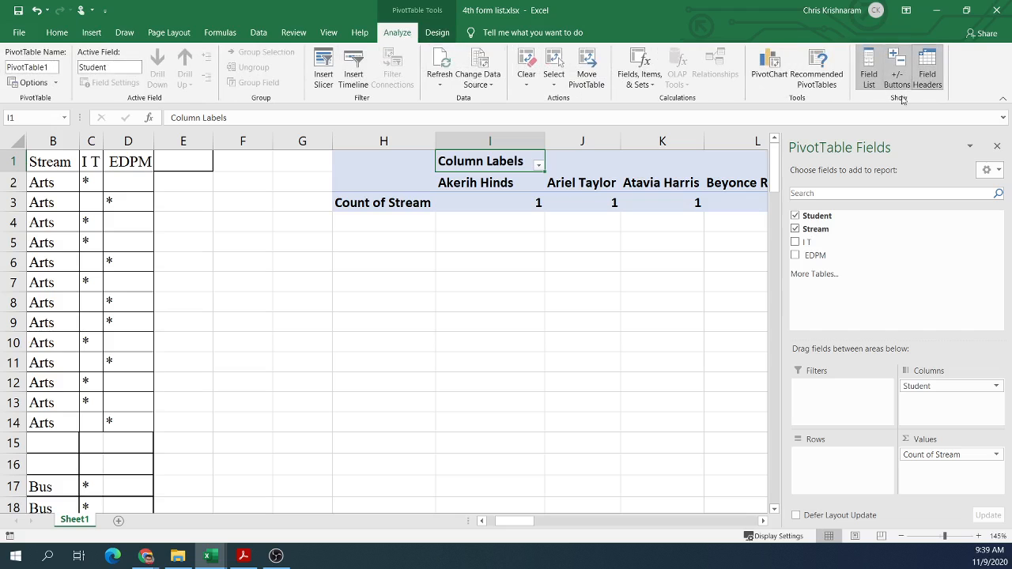
pyautogui.click(424, 219)
pyautogui.click(458, 205)
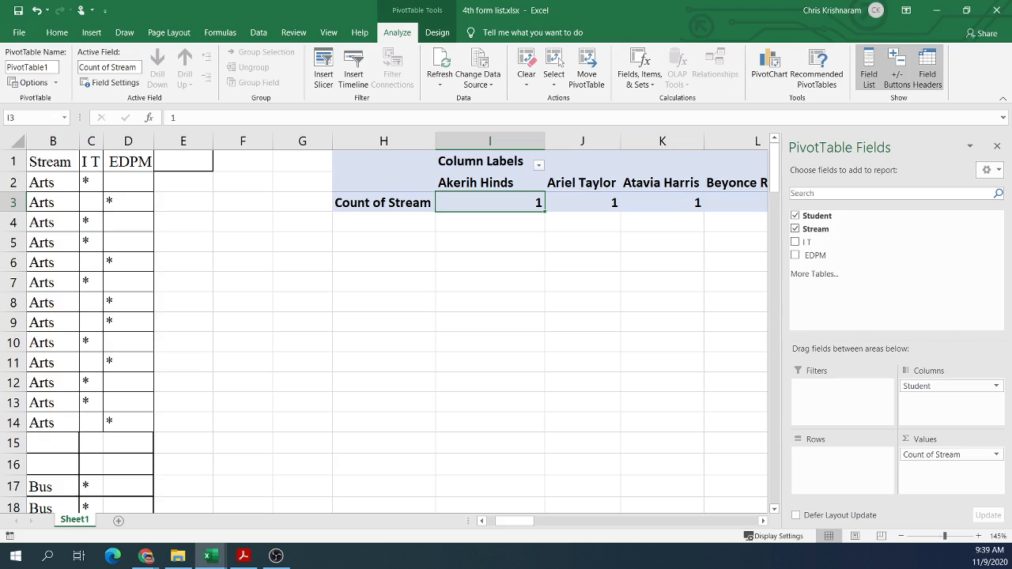
# - Recheck the available options for the first Count of Stream value in cell I3
pyautogui.hotkey('alt', 'Tab')
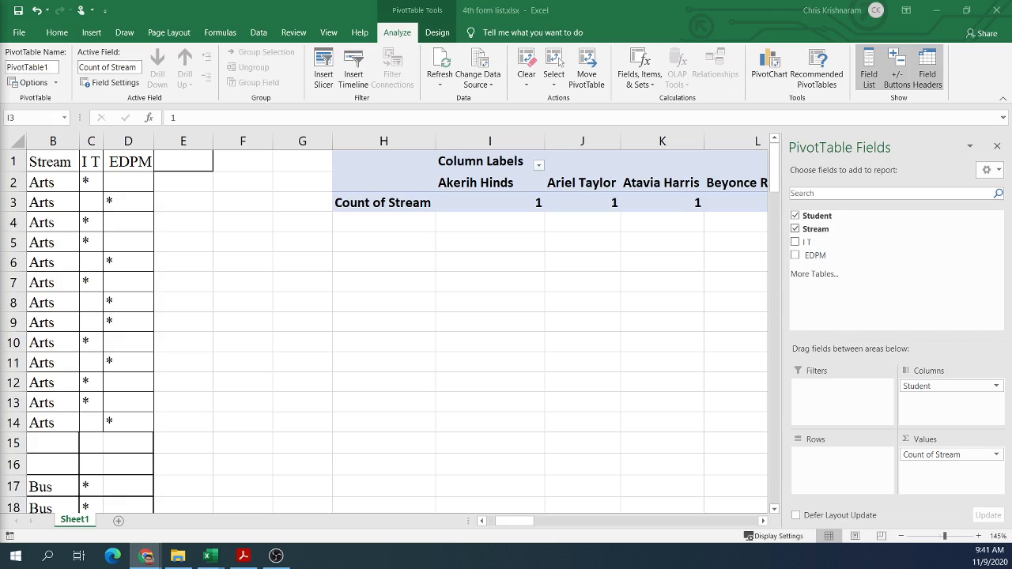
pyautogui.click(457, 204)
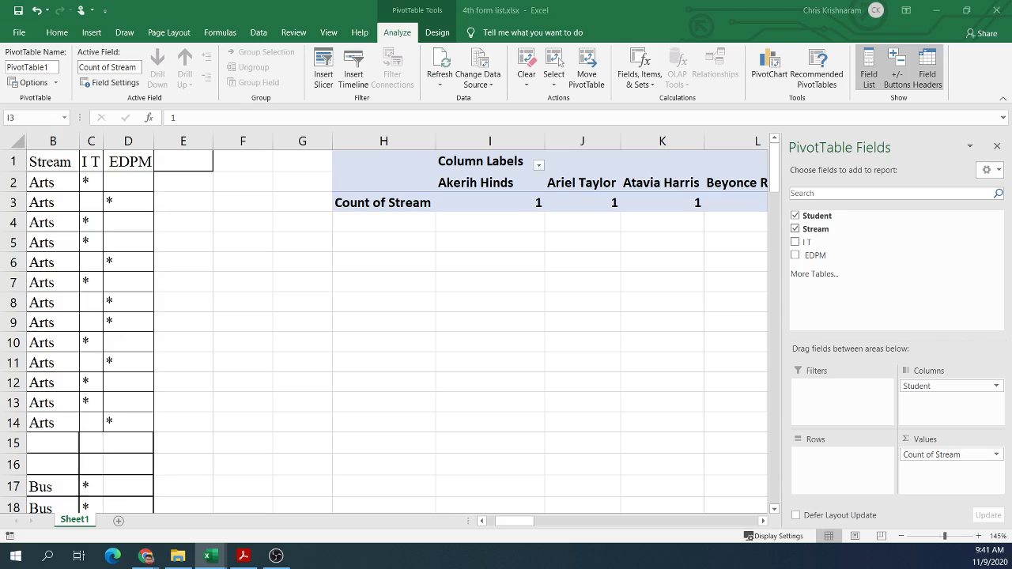
pyautogui.click(520, 205)
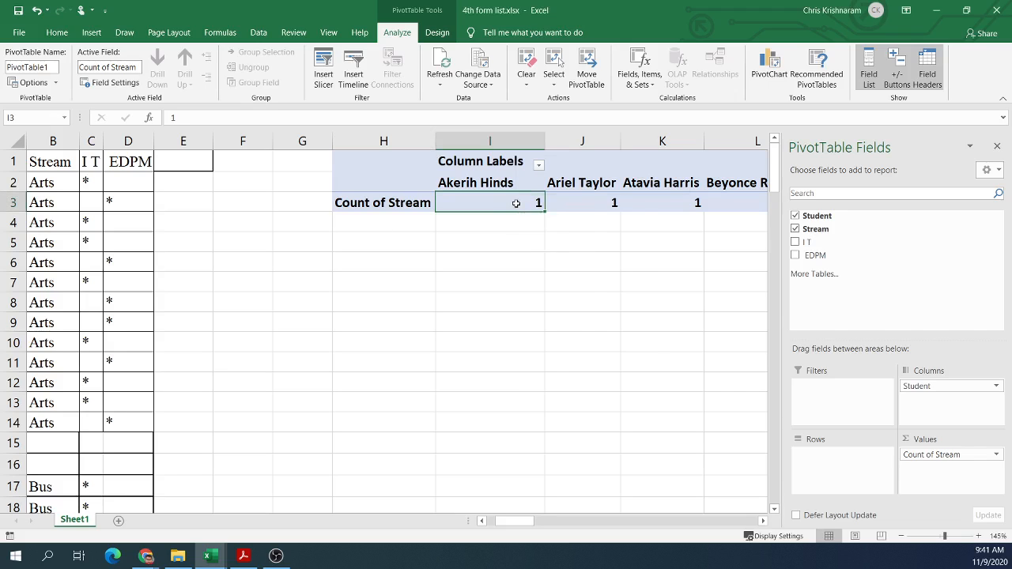
pyautogui.rightClick(520, 205)
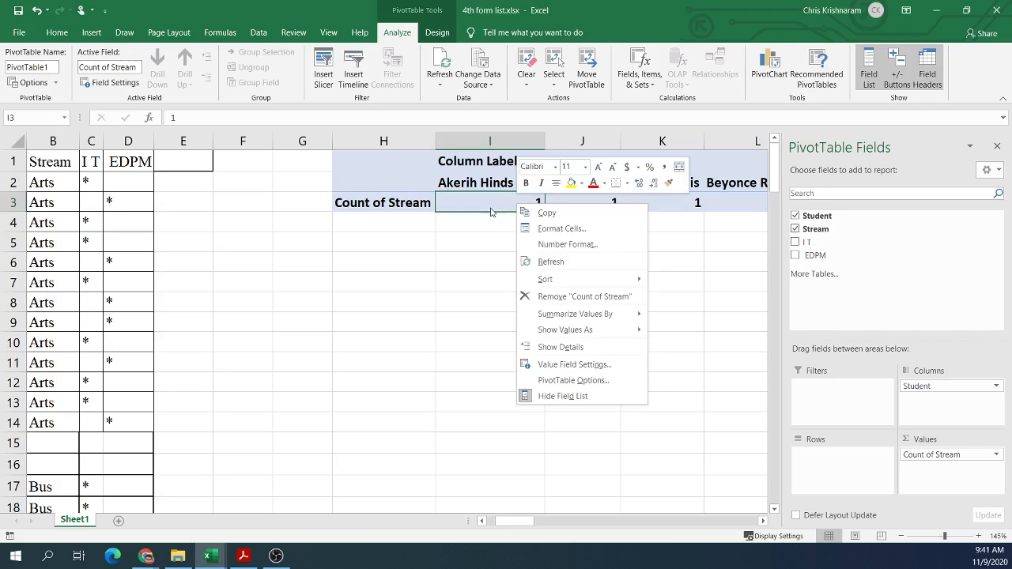
pyautogui.press('Escape')
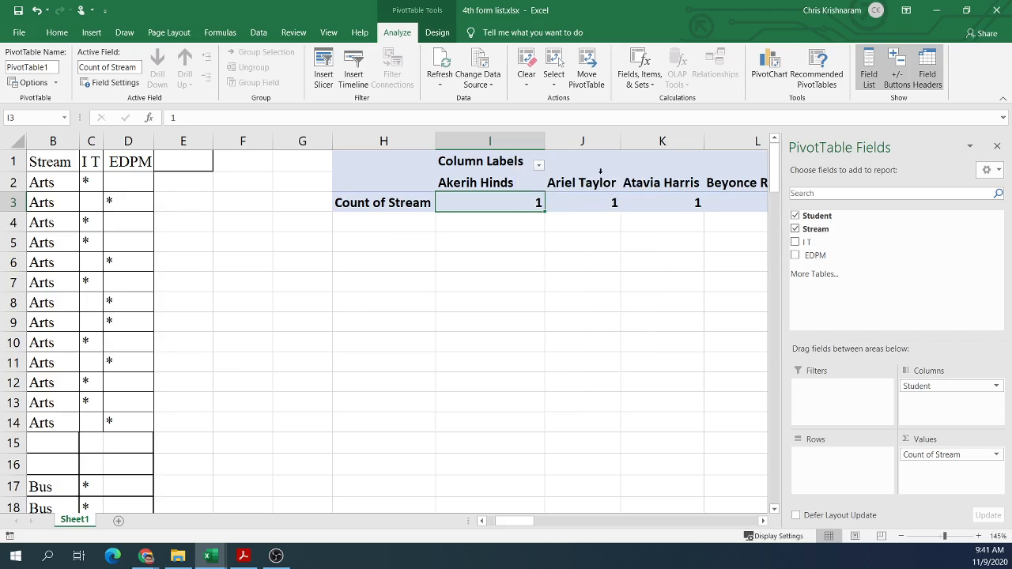
# - Add a new worksheet and enter the headings Students in A1 and Grades in B1
pyautogui.click(118, 521)
pyautogui.keyDown('ctrl'); pyautogui.scroll(8, 261, 273); pyautogui.keyUp('ctrl')
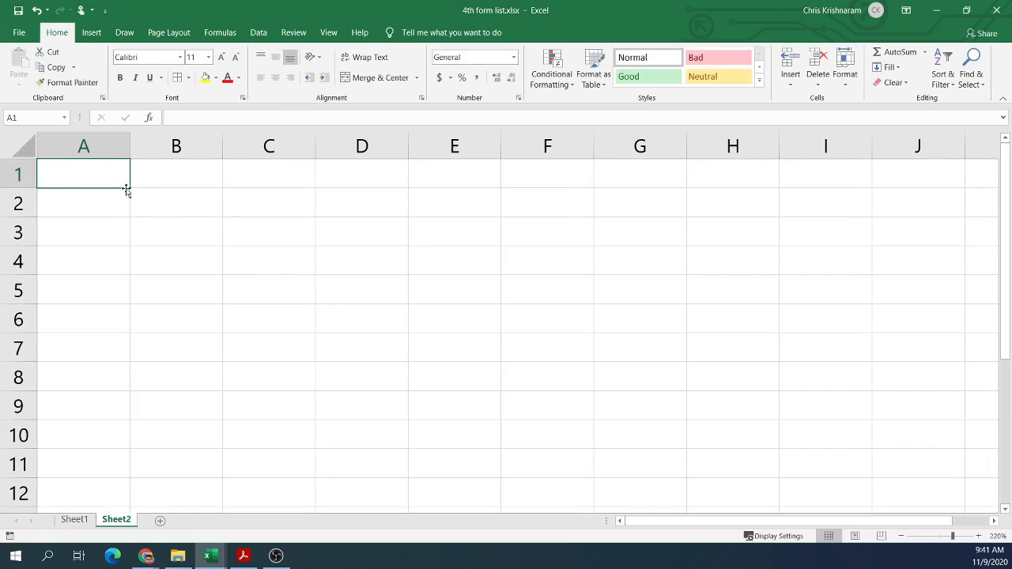
pyautogui.write('Studetns')
pyautogui.press('BackSpace')
pyautogui.press('BackSpace')
pyautogui.press('BackSpace')
pyautogui.write('nts')
pyautogui.press('Tab')
pyautogui.write('g')
pyautogui.press('BackSpace')
pyautogui.write('Grades')
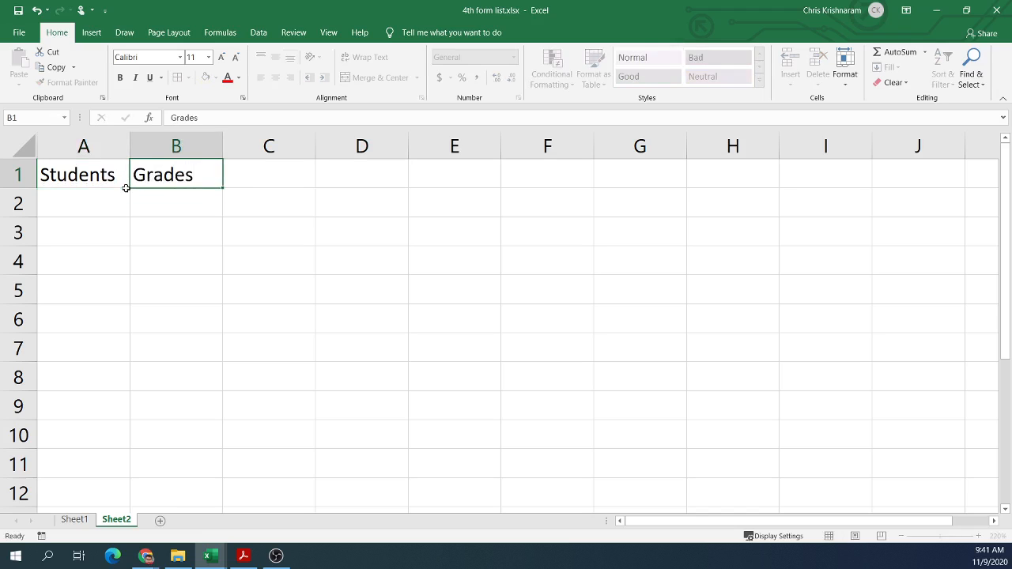
pyautogui.press('Return')
# - Try to fill the placeholder text lksadds from A2 down to A9, switching the fill to formatting only
pyautogui.write('lksadds')
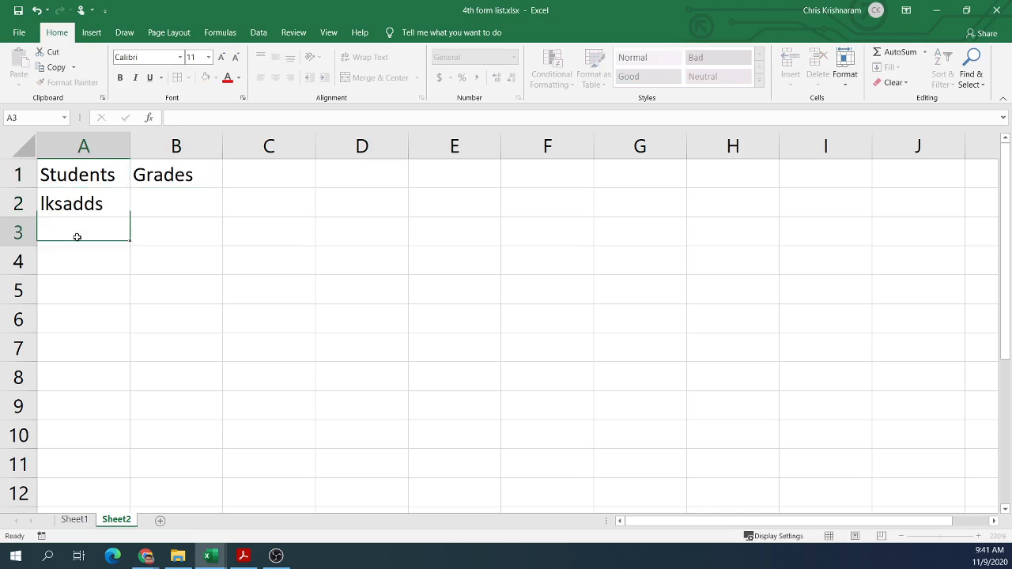
pyautogui.hotkey('ctrl', 'Return')
pyautogui.moveTo(131, 217); pyautogui.dragTo(115, 421)
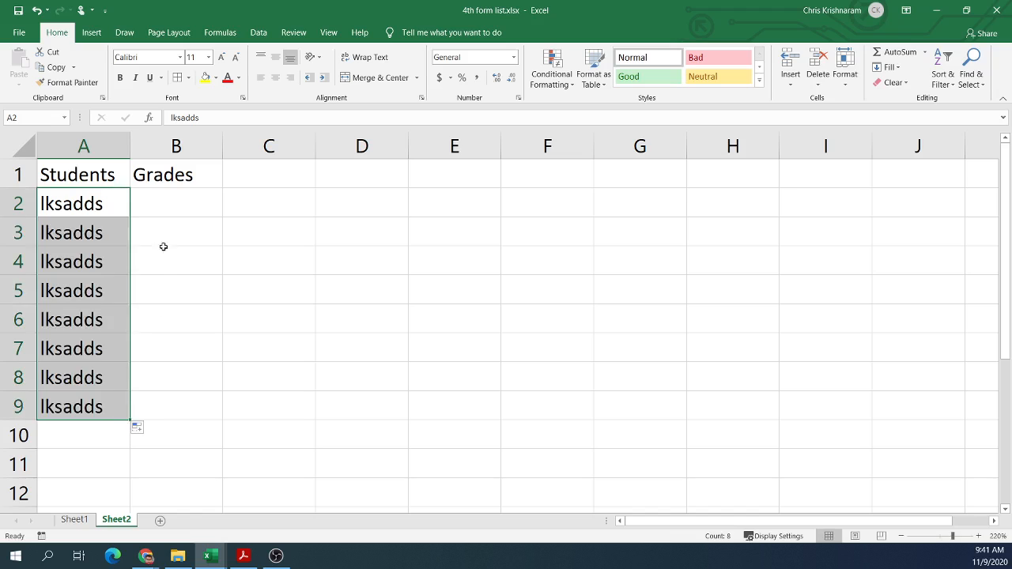
pyautogui.click(163, 207)
pyautogui.click(138, 428)
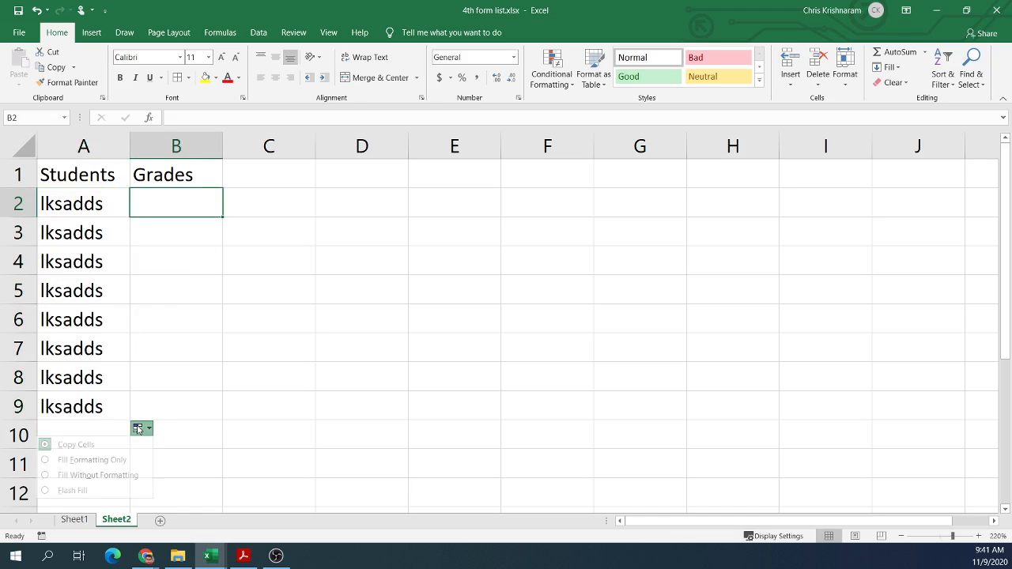
pyautogui.click(101, 461)
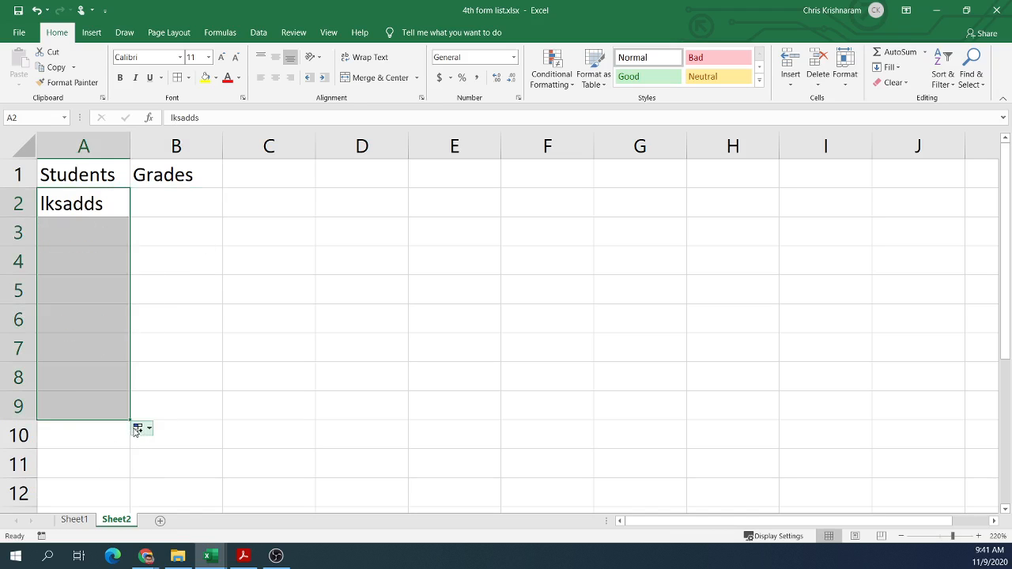
pyautogui.click(117, 292)
pyautogui.click(88, 224)
# - Enter Monday in A2, fill the weekday series down to A10, and fit column A to its contents
pyautogui.click(94, 187)
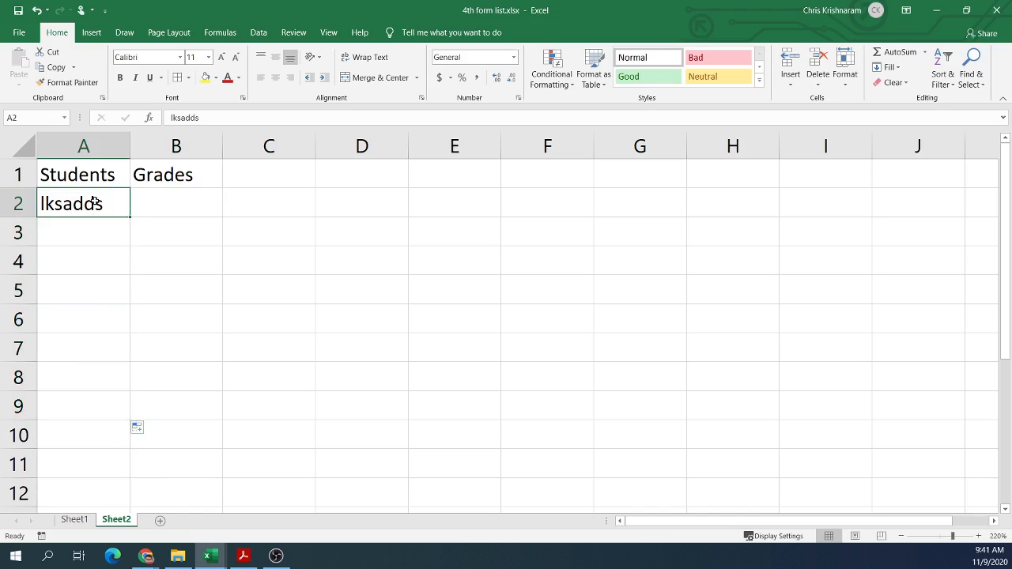
pyautogui.write('Monday')
pyautogui.press('Return')
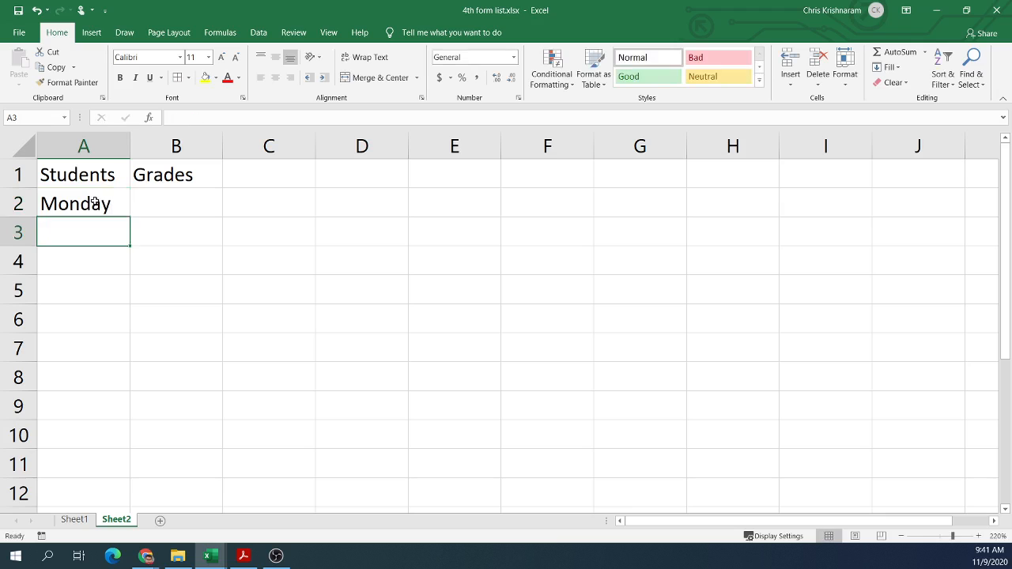
pyautogui.click(94, 202)
pyautogui.moveTo(131, 217); pyautogui.dragTo(125, 370)
pyautogui.scroll(1, 130, 400)
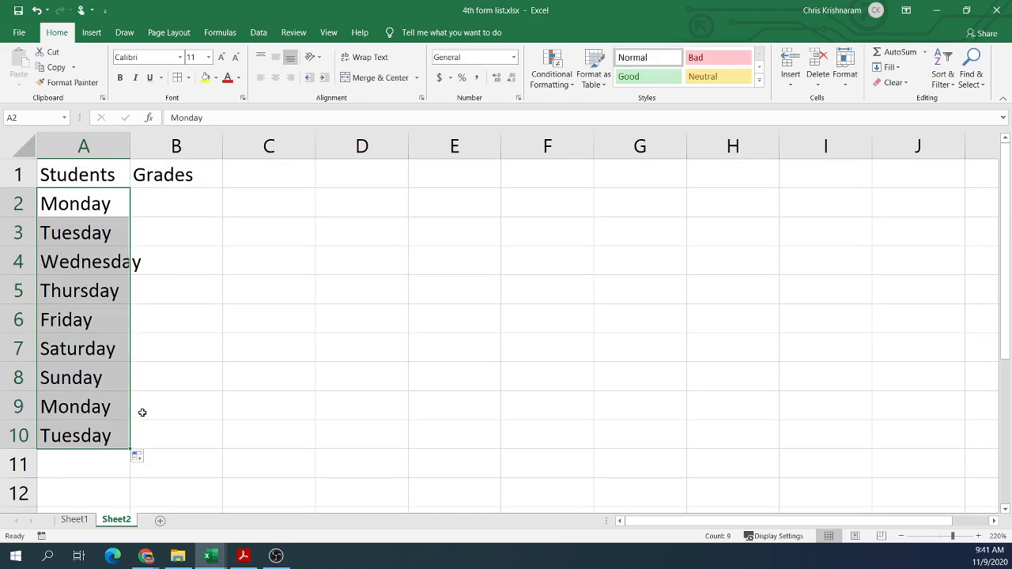
pyautogui.doubleClick(131, 146)
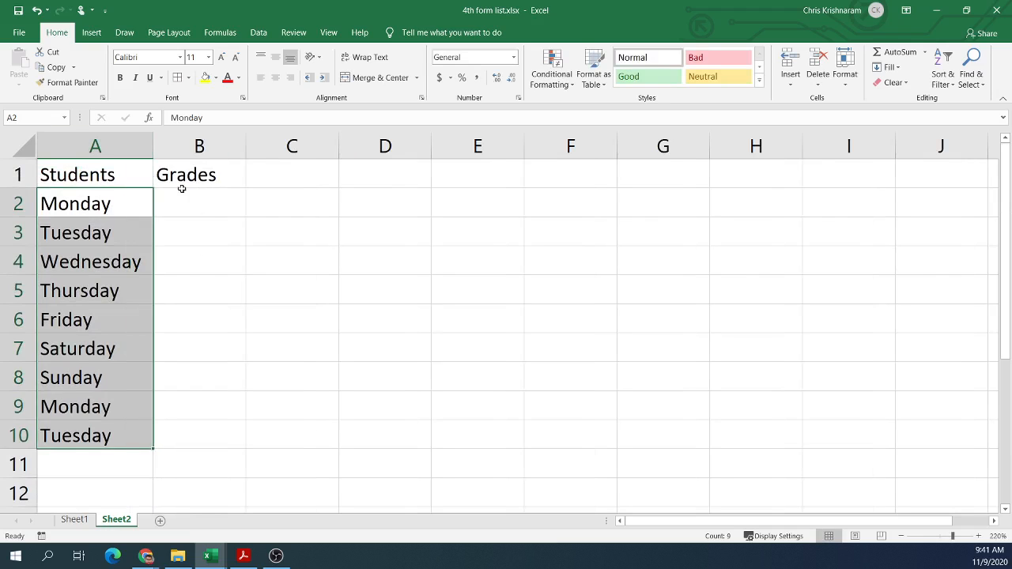
# - Enter the grades 23, 25, 25 and 62 in cells B2 to B5
pyautogui.click(183, 210)
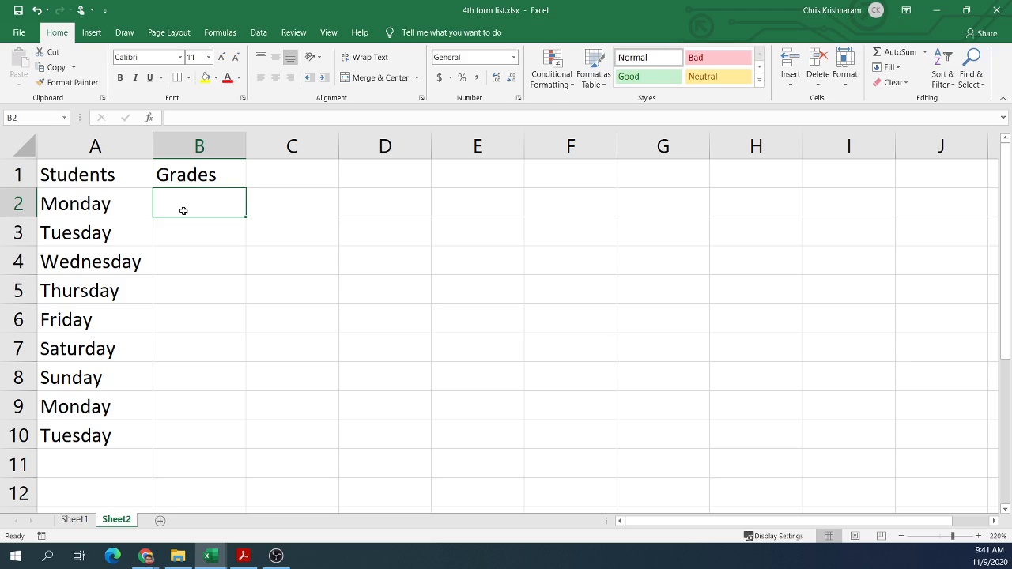
pyautogui.write('23')
pyautogui.press('Return')
pyautogui.write('25')
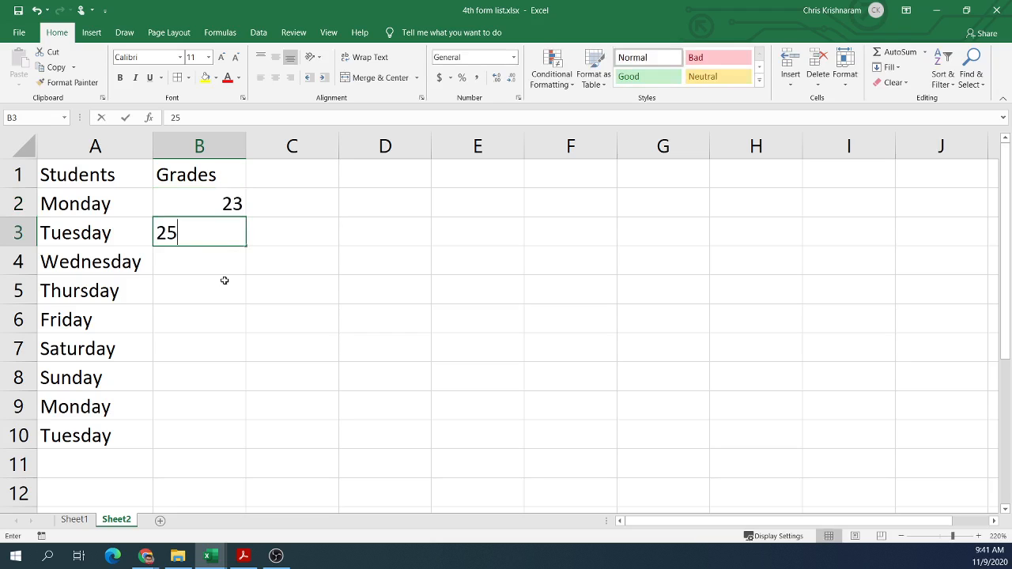
pyautogui.press('Return')
pyautogui.write('25')
pyautogui.press('Return')
pyautogui.write('62')
pyautogui.press('Return')
pyautogui.click(206, 294)
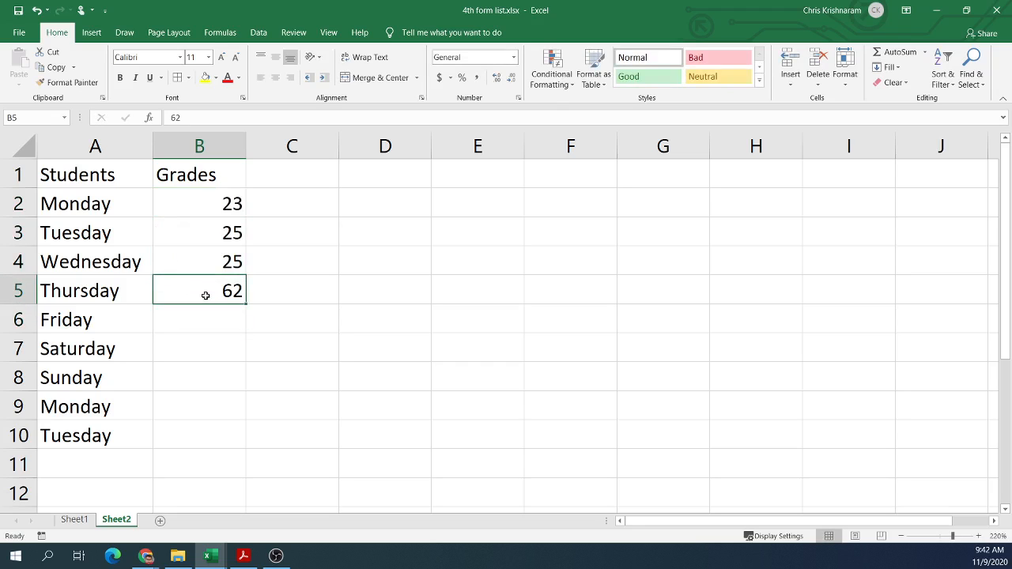
# - Enter the grades 26, 27, 28, 23, 21 and 22 in cells B5 to B10
pyautogui.write('26')
pyautogui.press('Return')
pyautogui.write('27')
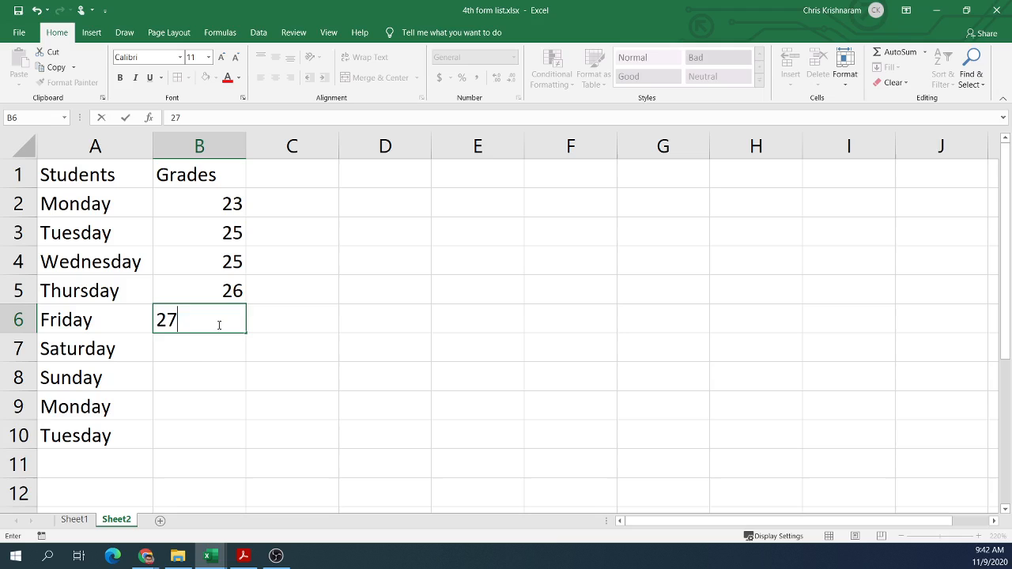
pyautogui.press('Return')
pyautogui.write('28')
pyautogui.press('Return')
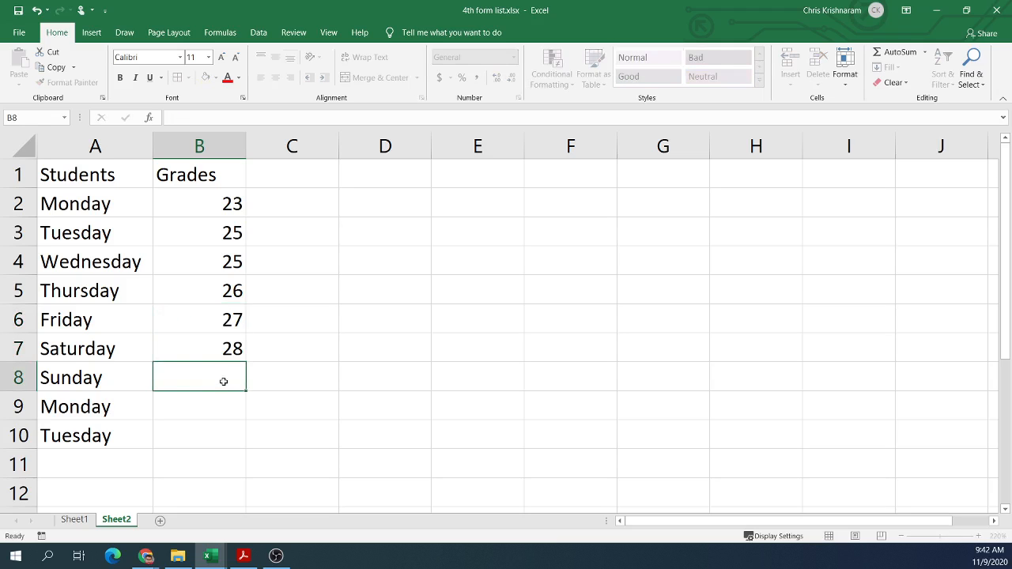
pyautogui.write('3')
pyautogui.press('BackSpace')
pyautogui.write('23')
pyautogui.press('Return')
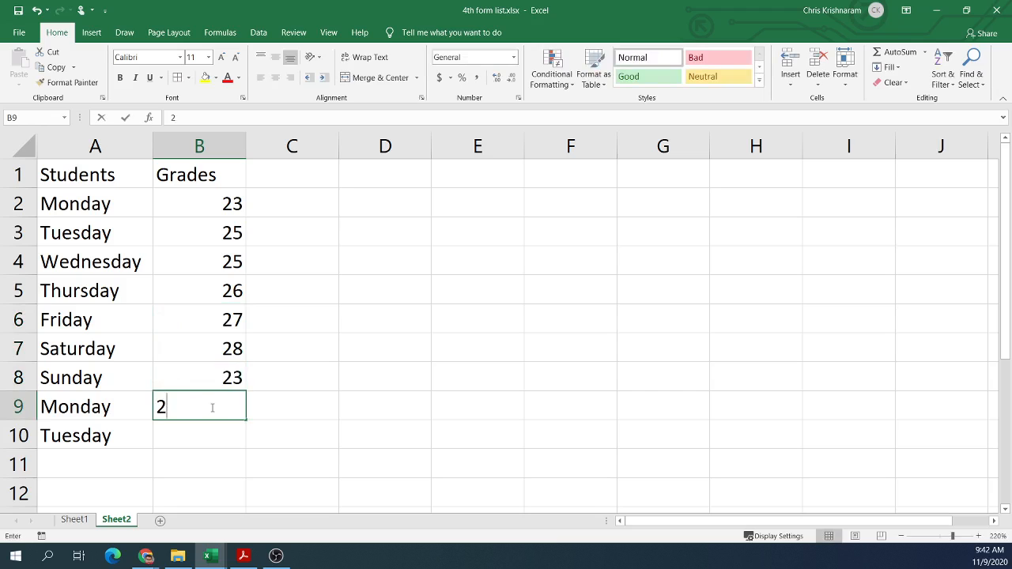
pyautogui.write('21')
pyautogui.press('Return')
pyautogui.write('22')
pyautogui.click(310, 387)
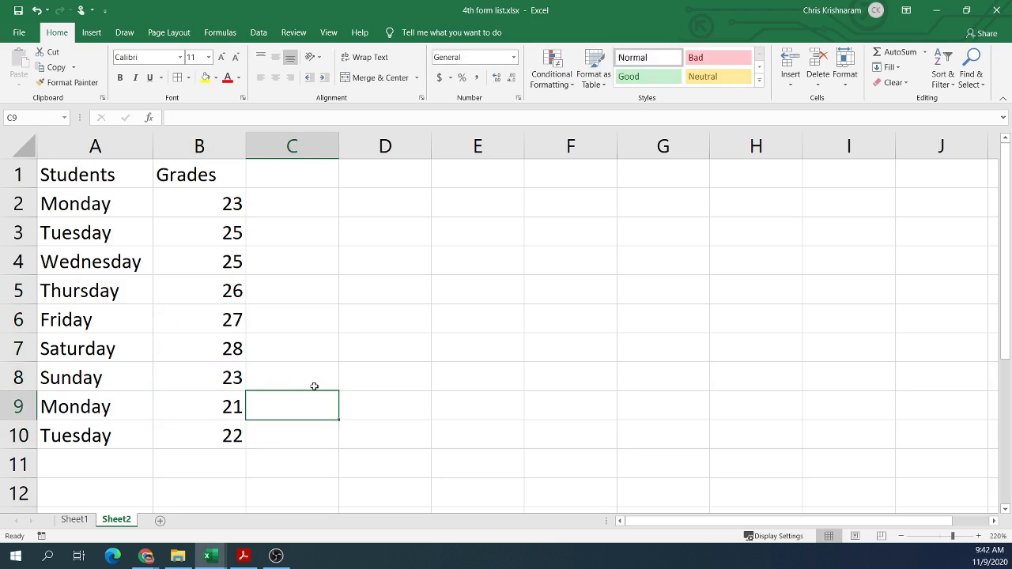
# - Create a PivotTable from Sheet2 range A1:B10, placed on the existing worksheet at cell D1
pyautogui.click(174, 225)
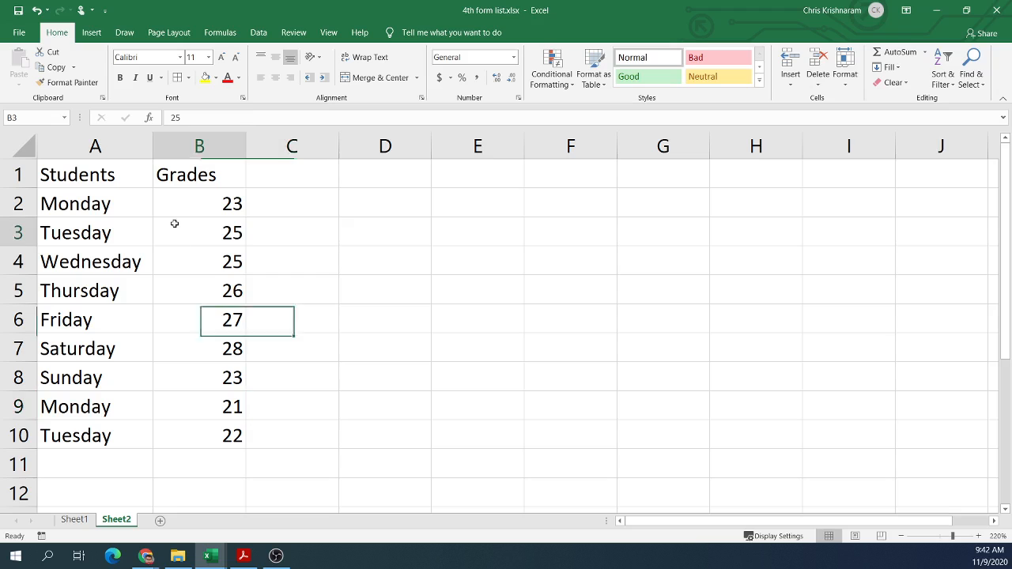
pyautogui.click(128, 243)
pyautogui.click(93, 33)
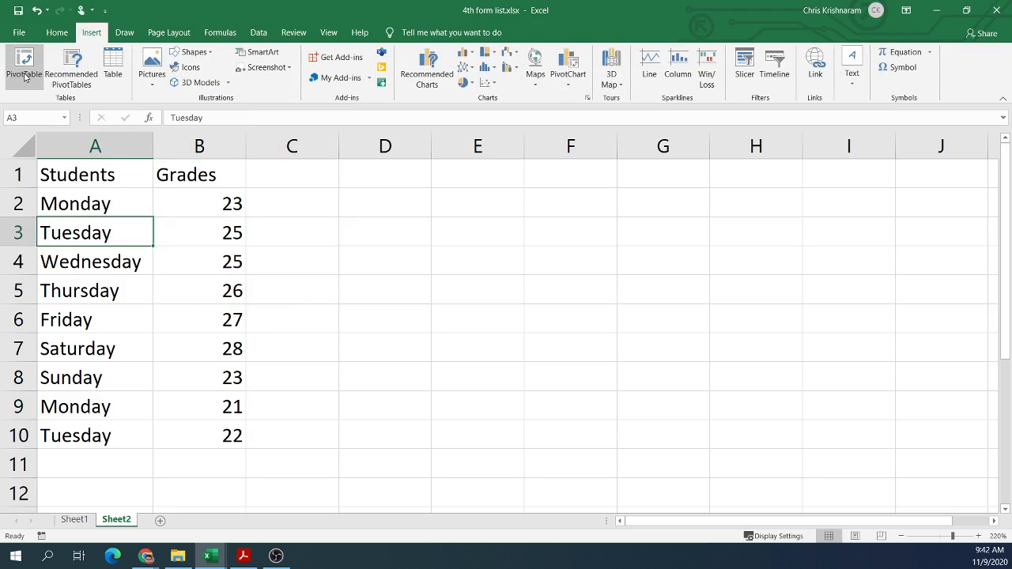
pyautogui.click(24, 71)
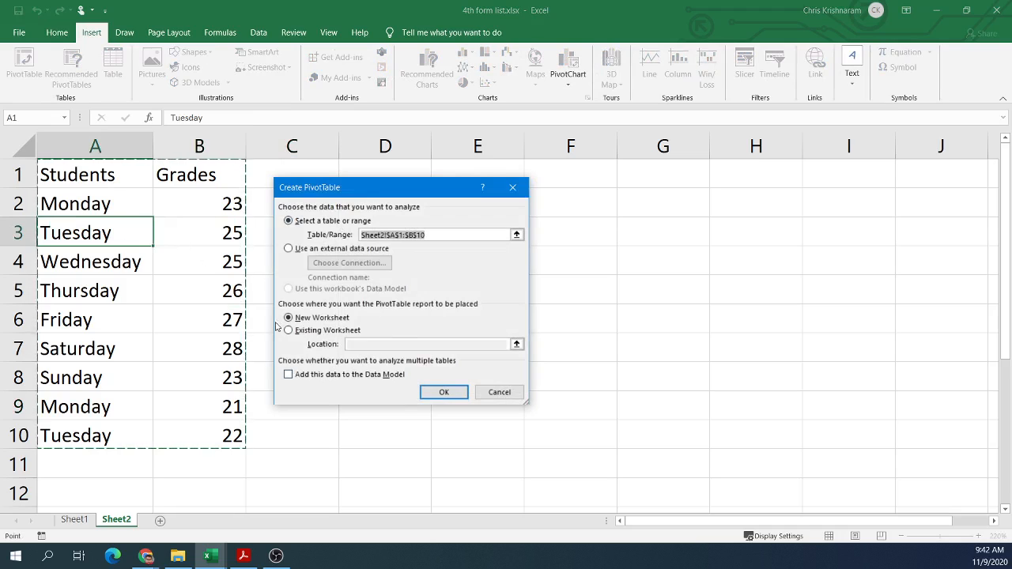
pyautogui.click(326, 330)
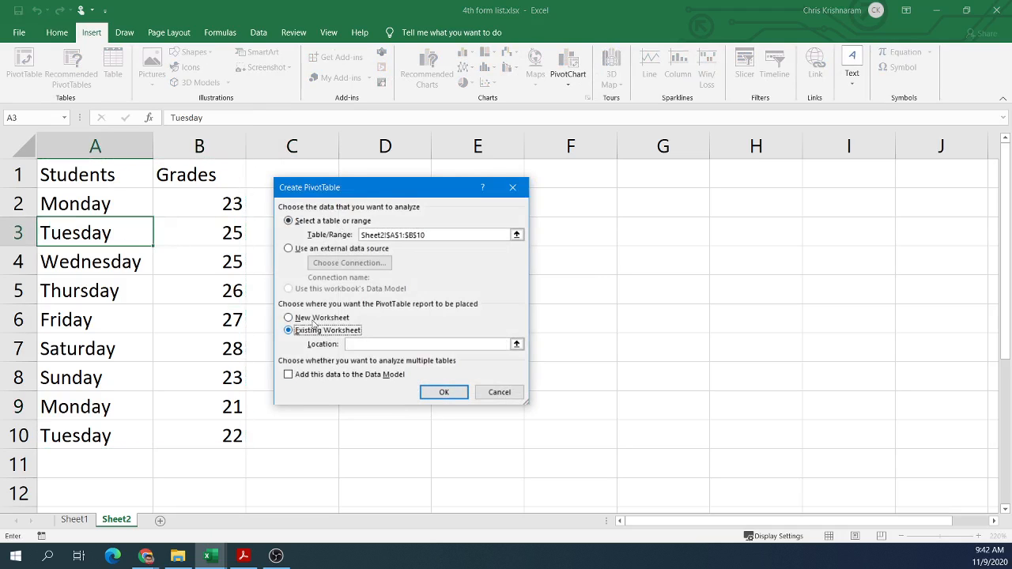
pyautogui.click(516, 344)
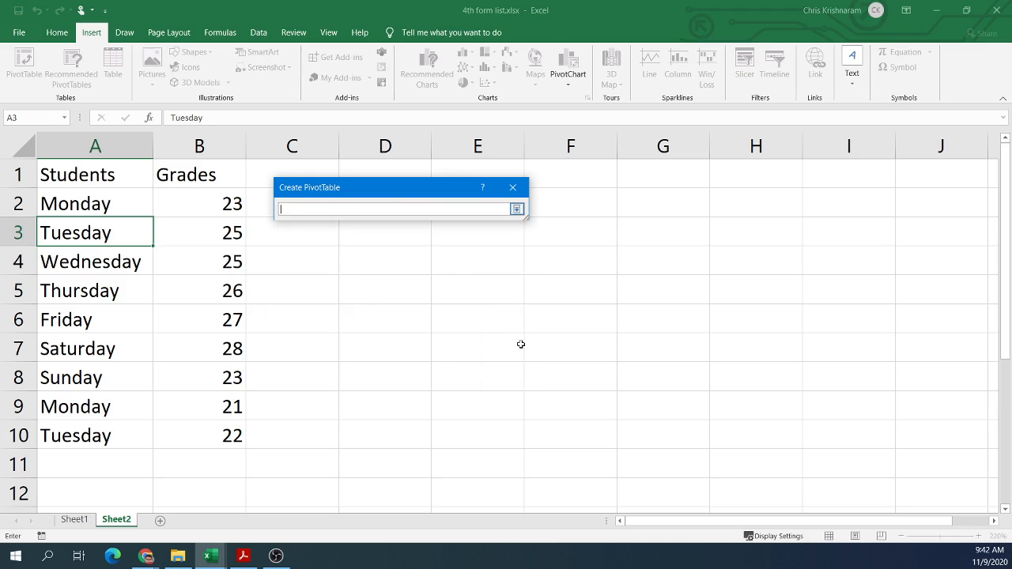
pyautogui.moveTo(372, 197); pyautogui.dragTo(499, 306)
pyautogui.click(390, 175)
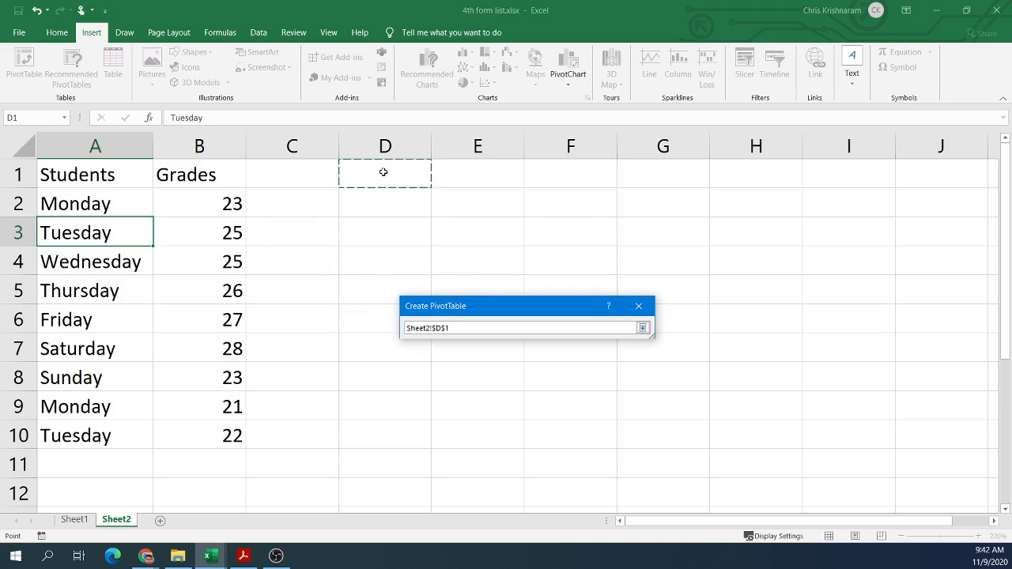
pyautogui.click(644, 329)
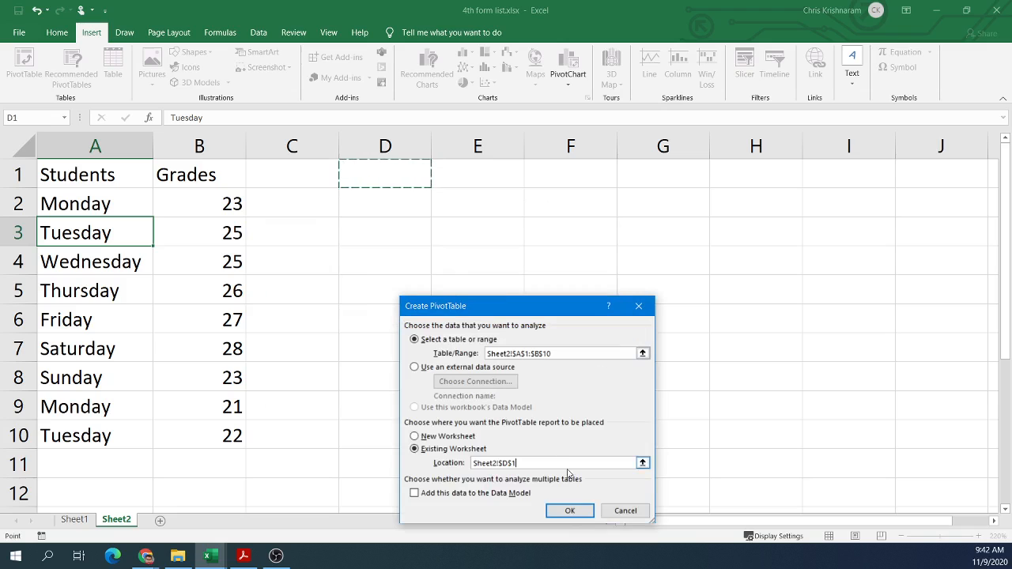
pyautogui.click(568, 511)
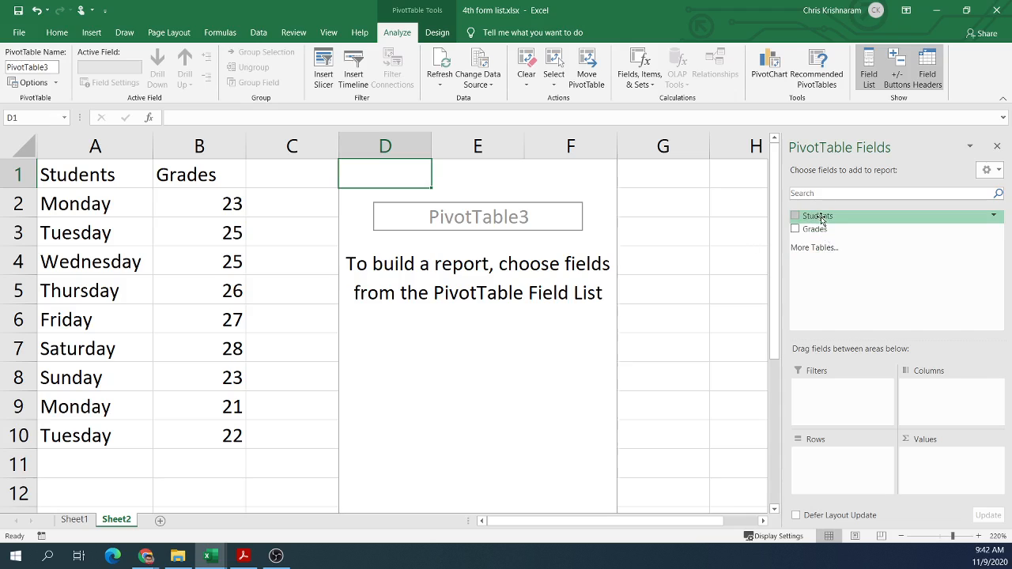
# - Add Students to the PivotTable's Rows area and Grades to its Values area
pyautogui.moveTo(821, 220); pyautogui.dragTo(834, 465)
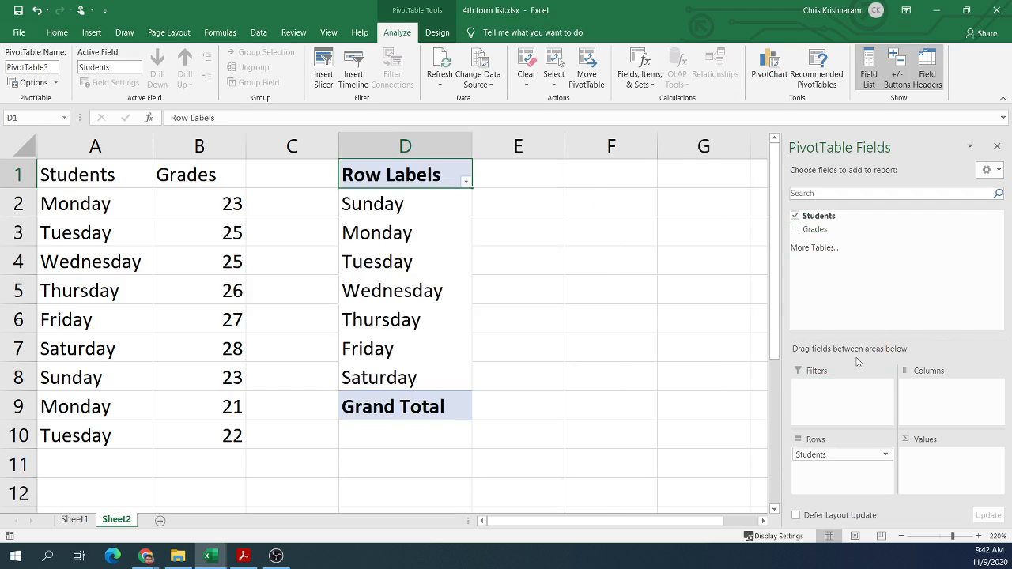
pyautogui.moveTo(813, 230); pyautogui.dragTo(935, 462)
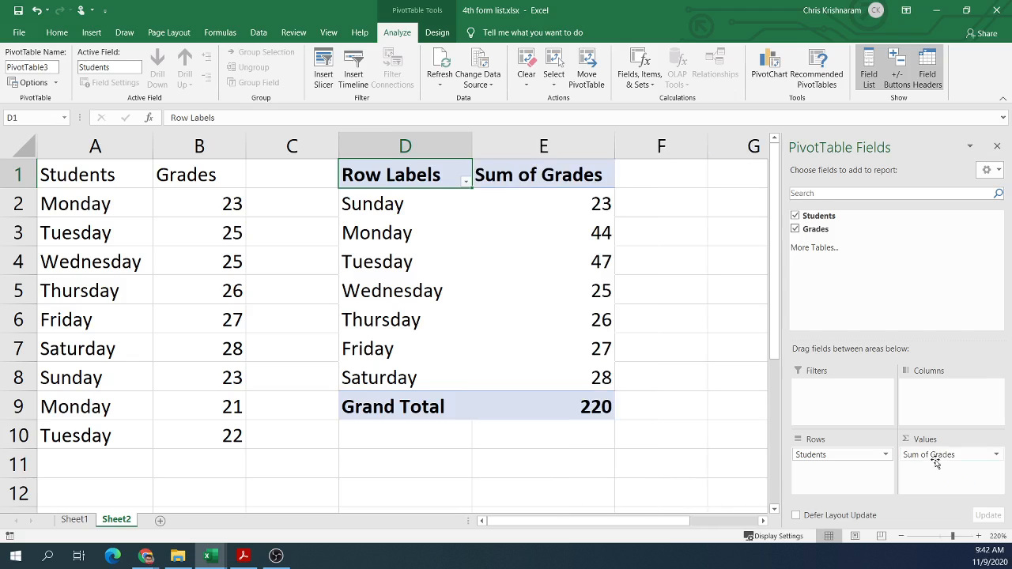
# - Try Grades as the PivotTable's column field, add it to Values again and remove it from Columns
pyautogui.click(595, 201)
pyautogui.rightClick(581, 207)
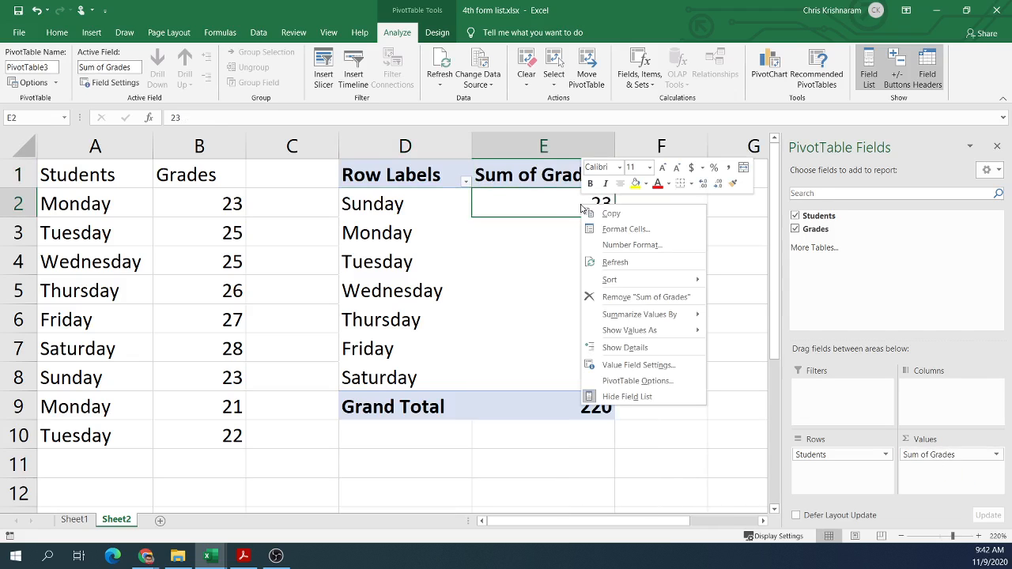
pyautogui.click(933, 465)
pyautogui.click(931, 459)
pyautogui.moveTo(915, 457); pyautogui.dragTo(922, 391)
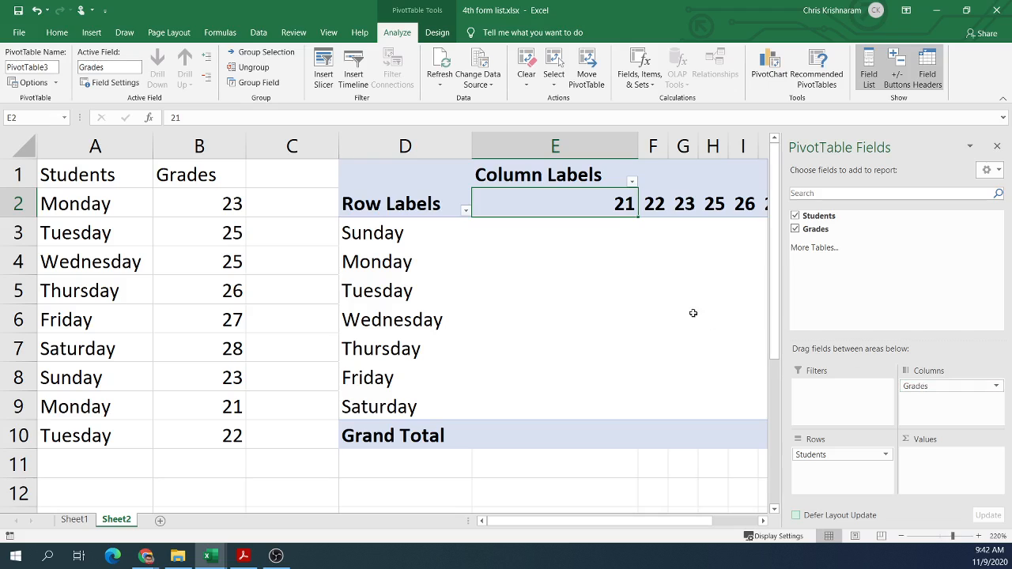
pyautogui.rightClick(612, 207)
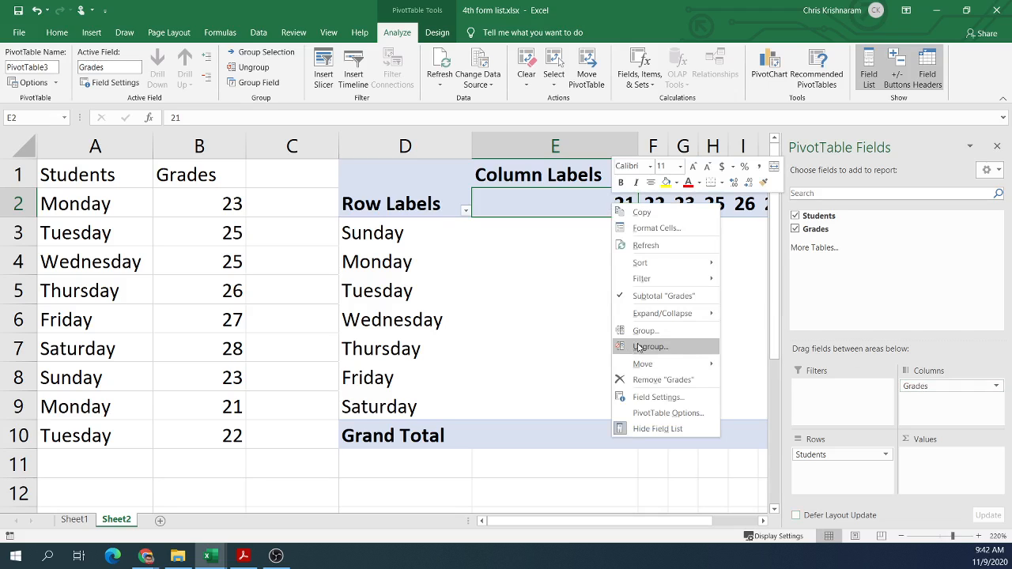
pyautogui.click(531, 285)
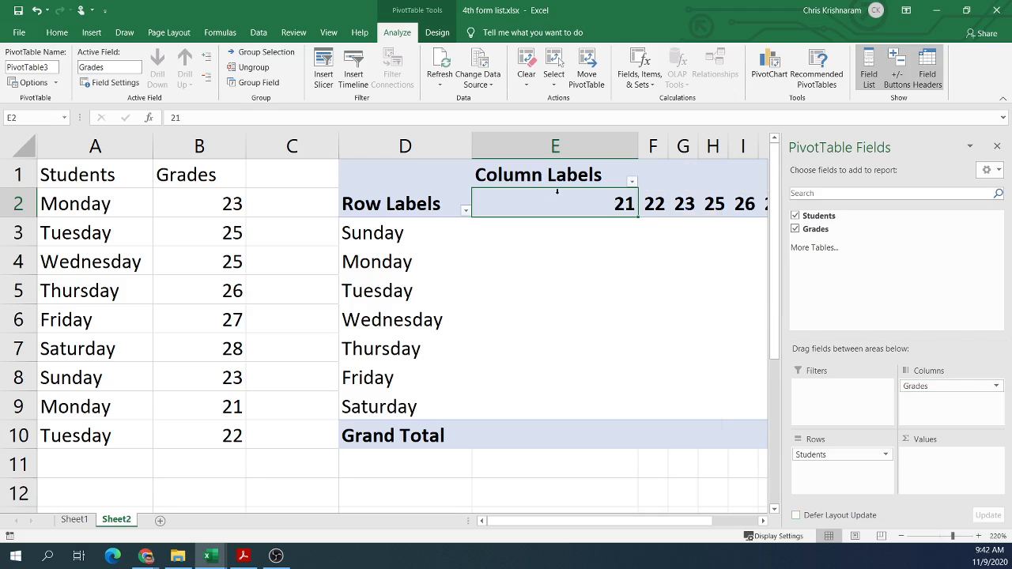
pyautogui.moveTo(816, 228); pyautogui.dragTo(933, 462)
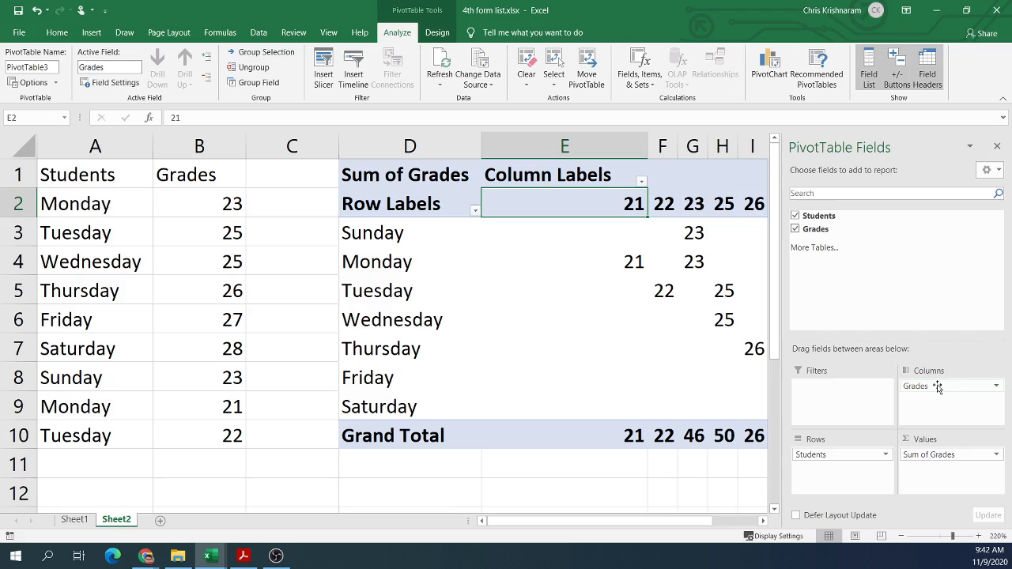
pyautogui.moveTo(938, 386); pyautogui.dragTo(862, 278)
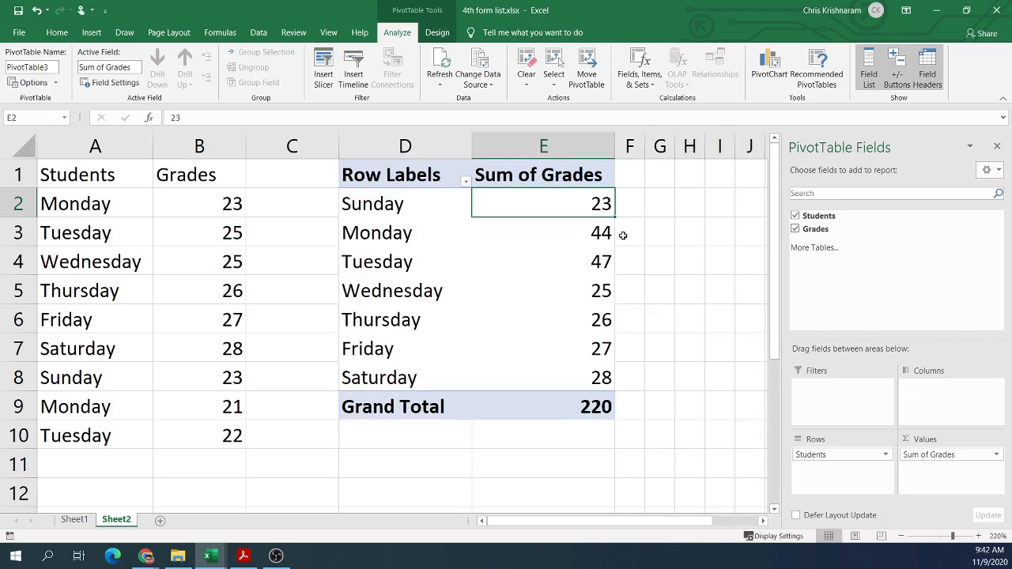
pyautogui.rightClick(580, 203)
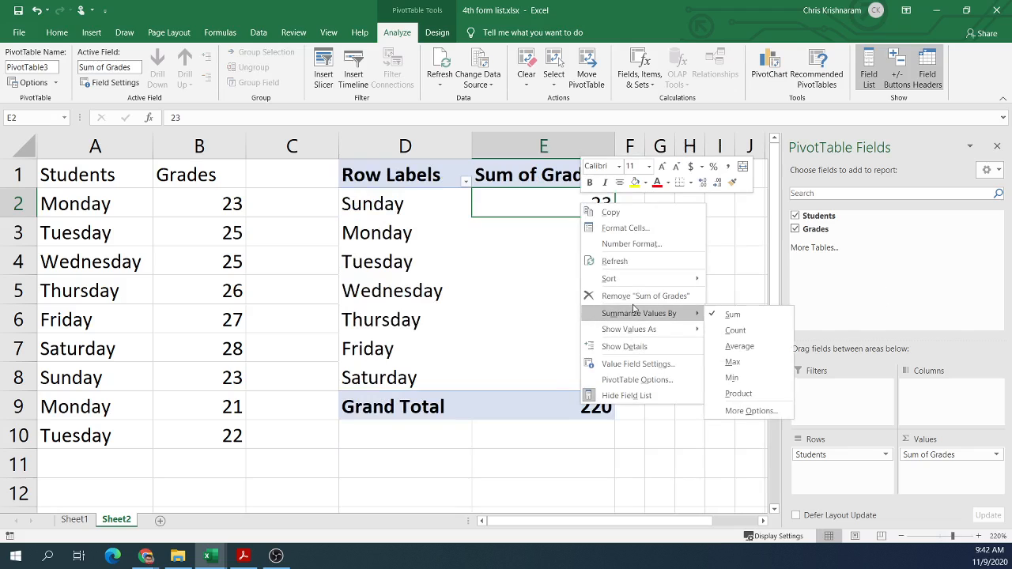
pyautogui.click(824, 420)
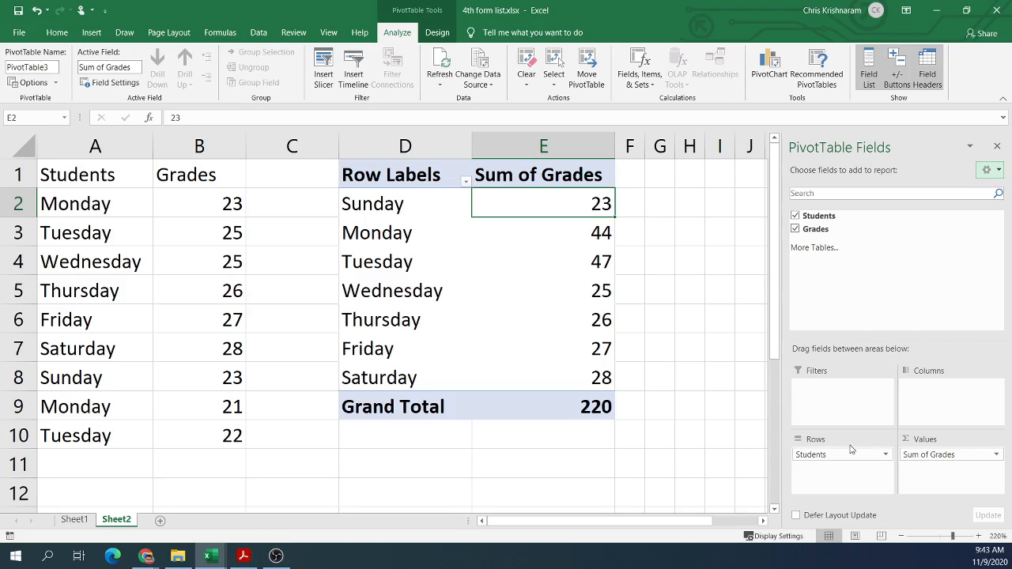
pyautogui.rightClick(391, 251)
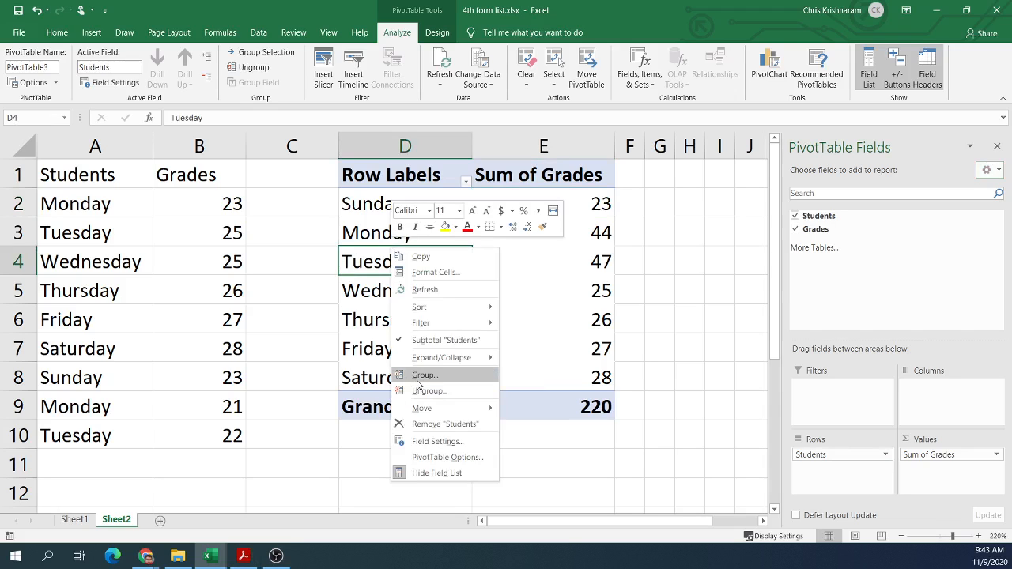
pyautogui.click(838, 471)
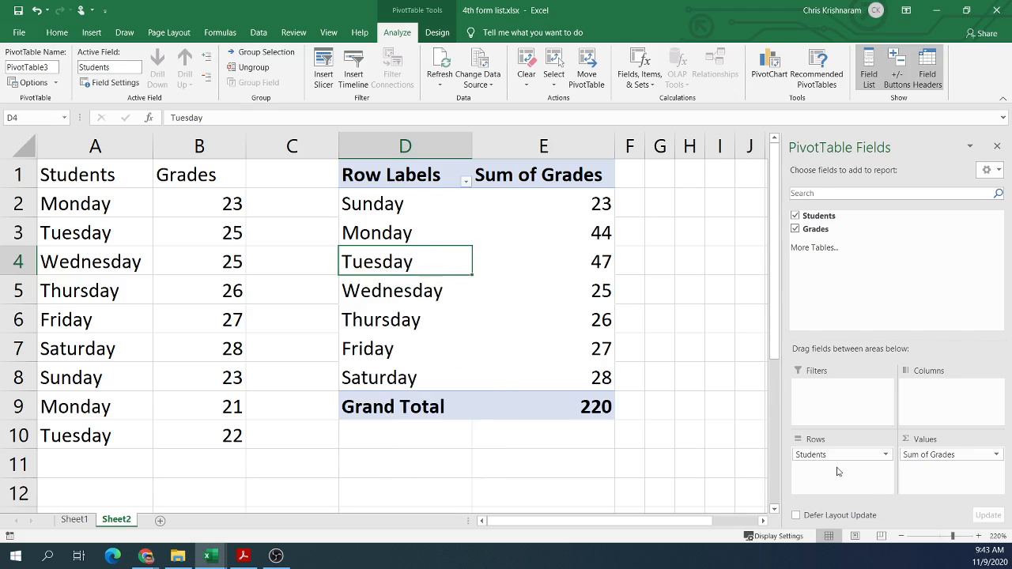
pyautogui.moveTo(810, 456)
pyautogui.mouseDown()
pyautogui.moveTo(832, 473)
pyautogui.moveTo(823, 445)
pyautogui.mouseUp()
# - Try to group the PivotTable's day row labels from Monday and to ungroup Tuesday
pyautogui.rightClick(366, 232)
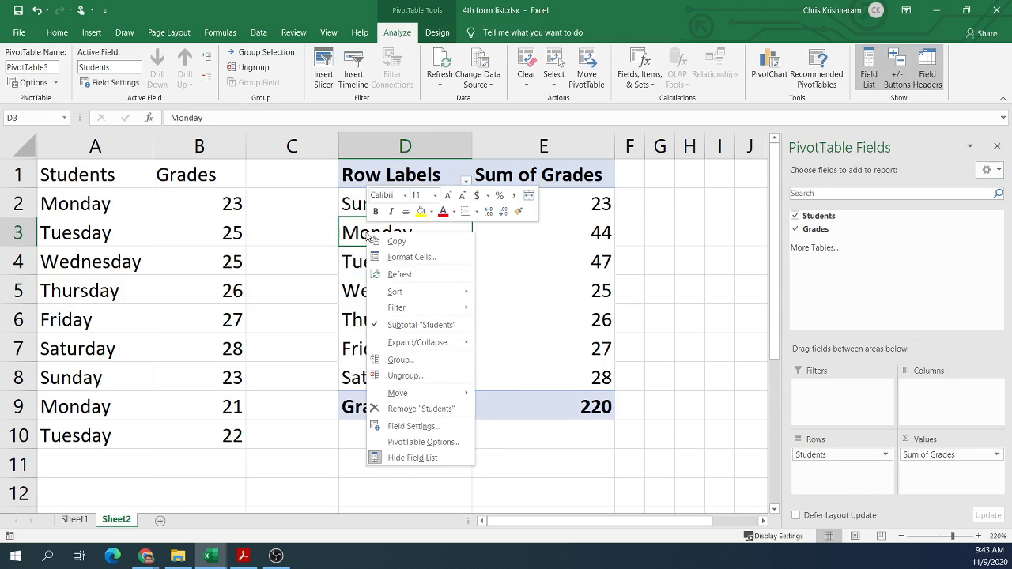
pyautogui.click(400, 361)
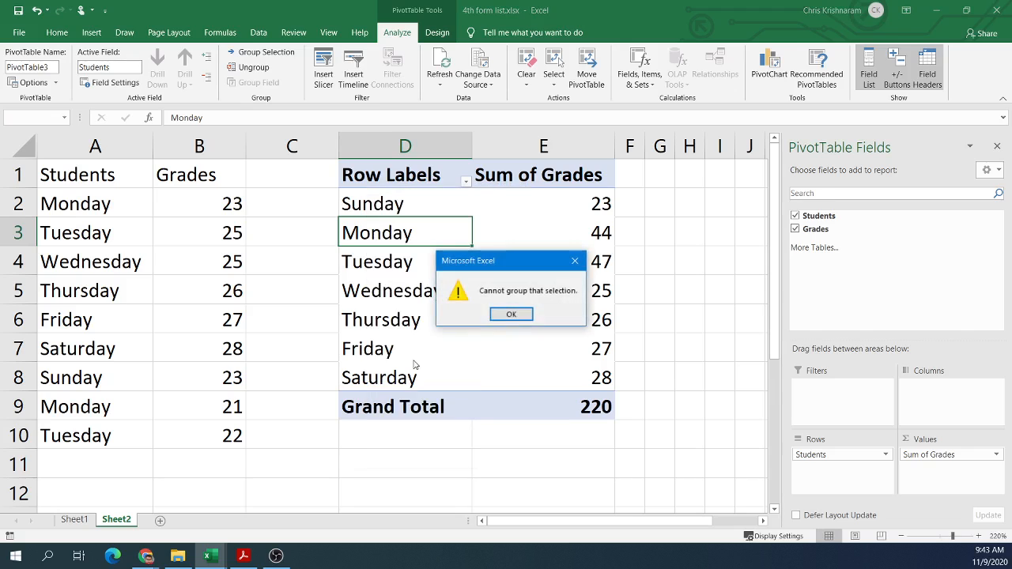
pyautogui.click(514, 314)
pyautogui.rightClick(374, 255)
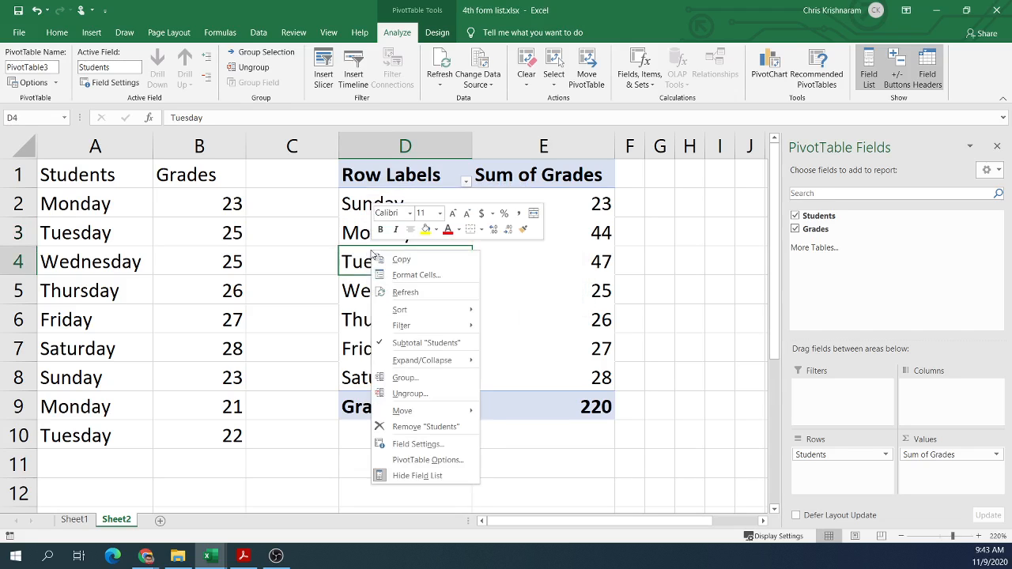
pyautogui.click(405, 396)
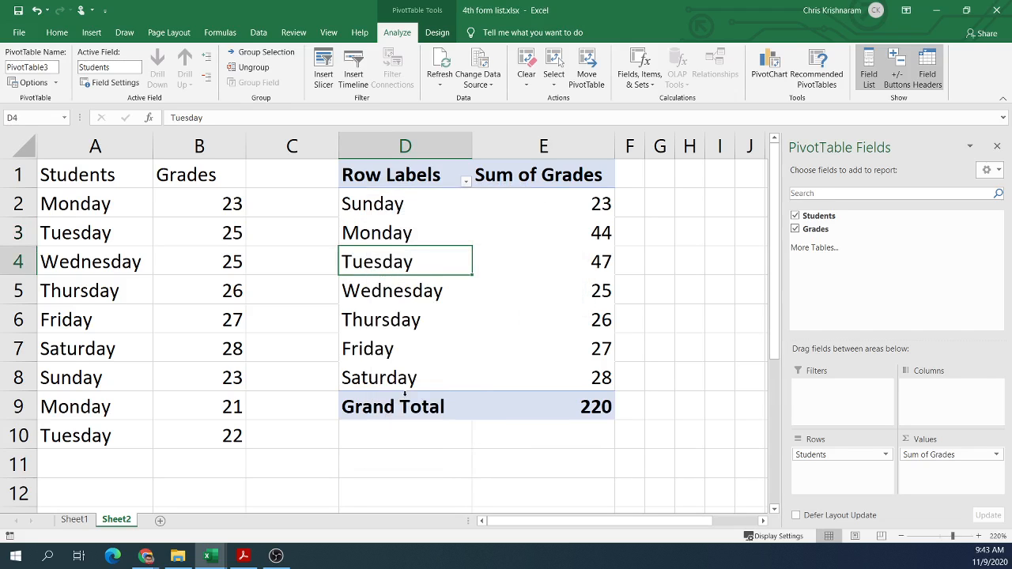
pyautogui.rightClick(376, 232)
pyautogui.click(423, 358)
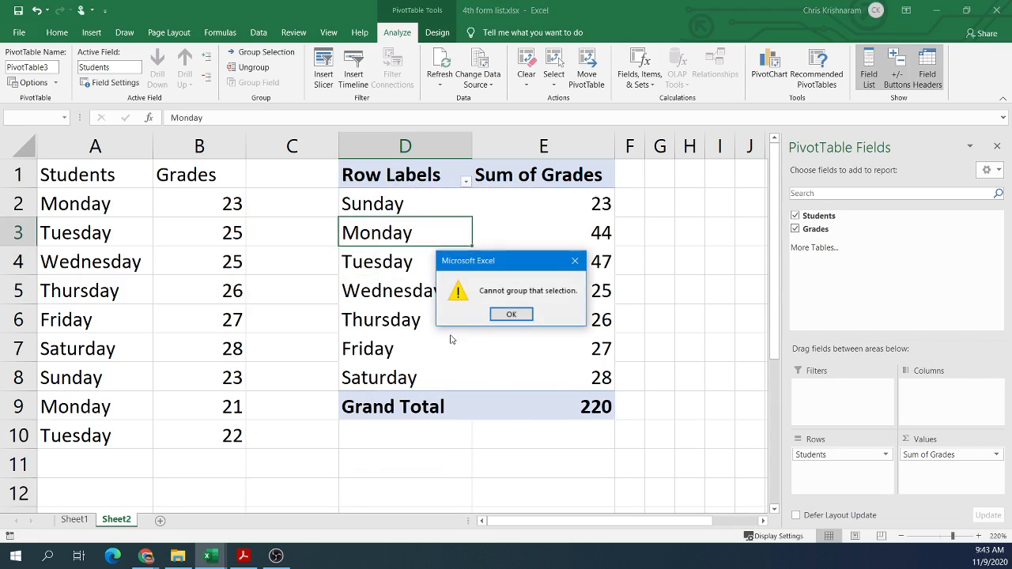
pyautogui.click(515, 315)
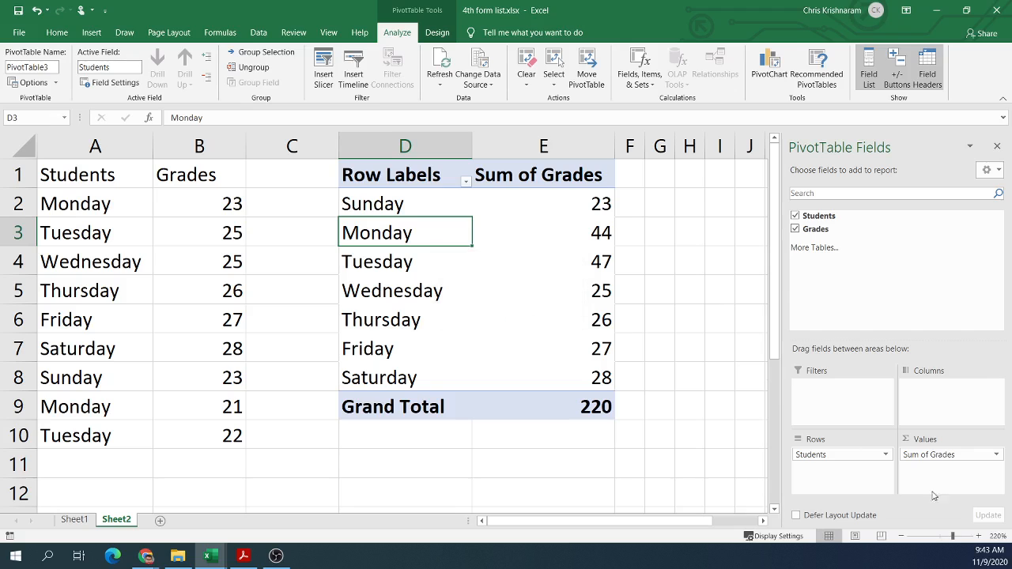
# - Rearrange the PivotTable so that Grades is the row field and Students is the column field
pyautogui.moveTo(930, 455); pyautogui.dragTo(936, 391)
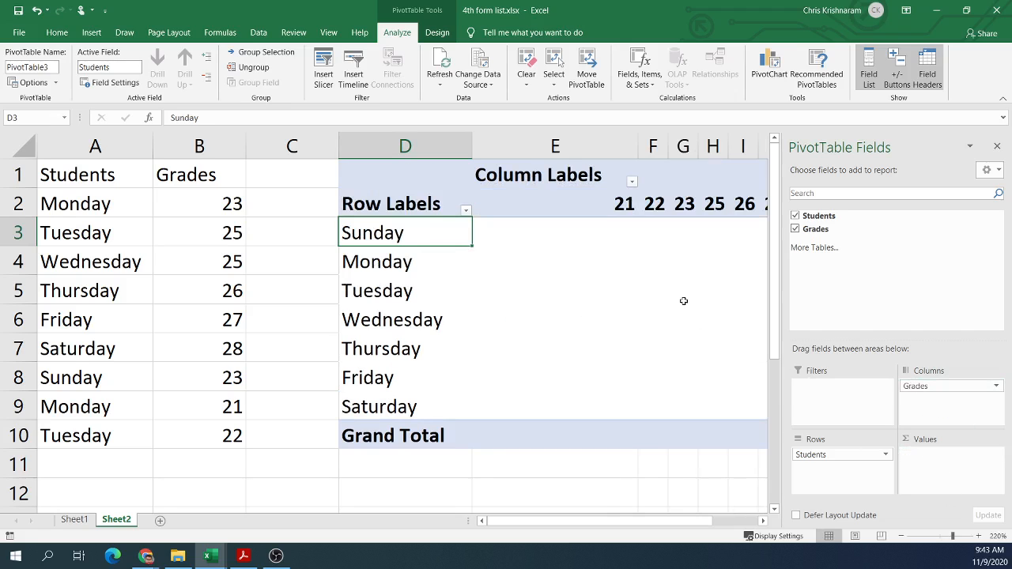
pyautogui.moveTo(859, 459); pyautogui.dragTo(941, 456)
pyautogui.moveTo(938, 385); pyautogui.dragTo(841, 470)
pyautogui.moveTo(933, 455); pyautogui.dragTo(930, 388)
# - Group the PivotTable's grade row labels, starting at 21 and ending at 23
pyautogui.rightClick(385, 235)
pyautogui.click(440, 366)
pyautogui.moveTo(520, 405); pyautogui.dragTo(507, 241)
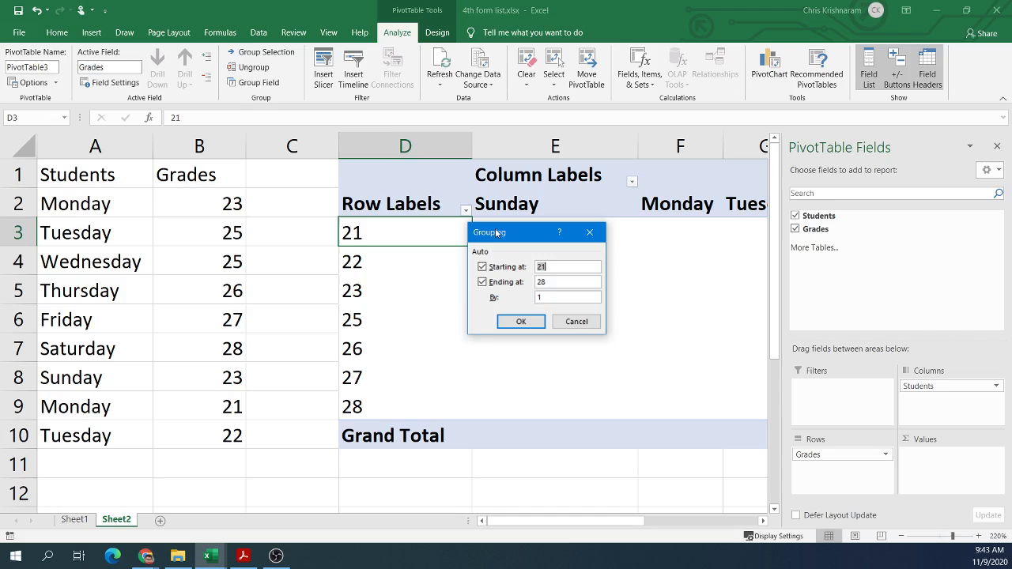
pyautogui.moveTo(509, 235); pyautogui.dragTo(541, 243)
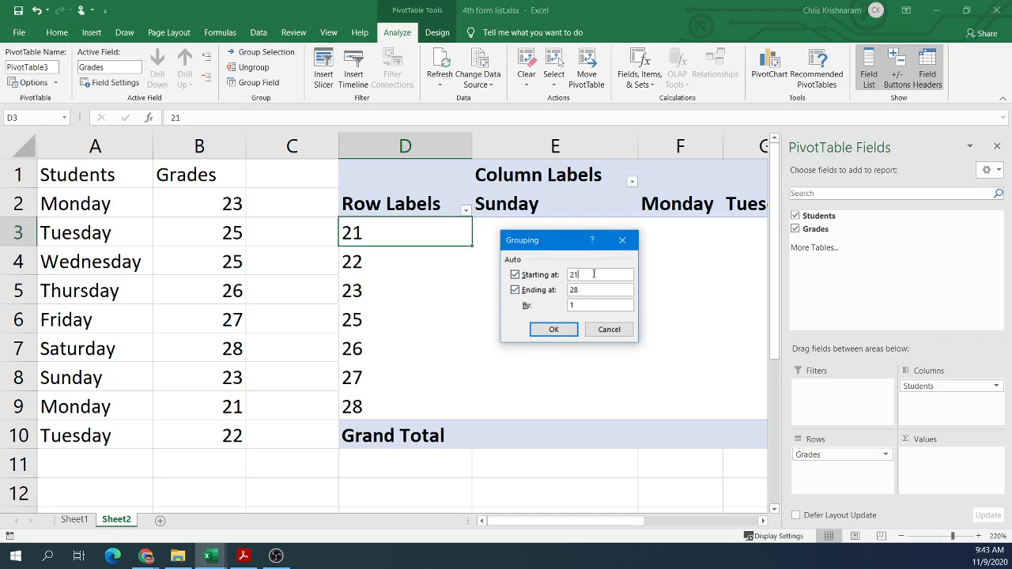
pyautogui.moveTo(581, 290); pyautogui.dragTo(564, 290)
pyautogui.write('23')
pyautogui.click(553, 329)
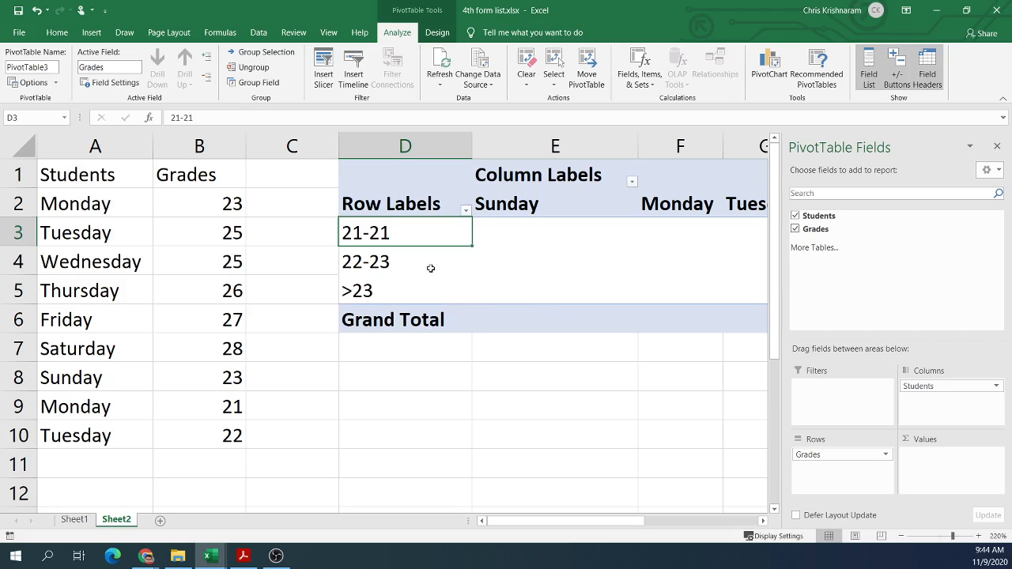
pyautogui.click(399, 267)
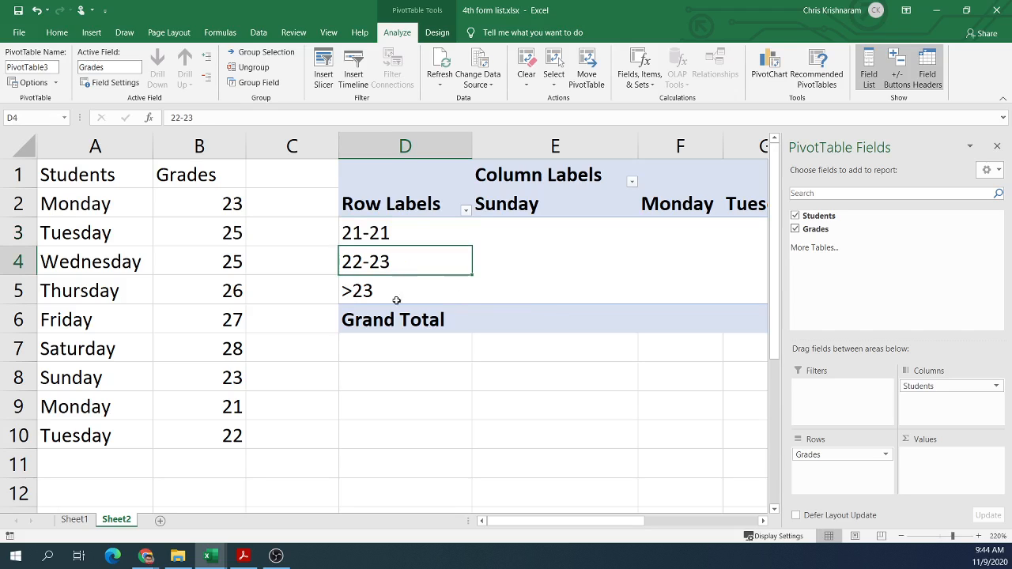
# - Move the Students field from the PivotTable's columns to its values to count students per grade range
pyautogui.click(396, 301)
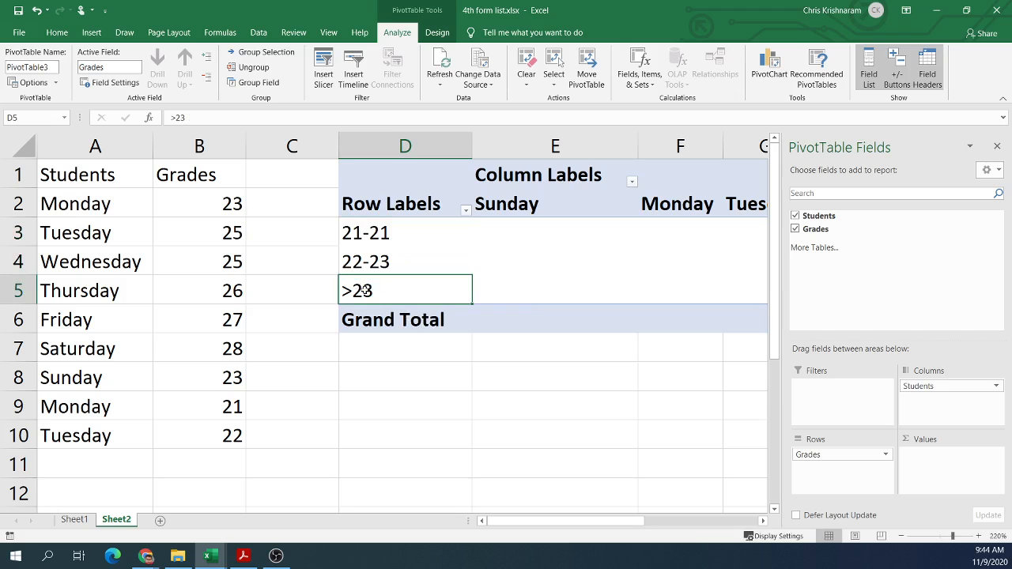
pyautogui.moveTo(954, 387); pyautogui.dragTo(955, 473)
pyautogui.click(409, 268)
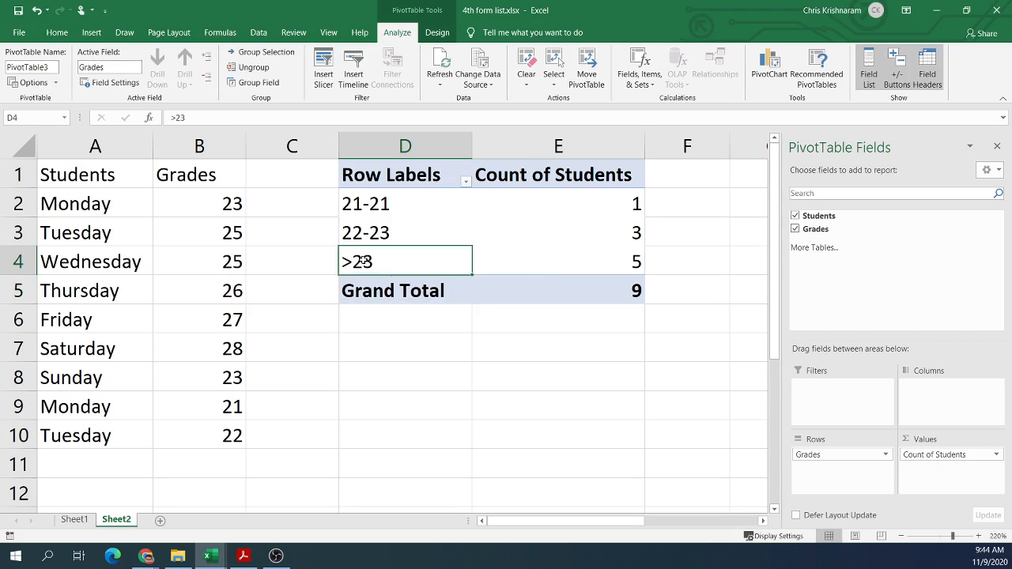
# - Switch to Adobe Acrobat Reader and read the Frequency distribution section of 7.5 searching for records.pdf
pyautogui.click(243, 556)
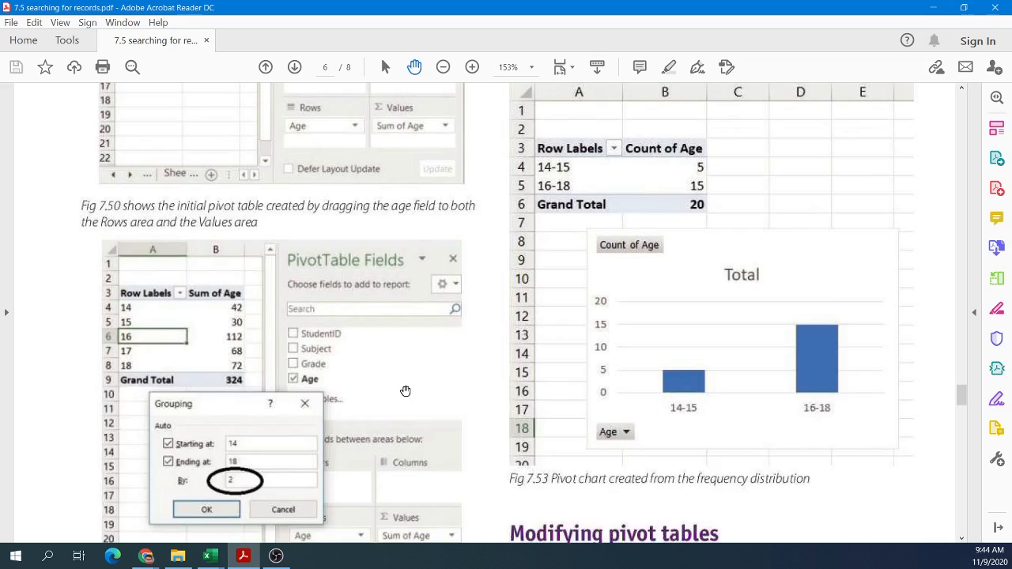
pyautogui.scroll(15, 407, 392)
pyautogui.scroll(-3, 406, 391)
pyautogui.scroll(6, 407, 389)
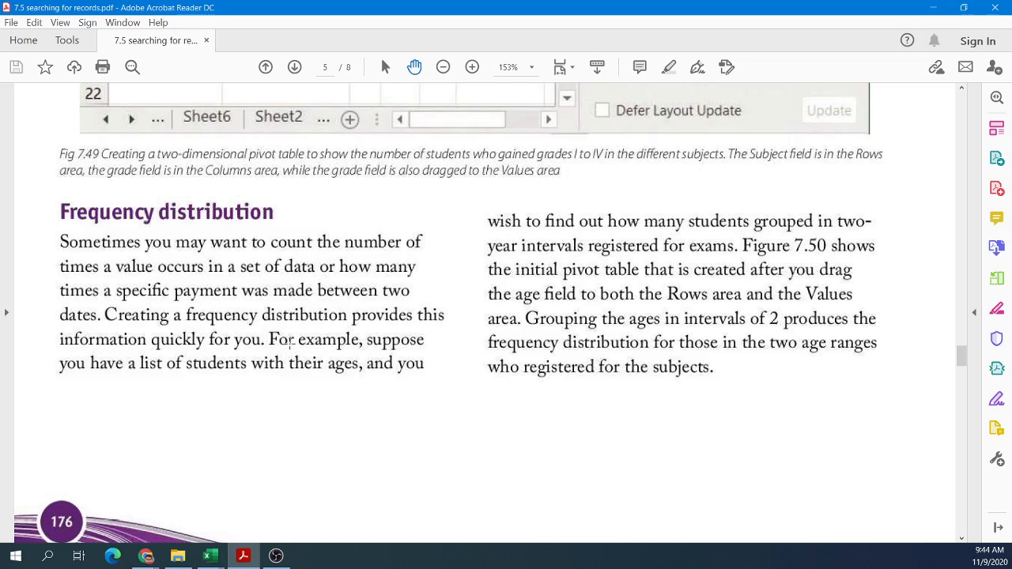
pyautogui.scroll(2, 290, 343)
pyautogui.moveTo(380, 535); pyautogui.dragTo(292, 535)
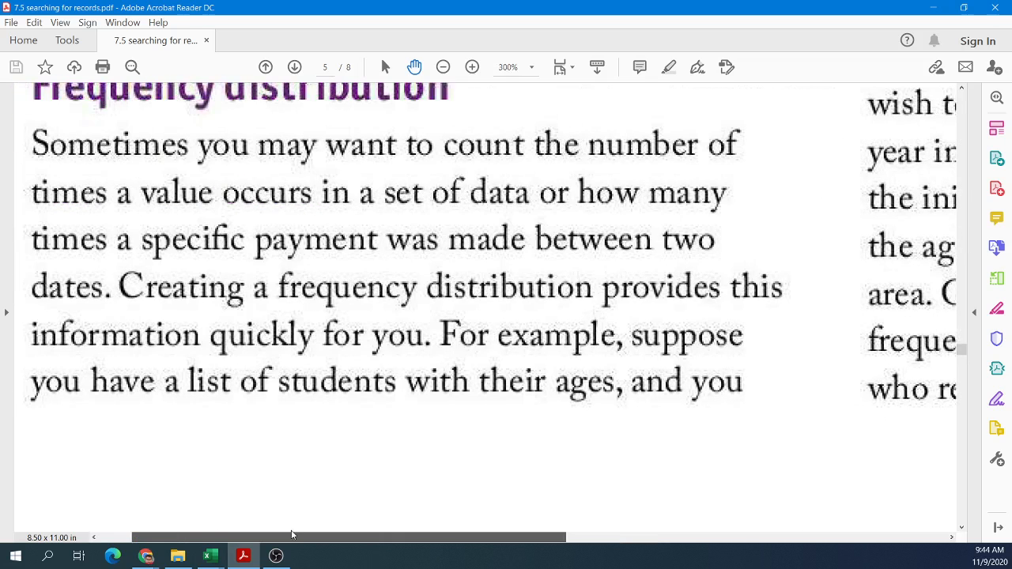
pyautogui.scroll(-1, 361, 459)
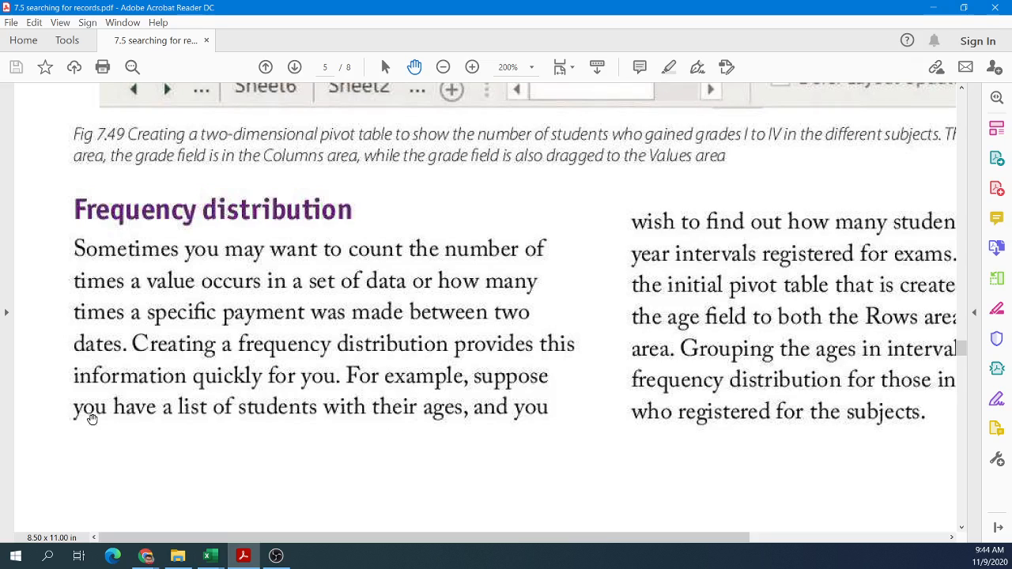
pyautogui.moveTo(428, 531); pyautogui.dragTo(643, 524)
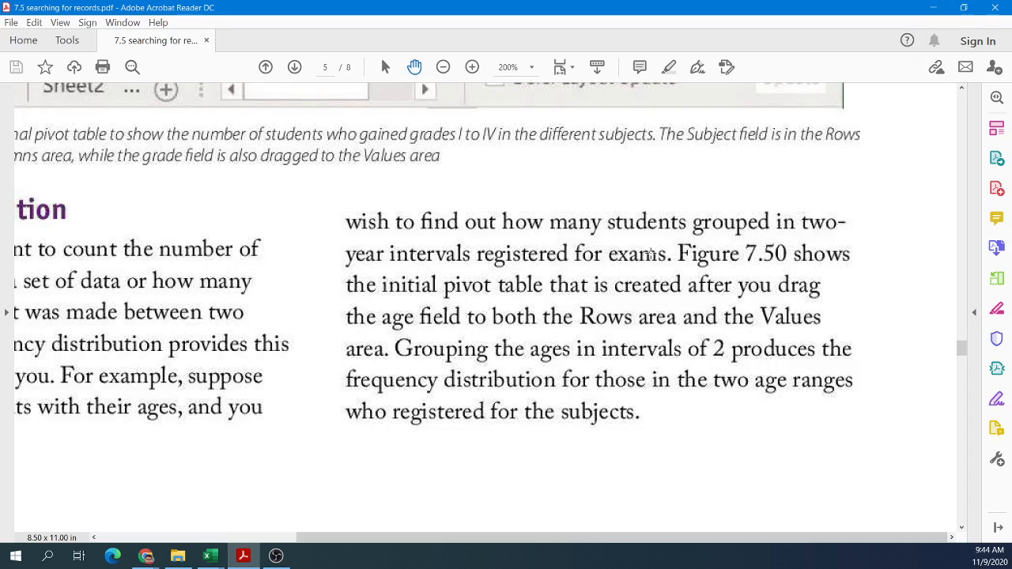
pyautogui.scroll(1, 498, 332)
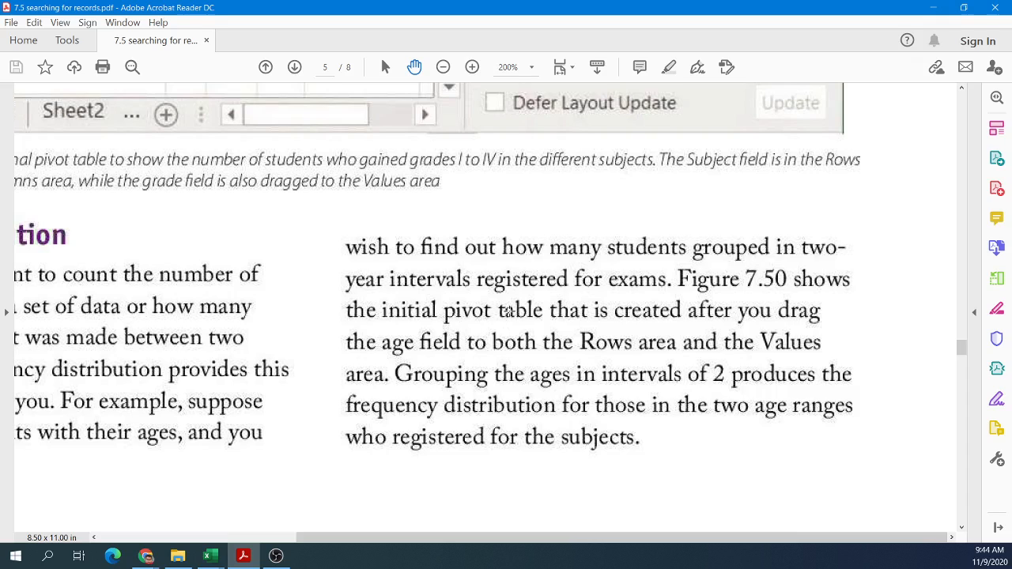
# - Switch back to 4th form list.xlsx in Excel, review the student count per grade range and ungroup the PivotTable's grade row labels
pyautogui.click(210, 556)
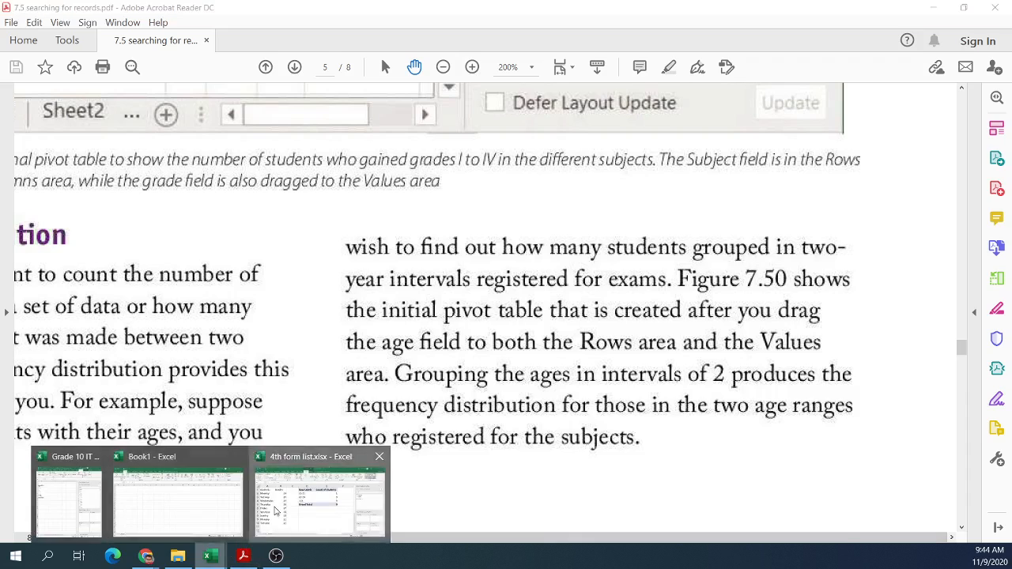
pyautogui.click(309, 496)
pyautogui.click(367, 210)
pyautogui.click(366, 232)
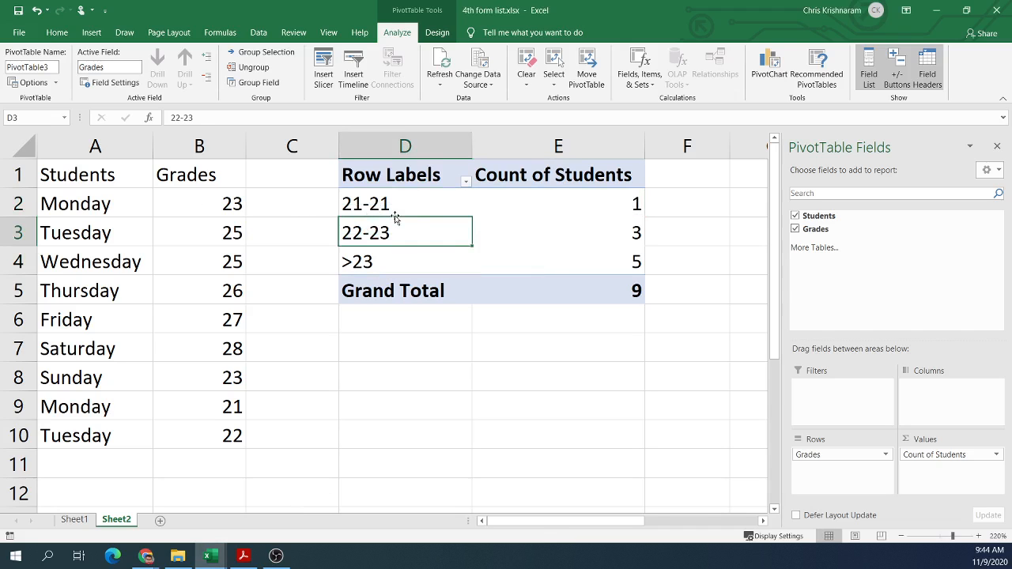
pyautogui.click(610, 201)
pyautogui.click(606, 232)
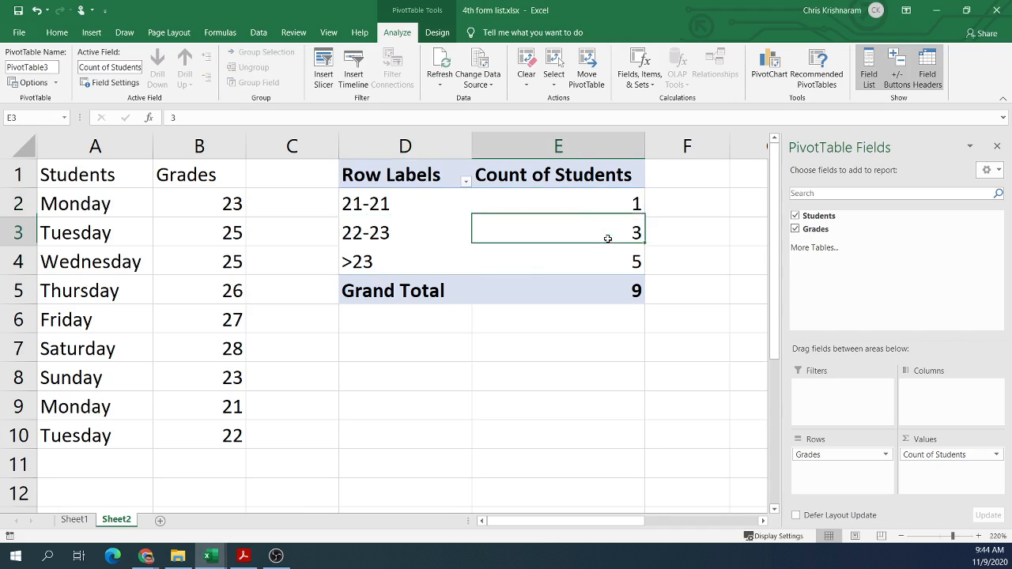
pyautogui.rightClick(376, 205)
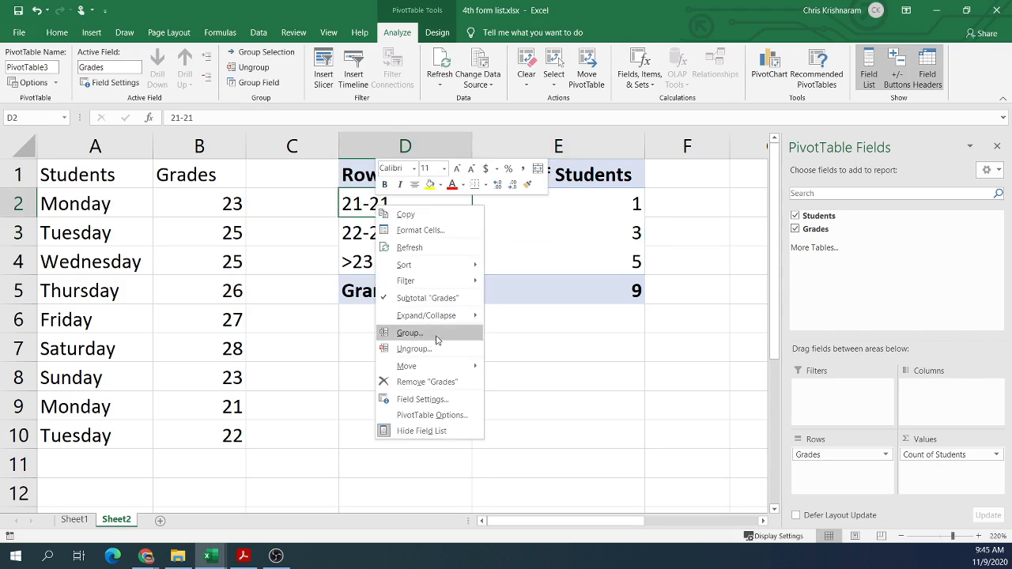
pyautogui.click(432, 346)
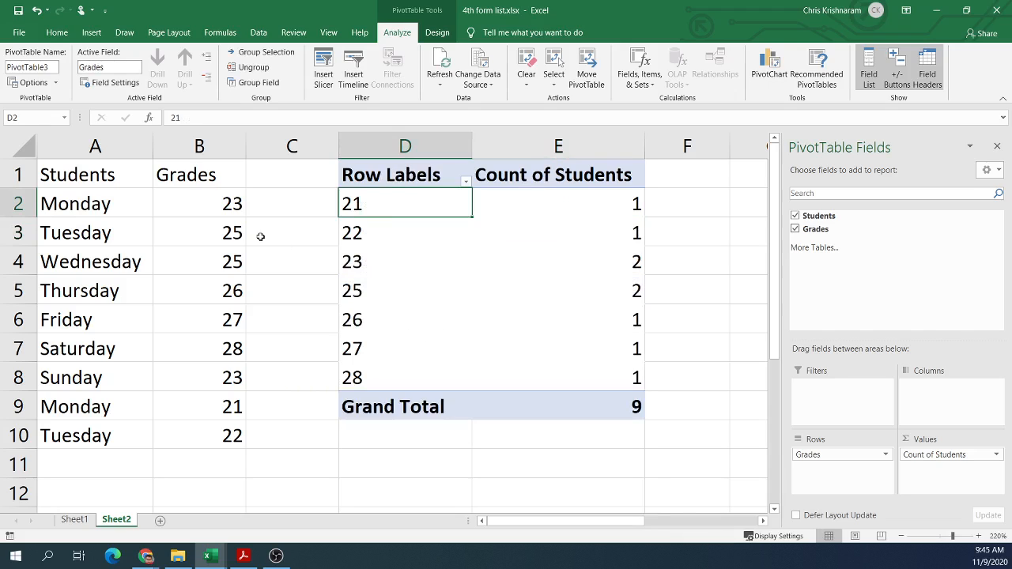
# - Change the grades in B2 and B3 to 21 and those in B4 and B5 to 22
pyautogui.click(202, 200)
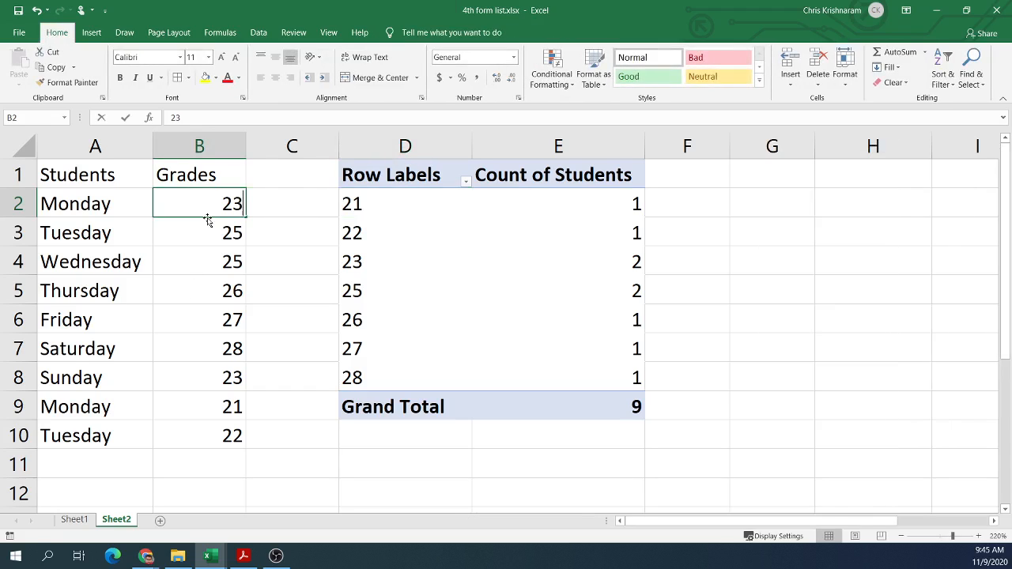
pyautogui.write('21')
pyautogui.click(219, 227)
pyautogui.write('21')
pyautogui.click(221, 260)
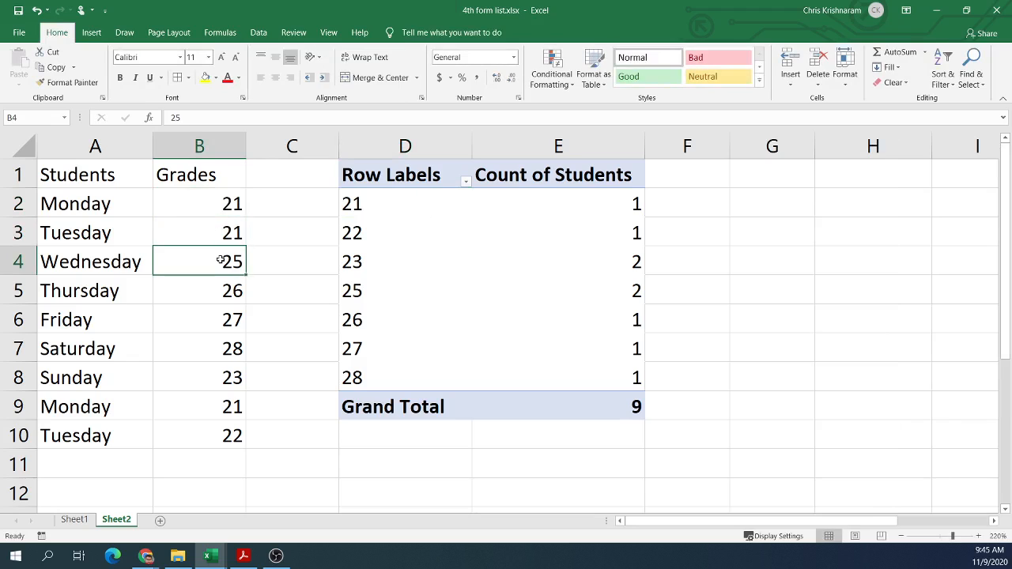
pyautogui.write('22')
pyautogui.click(223, 289)
pyautogui.write('222')
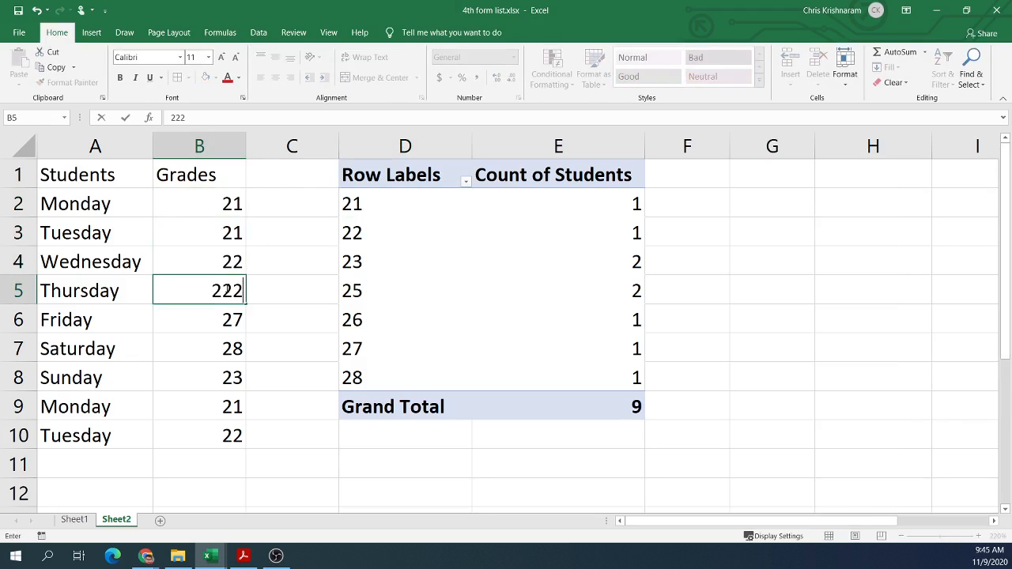
pyautogui.click(288, 289)
pyautogui.click(213, 299)
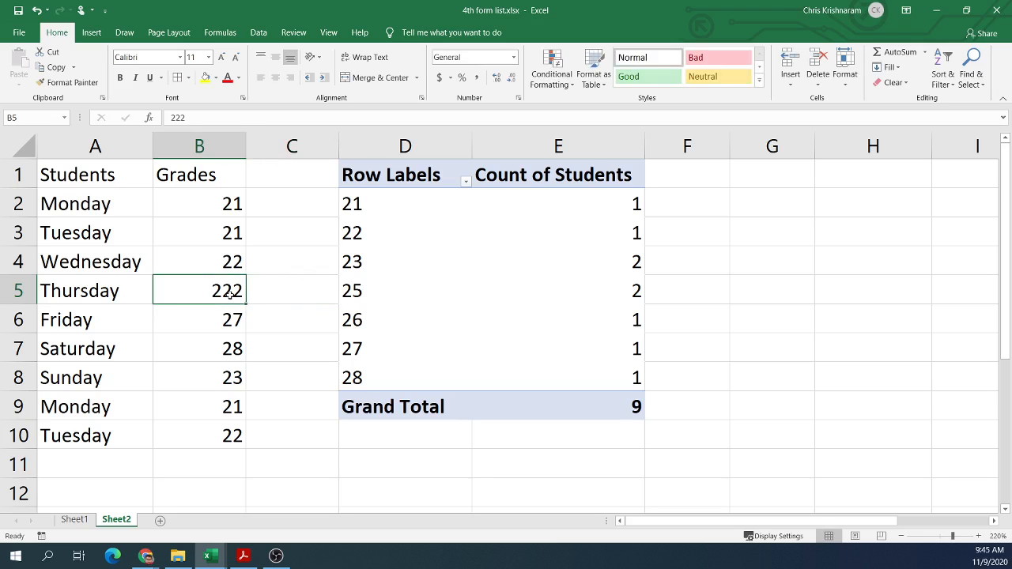
pyautogui.write('22')
# - Change the grades in B6 and B7 to 24 and those in B8 to B10 to 25
pyautogui.click(219, 318)
pyautogui.write('24')
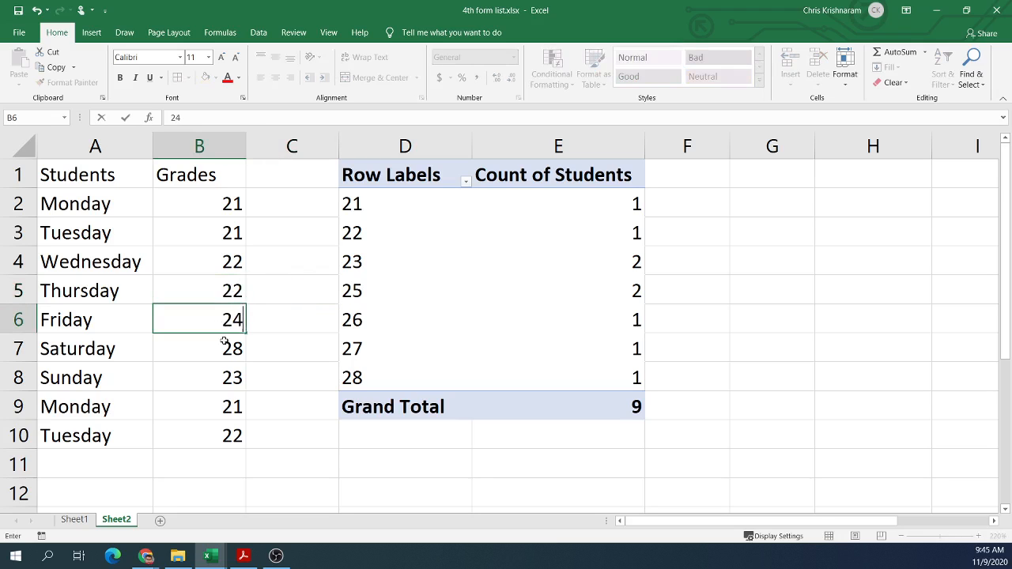
pyautogui.click(223, 351)
pyautogui.write('24')
pyautogui.click(214, 381)
pyautogui.write('25')
pyautogui.click(212, 407)
pyautogui.write('25')
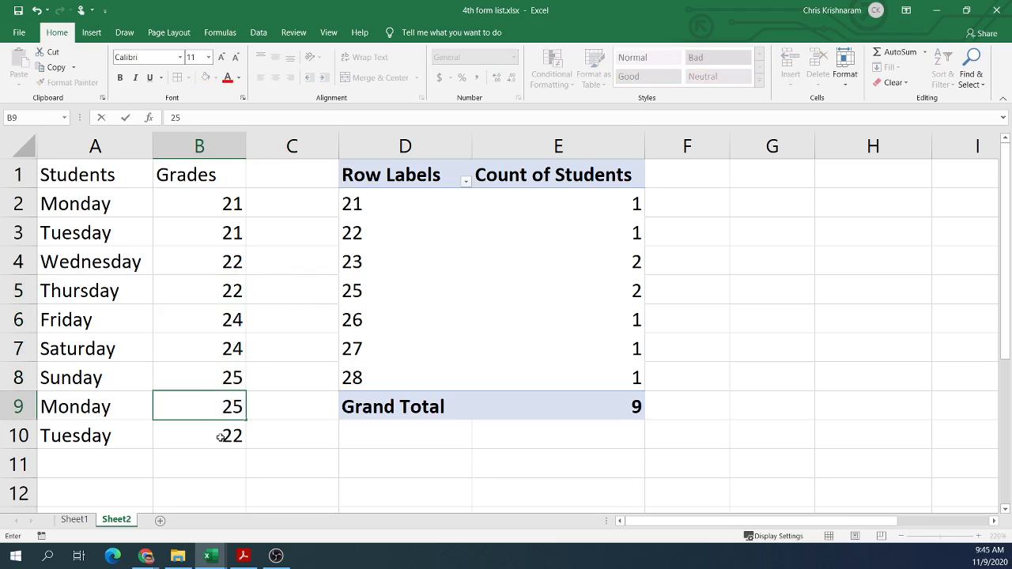
pyautogui.click(219, 436)
pyautogui.write('25')
pyautogui.click(296, 453)
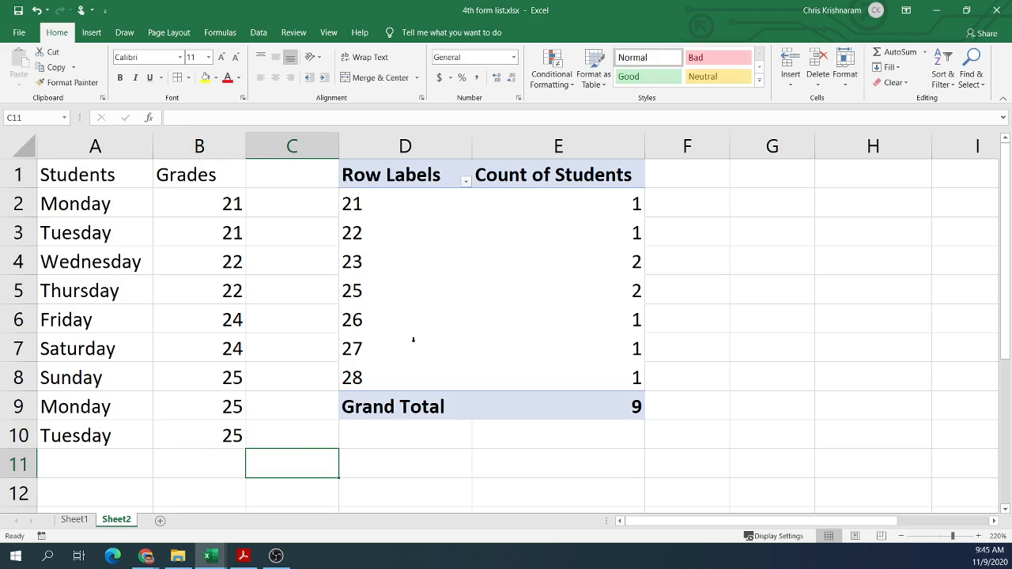
# - Compare the edited grades with the PivotTable's row labels, then remove the Grades field and add it back to the rows
pyautogui.click(389, 243)
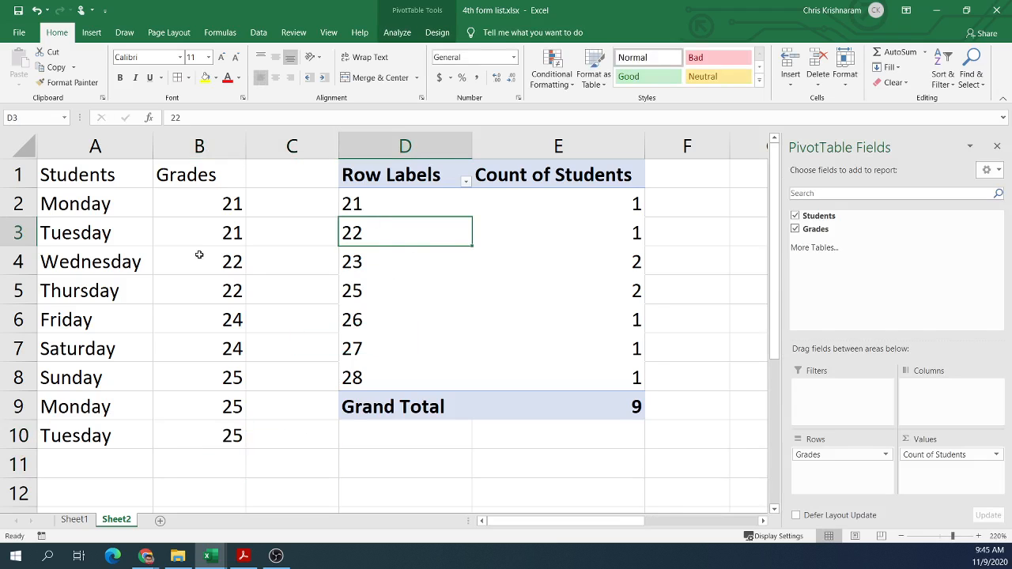
pyautogui.moveTo(190, 203); pyautogui.dragTo(235, 443)
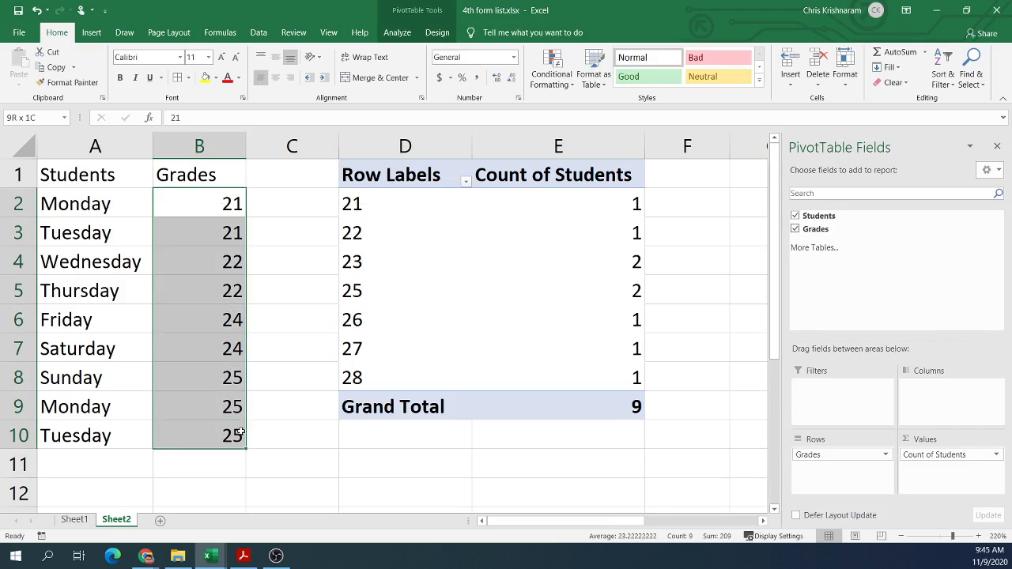
pyautogui.moveTo(372, 203); pyautogui.dragTo(407, 362)
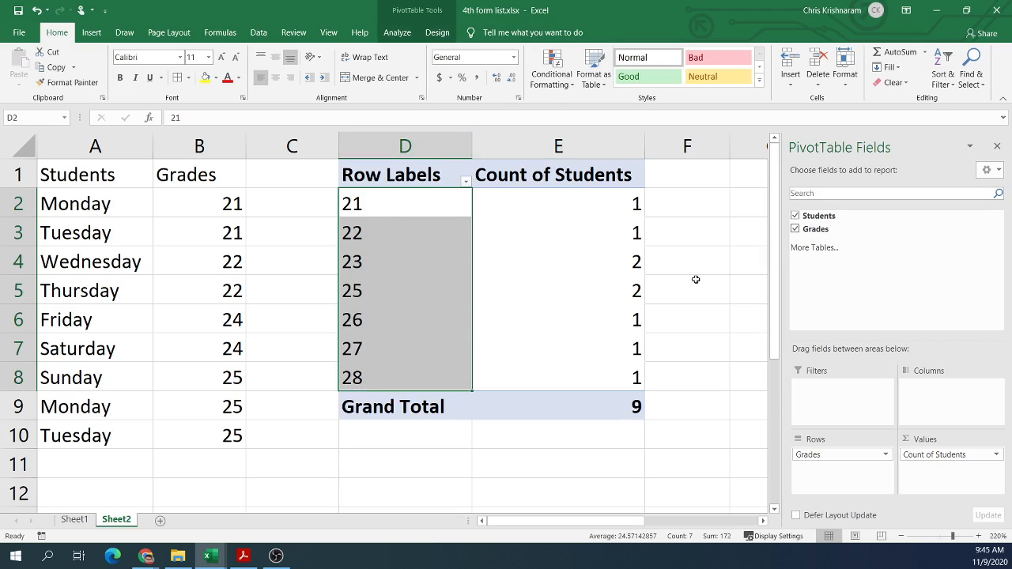
pyautogui.moveTo(823, 457); pyautogui.dragTo(856, 264)
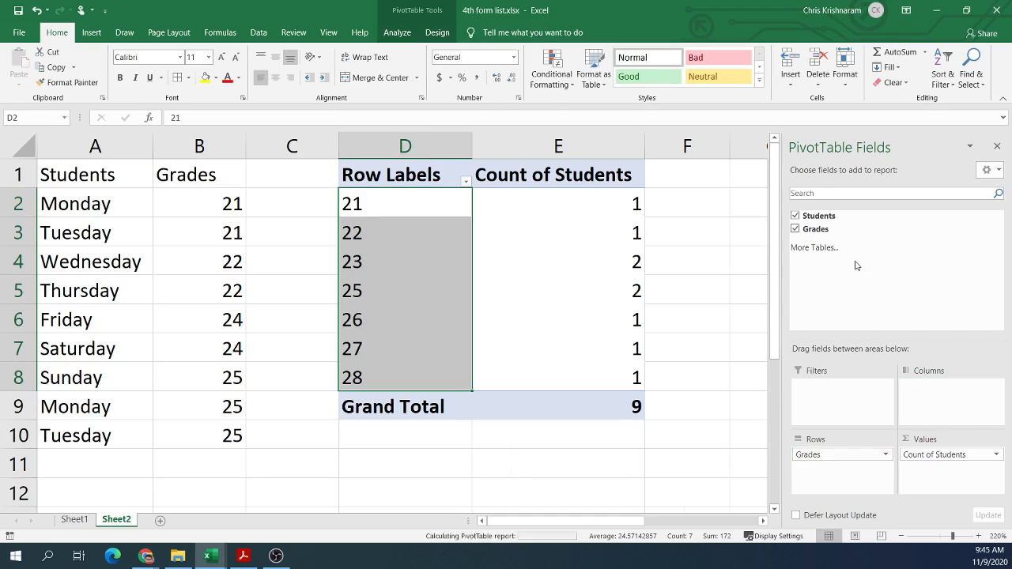
pyautogui.click(795, 229)
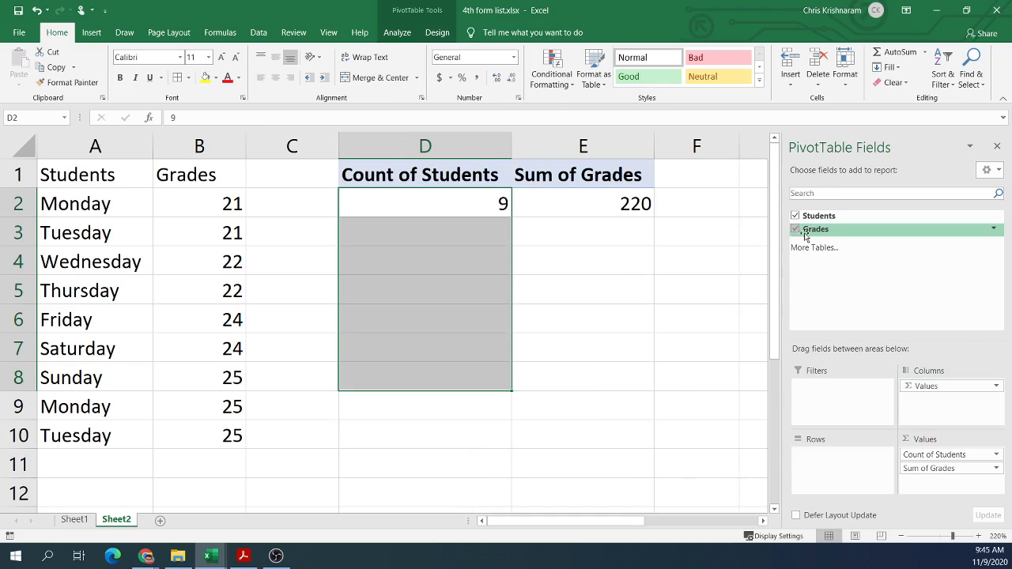
pyautogui.click(796, 230)
pyautogui.moveTo(810, 229); pyautogui.dragTo(843, 483)
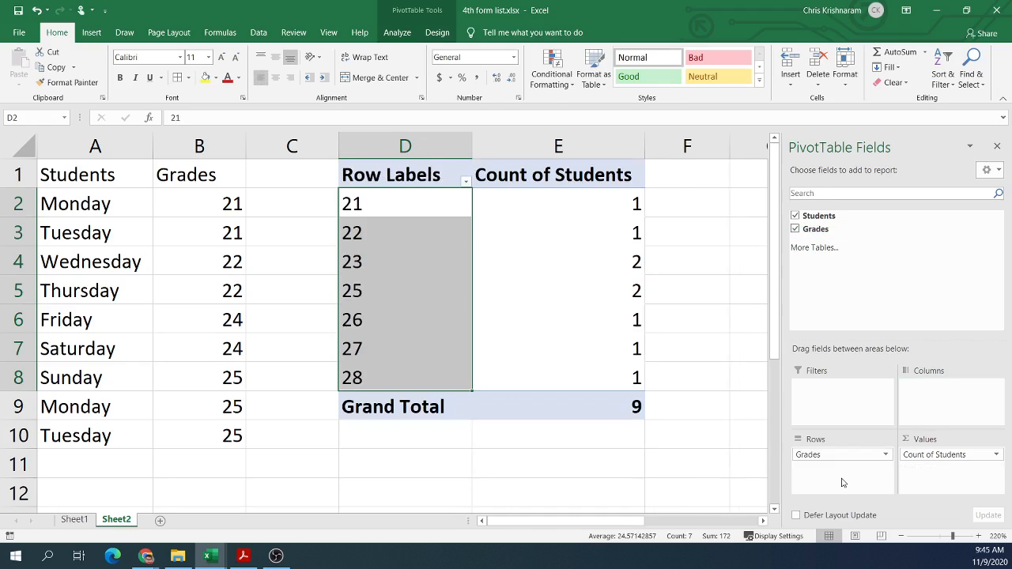
# - Remove the Grades field from the PivotTable's rows and hide the field list
pyautogui.click(886, 456)
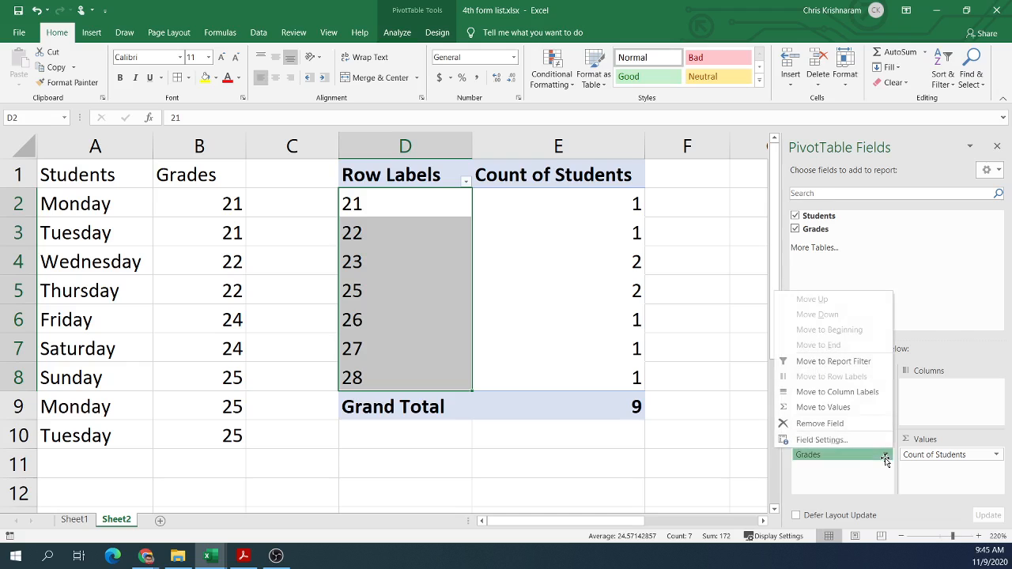
pyautogui.click(815, 423)
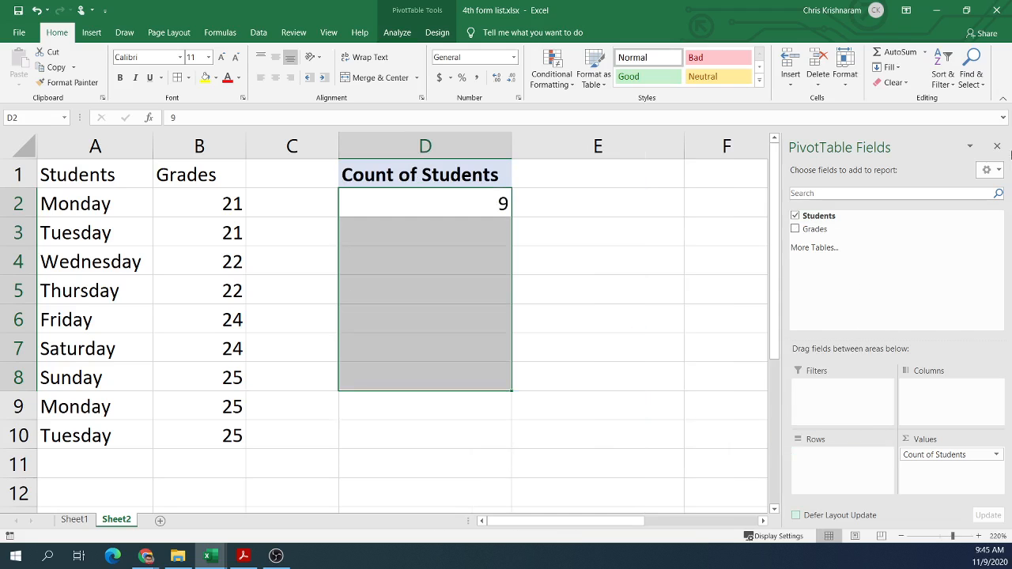
pyautogui.click(531, 278)
pyautogui.click(483, 183)
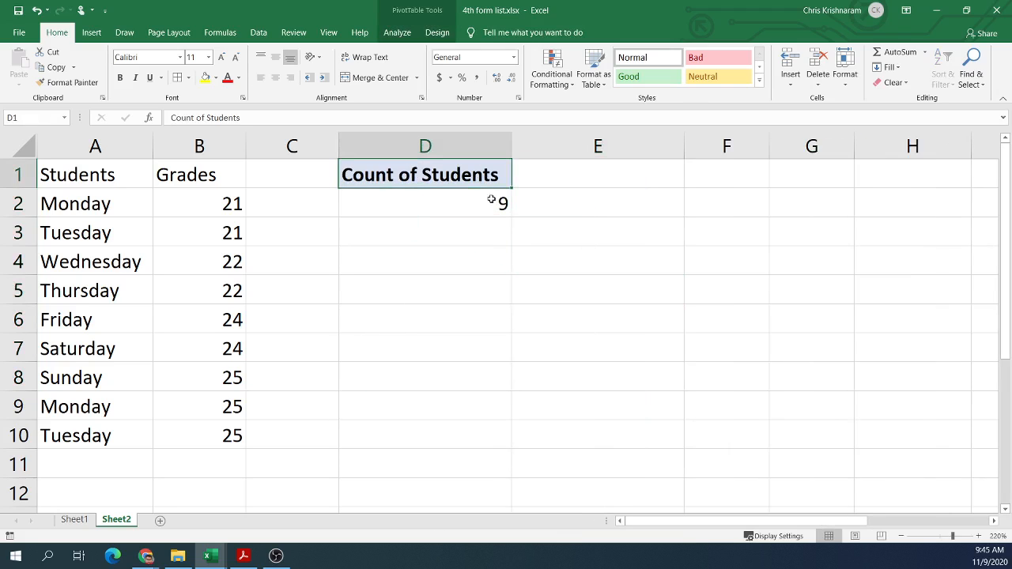
# - Clear all fields from the PivotTable at D1
pyautogui.click(397, 35)
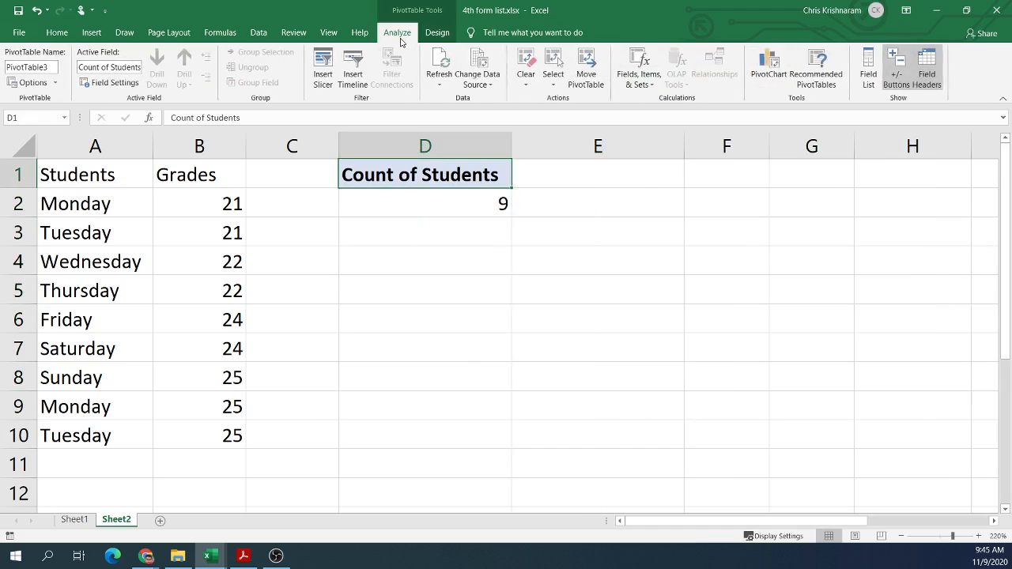
pyautogui.click(575, 281)
pyautogui.click(443, 175)
pyautogui.click(527, 66)
pyautogui.click(538, 99)
# - Try to delete the emptied PivotTable from cell D1
pyautogui.click(446, 176)
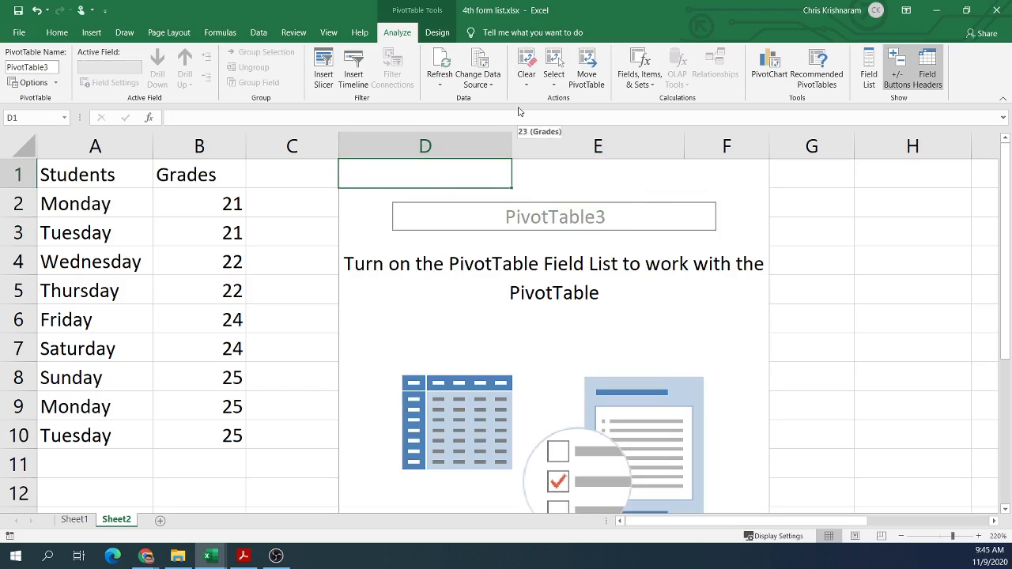
pyautogui.press('Delete')
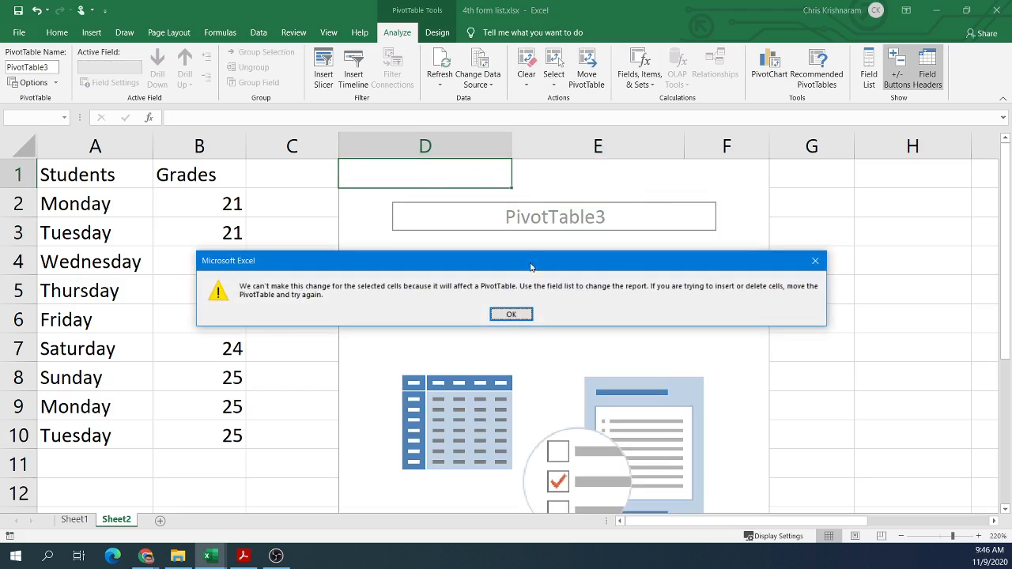
pyautogui.click(511, 314)
pyautogui.click(870, 263)
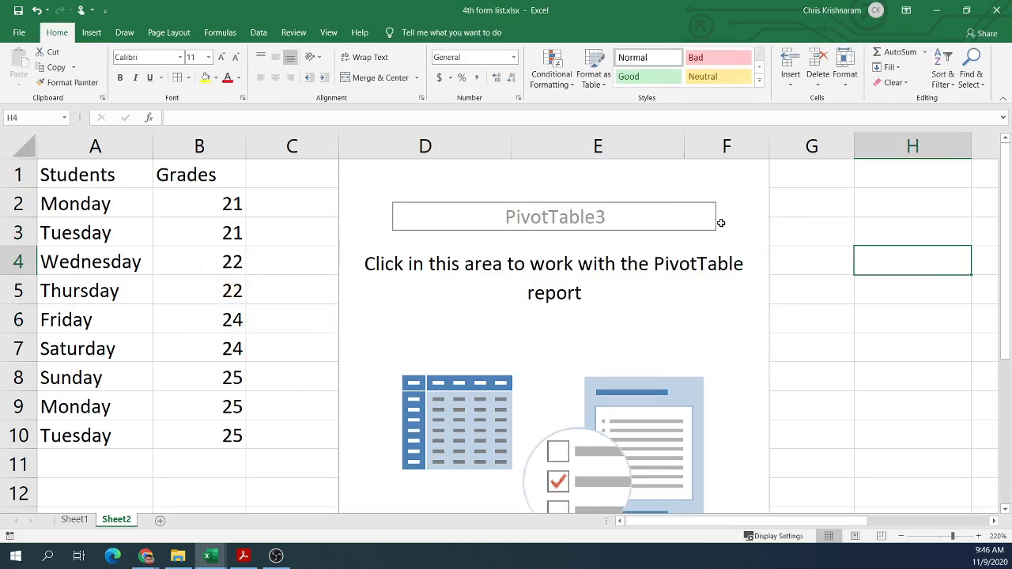
pyautogui.click(736, 181)
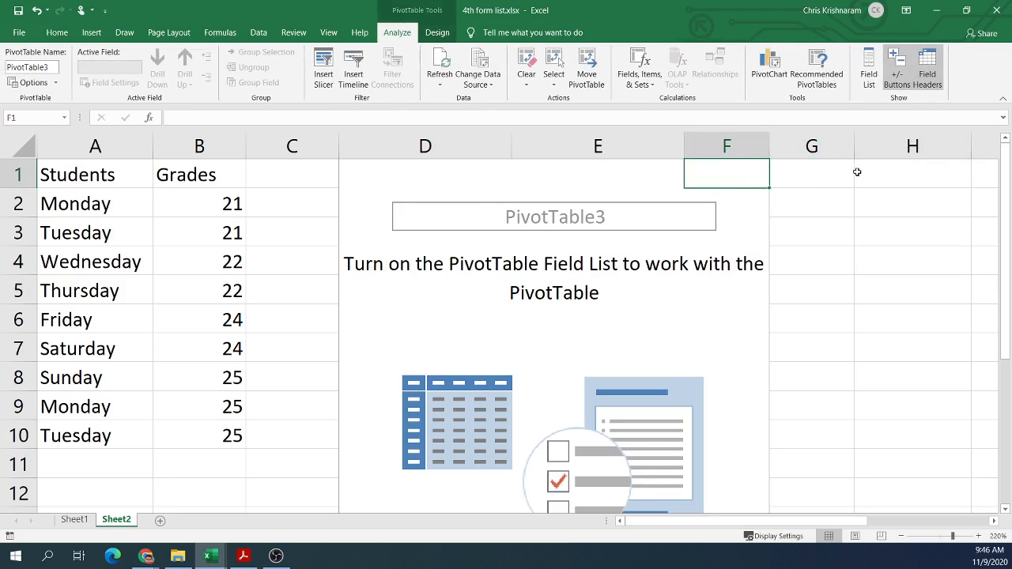
pyautogui.rightClick(367, 185)
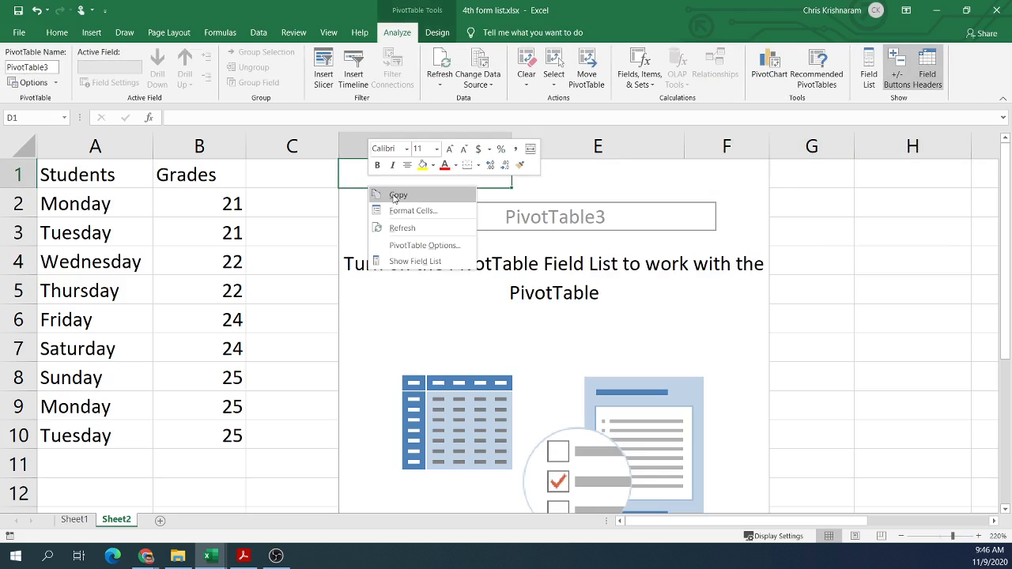
pyautogui.press('Escape')
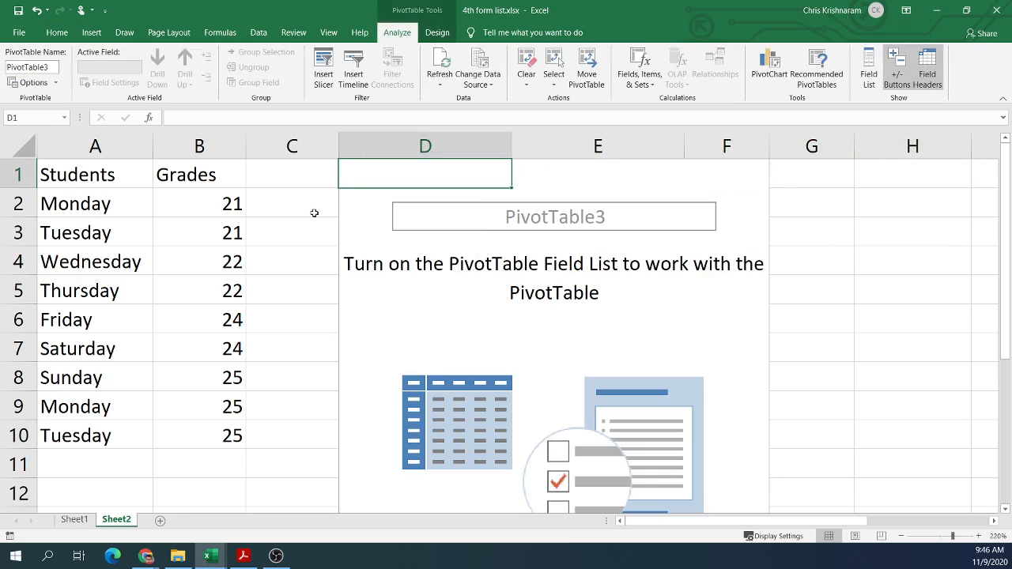
pyautogui.click(310, 237)
# - Try to delete the cell block D1:H9 that overlaps the empty PivotTable
pyautogui.moveTo(381, 181); pyautogui.dragTo(497, 192)
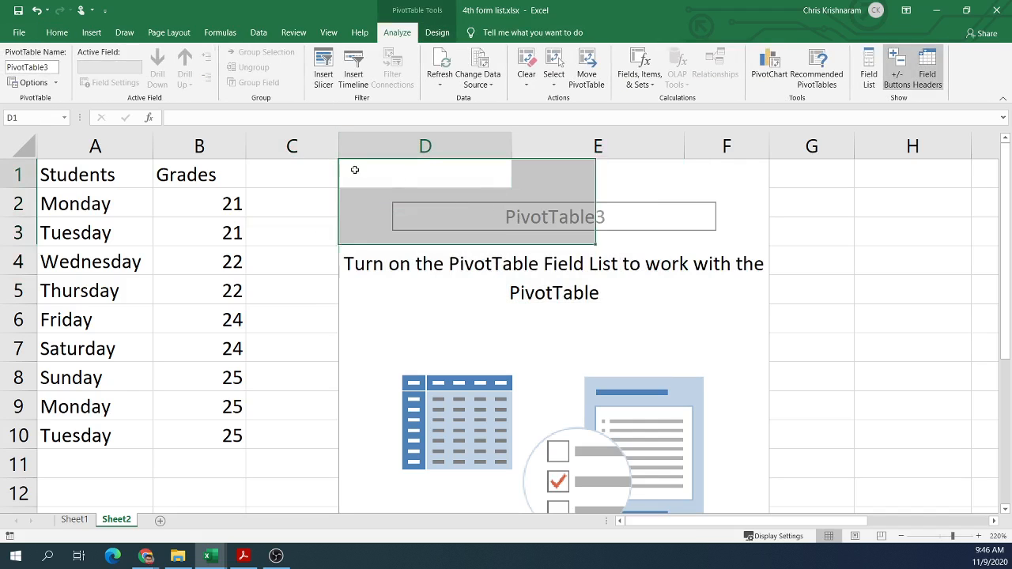
pyautogui.moveTo(891, 416); pyautogui.dragTo(406, 172)
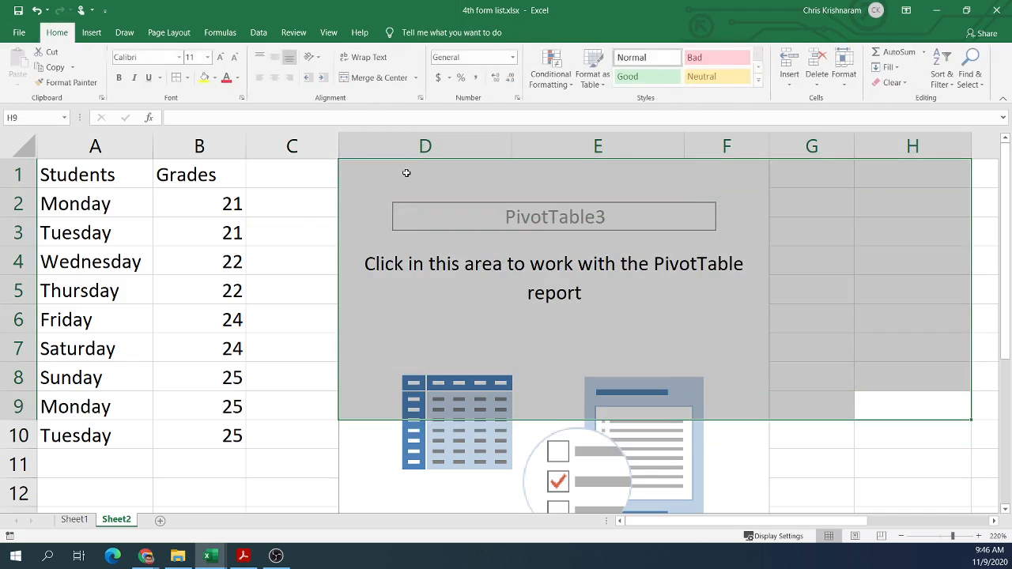
pyautogui.press('Delete')
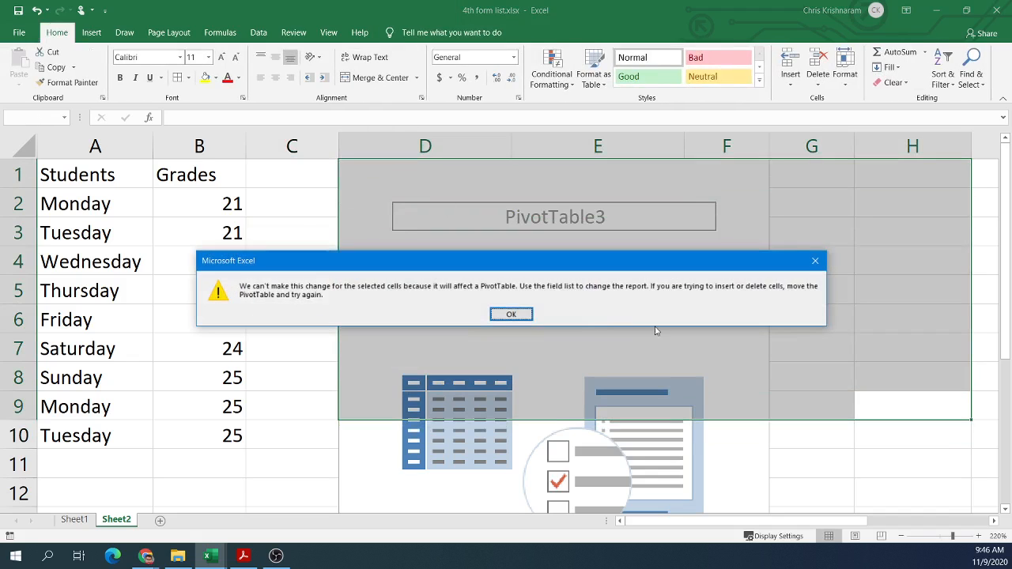
pyautogui.click(511, 315)
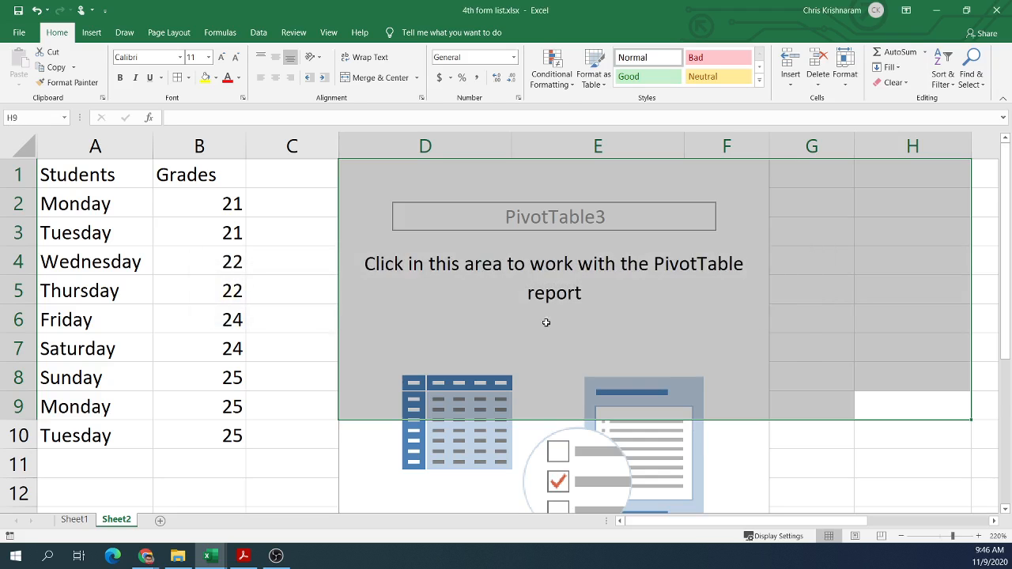
# - Delete the entire empty PivotTable area beside the student data on Sheet2
pyautogui.scroll(-5, 773, 311)
pyautogui.scroll(-8, 746, 324)
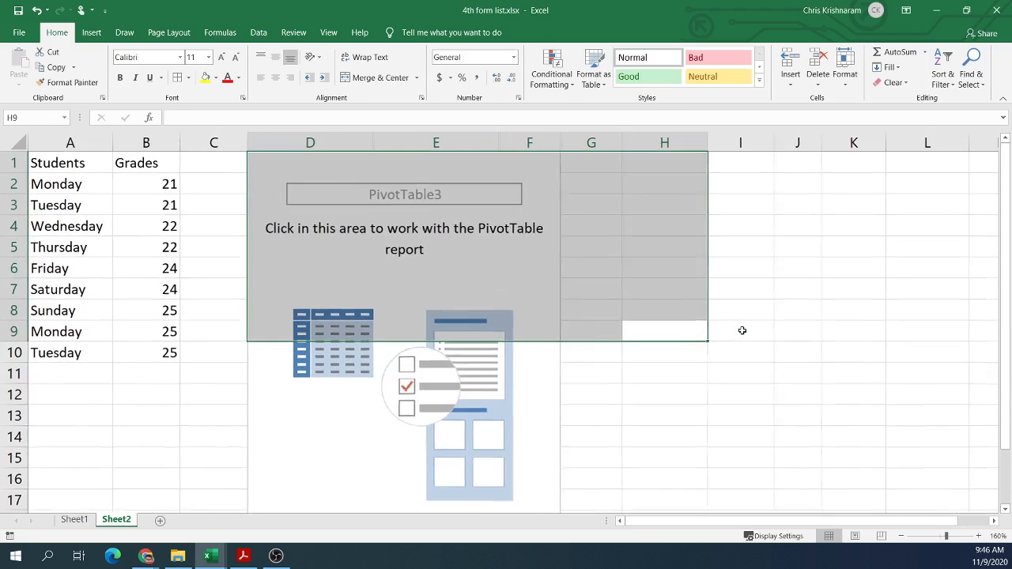
pyautogui.moveTo(400, 426); pyautogui.dragTo(176, 110)
pyautogui.press('Delete')
pyautogui.click(267, 270)
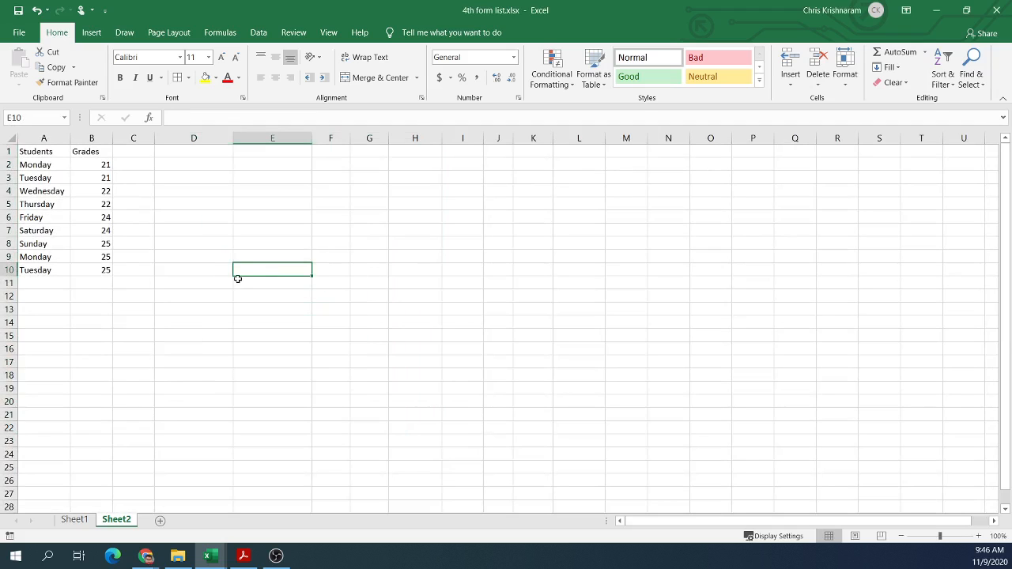
# - Start a new PivotTable from cell D1 with Sheet2 range A1:B10 as its source data
pyautogui.keyDown('ctrl'); pyautogui.scroll(7, 246, 313); pyautogui.keyUp('ctrl')
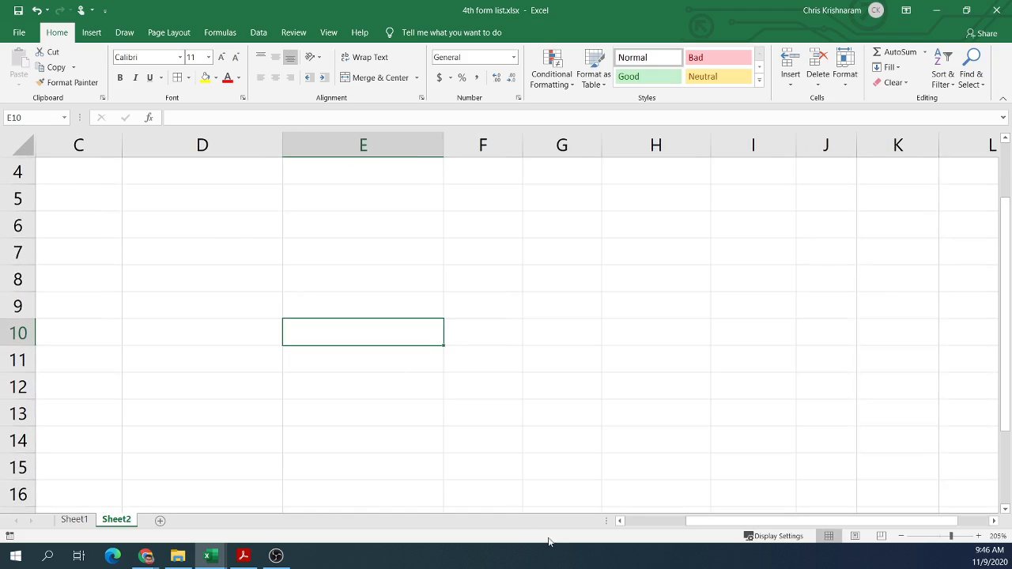
pyautogui.click(638, 523)
pyautogui.scroll(2, 429, 468)
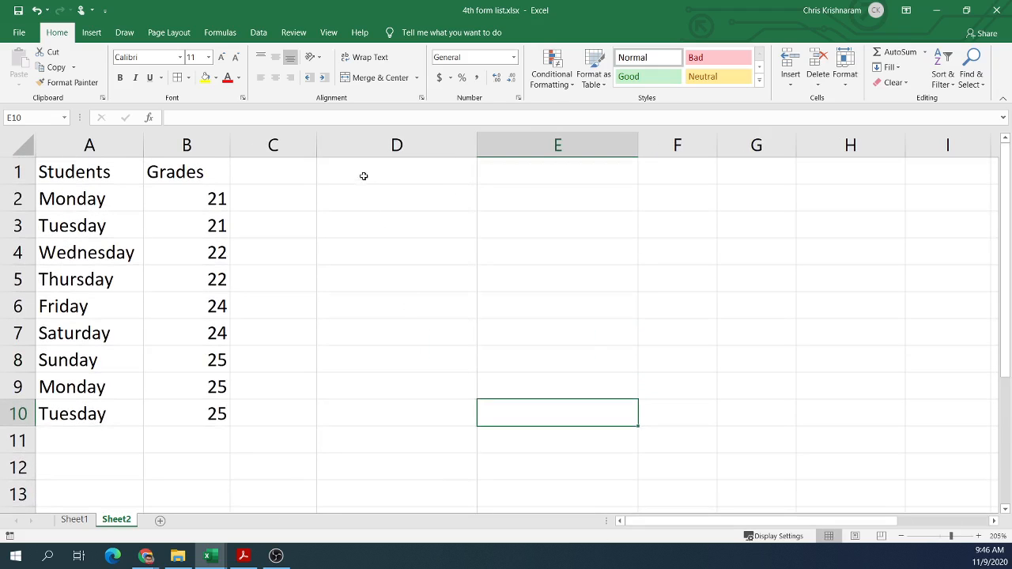
pyautogui.click(364, 176)
pyautogui.click(91, 32)
pyautogui.click(34, 63)
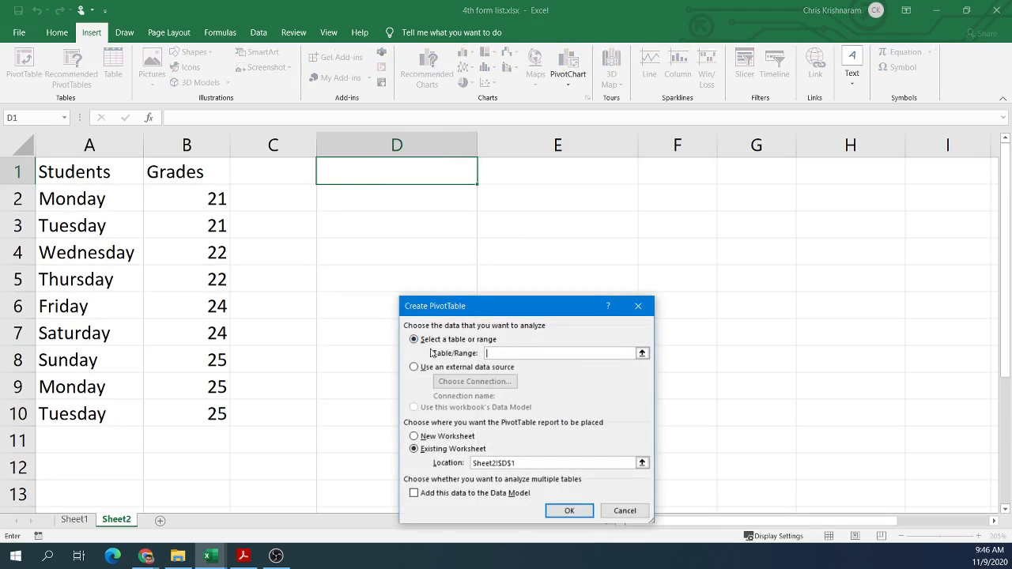
pyautogui.click(642, 352)
pyautogui.moveTo(72, 170); pyautogui.dragTo(214, 419)
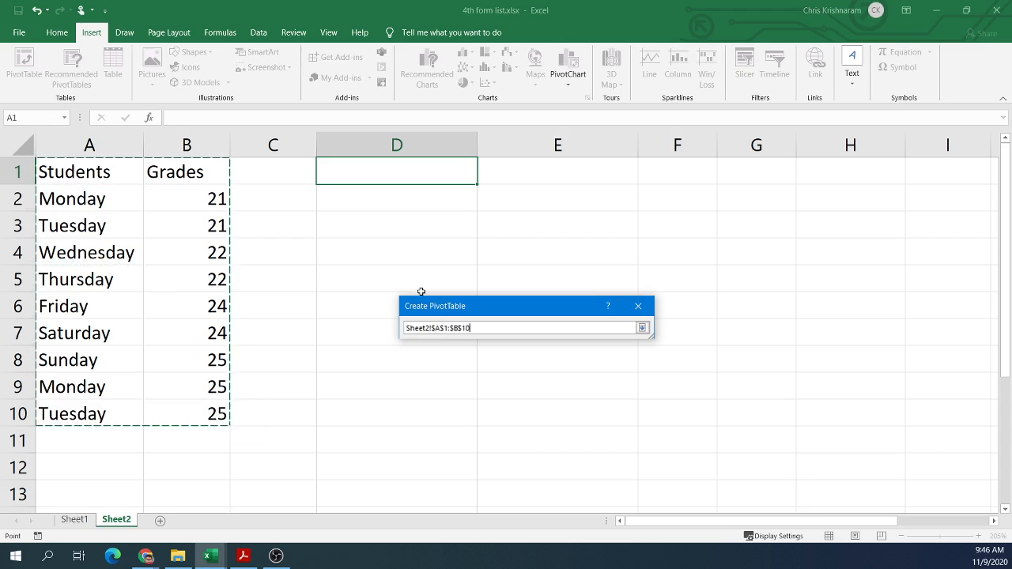
pyautogui.click(642, 329)
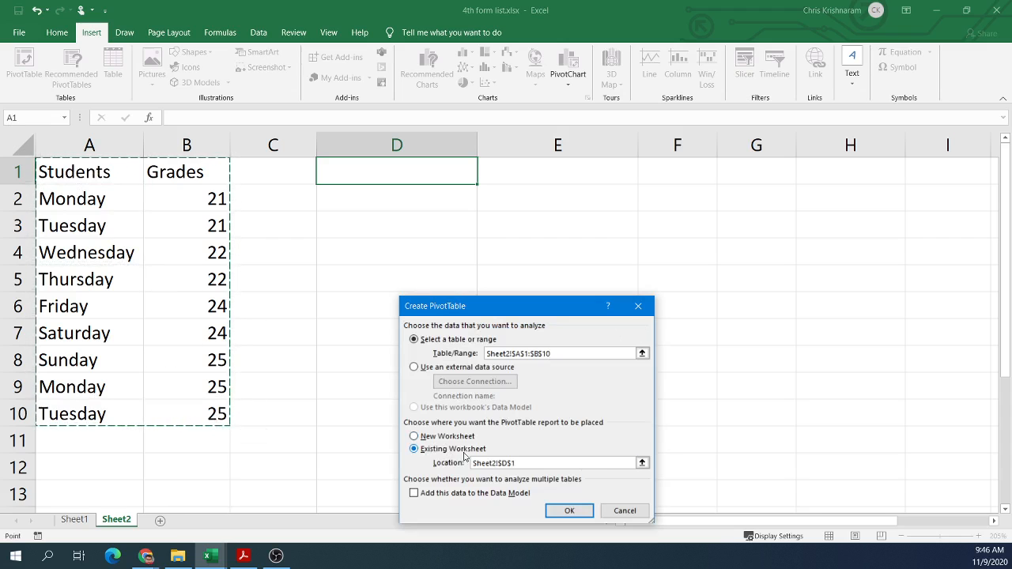
# - Place the PivotTable on the existing worksheet at Sheet2 cell D1 and create it
pyautogui.click(642, 462)
pyautogui.click(365, 175)
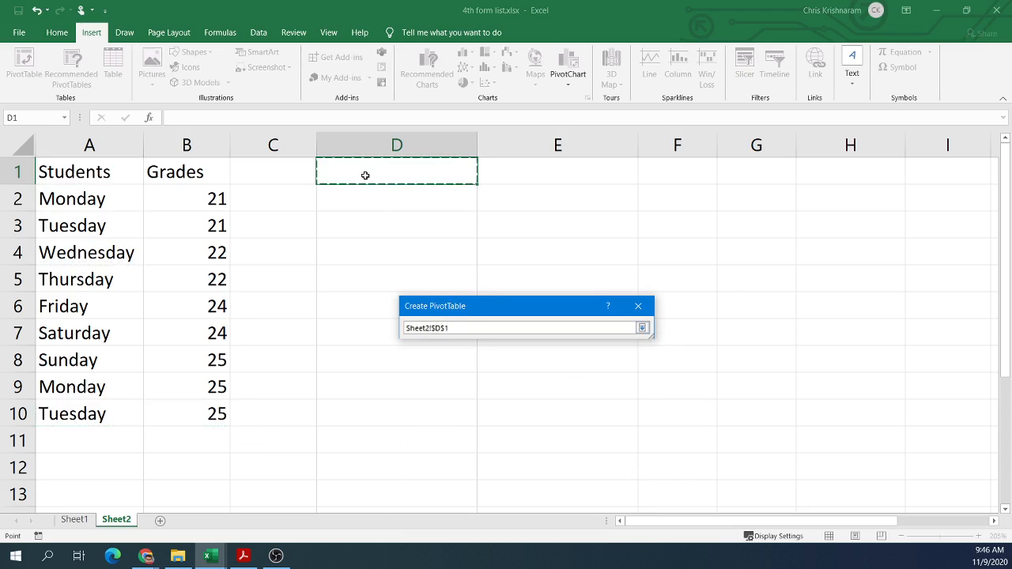
pyautogui.click(643, 329)
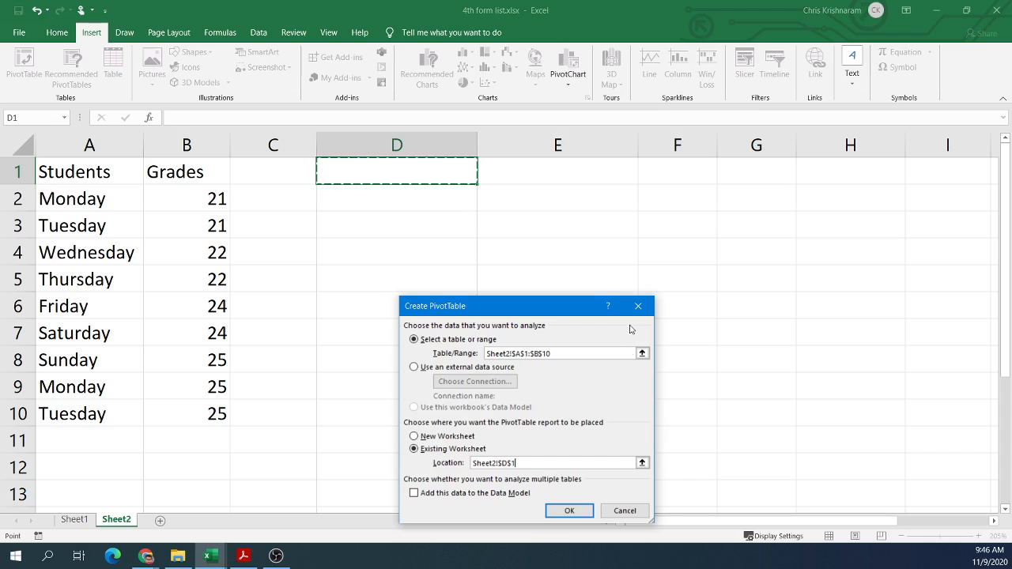
pyautogui.click(570, 511)
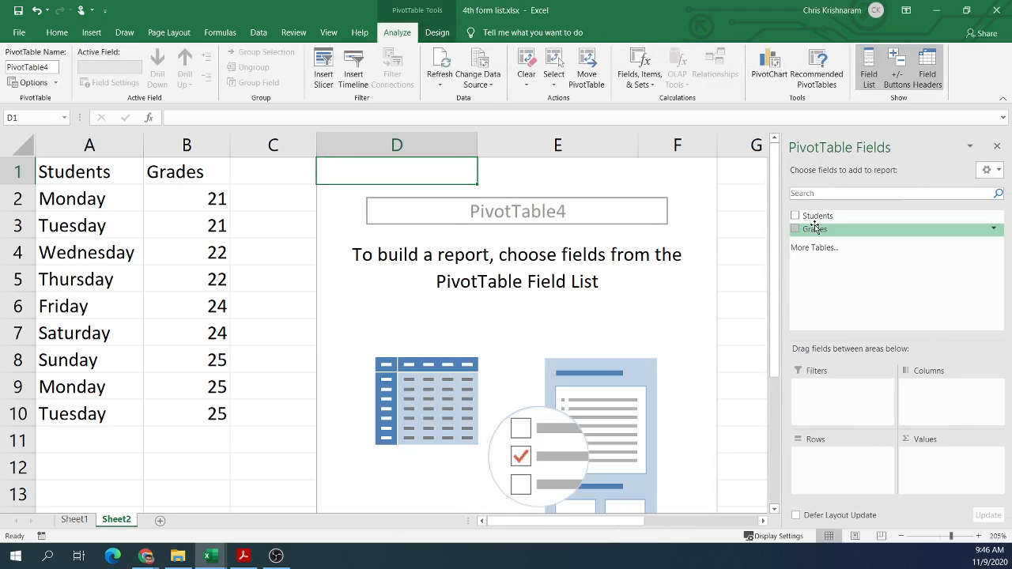
# - Add Grades to the PivotTable's rows and Students to its values as a count
pyautogui.moveTo(815, 229); pyautogui.dragTo(837, 458)
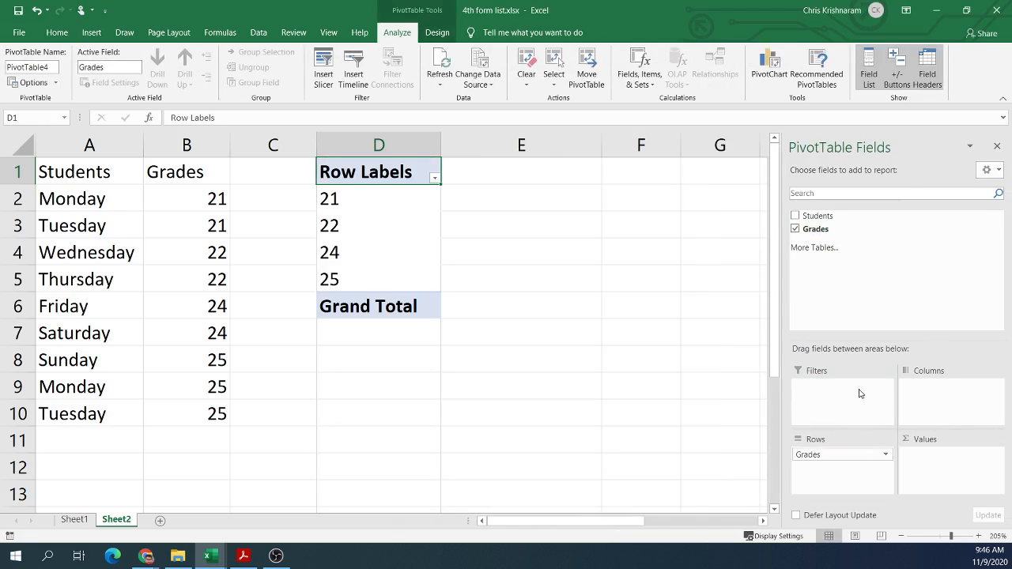
pyautogui.moveTo(816, 216); pyautogui.dragTo(943, 462)
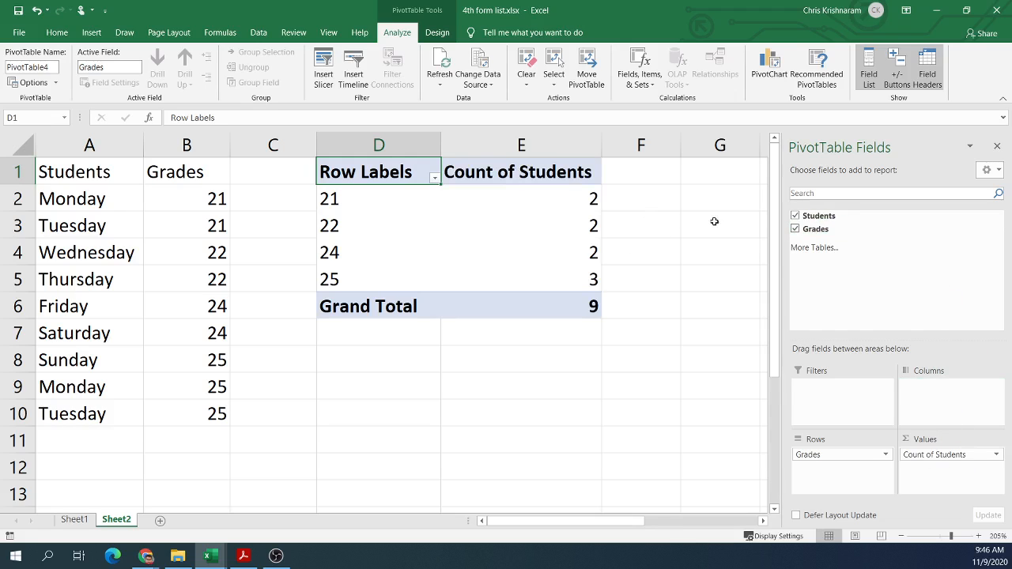
# - Examine the student count beside each grade in the new PivotTable
pyautogui.click(484, 219)
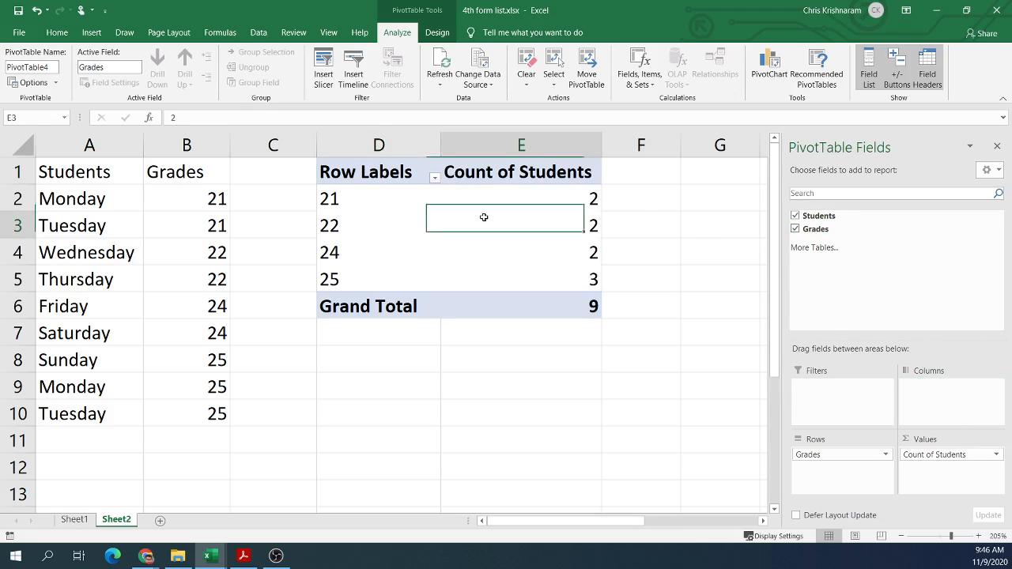
pyautogui.click(352, 200)
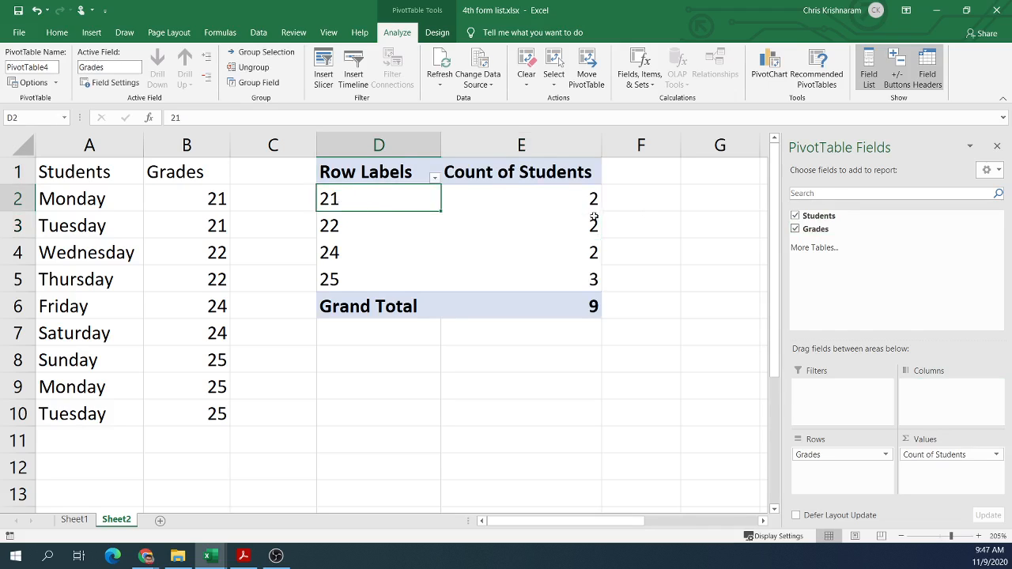
pyautogui.click(574, 197)
pyautogui.click(383, 199)
pyautogui.click(578, 223)
pyautogui.click(356, 227)
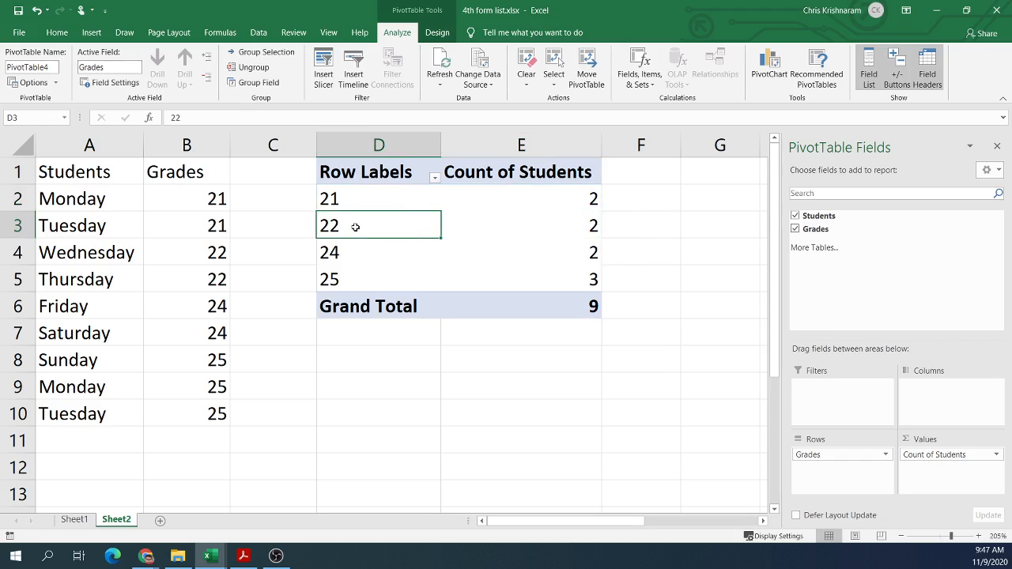
pyautogui.click(581, 248)
pyautogui.click(398, 255)
pyautogui.click(577, 287)
pyautogui.click(414, 272)
pyautogui.click(393, 267)
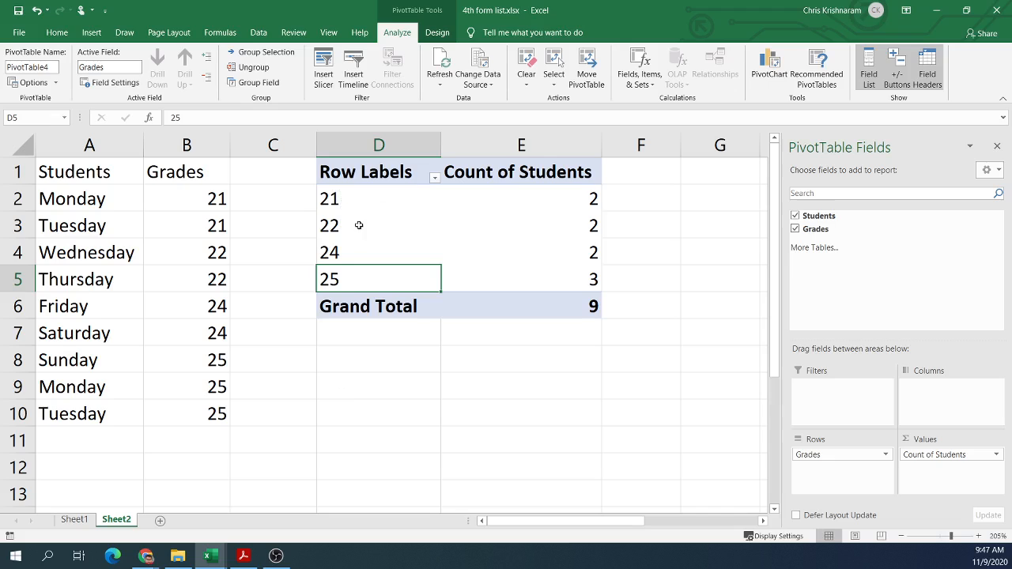
# - Group the PivotTable's grade row labels in intervals of 2
pyautogui.click(345, 199)
pyautogui.rightClick(345, 199)
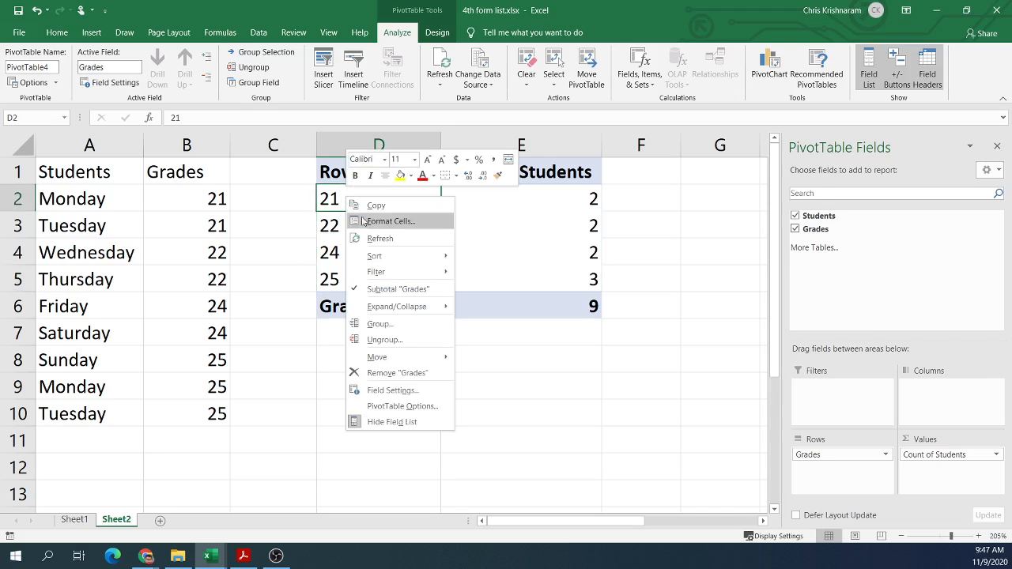
pyautogui.click(398, 327)
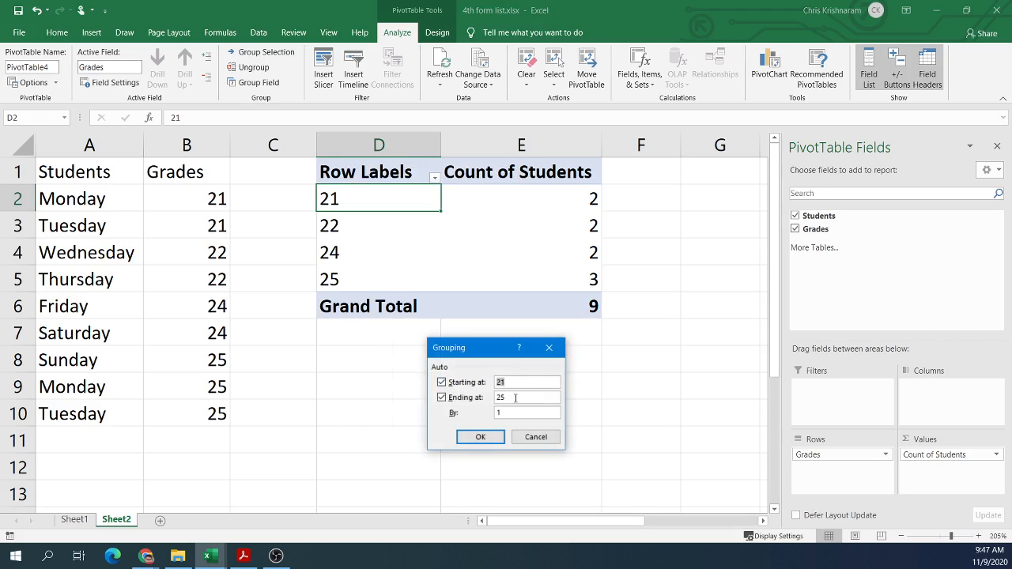
pyautogui.click(514, 395)
pyautogui.write('2')
pyautogui.click(480, 437)
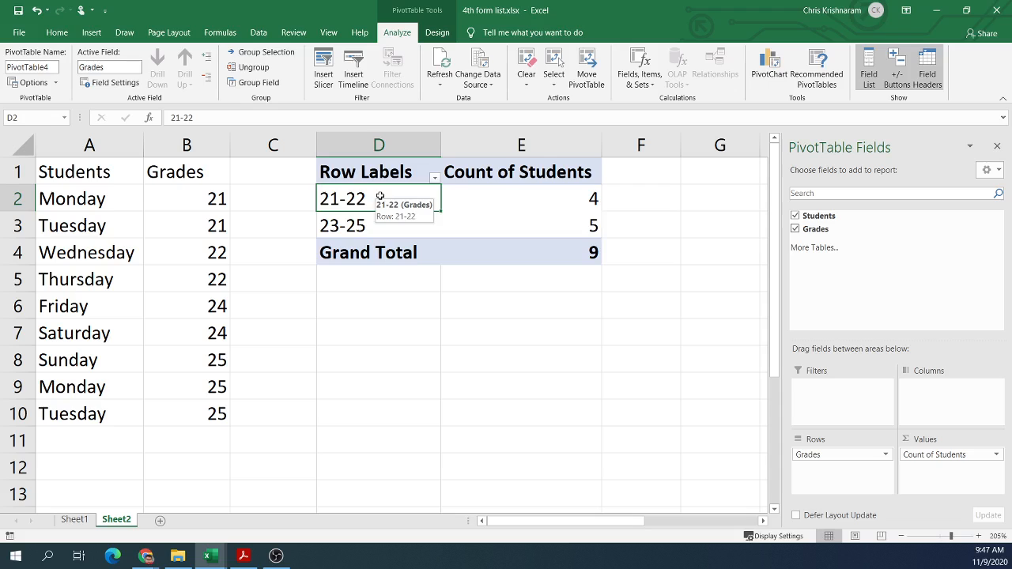
# - Check the student counts for the two grouped grade ranges
pyautogui.click(534, 201)
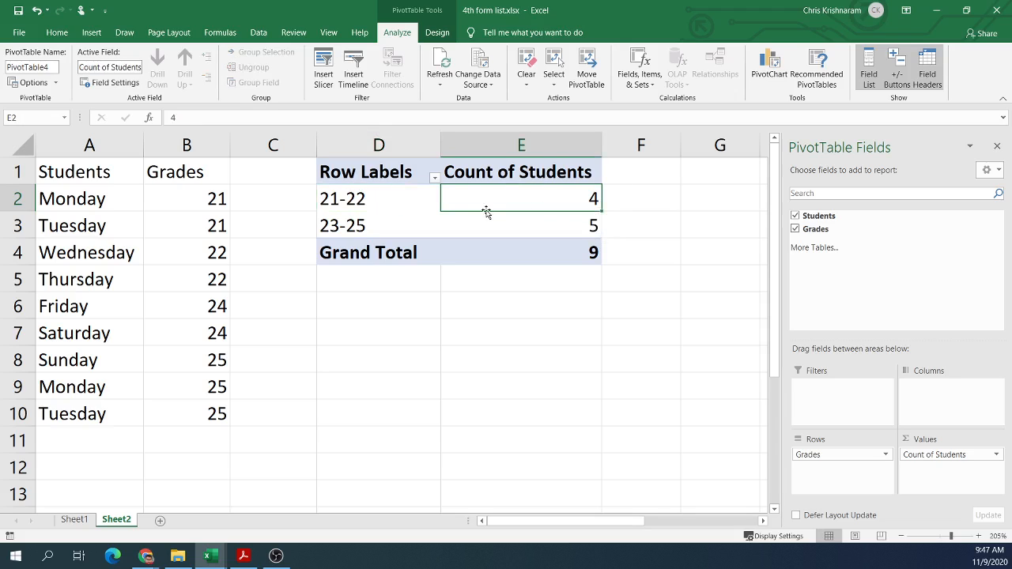
pyautogui.moveTo(356, 225); pyautogui.dragTo(367, 206)
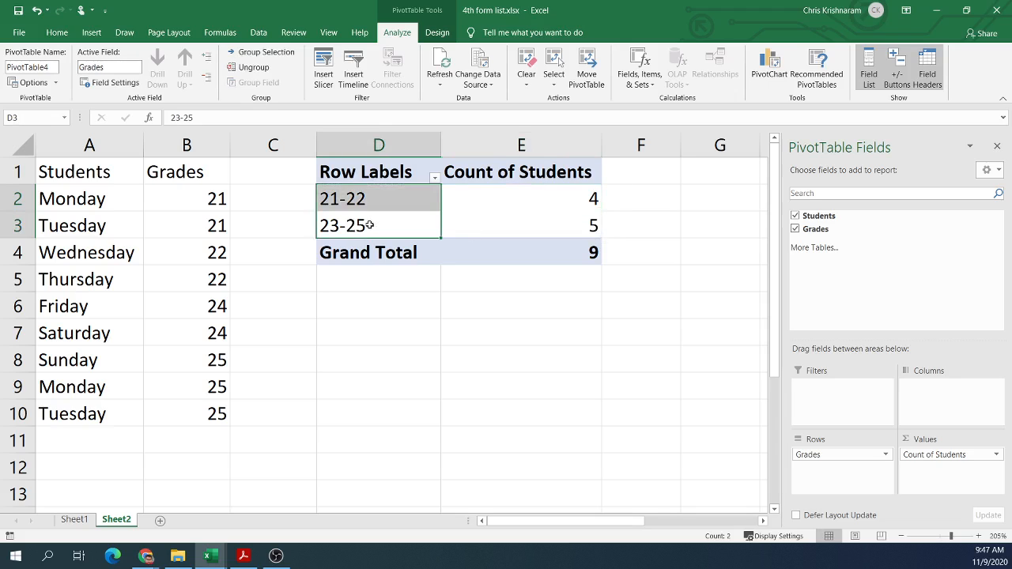
pyautogui.click(368, 225)
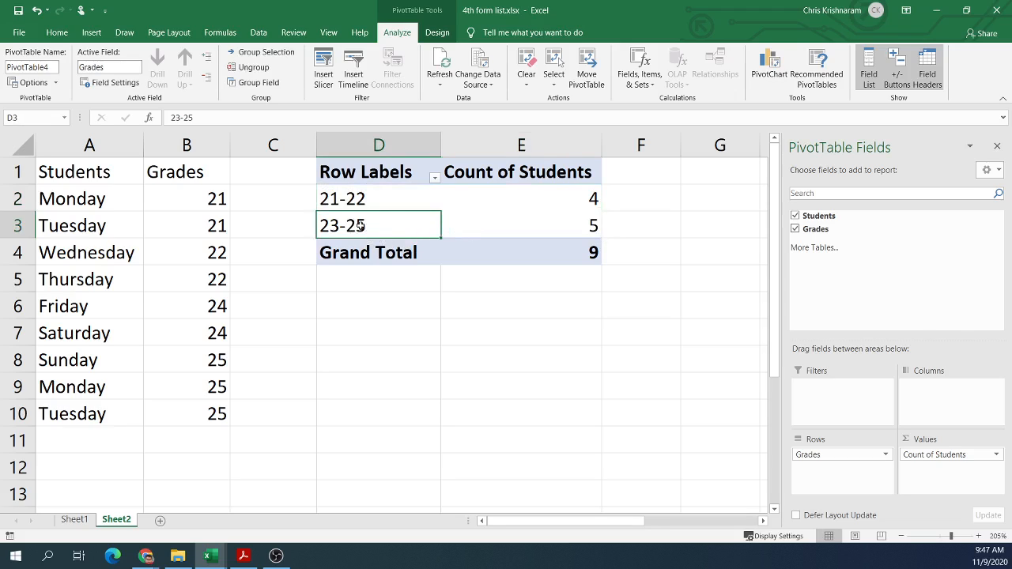
pyautogui.click(537, 224)
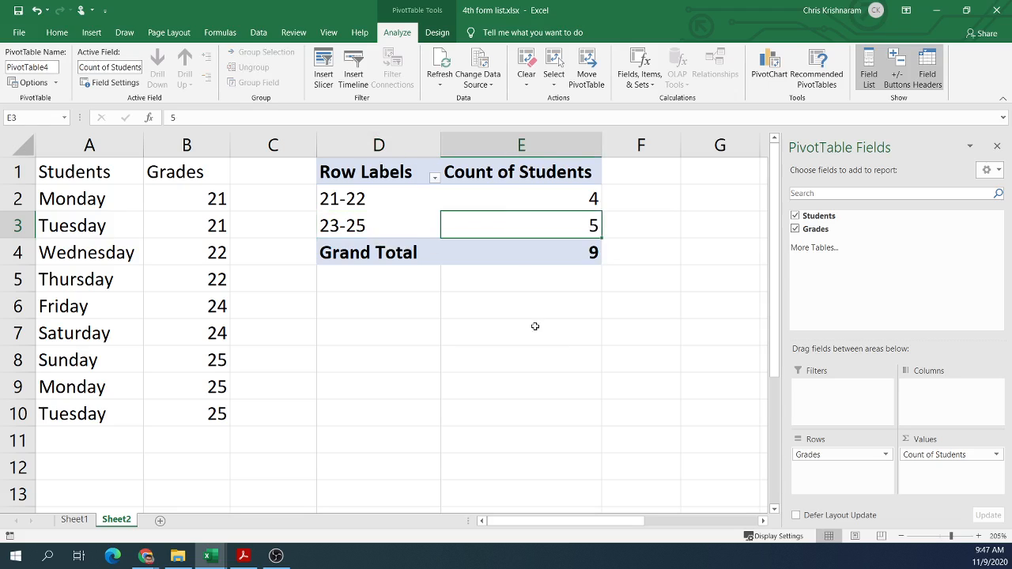
# - Switch to the PDF in Adobe Acrobat Reader and view the whole Frequency distribution section
pyautogui.click(243, 556)
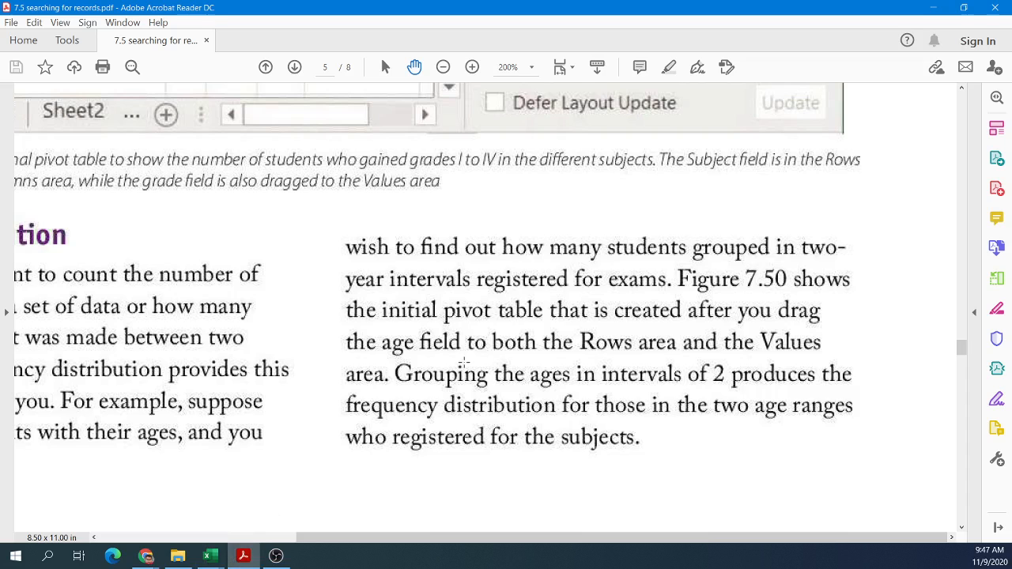
pyautogui.scroll(-2, 464, 363)
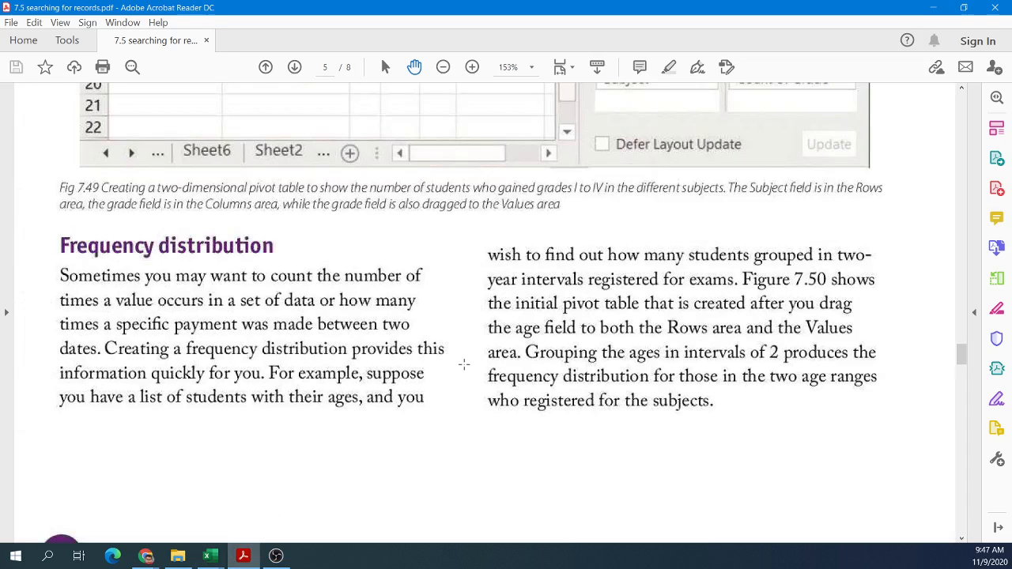
# - Look through the pages after the Frequency distribution section, covering the grouping figures, Modifying pivot tables and Pivot charts
pyautogui.scroll(2, 464, 364)
pyautogui.scroll(-5, 462, 376)
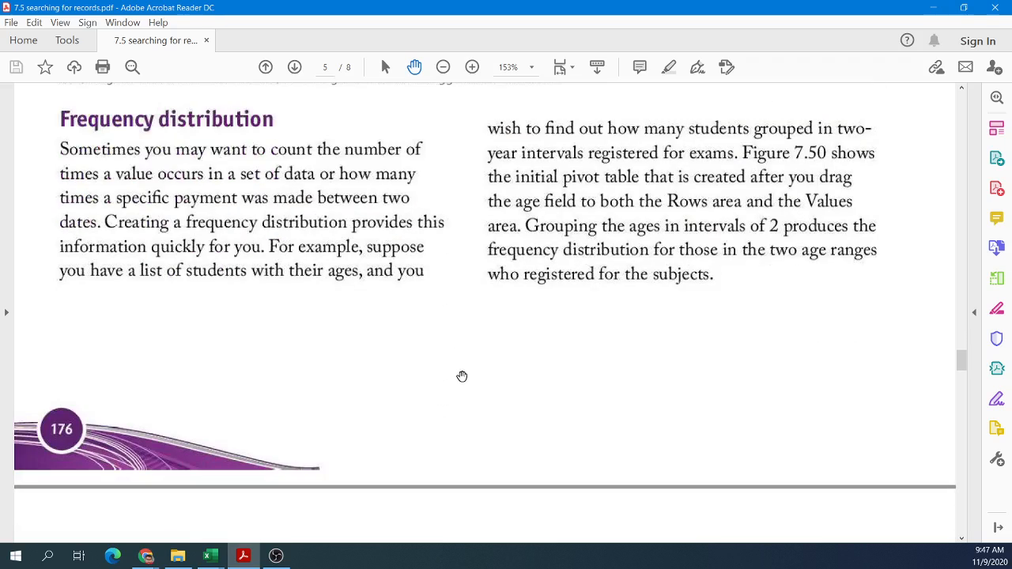
pyautogui.scroll(-5, 462, 376)
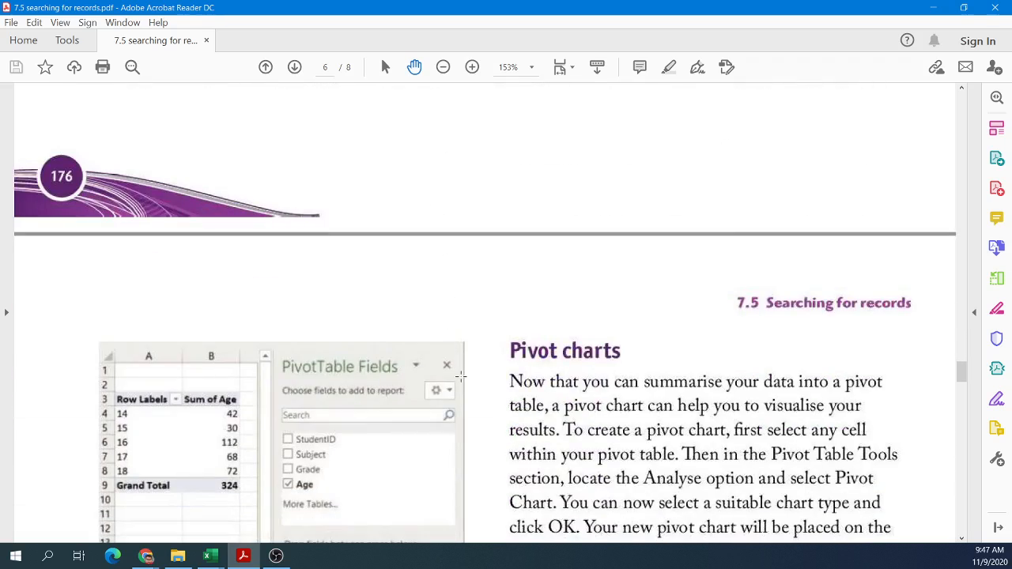
pyautogui.scroll(-12, 461, 377)
pyautogui.scroll(-10, 468, 407)
pyautogui.scroll(-15, 466, 412)
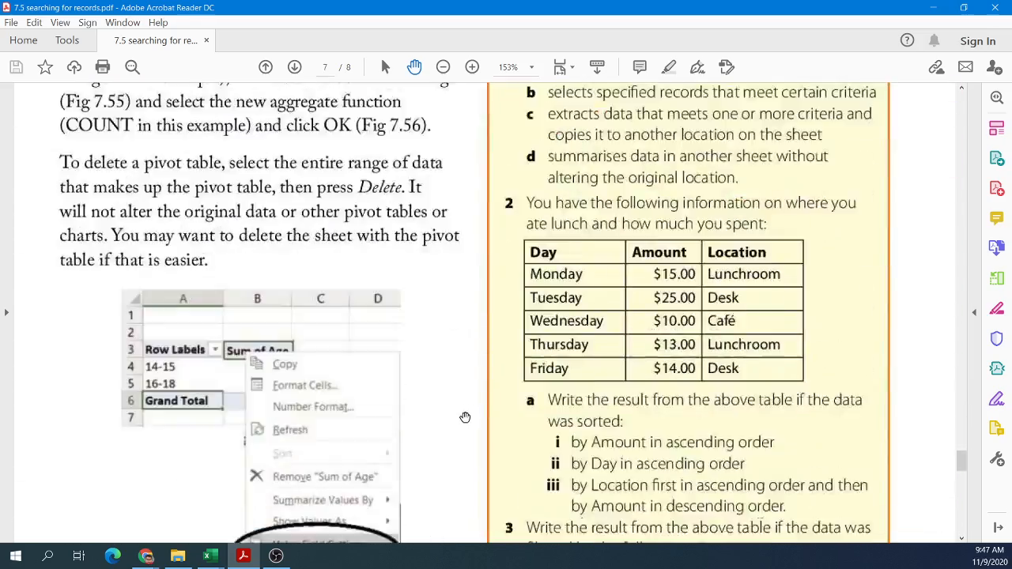
pyautogui.scroll(15, 457, 435)
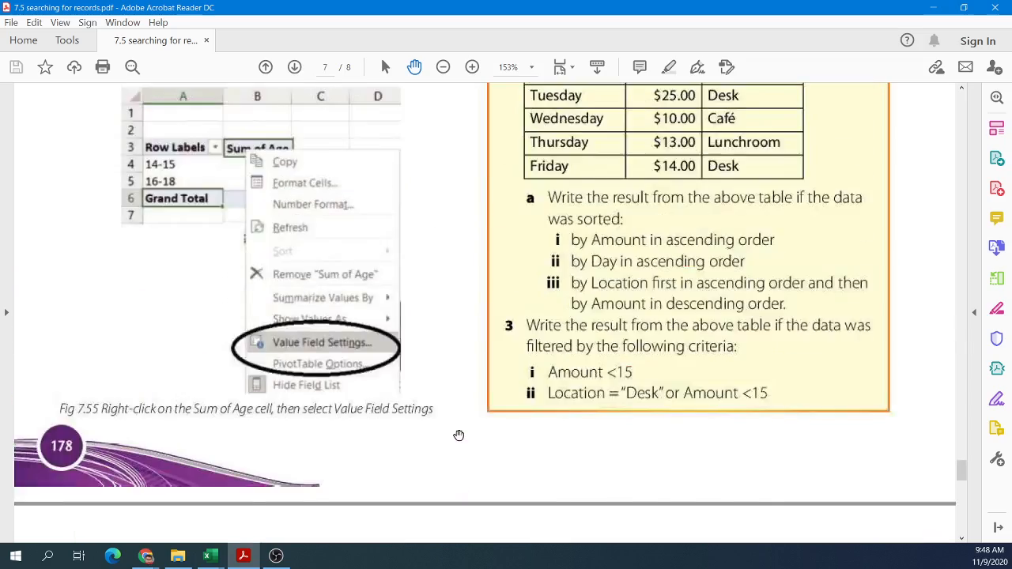
pyautogui.scroll(15, 473, 435)
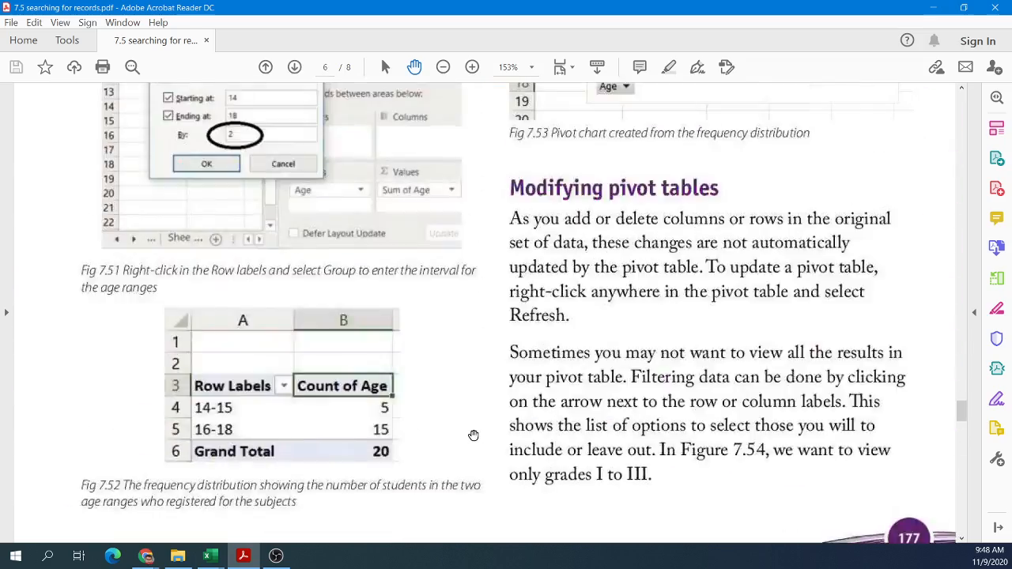
pyautogui.scroll(-3, 473, 436)
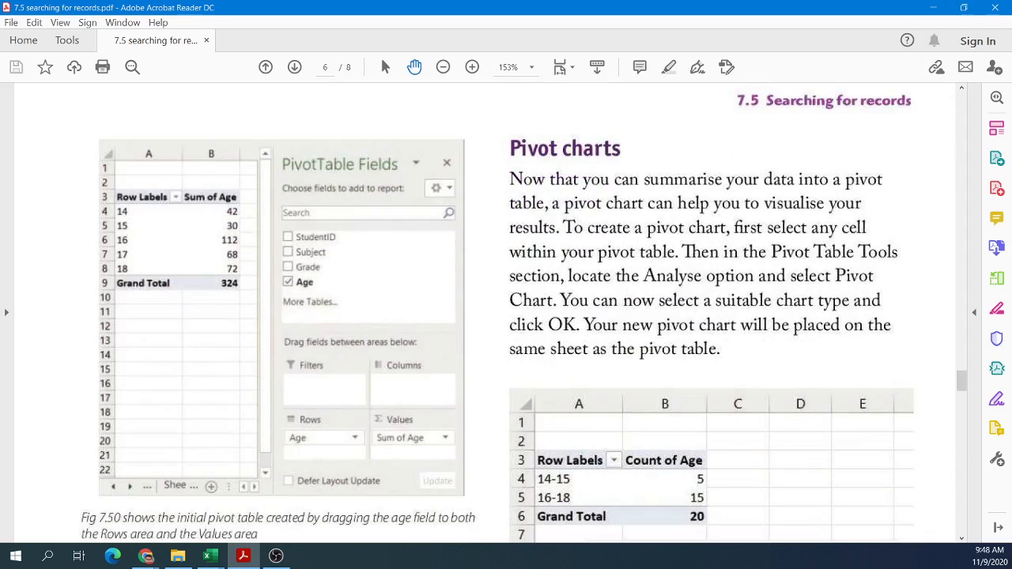
# - Check the Pivot charts section and its example chart, and switch to the 4th form list.xlsx workbook in Excel
pyautogui.hotkey('alt', 'Tab')
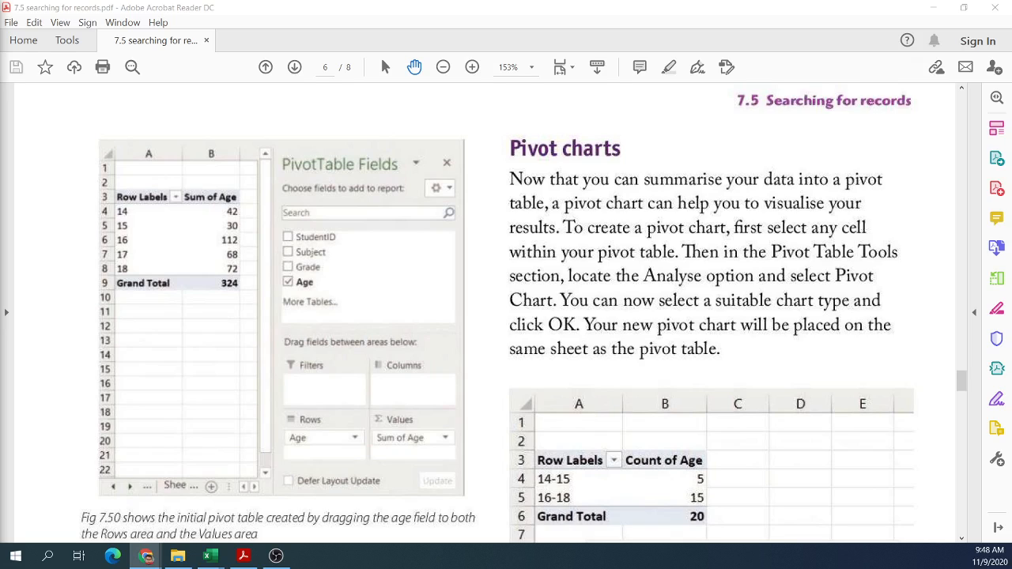
pyautogui.click(210, 556)
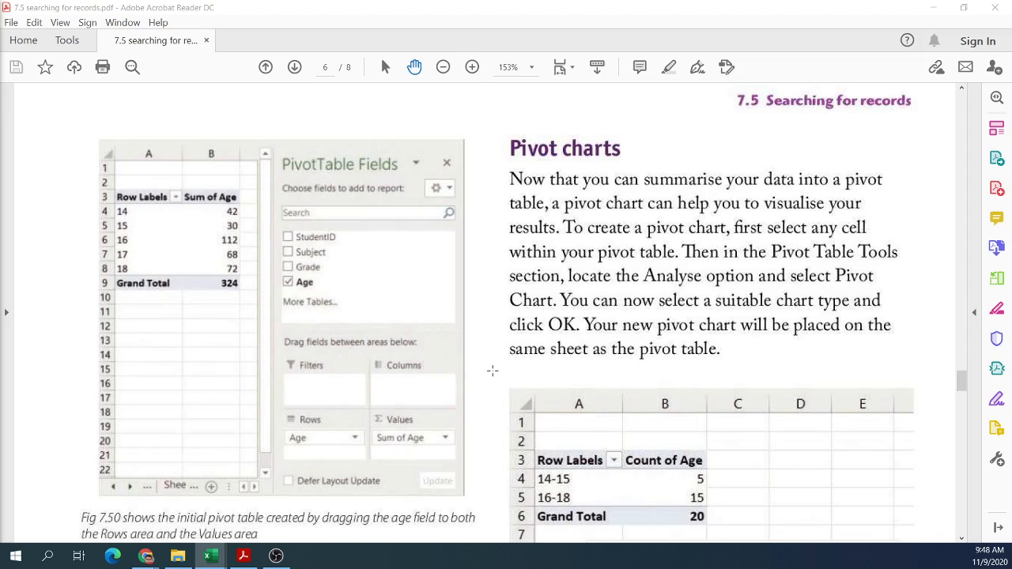
pyautogui.scroll(-10, 492, 372)
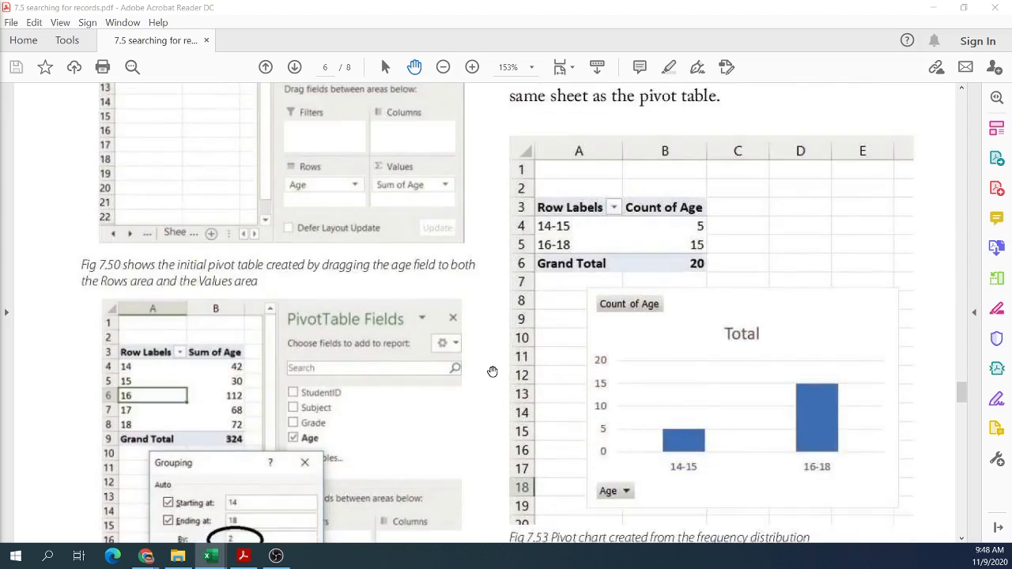
pyautogui.scroll(10, 492, 379)
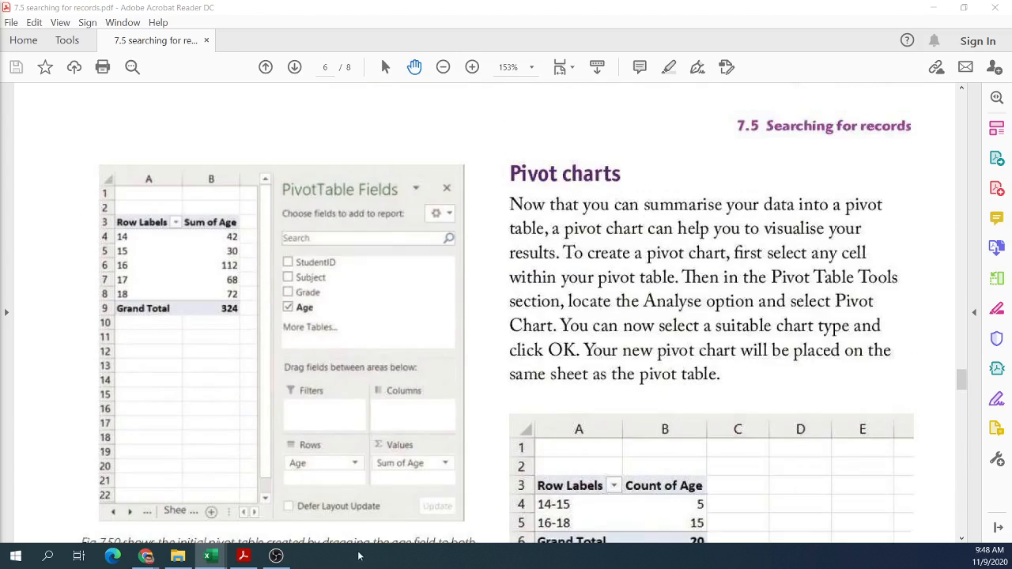
pyautogui.moveTo(211, 556)
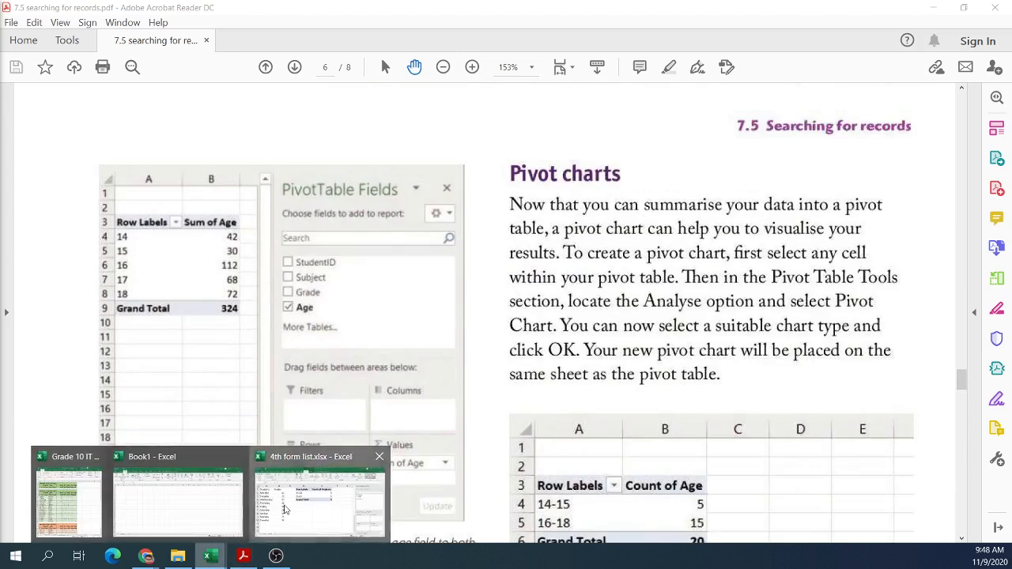
pyautogui.click(309, 498)
# - Compare the Students and Grades source data with the grouped PivotTable beside it
pyautogui.click(358, 171)
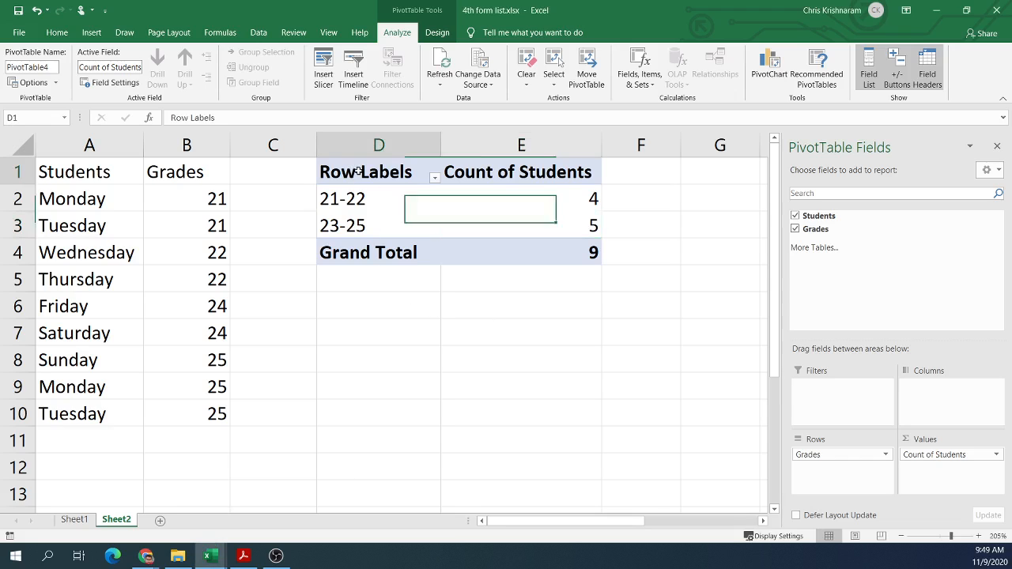
pyautogui.moveTo(95, 169); pyautogui.dragTo(218, 414)
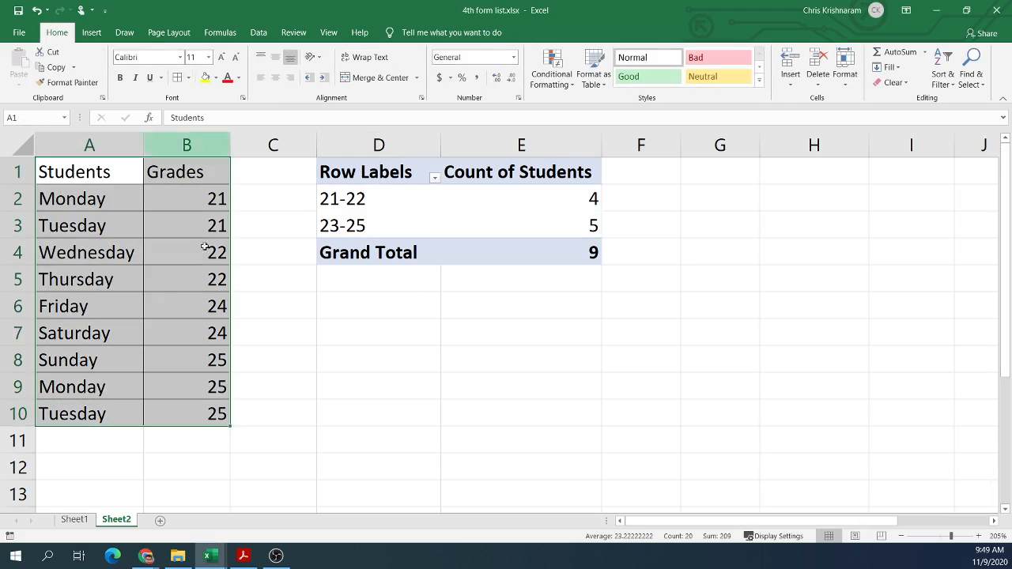
pyautogui.click(103, 220)
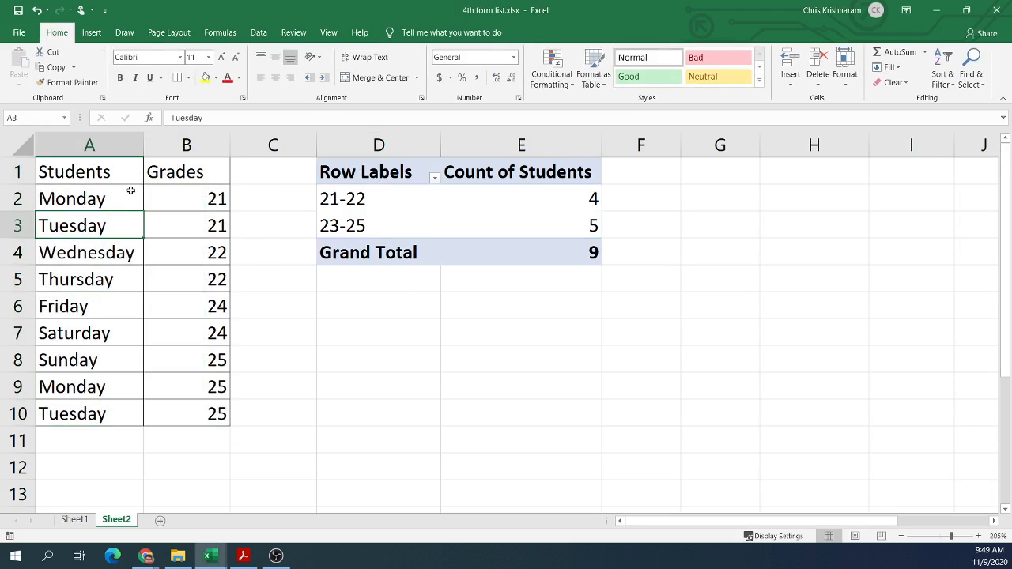
pyautogui.moveTo(353, 174); pyautogui.dragTo(560, 252)
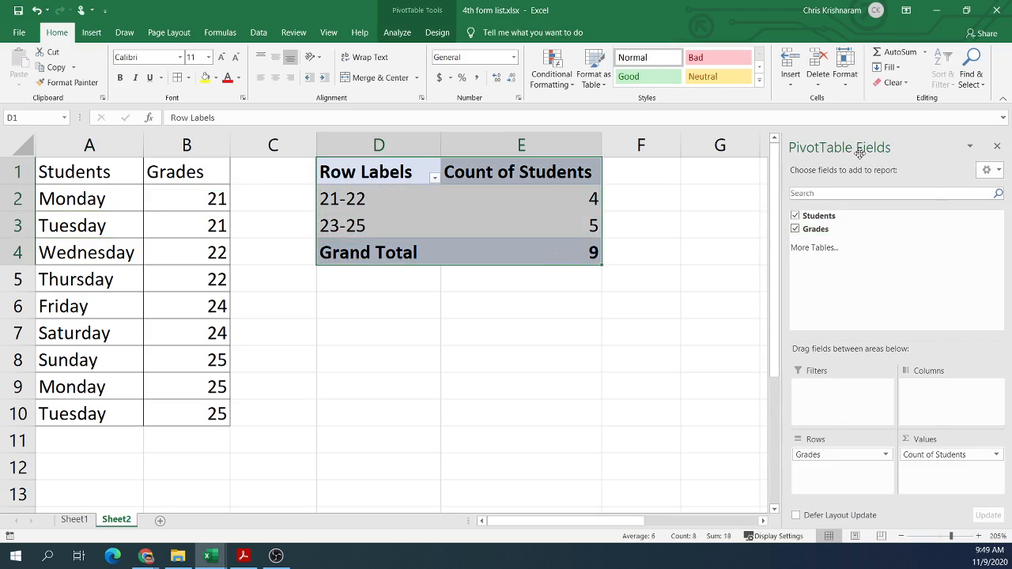
pyautogui.click(654, 229)
pyautogui.moveTo(420, 222); pyautogui.dragTo(429, 205)
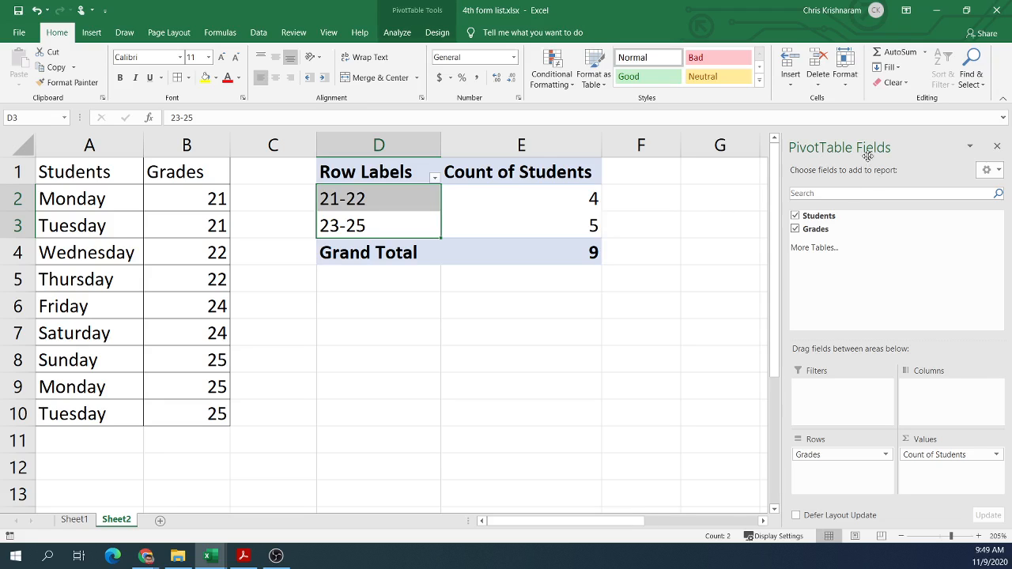
# - Hide the PivotTable Fields list and select cells outside and inside the PivotTable
pyautogui.click(996, 148)
pyautogui.click(720, 306)
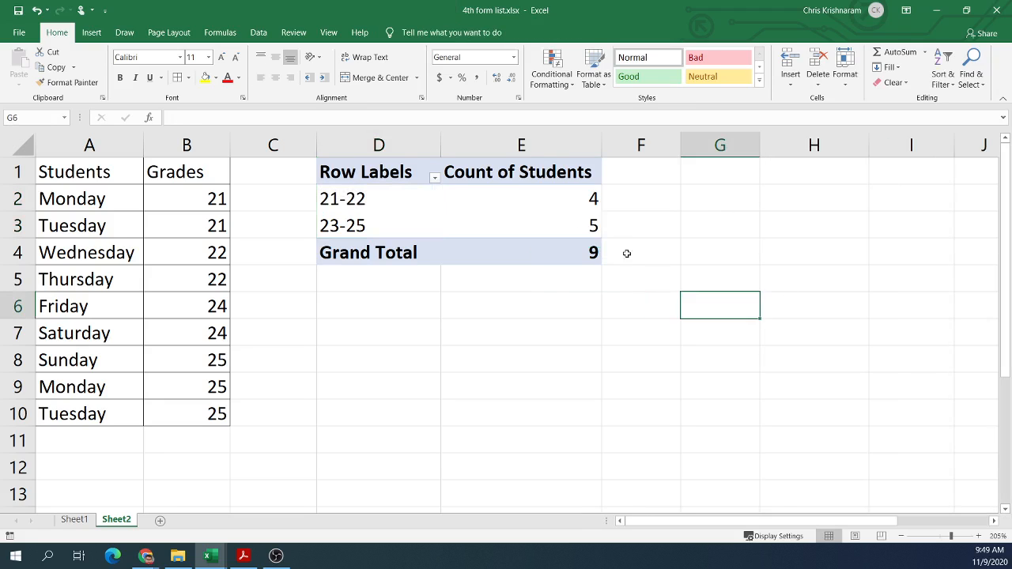
pyautogui.click(514, 226)
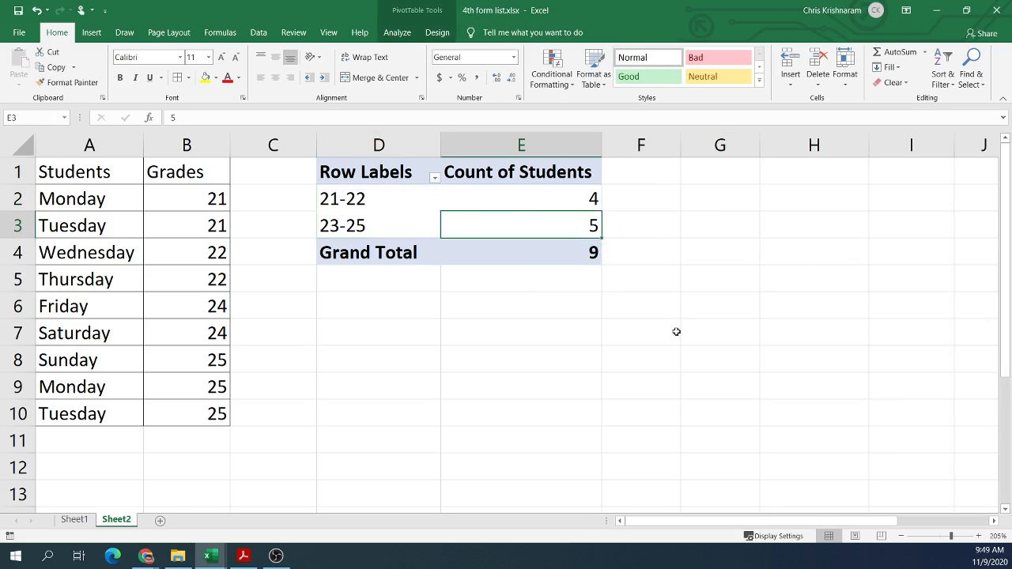
pyautogui.click(388, 198)
pyautogui.click(398, 234)
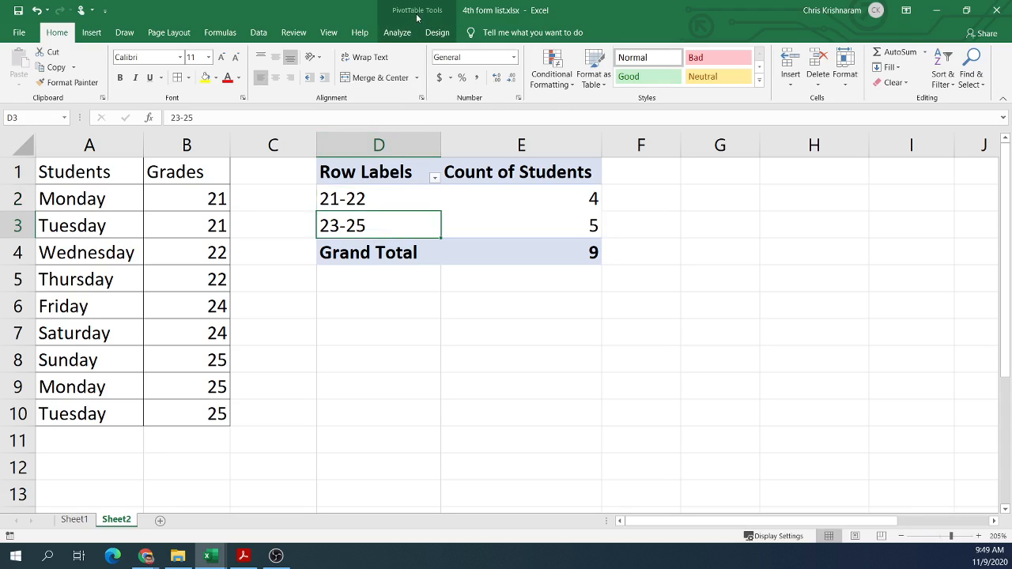
# - Bring back the PivotTable Fields list for the grouped grades PivotTable, leaving Grades in the Rows area
pyautogui.click(406, 34)
pyautogui.scroll(-1, 403, 34)
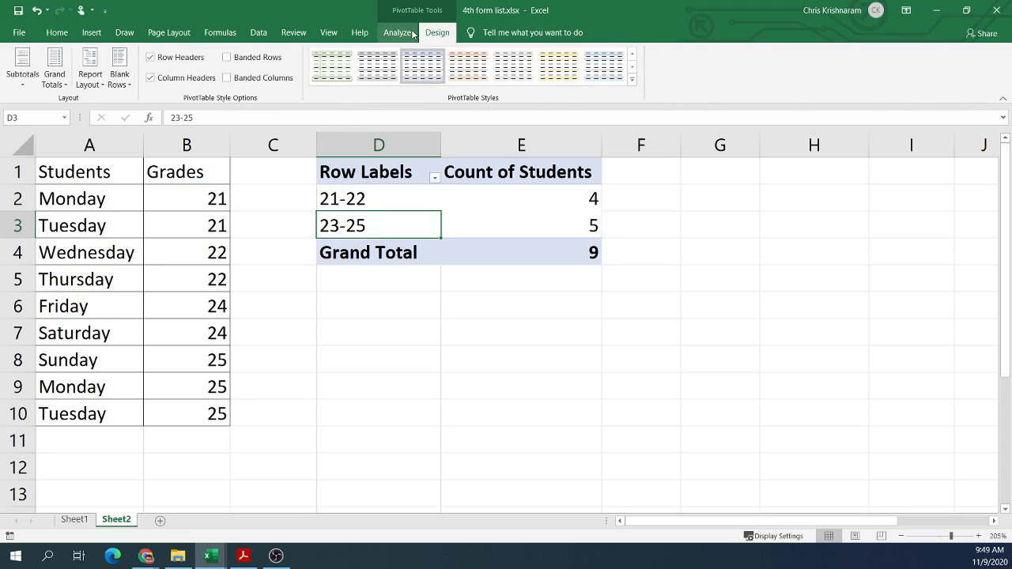
pyautogui.click(454, 308)
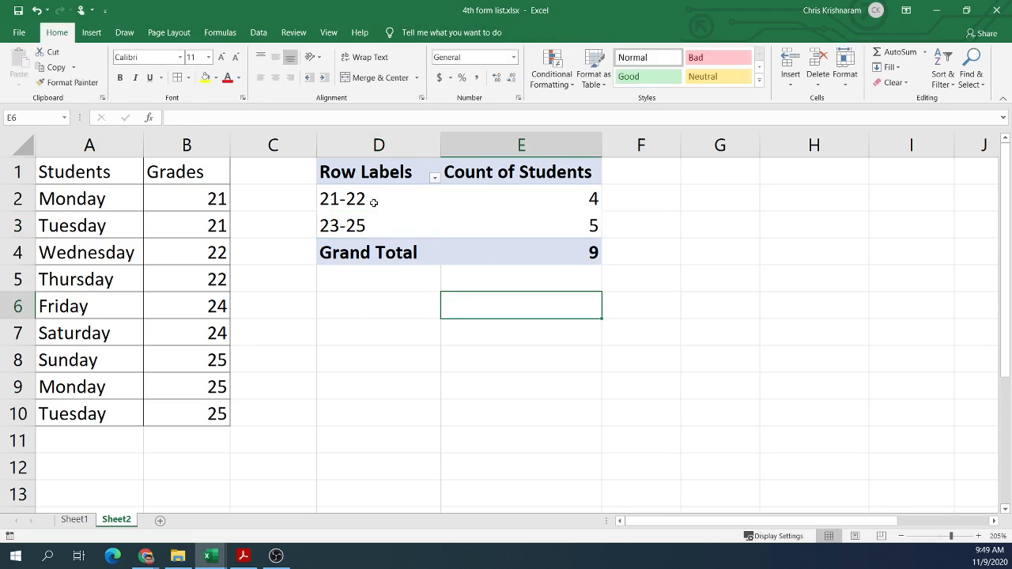
pyautogui.moveTo(369, 226); pyautogui.dragTo(369, 204)
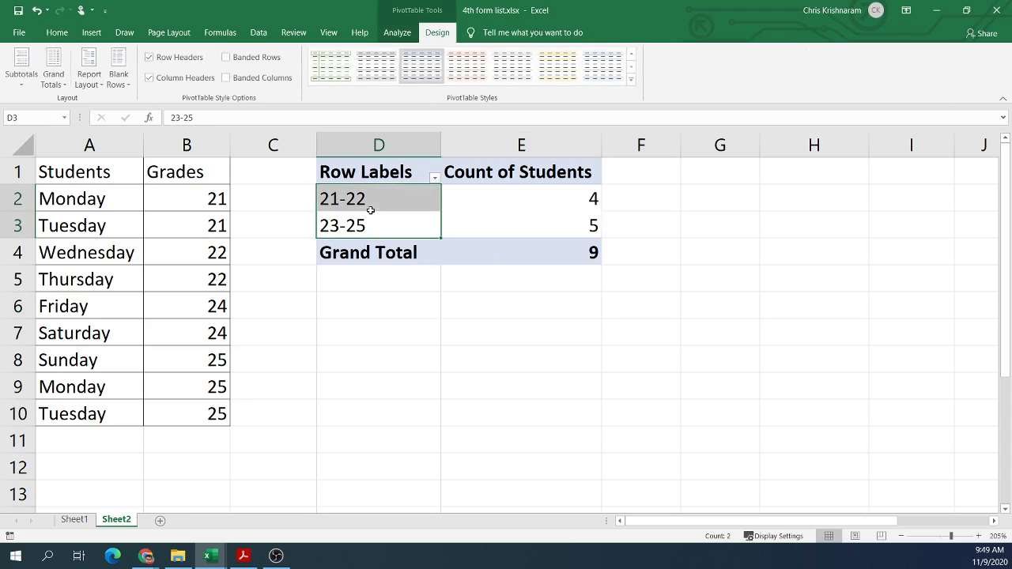
pyautogui.click(400, 30)
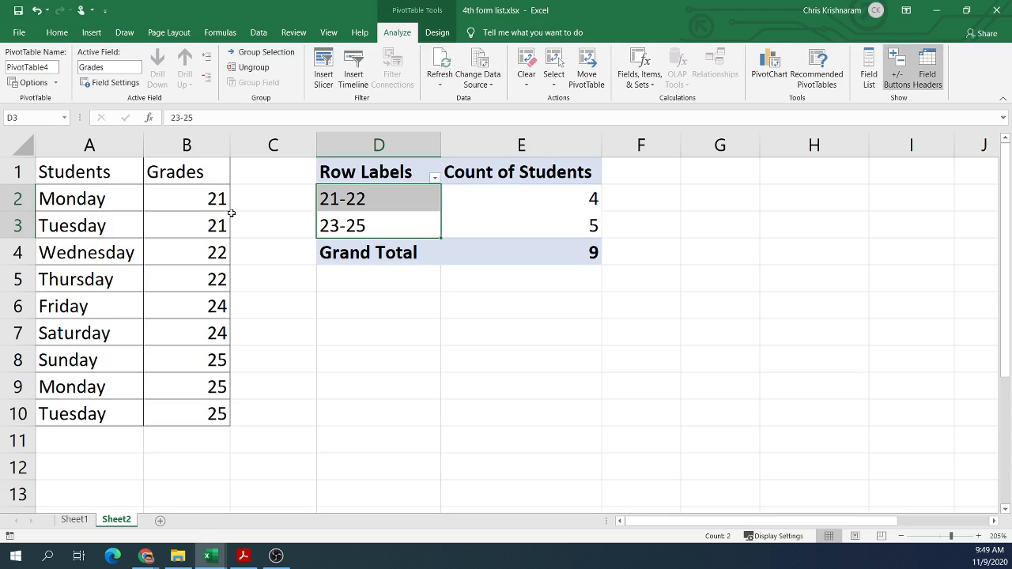
pyautogui.click(474, 208)
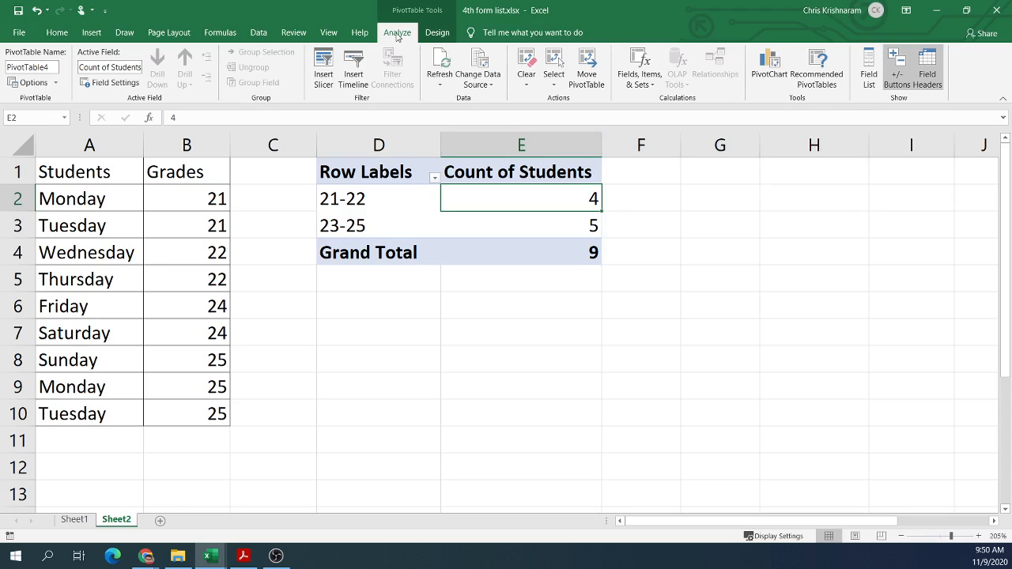
pyautogui.click(388, 199)
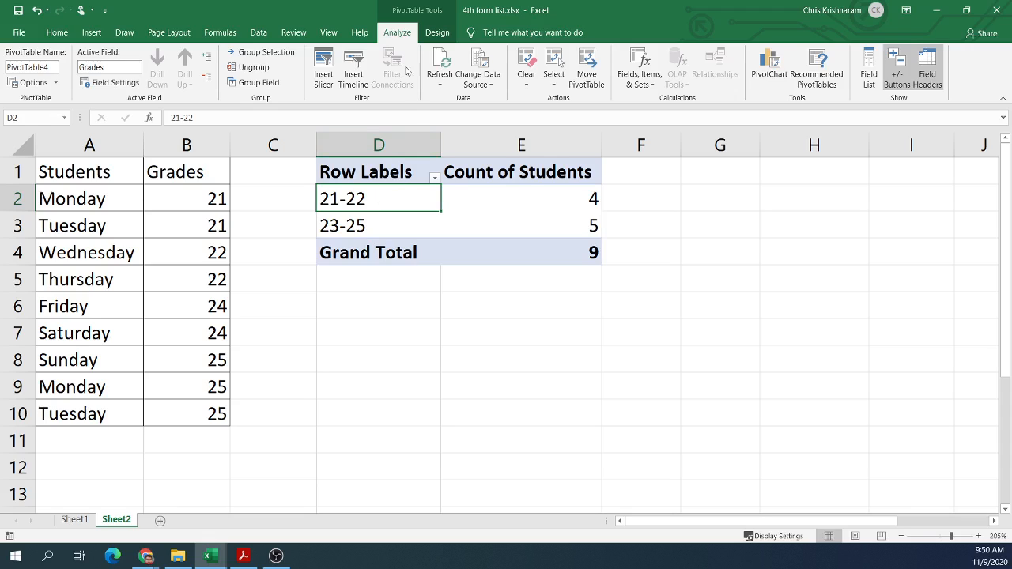
pyautogui.click(871, 71)
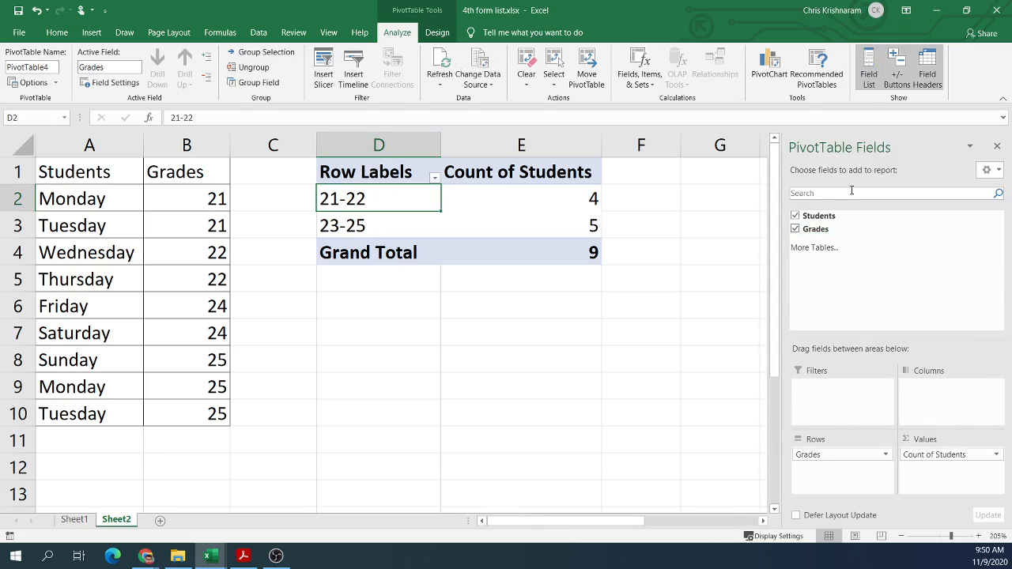
pyautogui.moveTo(826, 455); pyautogui.dragTo(850, 470)
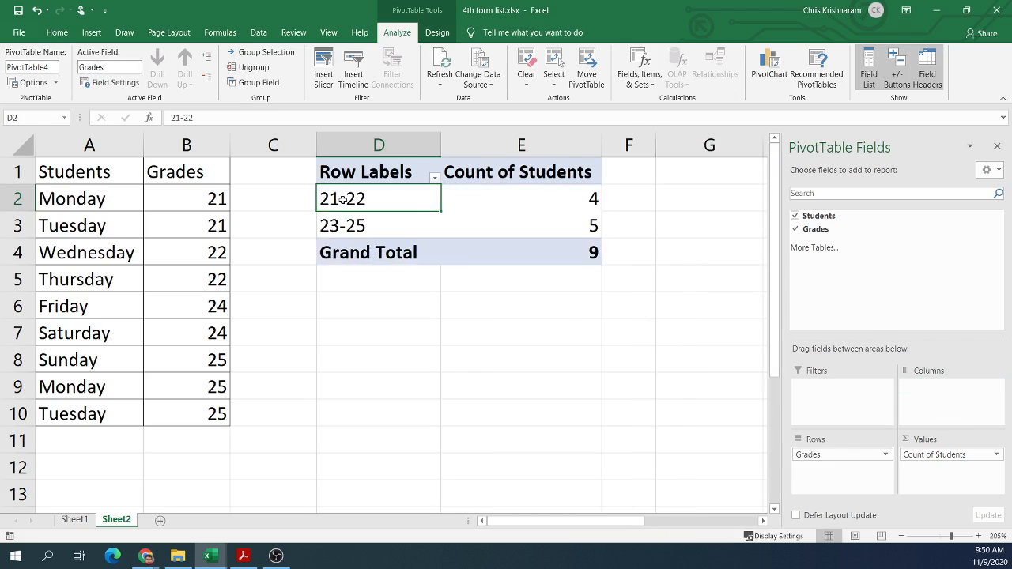
# - Ungroup the PivotTable's grade row labels and select the row label for grade 22
pyautogui.rightClick(342, 199)
pyautogui.click(386, 341)
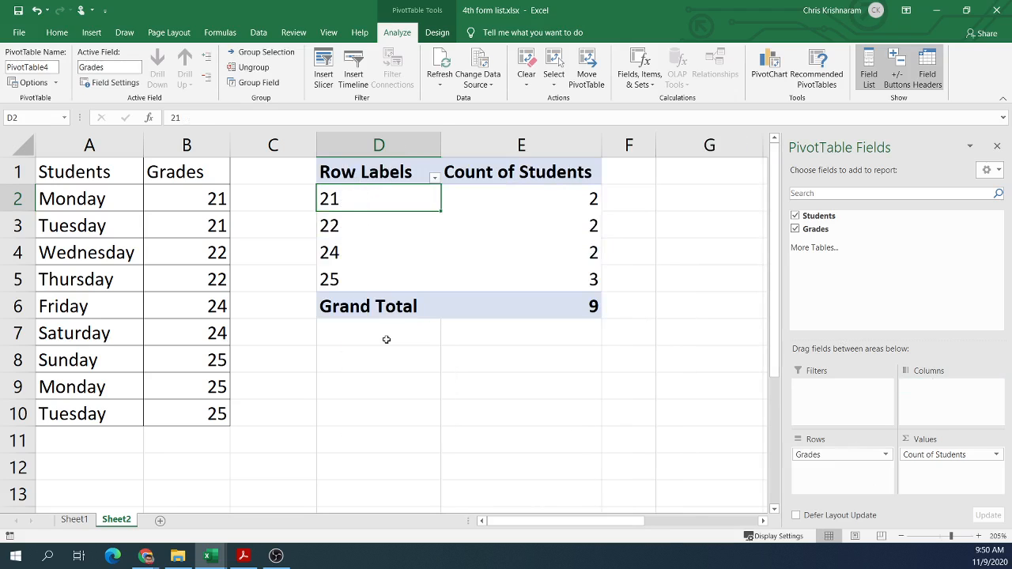
pyautogui.click(362, 212)
pyautogui.click(373, 225)
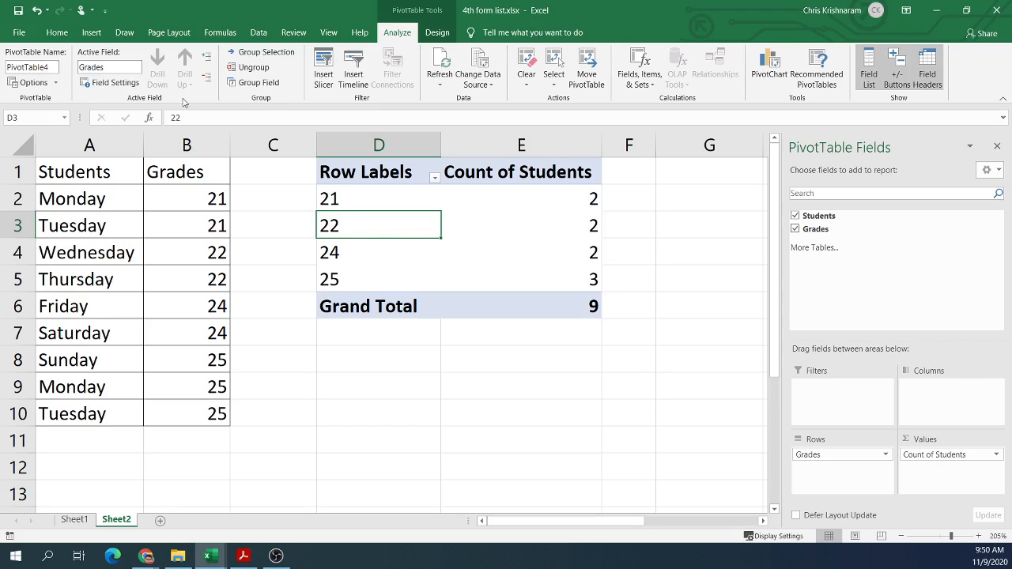
# - Start inserting a PivotChart from the ungrouped PivotTable and move the Insert Chart dialog off the row labels
pyautogui.click(91, 32)
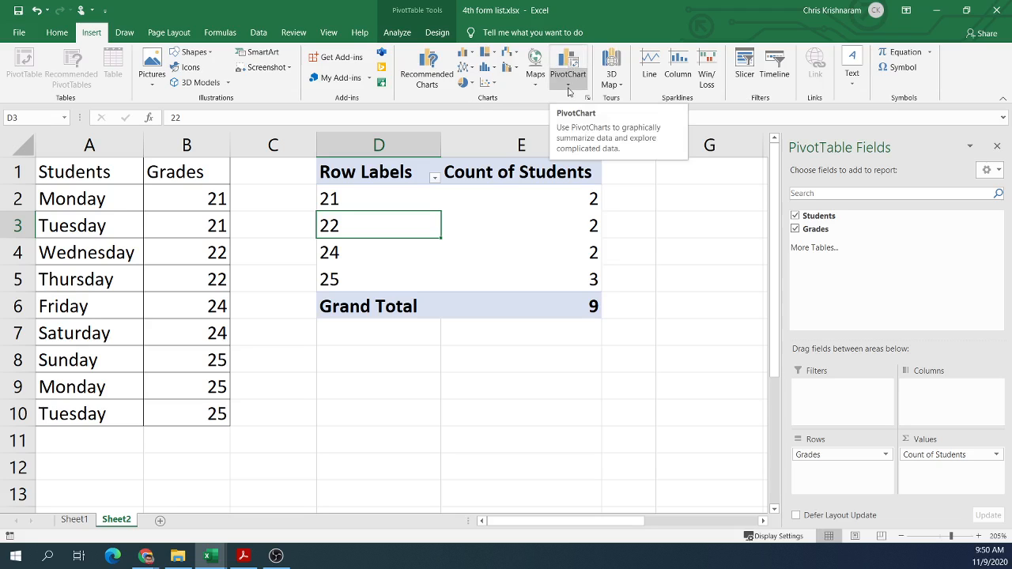
pyautogui.click(573, 65)
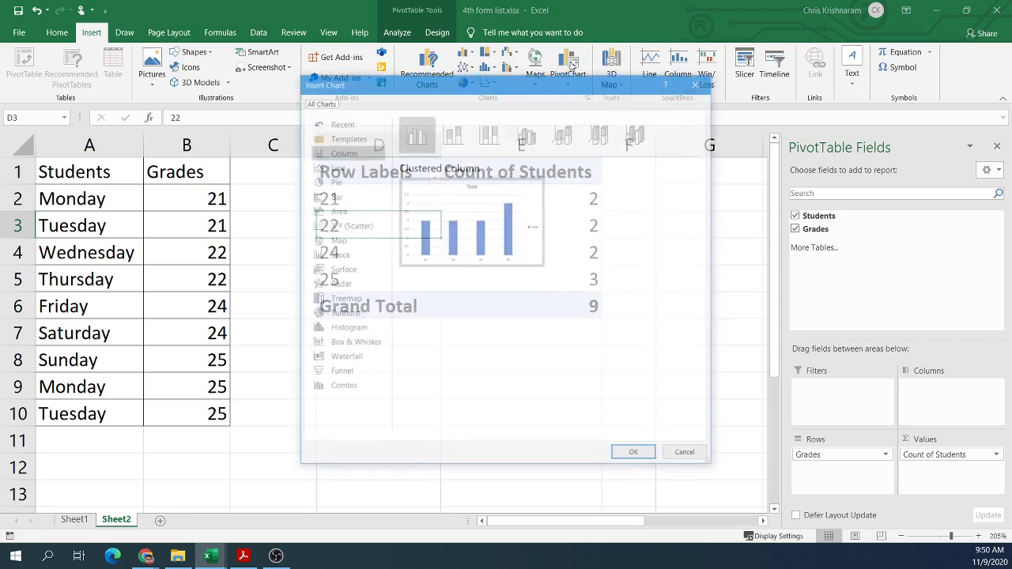
pyautogui.click(699, 81)
pyautogui.click(571, 85)
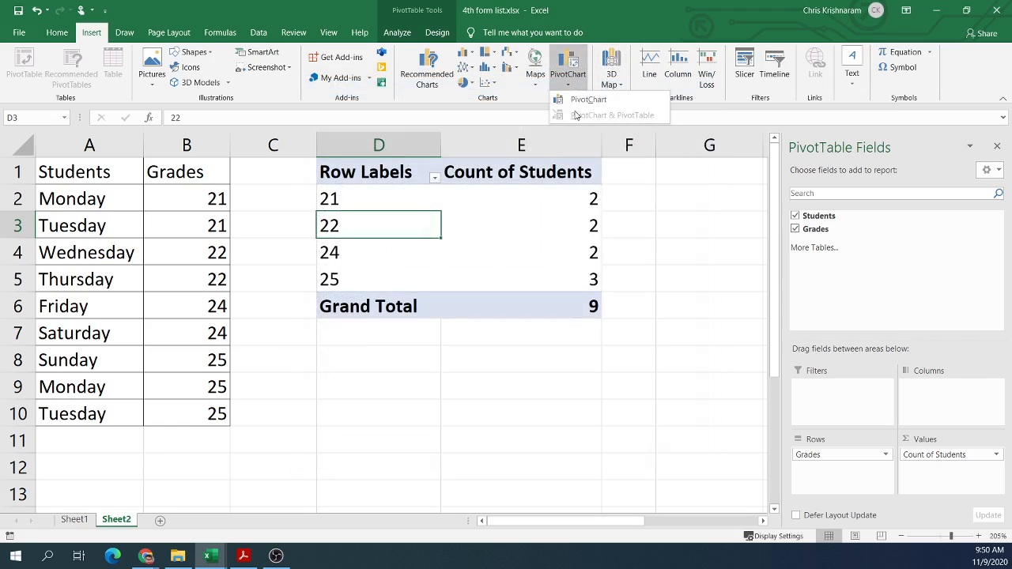
pyautogui.click(579, 100)
pyautogui.moveTo(487, 82); pyautogui.dragTo(673, 100)
# - Preview the line, pie, bar and column chart types and insert the PivotChart as a Line chart
pyautogui.click(520, 184)
pyautogui.click(519, 213)
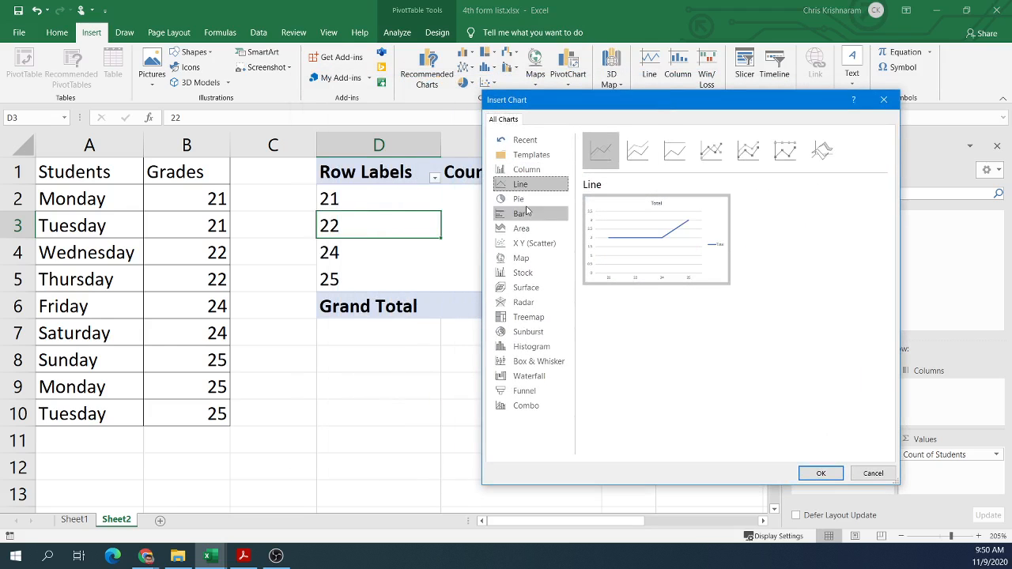
pyautogui.click(518, 199)
pyautogui.click(519, 213)
pyautogui.click(529, 230)
pyautogui.click(529, 218)
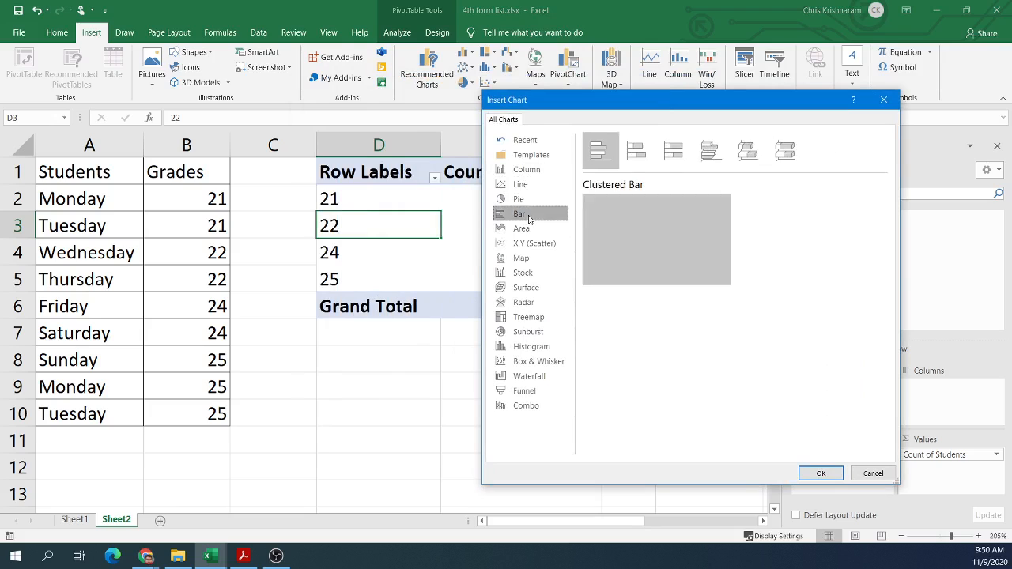
pyautogui.click(522, 184)
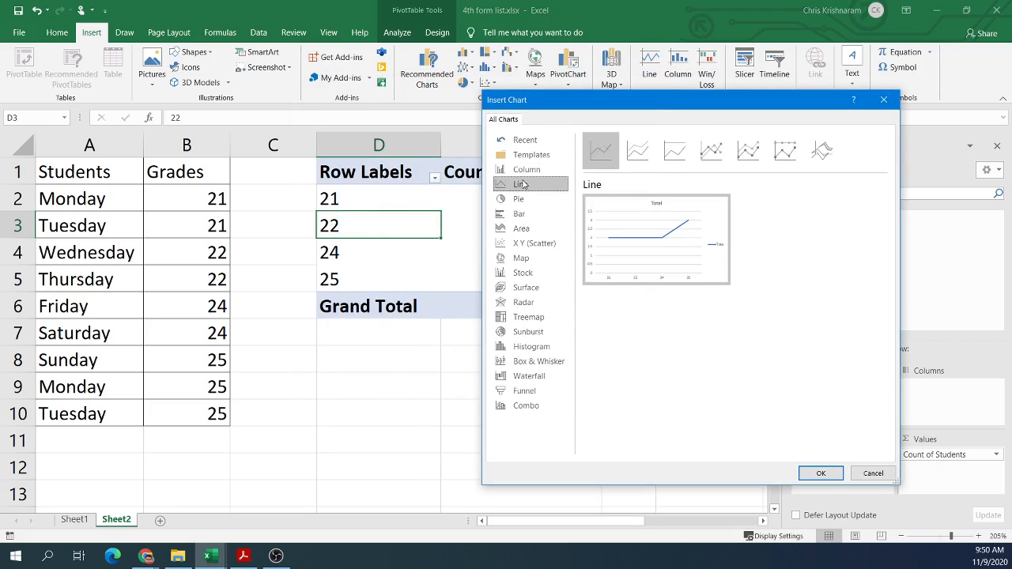
pyautogui.click(535, 171)
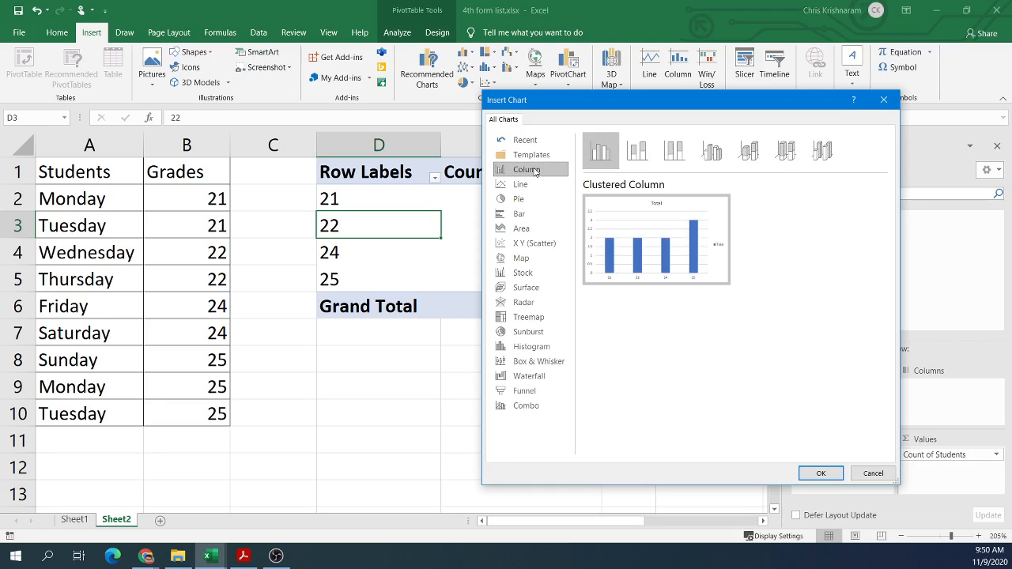
pyautogui.click(525, 202)
pyautogui.click(525, 216)
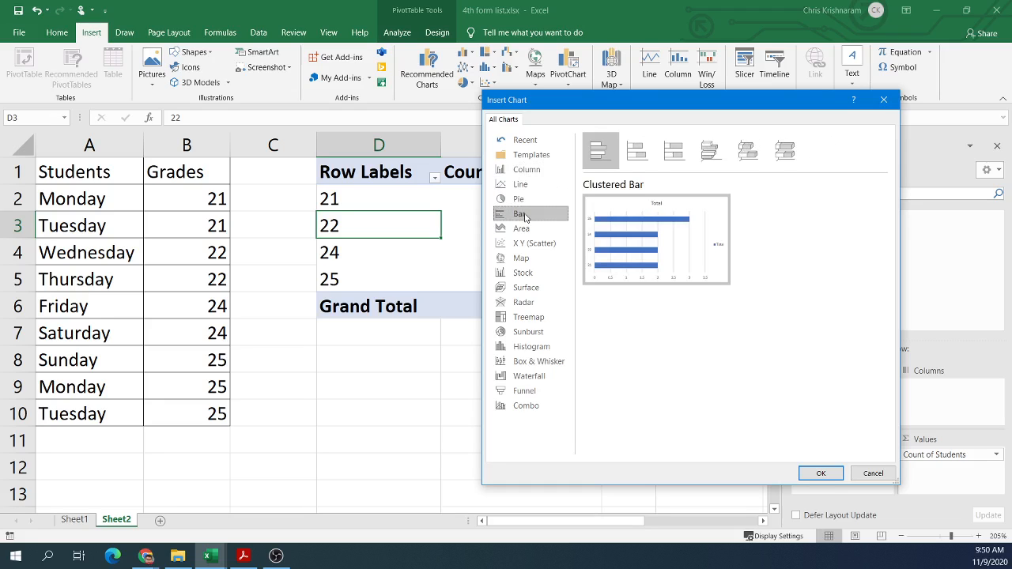
pyautogui.click(522, 185)
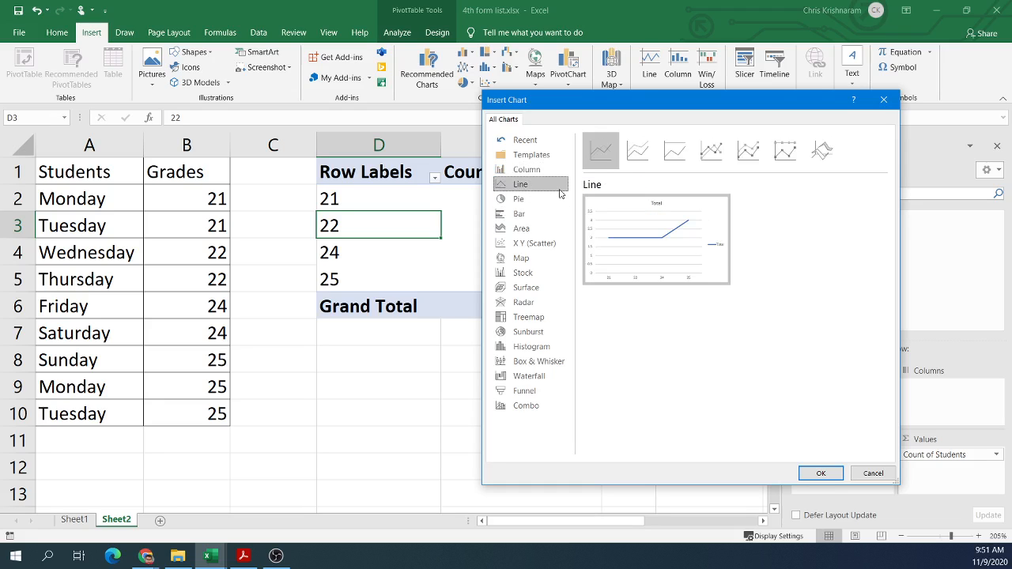
pyautogui.click(821, 474)
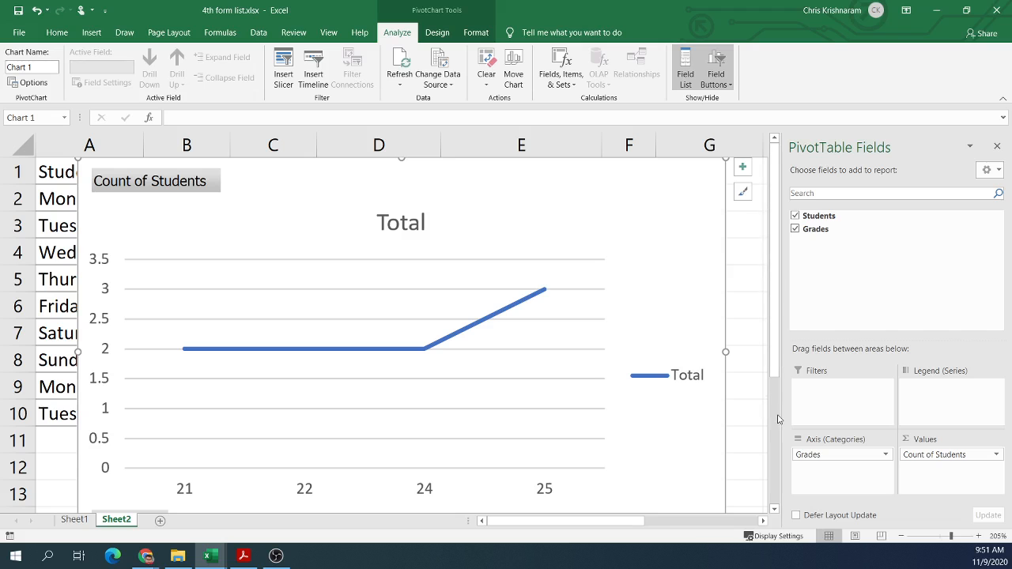
# - Move the line PivotChart off the student data into the empty columns beside the PivotTable
pyautogui.scroll(-2, 693, 332)
pyautogui.scroll(-4, 692, 333)
pyautogui.moveTo(302, 183)
pyautogui.mouseDown()
pyautogui.moveTo(628, 203)
pyautogui.moveTo(598, 187)
pyautogui.moveTo(339, 293)
pyautogui.moveTo(641, 208)
pyautogui.moveTo(594, 188)
pyautogui.mouseUp()
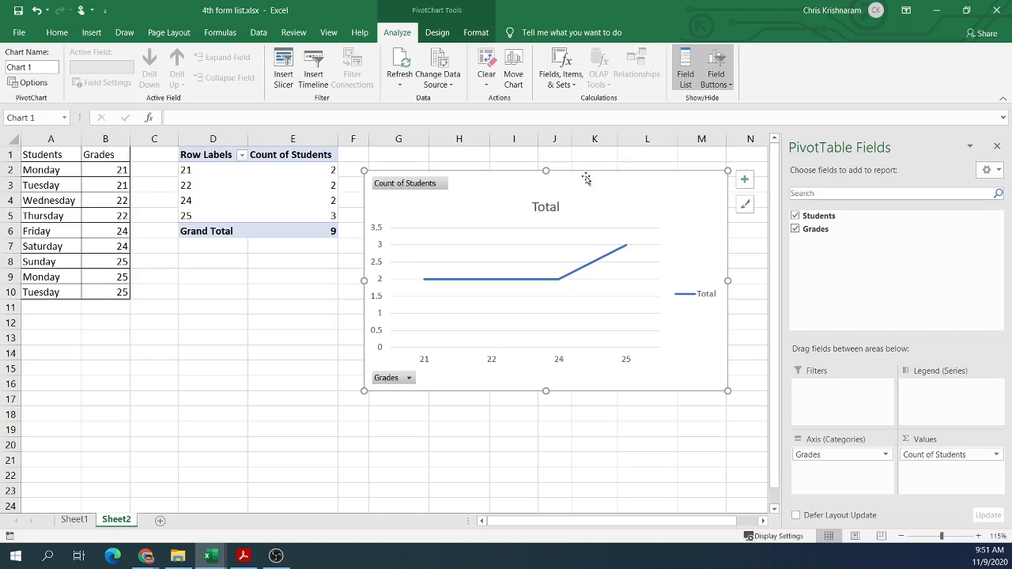
# - Add a new worksheet, Sheet3, and check the paste options at cell F8
pyautogui.rightClick(587, 185)
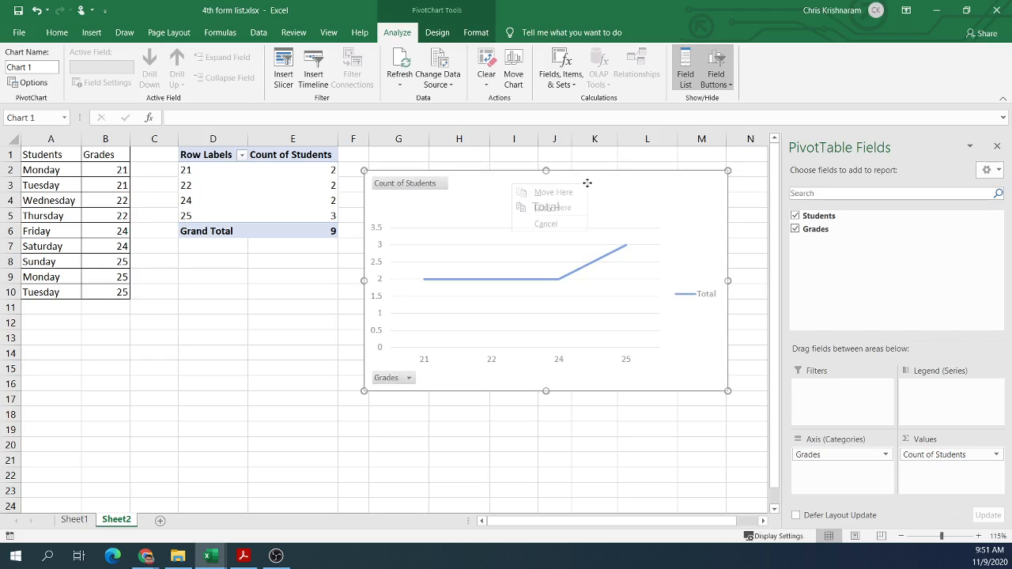
pyautogui.click(160, 520)
pyautogui.rightClick(258, 246)
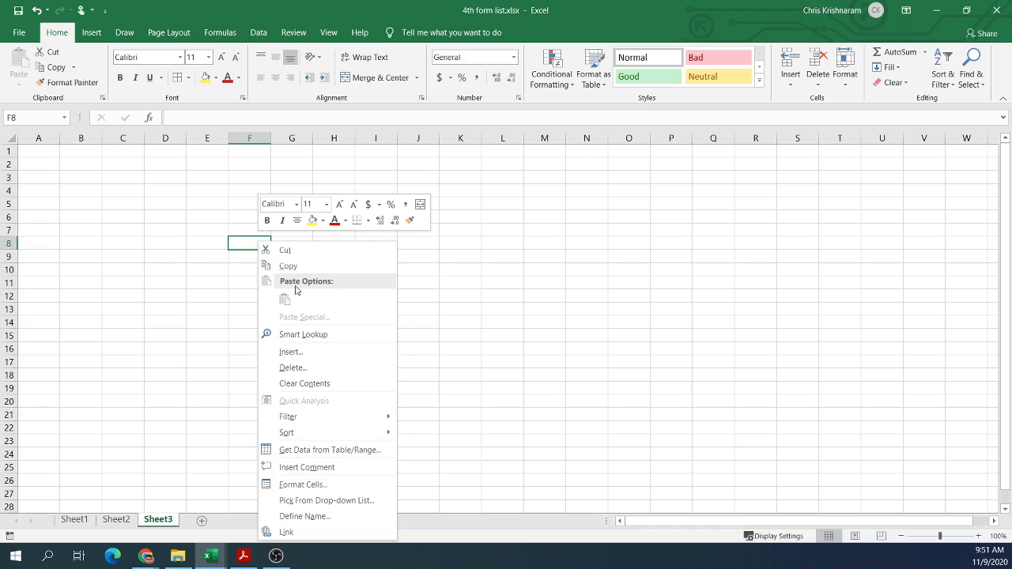
pyautogui.press('Escape')
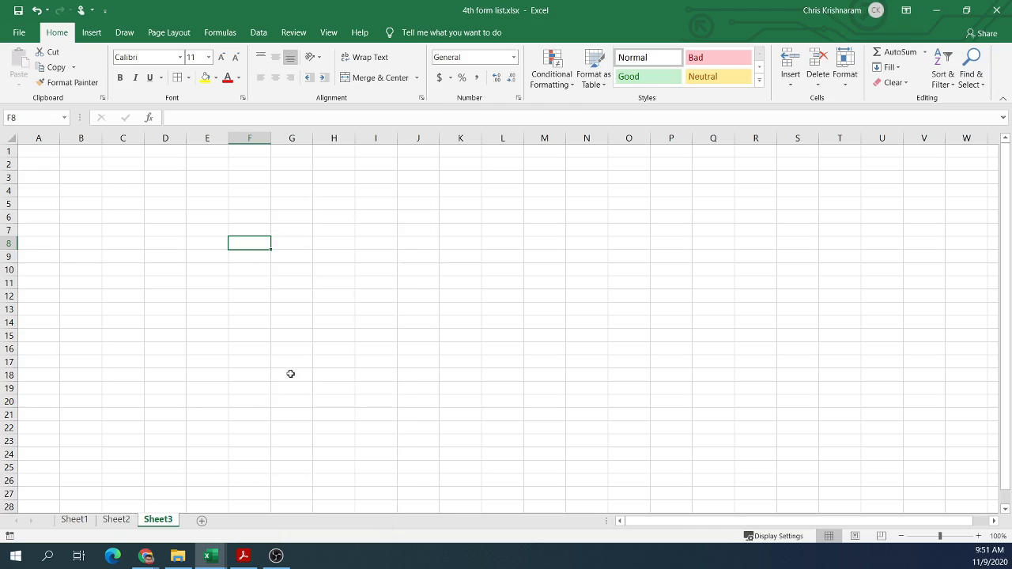
# - Cut the line PivotChart from Sheet2 and paste it into Sheet3 at cell H6 with the destination theme
pyautogui.click(116, 519)
pyautogui.moveTo(406, 265); pyautogui.dragTo(535, 201)
pyautogui.scroll(1, 506, 355)
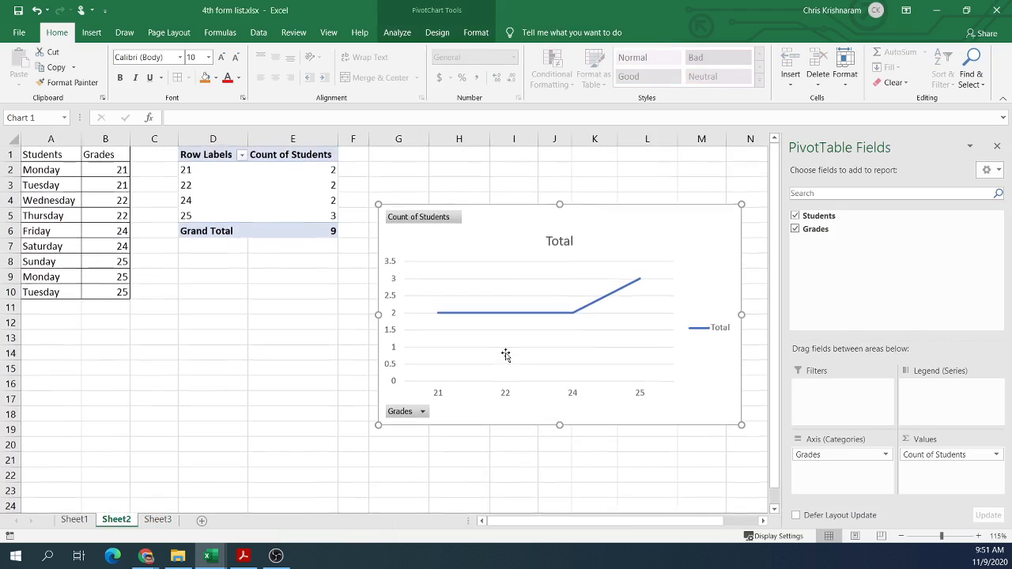
pyautogui.rightClick(497, 211)
pyautogui.click(527, 234)
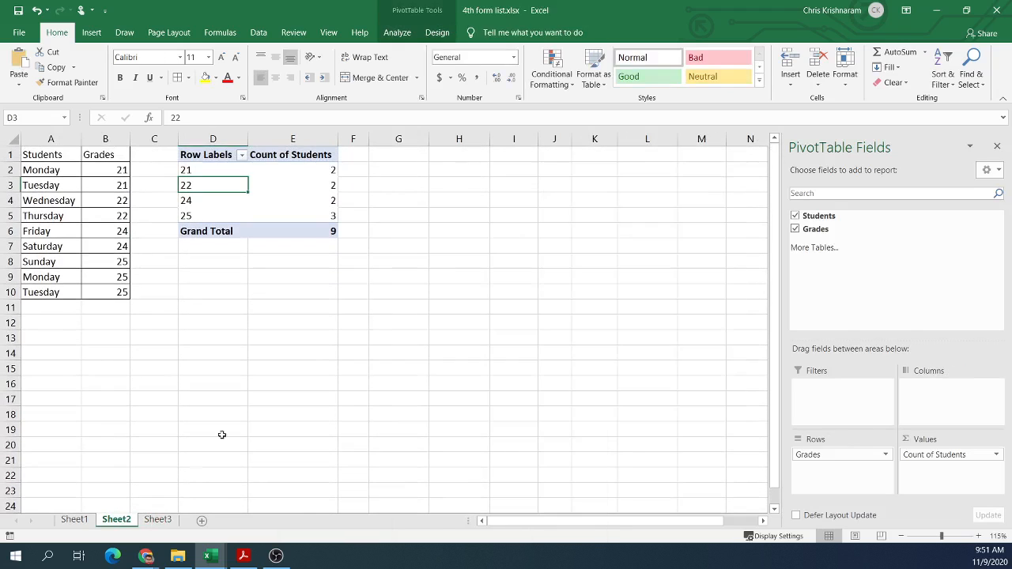
pyautogui.click(158, 520)
pyautogui.rightClick(333, 220)
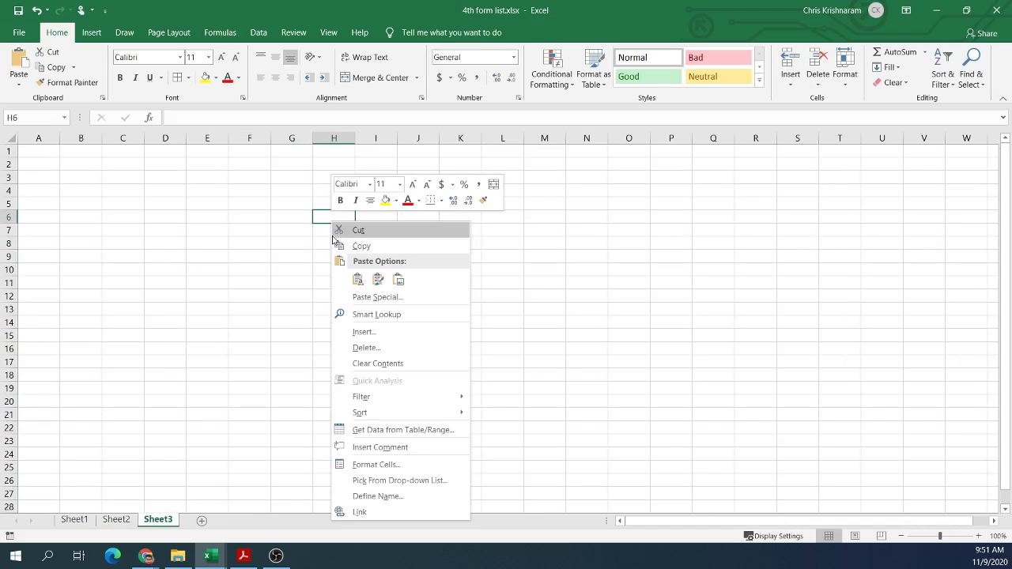
pyautogui.click(358, 279)
# - Cut the line PivotChart from Sheet3, paste it back into Sheet2 and place it beside the PivotTable
pyautogui.rightClick(426, 224)
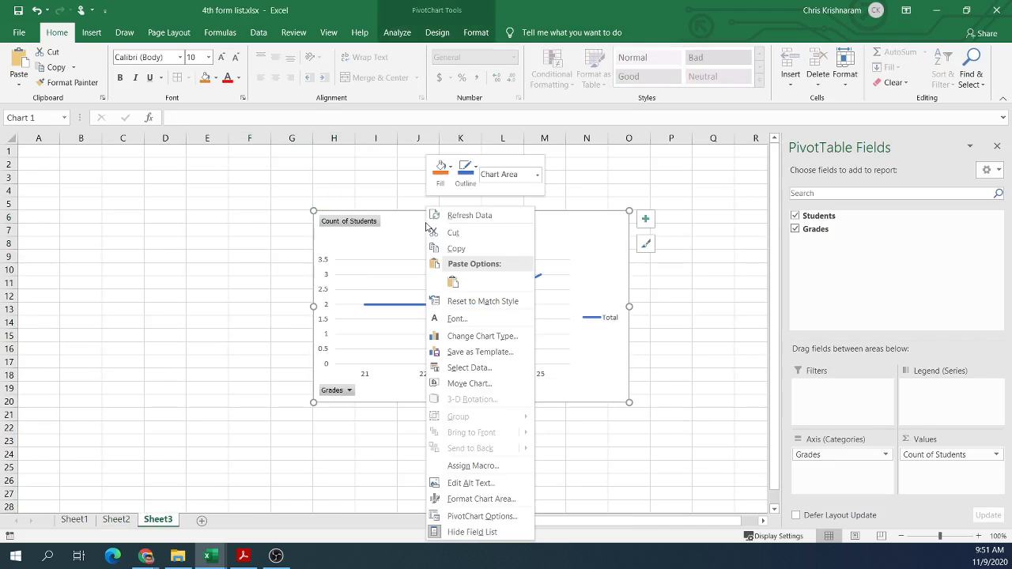
pyautogui.click(447, 231)
pyautogui.click(116, 519)
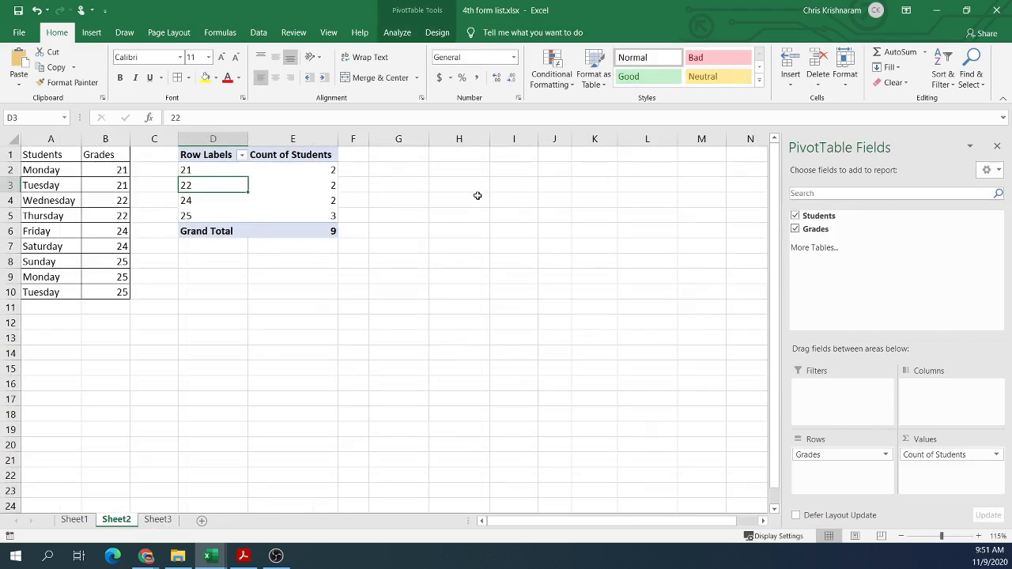
pyautogui.rightClick(479, 198)
pyautogui.click(496, 256)
pyautogui.moveTo(511, 219); pyautogui.dragTo(454, 176)
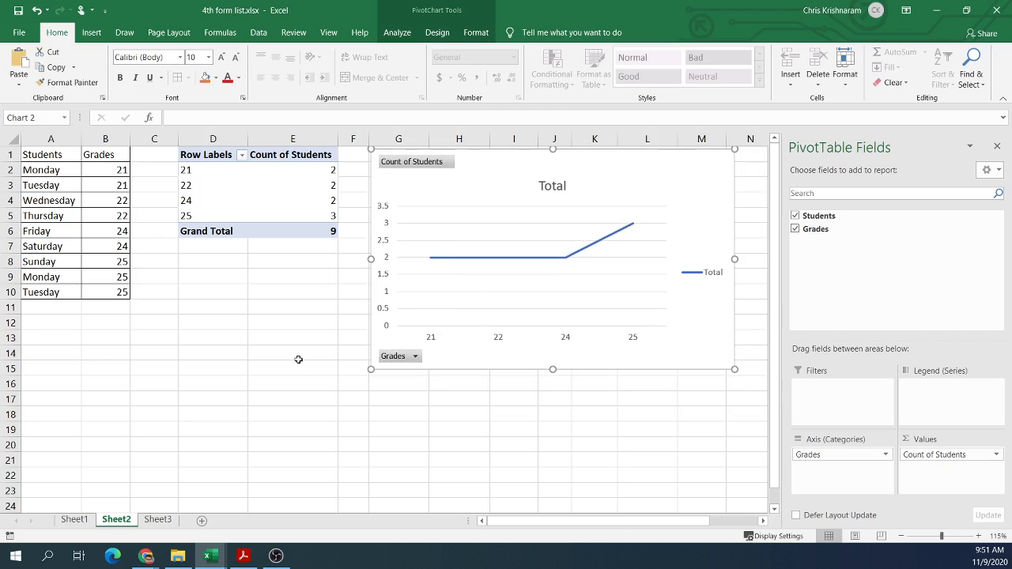
# - Select the line PivotChart, an empty cell below the PivotTable and the row label for grade 22 in turn
pyautogui.click(298, 356)
pyautogui.click(461, 328)
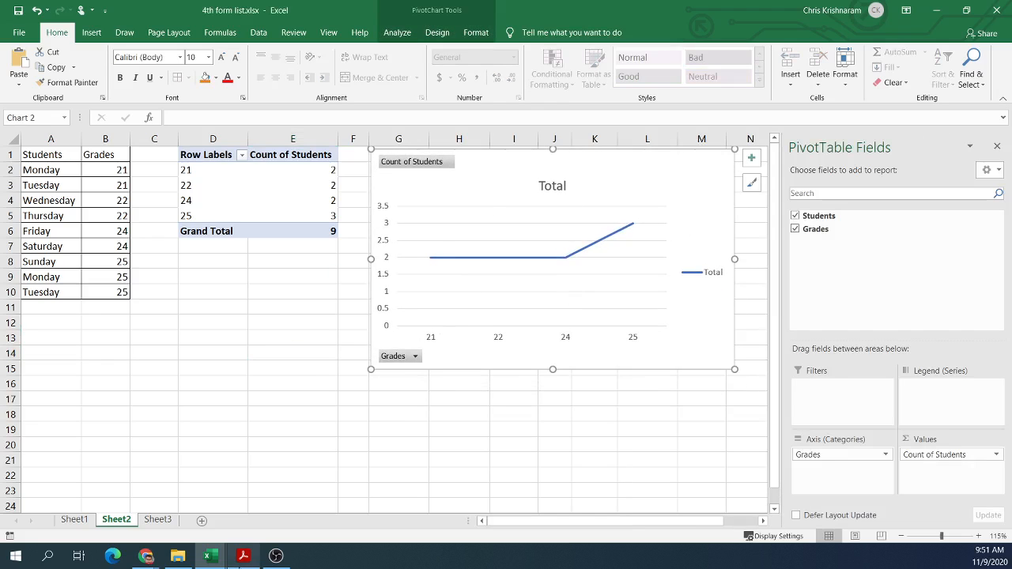
pyautogui.click(213, 262)
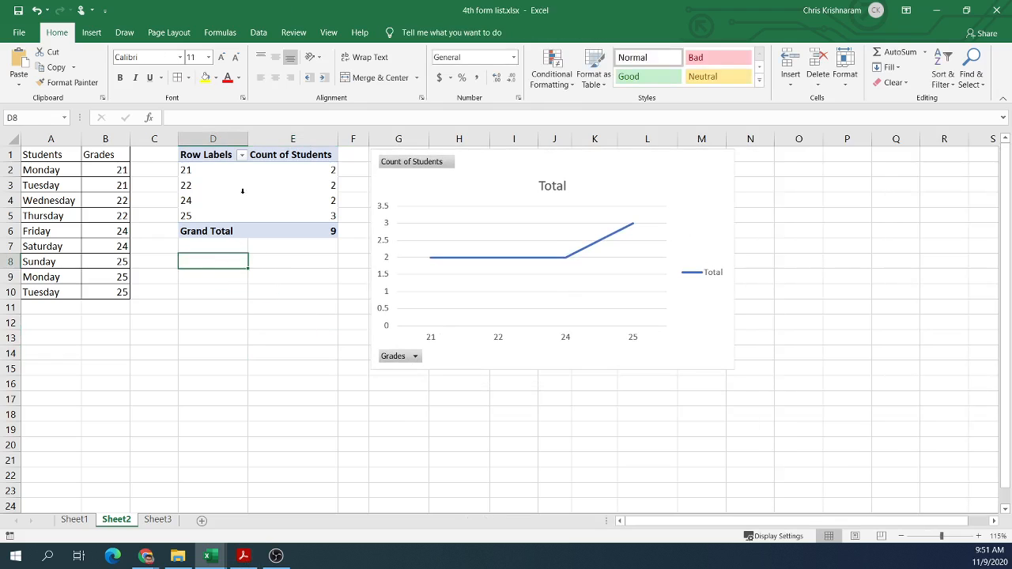
pyautogui.click(222, 186)
# - Switch to Adobe Acrobat Reader to read the textbook's Pivot charts instructions, and return to the Excel workbook
pyautogui.click(243, 557)
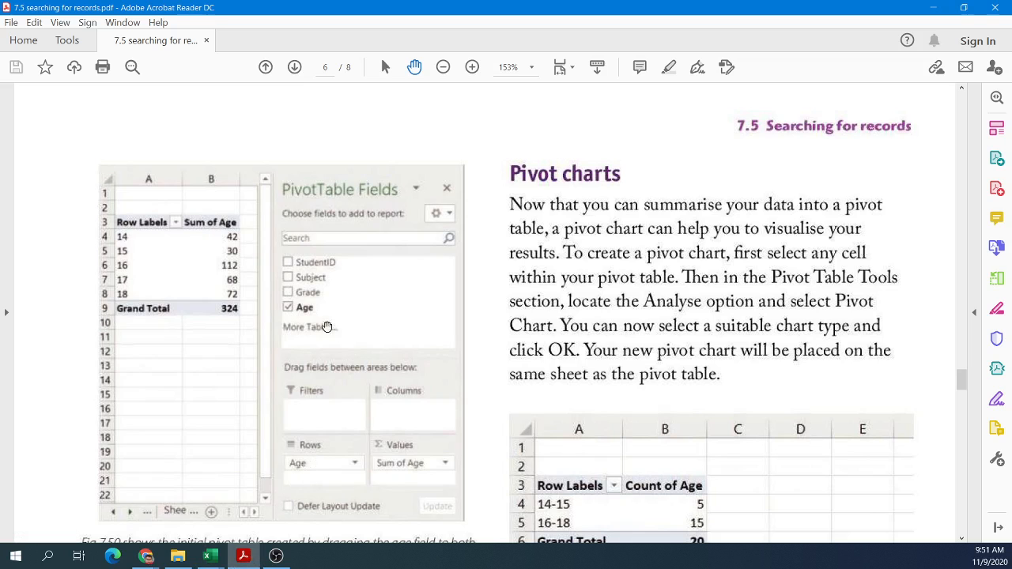
pyautogui.hotkey('alt', 'Tab')
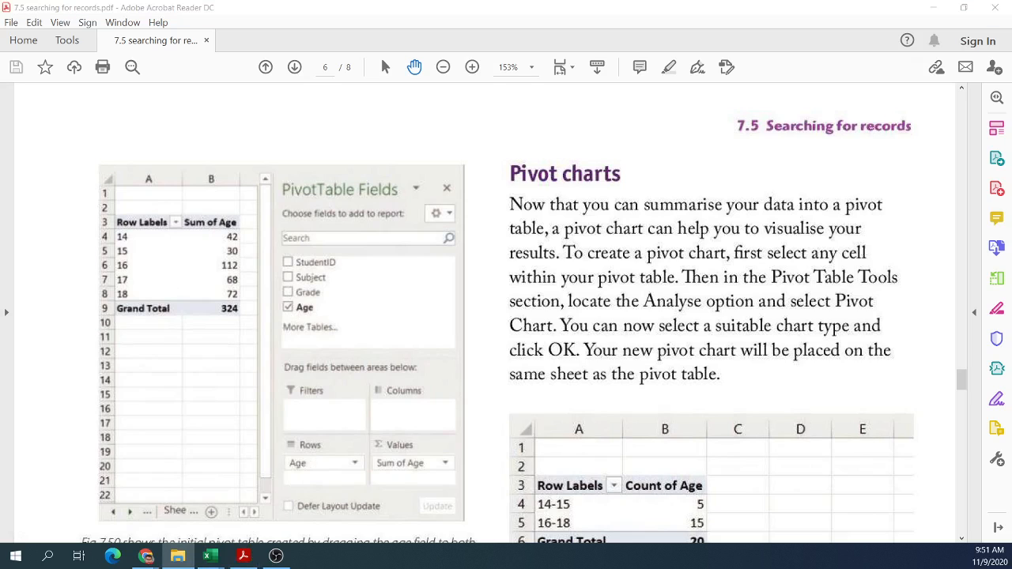
pyautogui.hotkey('alt', 'Tab')
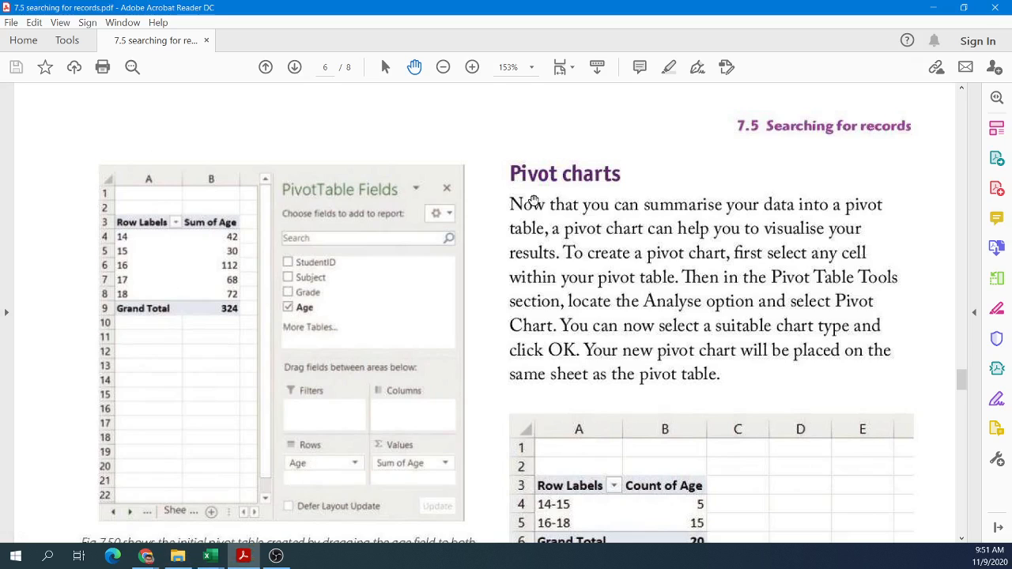
pyautogui.click(225, 559)
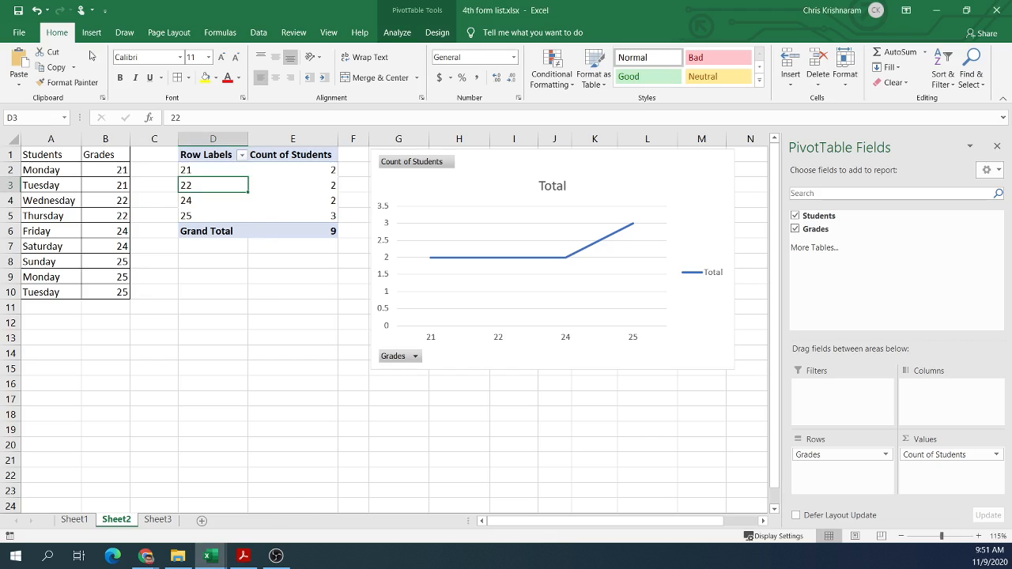
# - Locate the PivotChart insert command, shift the line PivotChart down slightly and delete it from Sheet2
pyautogui.click(91, 37)
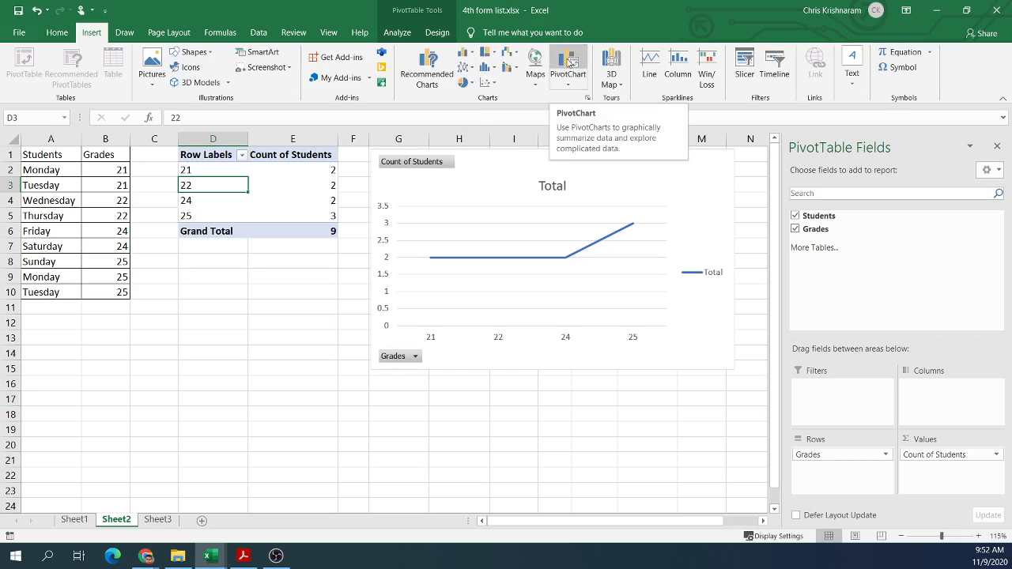
pyautogui.moveTo(600, 182); pyautogui.dragTo(597, 224)
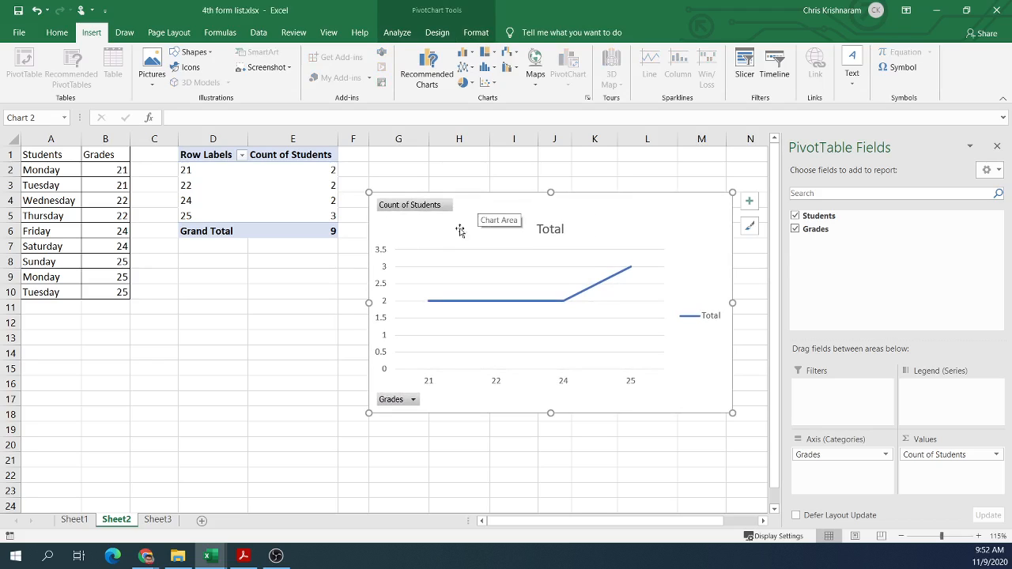
pyautogui.press('Delete')
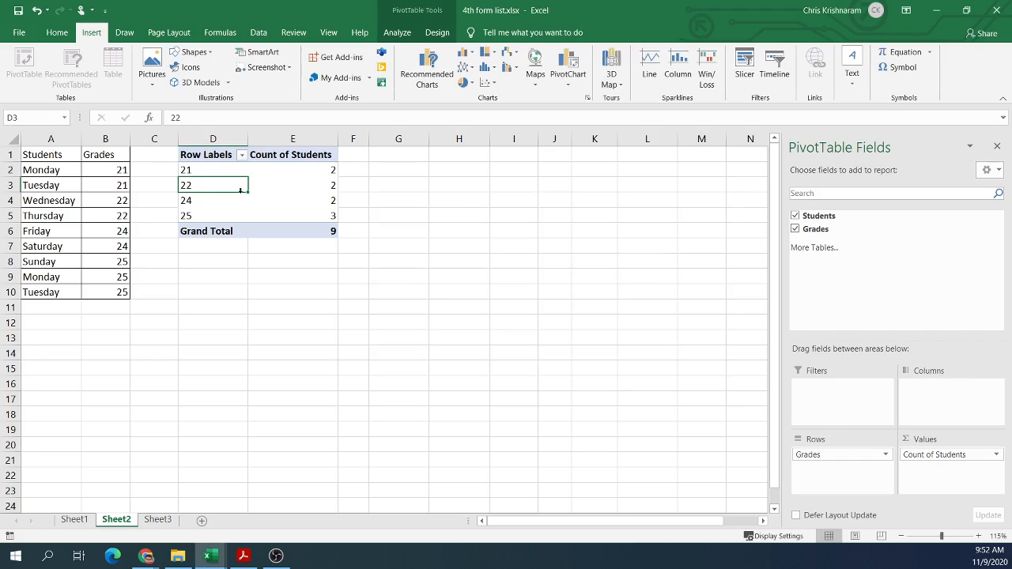
# - Select the student count for grade 22, insert a Clustered Column PivotChart and place it beside the PivotTable
pyautogui.click(250, 204)
pyautogui.click(222, 179)
pyautogui.click(266, 187)
pyautogui.click(208, 172)
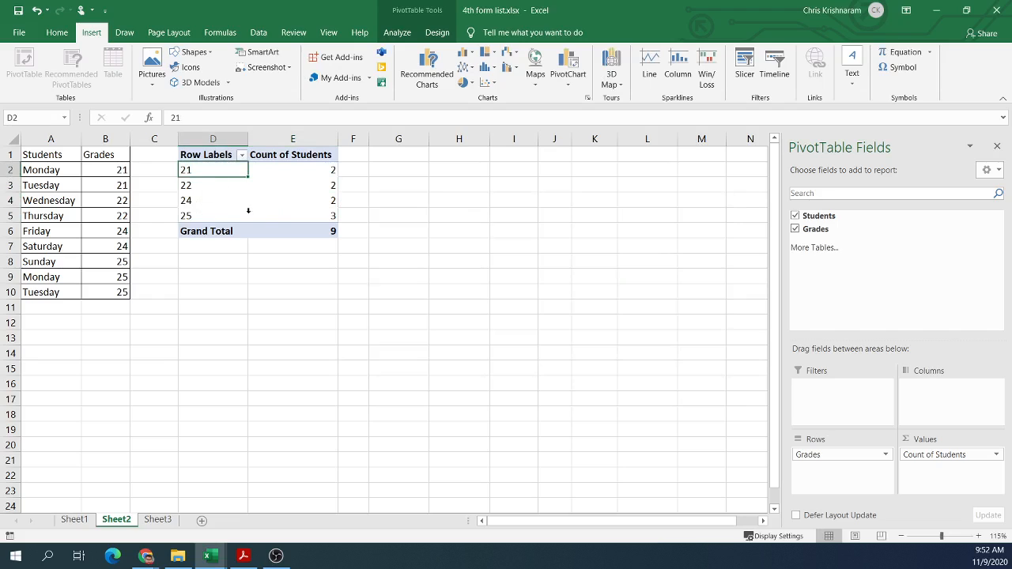
pyautogui.click(280, 188)
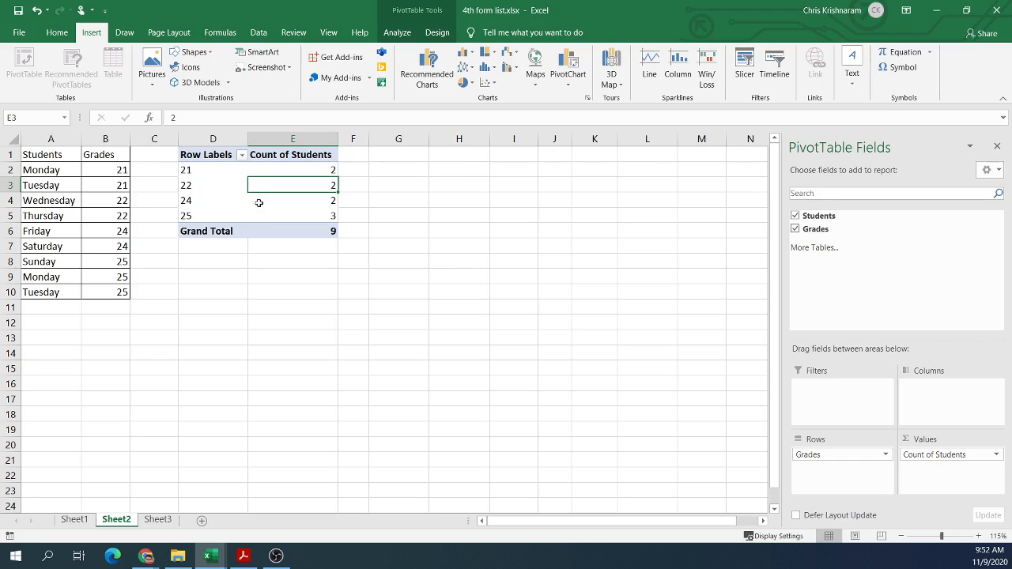
pyautogui.click(569, 63)
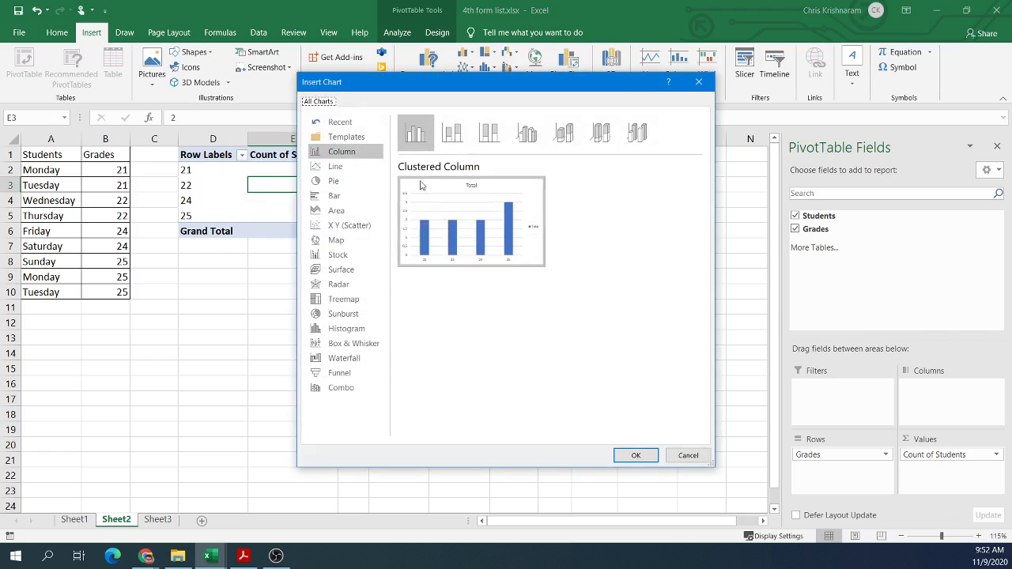
pyautogui.click(346, 183)
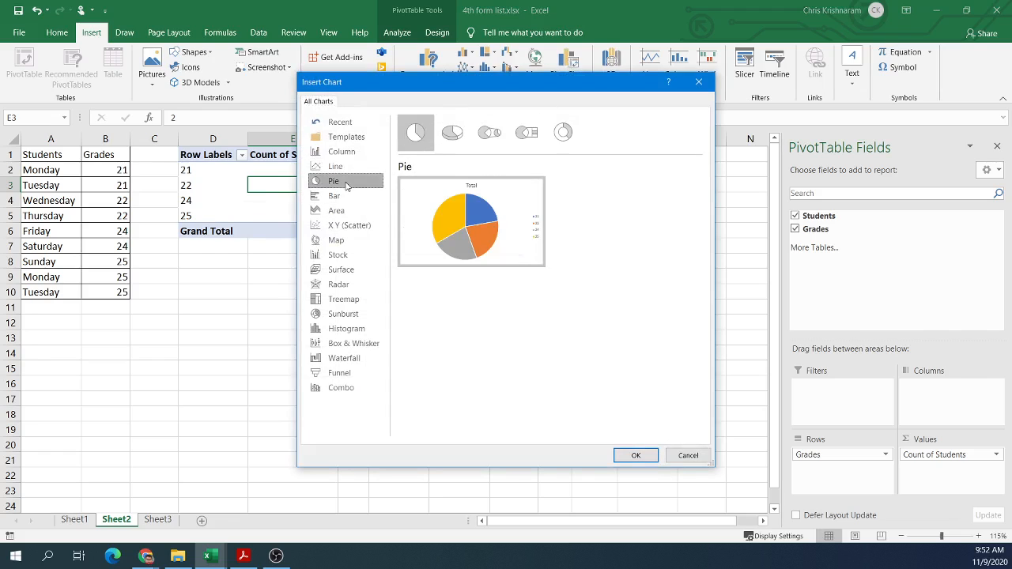
pyautogui.click(338, 167)
pyautogui.click(356, 151)
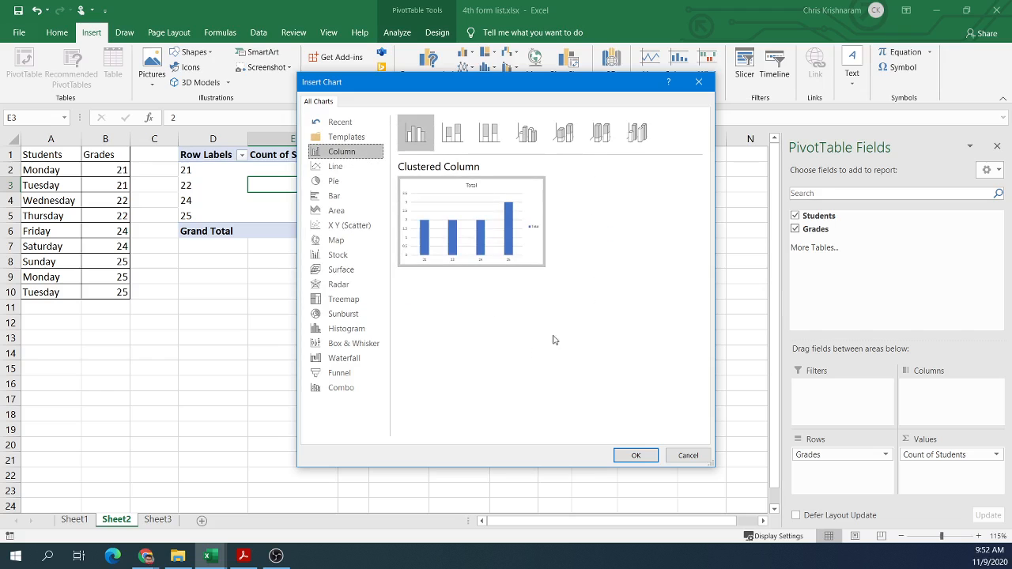
pyautogui.click(630, 462)
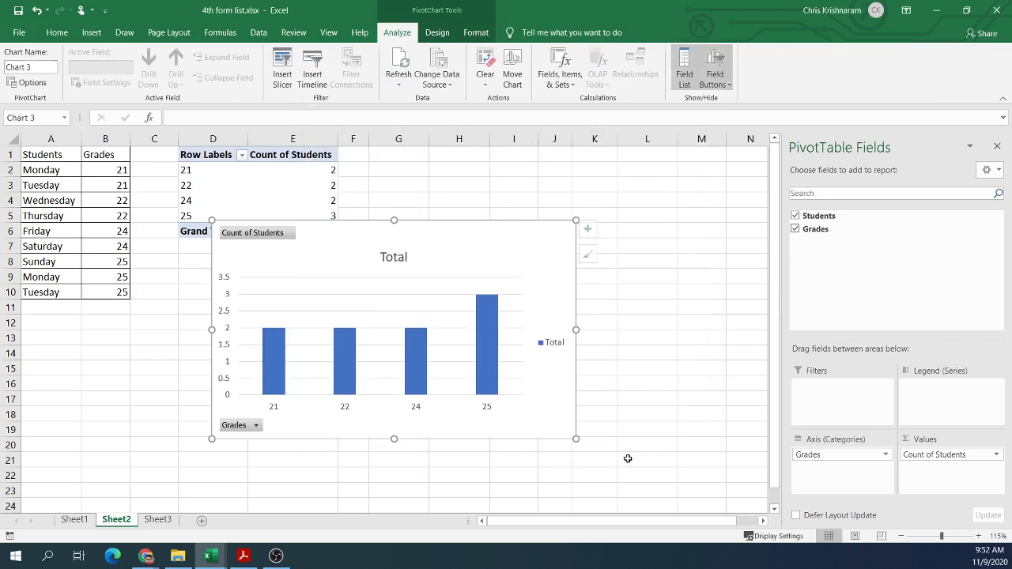
pyautogui.moveTo(444, 255); pyautogui.dragTo(589, 236)
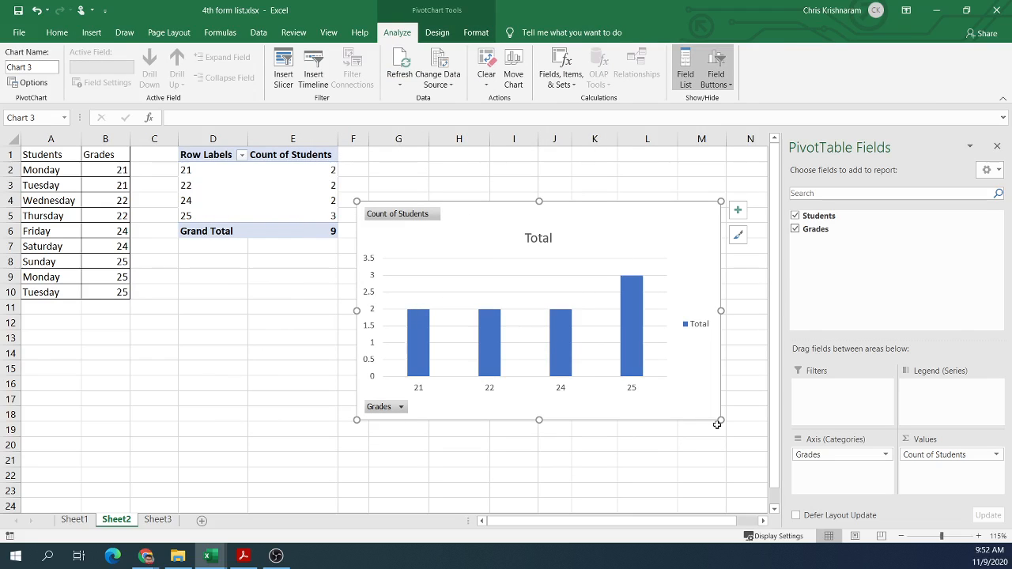
# - Switch to Adobe Acrobat Reader to read the textbook's Modifying pivot tables section, and return to the 4th form list.xlsx workbook in Excel
pyautogui.click(241, 558)
pyautogui.scroll(-8, 571, 395)
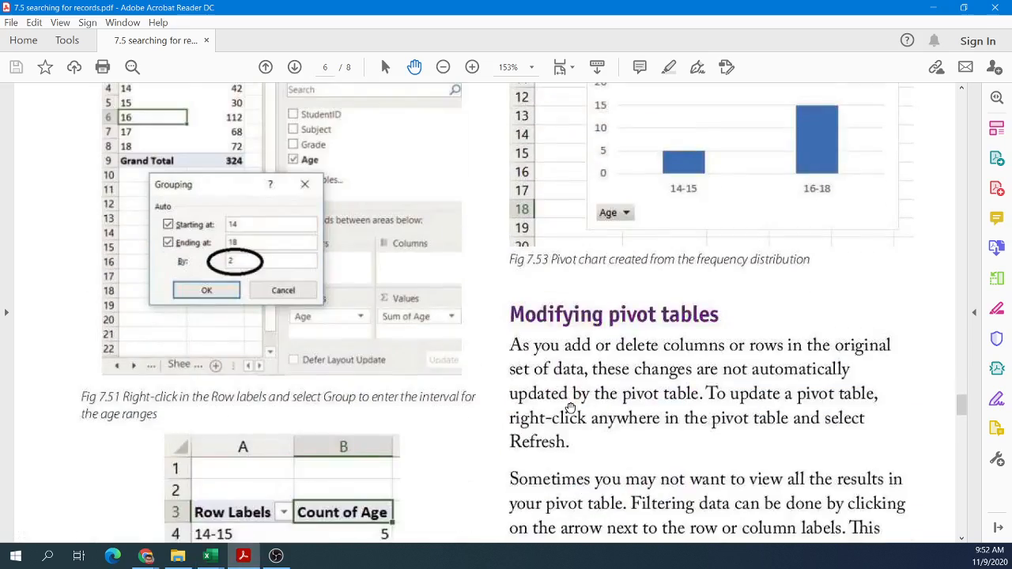
pyautogui.scroll(-15, 571, 407)
pyautogui.scroll(5, 566, 421)
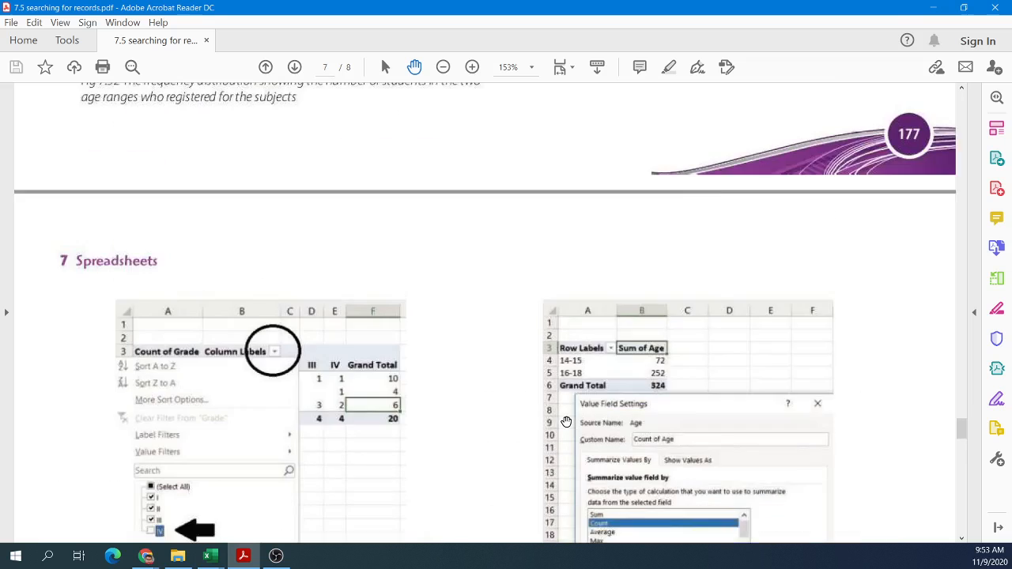
pyautogui.scroll(5, 567, 421)
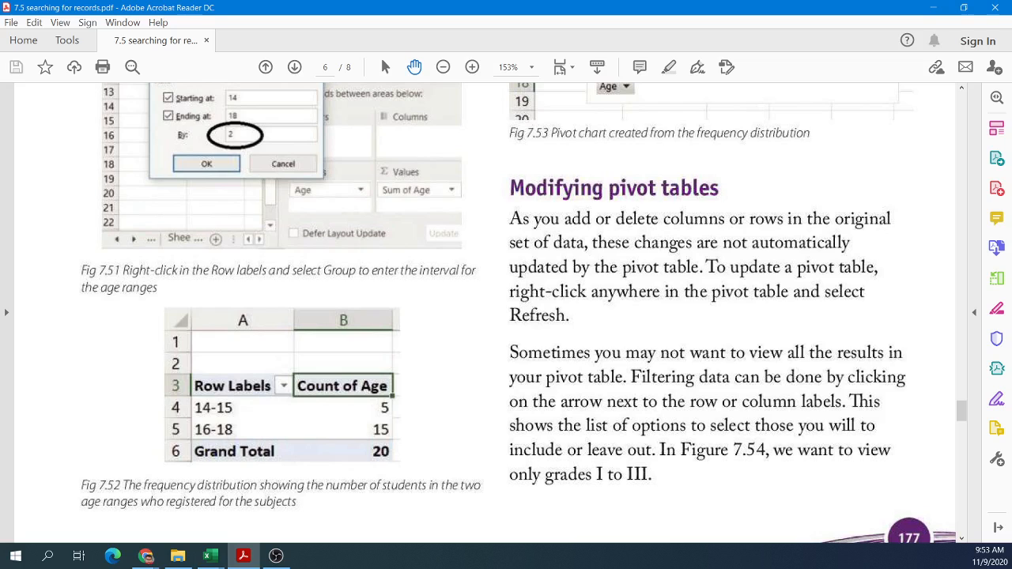
pyautogui.scroll(-10, 506, 313)
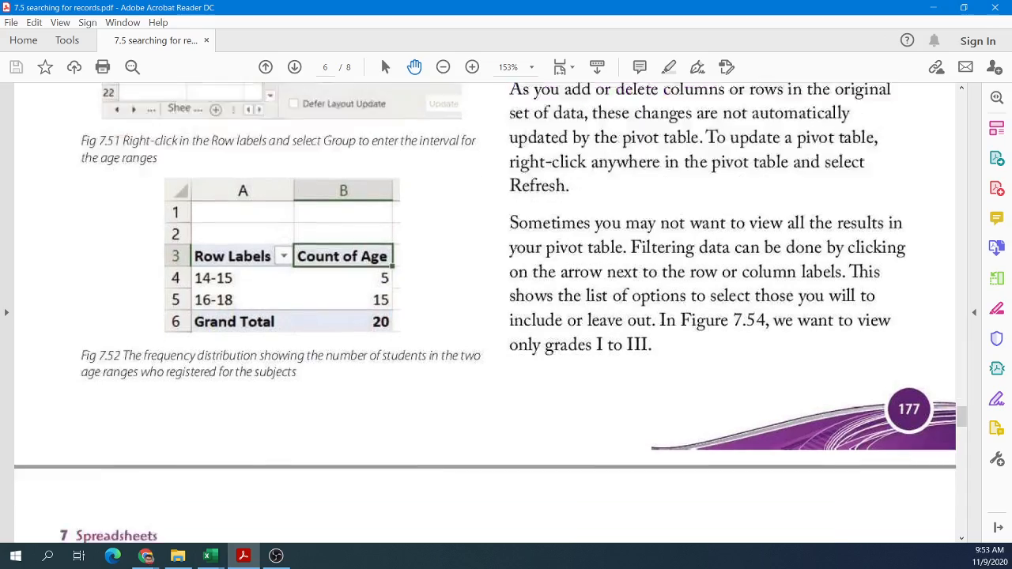
pyautogui.scroll(-6, 507, 313)
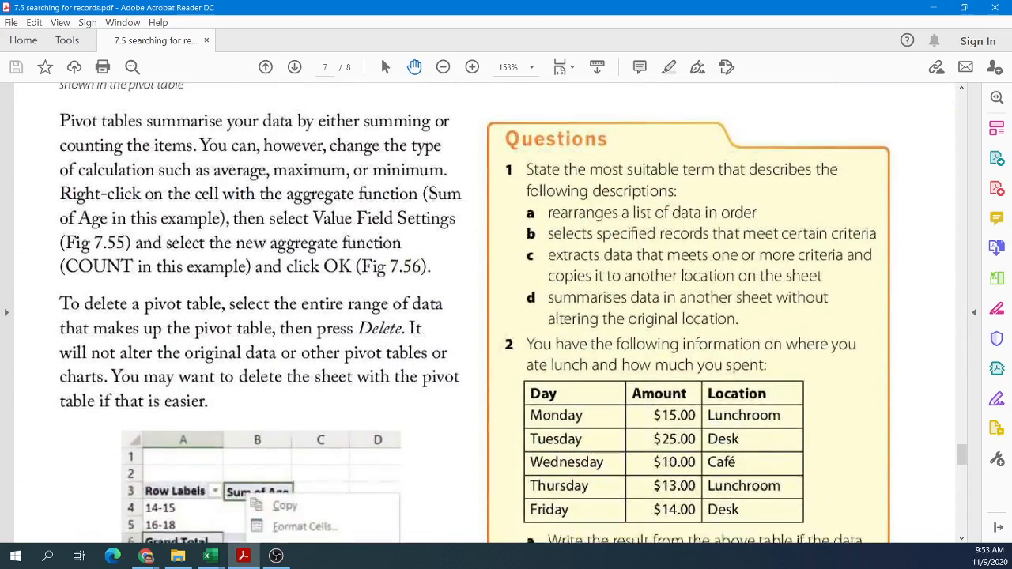
pyautogui.scroll(2, 506, 313)
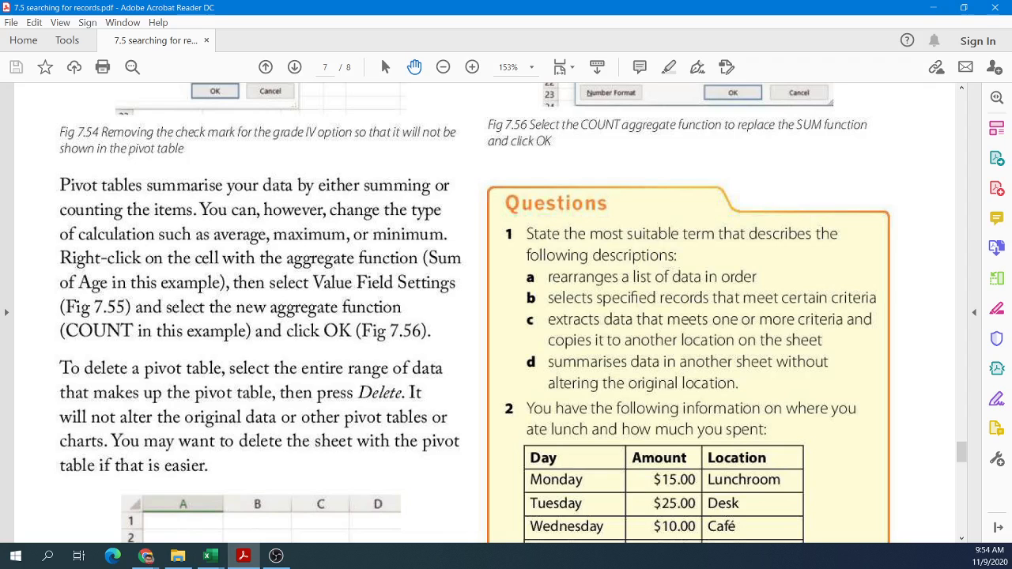
pyautogui.scroll(10, 504, 305)
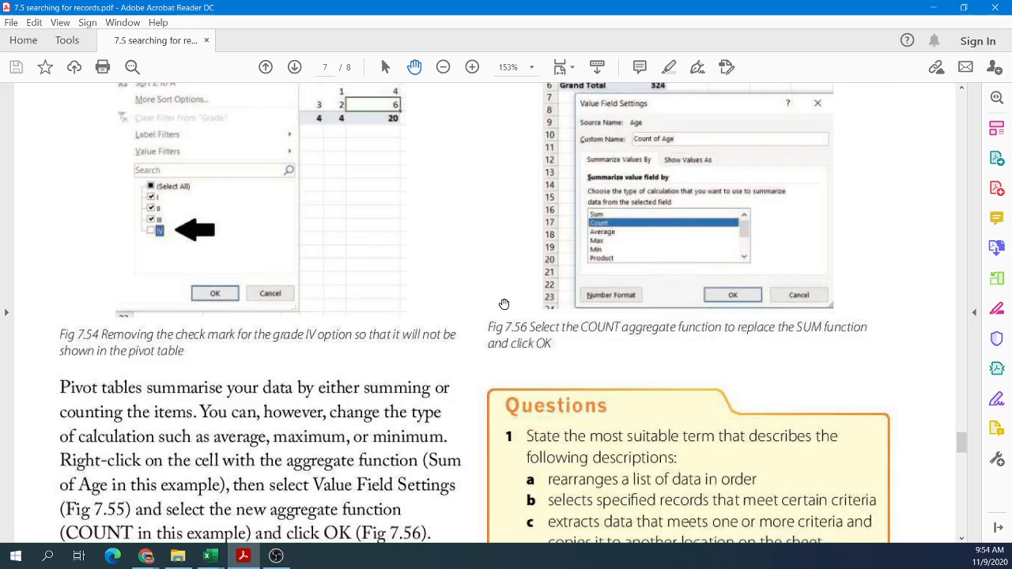
pyautogui.scroll(5, 504, 304)
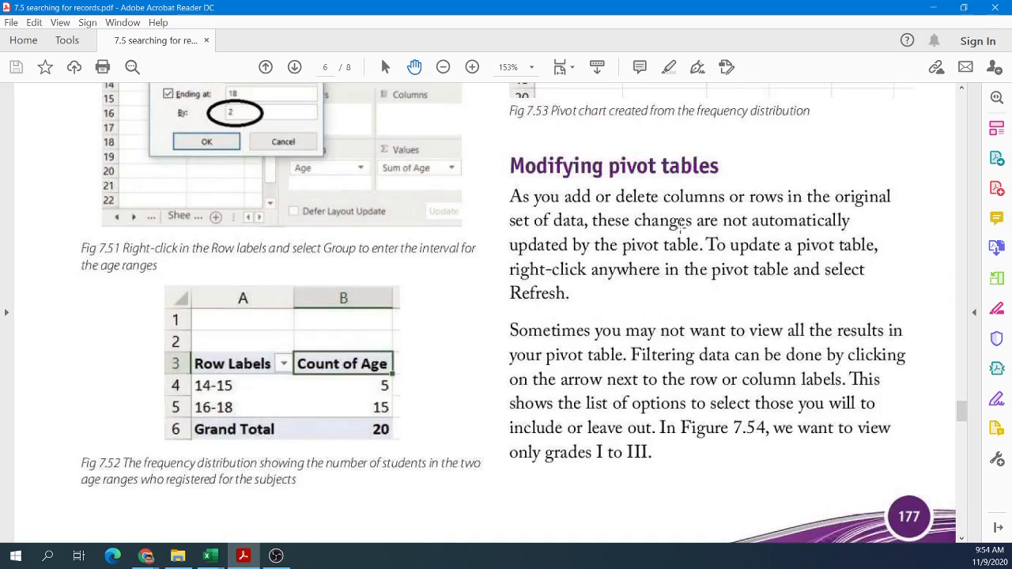
pyautogui.click(210, 556)
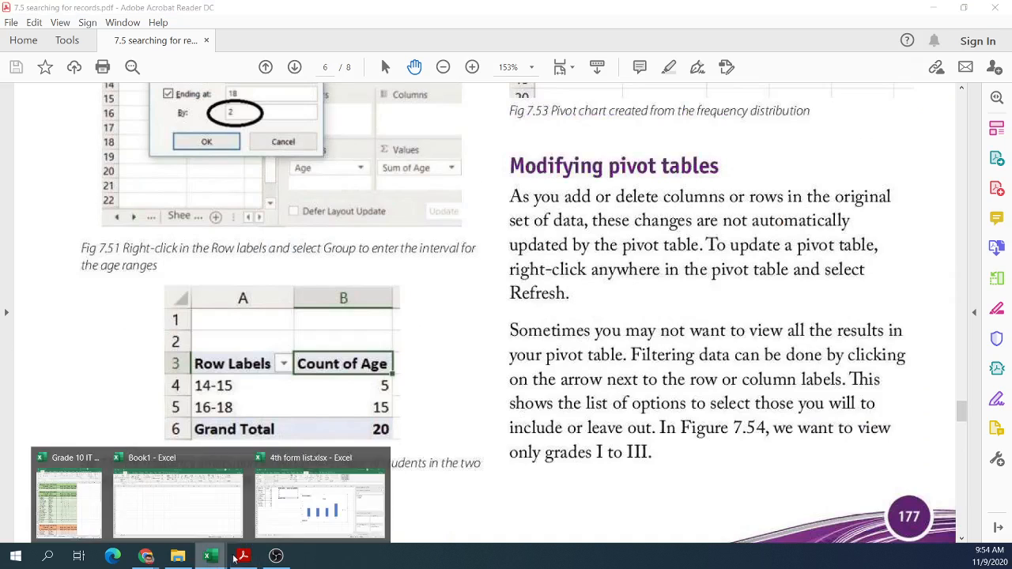
pyautogui.click(305, 511)
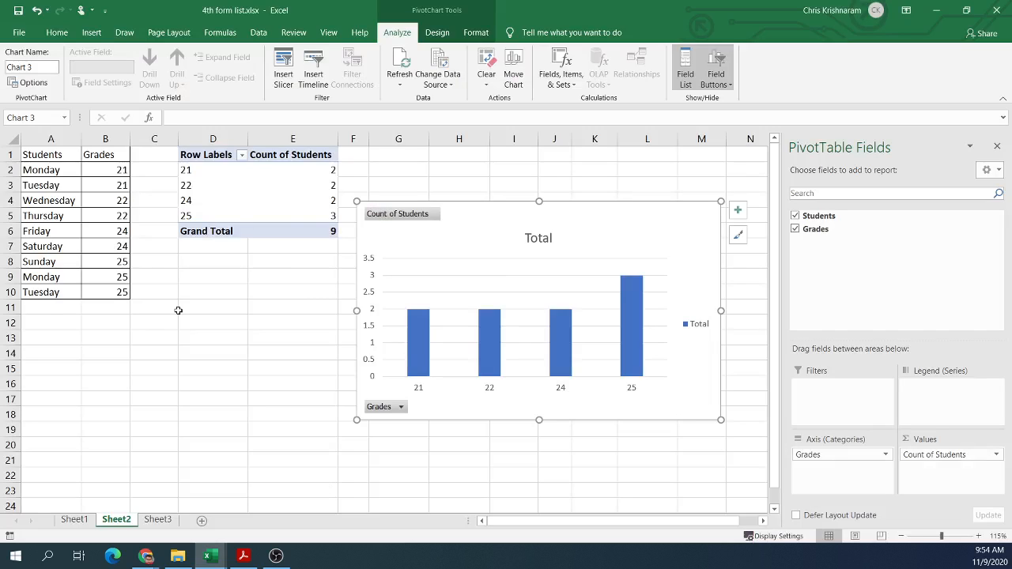
# - Set the source grades of the first two students, in cells B2 and B3, to 20
pyautogui.scroll(4, 178, 310)
pyautogui.click(530, 526)
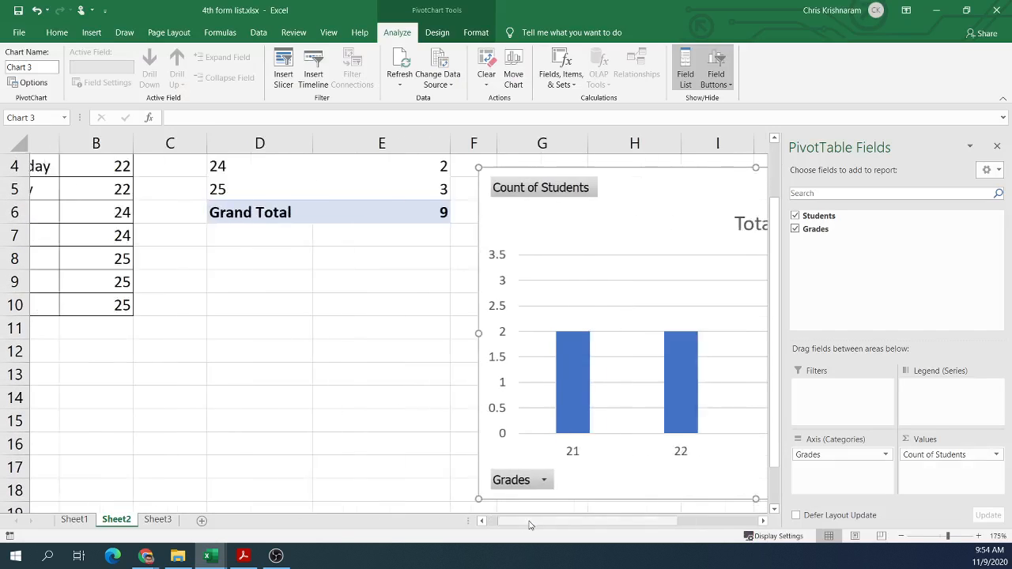
pyautogui.scroll(3, 99, 420)
pyautogui.click(155, 196)
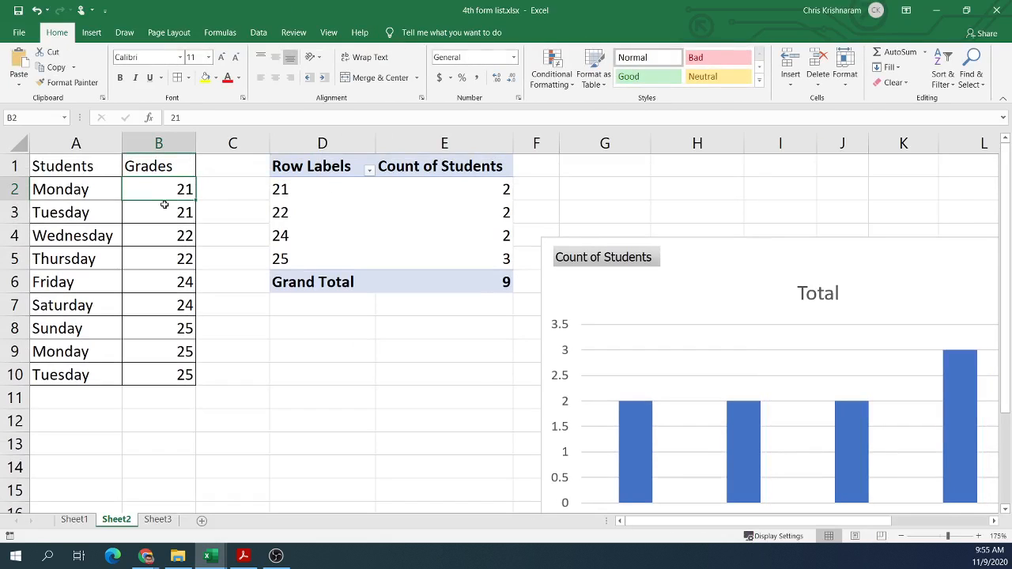
pyautogui.write('20')
pyautogui.press('Return')
pyautogui.write('20')
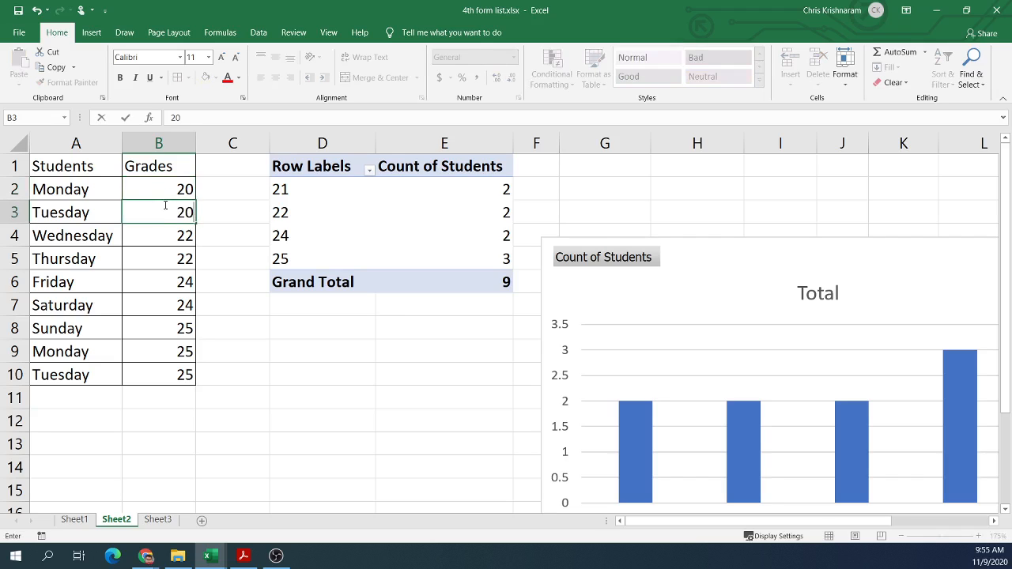
pyautogui.press('Return')
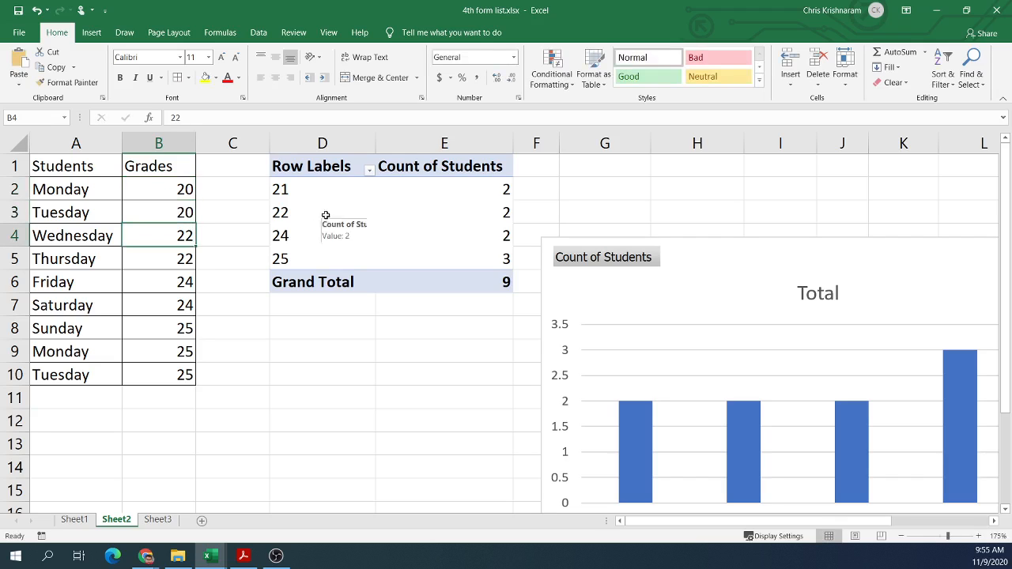
# - Refresh the PivotTable with the changed source grades and select its row for grade 20
pyautogui.rightClick(332, 193)
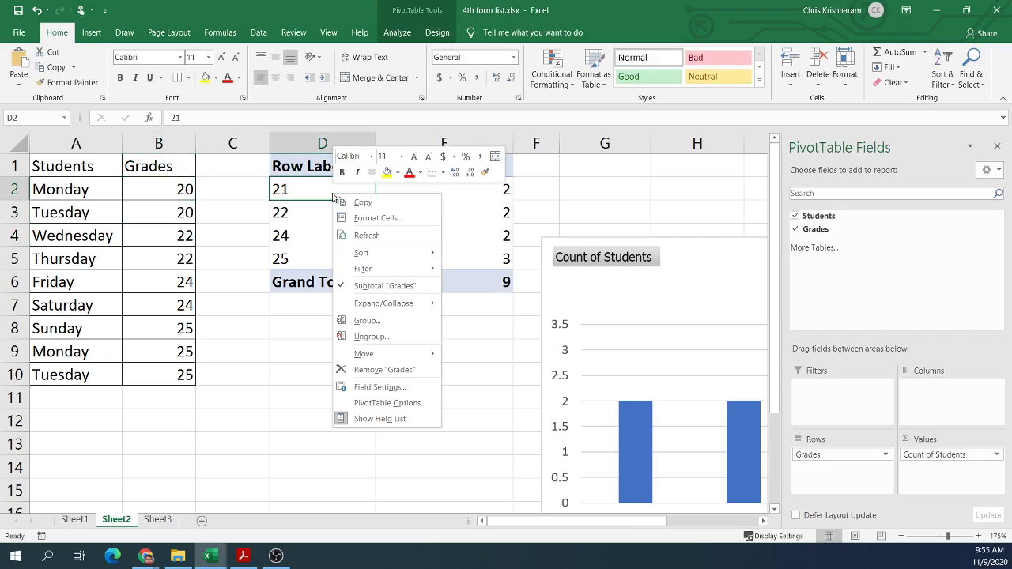
pyautogui.click(375, 237)
pyautogui.click(287, 263)
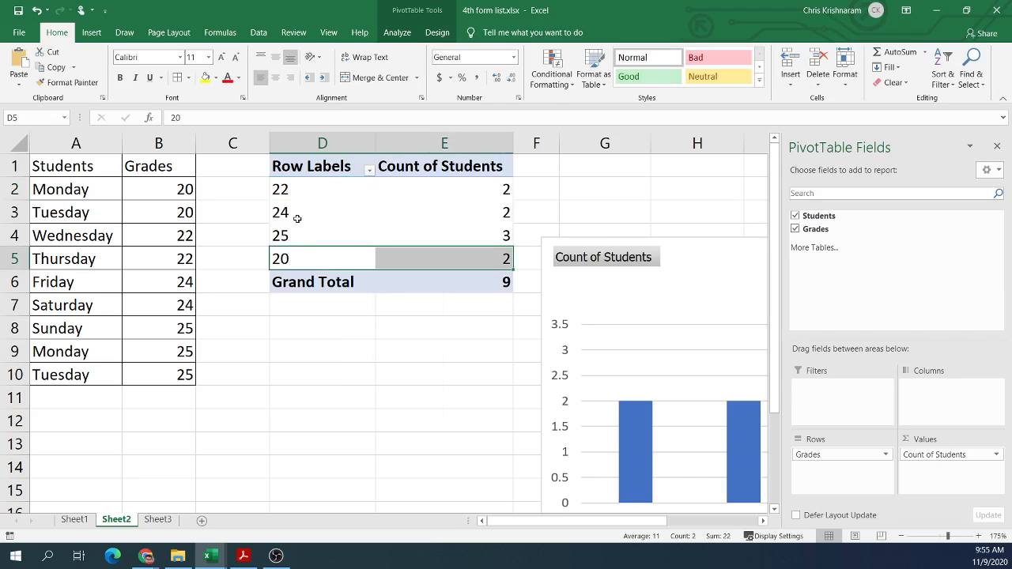
# - Set the source grades in cells B2 and B3 back to 21
pyautogui.click(185, 190)
pyautogui.write('21')
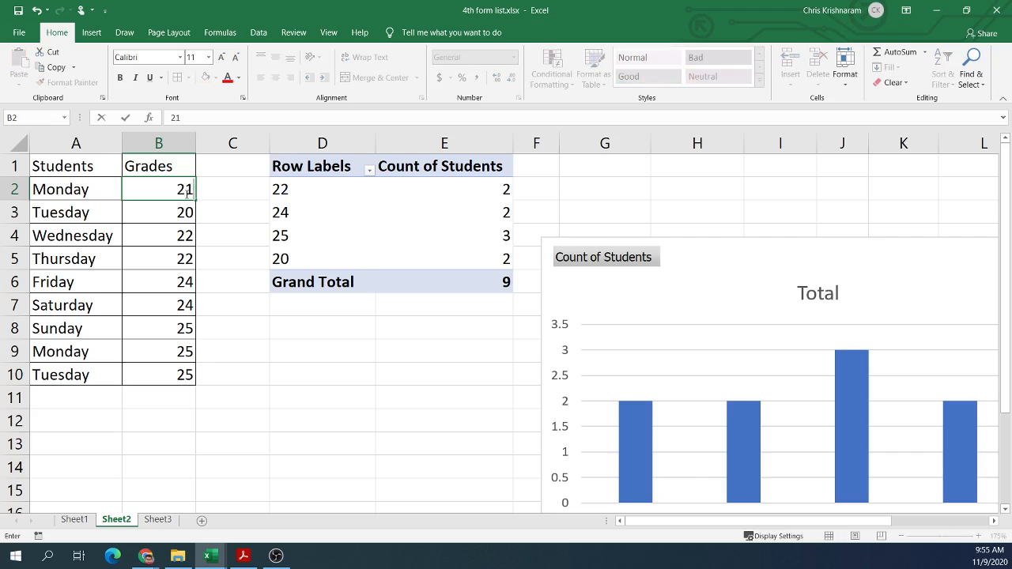
pyautogui.press('Return')
pyautogui.write('21')
pyautogui.click(169, 195)
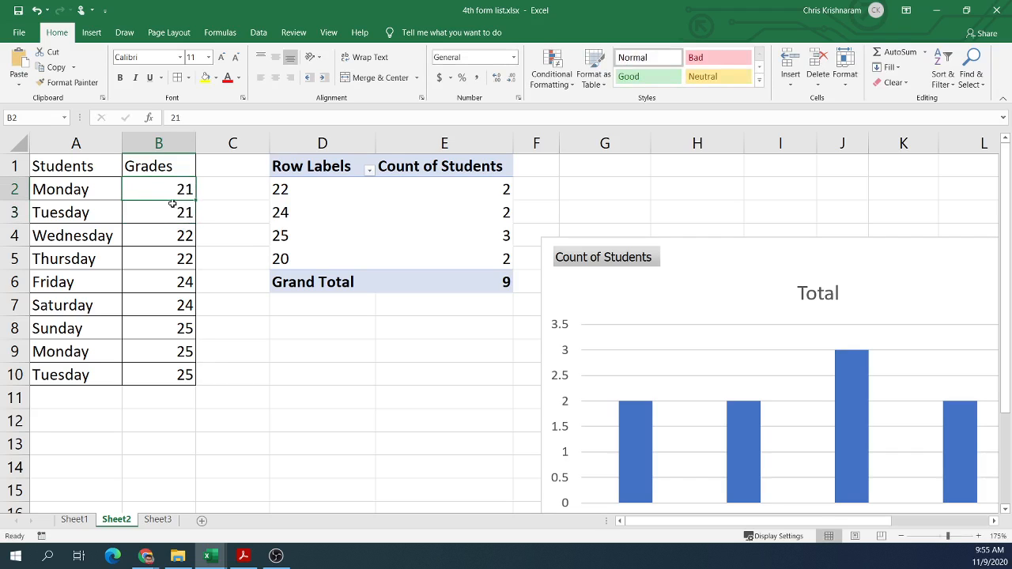
# - Refresh the PivotTable to match the restored source grades
pyautogui.click(337, 213)
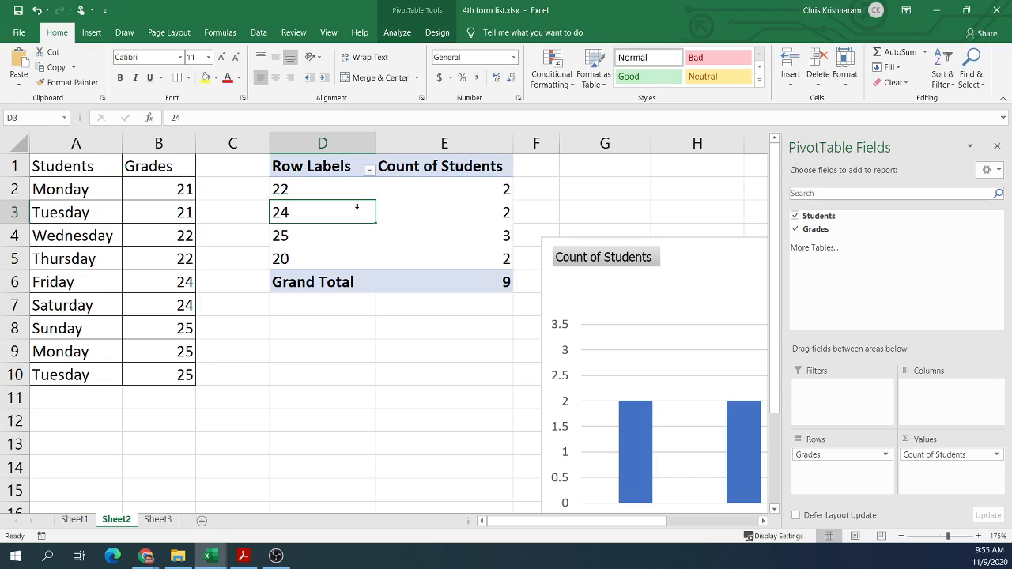
pyautogui.rightClick(328, 192)
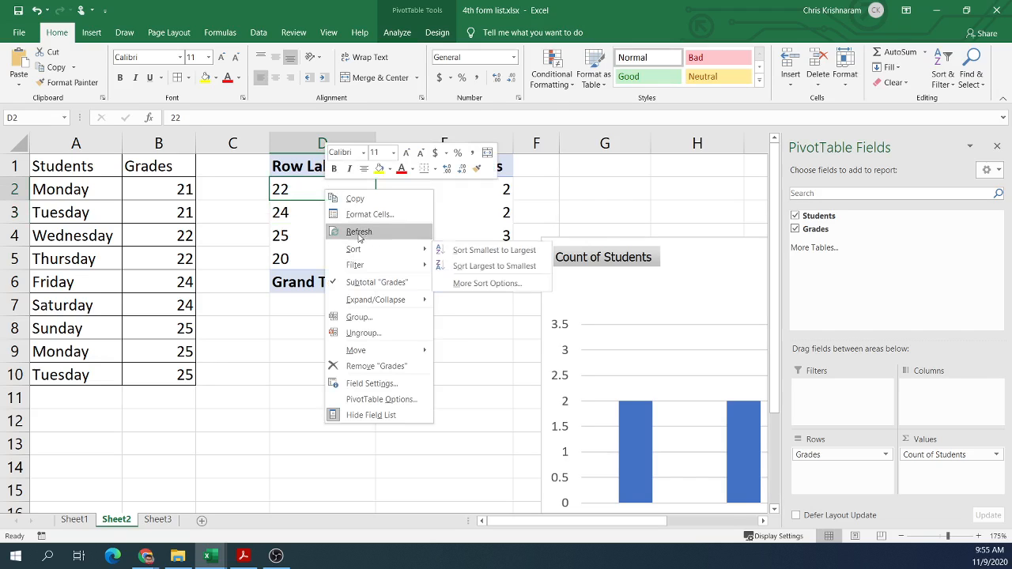
pyautogui.click(358, 232)
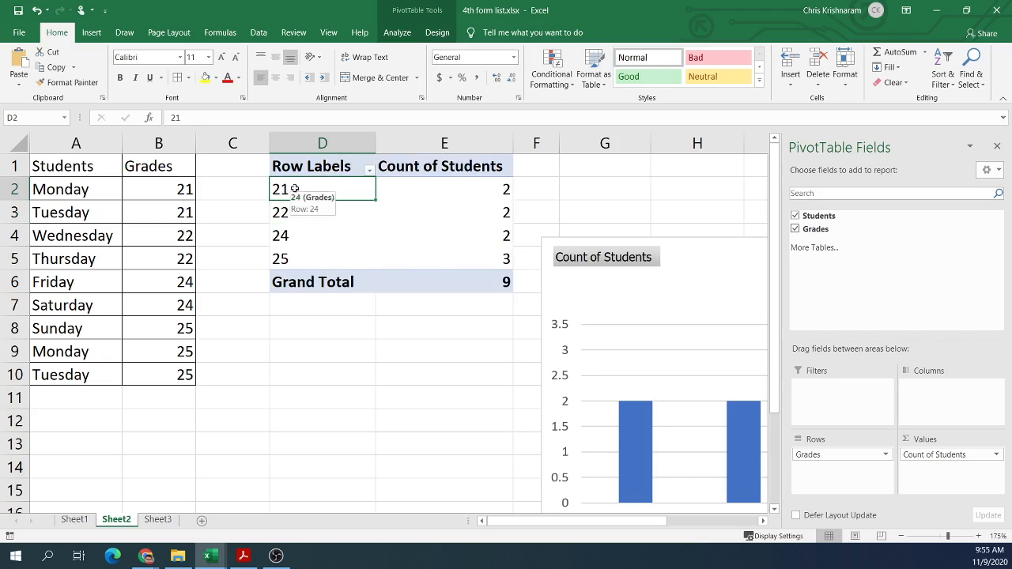
# - Consult the textbook's filtering paragraph in Adobe Acrobat Reader, and return to Excel to view the sort and filter options for Row Labels
pyautogui.click(243, 556)
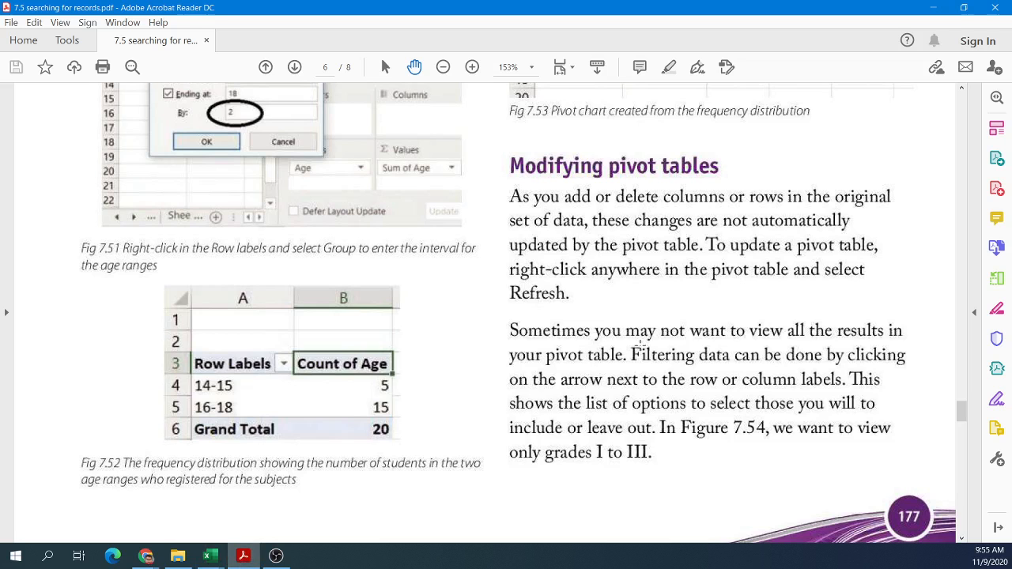
pyautogui.click(243, 556)
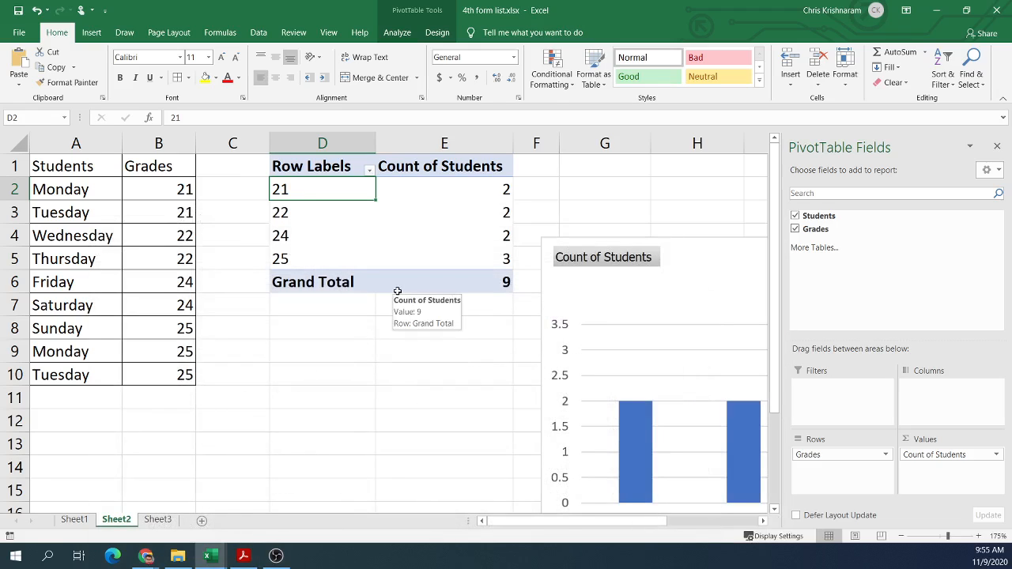
pyautogui.click(369, 171)
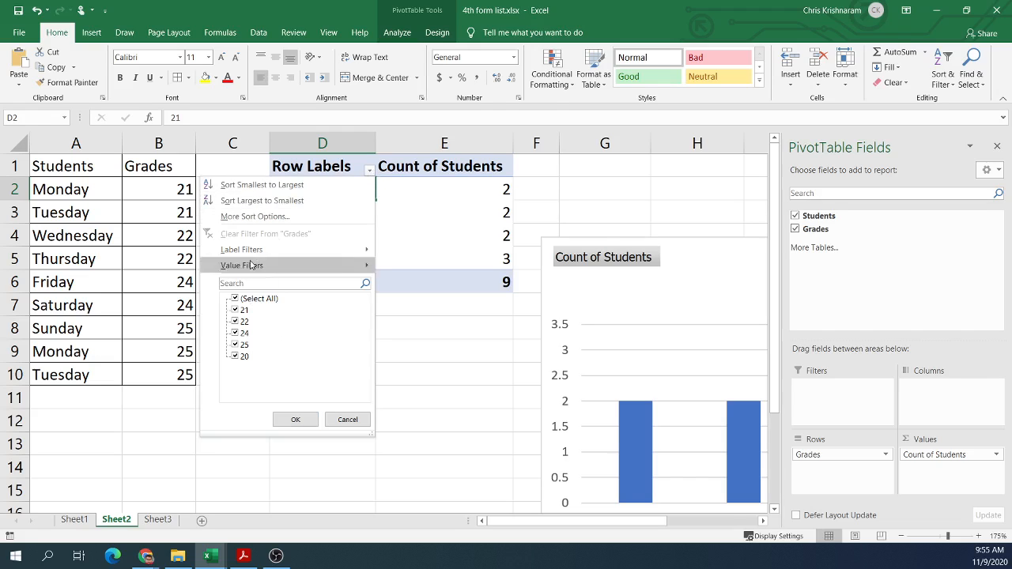
pyautogui.click(370, 171)
# - Sort the PivotTable's grades from largest to smallest, and re-sort them from smallest to largest
pyautogui.click(369, 170)
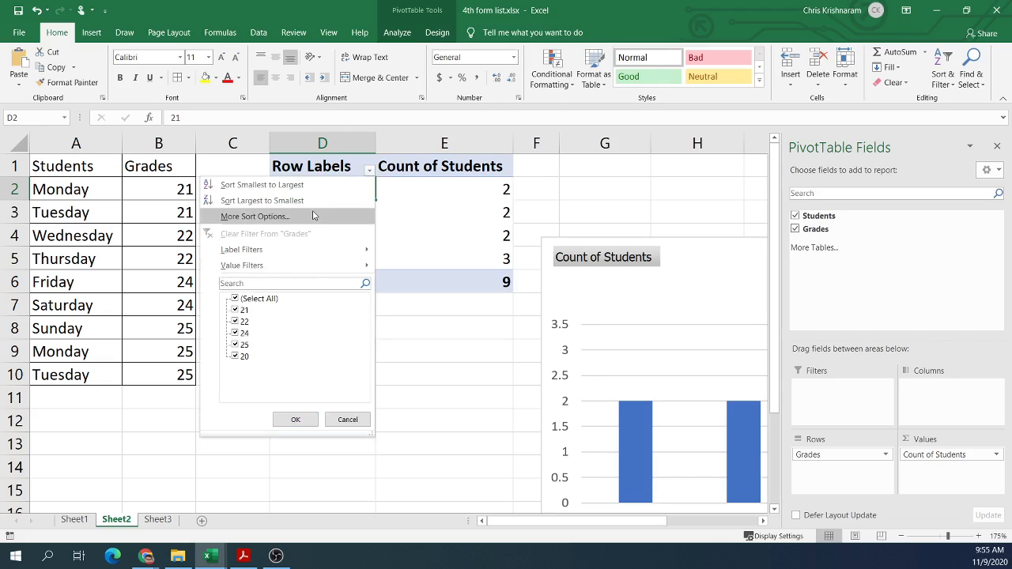
pyautogui.click(254, 201)
pyautogui.click(369, 171)
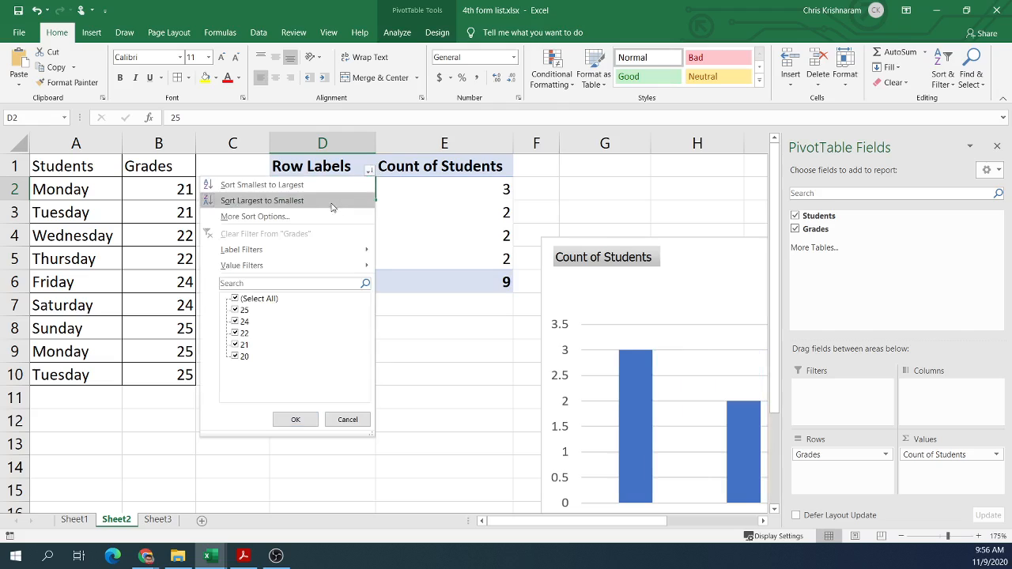
pyautogui.click(324, 188)
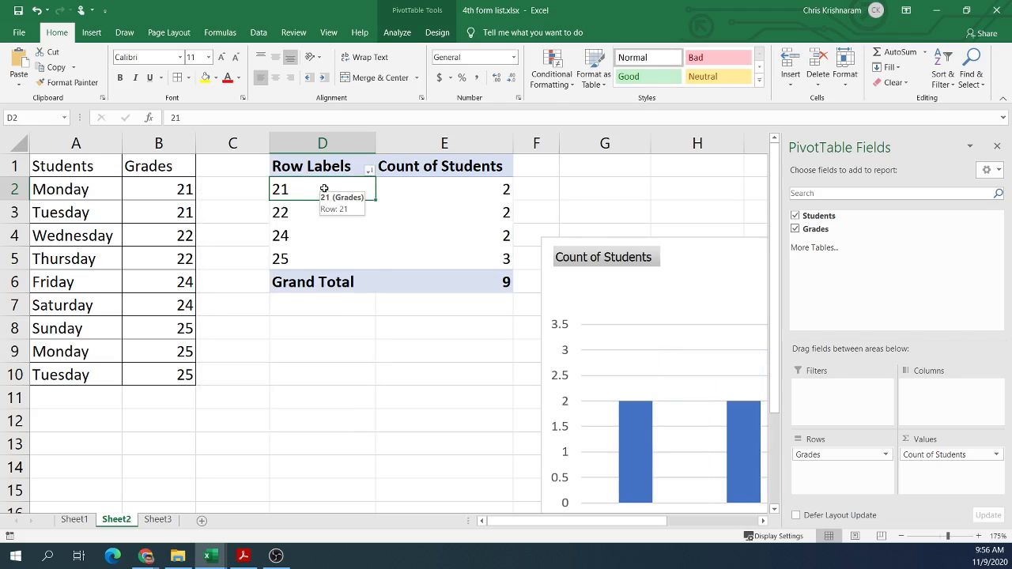
# - Filter the PivotTable's row labels to exclude grades 20, 21 and 22
pyautogui.click(370, 171)
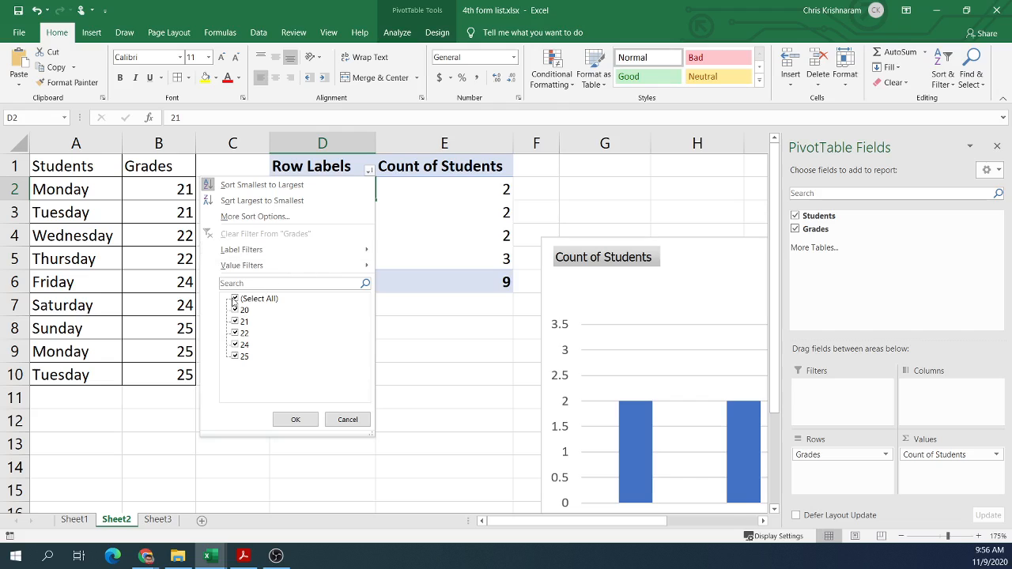
pyautogui.click(236, 310)
pyautogui.click(236, 321)
pyautogui.click(237, 334)
pyautogui.click(295, 419)
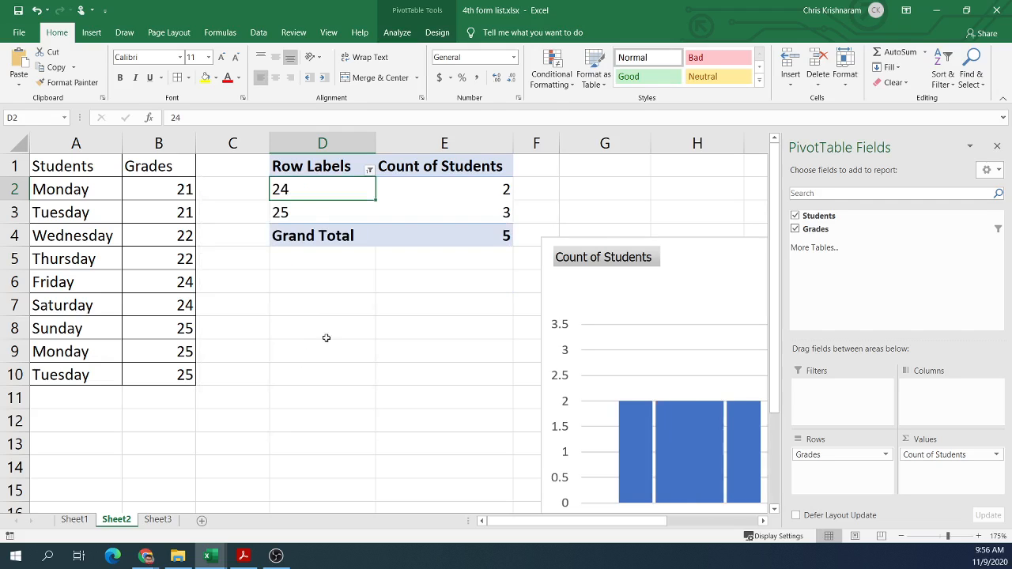
# - Include all grades again in the PivotTable's row label filter
pyautogui.click(370, 171)
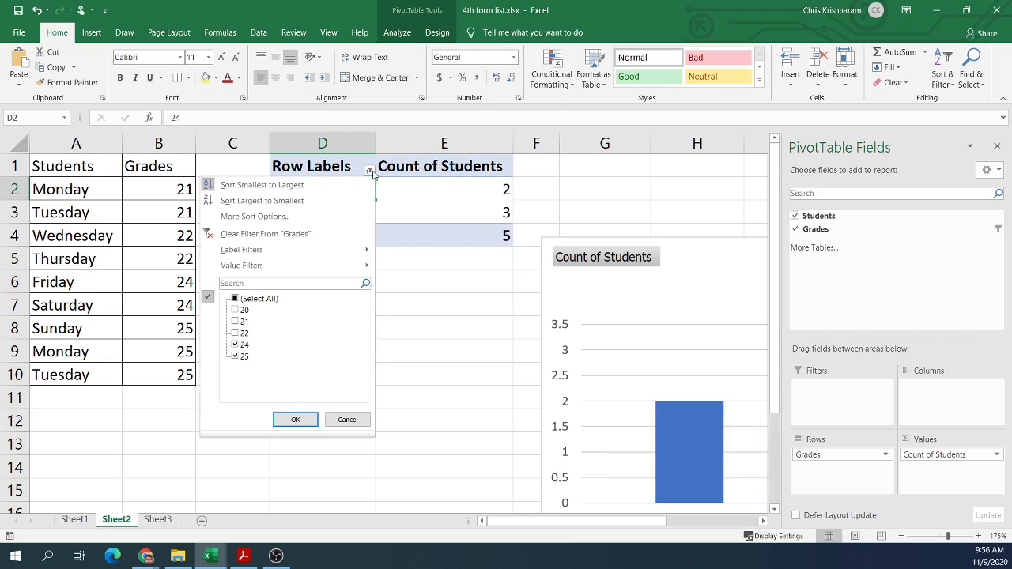
pyautogui.click(235, 298)
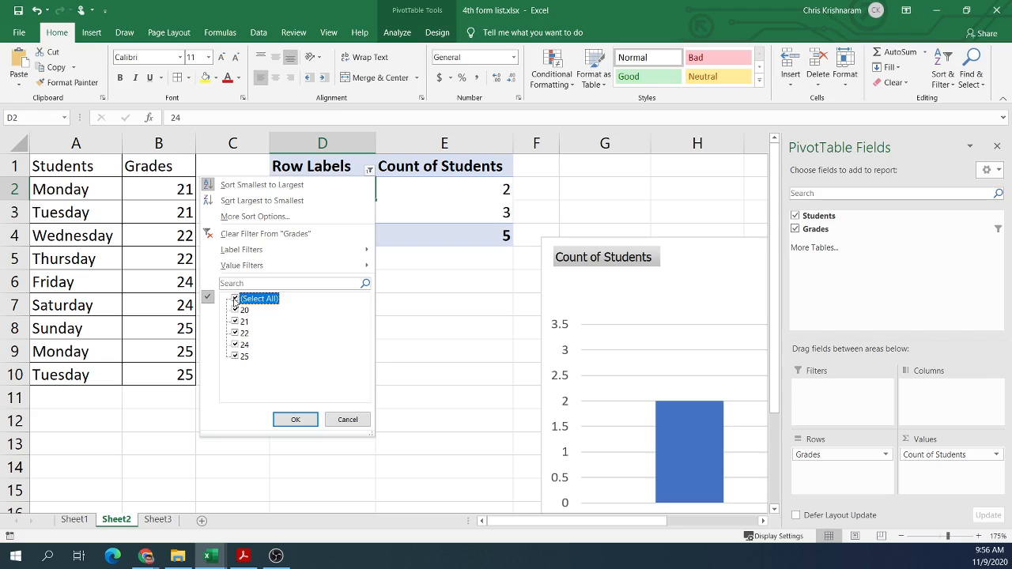
pyautogui.click(295, 419)
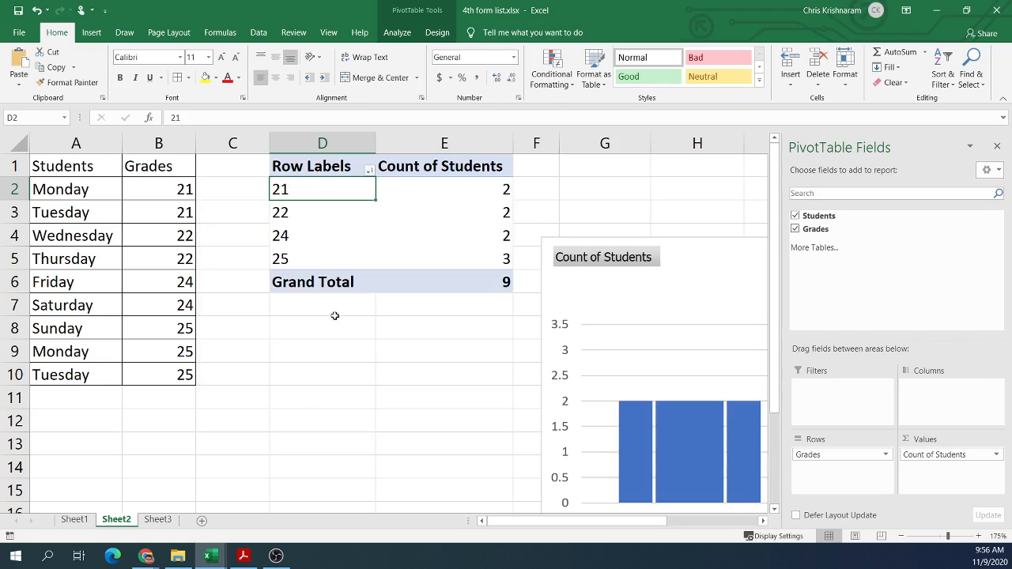
# - Switch to Adobe Acrobat Reader to read how to change a PivotTable's calculation type, and return to the Excel workbook
pyautogui.click(251, 563)
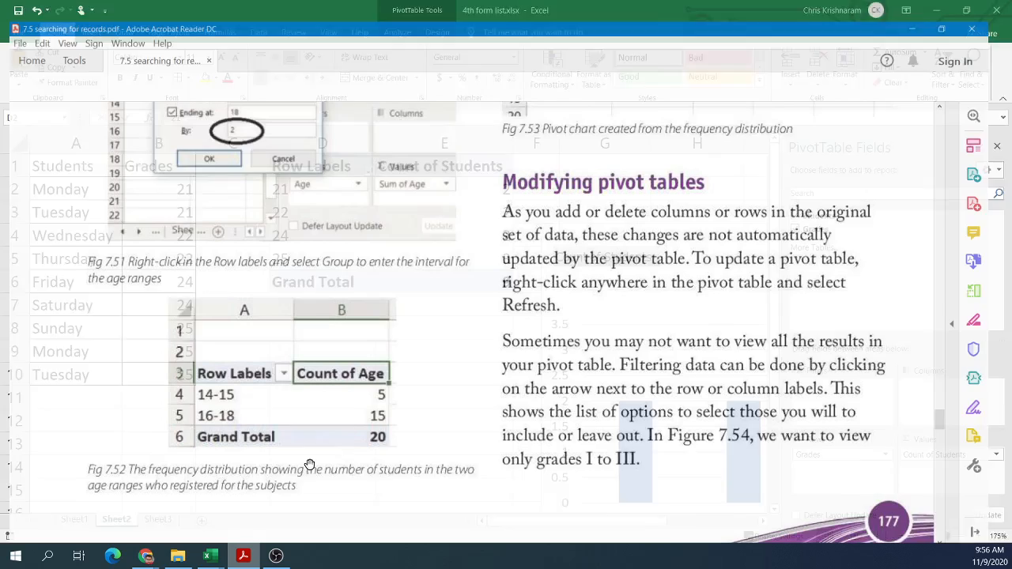
pyautogui.scroll(-5, 306, 484)
pyautogui.scroll(-8, 306, 484)
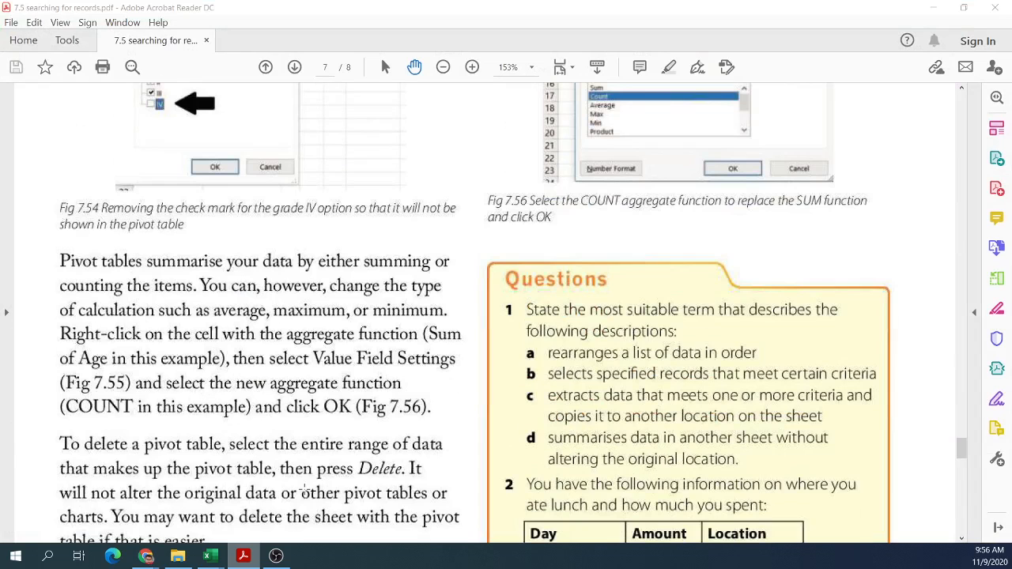
pyautogui.click(210, 556)
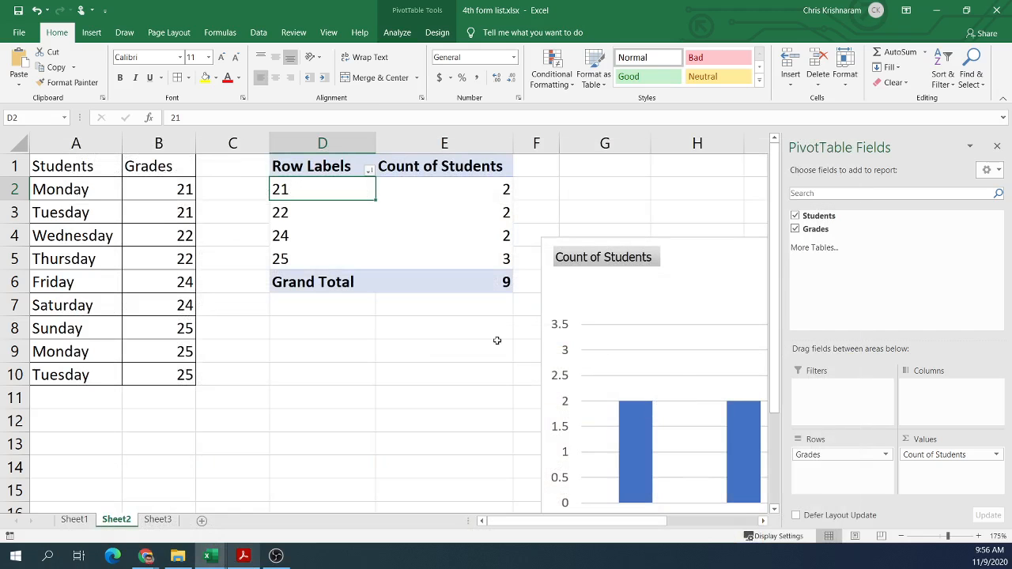
# - Open the value field settings for Count of Students and look through the available calculation types
pyautogui.click(417, 180)
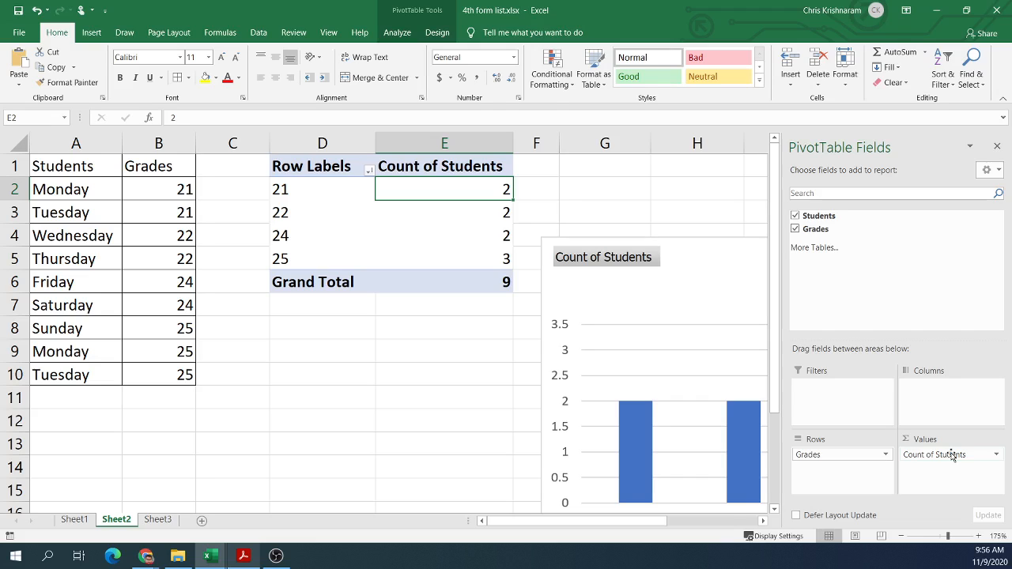
pyautogui.click(952, 455)
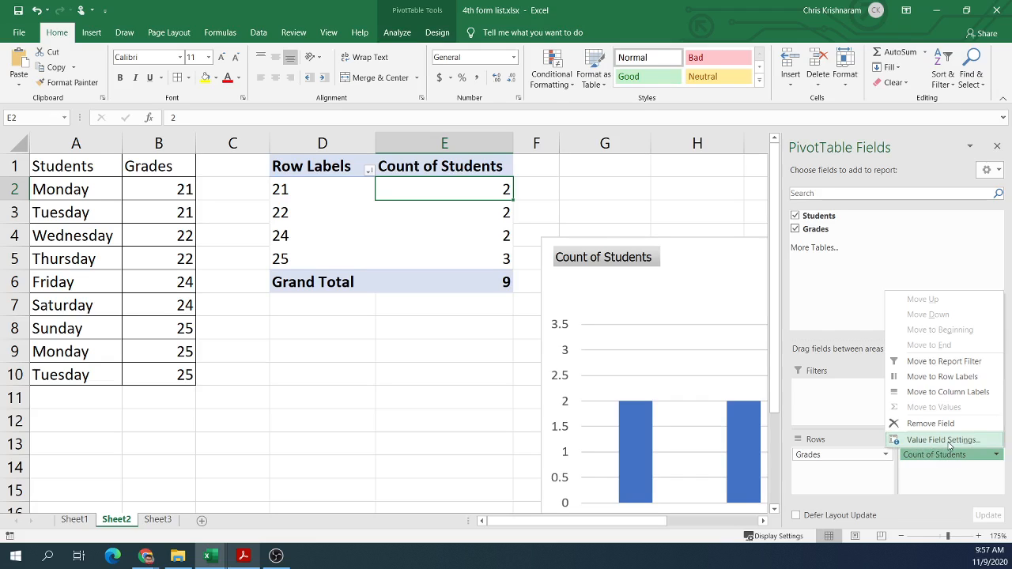
pyautogui.click(949, 440)
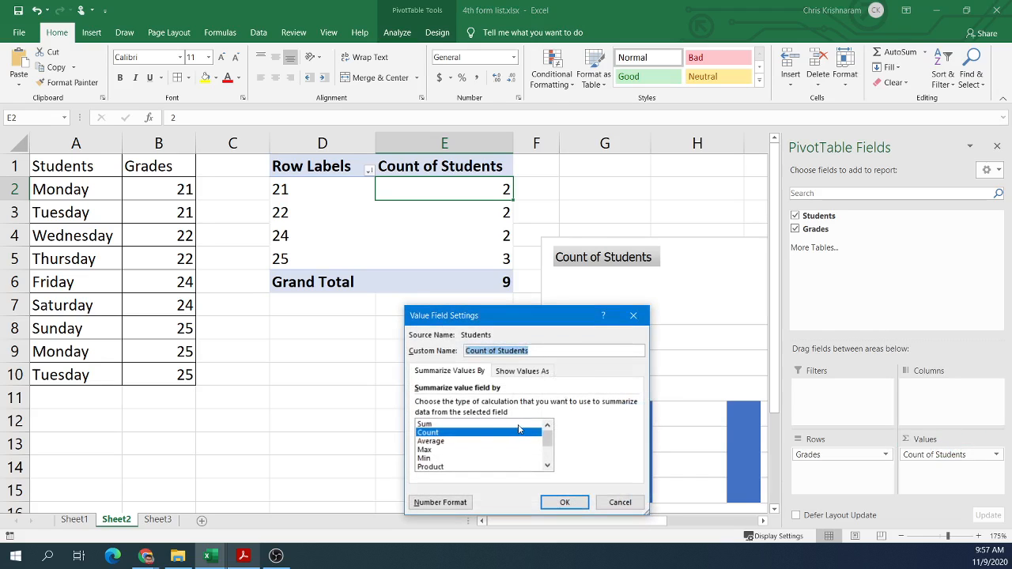
pyautogui.moveTo(480, 316); pyautogui.dragTo(468, 280)
pyautogui.scroll(-2, 536, 399)
pyautogui.scroll(2, 536, 395)
pyautogui.scroll(-2, 535, 421)
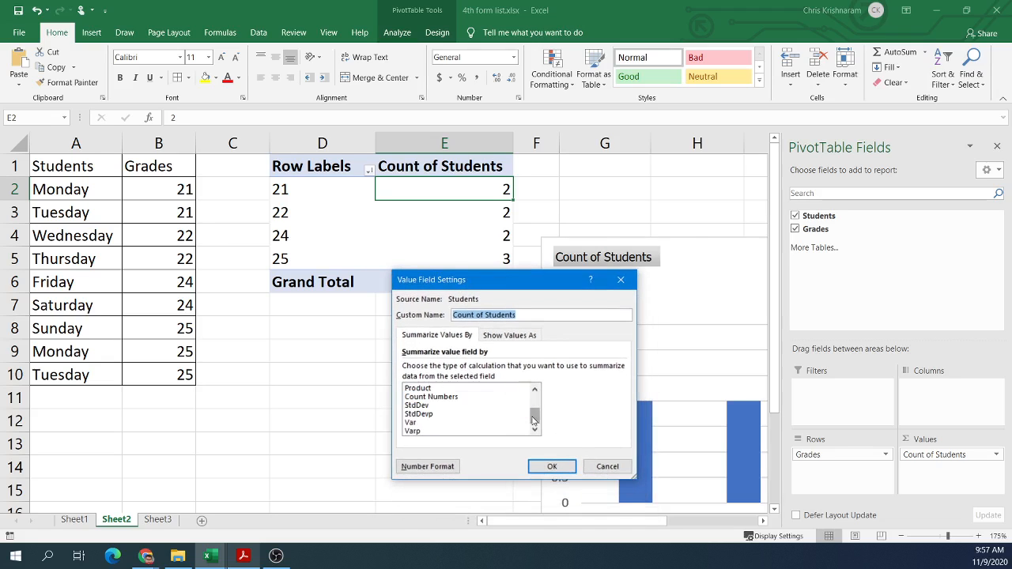
pyautogui.scroll(2, 429, 413)
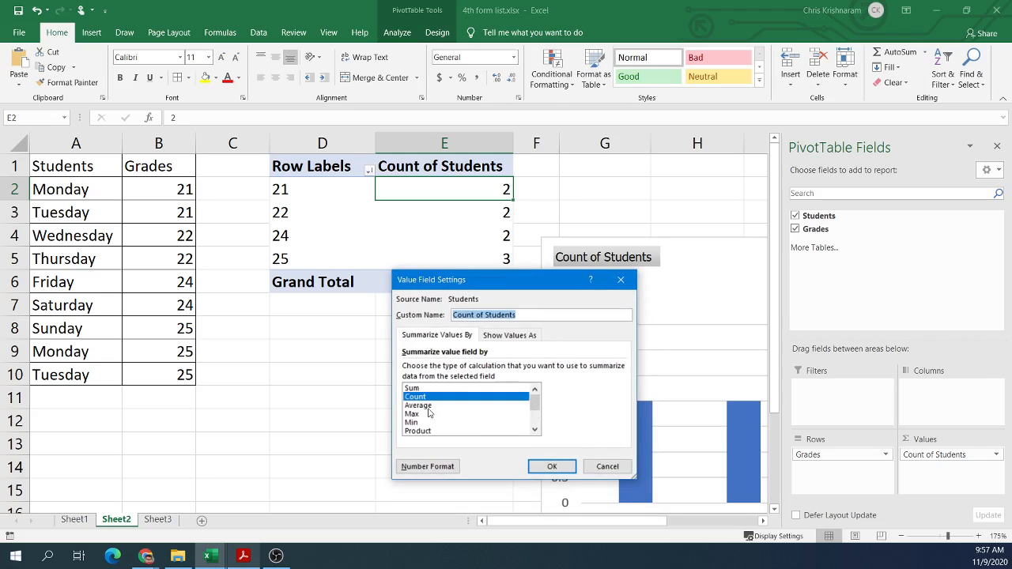
# - Summarize the PivotTable's Students values by Sum after trying the Count, Average and Max options
pyautogui.click(415, 390)
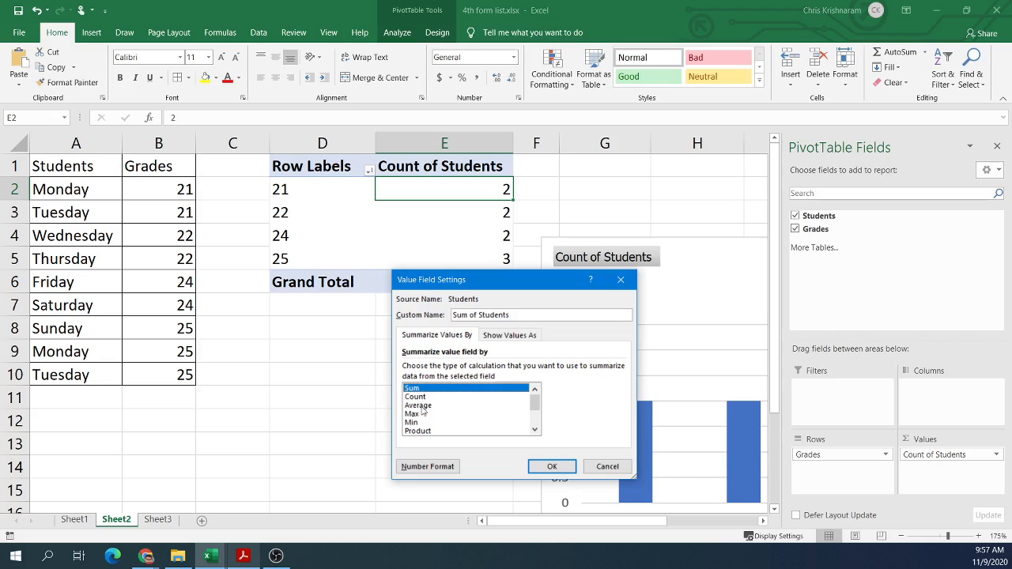
pyautogui.click(419, 397)
pyautogui.click(420, 406)
pyautogui.click(416, 414)
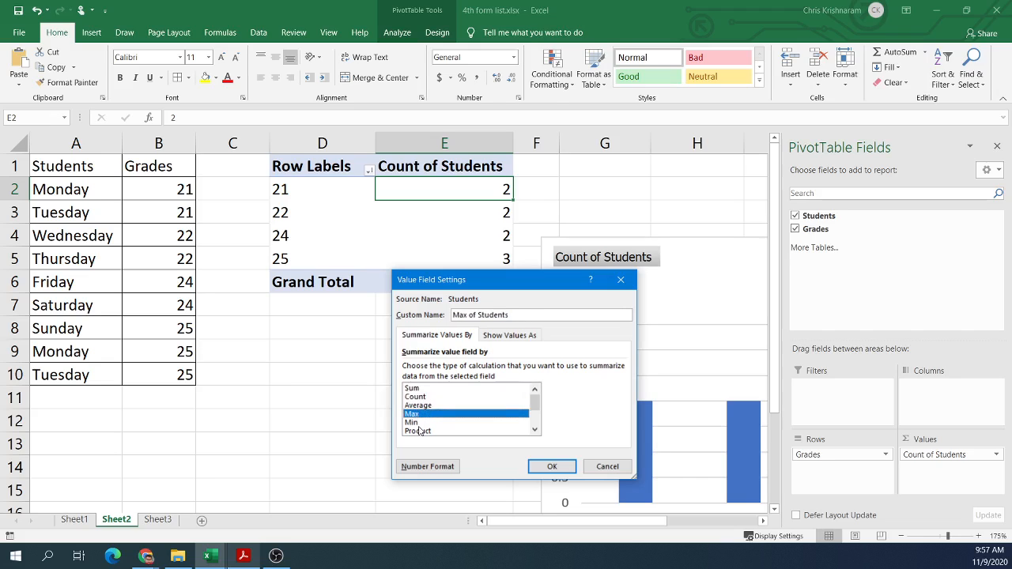
pyautogui.click(415, 388)
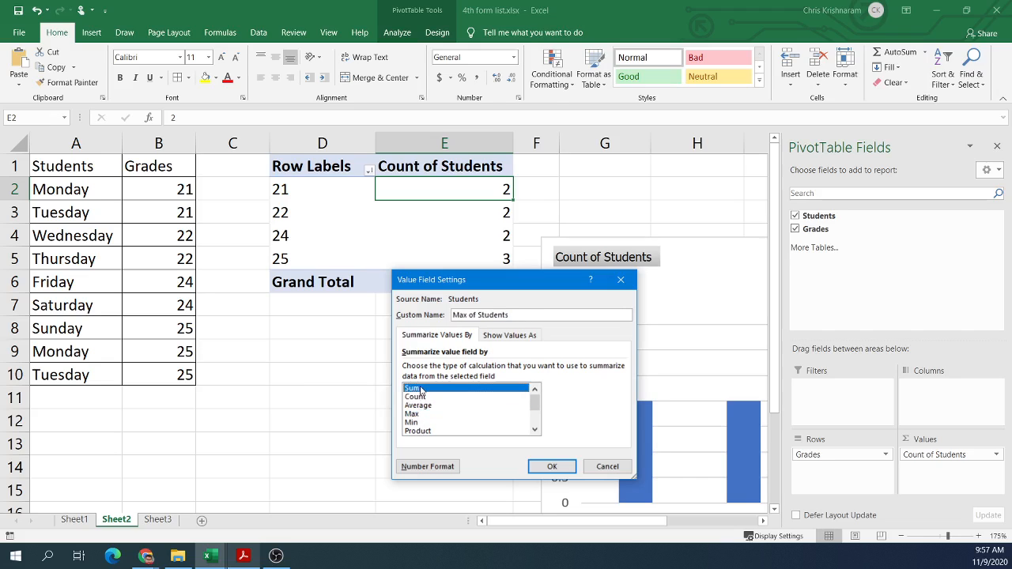
pyautogui.click(558, 469)
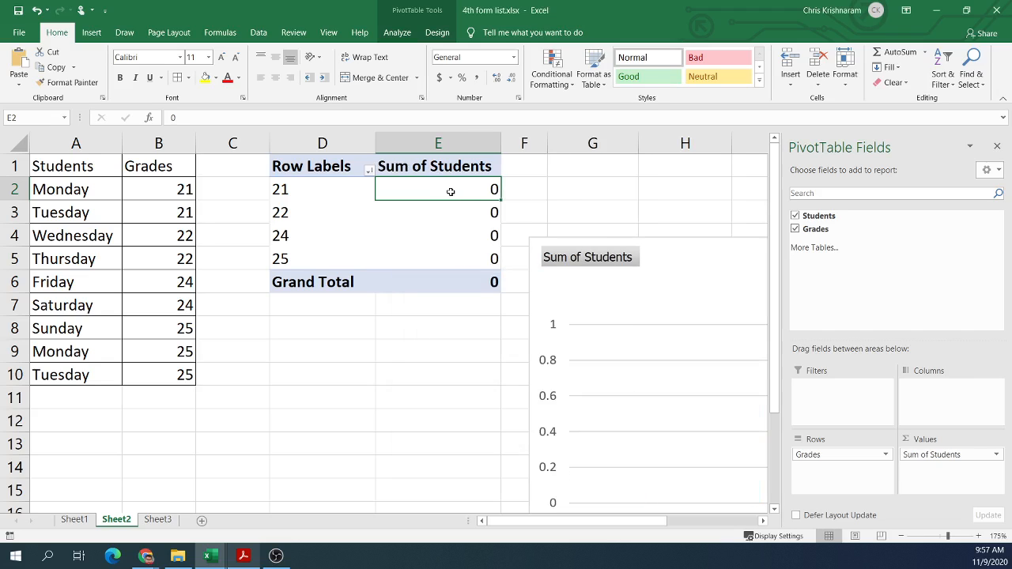
pyautogui.click(300, 181)
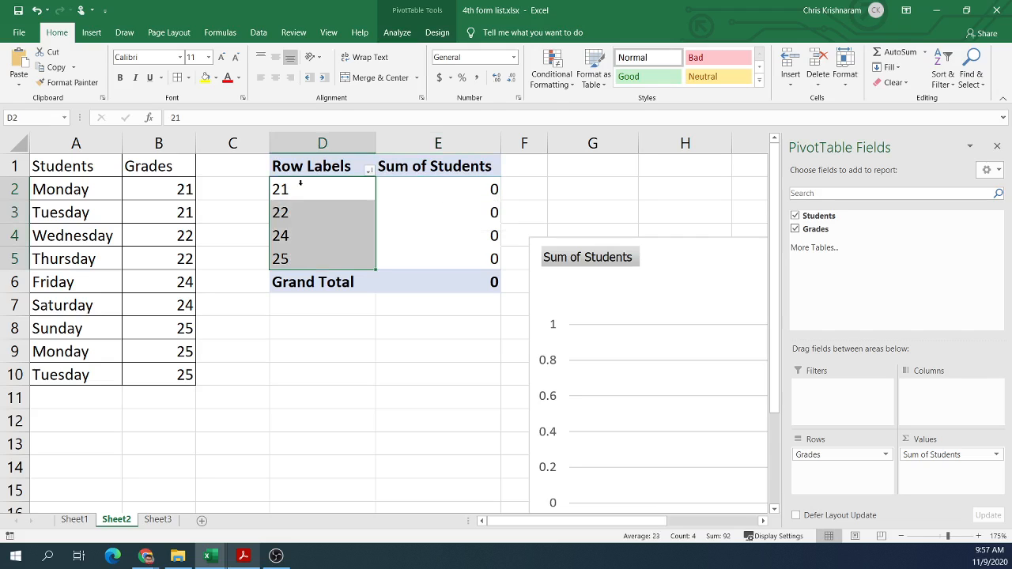
pyautogui.click(460, 187)
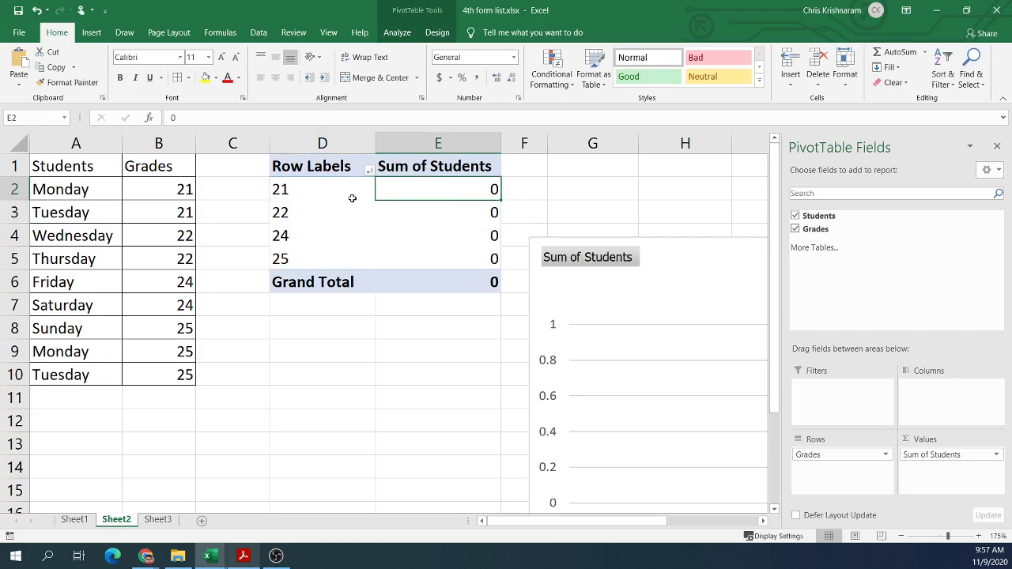
# - Change the PivotTable's Students calculation type back to Count
pyautogui.click(997, 455)
pyautogui.click(925, 443)
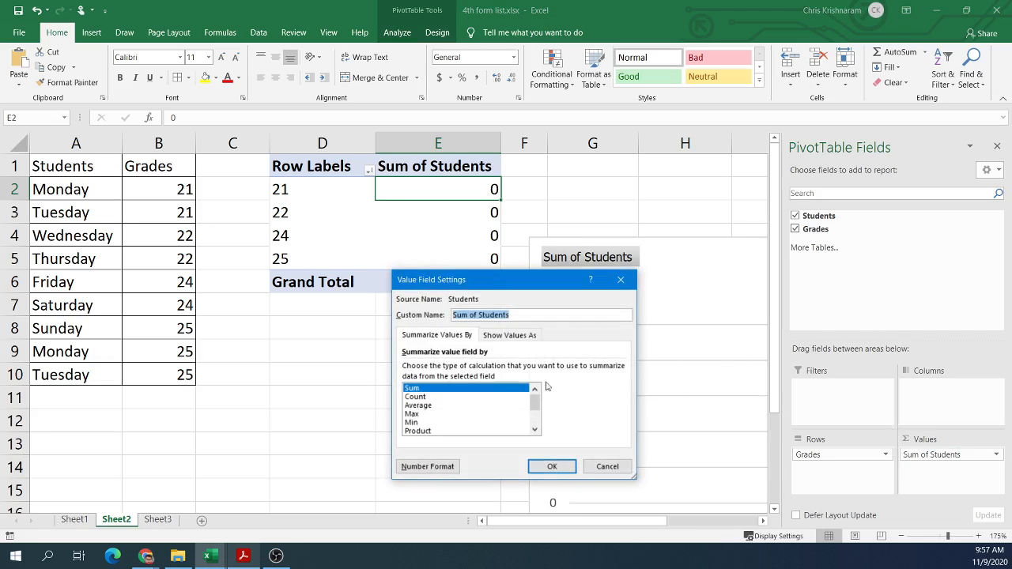
pyautogui.click(414, 396)
pyautogui.click(549, 466)
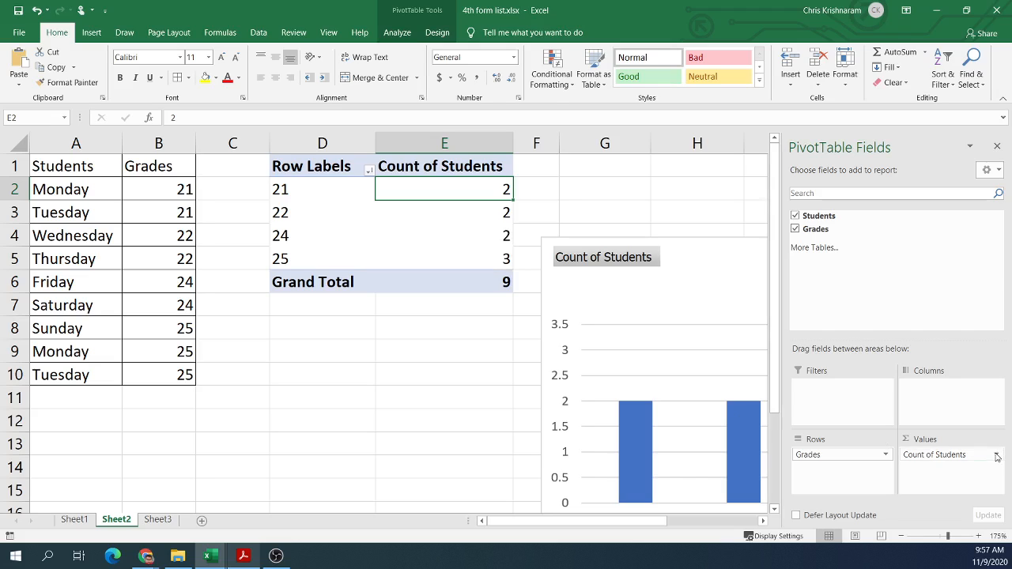
# - Summarize the PivotTable's Students values by Min after trying the other calculation types
pyautogui.click(997, 456)
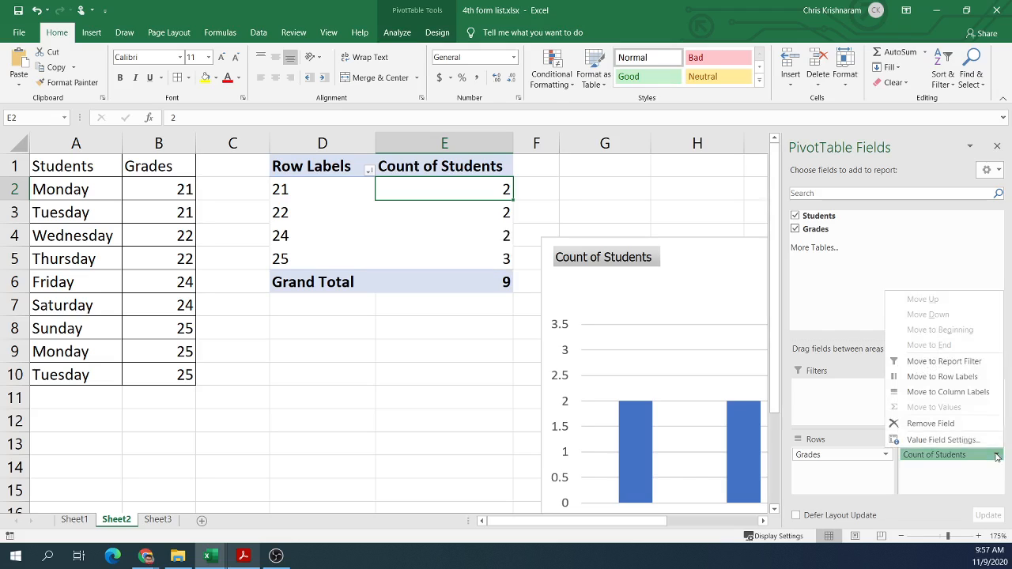
pyautogui.click(925, 440)
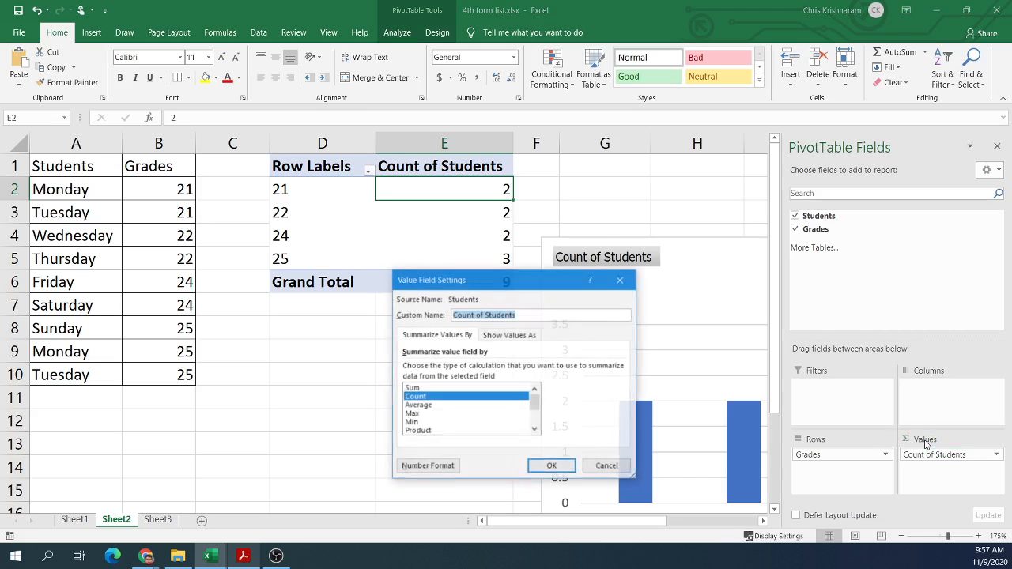
pyautogui.click(421, 406)
pyautogui.click(416, 422)
pyautogui.click(415, 413)
pyautogui.click(431, 396)
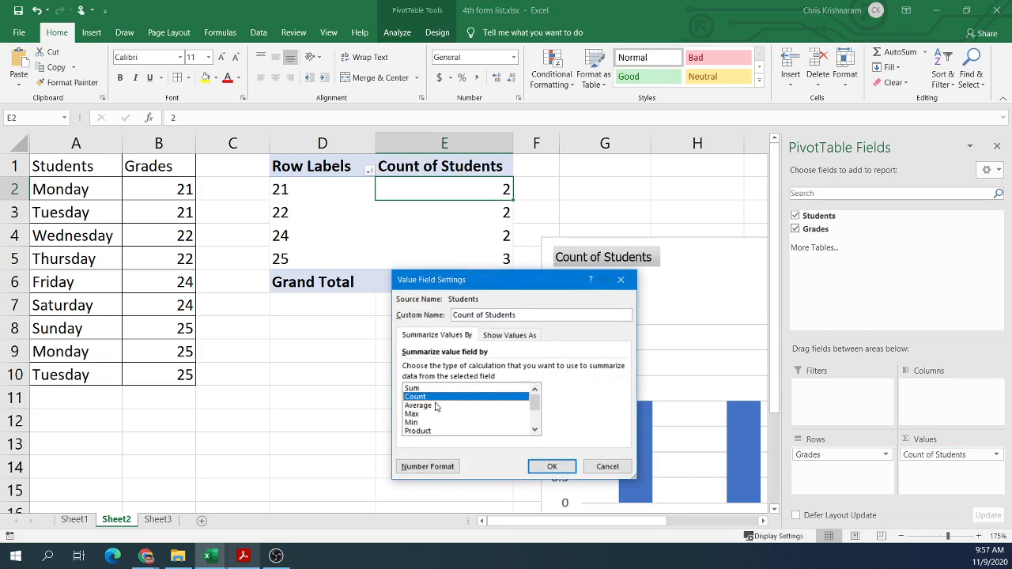
pyautogui.click(418, 423)
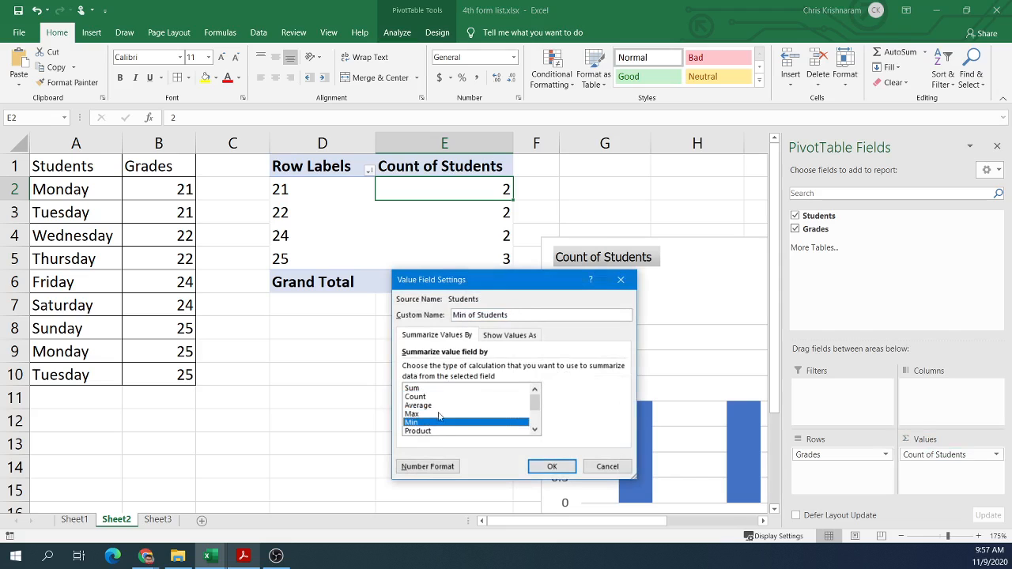
pyautogui.click(551, 465)
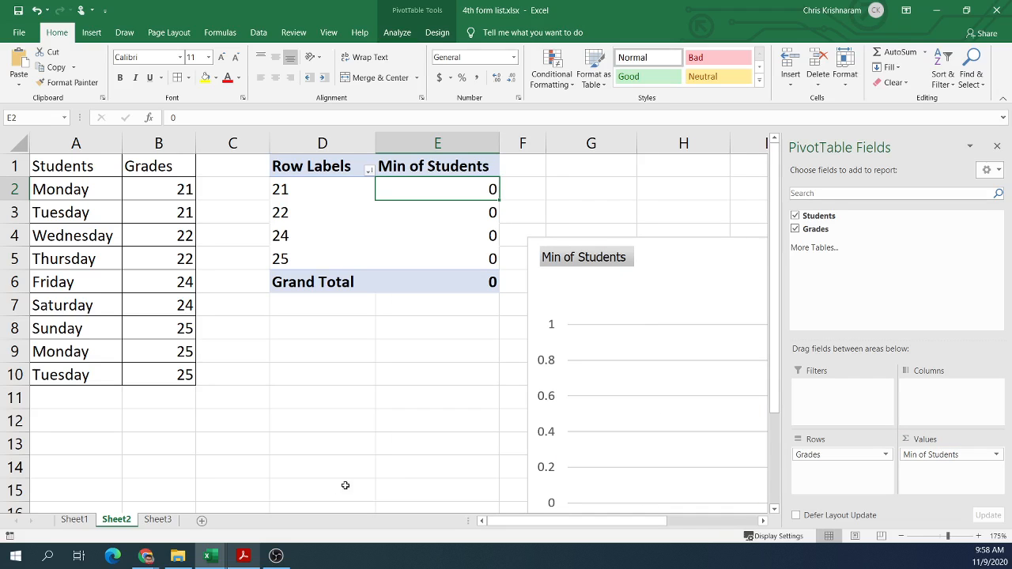
# - Check the textbook PDF's PivotTable deletion instructions, delete the PivotTable by clearing D1:E7 in Excel, and undo the deletion
pyautogui.hotkey('alt', 'Tab')
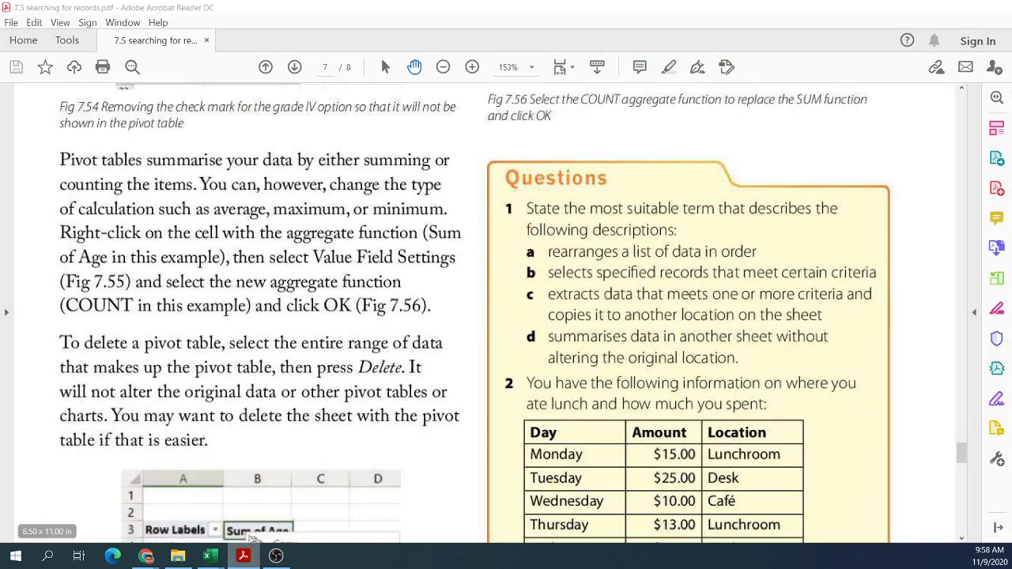
pyautogui.hotkey('alt', 'Tab')
pyautogui.moveTo(490, 350); pyautogui.dragTo(301, 153)
pyautogui.click(422, 321)
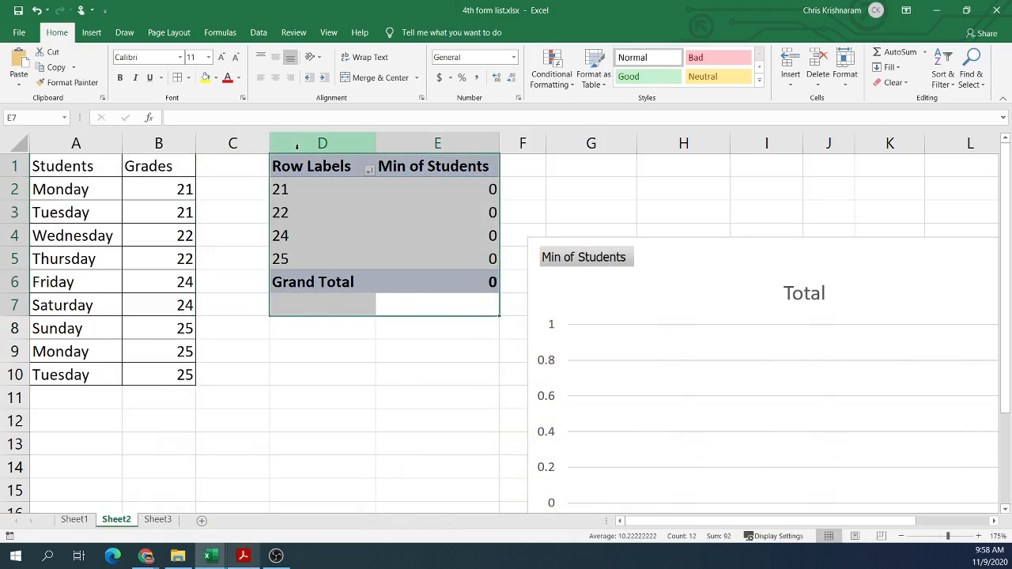
pyautogui.press('Delete')
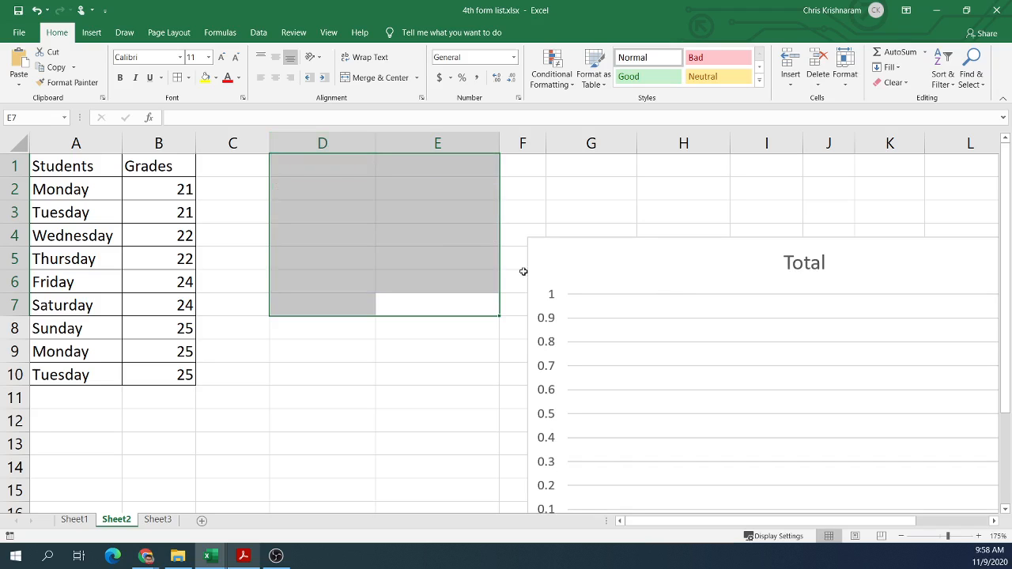
pyautogui.click(660, 266)
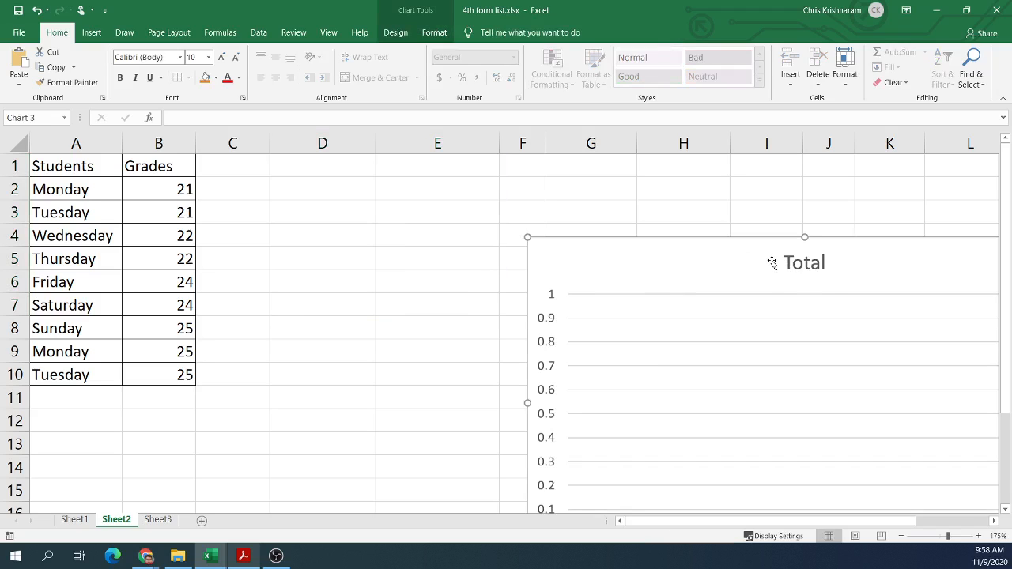
pyautogui.click(419, 220)
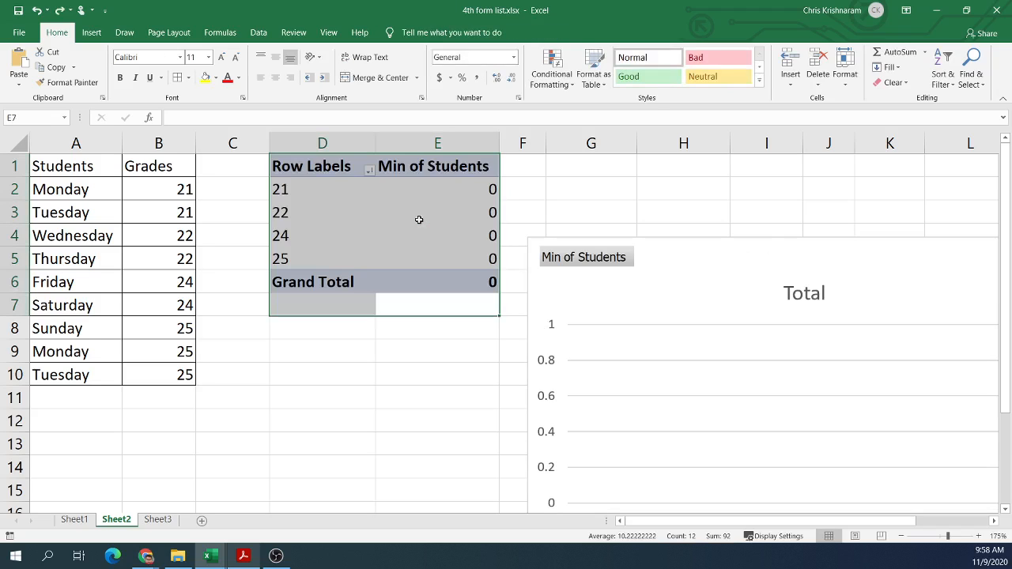
# - Delete the PivotTable once more by clearing the range D1:E8, and undo the deletion
pyautogui.click(444, 334)
pyautogui.moveTo(477, 332); pyautogui.dragTo(304, 160)
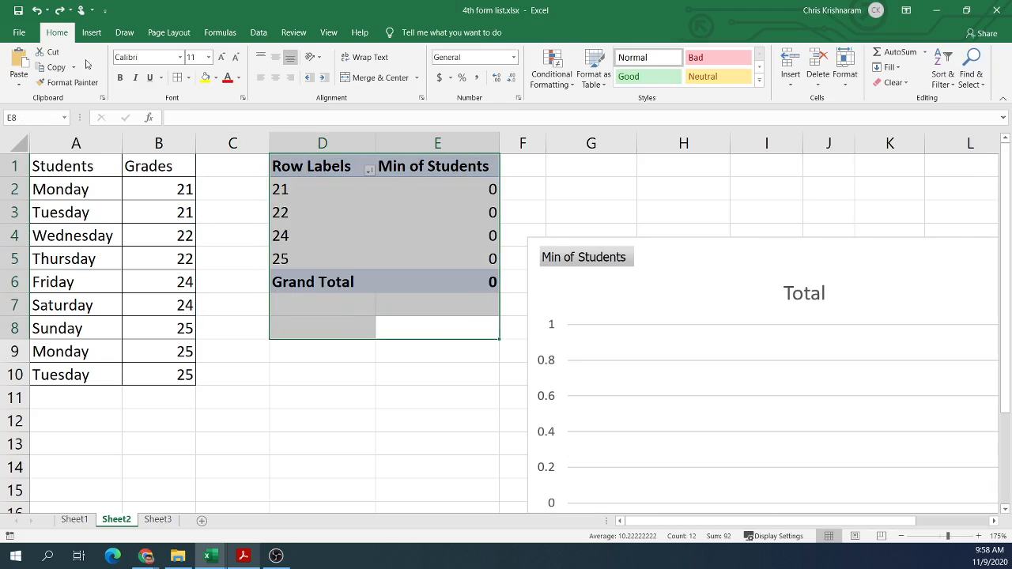
pyautogui.click(820, 63)
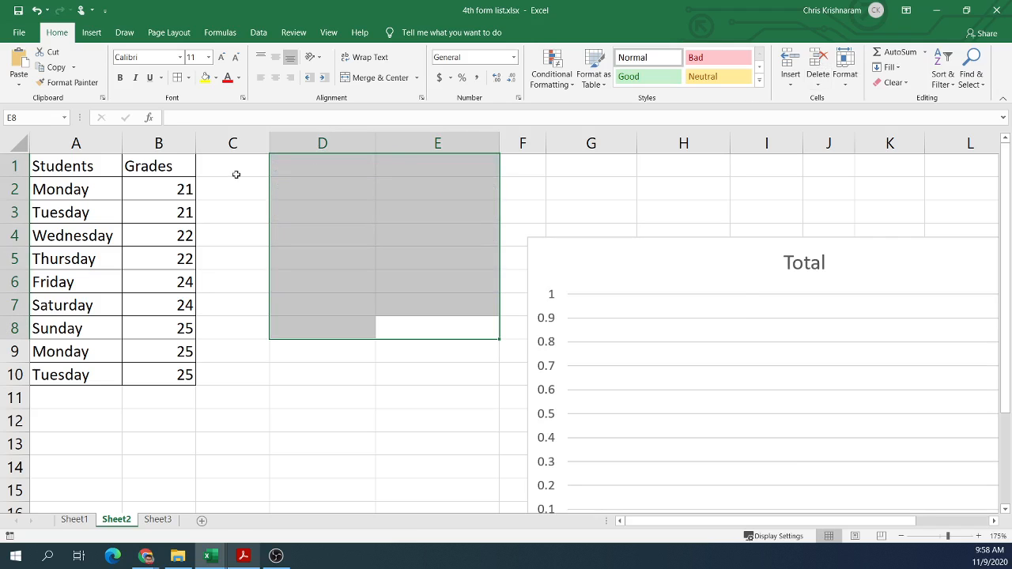
pyautogui.click(36, 10)
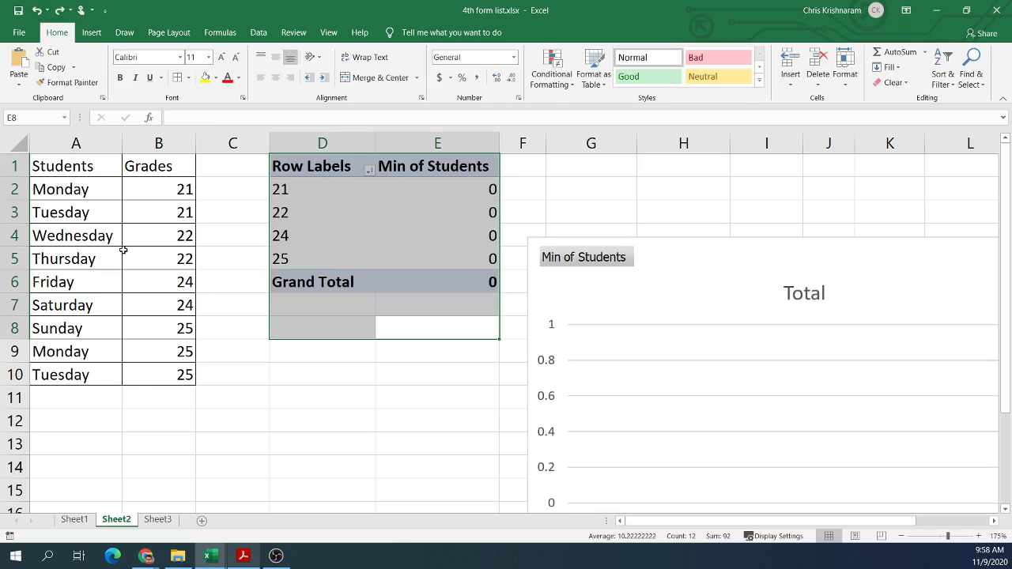
# - Switch to Adobe Acrobat Reader to review the Modifying pivot tables section, and return to the Excel workbook
pyautogui.click(245, 557)
pyautogui.scroll(10, 472, 365)
pyautogui.scroll(7, 473, 365)
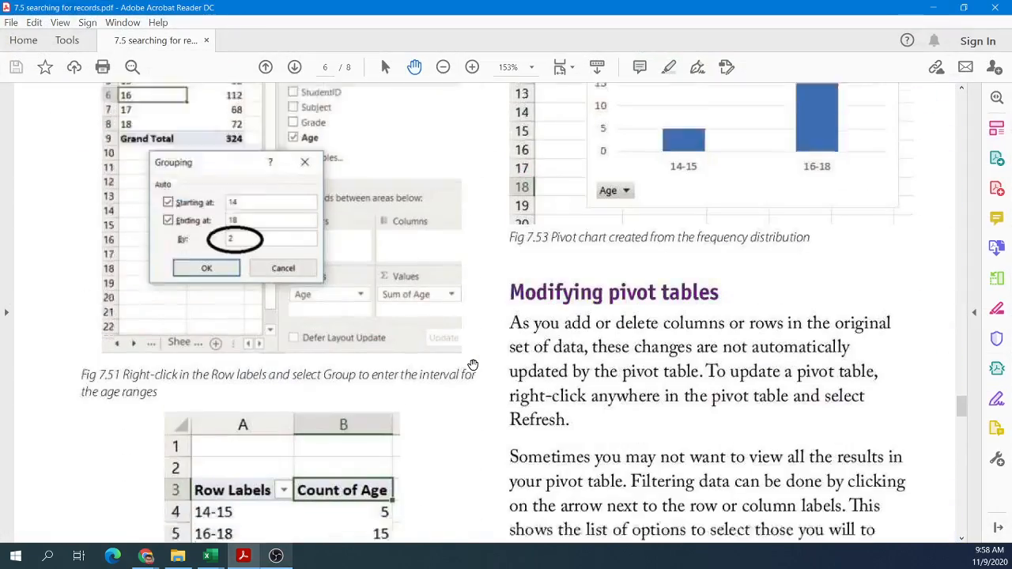
pyautogui.click(933, 7)
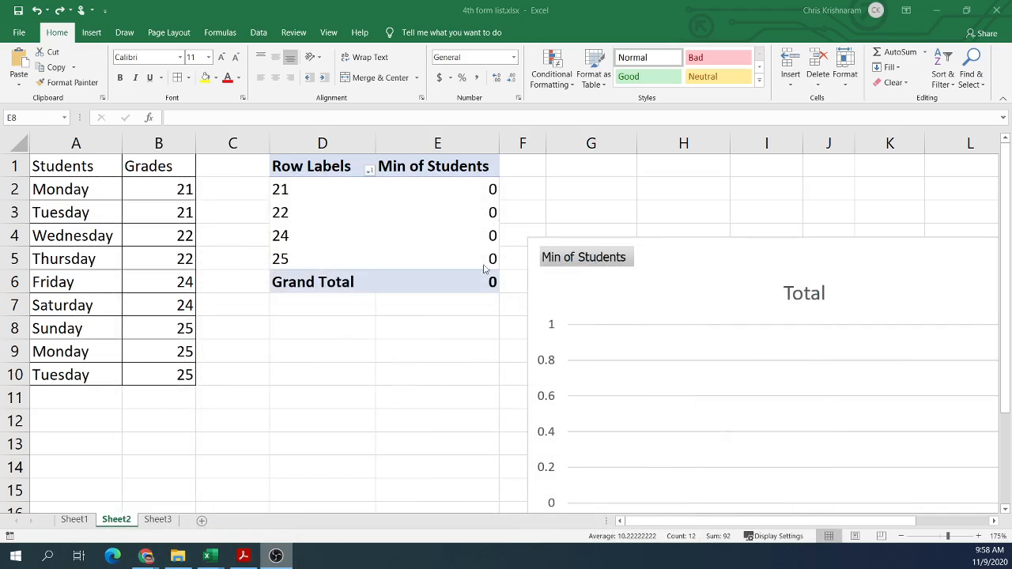
# - Set the calculation type of the PivotTable's Min of Students field to Count
pyautogui.click(391, 208)
pyautogui.click(493, 258)
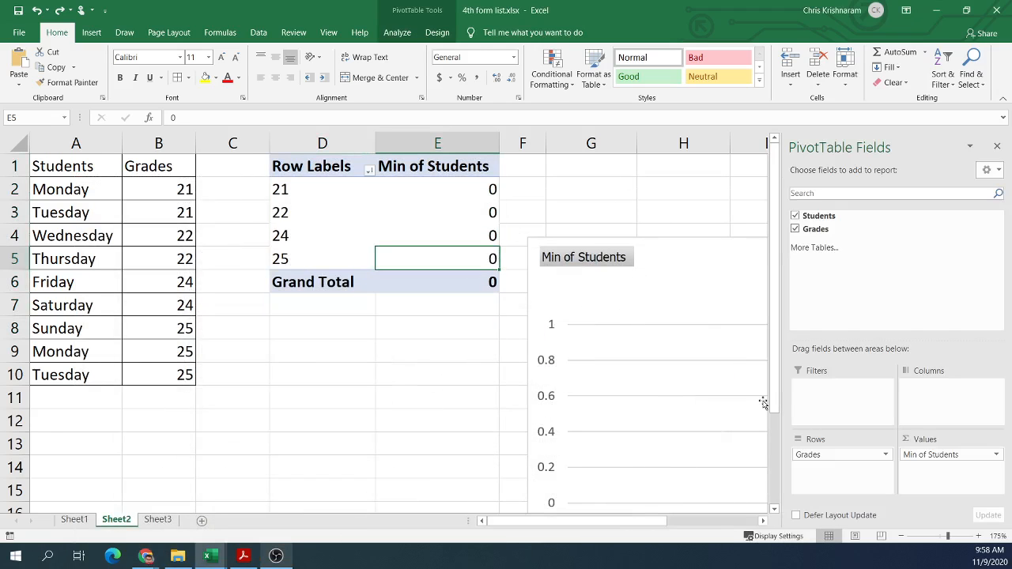
pyautogui.click(997, 454)
pyautogui.click(926, 437)
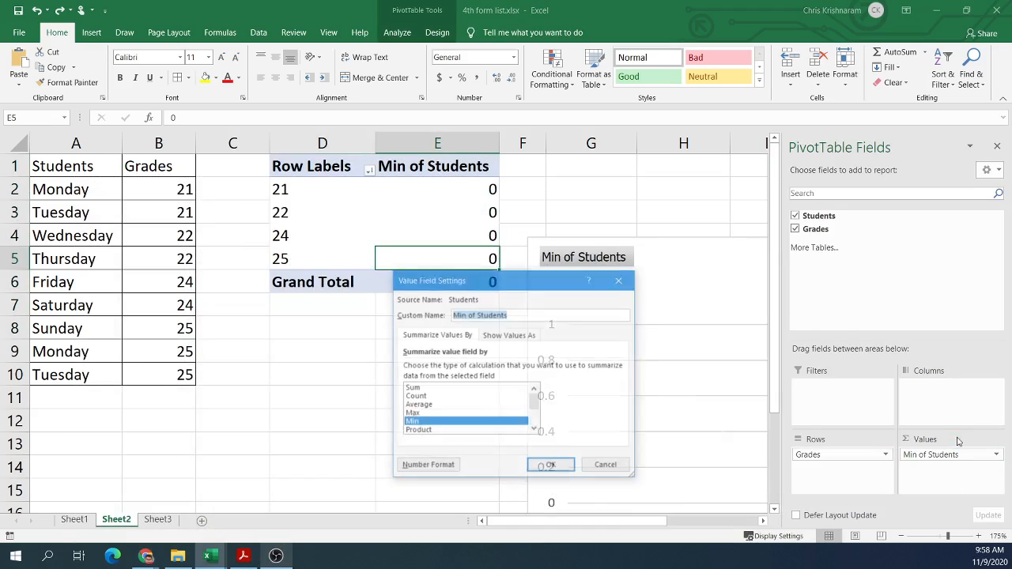
pyautogui.click(413, 397)
pyautogui.click(552, 467)
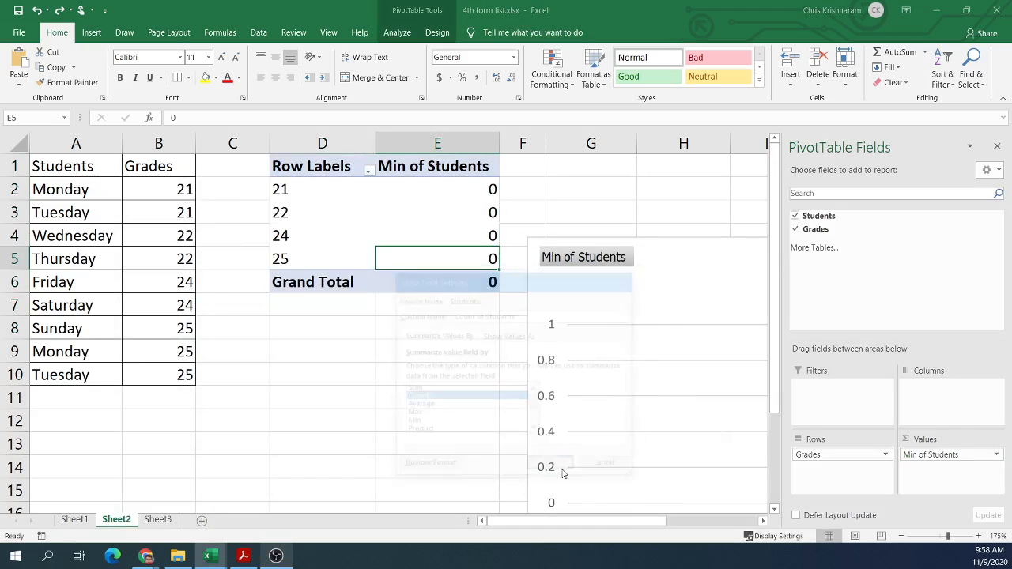
# - Close the PivotTable field list and move the pivot chart up so its upper edge sits near row 2, starting at column G
pyautogui.click(997, 146)
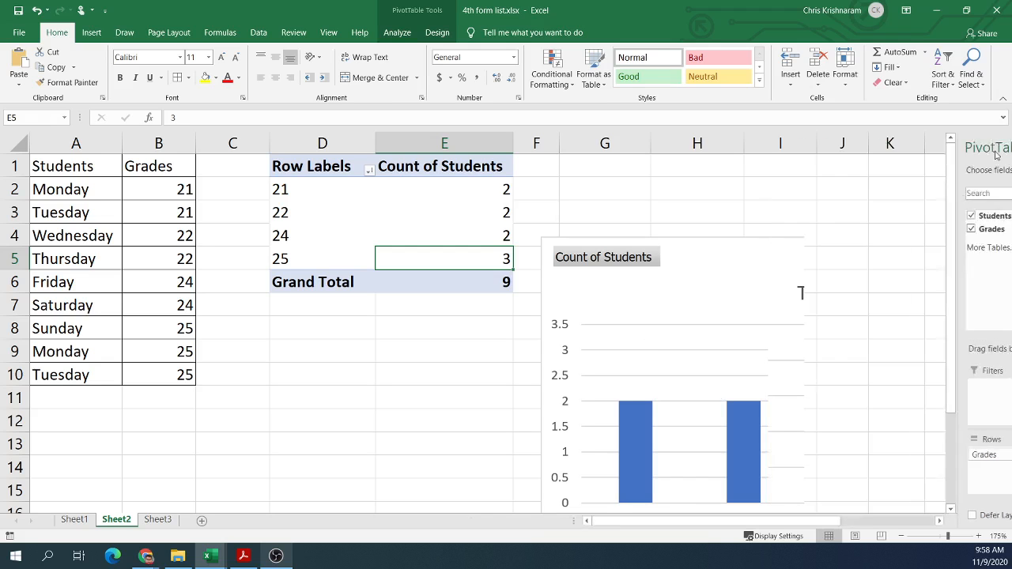
pyautogui.keyDown('ctrl'); pyautogui.scroll(-3, 789, 286); pyautogui.keyUp('ctrl')
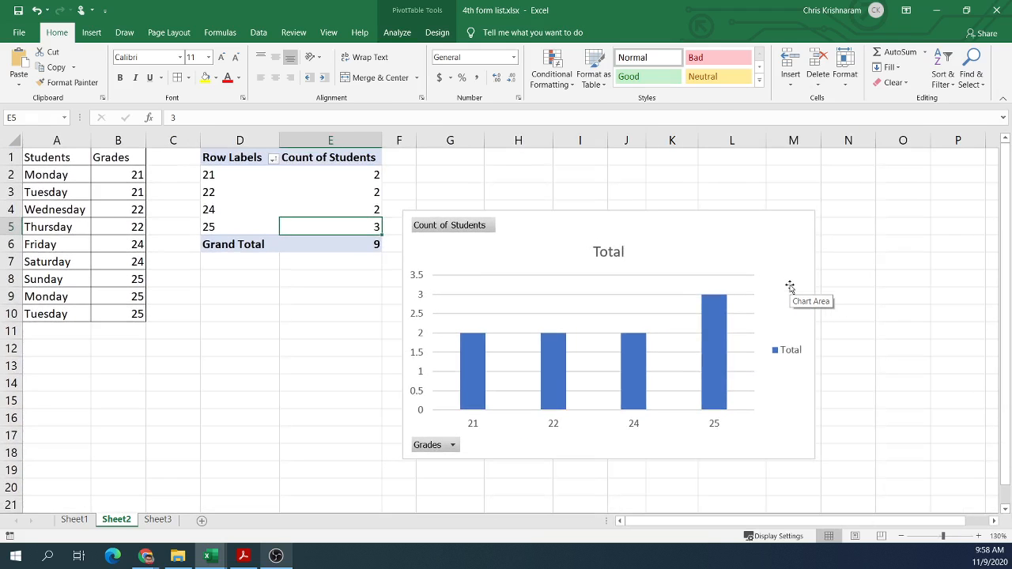
pyautogui.click(240, 168)
pyautogui.click(313, 191)
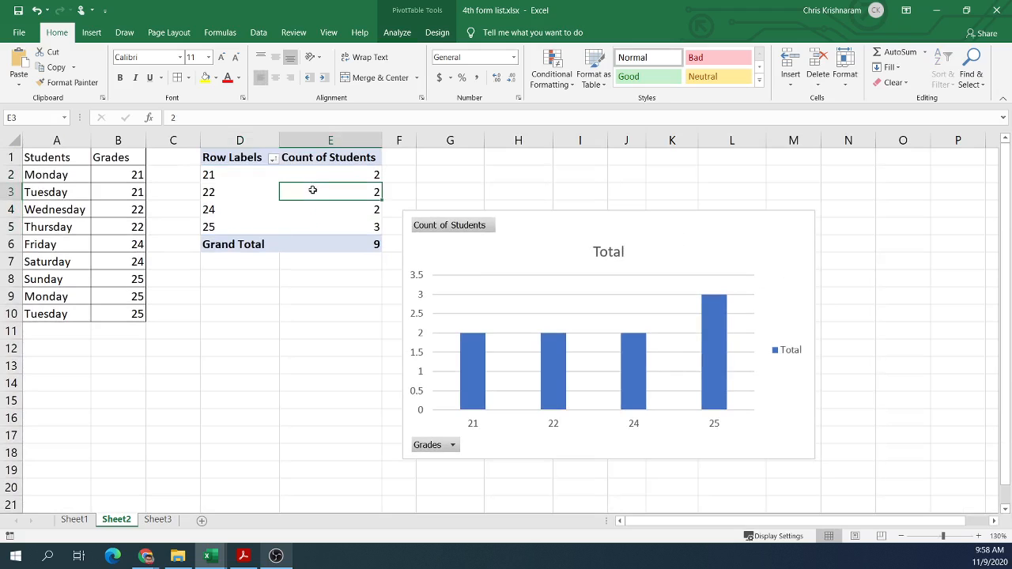
pyautogui.moveTo(596, 226); pyautogui.dragTo(610, 183)
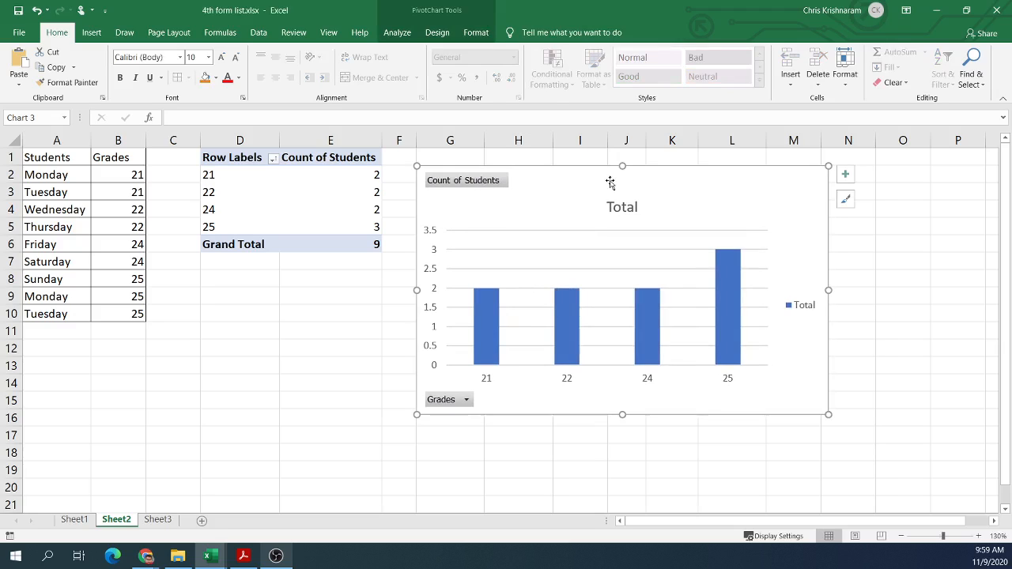
pyautogui.click(237, 176)
pyautogui.moveTo(240, 158); pyautogui.dragTo(379, 249)
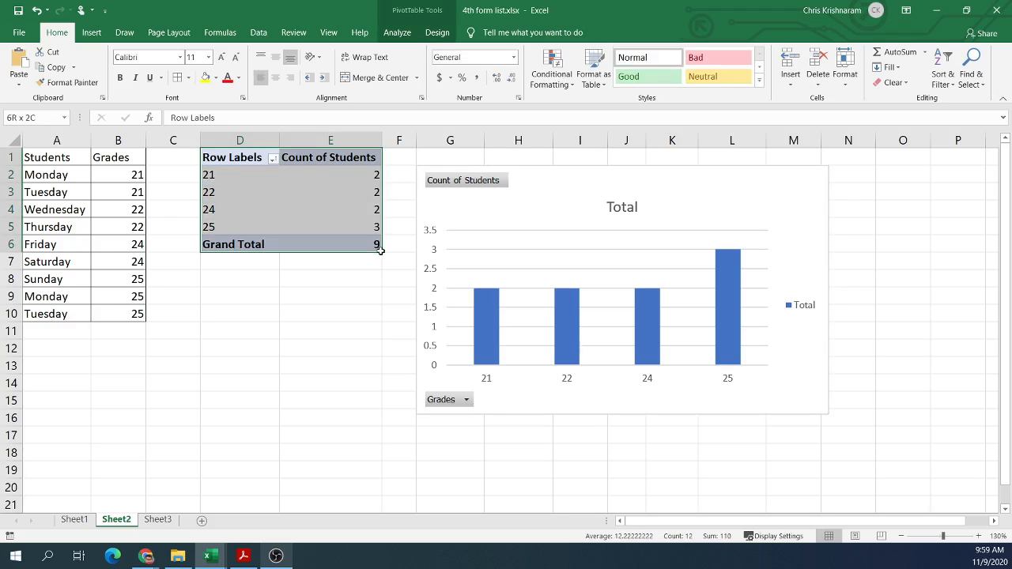
pyautogui.click(553, 210)
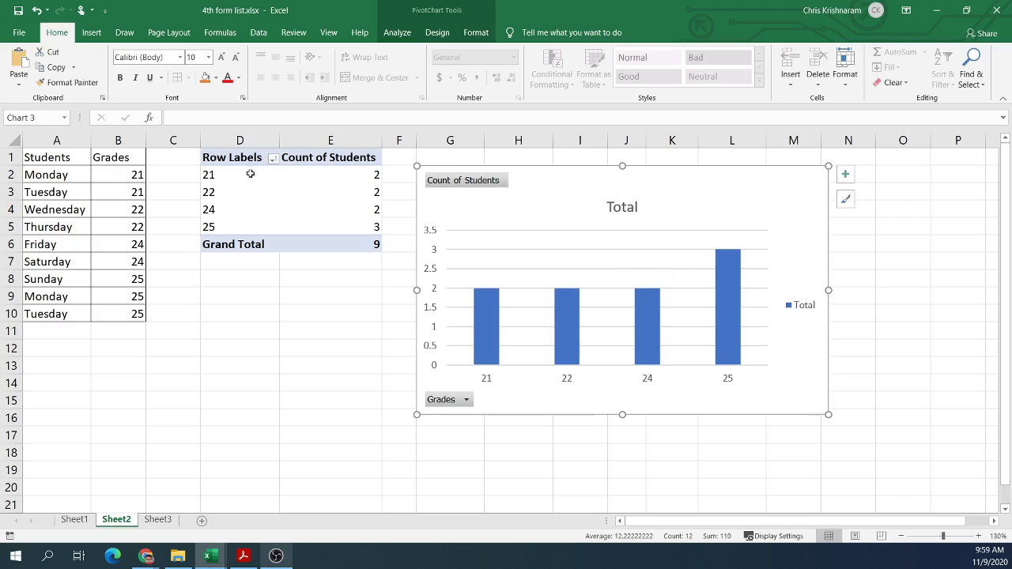
# - Rename the PivotTable's row label 21 in cell D2 as 123 and check the matching category on the chart axis
pyautogui.click(209, 175)
pyautogui.doubleClick(223, 177)
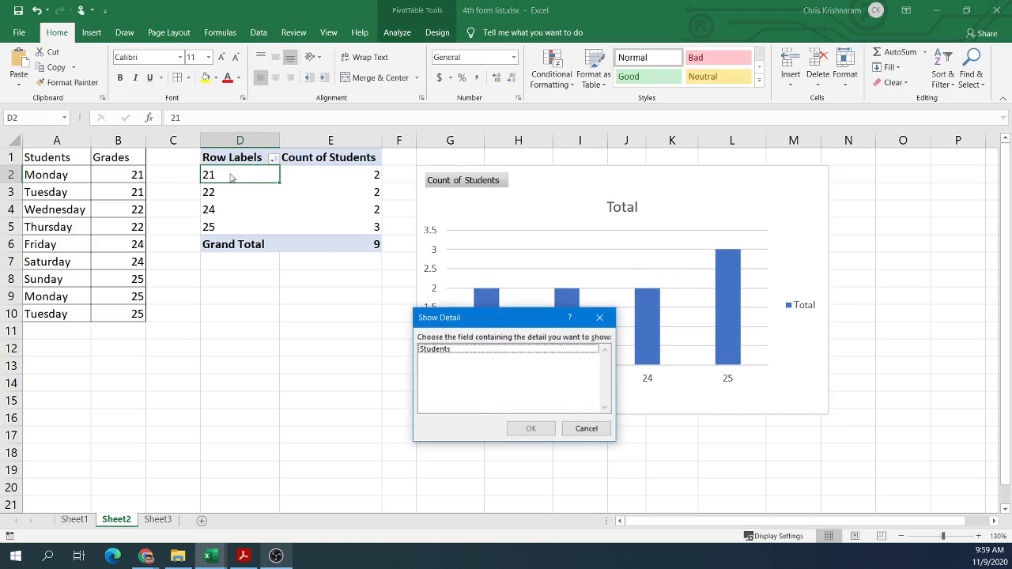
pyautogui.click(585, 427)
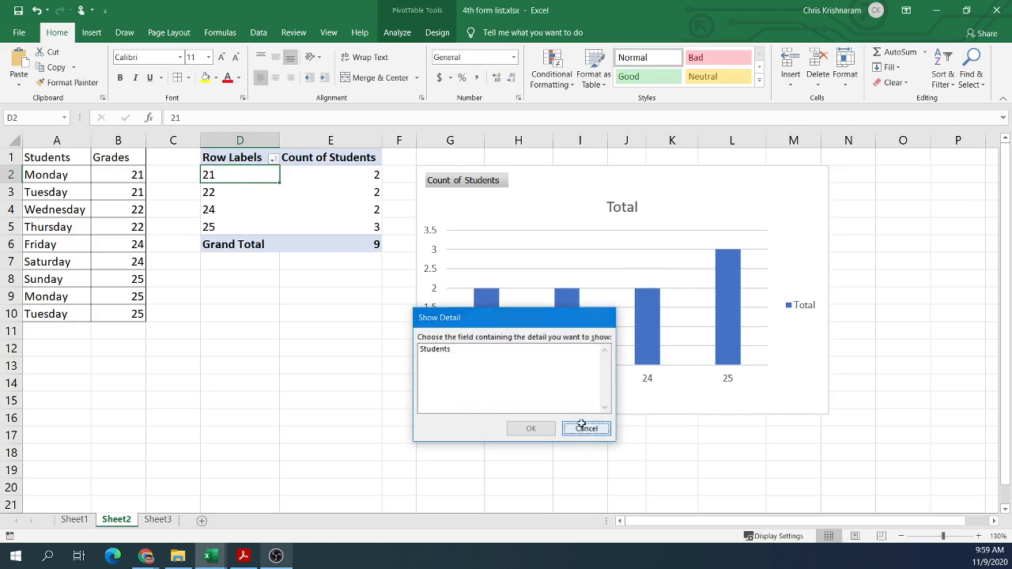
pyautogui.write('123')
pyautogui.click(263, 193)
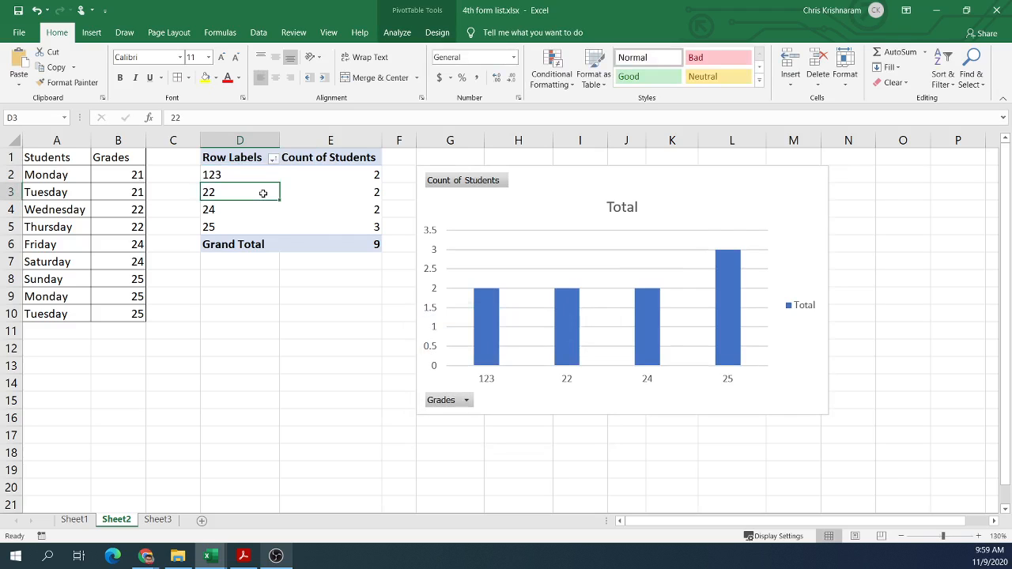
pyautogui.click(485, 381)
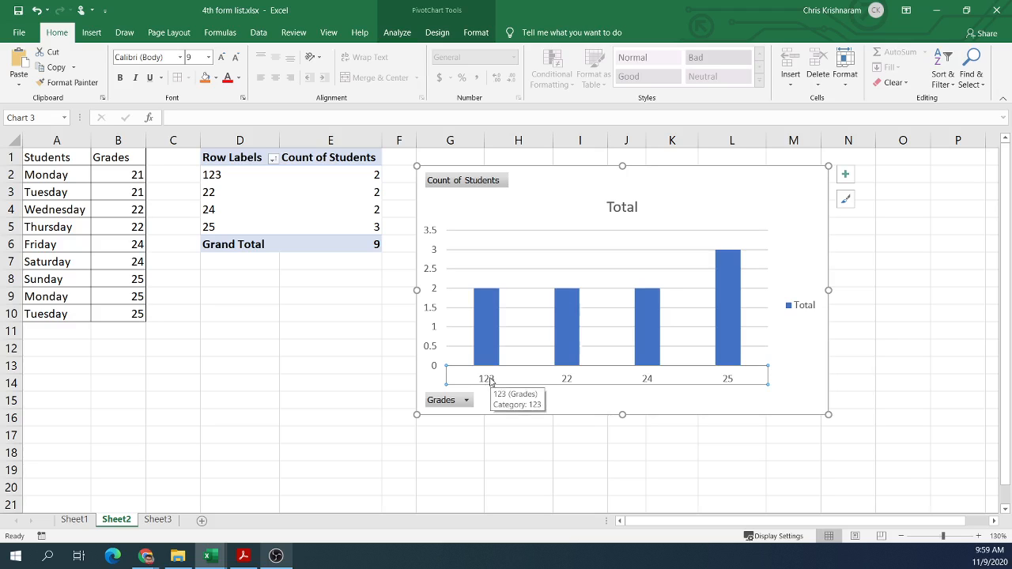
# - Try to overwrite the Count of Students value in cell E2 with a number starting with 1
pyautogui.click(360, 174)
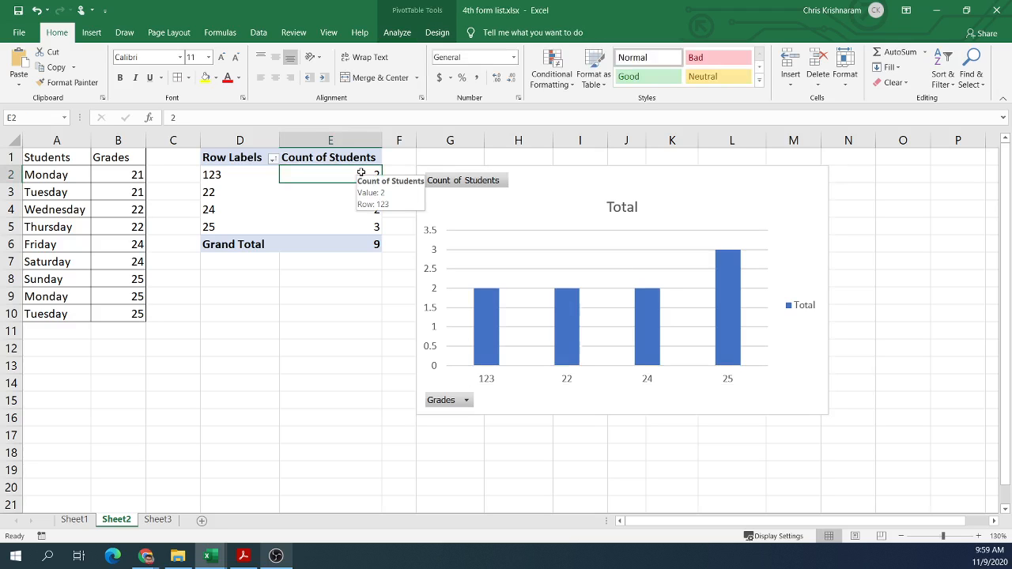
pyautogui.press('1')
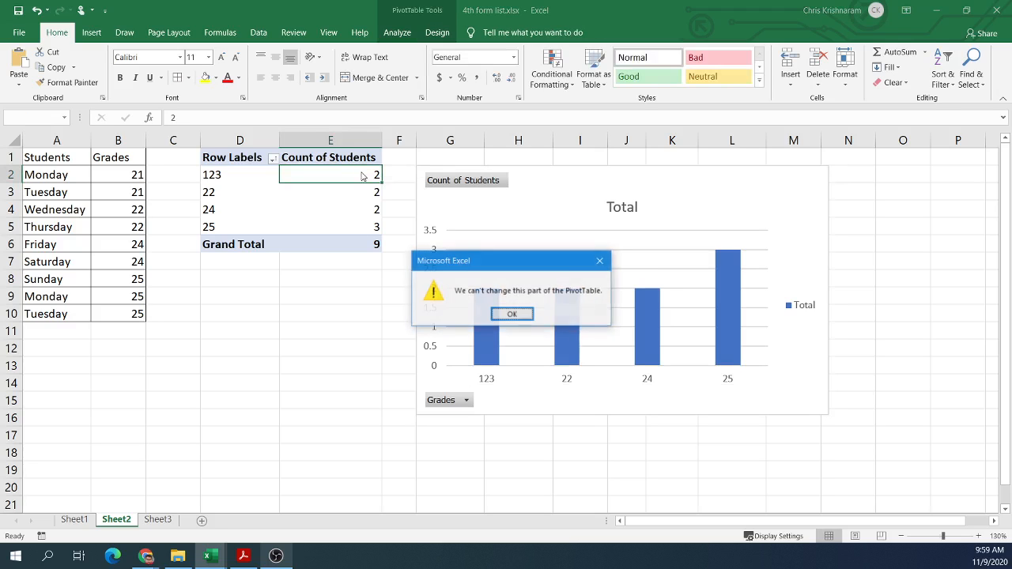
pyautogui.click(512, 316)
pyautogui.press('1')
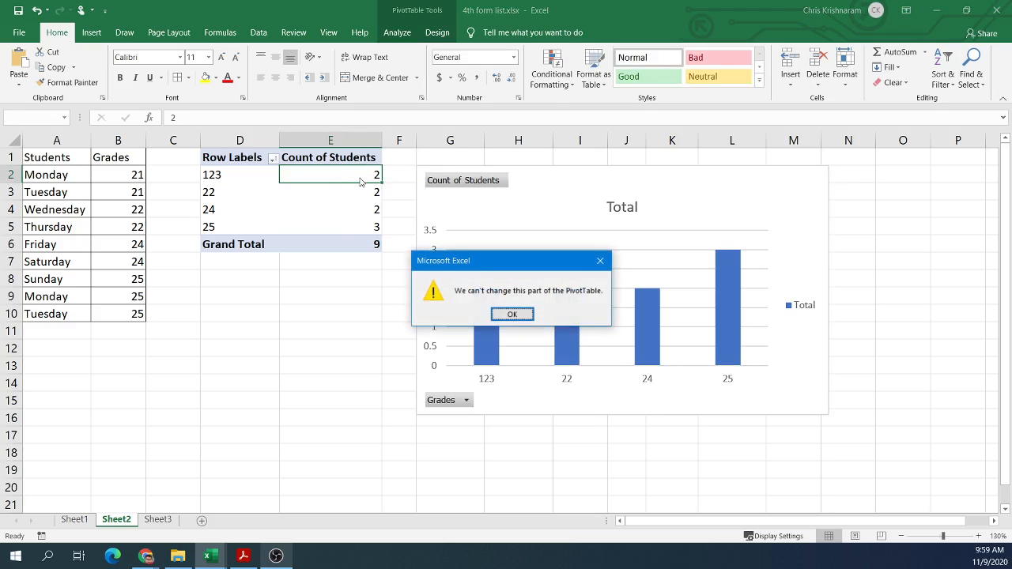
pyautogui.click(516, 318)
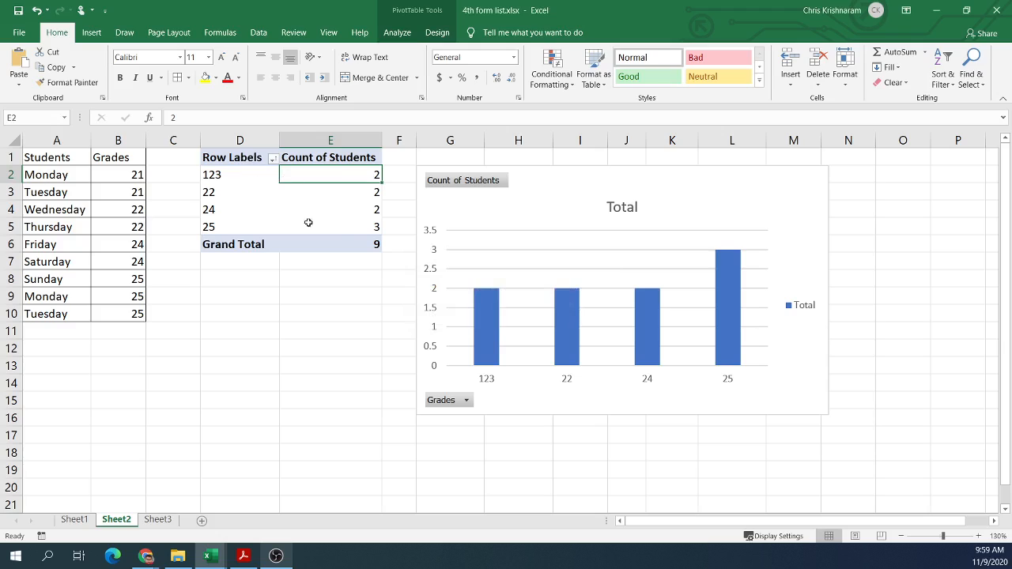
# - Rename the PivotTable's row label 24 in cell D4 as lasjdflj, and select the PivotTable range D1:E6
pyautogui.click(345, 244)
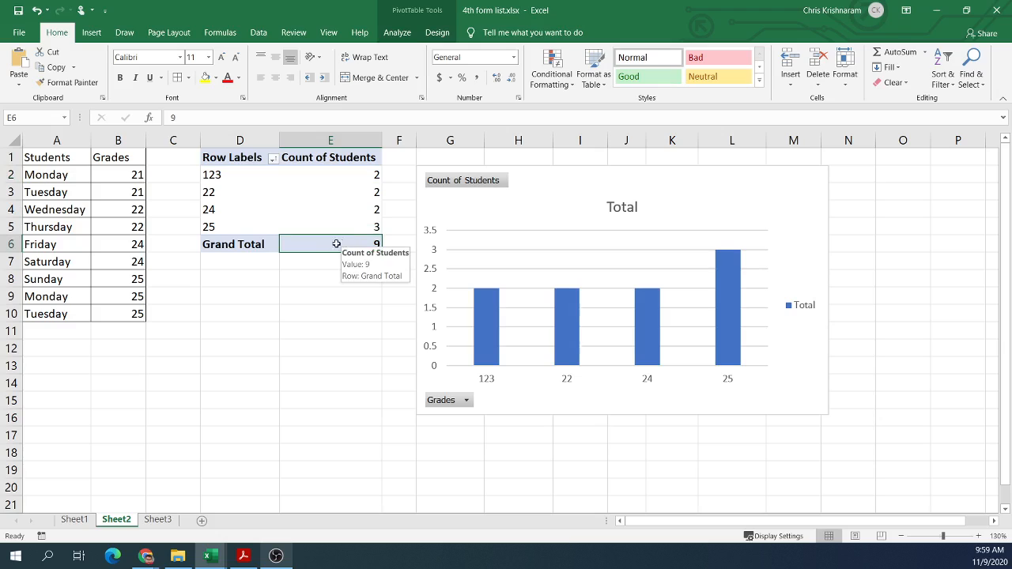
pyautogui.click(225, 209)
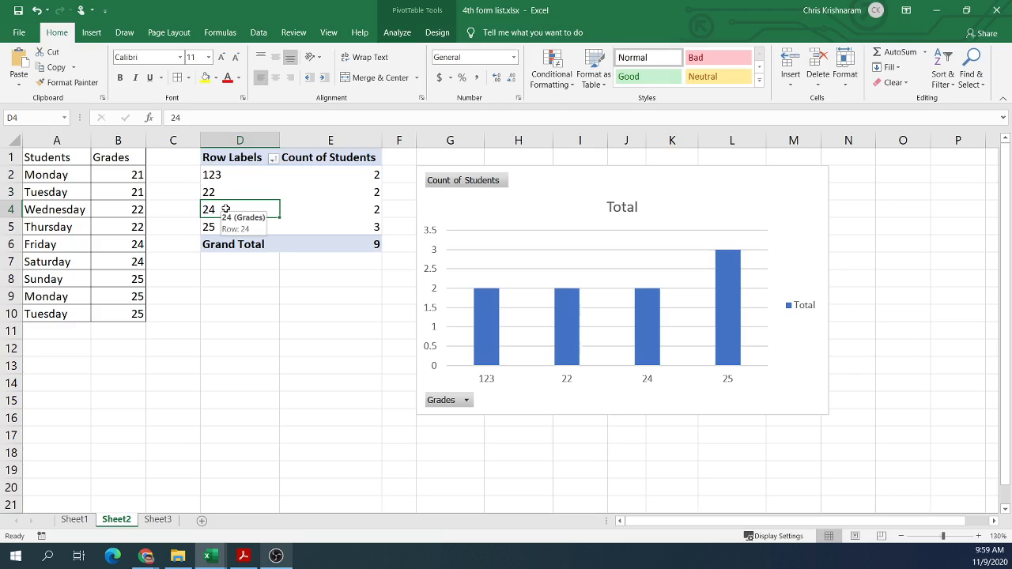
pyautogui.write('lasjdflj')
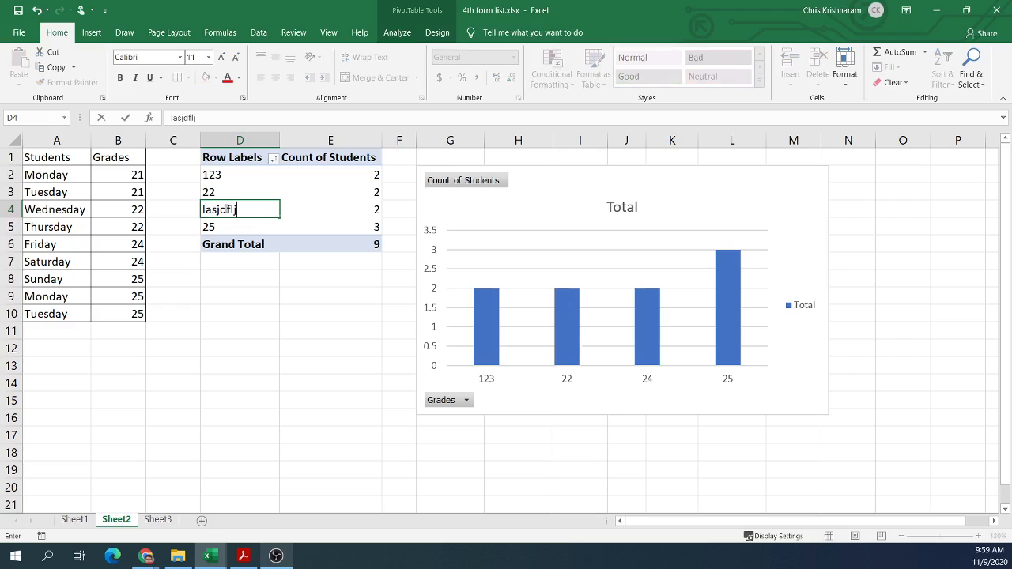
pyautogui.press('Return')
pyautogui.click(227, 209)
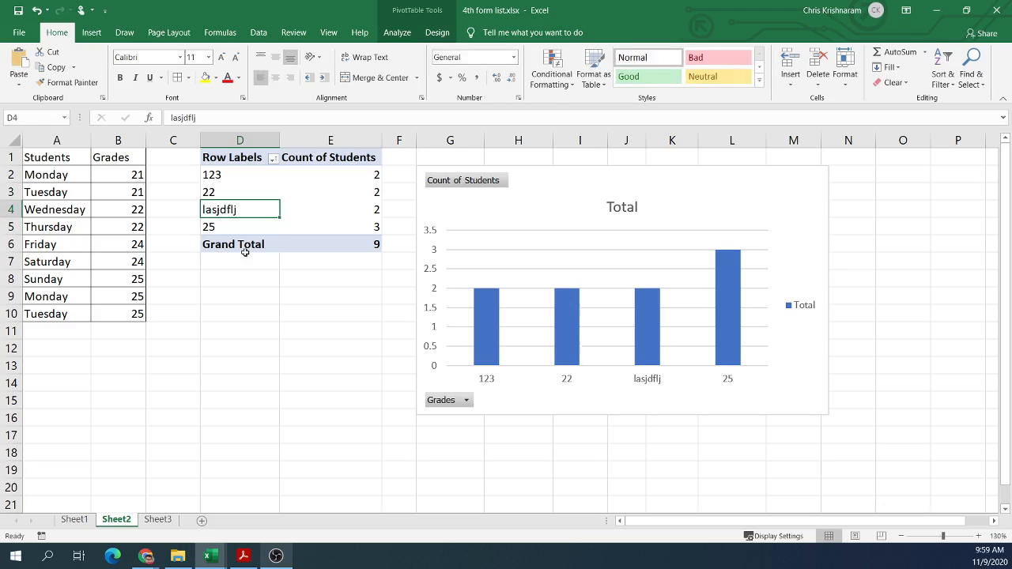
pyautogui.moveTo(241, 159); pyautogui.dragTo(352, 243)
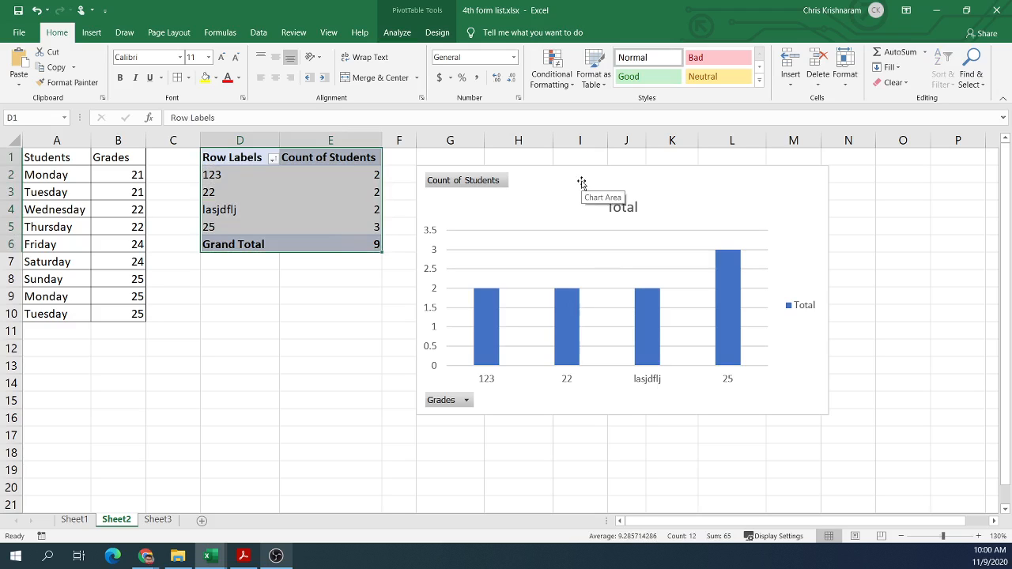
# - Switch to Adobe Acrobat Reader, reduce the zoom to 125%, and examine the Questions box on page 178
pyautogui.click(242, 556)
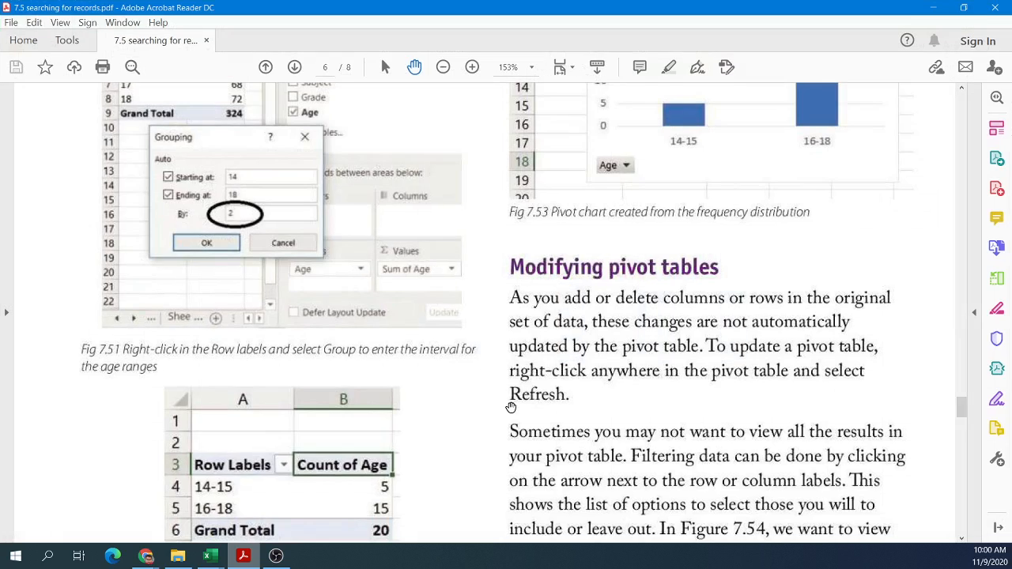
pyautogui.scroll(3, 510, 407)
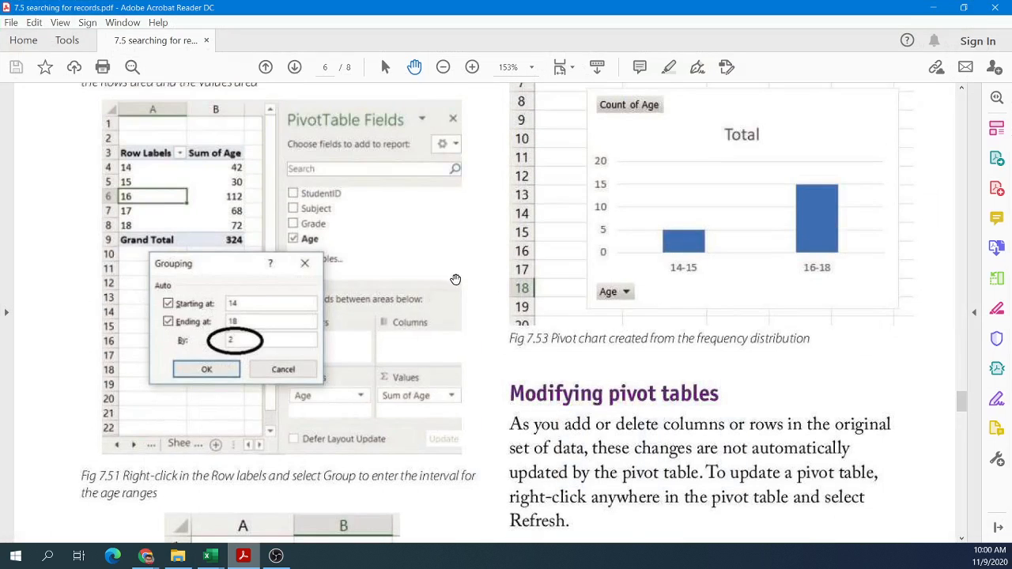
pyautogui.scroll(-10, 449, 292)
pyautogui.hotkey('ctrl', '-')
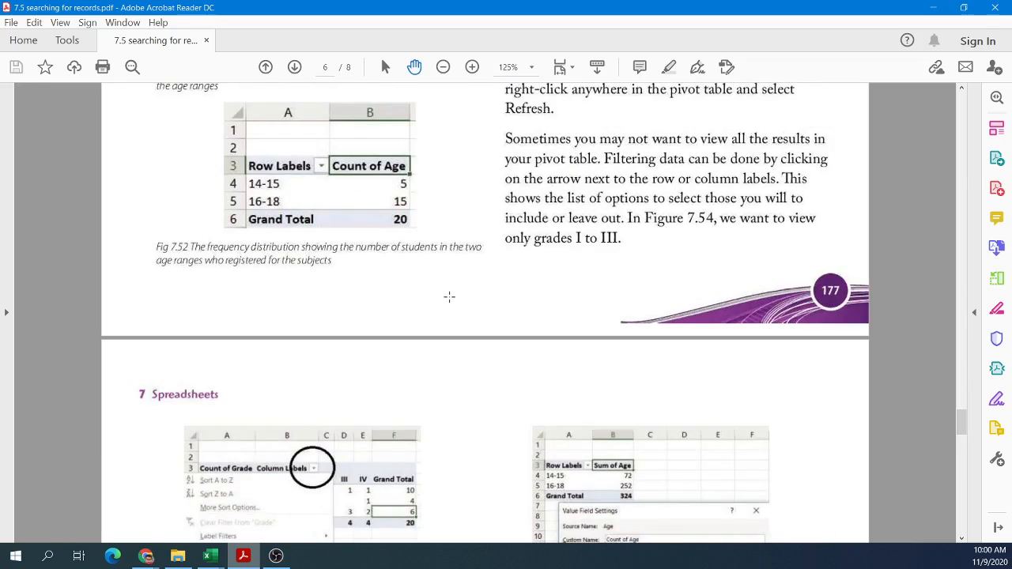
pyautogui.scroll(-10, 447, 296)
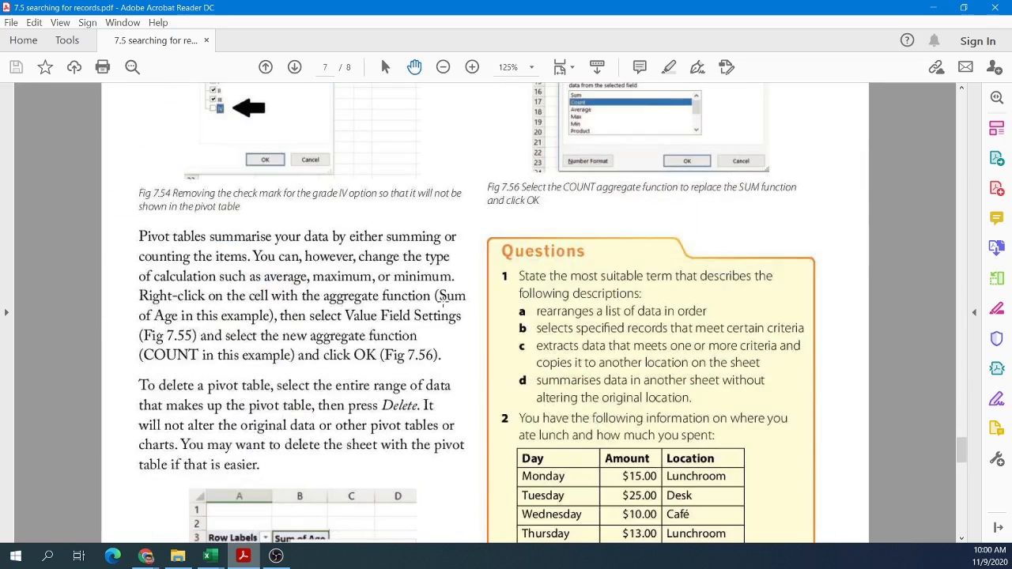
pyautogui.scroll(-2, 443, 297)
pyautogui.moveTo(477, 154); pyautogui.dragTo(831, 480)
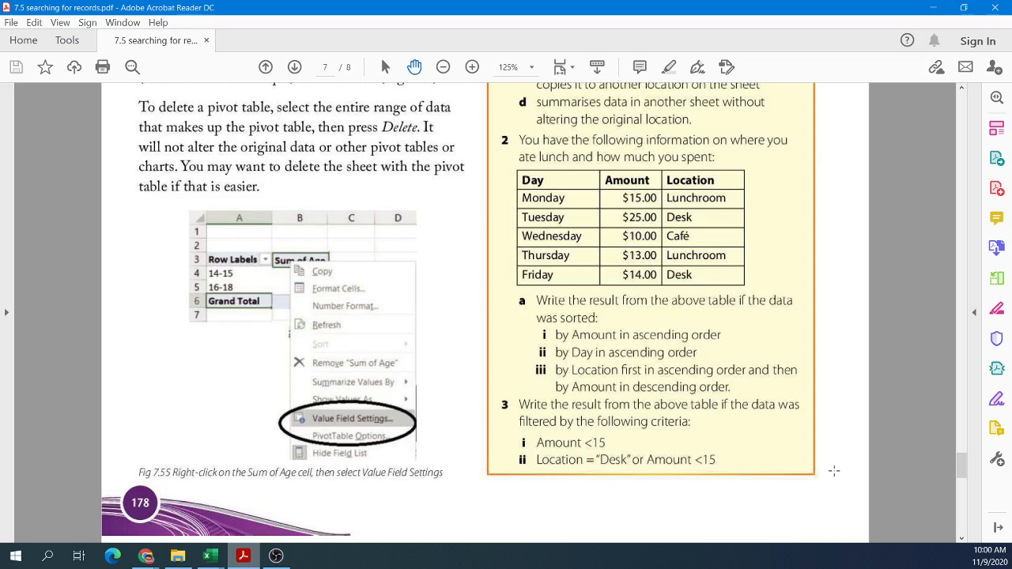
pyautogui.scroll(5, 833, 470)
pyautogui.scroll(-1, 833, 471)
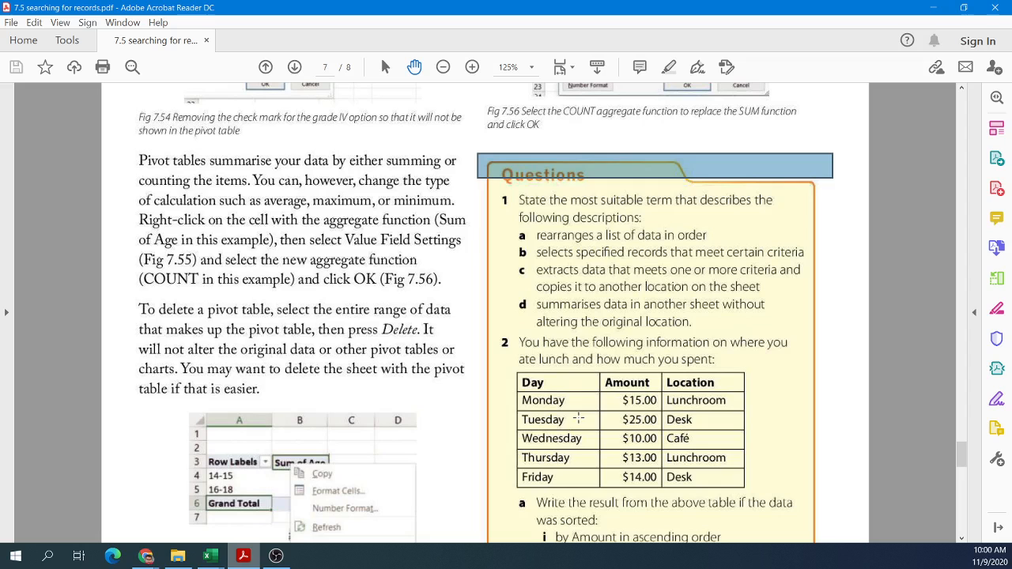
# - Look through practical Exercises 9 and 10 on the document's last page and compare them with the Questions box
pyautogui.scroll(-15, 555, 393)
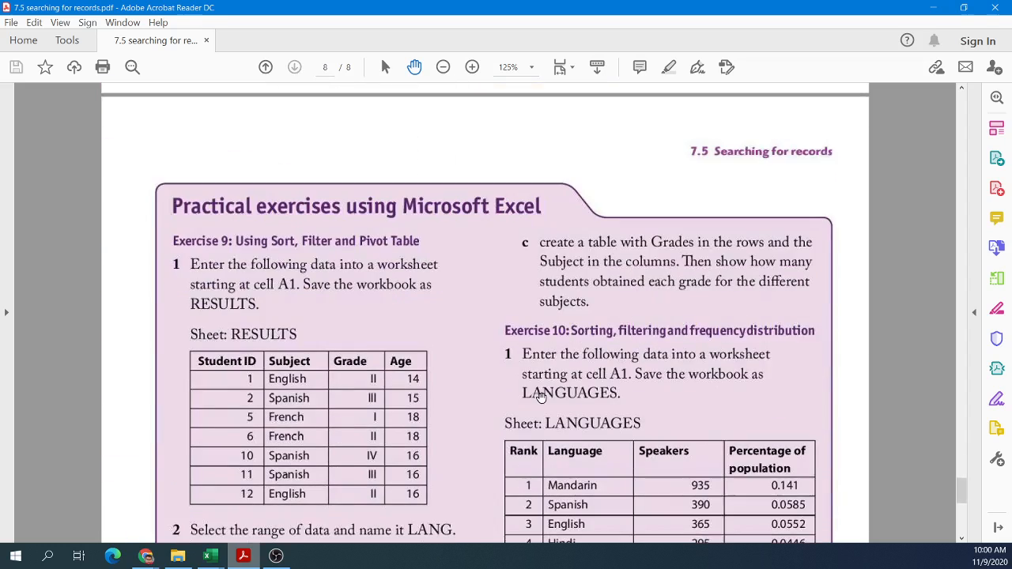
pyautogui.scroll(-12, 235, 388)
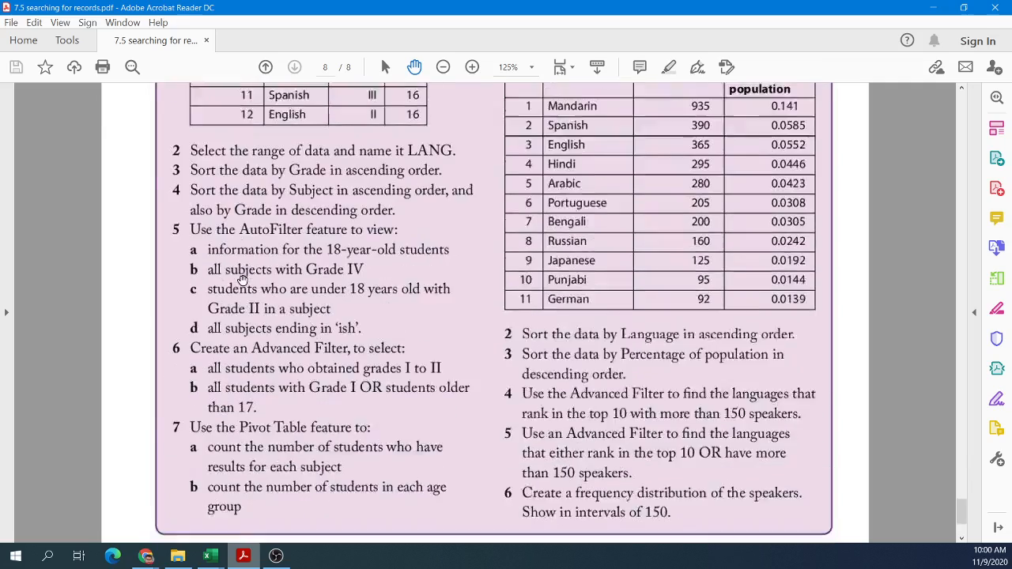
pyautogui.scroll(5, 242, 281)
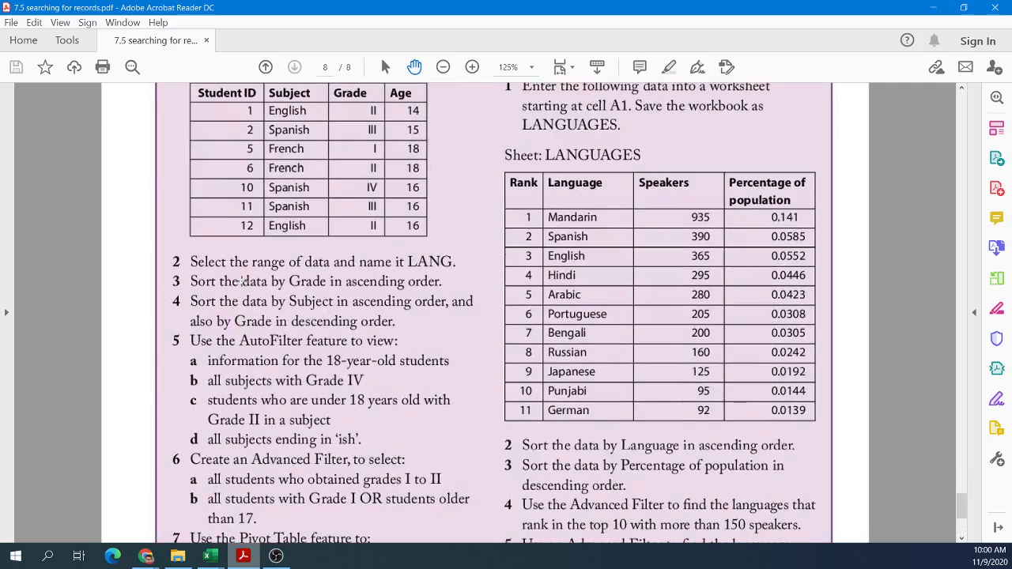
pyautogui.scroll(4, 242, 282)
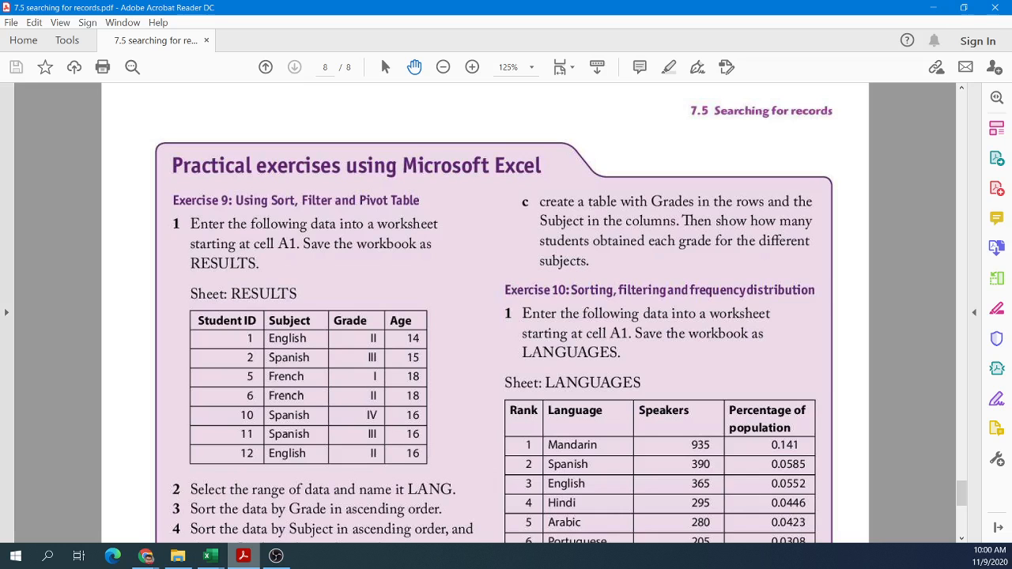
pyautogui.scroll(10, 389, 278)
pyautogui.scroll(3, 425, 297)
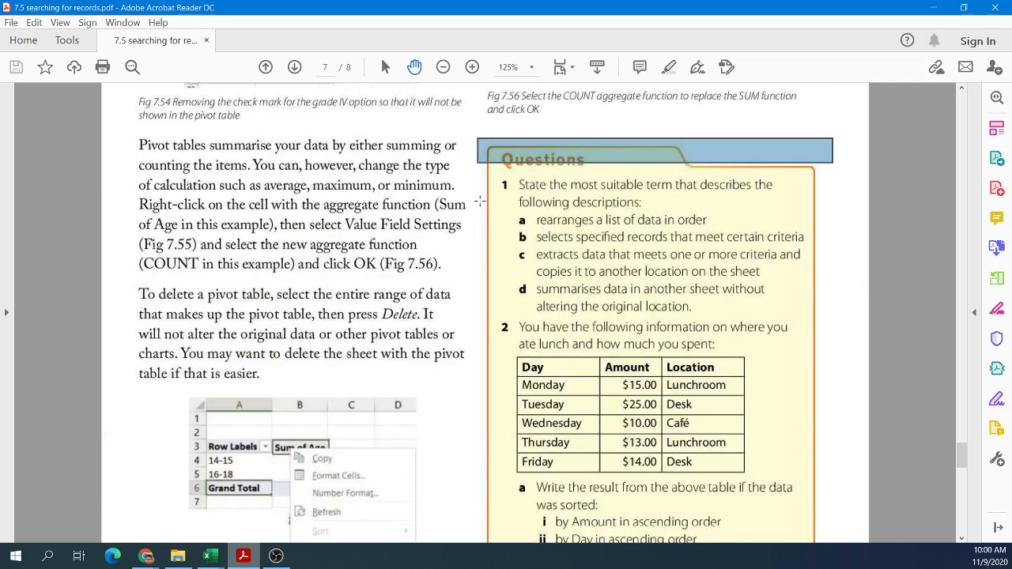
pyautogui.scroll(-3, 480, 201)
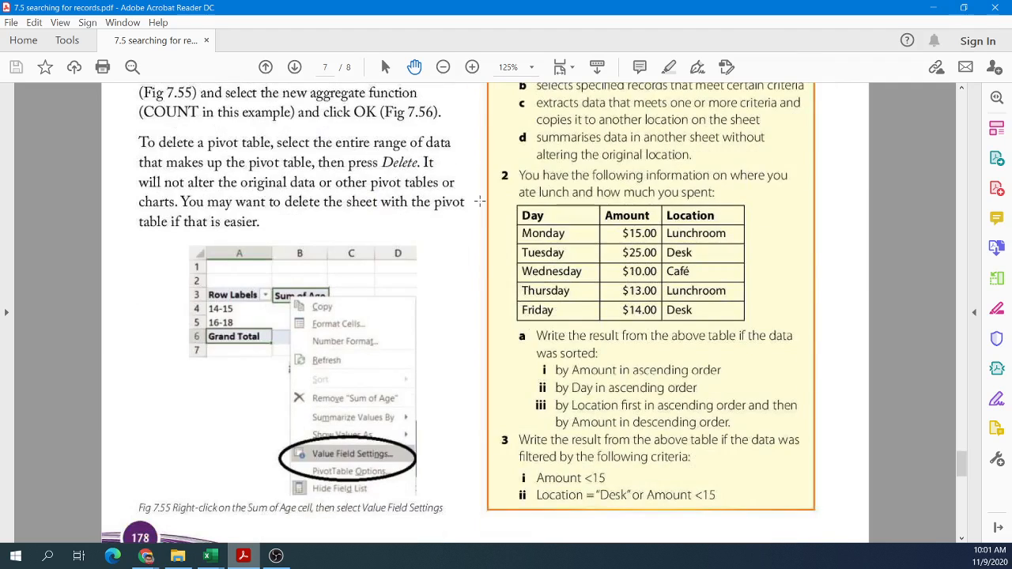
pyautogui.scroll(-10, 480, 200)
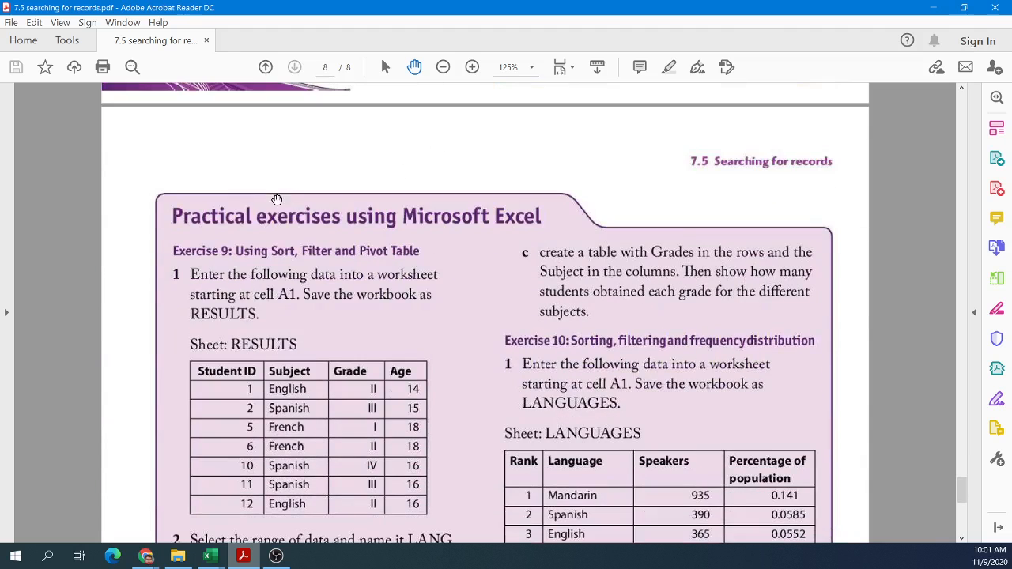
# - Mark out the Practical exercises using Microsoft Excel section and examine the instructions and data of Exercise 9
pyautogui.moveTo(139, 185); pyautogui.dragTo(853, 477)
pyautogui.scroll(3, 543, 337)
pyautogui.scroll(1, 543, 337)
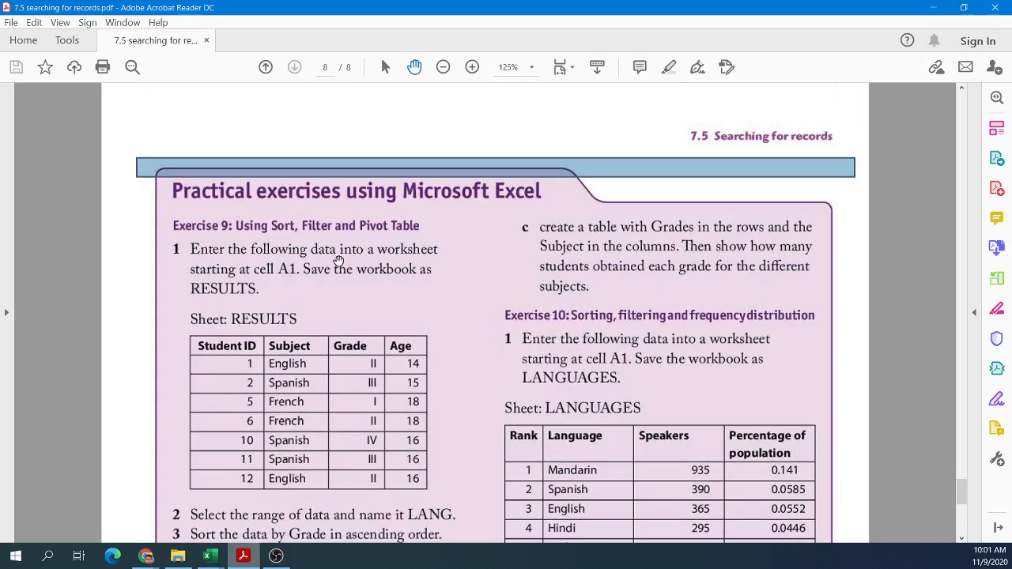
pyautogui.scroll(-2, 313, 268)
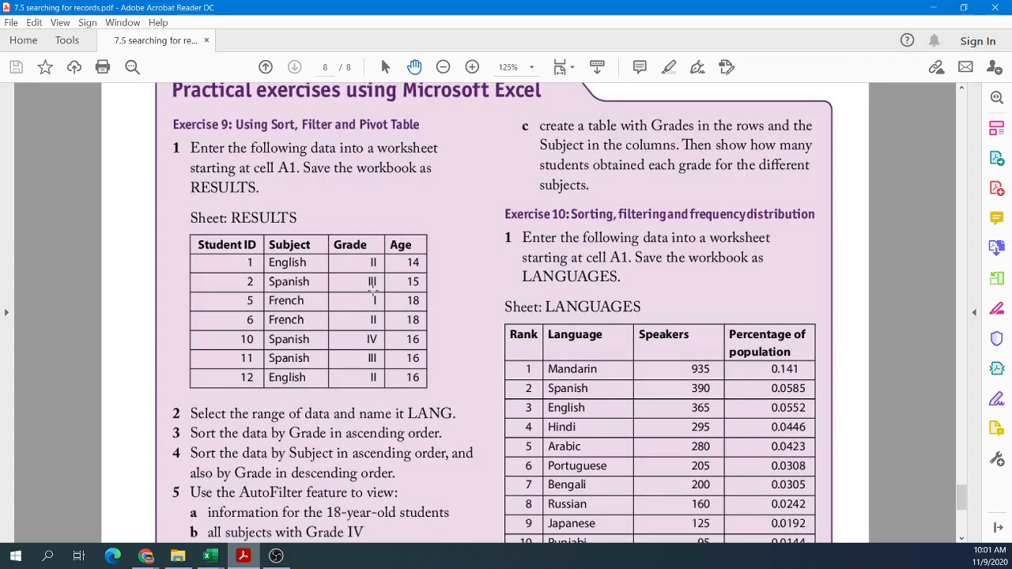
pyautogui.scroll(5, 374, 291)
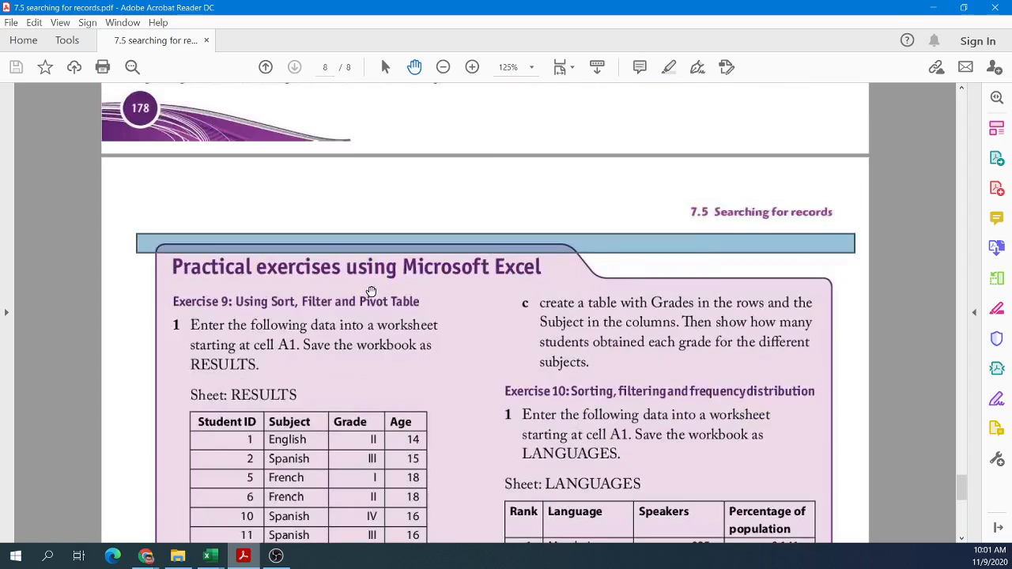
# - Go back through the document to the start of the Pivot tables section on page 174
pyautogui.scroll(10, 473, 384)
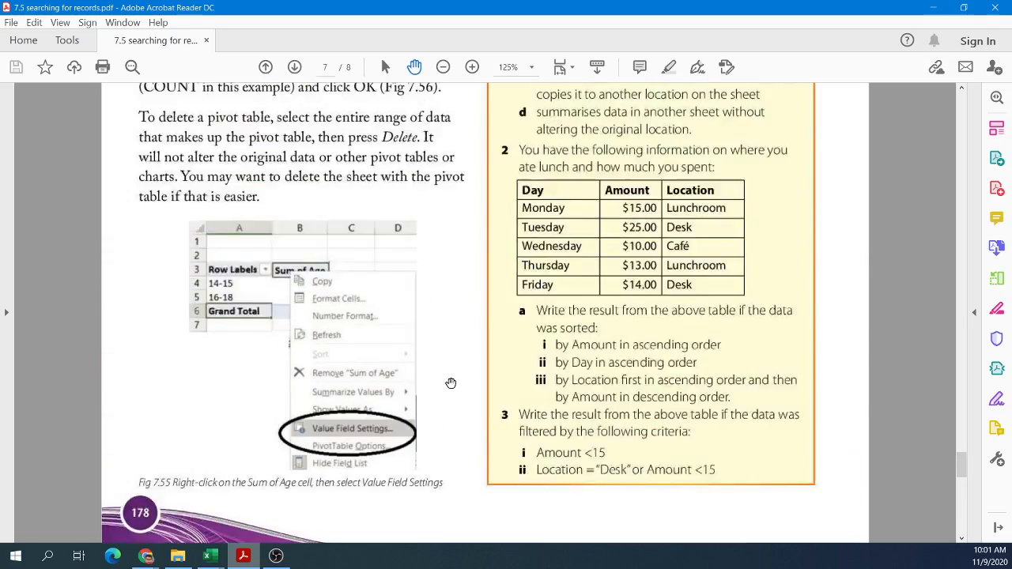
pyautogui.scroll(10, 448, 384)
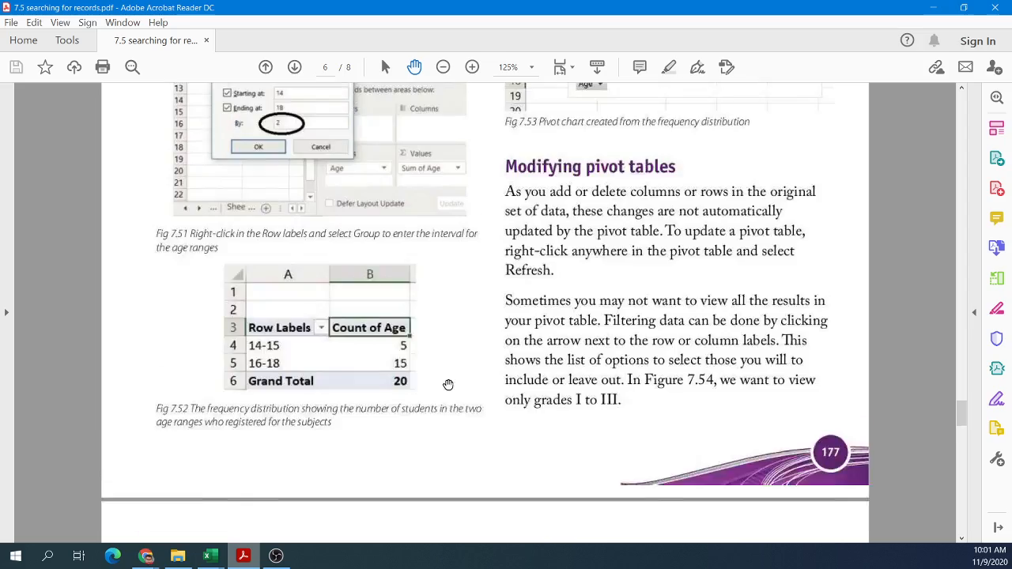
pyautogui.scroll(10, 440, 403)
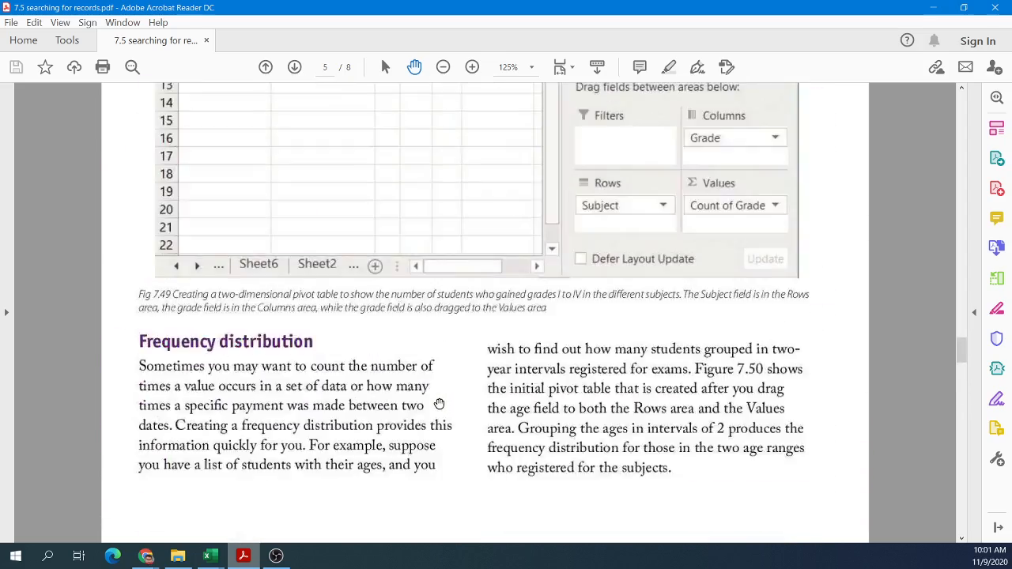
pyautogui.scroll(10, 436, 407)
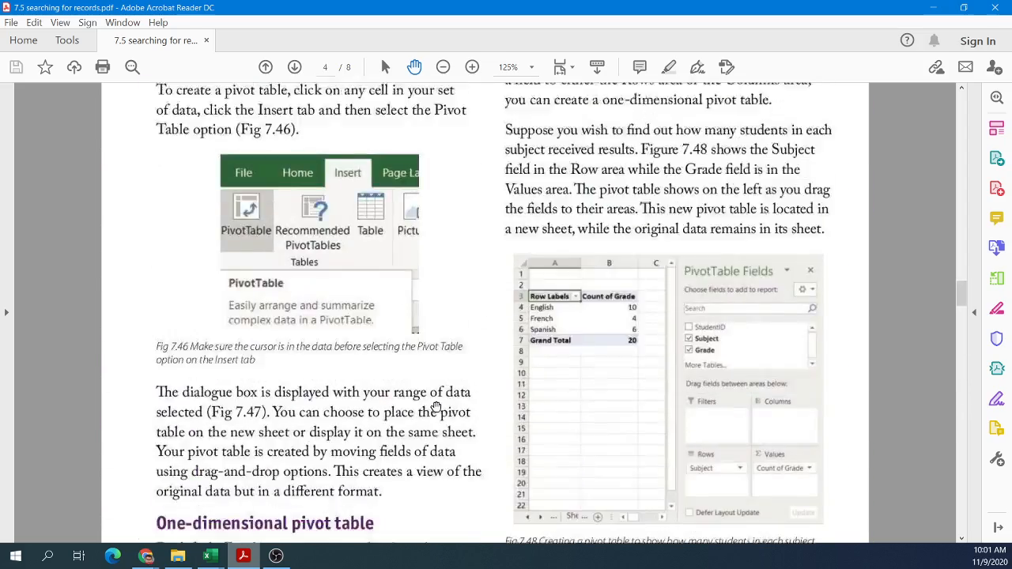
pyautogui.scroll(4, 435, 409)
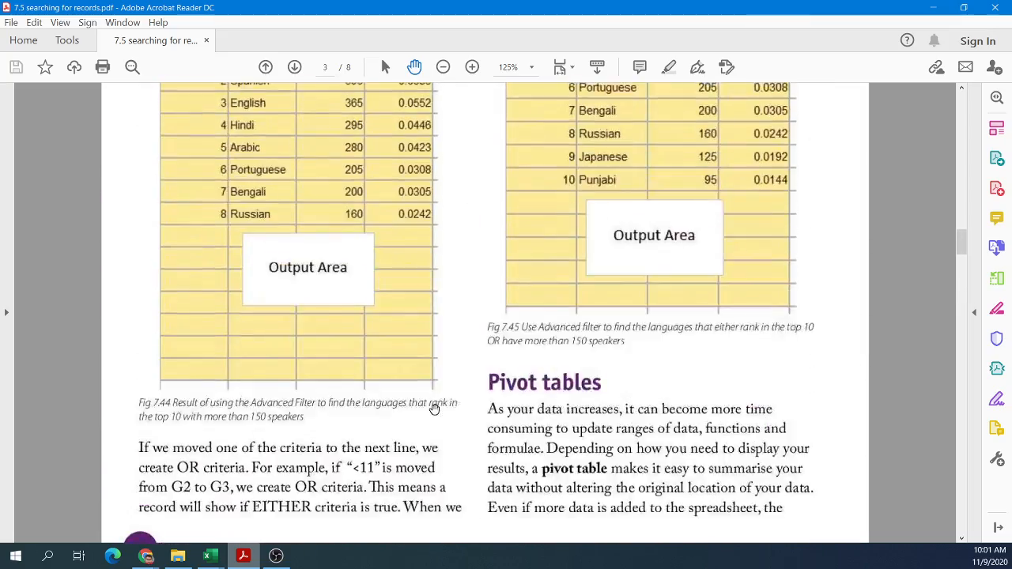
pyautogui.scroll(-7, 431, 409)
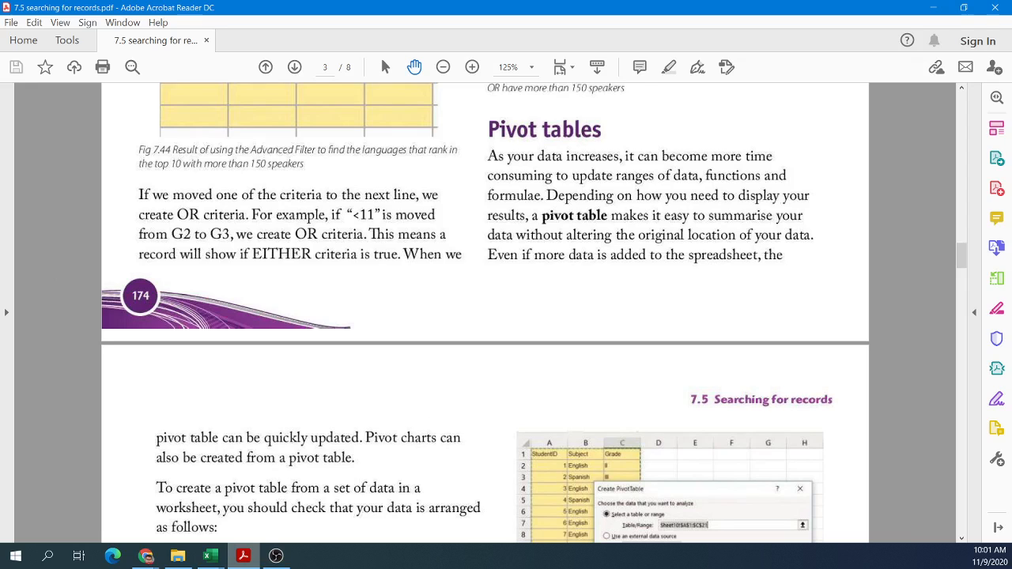
pyautogui.hotkey('alt', 'Tab')
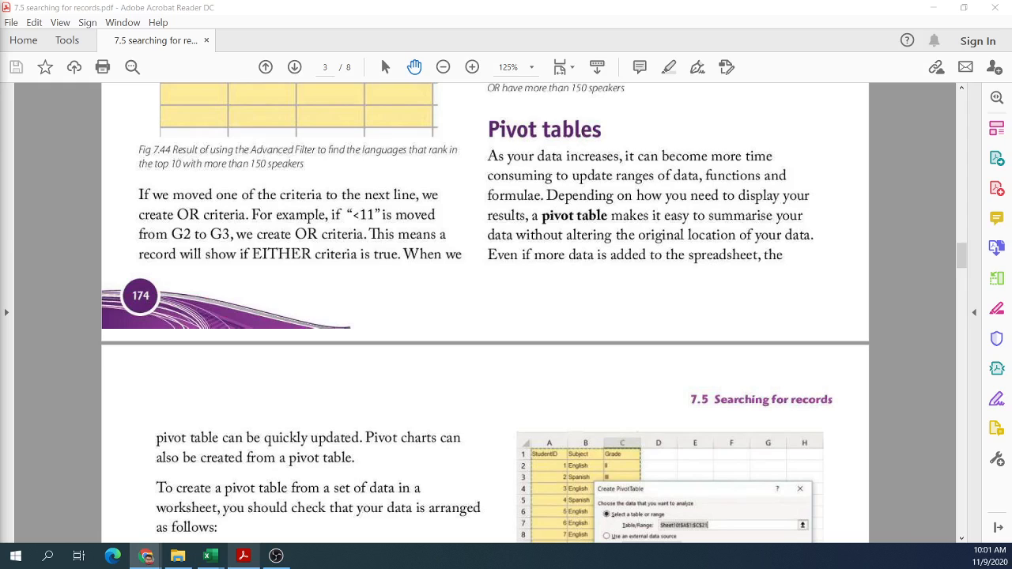
pyautogui.hotkey('alt', 'Tab')
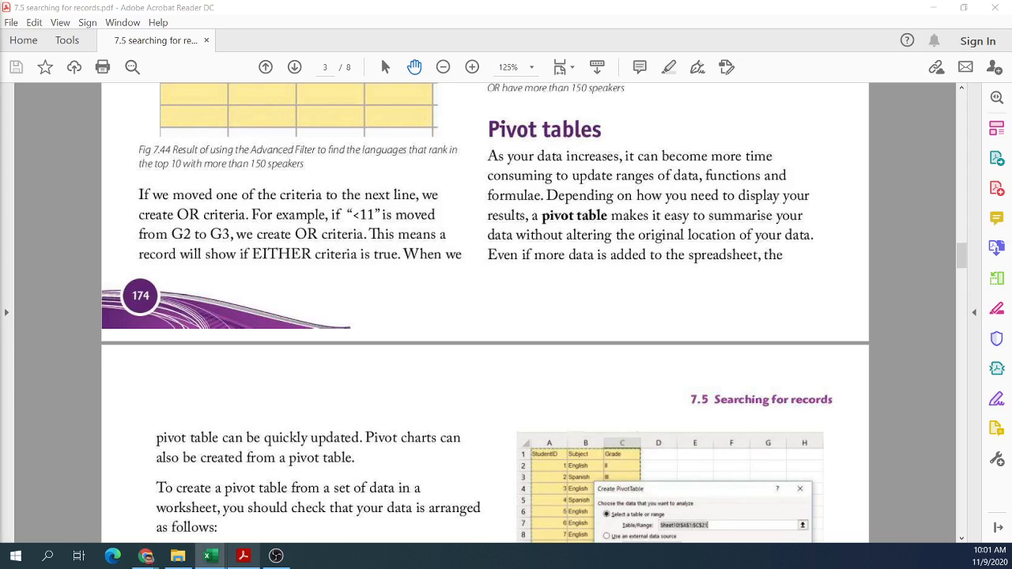
pyautogui.hotkey('alt', 'Tab')
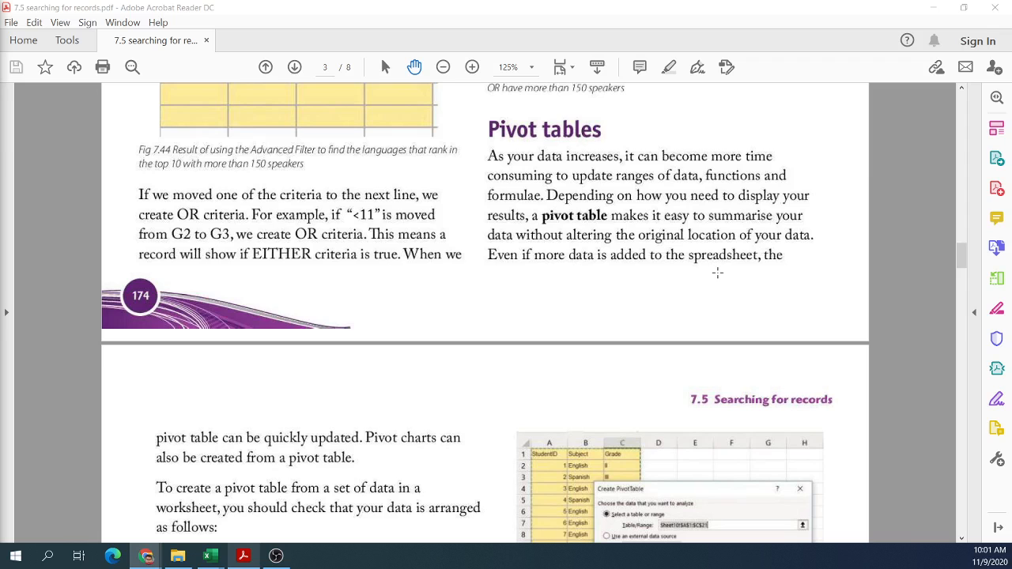
# - Read the Pivot tables introduction and the list of data arrangement requirements on page 175
pyautogui.scroll(-5, 587, 277)
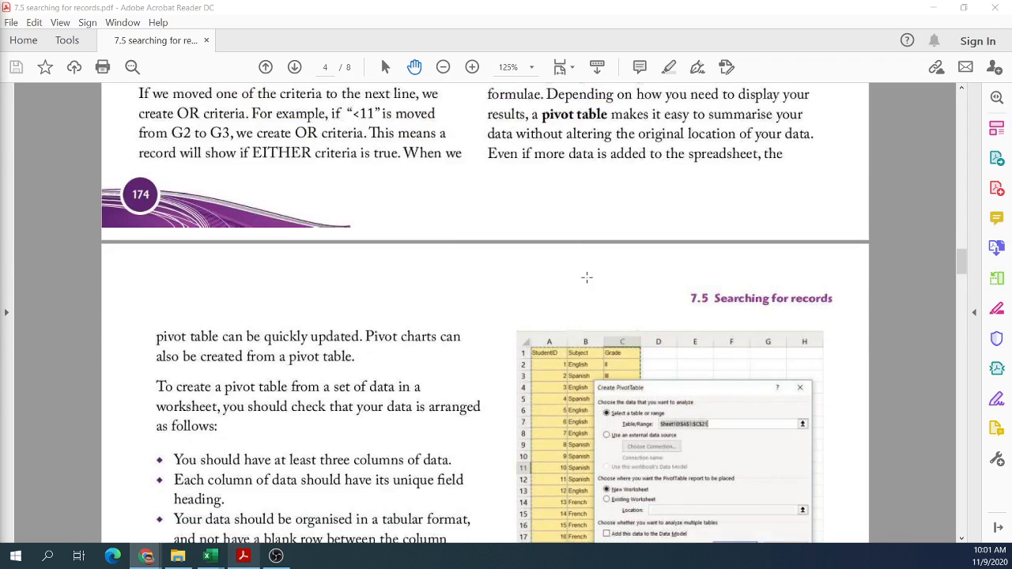
pyautogui.scroll(6, 570, 269)
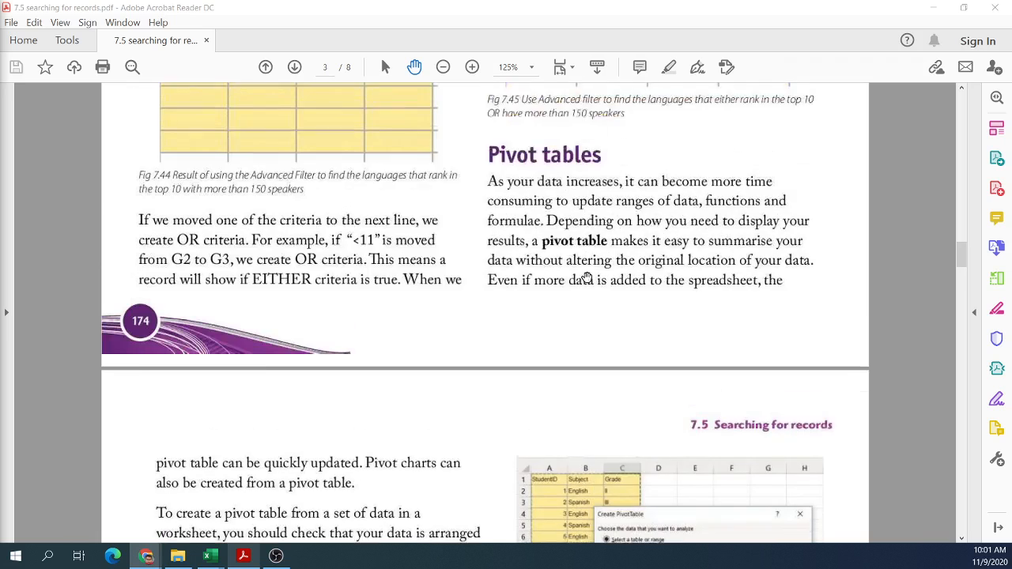
pyautogui.scroll(-2, 527, 266)
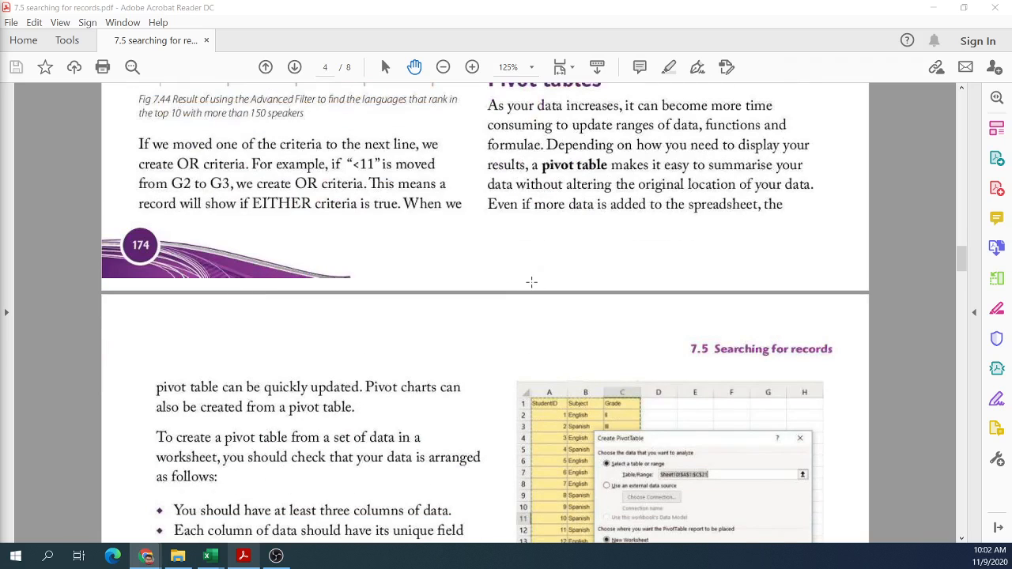
pyautogui.scroll(-6, 532, 281)
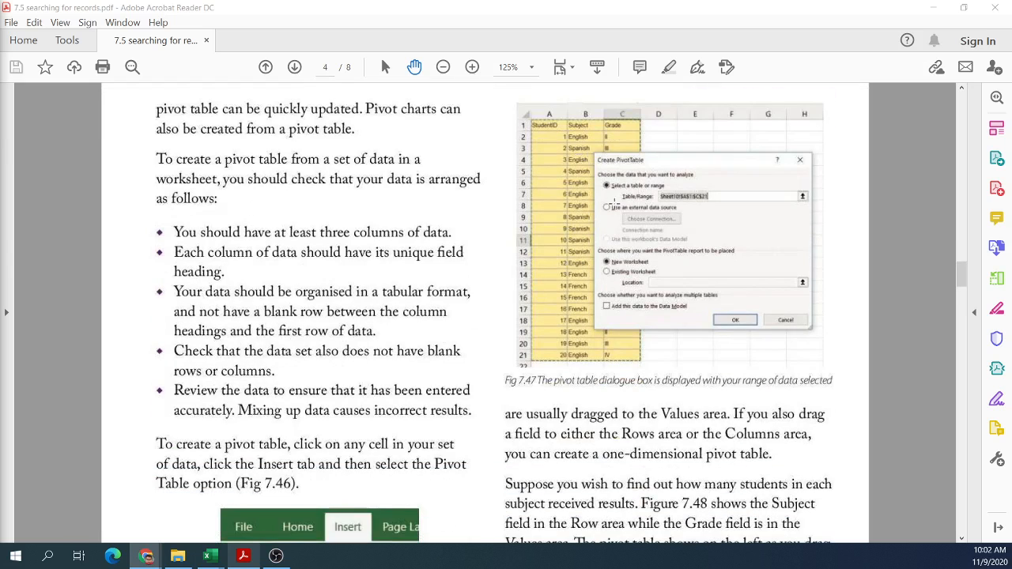
# - Enlarge Fig 7.47 to 300%, mark out its Table/Range field and worksheet placement options, and return to 125% zoom
pyautogui.scroll(2, 687, 286)
pyautogui.doubleClick(653, 280)
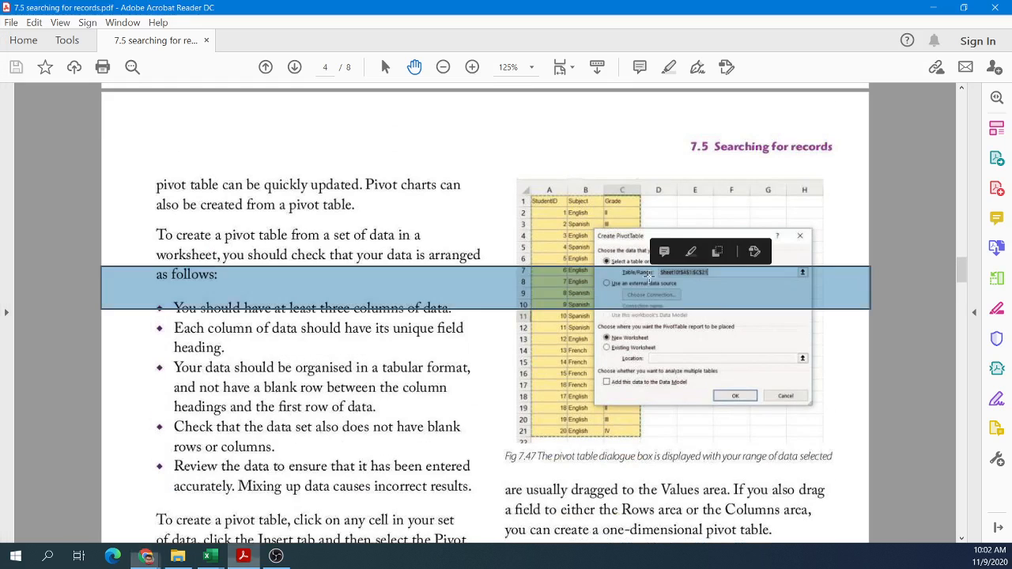
pyautogui.moveTo(637, 538); pyautogui.dragTo(754, 542)
pyautogui.click(893, 263)
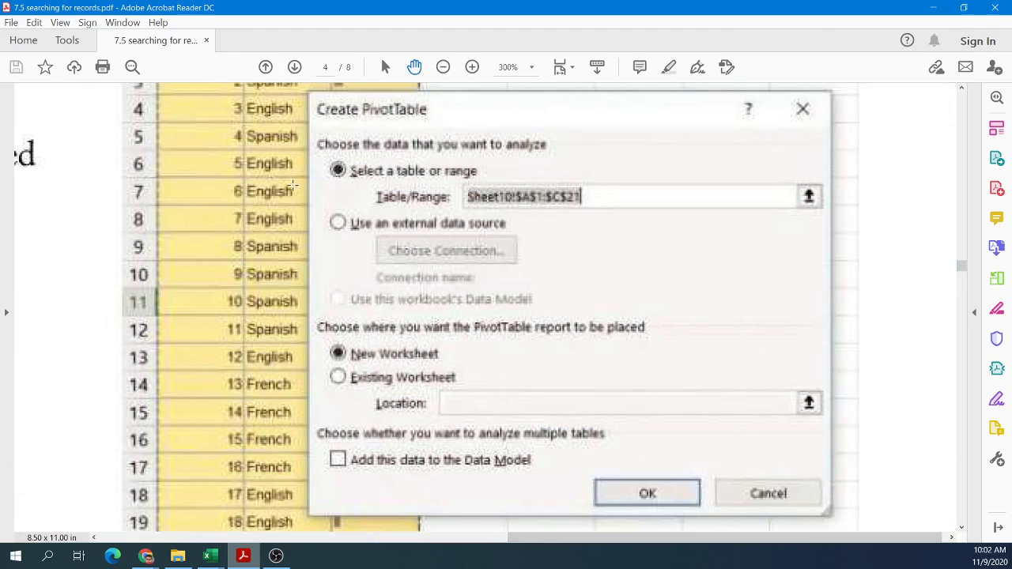
pyautogui.moveTo(359, 185); pyautogui.dragTo(824, 210)
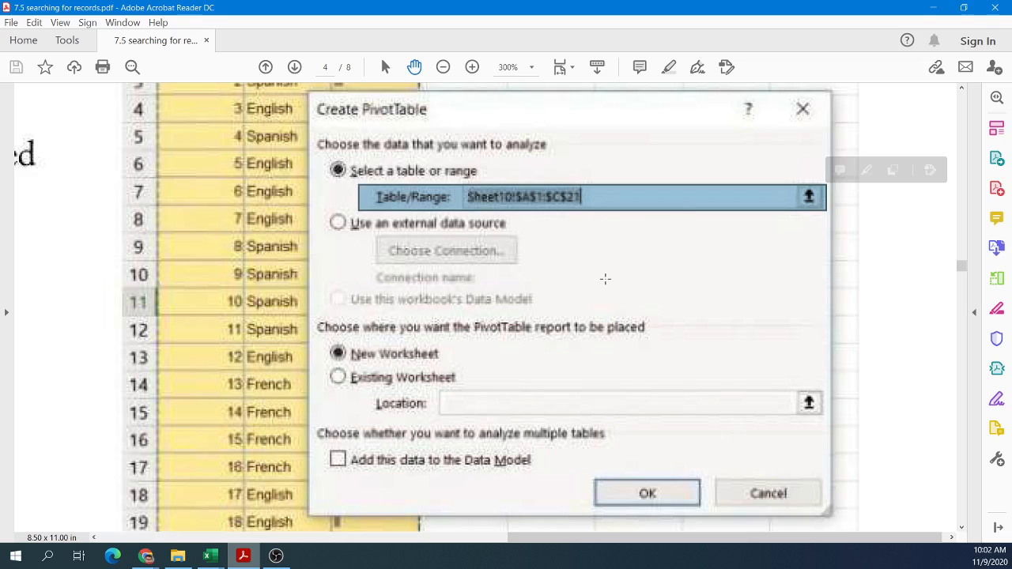
pyautogui.scroll(-1, 605, 278)
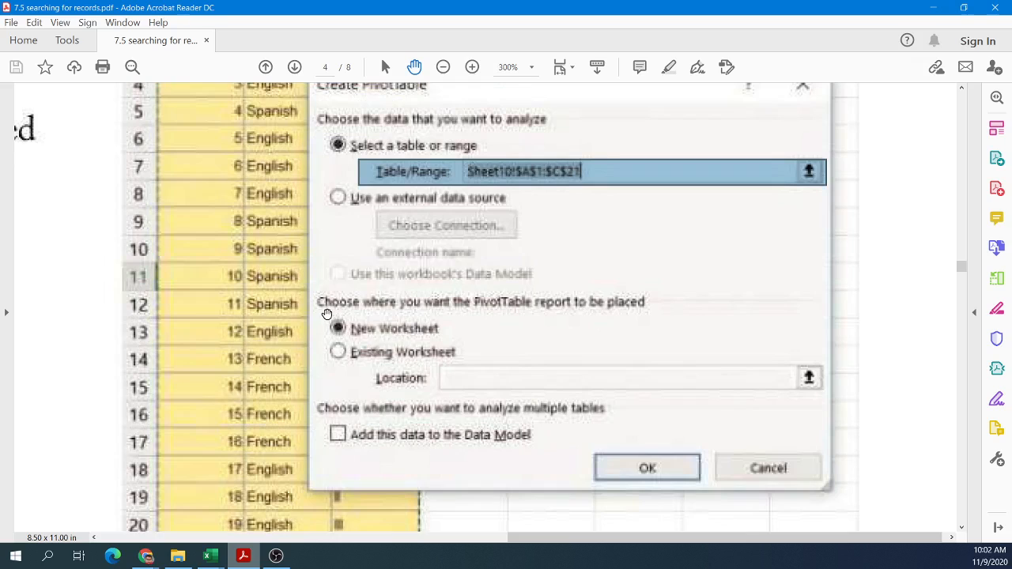
pyautogui.moveTo(324, 315); pyautogui.dragTo(467, 366)
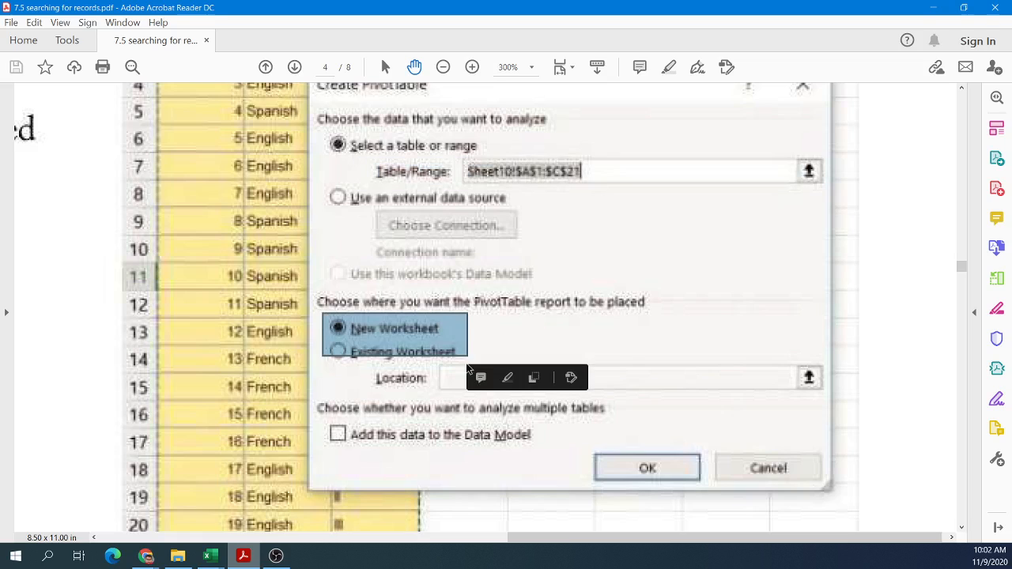
pyautogui.keyDown('ctrl'); pyautogui.scroll(-4, 466, 365); pyautogui.keyUp('ctrl')
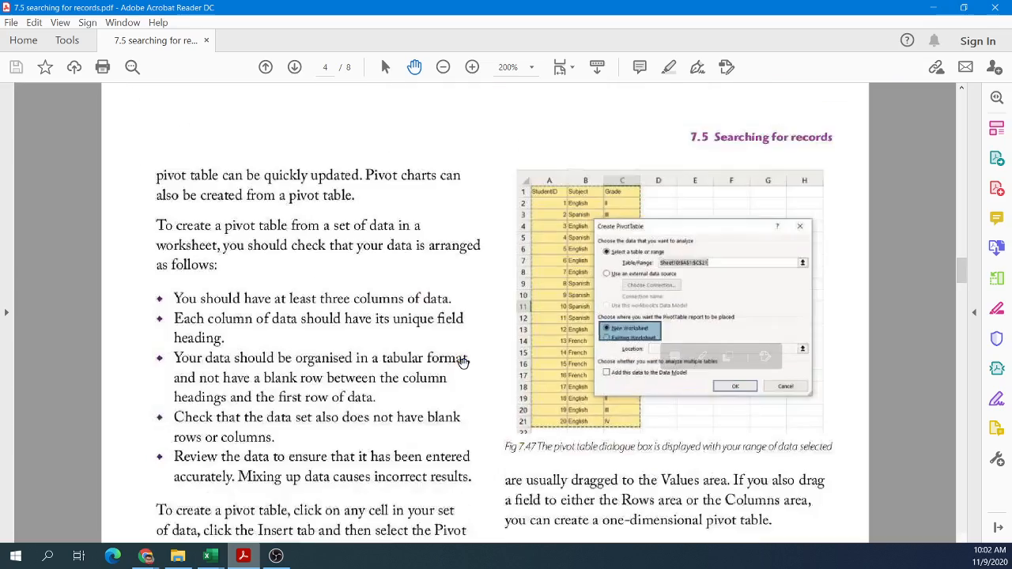
# - Enlarge Fig 7.48 to 200%, examine its PivotTable Fields pane, and reduce the zoom to 153%
pyautogui.scroll(-5, 463, 363)
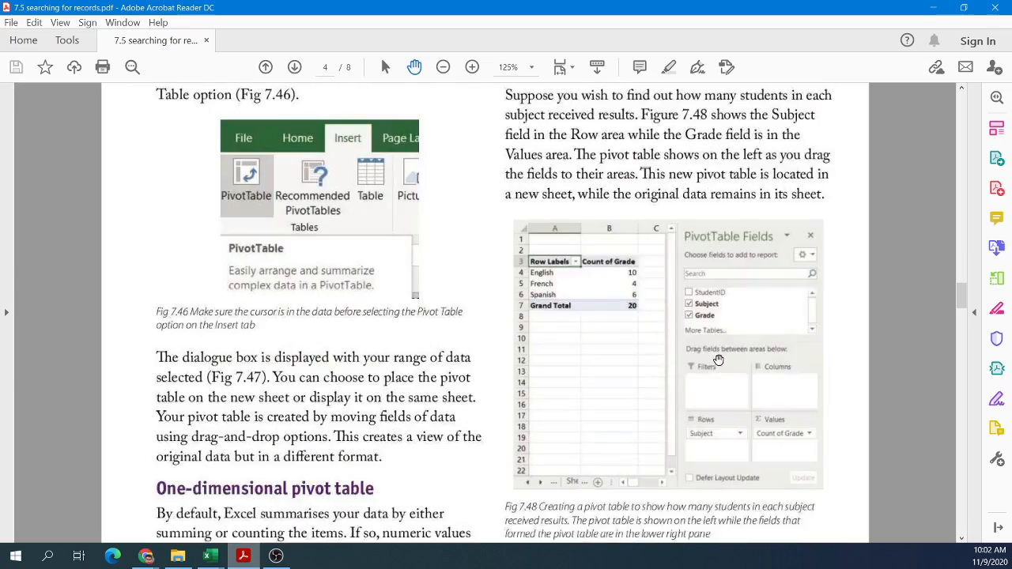
pyautogui.keyDown('ctrl'); pyautogui.scroll(3, 690, 372); pyautogui.keyUp('ctrl')
pyautogui.keyDown('ctrl'); pyautogui.scroll(3, 689, 372); pyautogui.keyUp('ctrl')
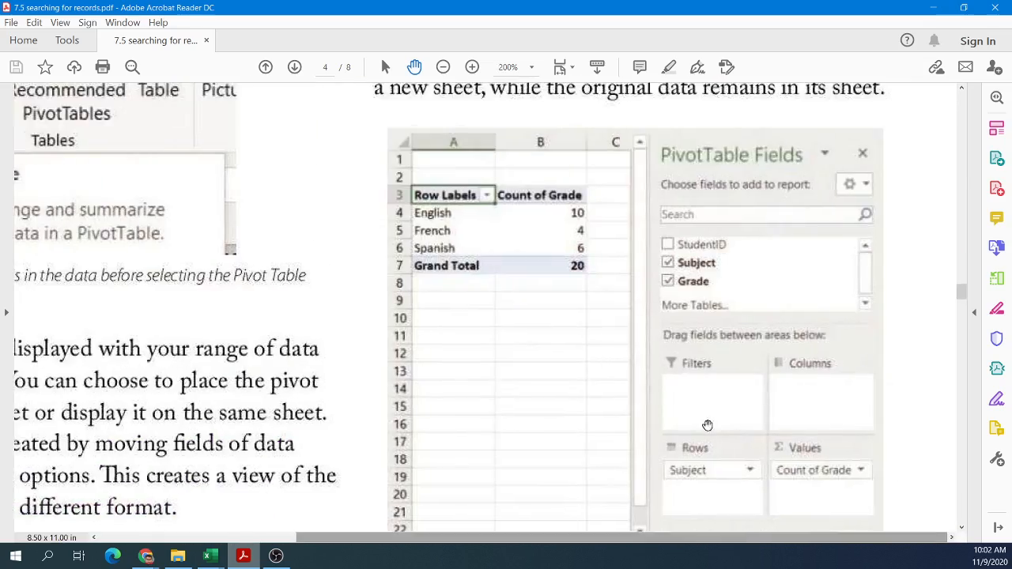
pyautogui.scroll(1, 702, 420)
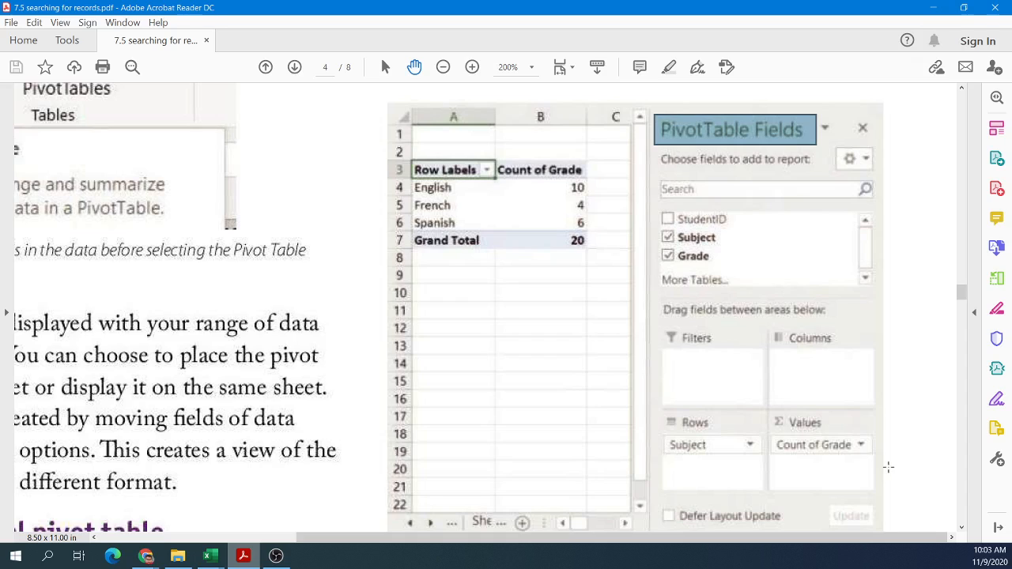
pyautogui.scroll(-2, 605, 383)
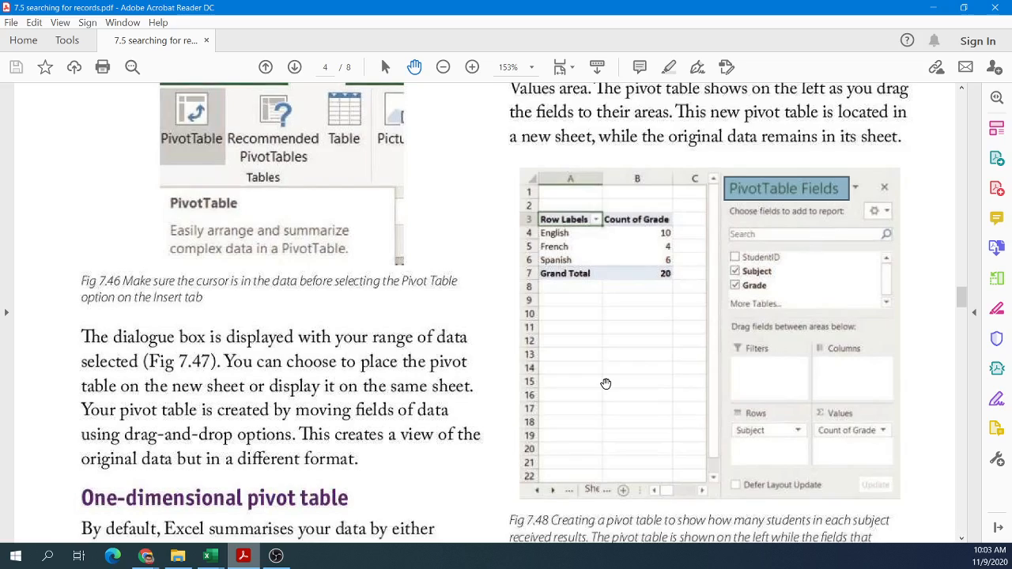
# - Compare the Fig 7.48 caption and One-dimensional pivot table text with the explanation above the figure
pyautogui.scroll(-3, 605, 384)
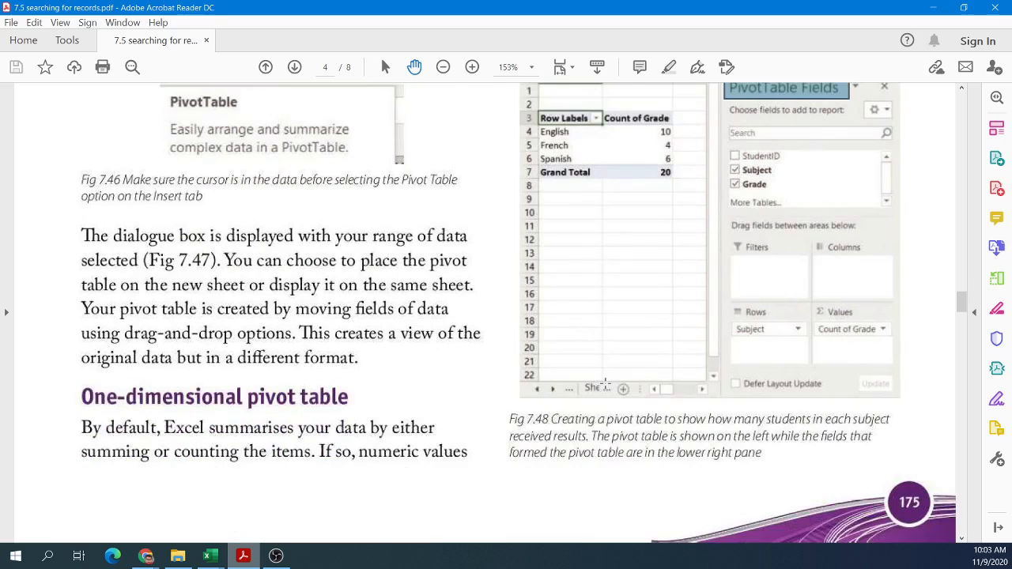
pyautogui.scroll(6, 605, 386)
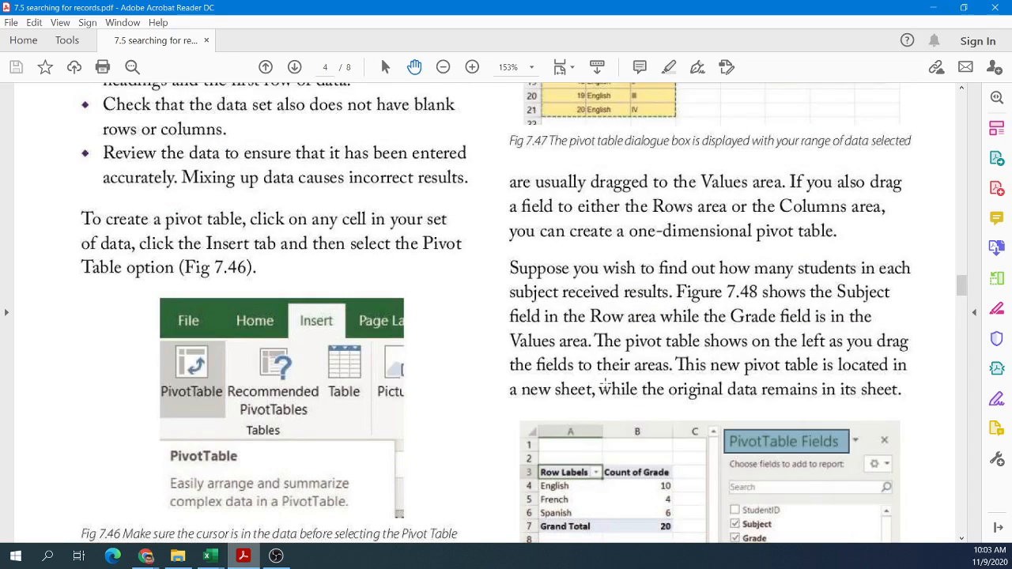
pyautogui.scroll(-3, 604, 385)
pyautogui.scroll(-3, 605, 383)
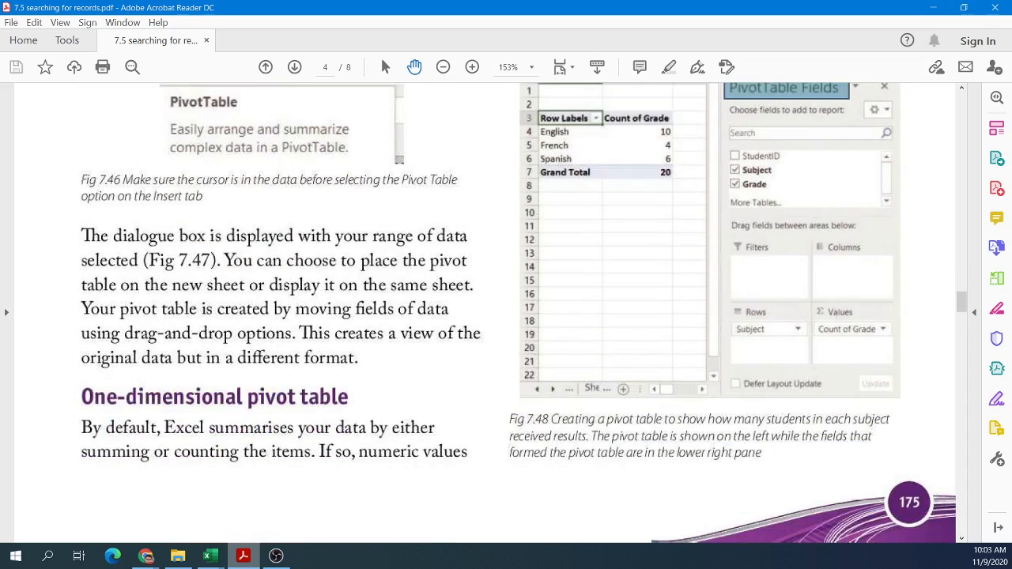
pyautogui.hotkey('alt', 'Tab')
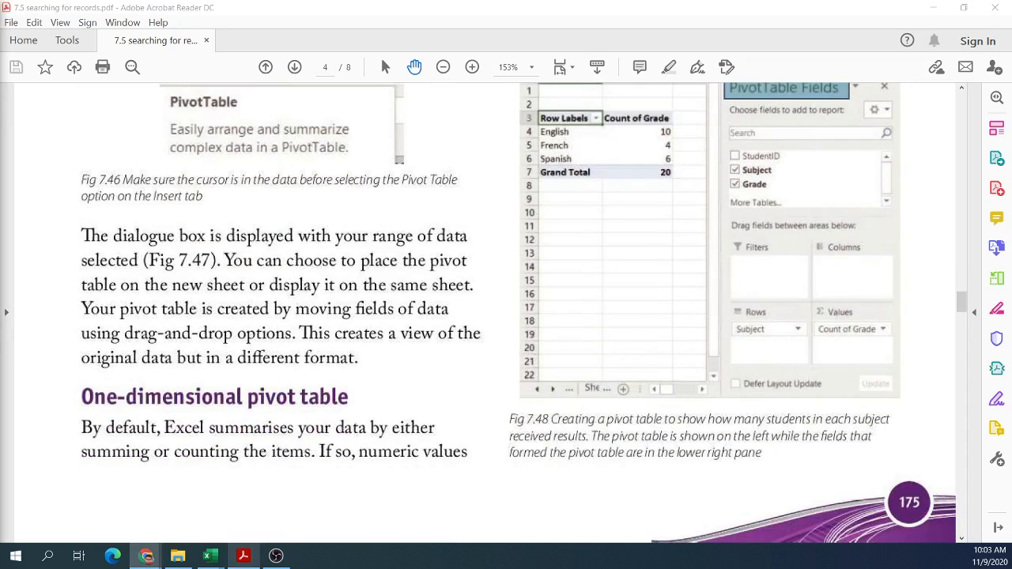
# - Enlarge Fig 7.48 to 400%, mark out the Subject field in Rows and the empty Columns area, and clear the marking
pyautogui.scroll(2, 257, 385)
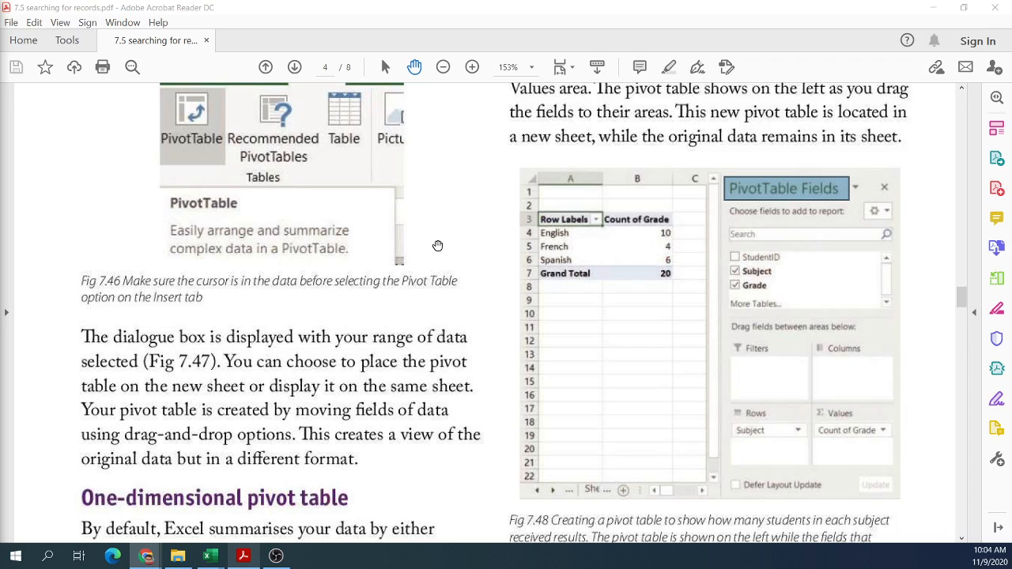
pyautogui.scroll(1, 870, 396)
pyautogui.click(890, 342)
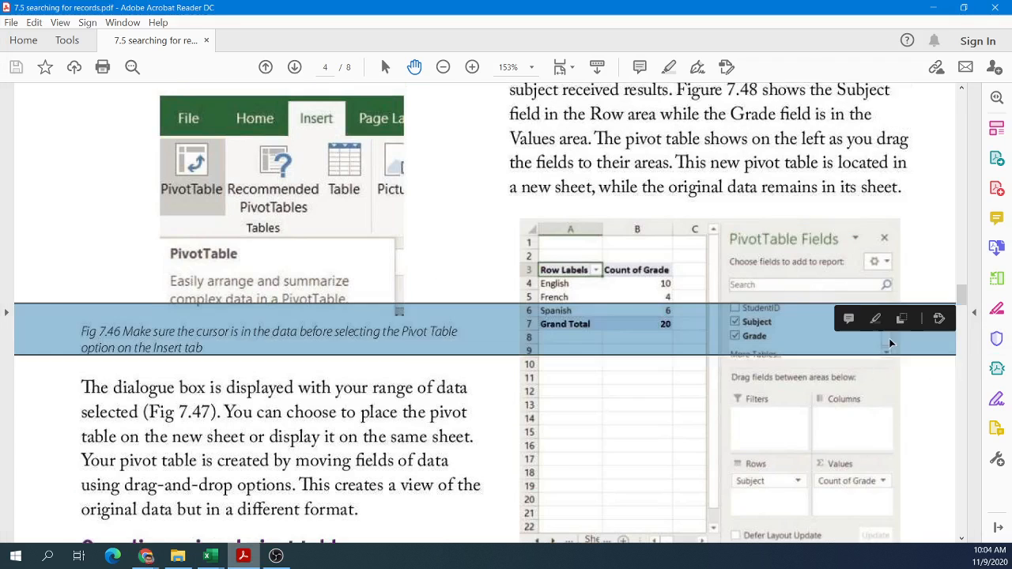
pyautogui.scroll(3, 866, 398)
pyautogui.scroll(-1, 786, 459)
pyautogui.scroll(-3, 785, 459)
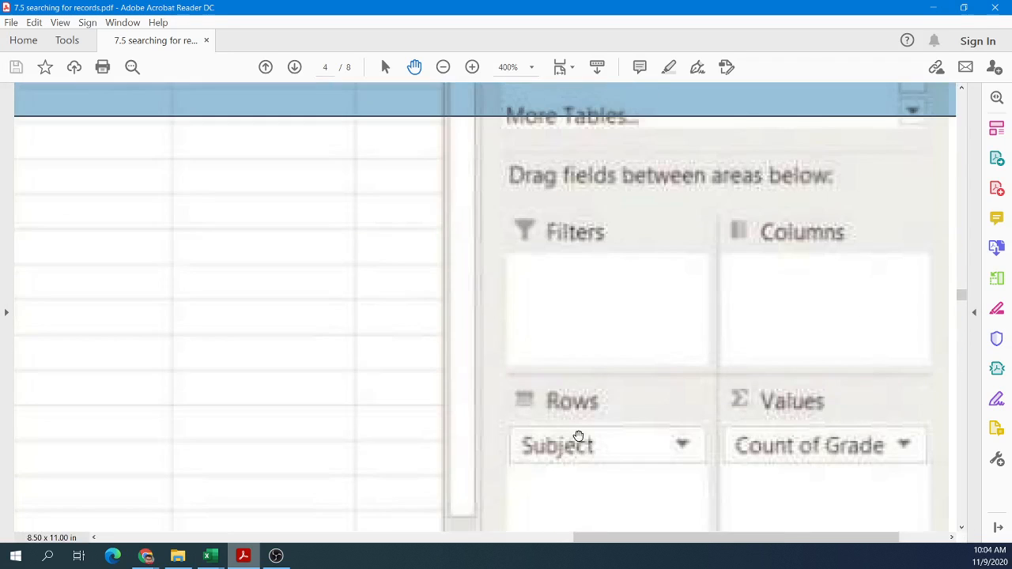
pyautogui.scroll(-1, 573, 432)
pyautogui.moveTo(509, 401); pyautogui.dragTo(718, 445)
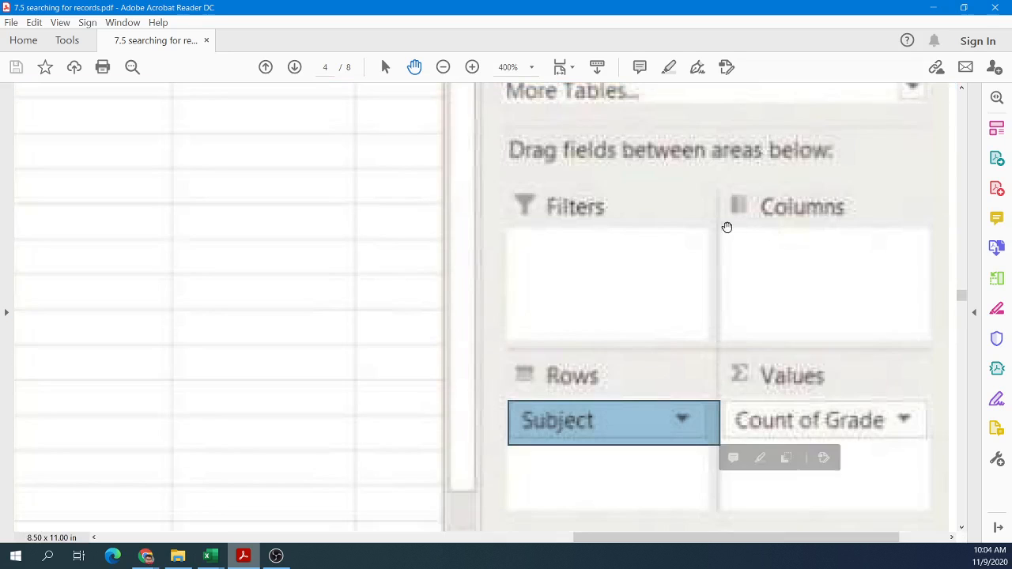
pyautogui.moveTo(719, 228); pyautogui.dragTo(931, 288)
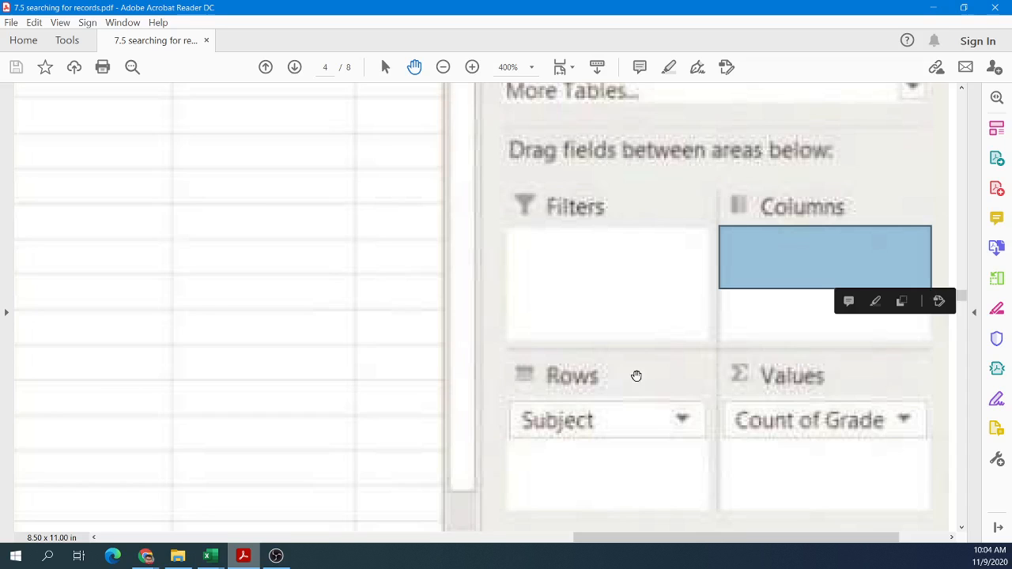
pyautogui.click(773, 245)
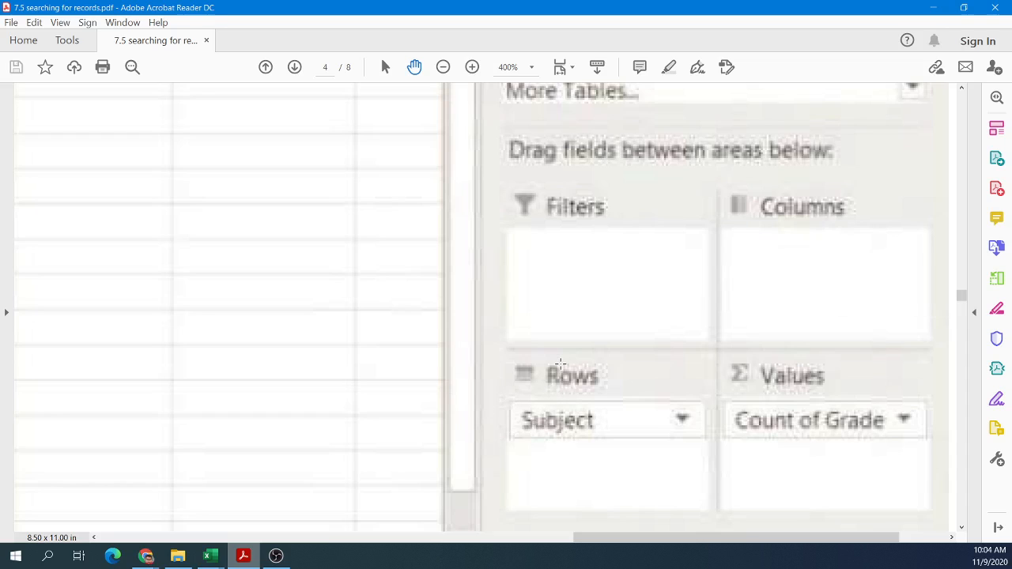
# - Return to 153% zoom and mark out the Grade field in Columns and the Subject field in Rows in Fig 7.49
pyautogui.scroll(-5, 560, 365)
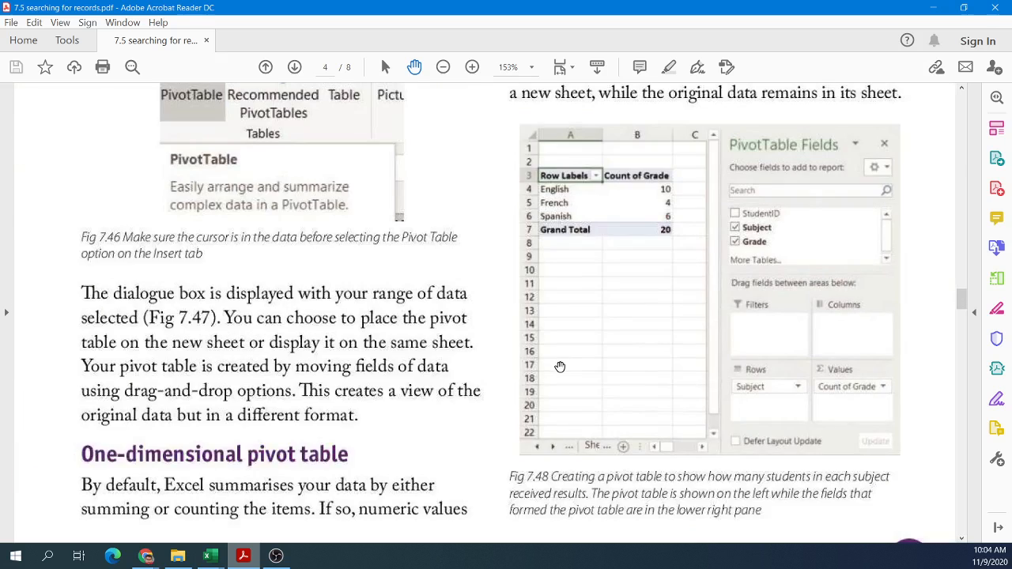
pyautogui.scroll(-10, 560, 367)
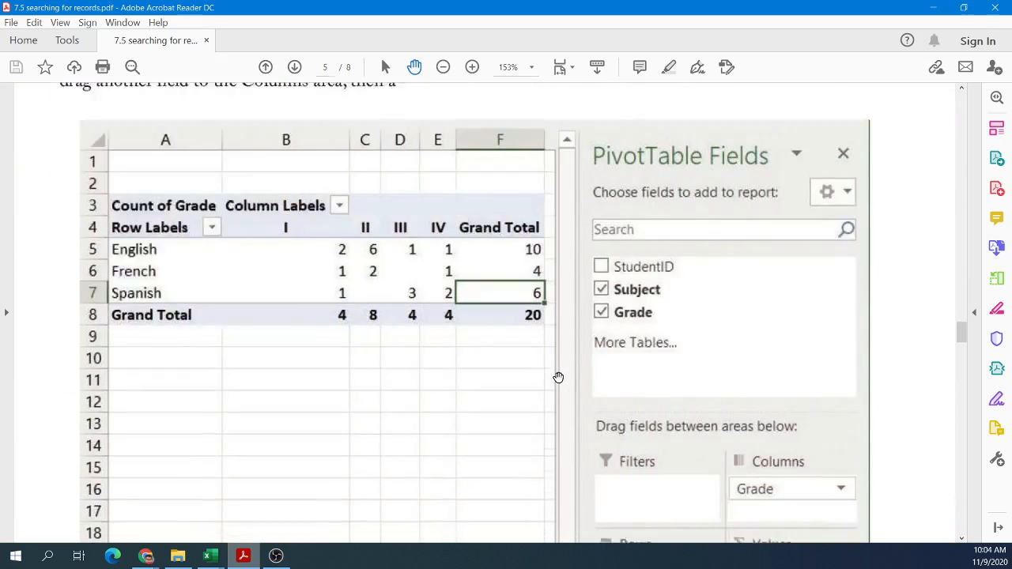
pyautogui.scroll(-1, 763, 389)
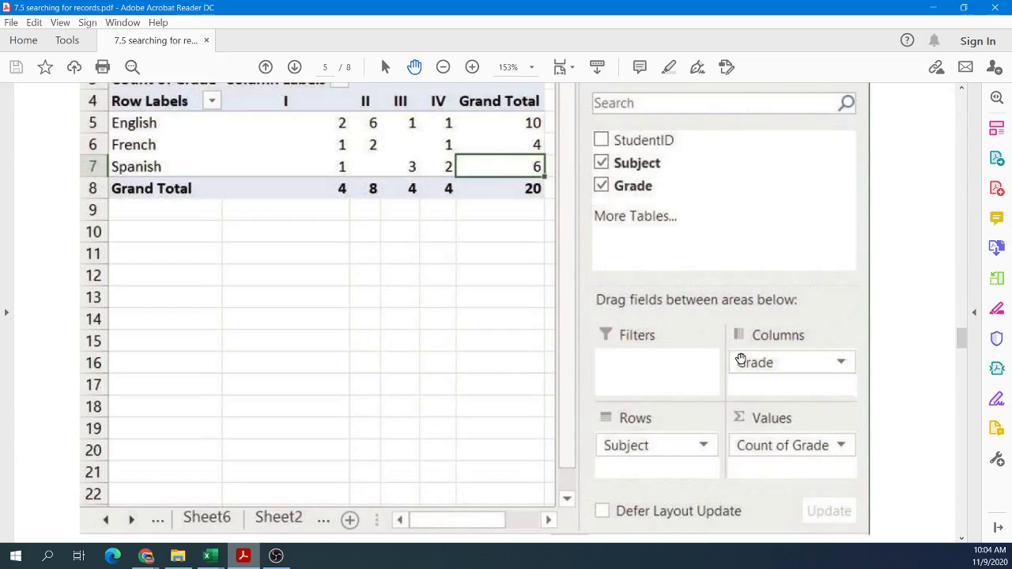
pyautogui.moveTo(726, 349); pyautogui.dragTo(859, 375)
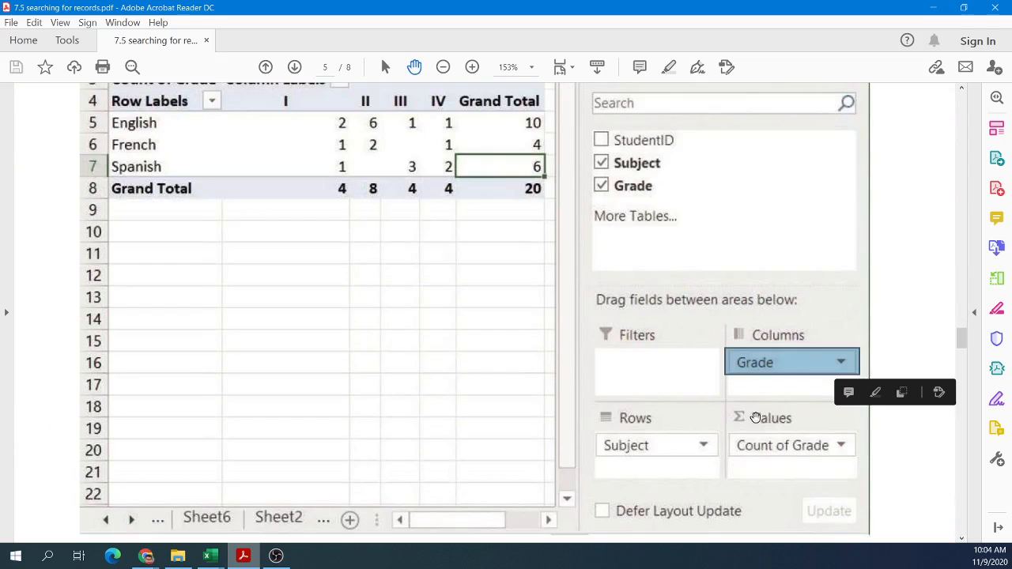
pyautogui.moveTo(594, 432); pyautogui.dragTo(719, 453)
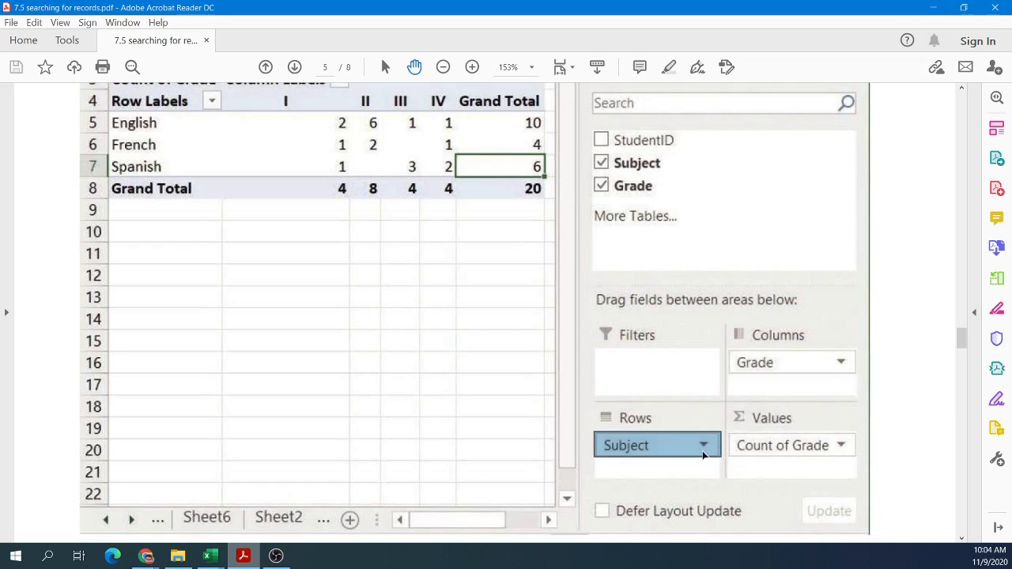
# - Read the Fig 7.49 caption and the Frequency distribution section on grouping ages in two-year intervals
pyautogui.scroll(-5, 607, 406)
pyautogui.scroll(-2, 607, 410)
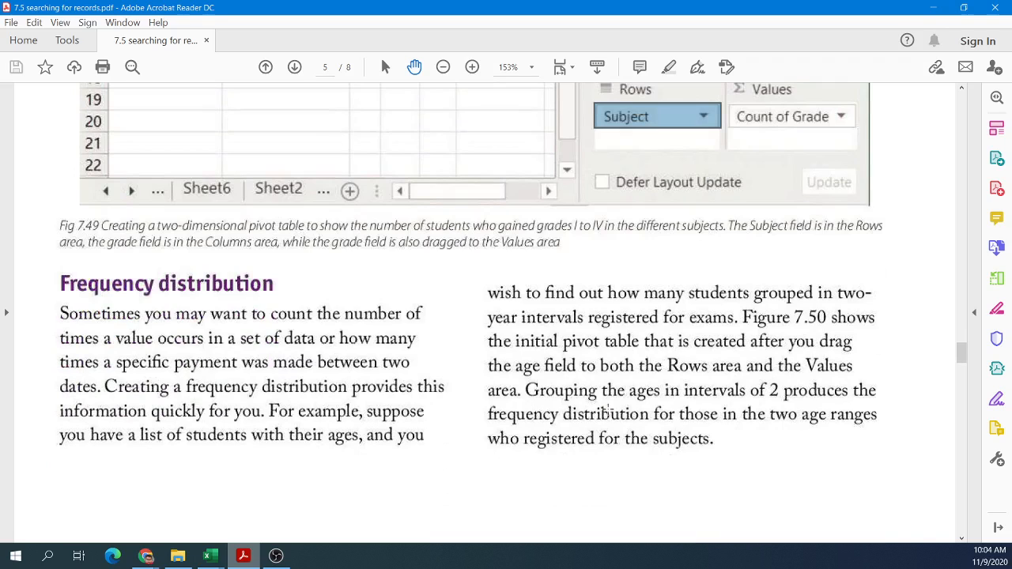
pyautogui.scroll(1, 607, 409)
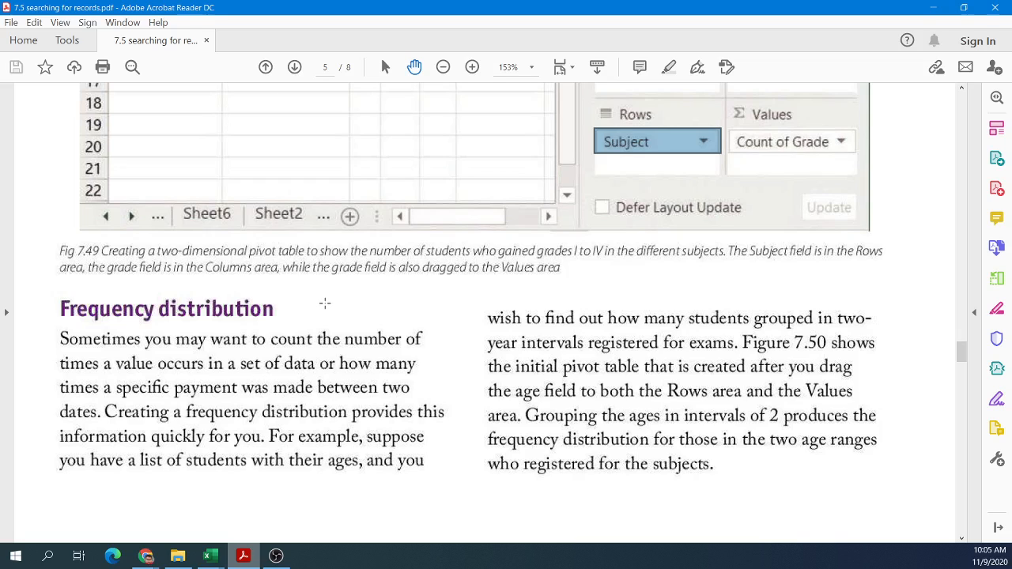
pyautogui.scroll(-10, 324, 303)
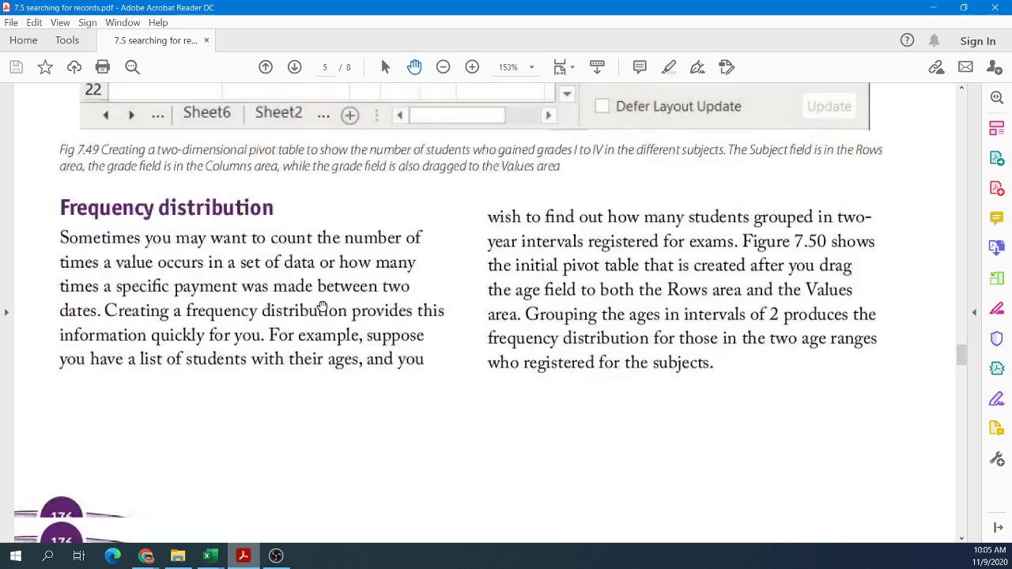
# - Review the age-grouping and pivot chart figures 7.50 to 7.53 and the Modifying pivot tables text, continuing to the Questions box
pyautogui.scroll(-3, 309, 331)
pyautogui.scroll(3, 308, 331)
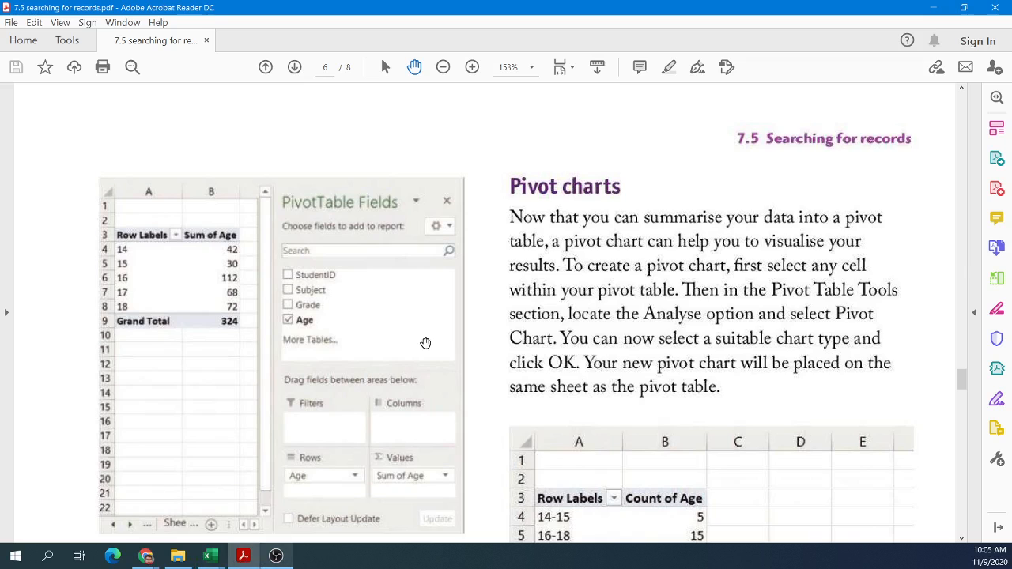
pyautogui.scroll(-8, 428, 343)
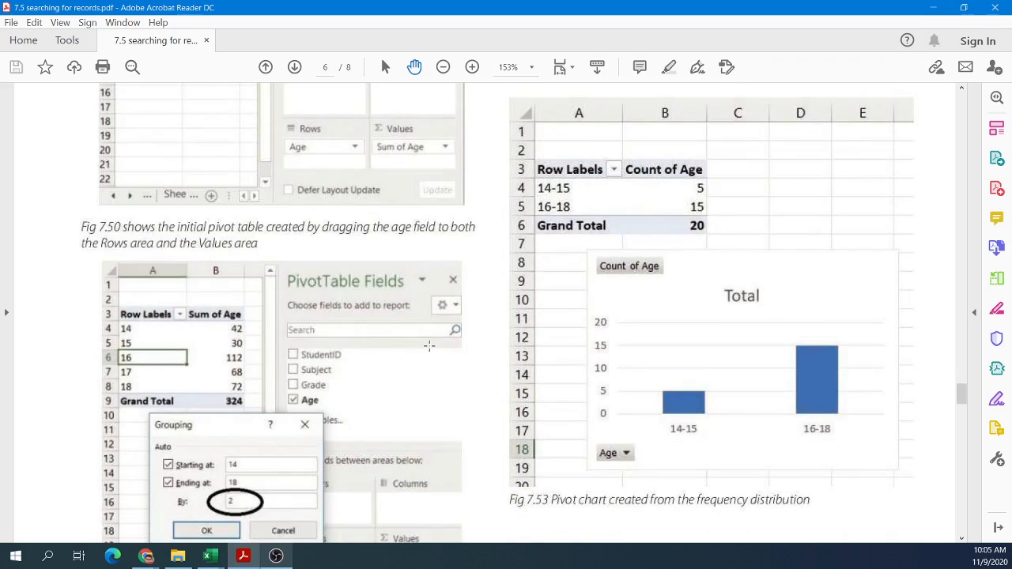
pyautogui.scroll(-3, 428, 345)
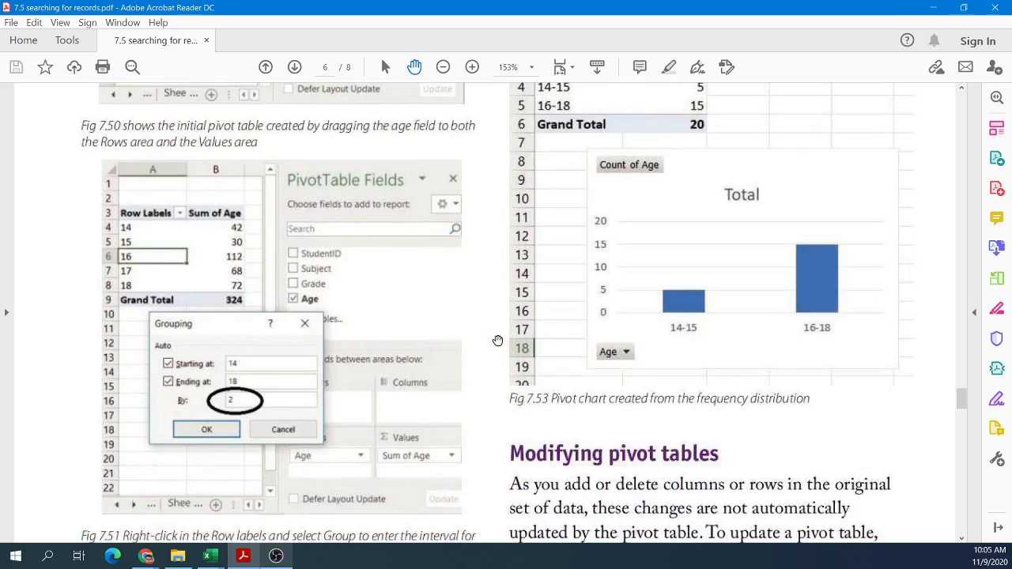
pyautogui.scroll(-1, 496, 341)
pyautogui.scroll(-18, 497, 341)
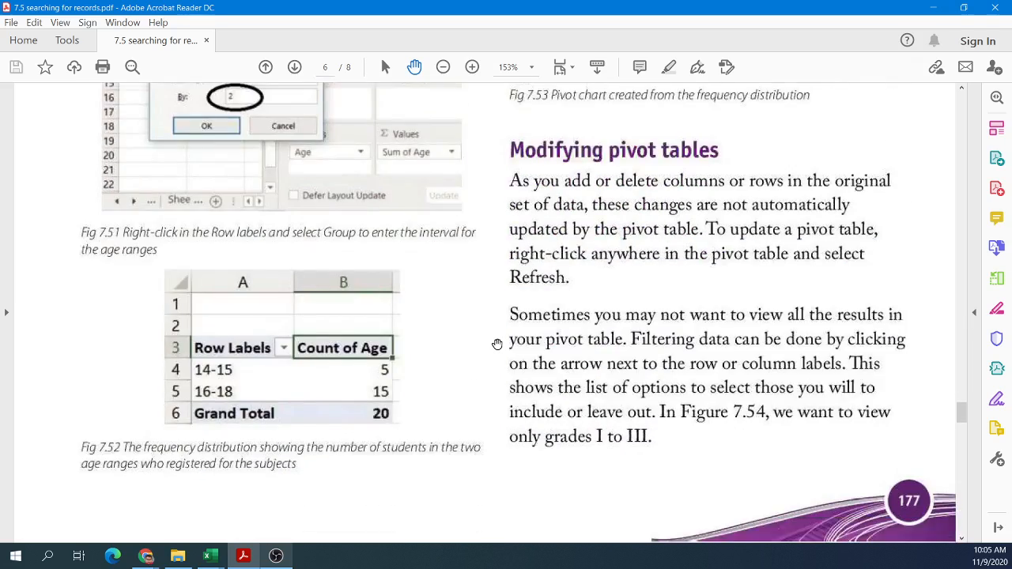
pyautogui.scroll(-12, 509, 363)
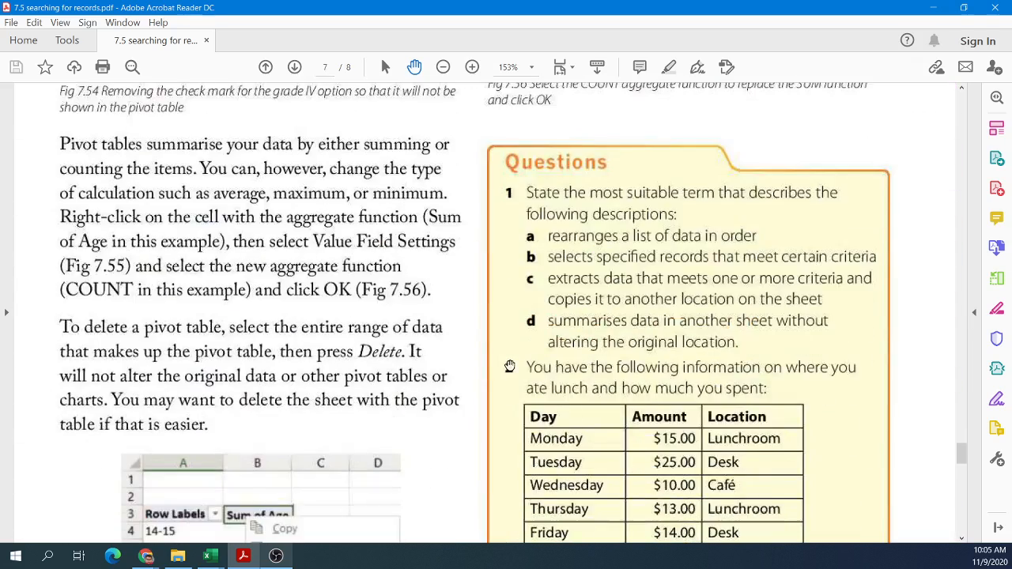